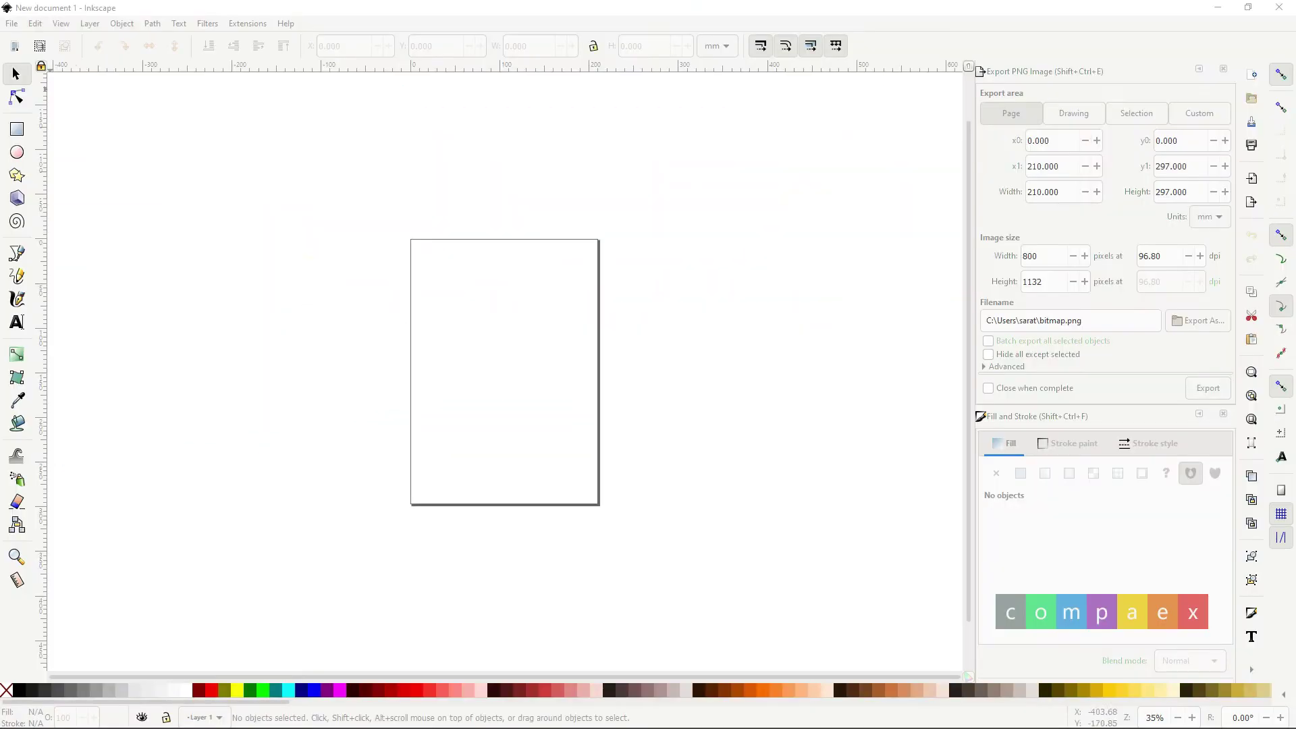
Set the page size to Video HD 1080p (1920 × 1080 px landscape) and collapse the side panels.
{"action": "key", "text": "ctrl+shift+d"}
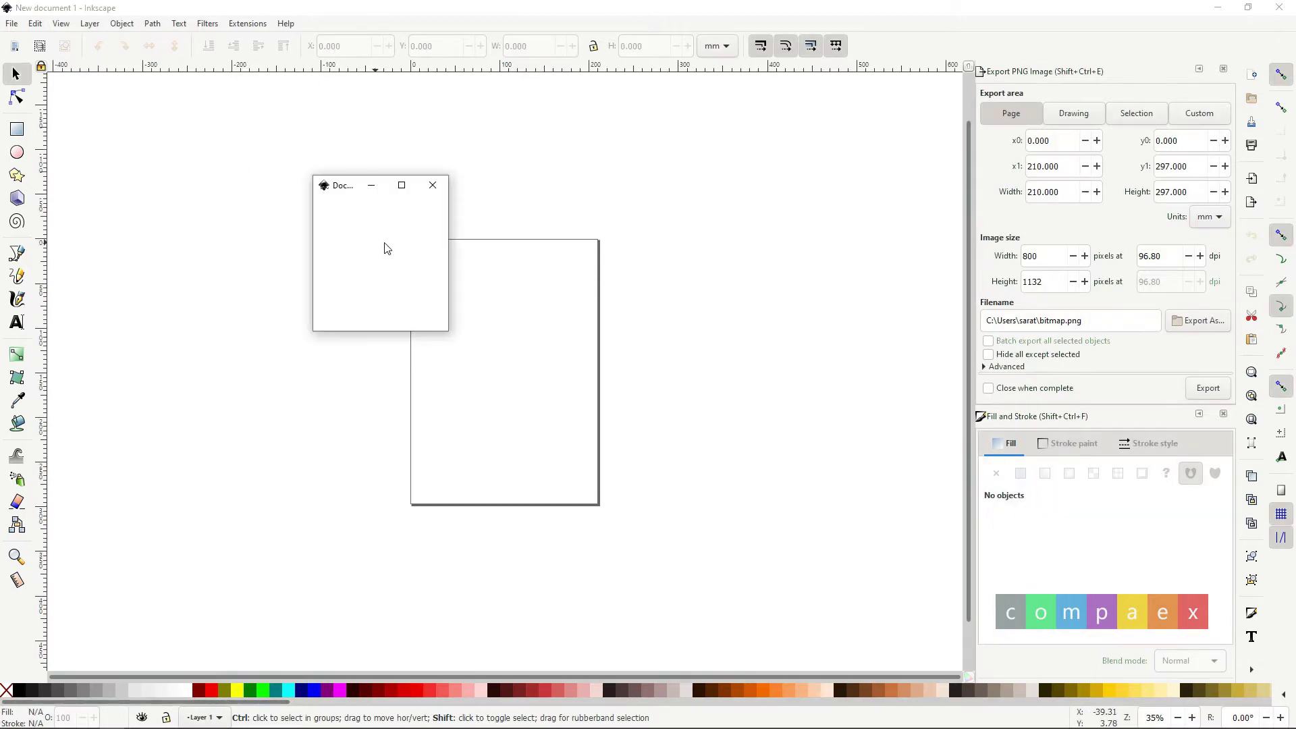
{"action": "scroll", "coordinate": [499, 372], "scroll_direction": "down", "scroll_amount": 10}
{"action": "scroll", "coordinate": [500, 373], "scroll_direction": "down", "scroll_amount": 2}
{"action": "left_click", "coordinate": [498, 351]}
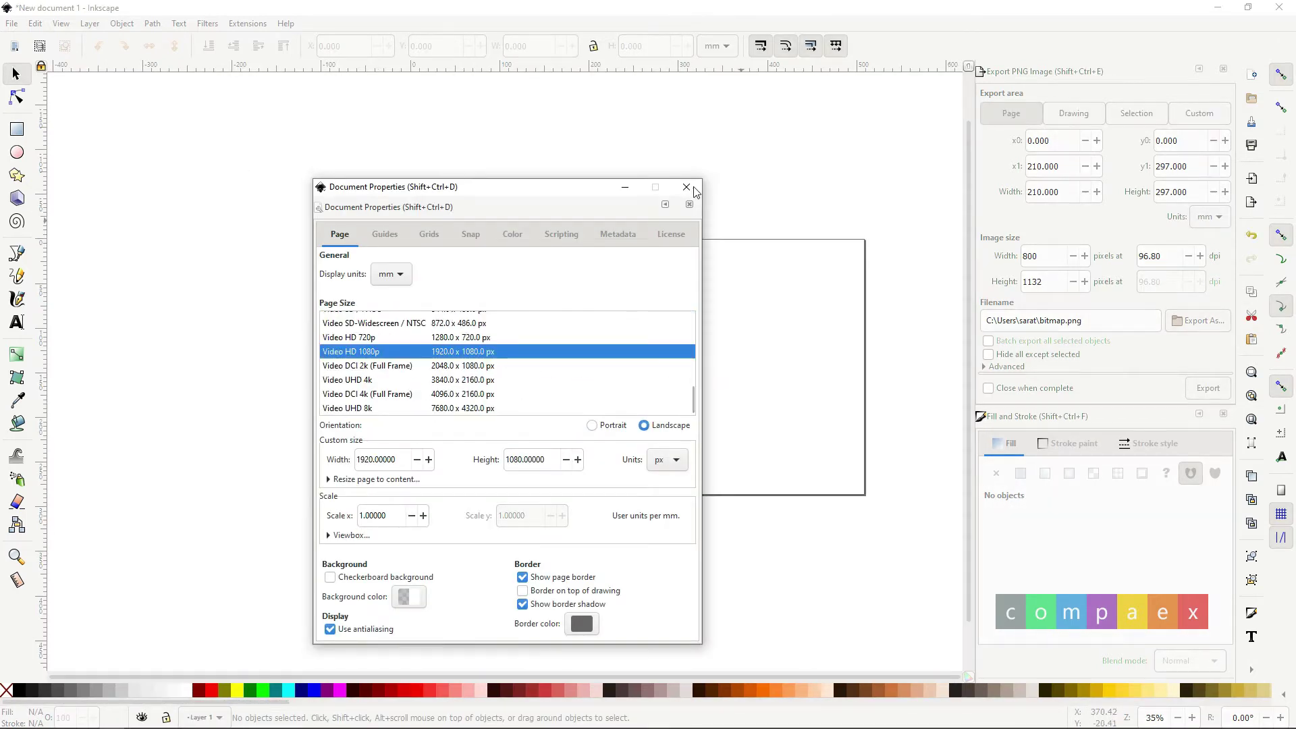
{"action": "left_click", "coordinate": [695, 188]}
{"action": "scroll", "coordinate": [689, 324], "scroll_direction": "up", "scroll_amount": 1}
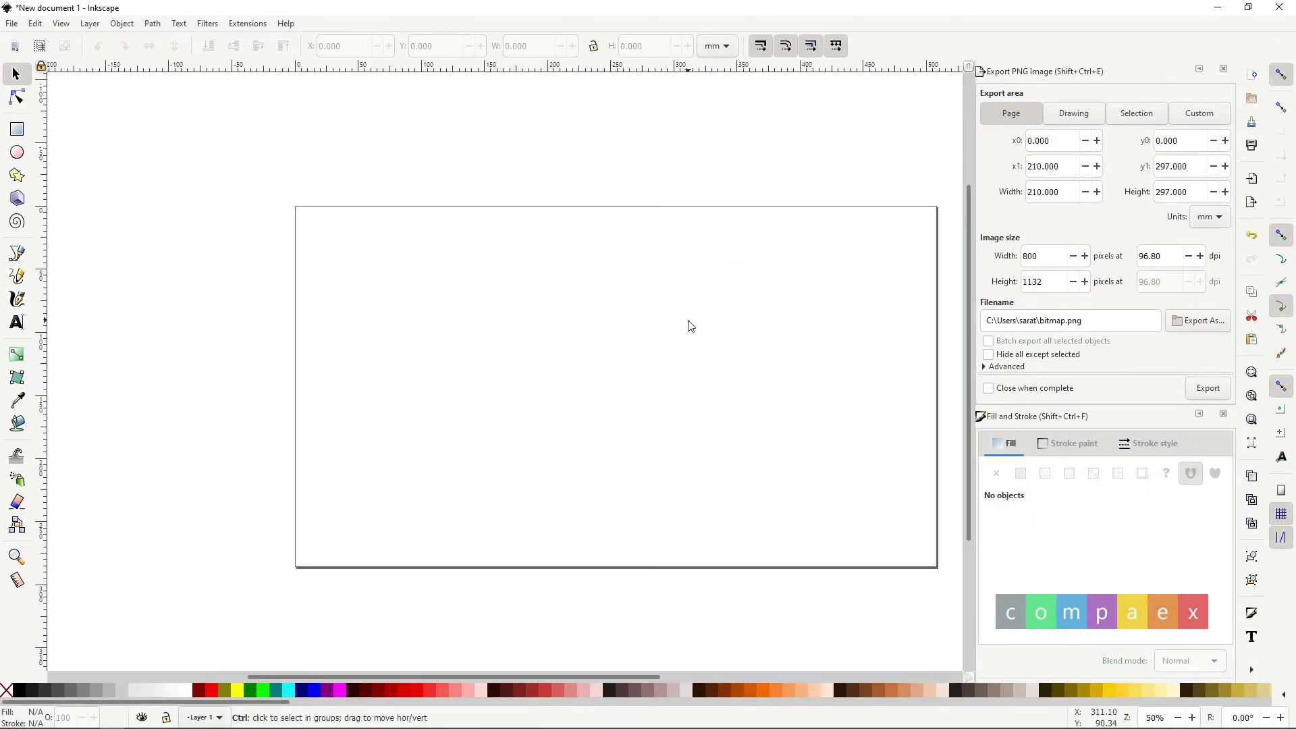
{"action": "scroll", "coordinate": [685, 331], "scroll_direction": "up", "scroll_amount": 1}
{"action": "left_click", "coordinate": [1198, 69]}
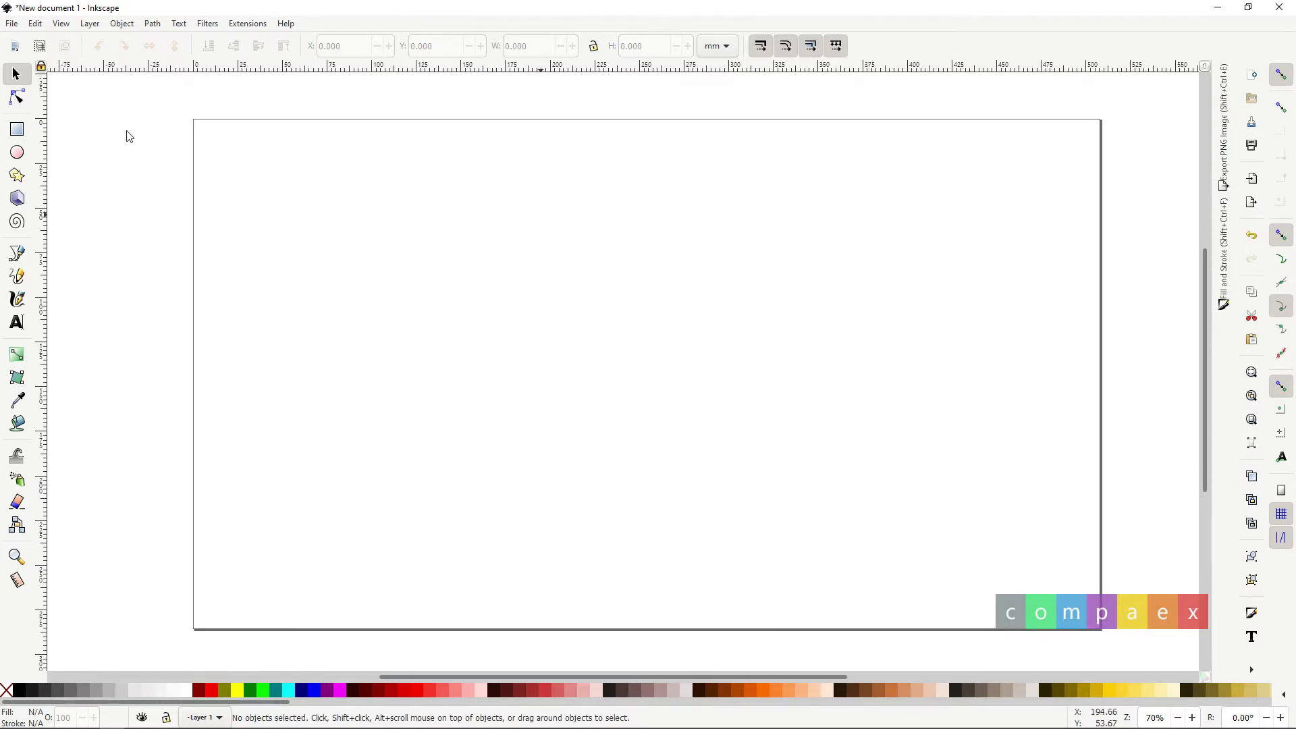
Draw a page-sized rectangle with a flat, partly transparent magenta fill.
{"action": "key", "text": "r"}
{"action": "left_click_drag", "start_coordinate": [196, 121], "coordinate": [1104, 631]}
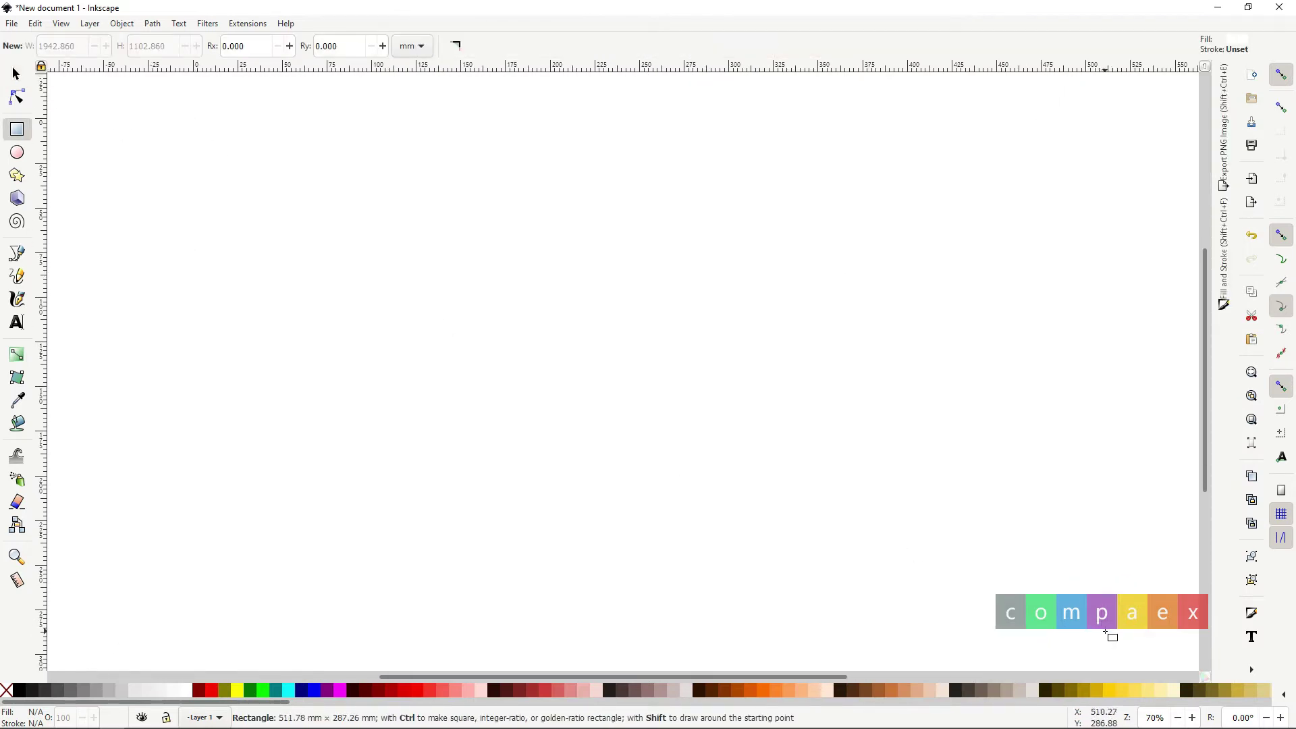
{"action": "left_click", "coordinate": [1222, 253]}
{"action": "left_click", "coordinate": [983, 99]}
{"action": "left_click", "coordinate": [996, 128]}
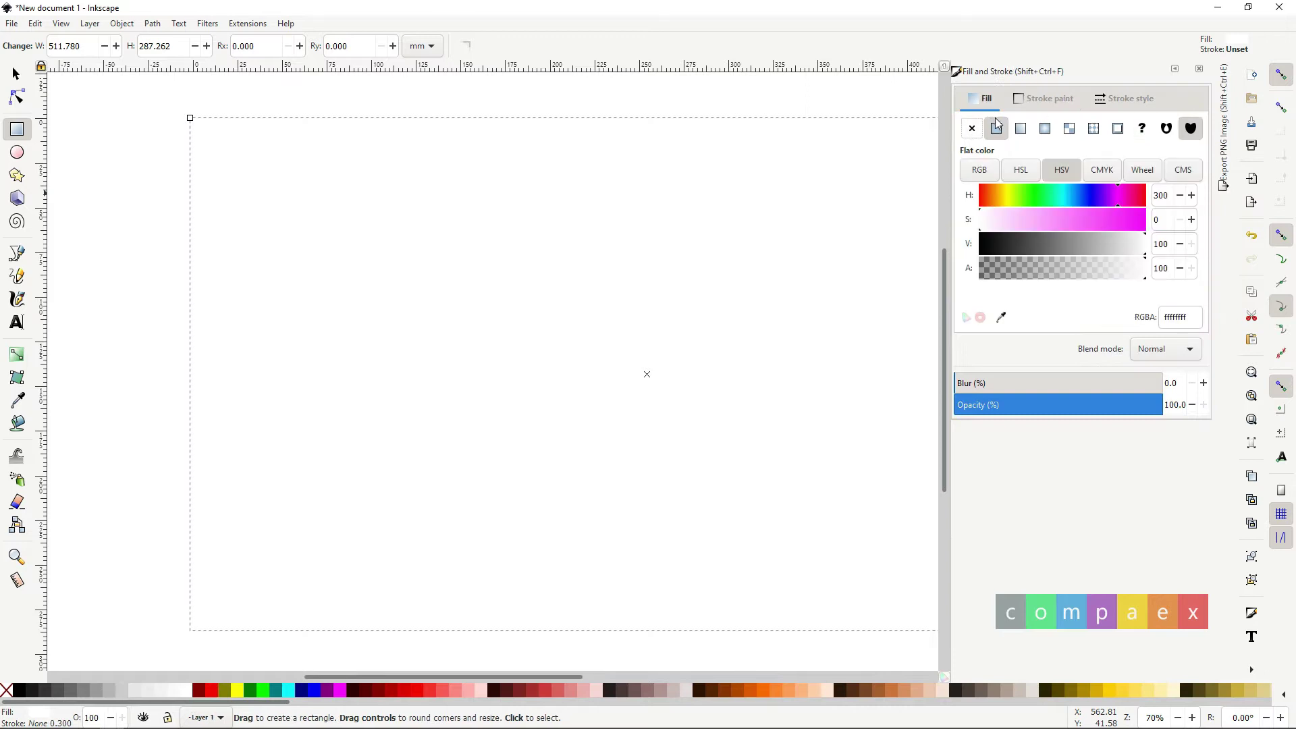
{"action": "left_click", "coordinate": [1110, 220]}
{"action": "left_click_drag", "start_coordinate": [1106, 244], "coordinate": [1083, 253]}
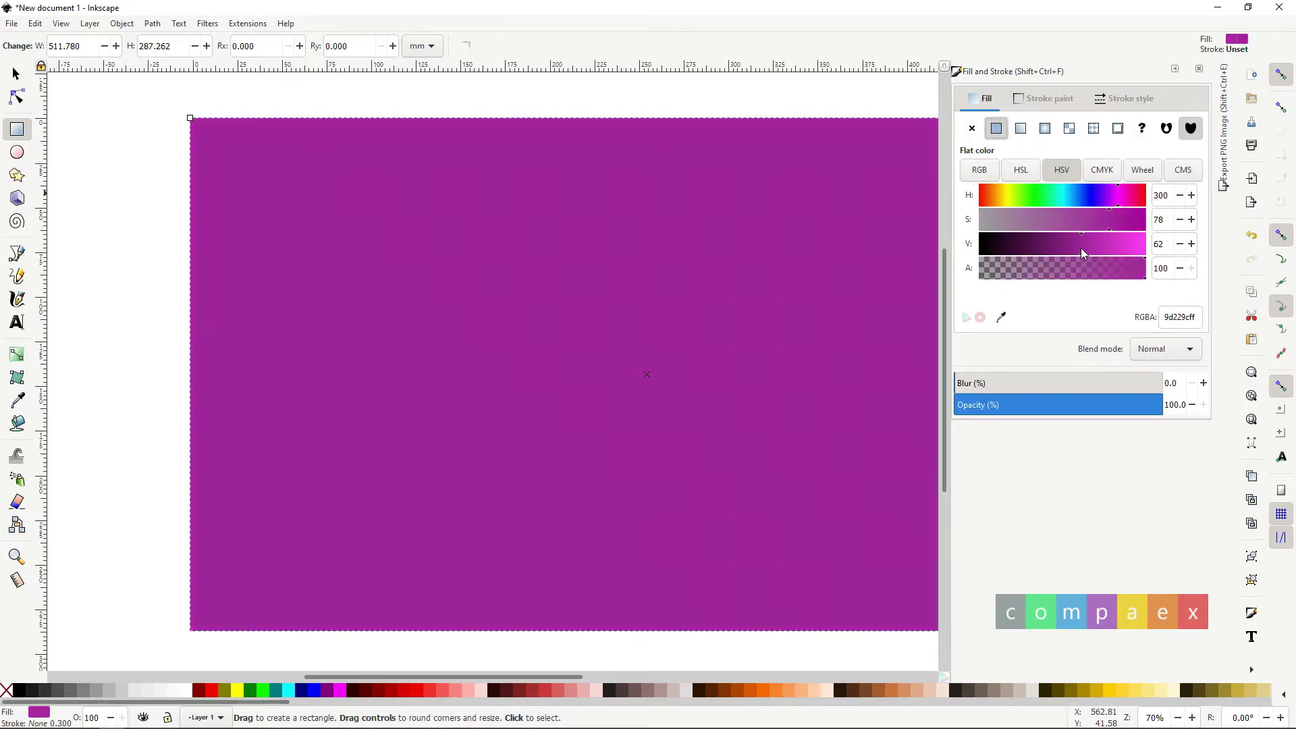
{"action": "left_click", "coordinate": [1111, 242]}
{"action": "left_click", "coordinate": [1093, 269]}
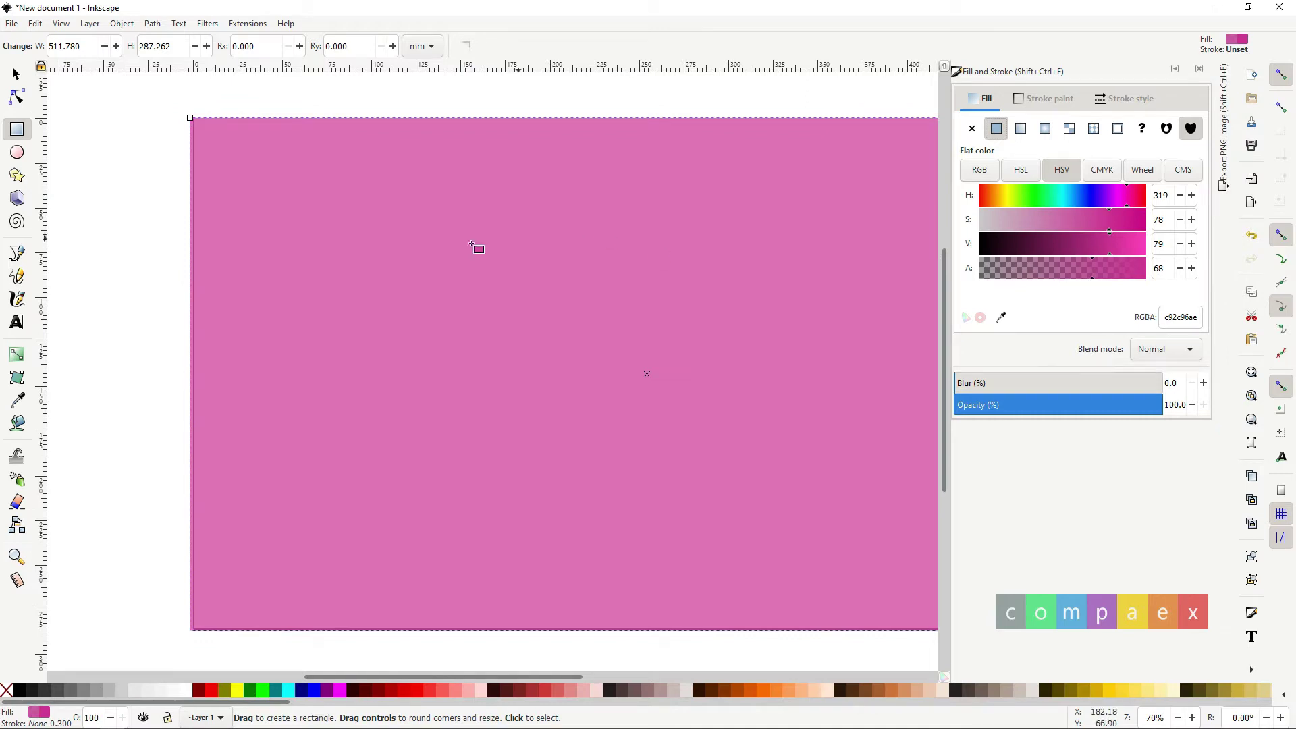
Adjust the rectangle's HSV fill to a bright, saturated vivid pink sky colour.
{"action": "key", "text": "s"}
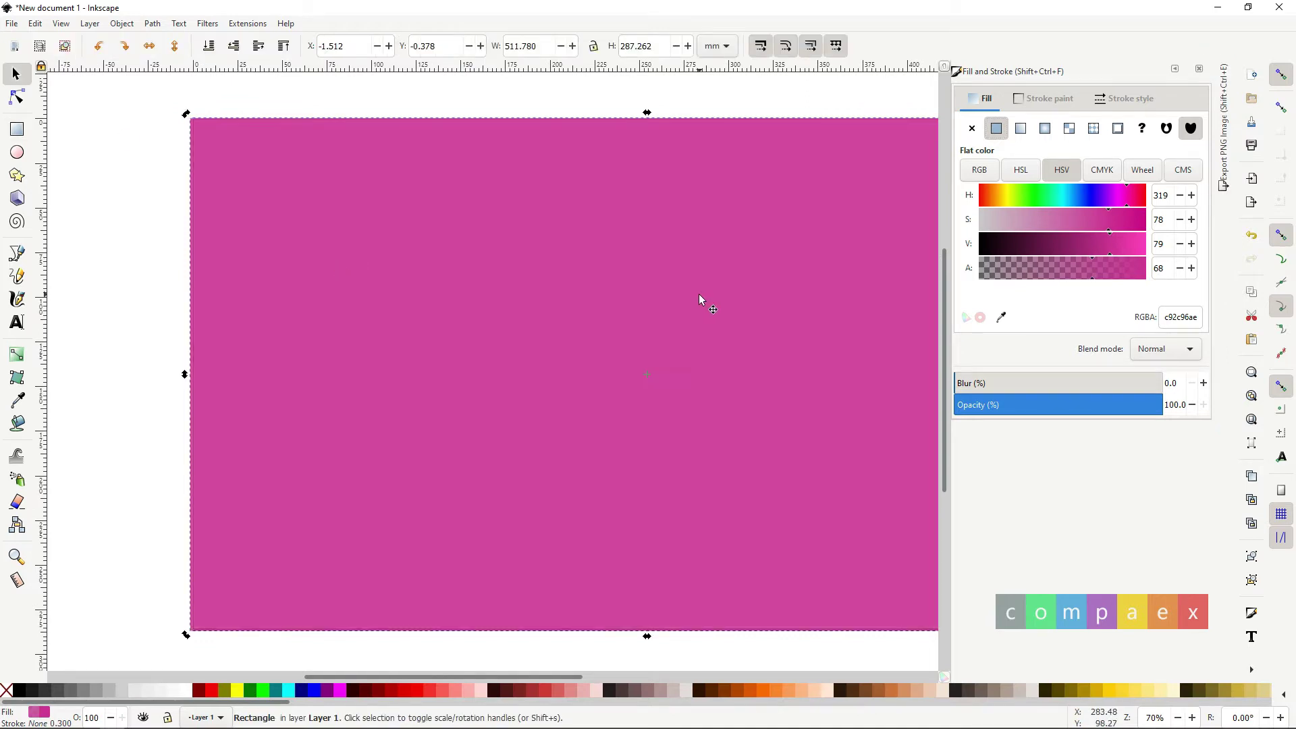
{"action": "left_click_drag", "start_coordinate": [1029, 223], "coordinate": [990, 235]}
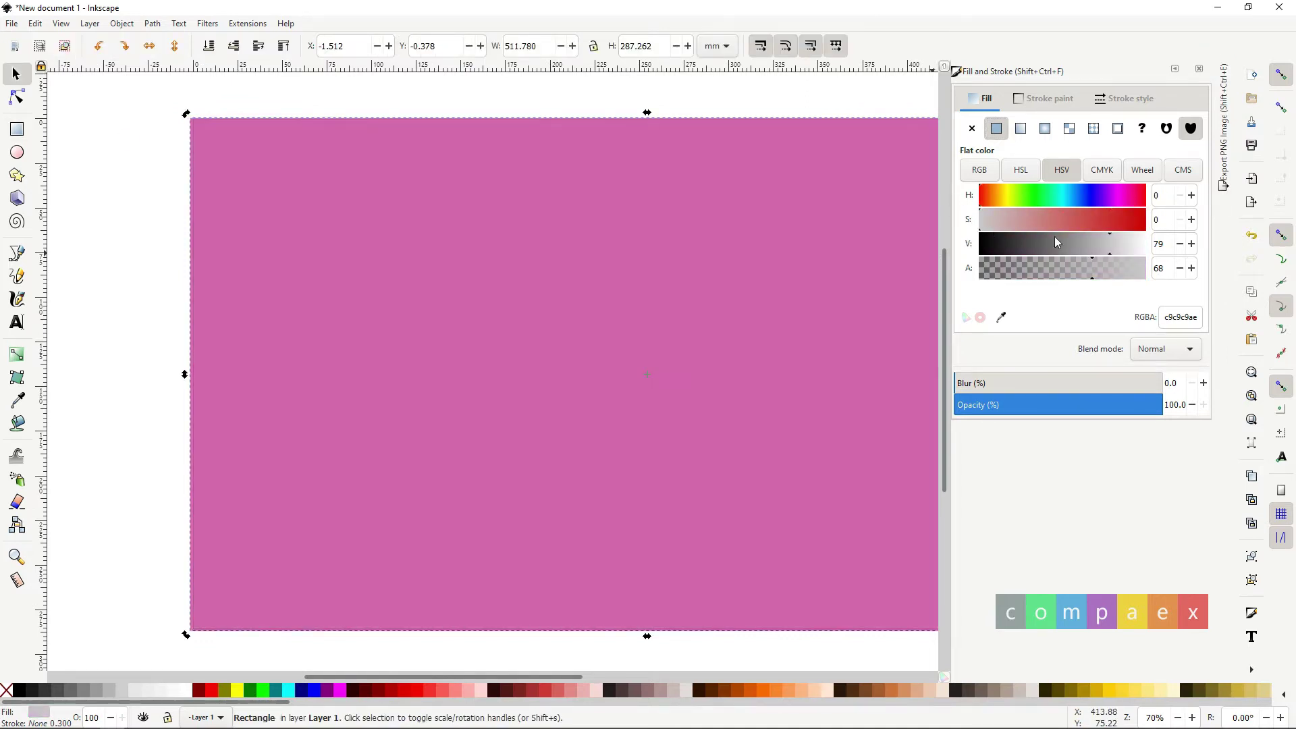
{"action": "left_click_drag", "start_coordinate": [1109, 244], "coordinate": [1157, 251]}
{"action": "left_click", "coordinate": [1133, 245]}
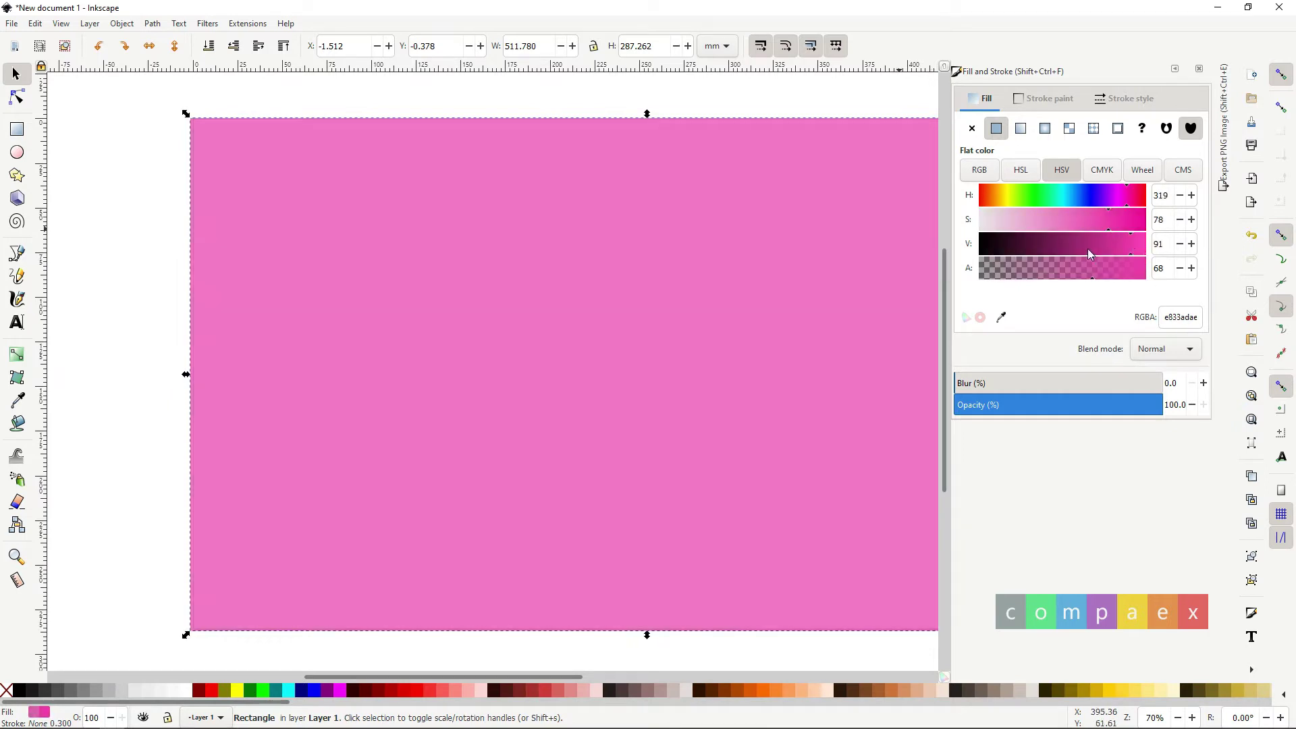
{"action": "scroll", "coordinate": [905, 280], "scroll_direction": "down", "scroll_amount": 1}
{"action": "left_click", "coordinate": [1127, 219]}
{"action": "scroll", "coordinate": [535, 298], "scroll_direction": "up", "scroll_amount": 1}
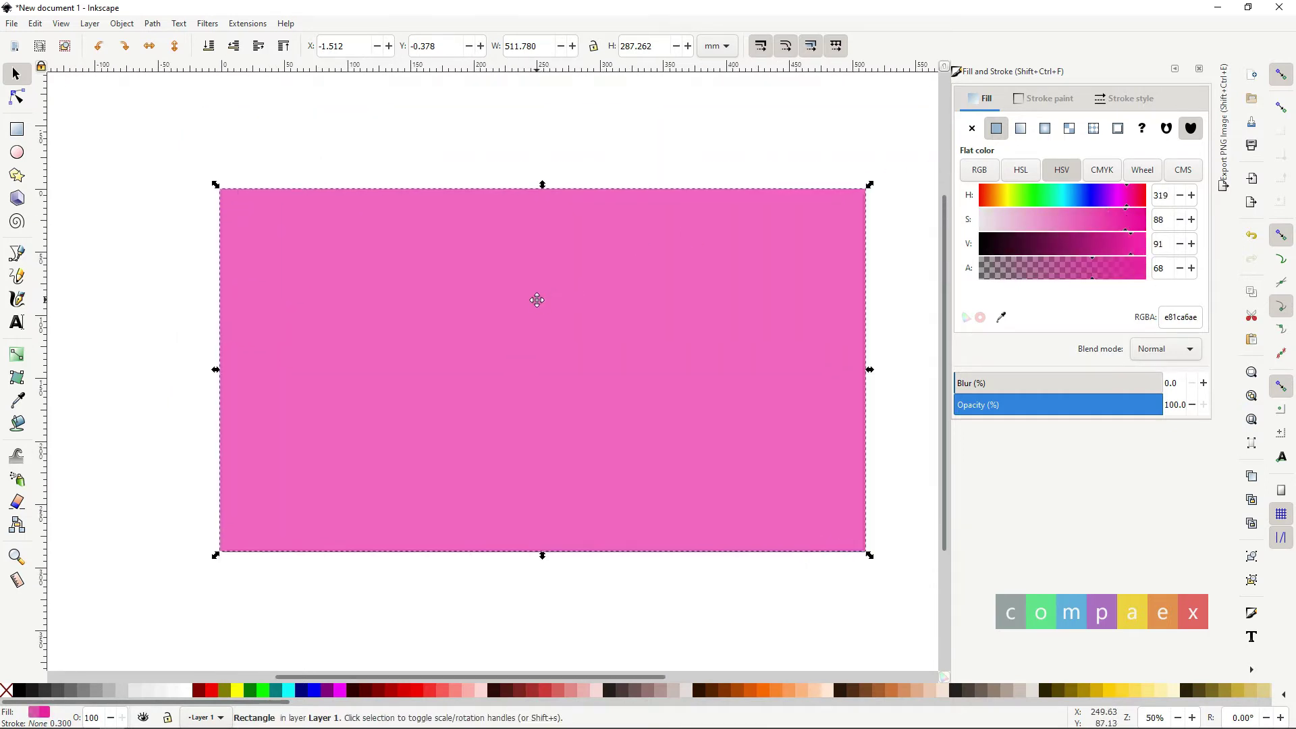
{"action": "key", "text": "Escape"}
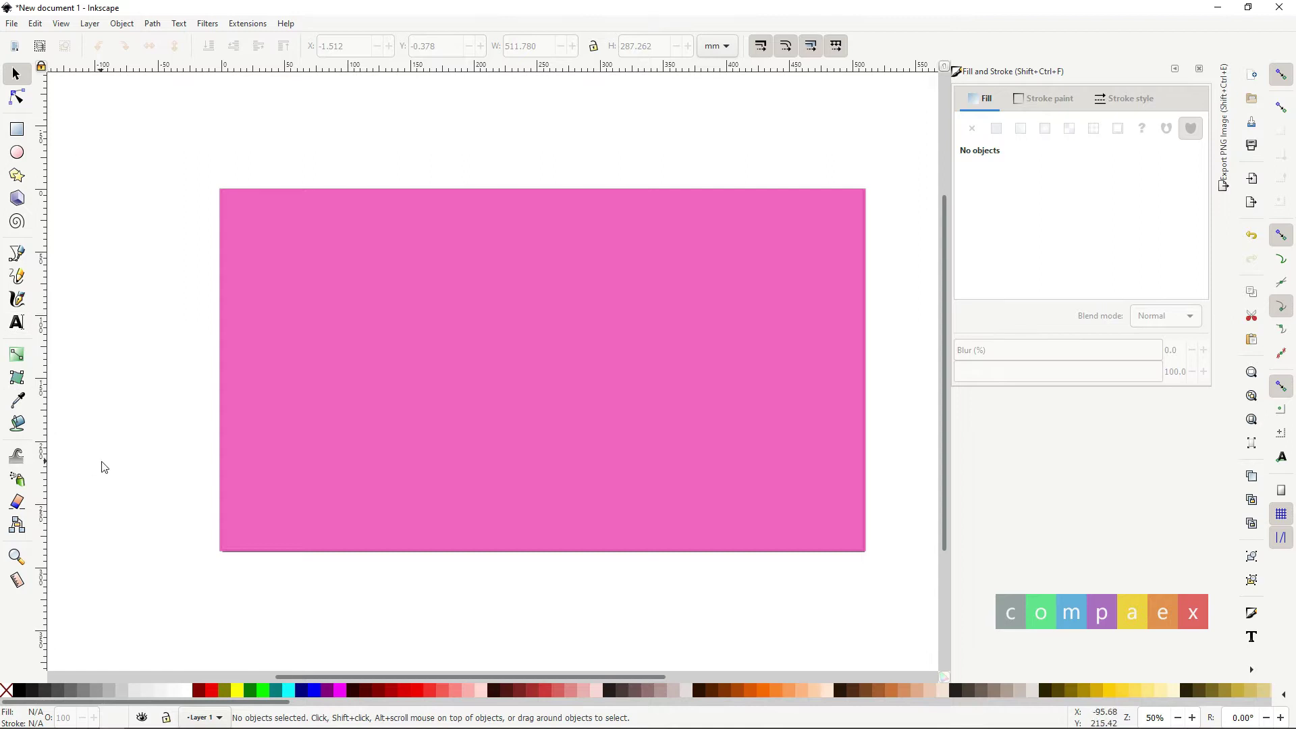
{"action": "scroll", "coordinate": [103, 467], "scroll_direction": "down", "scroll_amount": 1}
Draw a closed Bezier hill outline with a curved top along the bottom of the page.
{"action": "key", "text": "b"}
{"action": "left_click", "coordinate": [199, 494]}
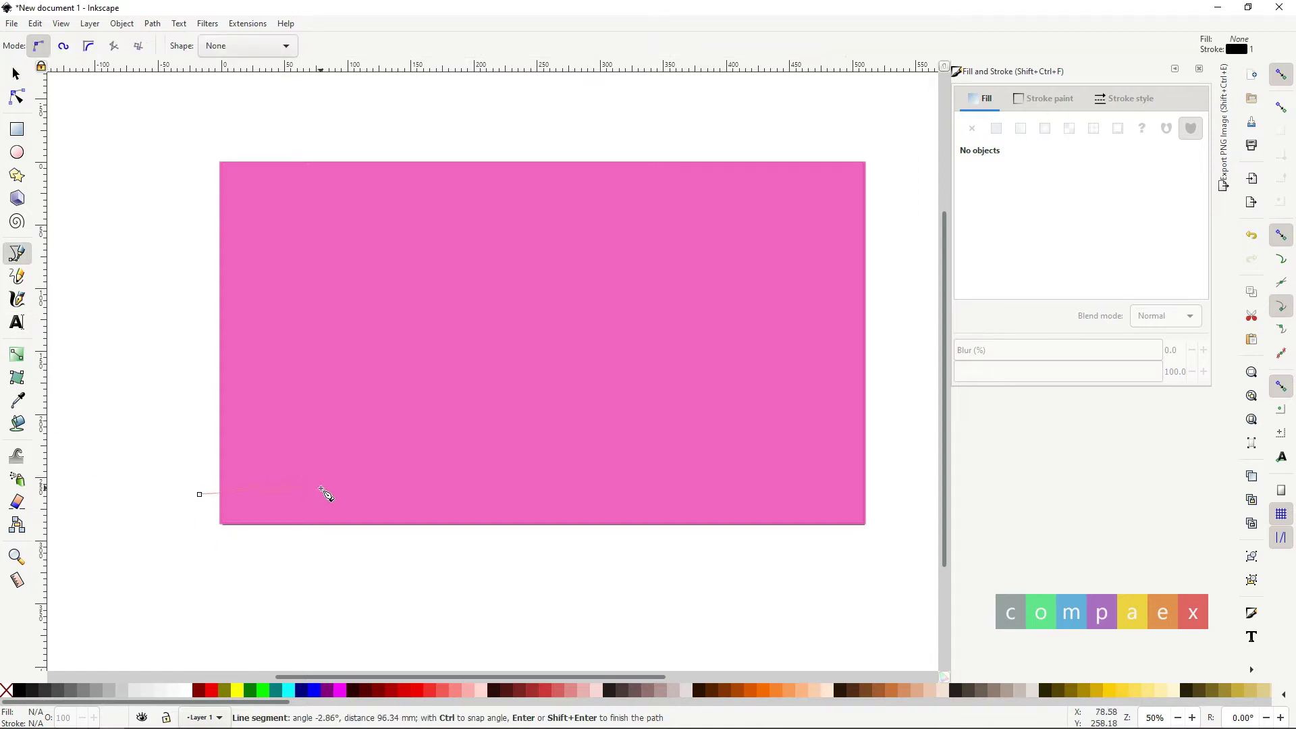
{"action": "left_click_drag", "start_coordinate": [751, 443], "coordinate": [884, 493]}
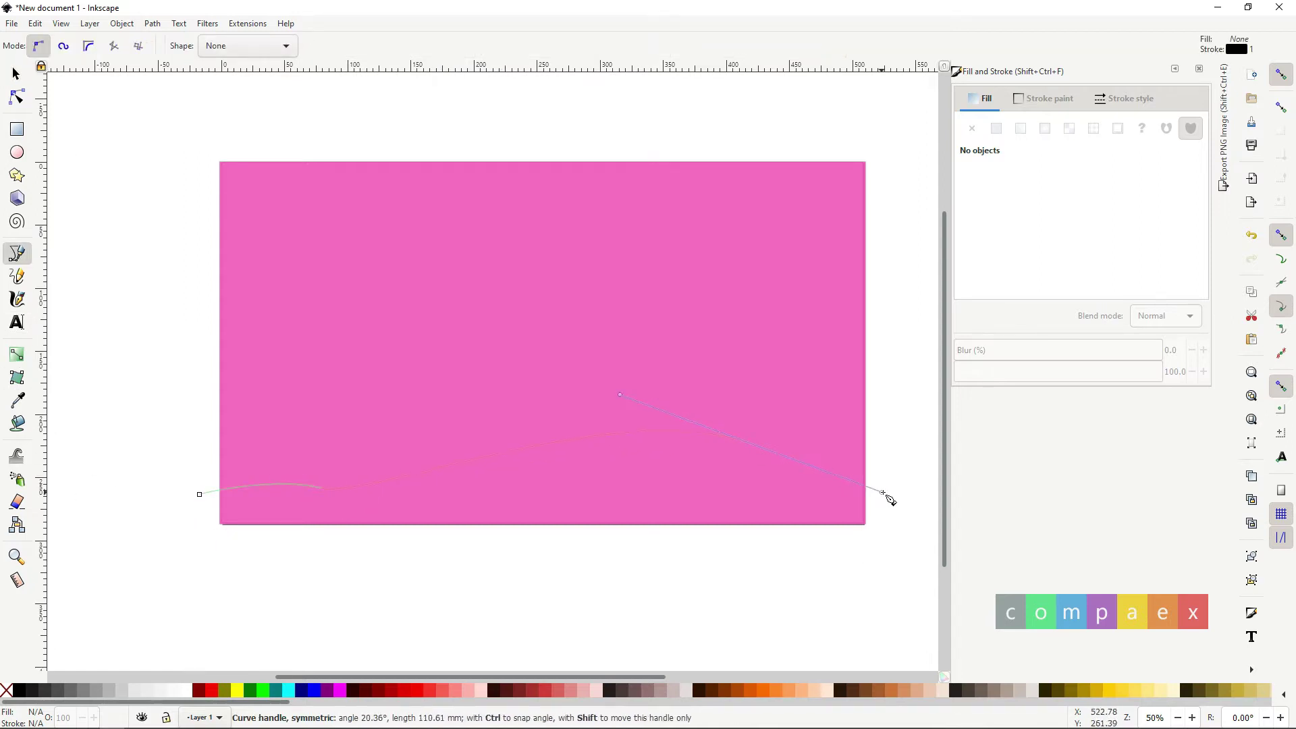
{"action": "left_click", "coordinate": [906, 561]}
{"action": "left_click", "coordinate": [256, 588]}
{"action": "left_click", "coordinate": [147, 571]}
{"action": "left_click", "coordinate": [199, 495]}
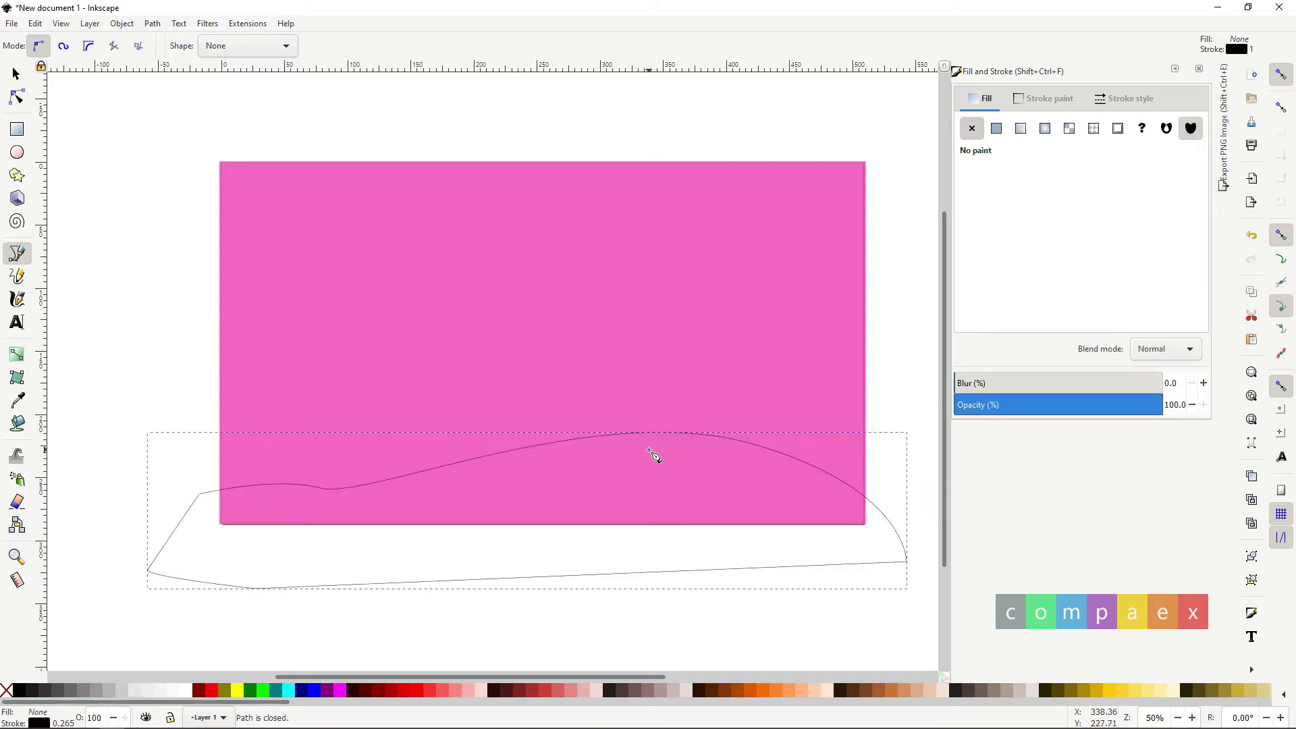
{"action": "key", "text": "s"}
{"action": "left_click_drag", "start_coordinate": [559, 450], "coordinate": [563, 477]}
{"action": "key", "text": "ctrl+z"}
Fill the hill opaque black, remove its stroke, and move it lower.
{"action": "left_click", "coordinate": [572, 440]}
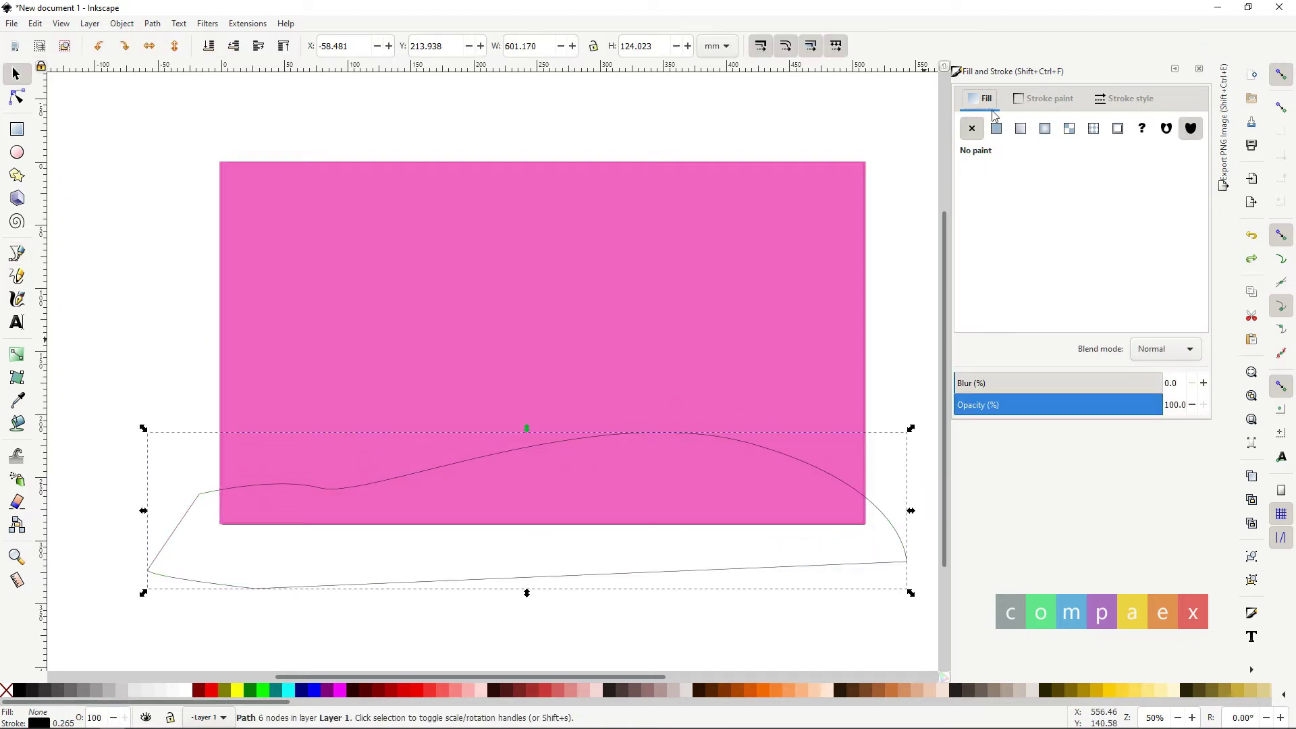
{"action": "left_click", "coordinate": [996, 128]}
{"action": "left_click_drag", "start_coordinate": [1011, 250], "coordinate": [980, 244]}
{"action": "left_click_drag", "start_coordinate": [1092, 268], "coordinate": [1145, 268]}
{"action": "left_click", "coordinate": [1047, 98]}
{"action": "left_click", "coordinate": [972, 128]}
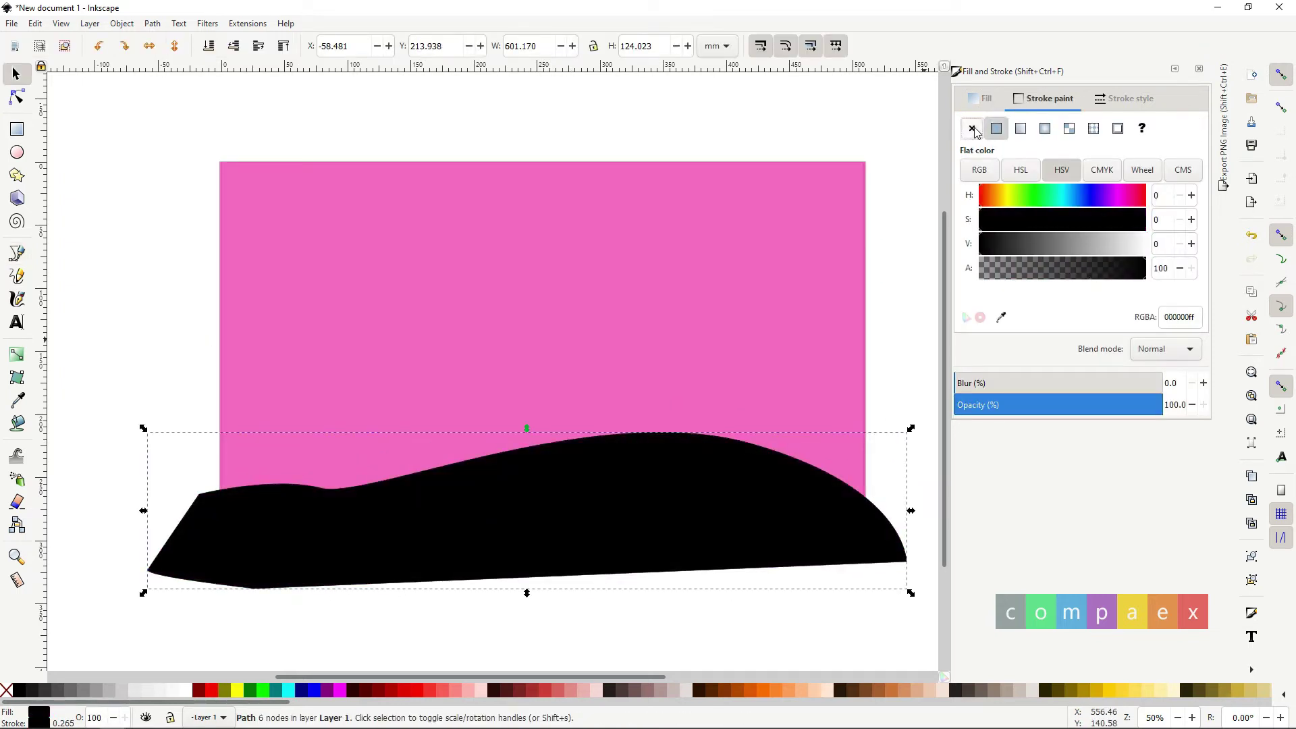
{"action": "left_click", "coordinate": [982, 98]}
{"action": "left_click_drag", "start_coordinate": [775, 472], "coordinate": [780, 500]}
Reshape the hill's upper right curve.
{"action": "left_click", "coordinate": [675, 334]}
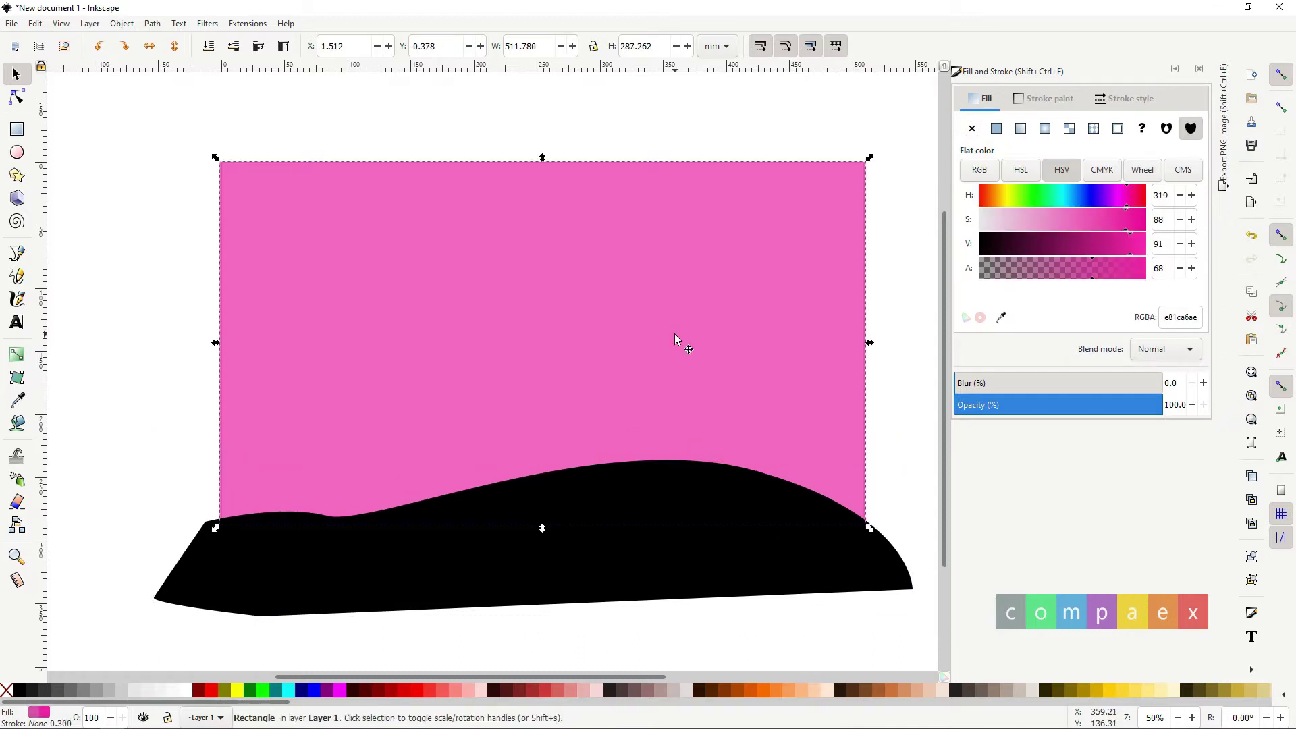
{"action": "left_click", "coordinate": [643, 517]}
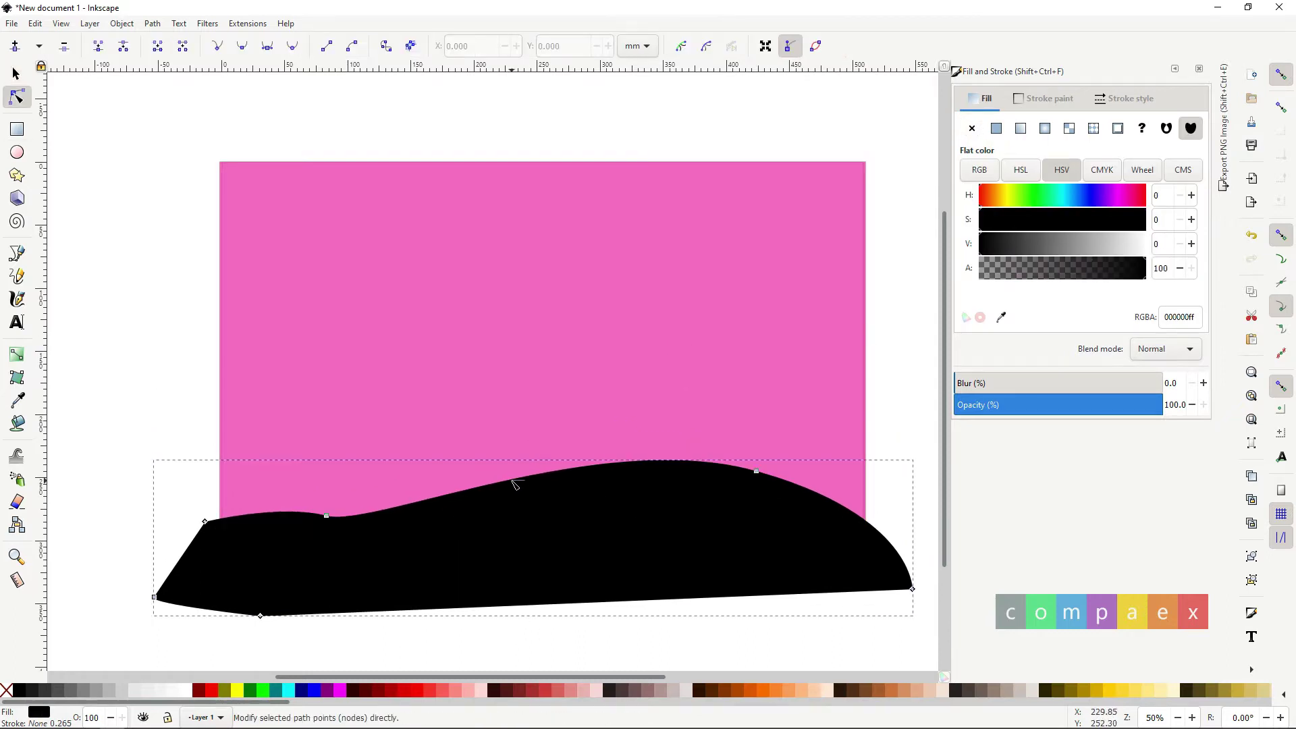
{"action": "left_click_drag", "start_coordinate": [756, 471], "coordinate": [788, 496]}
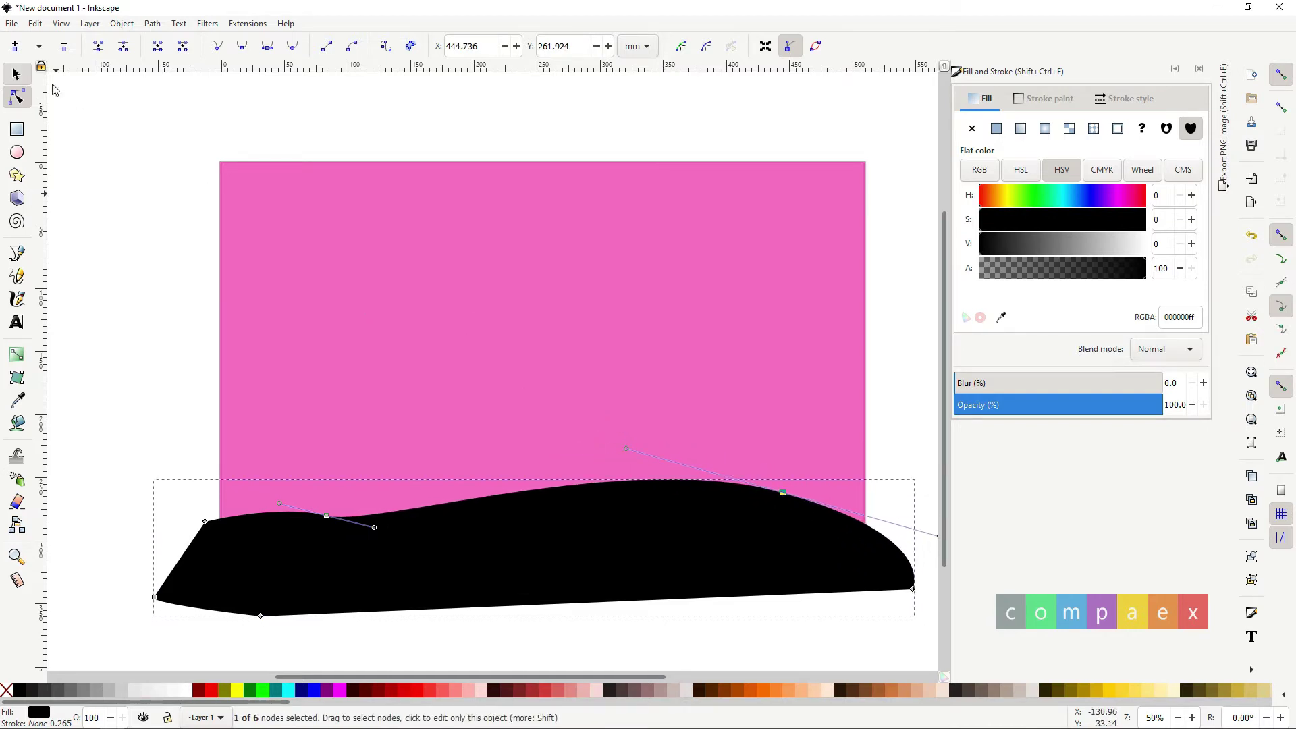
{"action": "double_click", "coordinate": [17, 73]}
{"action": "left_click", "coordinate": [931, 79]}
Save the drawing as superheros.svg.
{"action": "left_click", "coordinate": [12, 23]}
{"action": "left_click", "coordinate": [41, 133]}
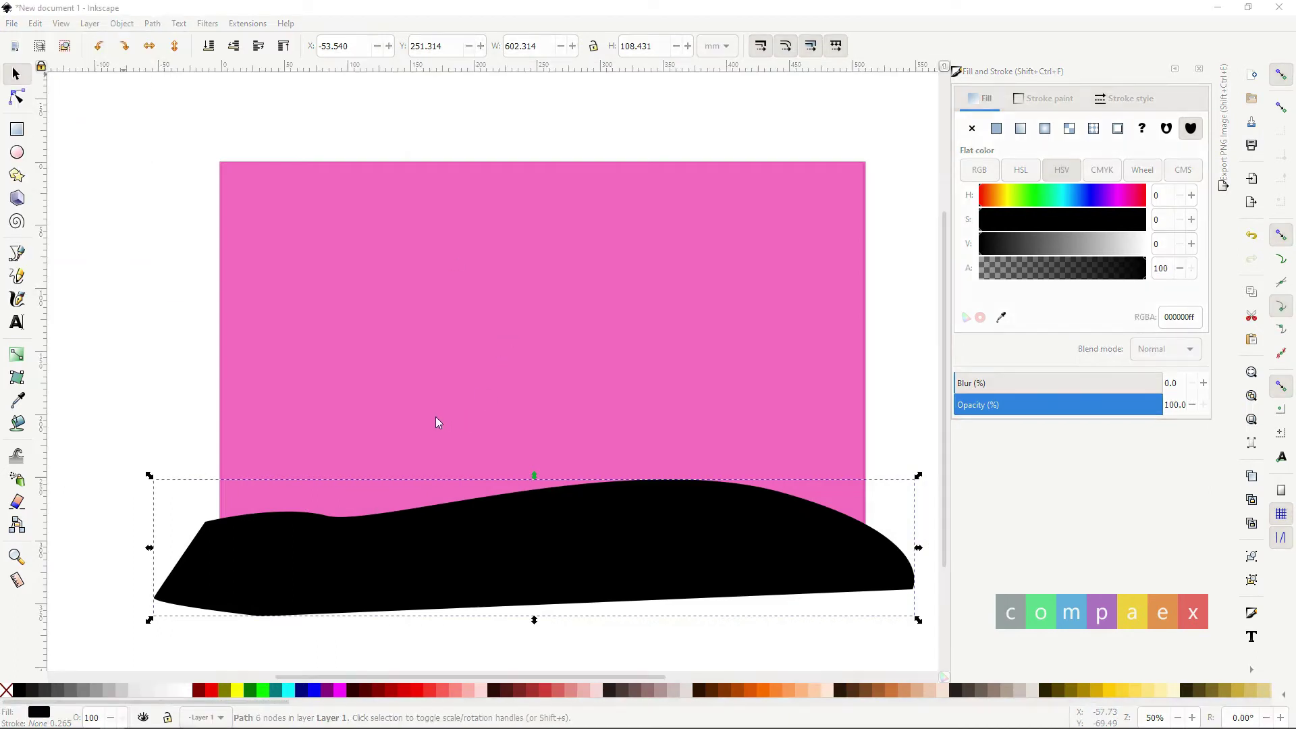
{"action": "type", "text": "superhero"}
{"action": "key", "text": "Return"}
{"action": "left_click", "coordinate": [327, 375]}
Duplicate the sky rectangle and intersect it with the hill to trim the hill's edges.
{"action": "key", "text": "ctrl+d"}
{"action": "left_click", "coordinate": [342, 569], "text": "shift"}
{"action": "key", "text": "ctrl+asterisk"}
{"action": "left_click", "coordinate": [145, 378]}
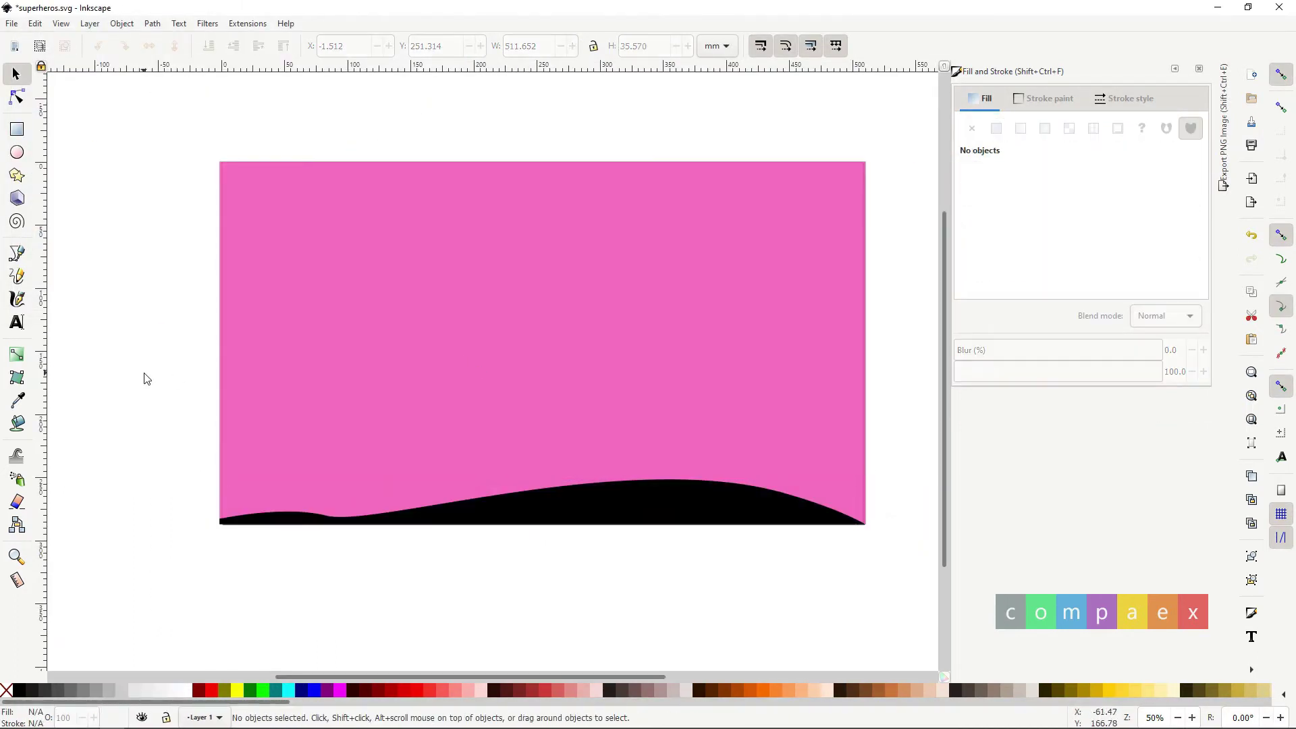
Draw a closed jagged mountain-range outline with three peaks extending past the page edges.
{"action": "left_click", "coordinate": [17, 253]}
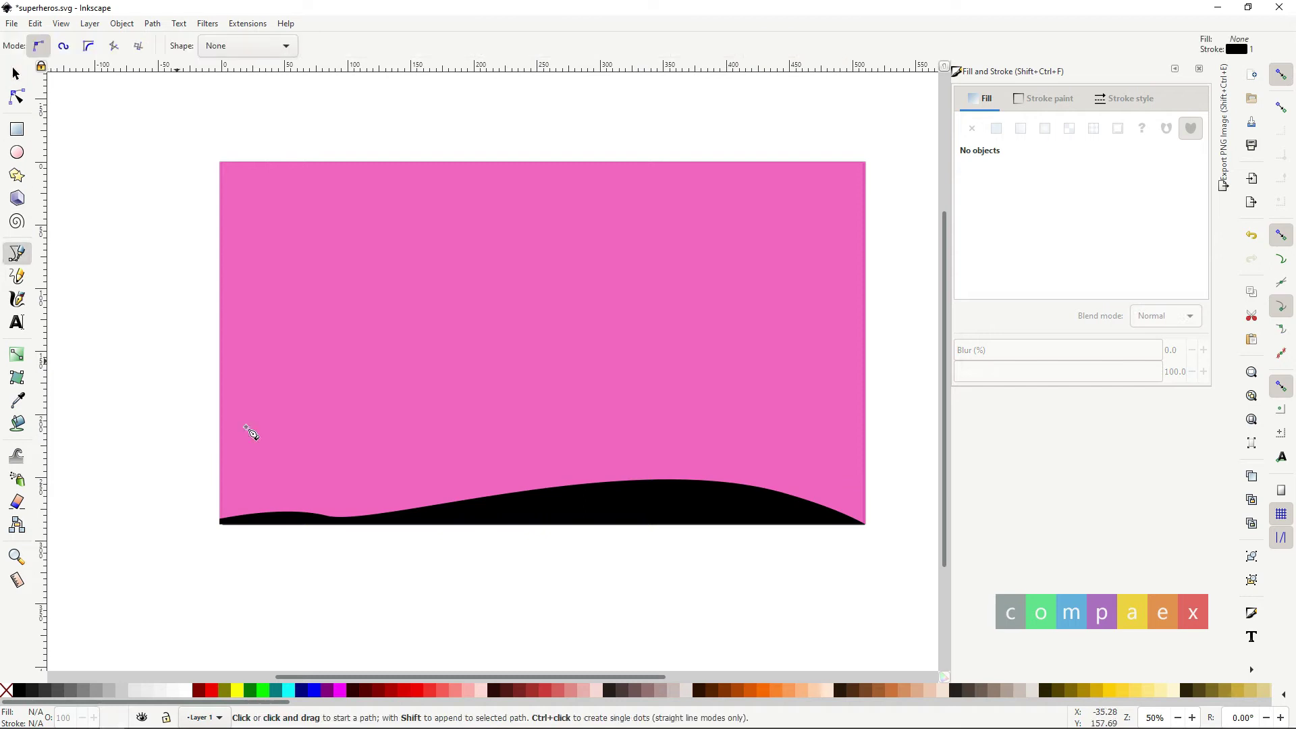
{"action": "left_click", "coordinate": [169, 514]}
{"action": "left_click", "coordinate": [391, 477]}
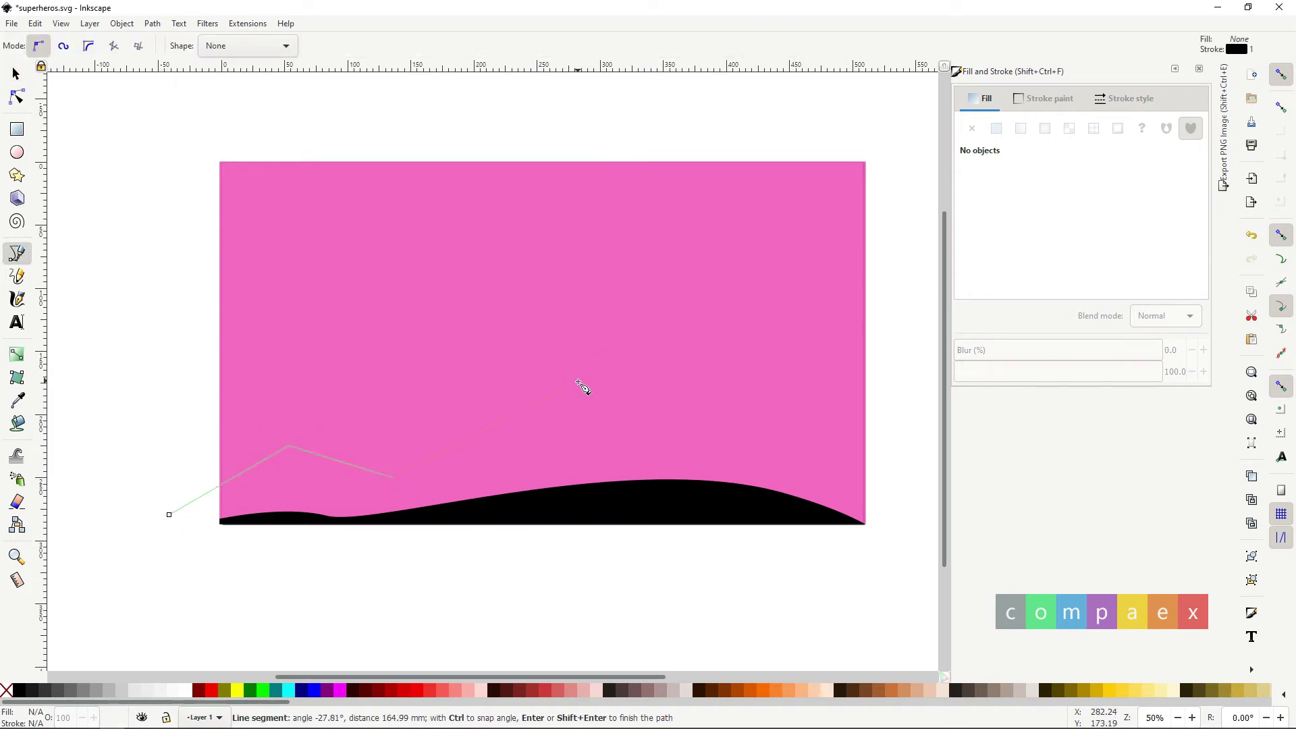
{"action": "left_click", "coordinate": [580, 394]}
{"action": "left_click", "coordinate": [753, 462]}
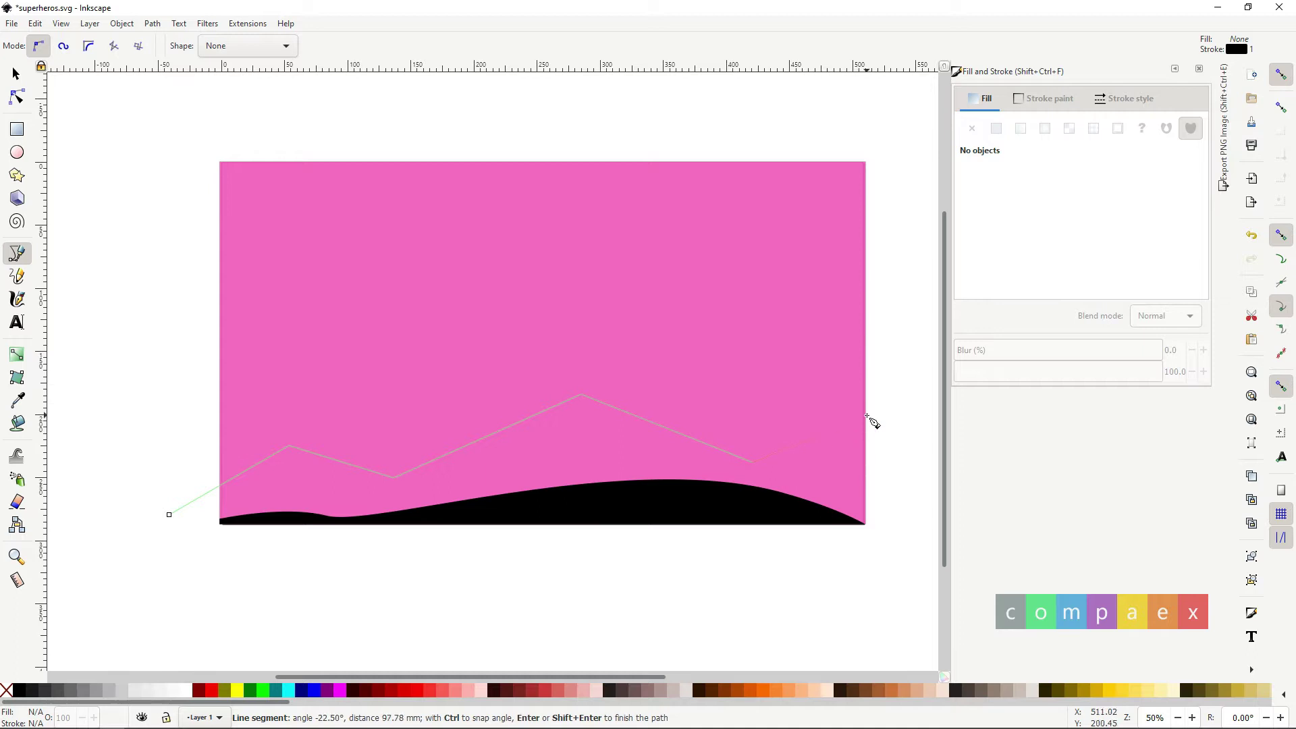
{"action": "left_click", "coordinate": [824, 434]}
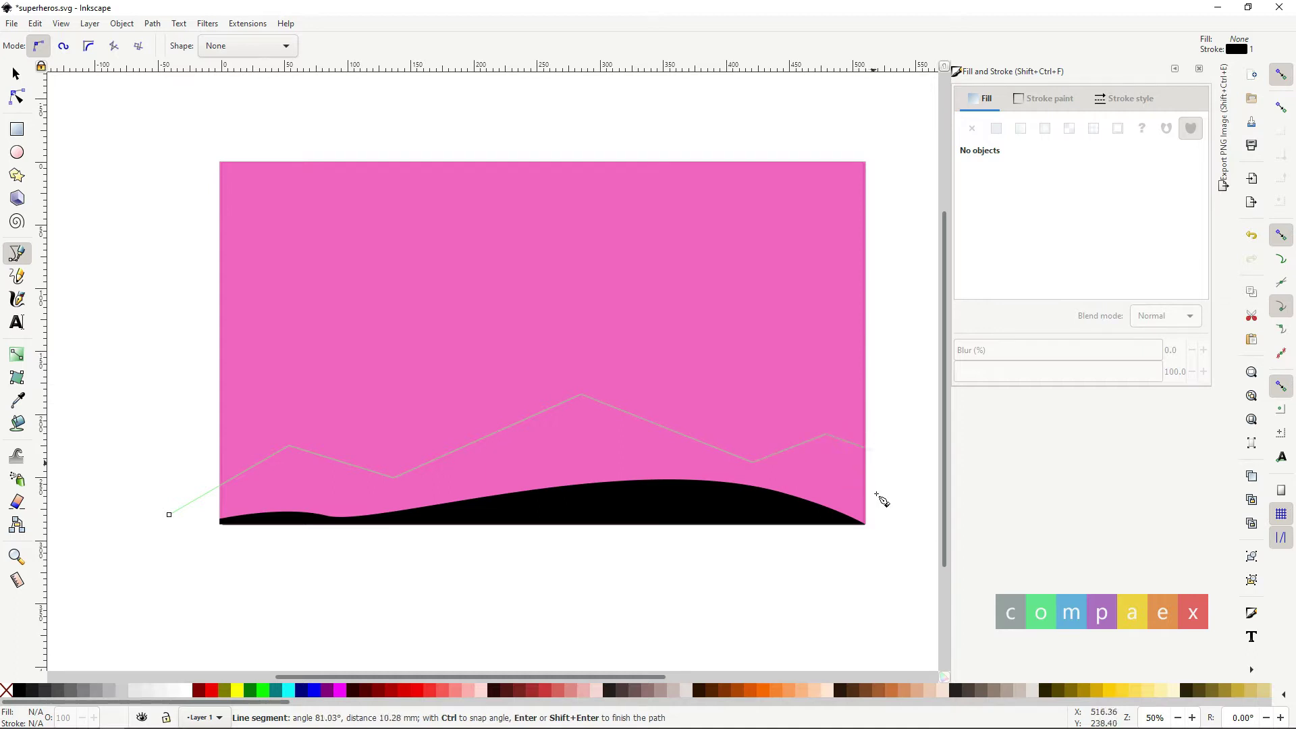
{"action": "left_click", "coordinate": [878, 497]}
{"action": "left_click", "coordinate": [265, 582]}
{"action": "left_click", "coordinate": [169, 515]}
Fill the mountains with opaque dark purple and select them with the sky rectangle.
{"action": "left_click", "coordinate": [972, 129]}
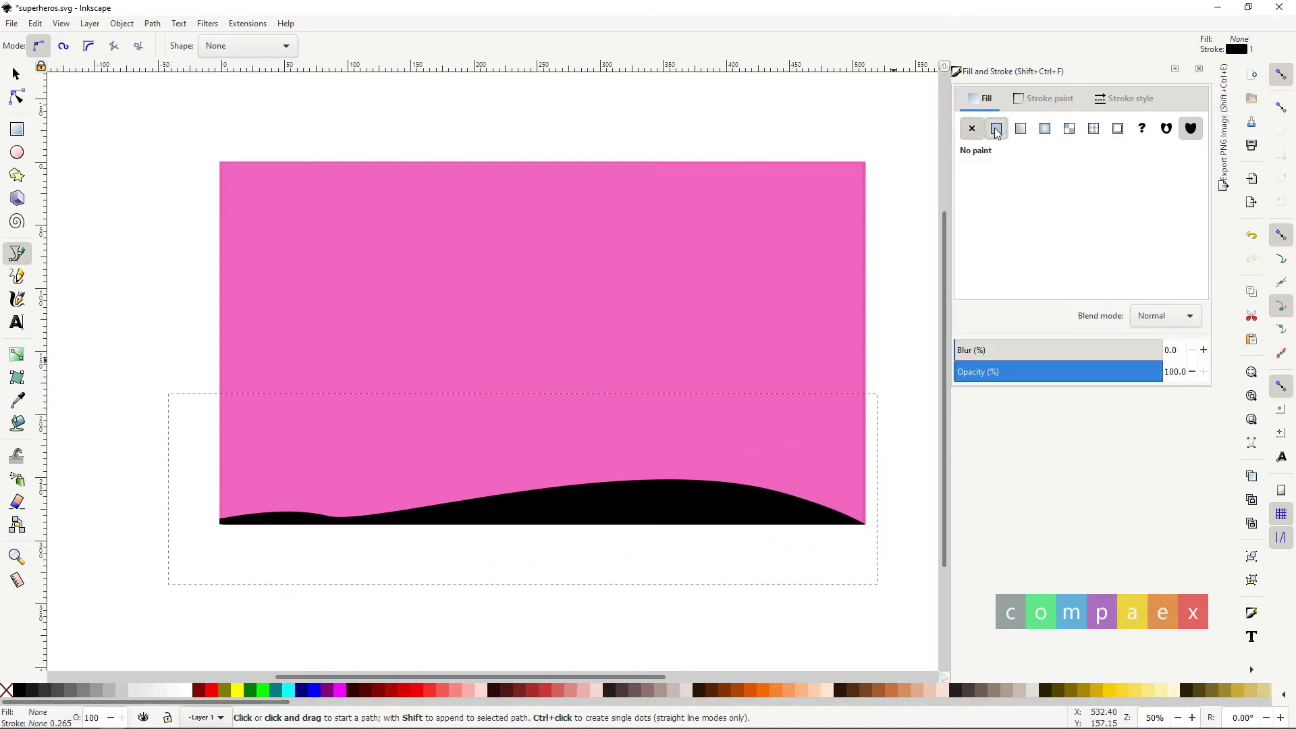
{"action": "left_click", "coordinate": [17, 400]}
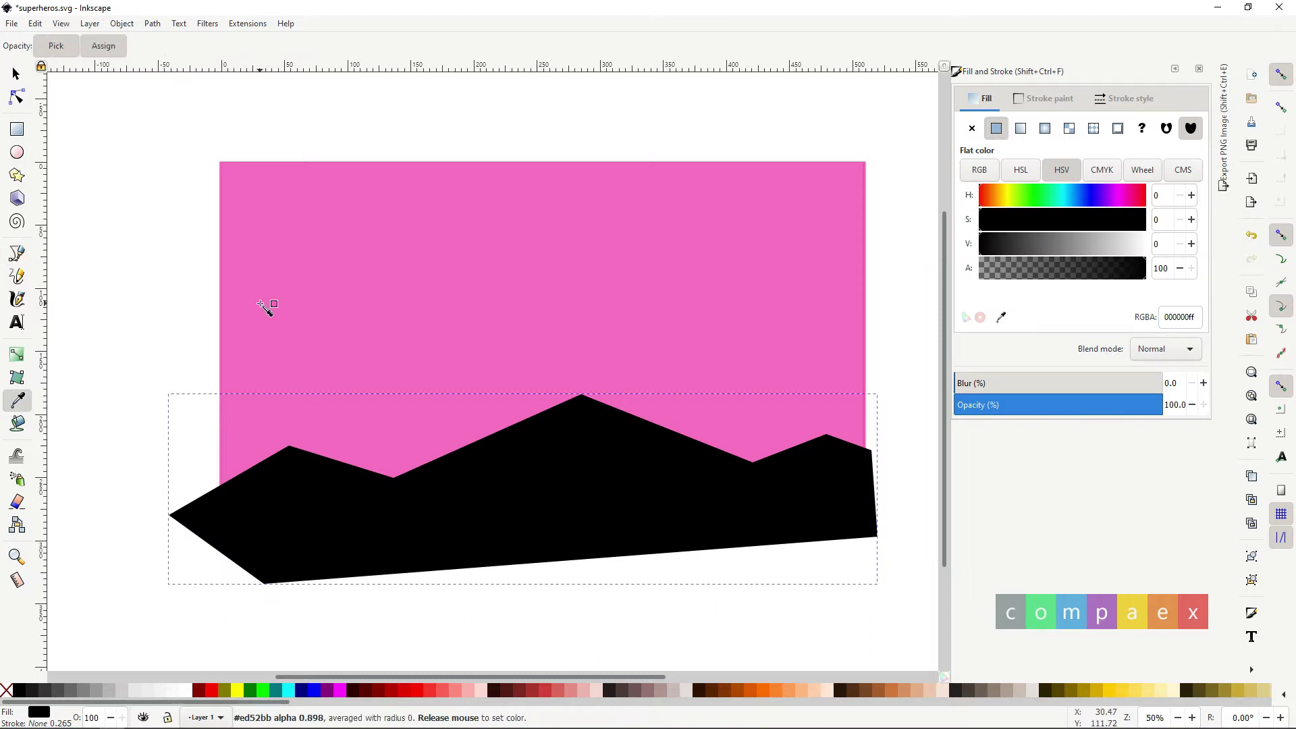
{"action": "left_click", "coordinate": [266, 306]}
{"action": "left_click_drag", "start_coordinate": [1133, 244], "coordinate": [1036, 246]}
{"action": "left_click", "coordinate": [1120, 220]}
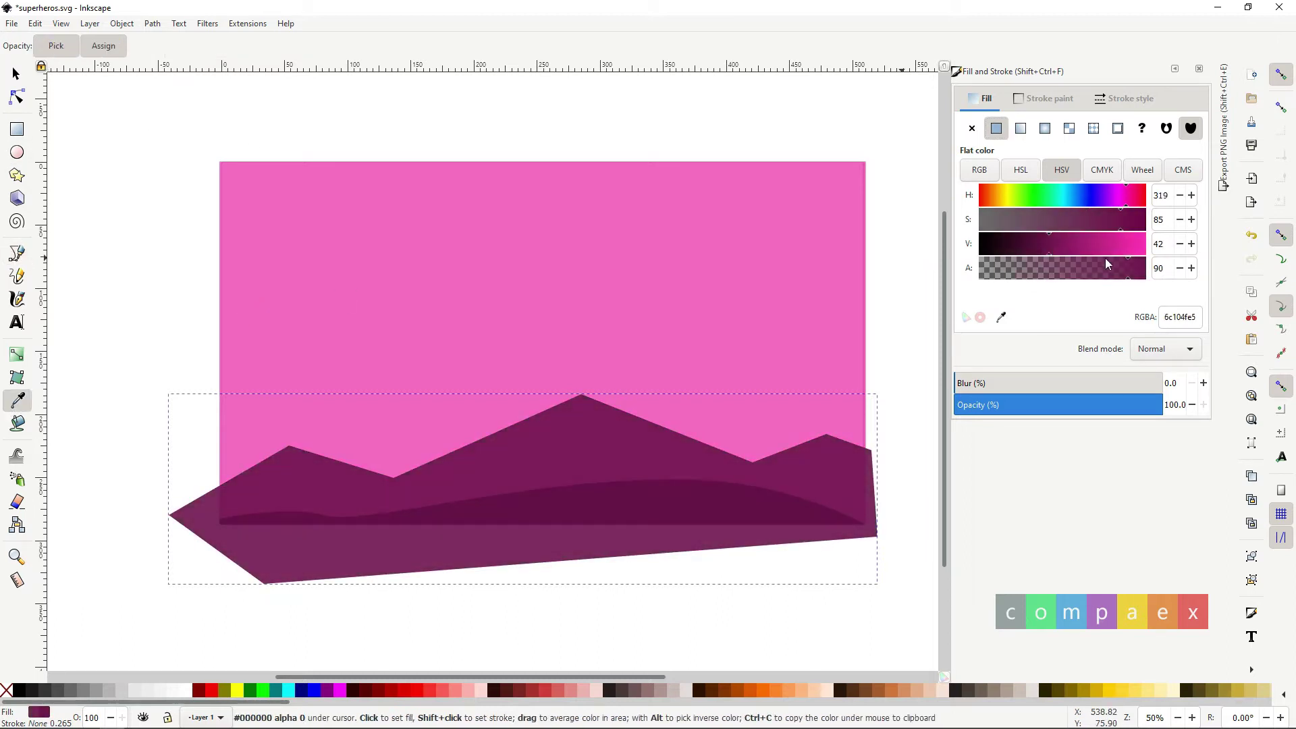
{"action": "left_click_drag", "start_coordinate": [1106, 268], "coordinate": [1146, 268]}
{"action": "mouse_move", "coordinate": [1038, 243]}
{"action": "left_mouse_down"}
{"action": "mouse_move", "coordinate": [1092, 242]}
{"action": "mouse_move", "coordinate": [1039, 249]}
{"action": "left_mouse_up"}
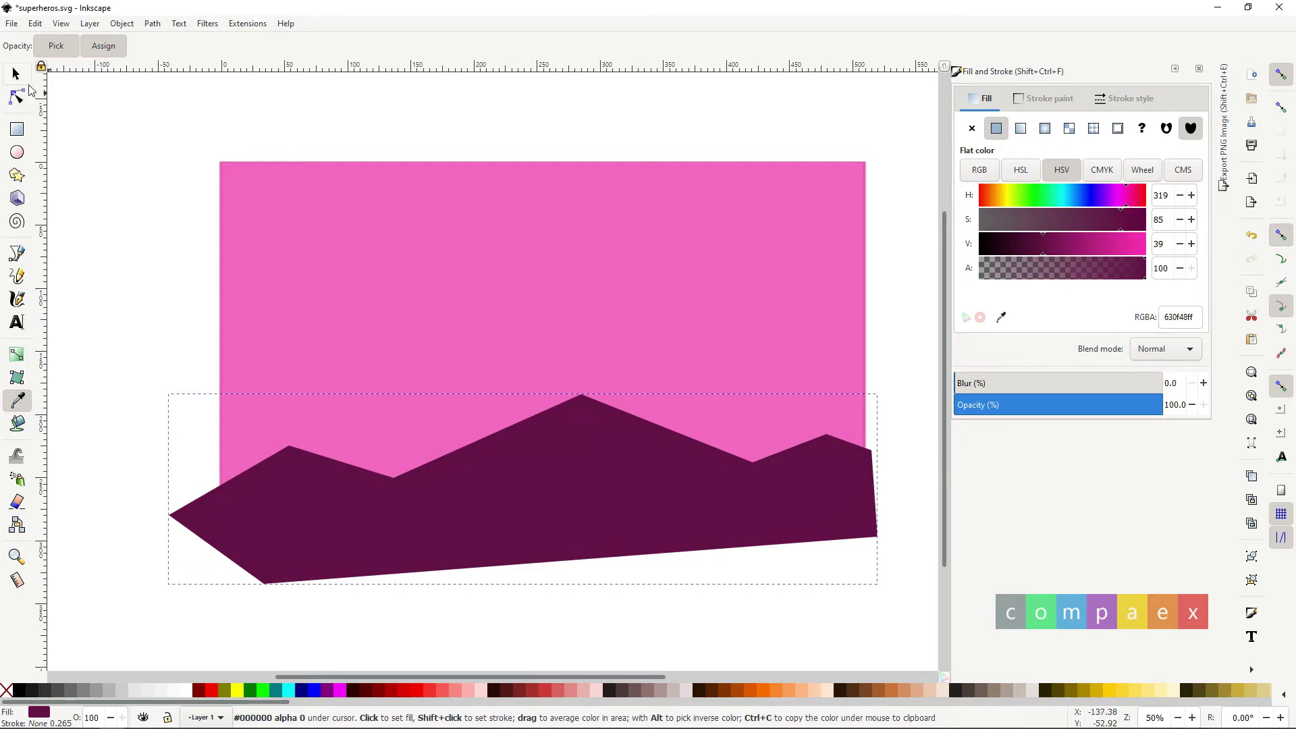
{"action": "key", "text": "s"}
{"action": "left_click", "coordinate": [448, 321], "text": "shift"}
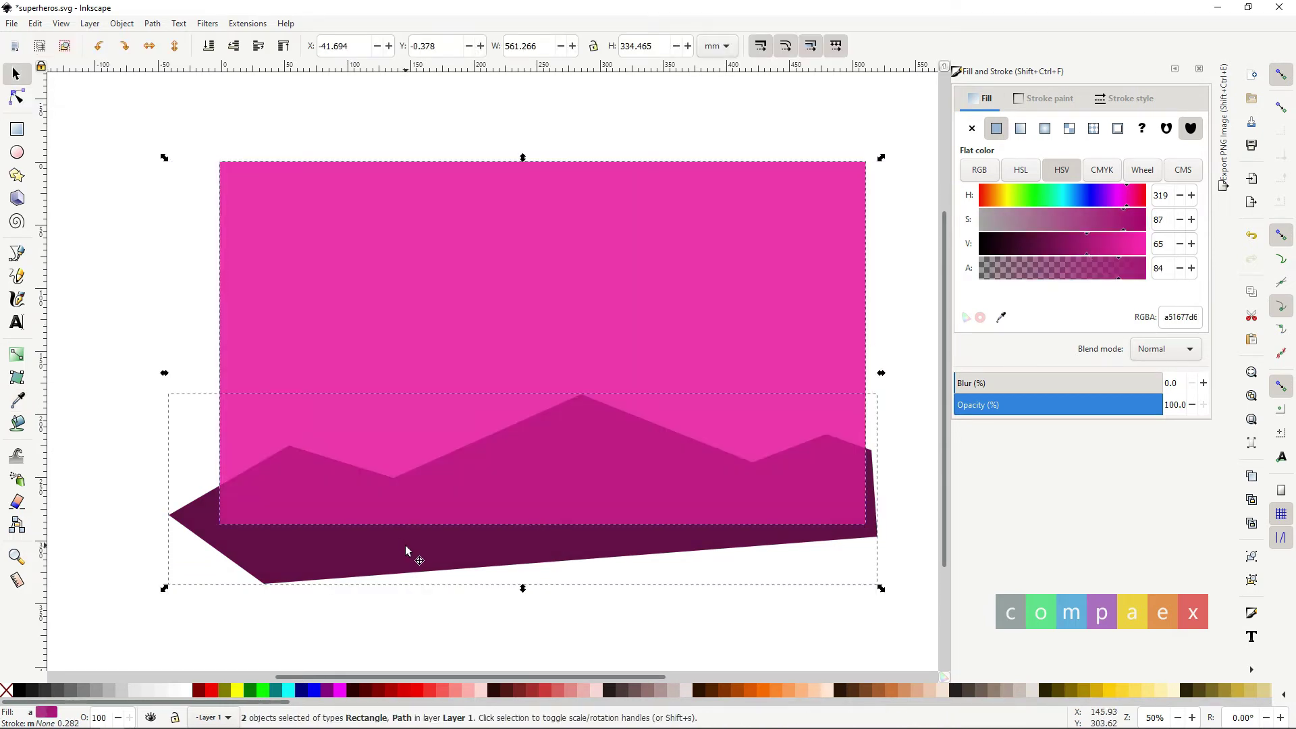
Draw a taller second mountain outline with peaks behind the first range.
{"action": "key", "text": "b"}
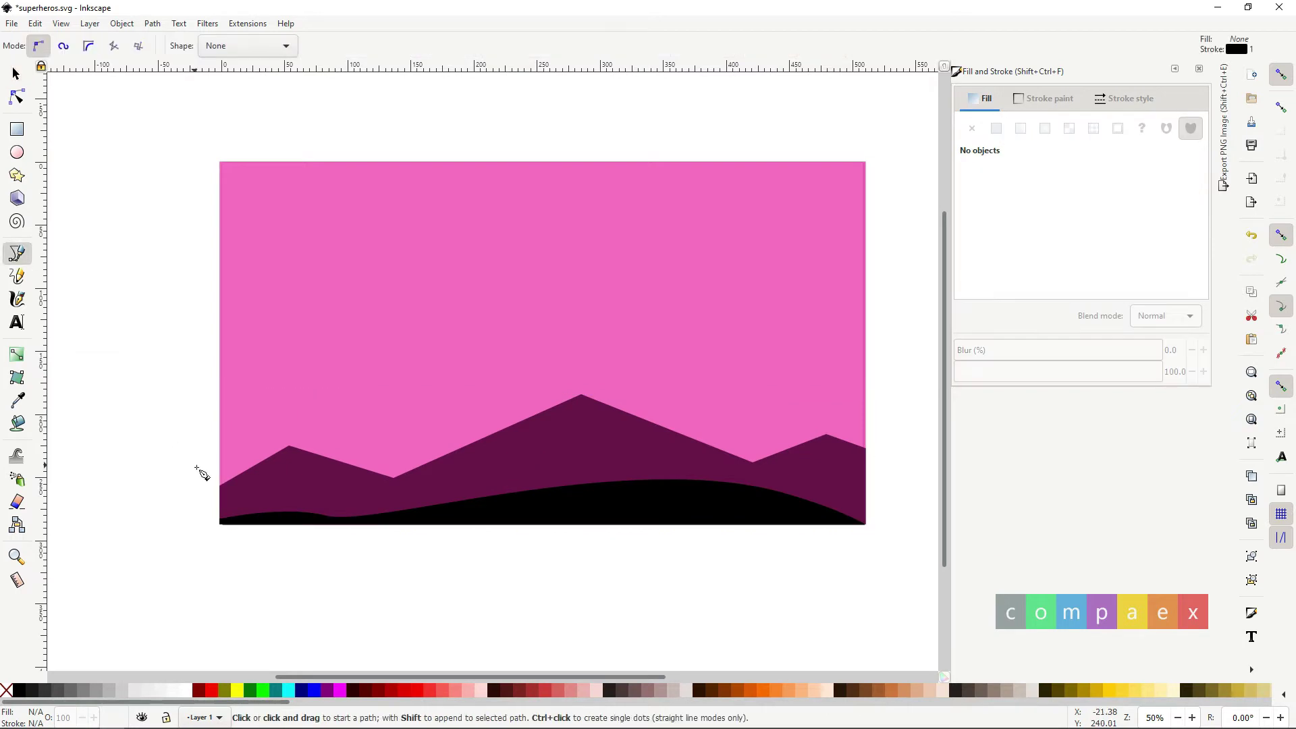
{"action": "left_click", "coordinate": [190, 408]}
{"action": "left_click", "coordinate": [354, 357]}
{"action": "left_click", "coordinate": [562, 434]}
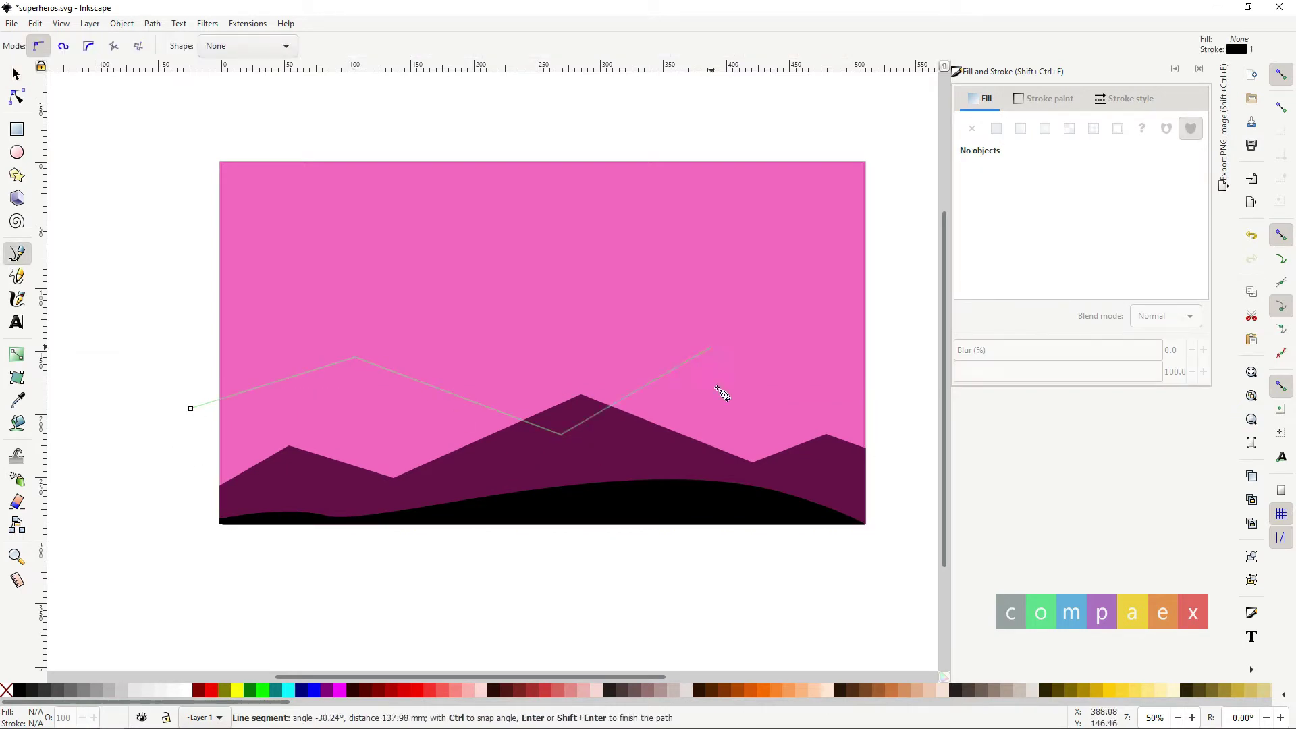
{"action": "left_click", "coordinate": [710, 346]}
{"action": "left_click", "coordinate": [784, 388]}
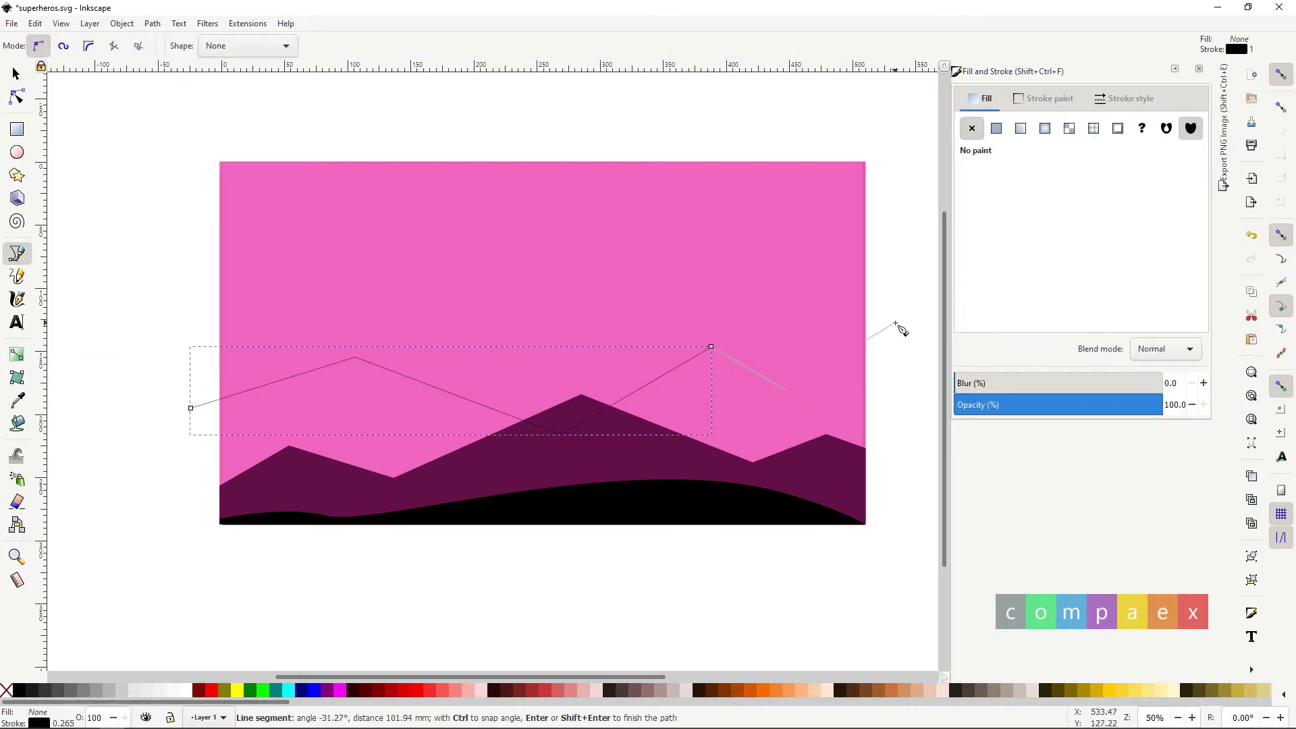
{"action": "left_click", "coordinate": [894, 324]}
{"action": "left_click", "coordinate": [886, 553]}
{"action": "left_click", "coordinate": [172, 573]}
{"action": "left_click", "coordinate": [190, 408]}
Give the new range a translucent flat fill and trim it to the sky rectangle.
{"action": "left_click", "coordinate": [996, 128]}
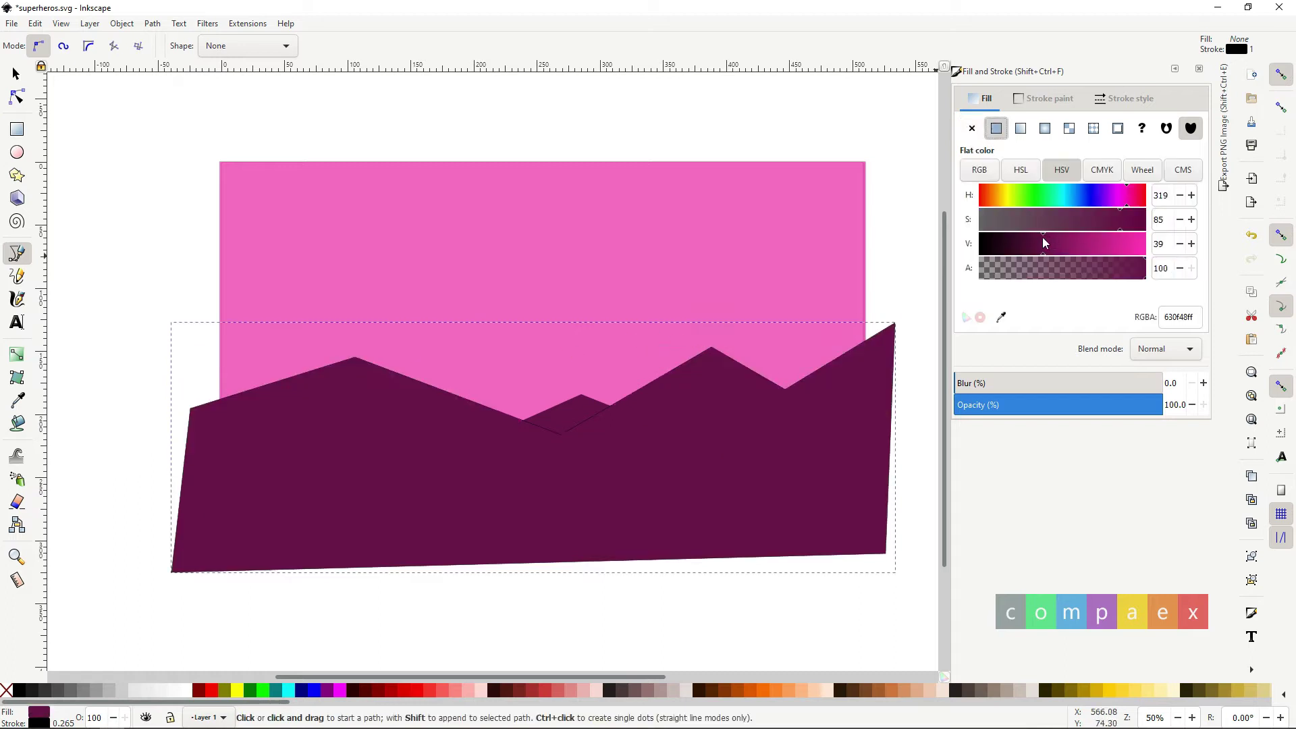
{"action": "left_click", "coordinate": [1044, 243]}
{"action": "left_click", "coordinate": [1118, 269]}
{"action": "left_click_drag", "start_coordinate": [1119, 268], "coordinate": [1125, 255]}
{"action": "left_click", "coordinate": [16, 74]}
{"action": "left_click", "coordinate": [428, 309]}
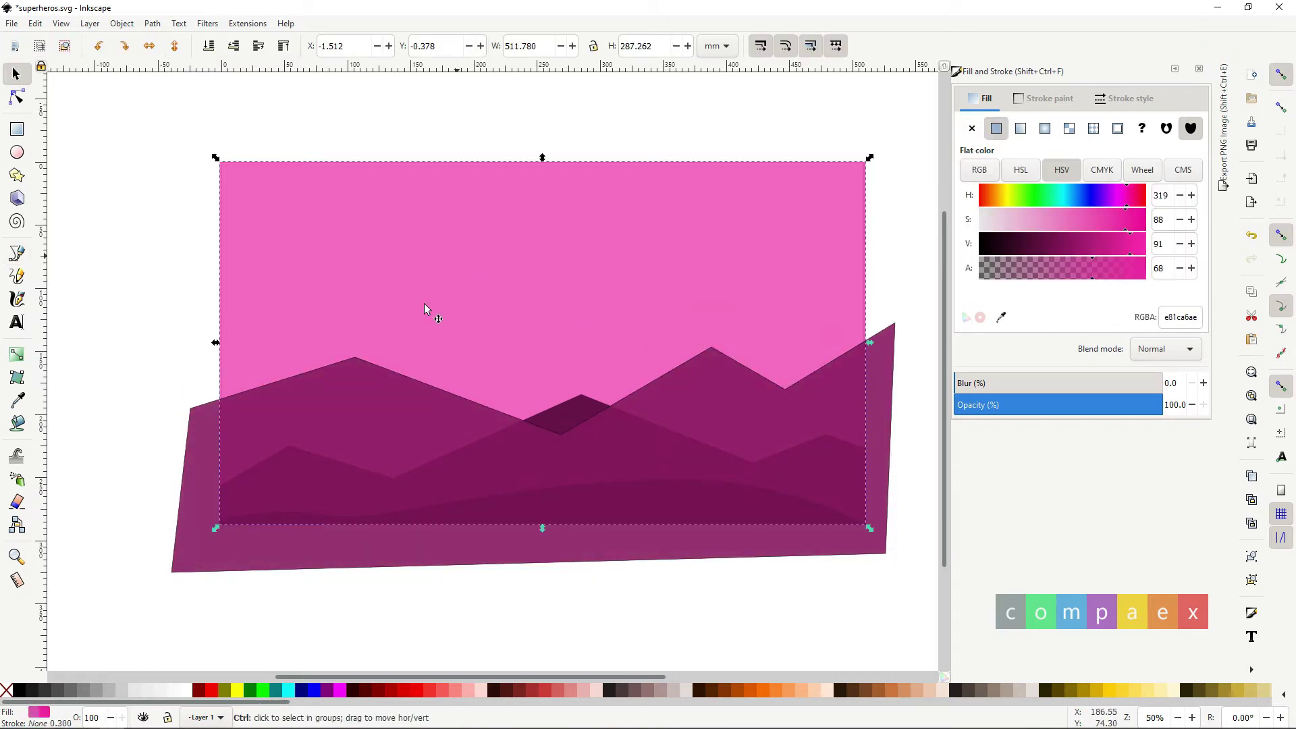
{"action": "left_click", "coordinate": [280, 567]}
{"action": "key", "text": "Delete"}
{"action": "left_click", "coordinate": [289, 459]}
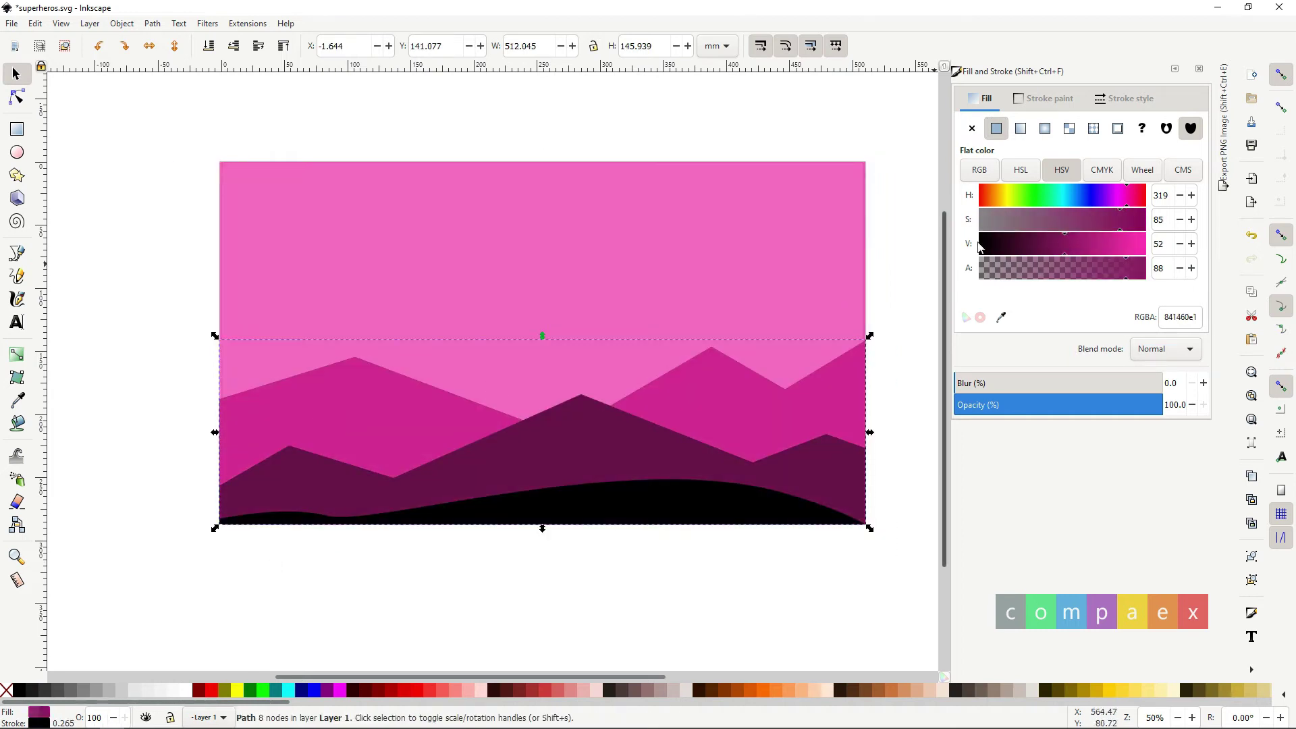
Shift the back range toward bright red and lighten the front range, undoing a sky change.
{"action": "left_click_drag", "start_coordinate": [1050, 244], "coordinate": [1018, 245]}
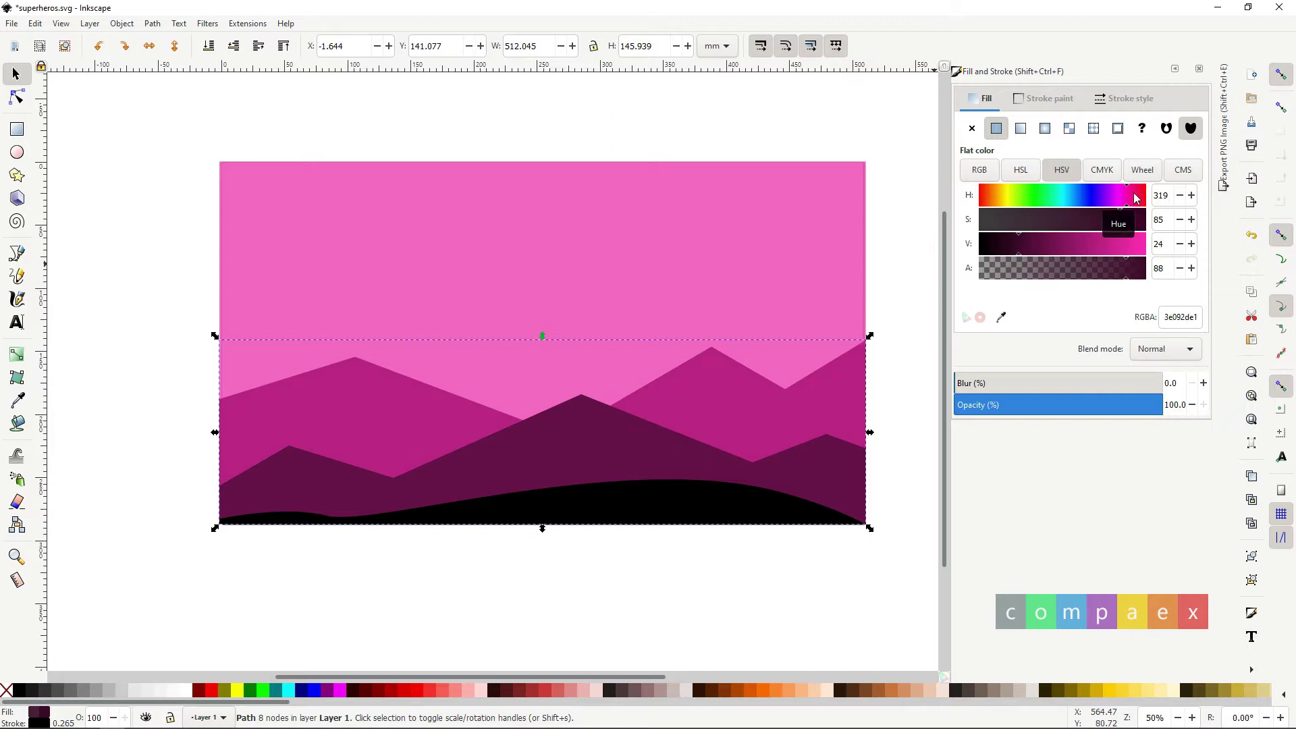
{"action": "left_click", "coordinate": [1078, 245]}
{"action": "left_click", "coordinate": [601, 432]}
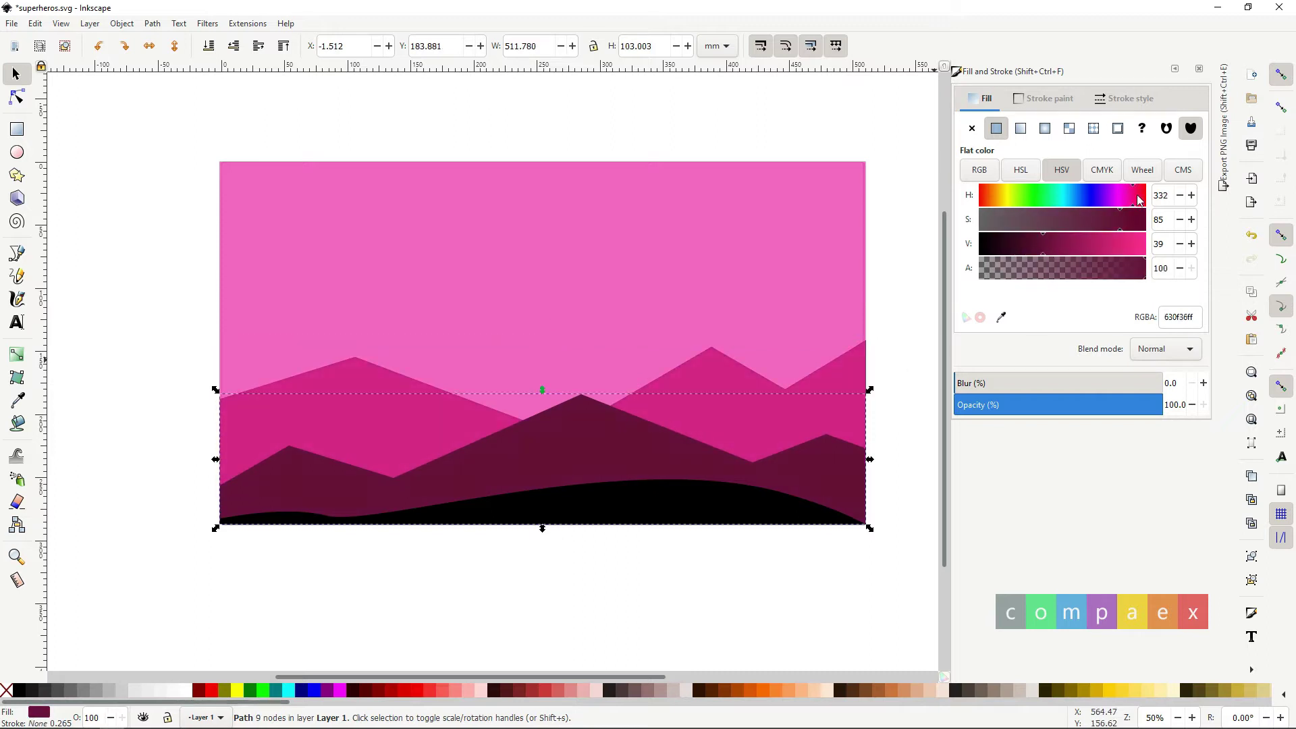
{"action": "left_click", "coordinate": [1063, 247]}
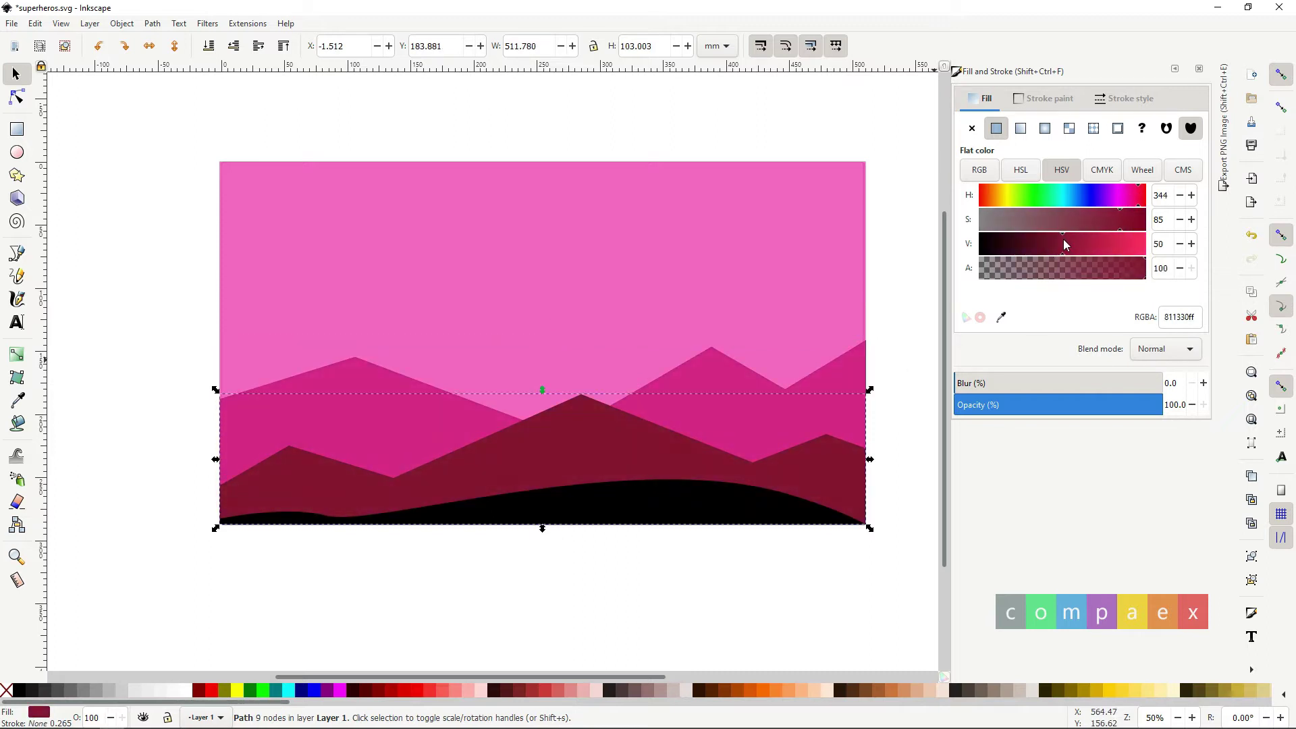
{"action": "left_click", "coordinate": [307, 371]}
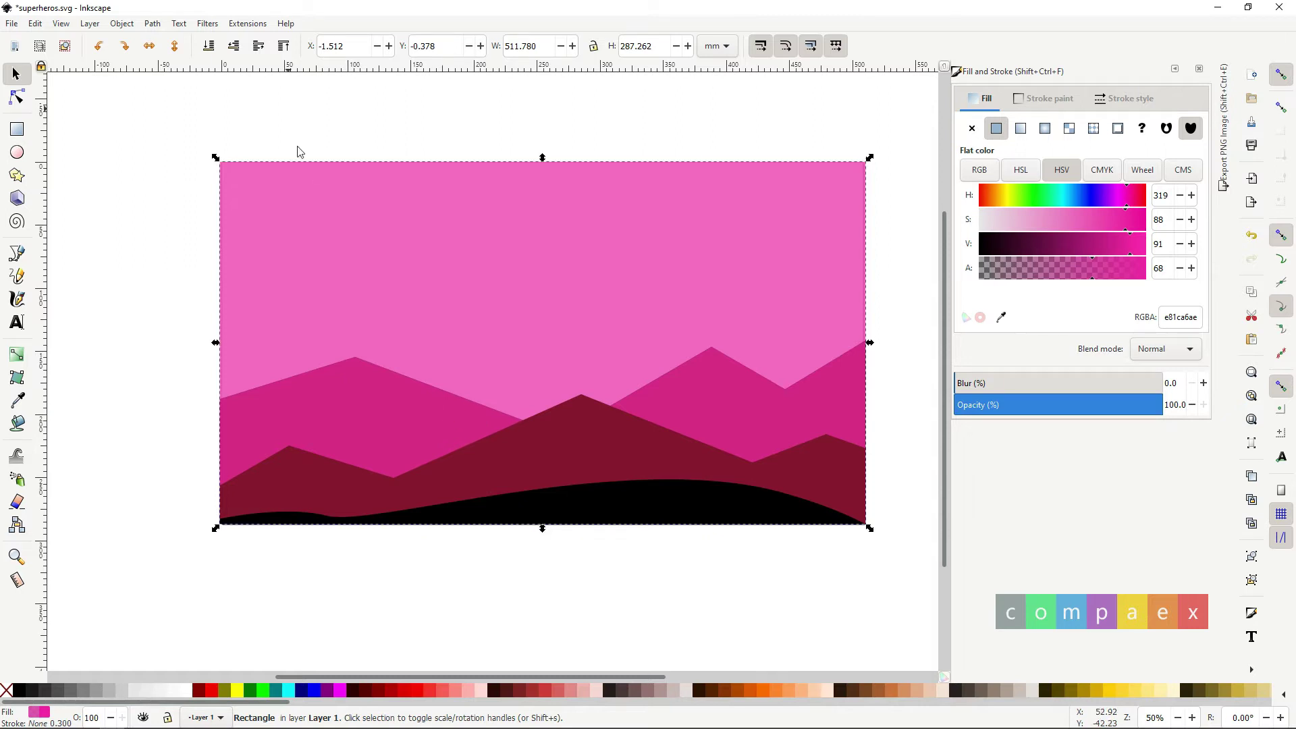
{"action": "left_click", "coordinate": [351, 396]}
{"action": "left_click_drag", "start_coordinate": [1059, 249], "coordinate": [1095, 246]}
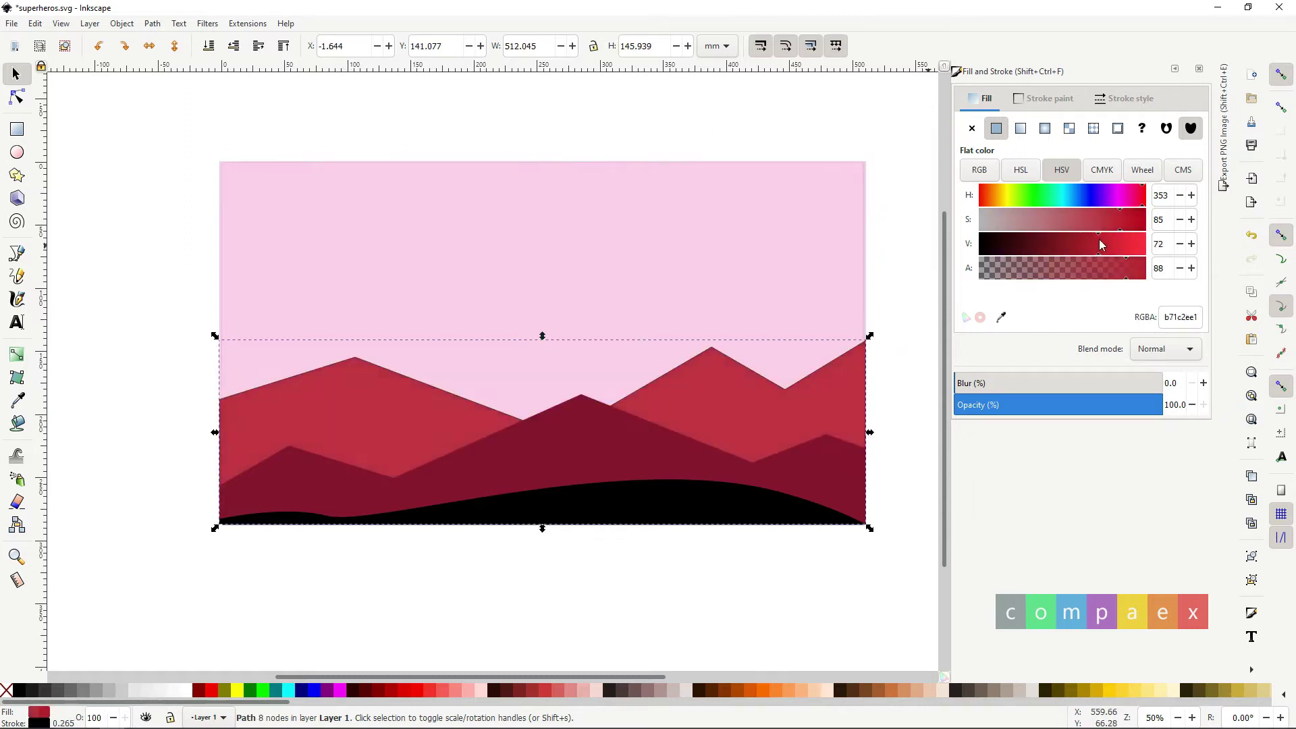
{"action": "left_click", "coordinate": [728, 262]}
{"action": "key", "text": "ctrl+z"}
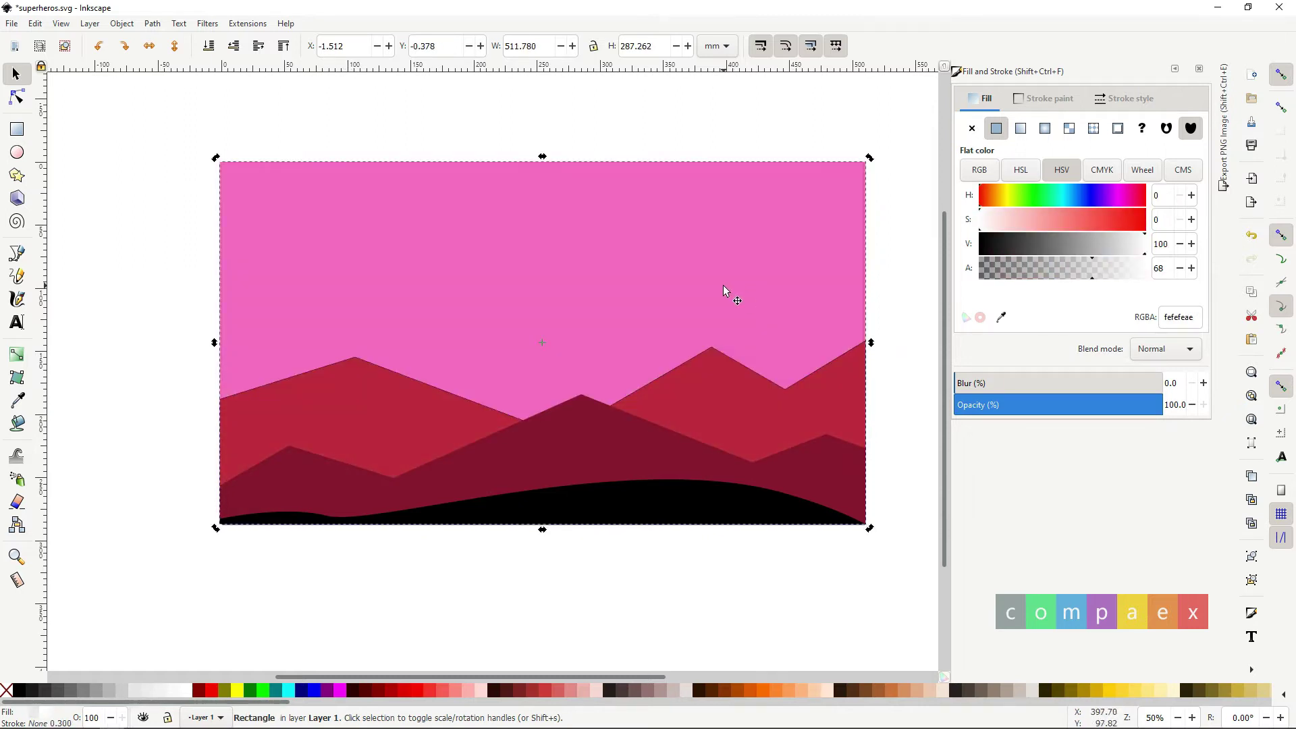
Remove the back range's outline and reduce its red saturation slightly.
{"action": "left_click", "coordinate": [873, 370]}
{"action": "left_click", "coordinate": [820, 382]}
{"action": "left_click", "coordinate": [1051, 100]}
{"action": "left_click", "coordinate": [972, 129]}
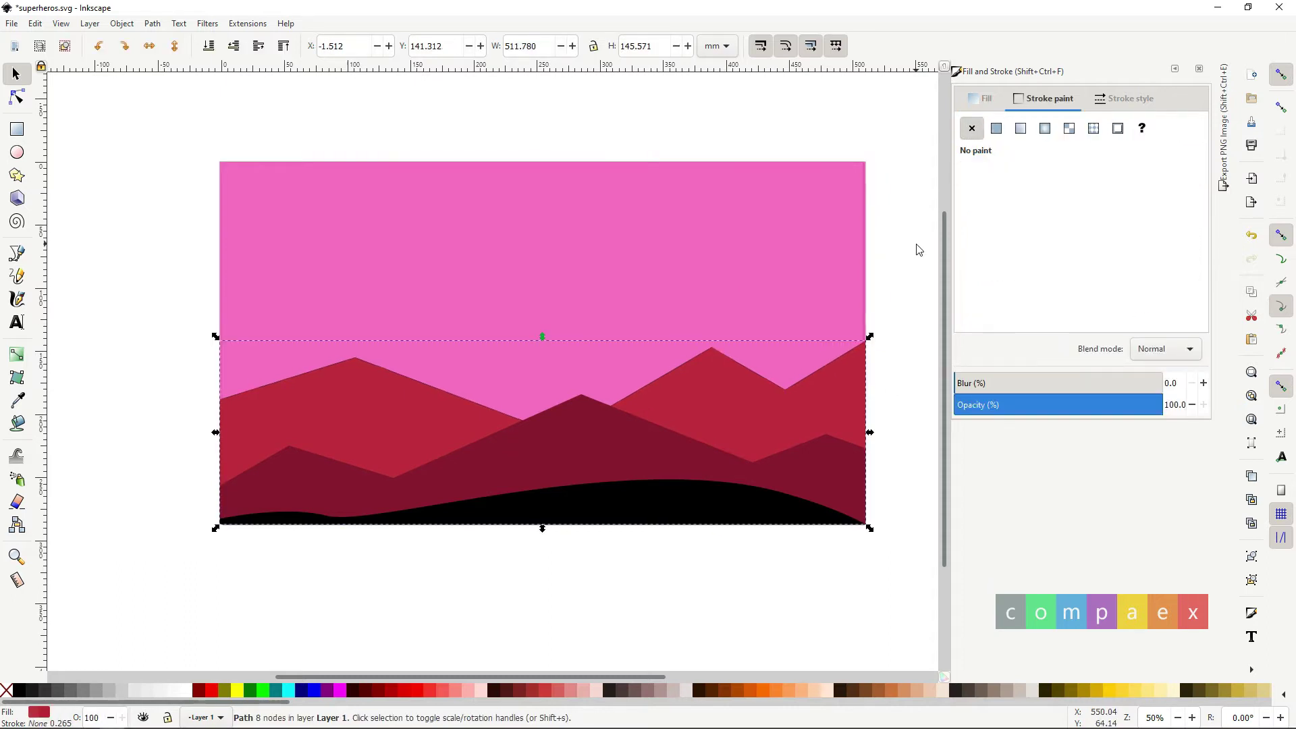
{"action": "left_click", "coordinate": [636, 447]}
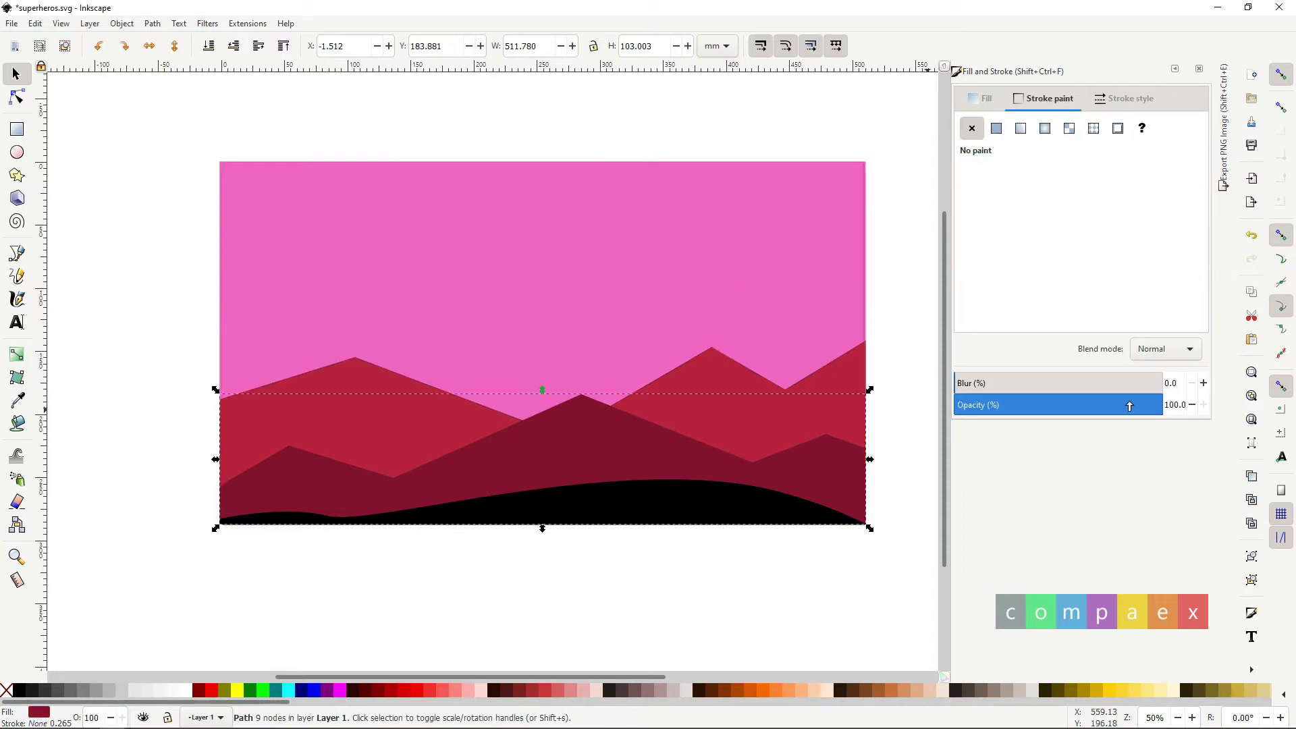
{"action": "left_click", "coordinate": [724, 382]}
{"action": "left_click", "coordinate": [986, 101]}
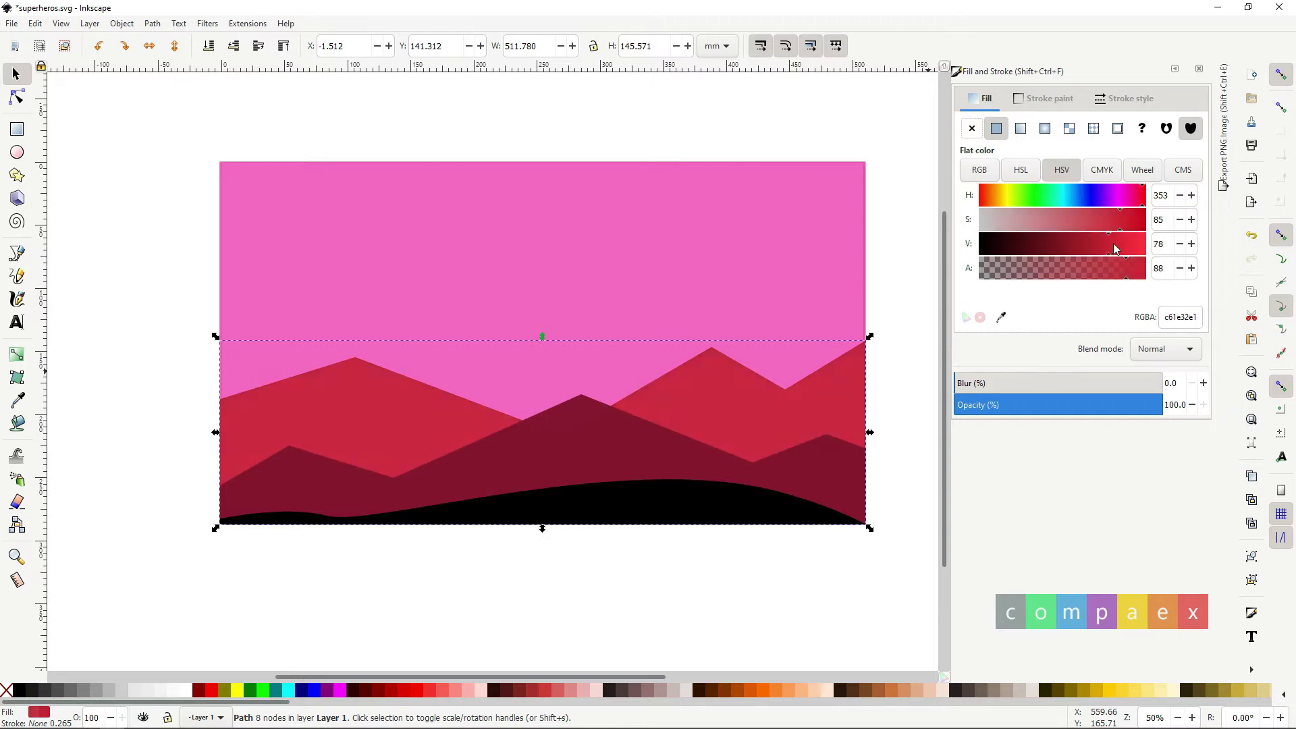
{"action": "left_click_drag", "start_coordinate": [1084, 220], "coordinate": [1112, 223]}
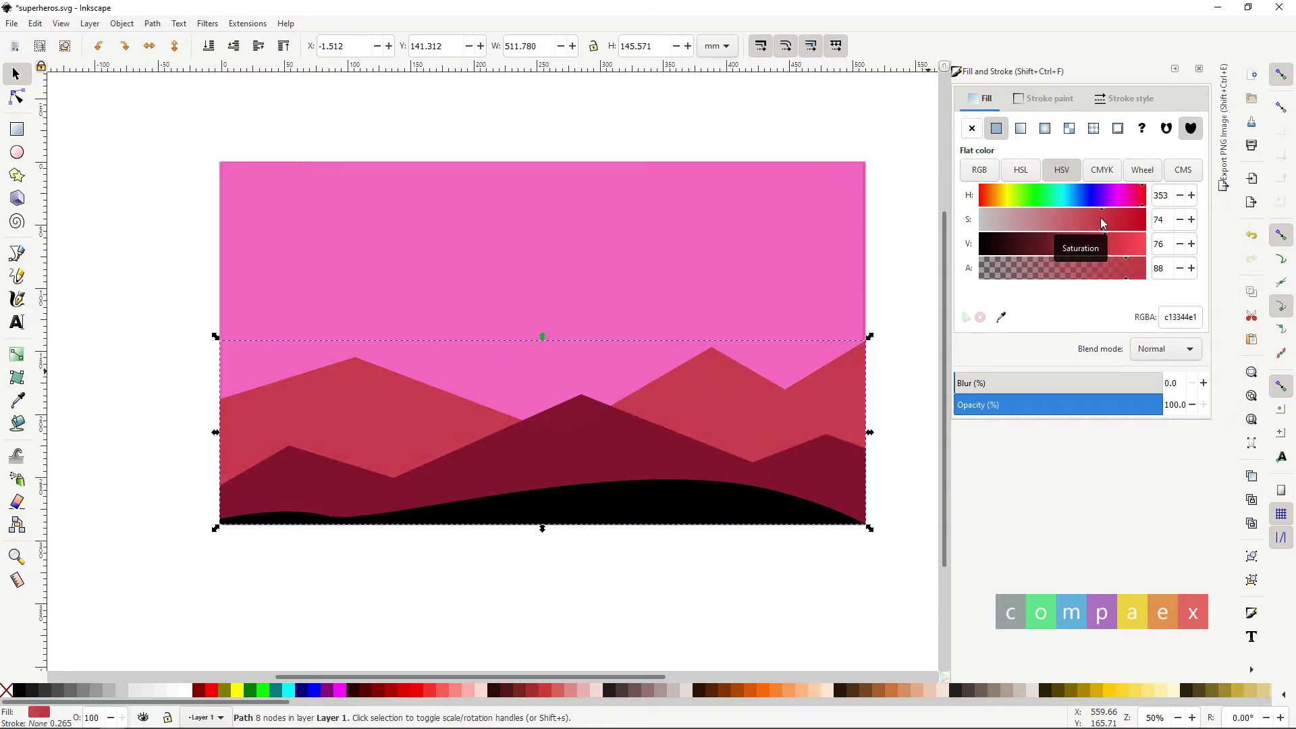
{"action": "left_click", "coordinate": [1101, 221]}
Darken the front range to maroon, deepen the back range to crimson, and start a third outline.
{"action": "key", "text": "Tab"}
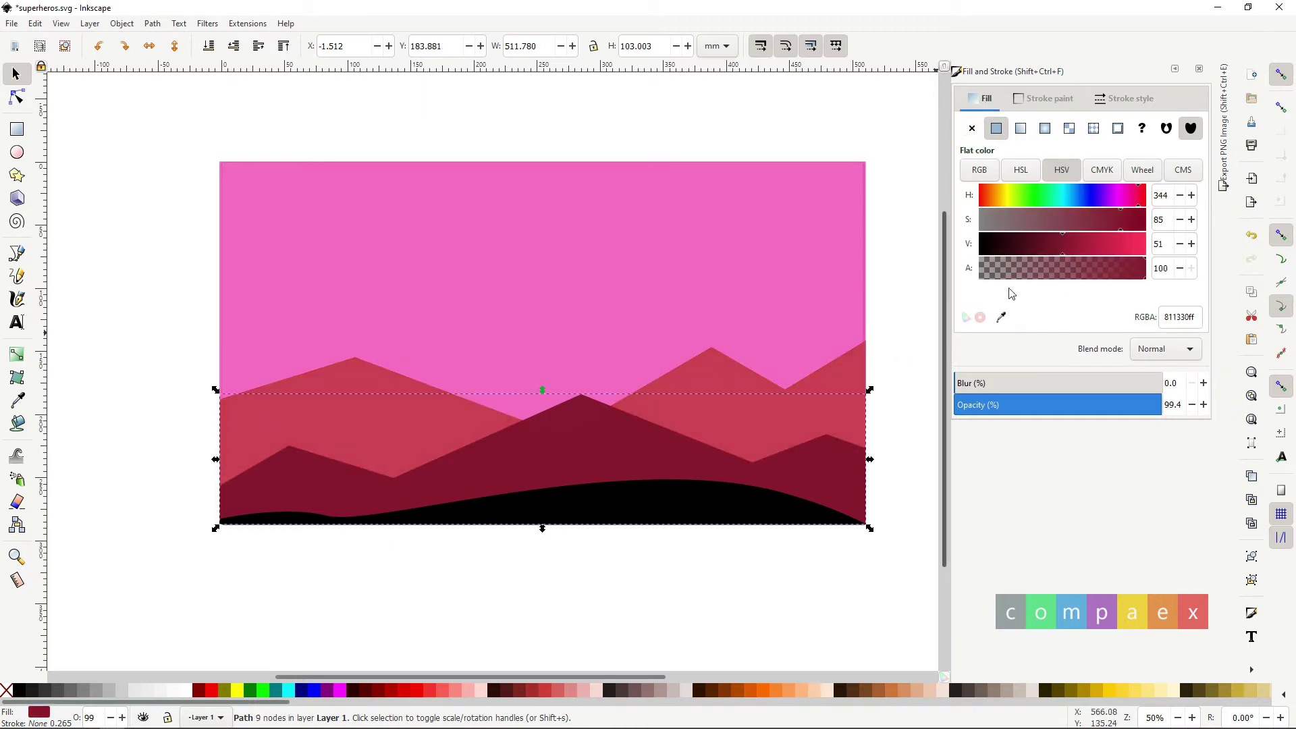
{"action": "left_click_drag", "start_coordinate": [1052, 247], "coordinate": [1029, 247]}
{"action": "left_click", "coordinate": [734, 385]}
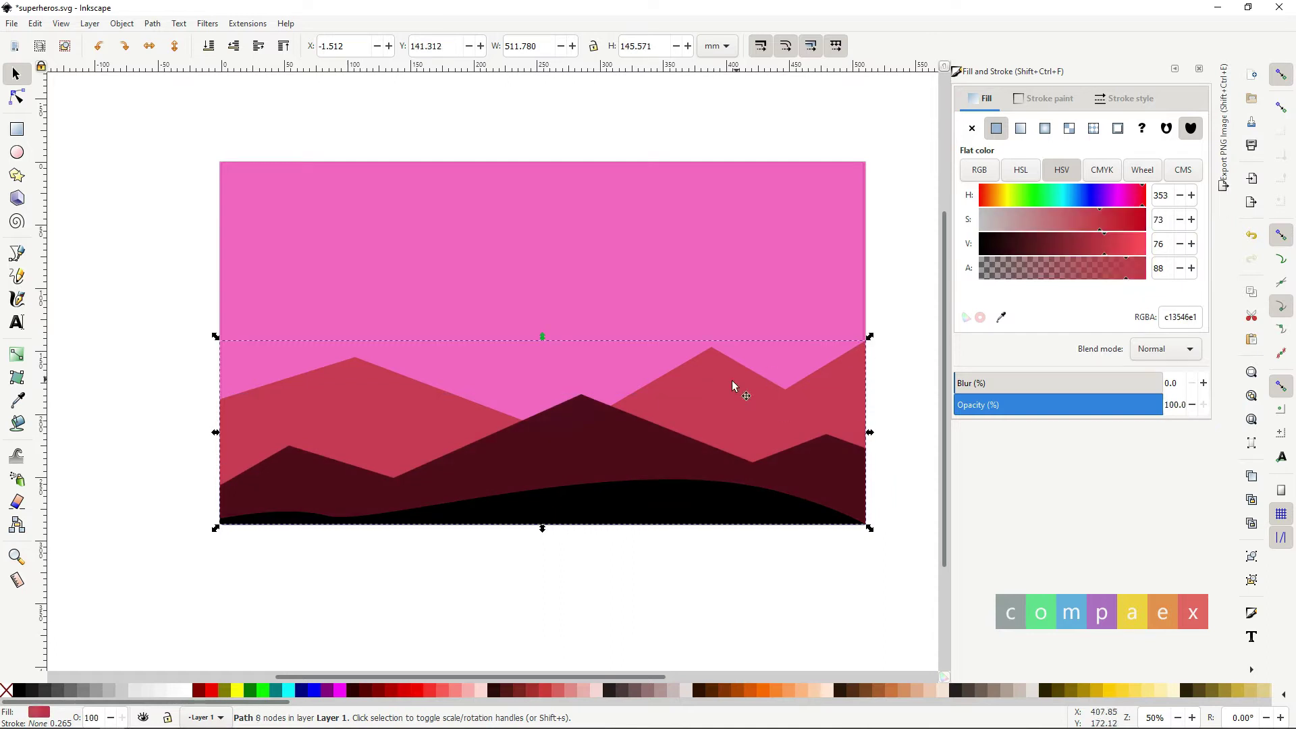
{"action": "left_click", "coordinate": [1125, 221]}
{"action": "left_click_drag", "start_coordinate": [1125, 244], "coordinate": [1065, 247]}
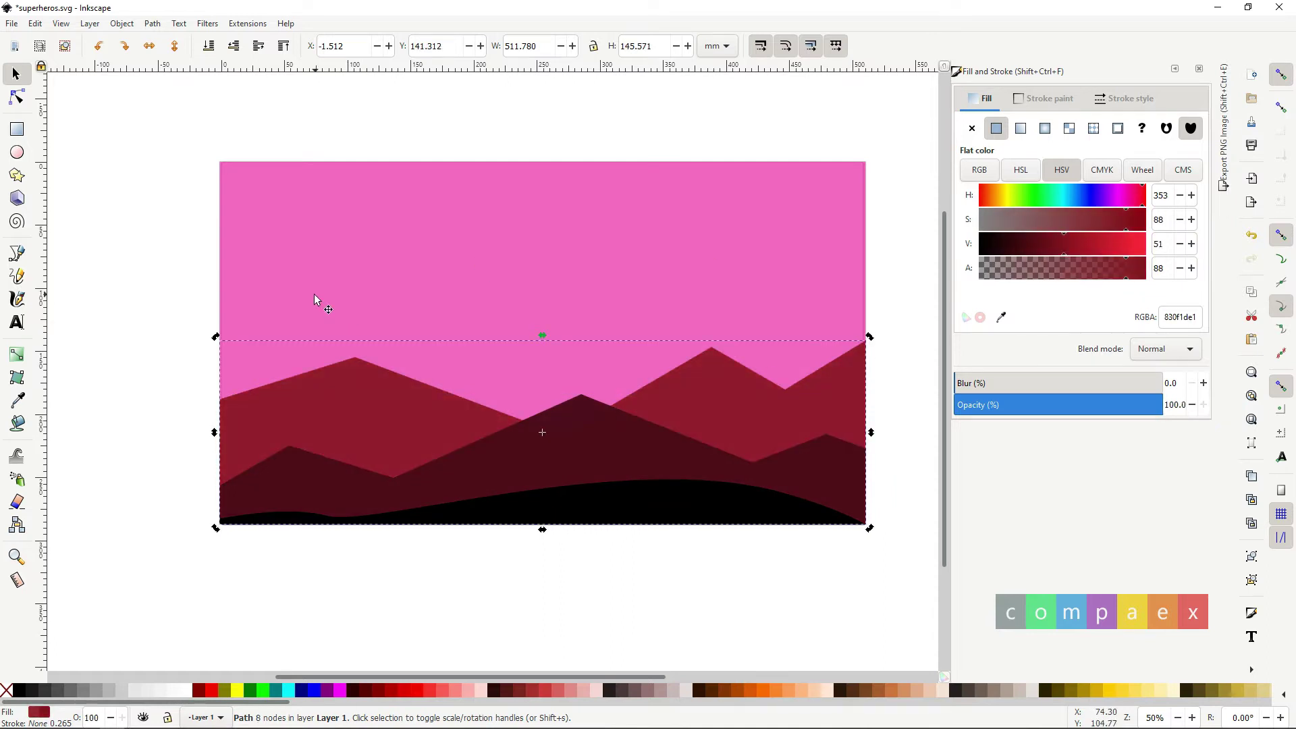
{"action": "key", "text": "b"}
{"action": "left_click", "coordinate": [161, 363]}
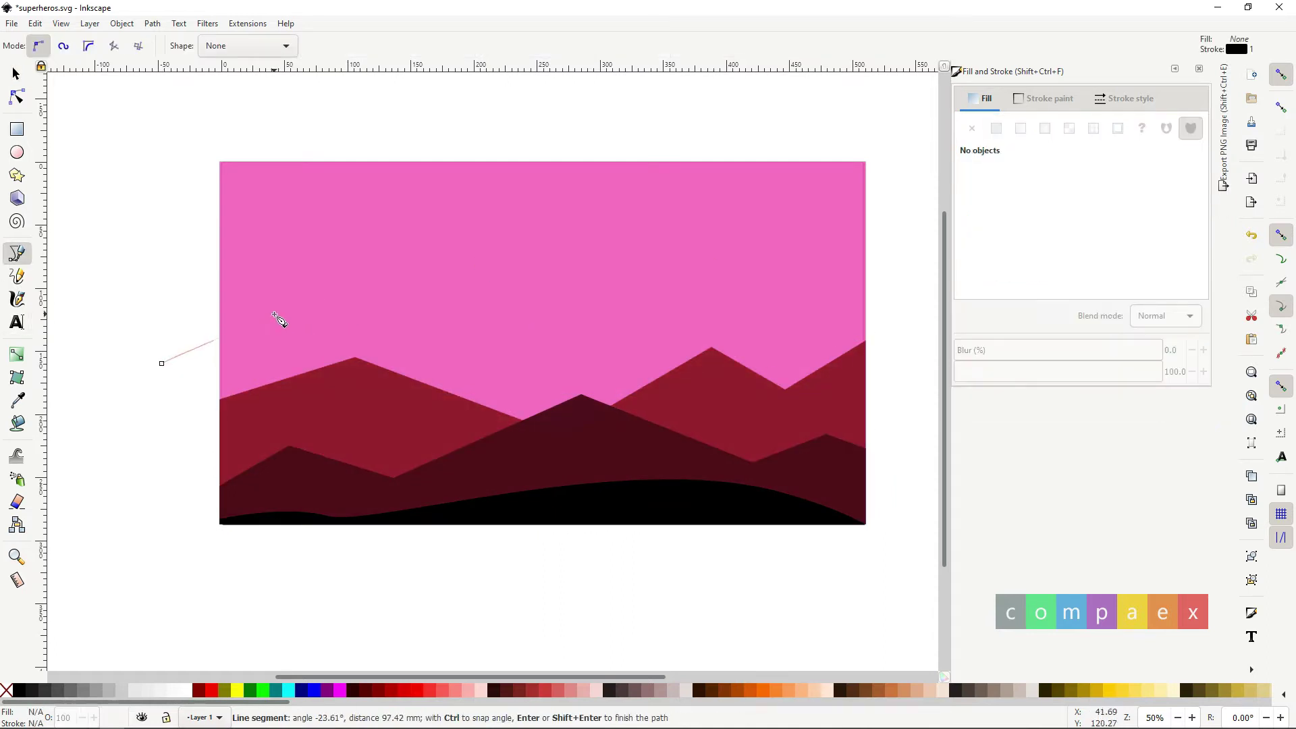
Draw a tall new mountain outline with several peaks and dips, and close it.
{"action": "left_click", "coordinate": [274, 314]}
{"action": "left_click", "coordinate": [330, 349]}
{"action": "left_click", "coordinate": [544, 293]}
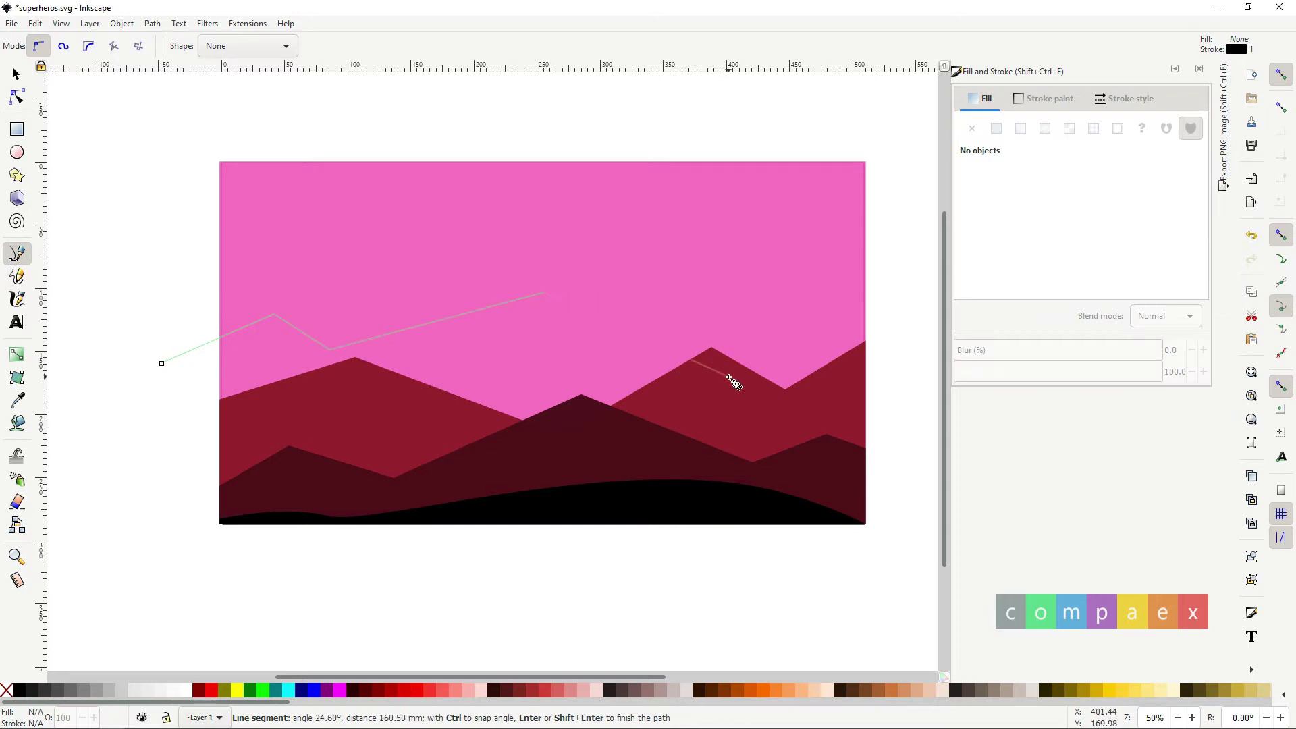
{"action": "left_click", "coordinate": [730, 376]}
{"action": "left_click", "coordinate": [830, 314]}
{"action": "left_click", "coordinate": [909, 370]}
{"action": "left_click", "coordinate": [893, 544]}
{"action": "left_click", "coordinate": [206, 607]}
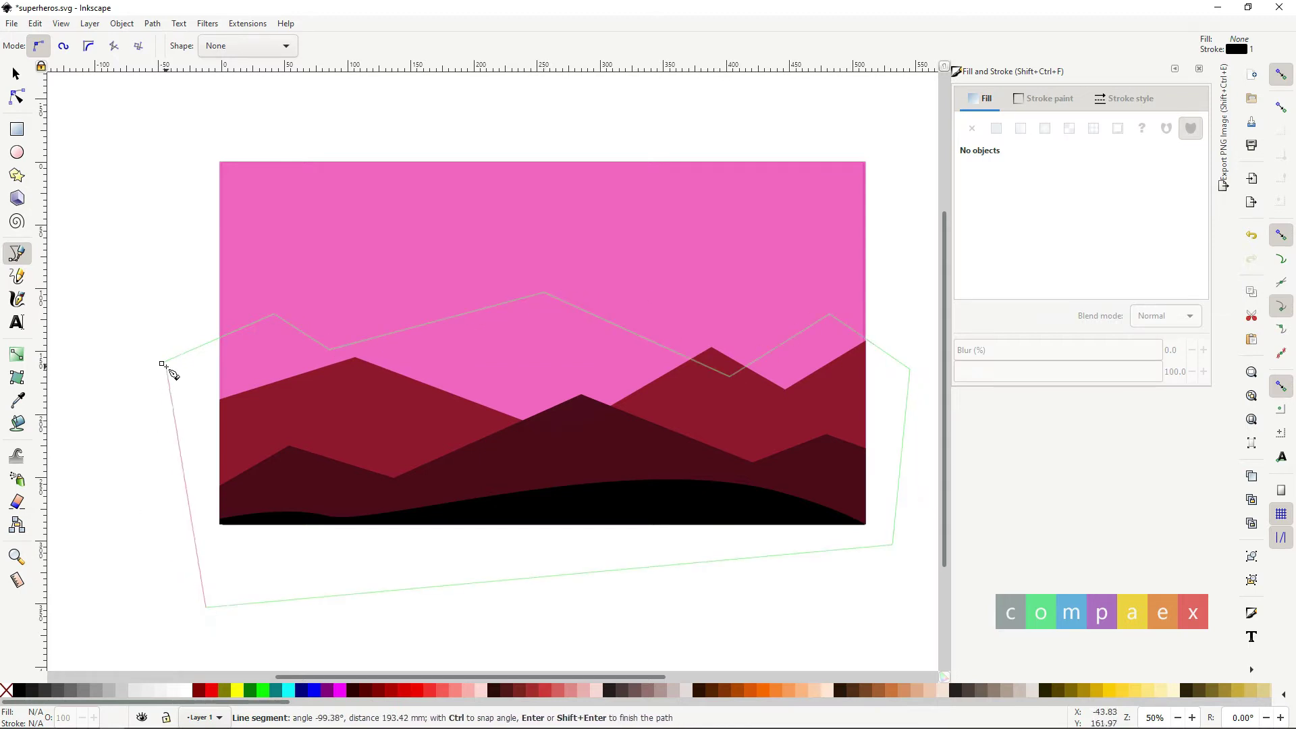
{"action": "left_click", "coordinate": [161, 363]}
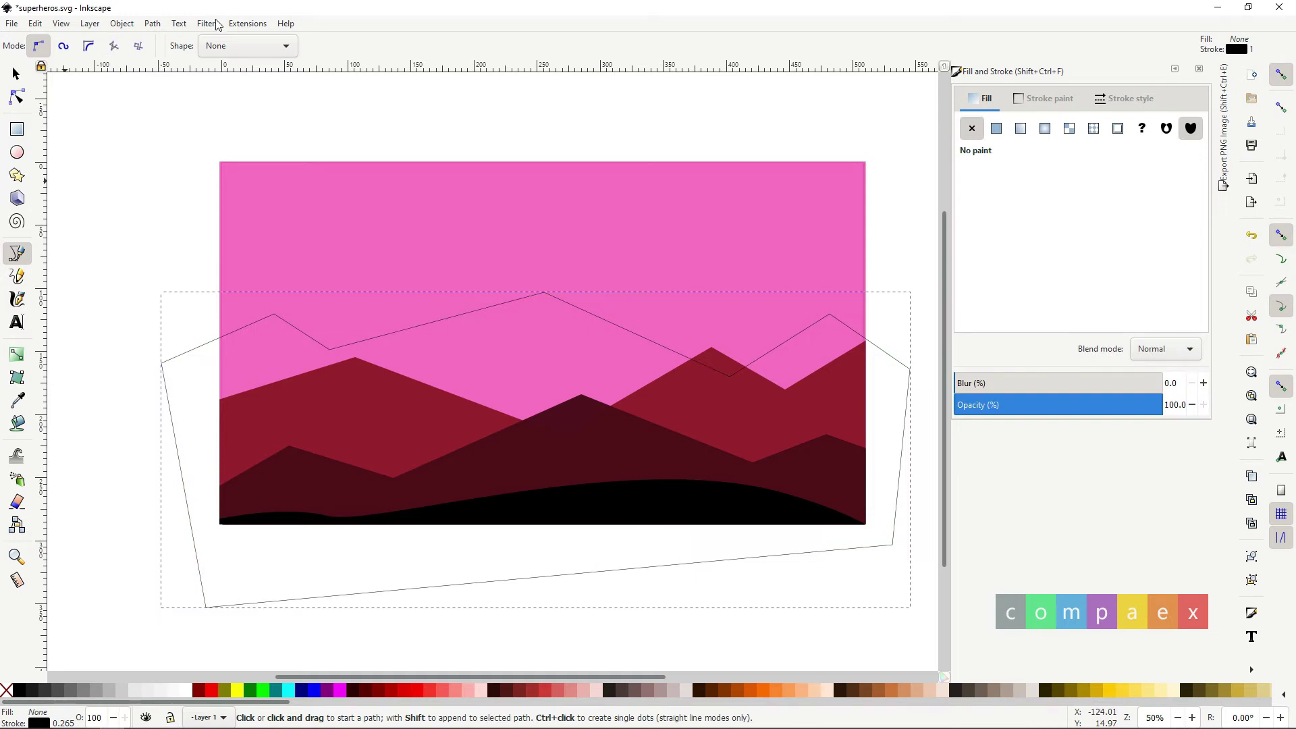
Give the new mountain range an opaque deep magenta flat fill.
{"action": "left_click", "coordinate": [16, 73]}
{"action": "left_click", "coordinate": [996, 129]}
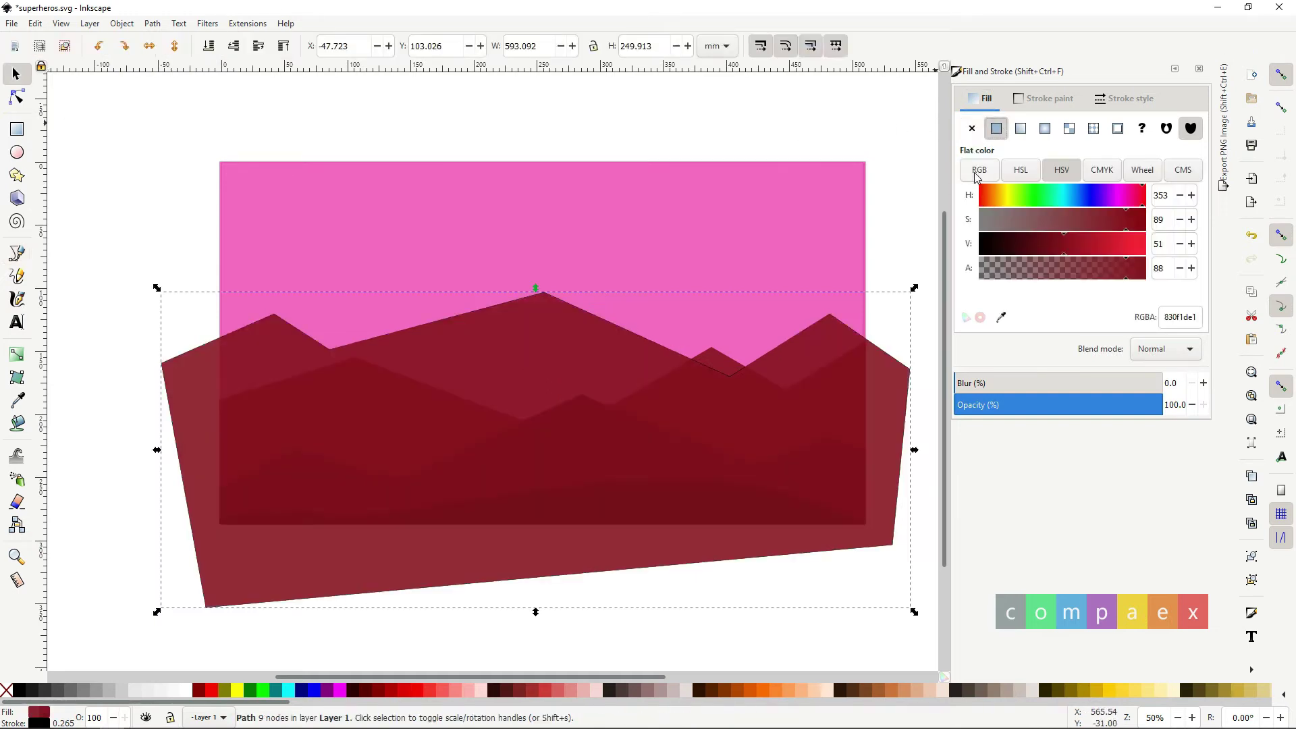
{"action": "left_click", "coordinate": [1124, 201]}
{"action": "left_click_drag", "start_coordinate": [1096, 243], "coordinate": [1037, 244]}
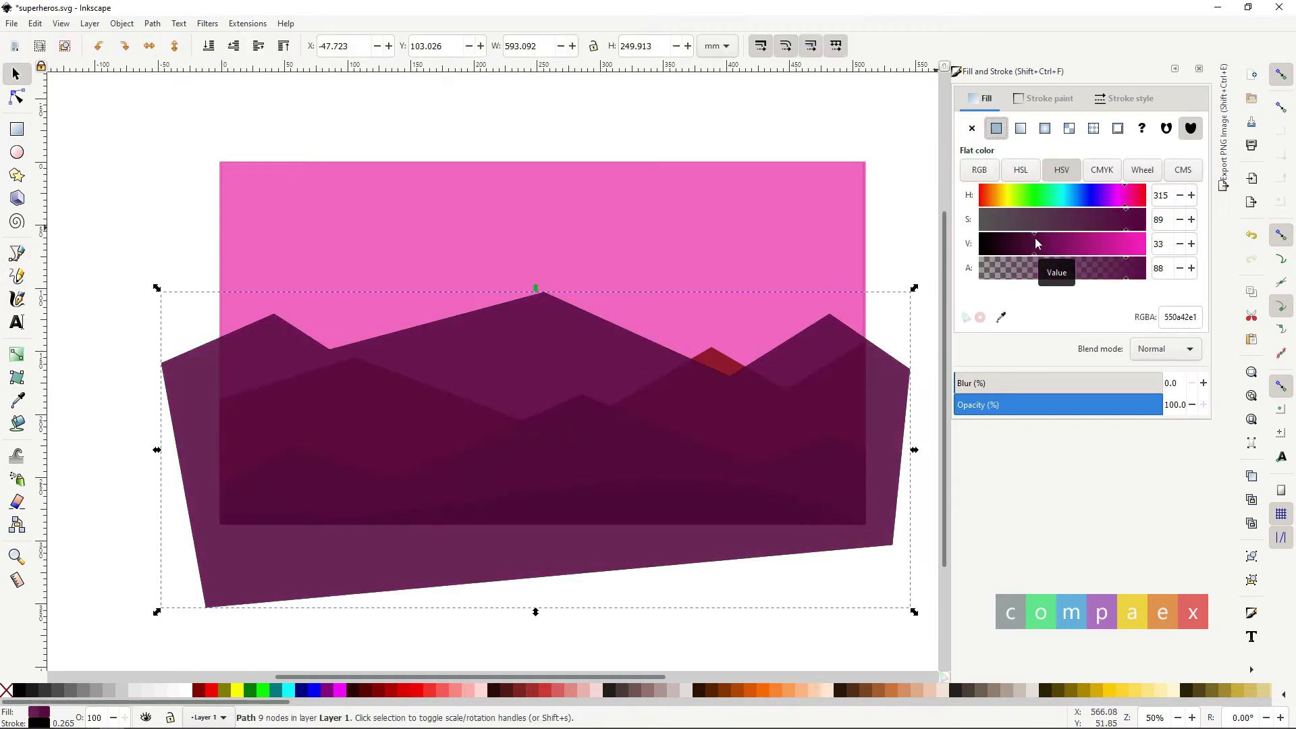
{"action": "left_click", "coordinate": [17, 400]}
{"action": "left_click", "coordinate": [347, 284]}
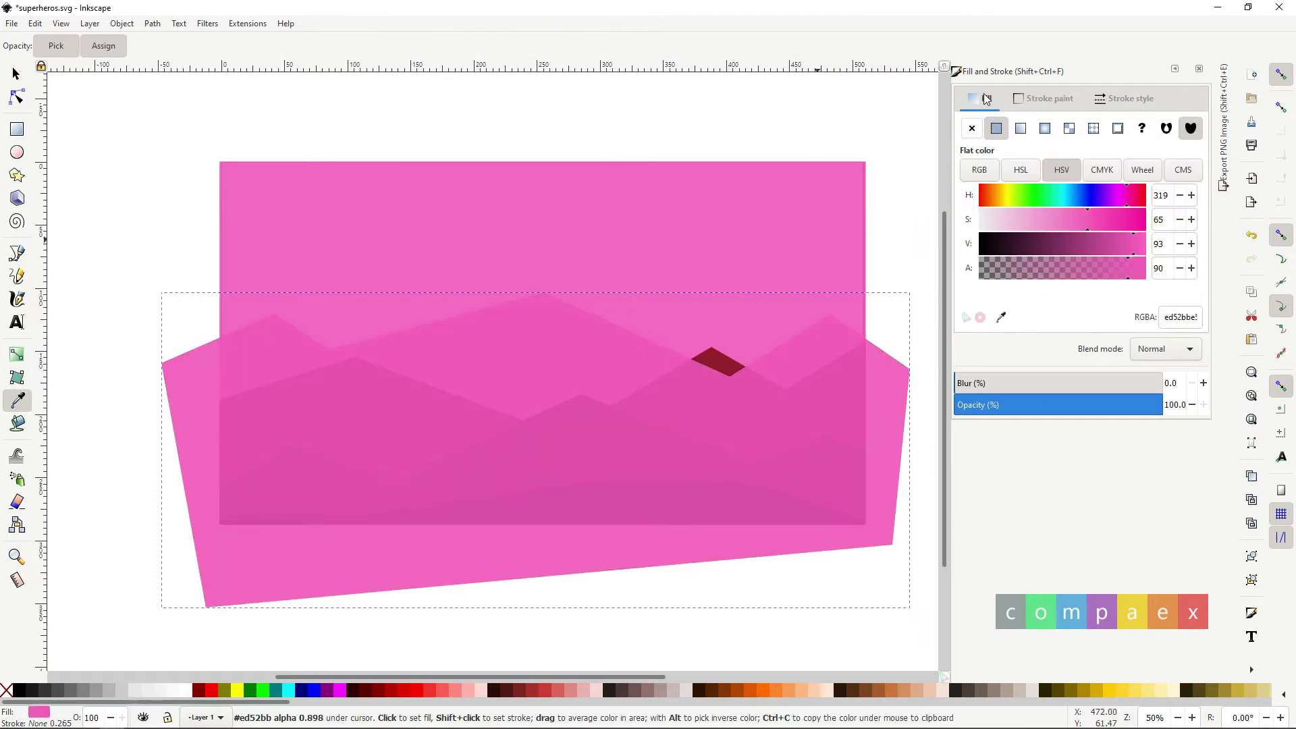
{"action": "mouse_move", "coordinate": [1099, 228]}
{"action": "left_mouse_down"}
{"action": "mouse_move", "coordinate": [1140, 221]}
{"action": "mouse_move", "coordinate": [1093, 243]}
{"action": "mouse_move", "coordinate": [1115, 245]}
{"action": "left_mouse_up"}
{"action": "left_click", "coordinate": [1142, 268]}
{"action": "left_click", "coordinate": [1122, 196]}
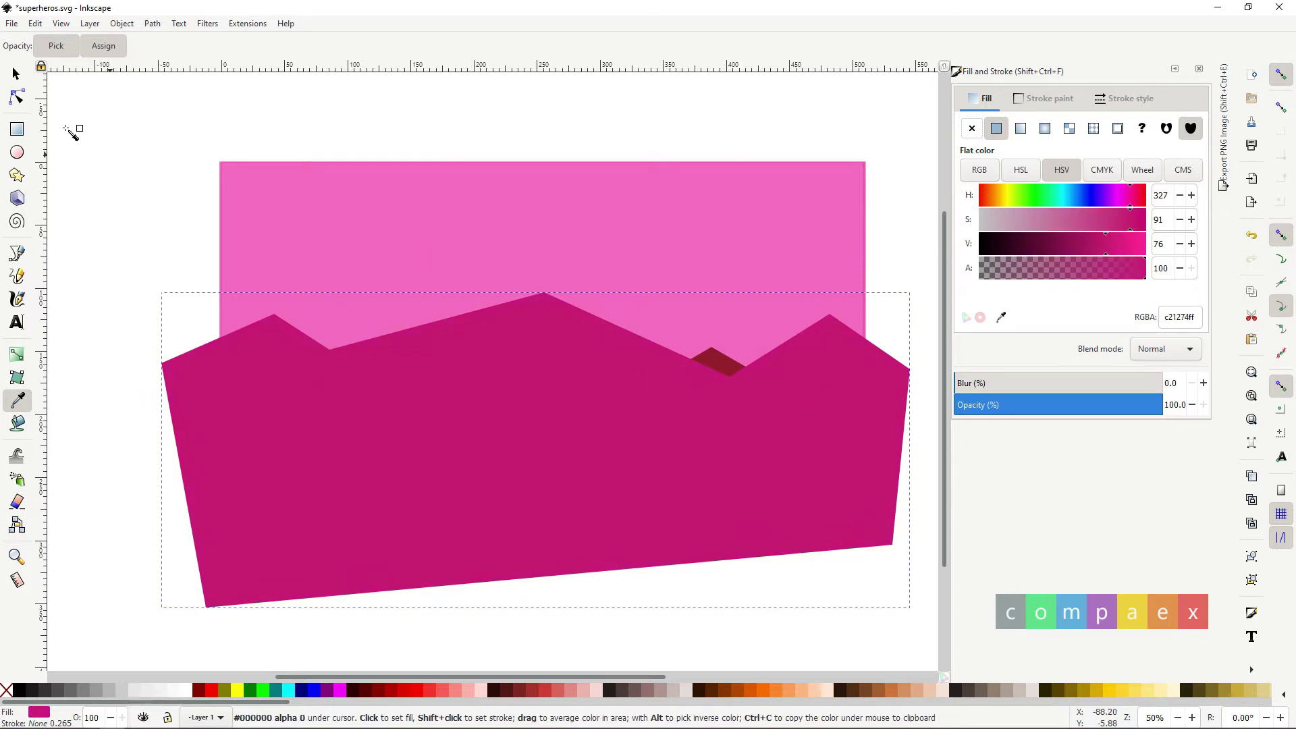
Intersect the magenta mountain with the sky rectangle copy to trim it to the frame.
{"action": "key", "text": "s"}
{"action": "left_click", "coordinate": [342, 216]}
{"action": "left_click", "coordinate": [317, 541]}
{"action": "key", "text": "ctrl+asterisk"}
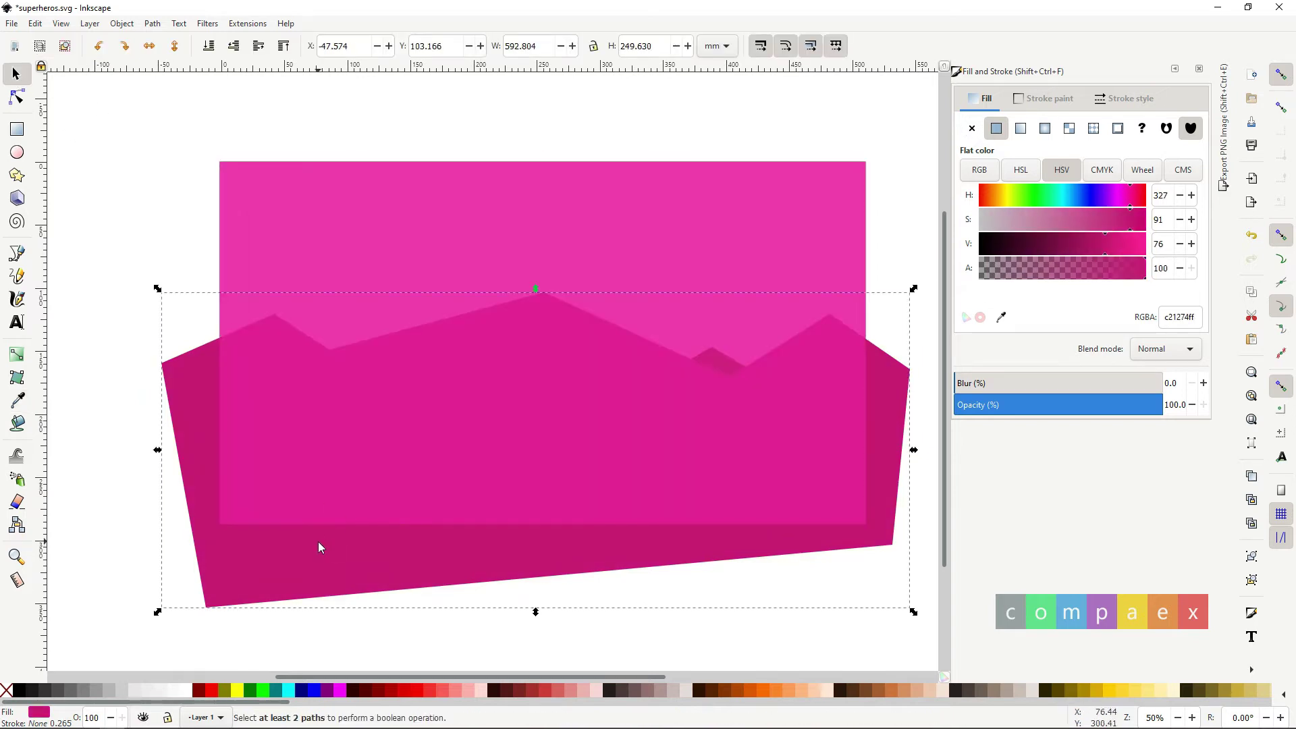
{"action": "left_click", "coordinate": [341, 213]}
{"action": "left_click", "coordinate": [336, 553], "text": "shift"}
{"action": "key", "text": "ctrl+asterisk"}
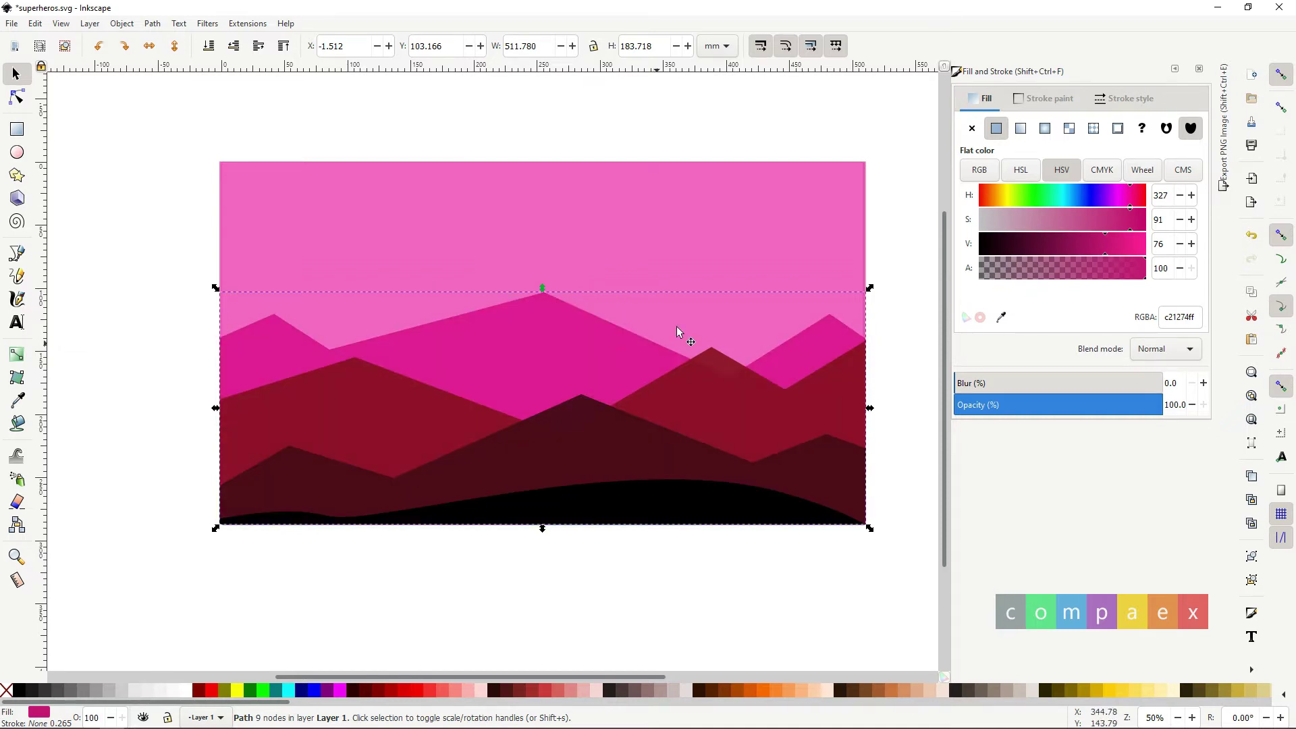
Draw a closed wavy hill shape across the magenta range with the Bezier pen.
{"action": "left_click", "coordinate": [18, 255]}
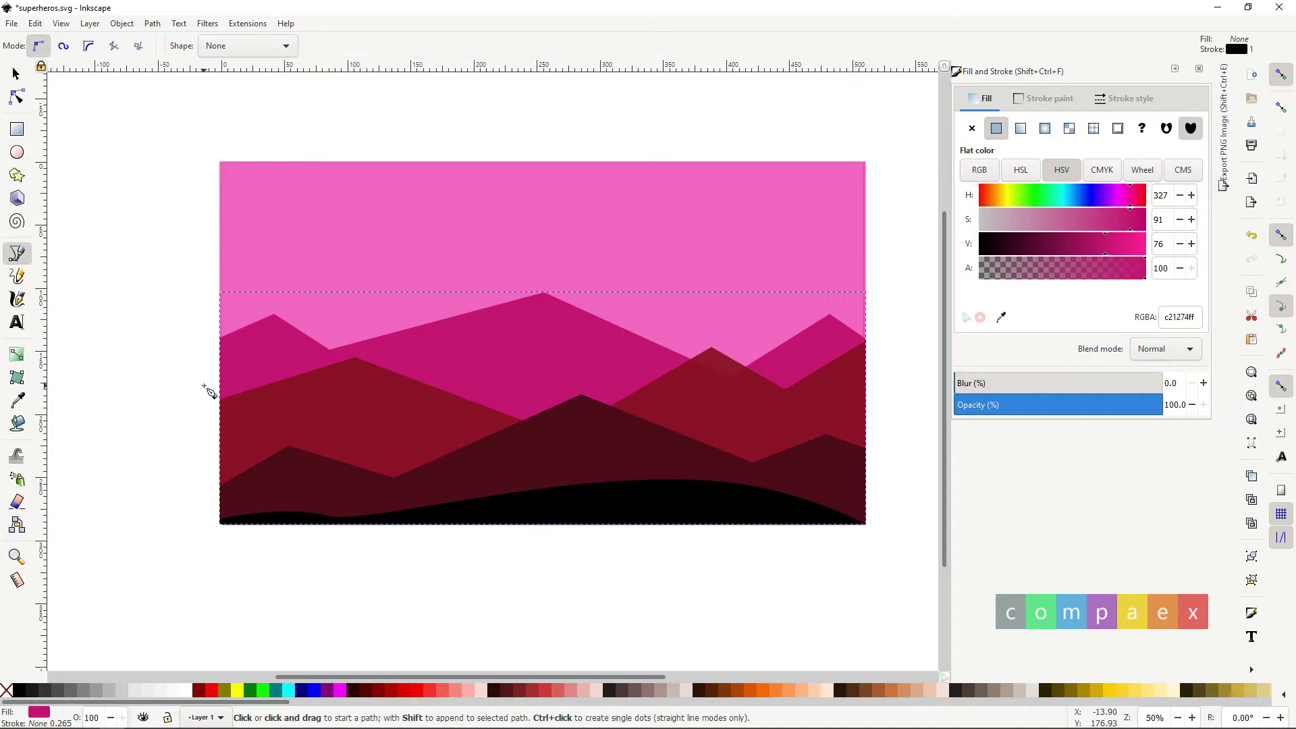
{"action": "left_click", "coordinate": [196, 385]}
{"action": "left_click_drag", "start_coordinate": [305, 362], "coordinate": [367, 392]}
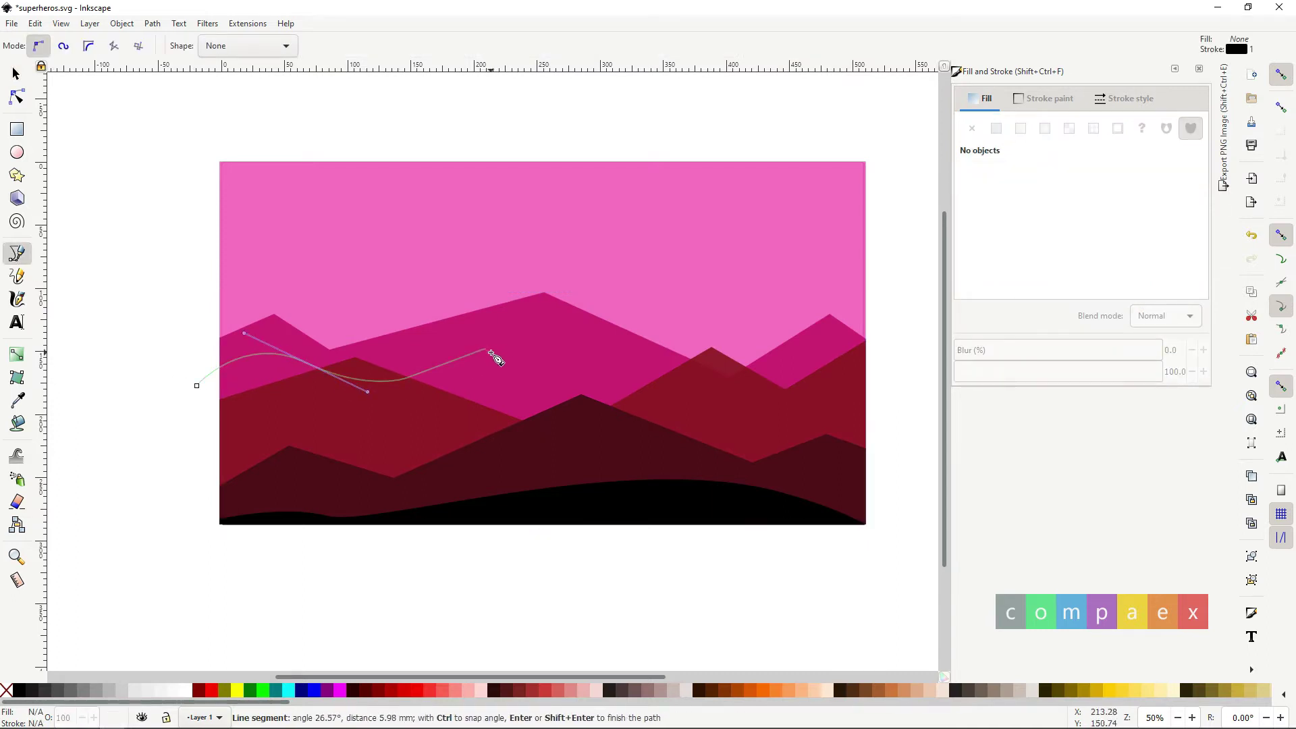
{"action": "left_click_drag", "start_coordinate": [495, 373], "coordinate": [507, 410]}
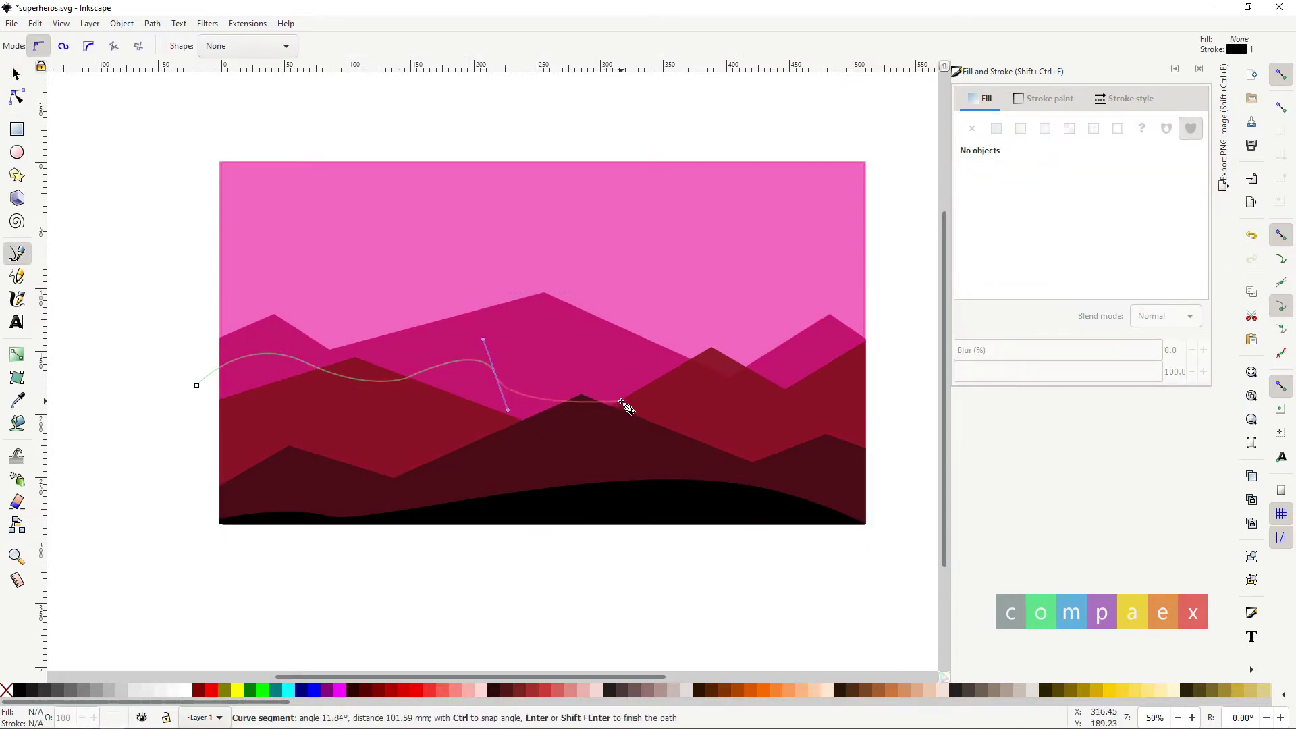
{"action": "left_click_drag", "start_coordinate": [808, 374], "coordinate": [865, 391]}
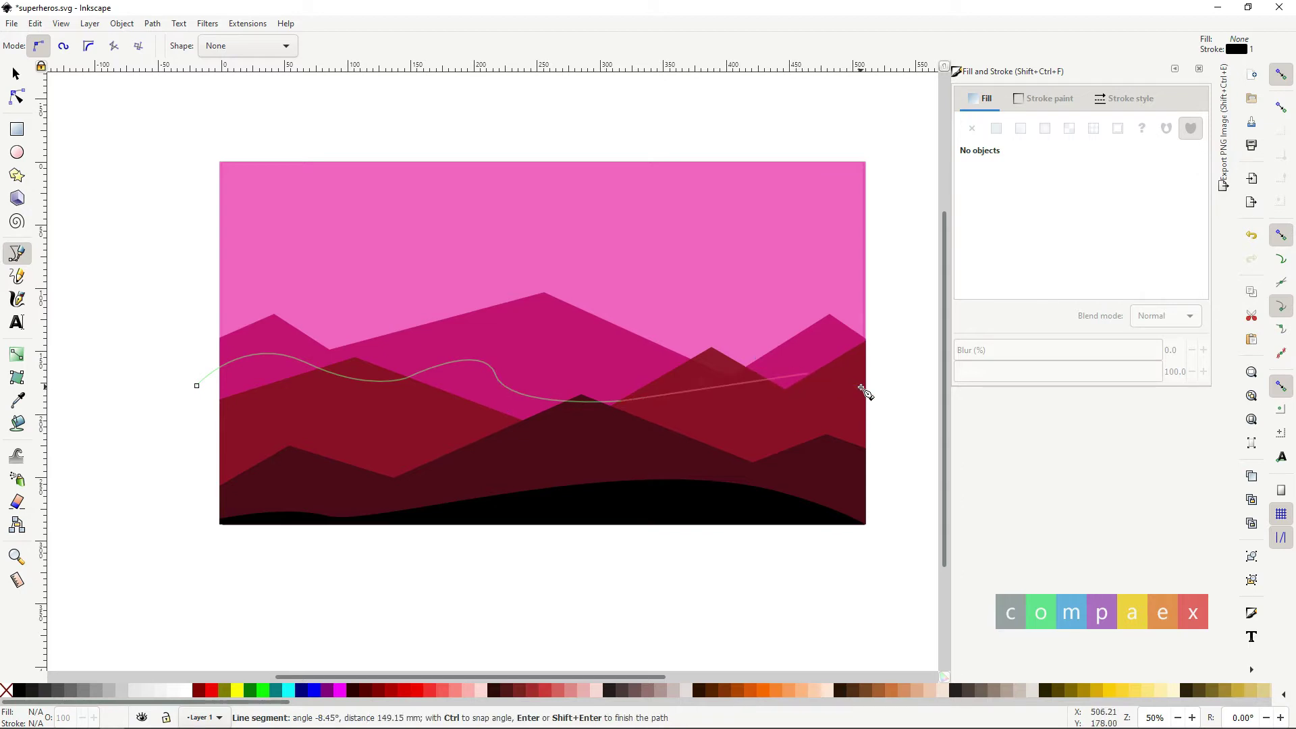
{"action": "key", "text": "BackSpace"}
{"action": "left_click_drag", "start_coordinate": [544, 411], "coordinate": [576, 411]}
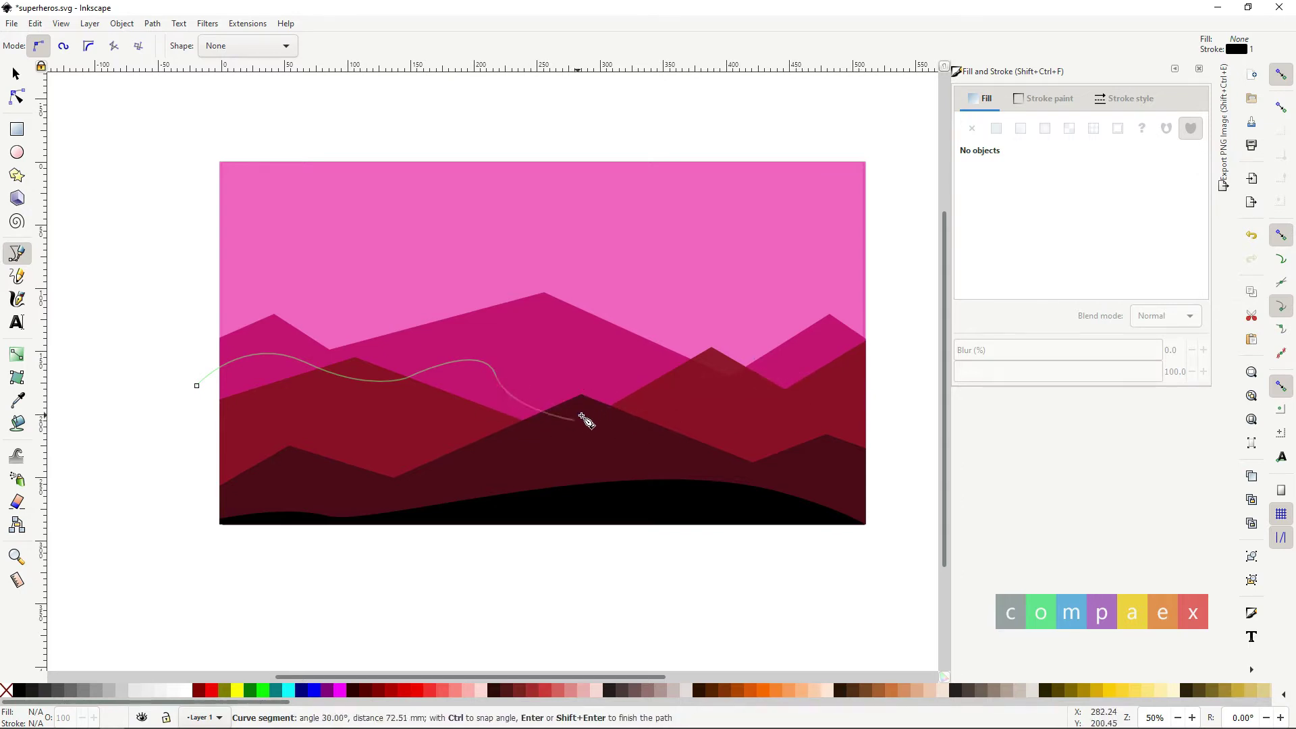
{"action": "left_click", "coordinate": [606, 423]}
{"action": "left_click_drag", "start_coordinate": [850, 339], "coordinate": [860, 308]}
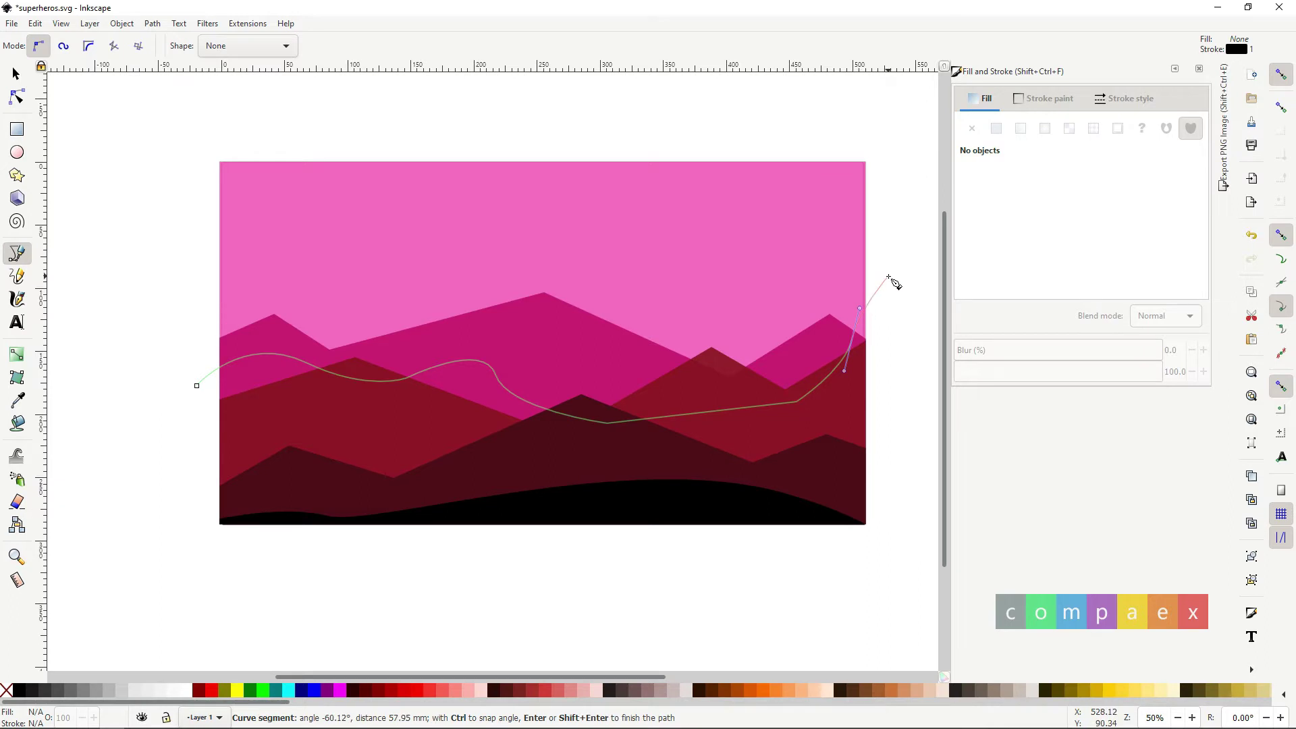
{"action": "left_click", "coordinate": [888, 276]}
{"action": "left_click", "coordinate": [880, 536]}
{"action": "left_click", "coordinate": [176, 567]}
{"action": "left_click", "coordinate": [198, 385]}
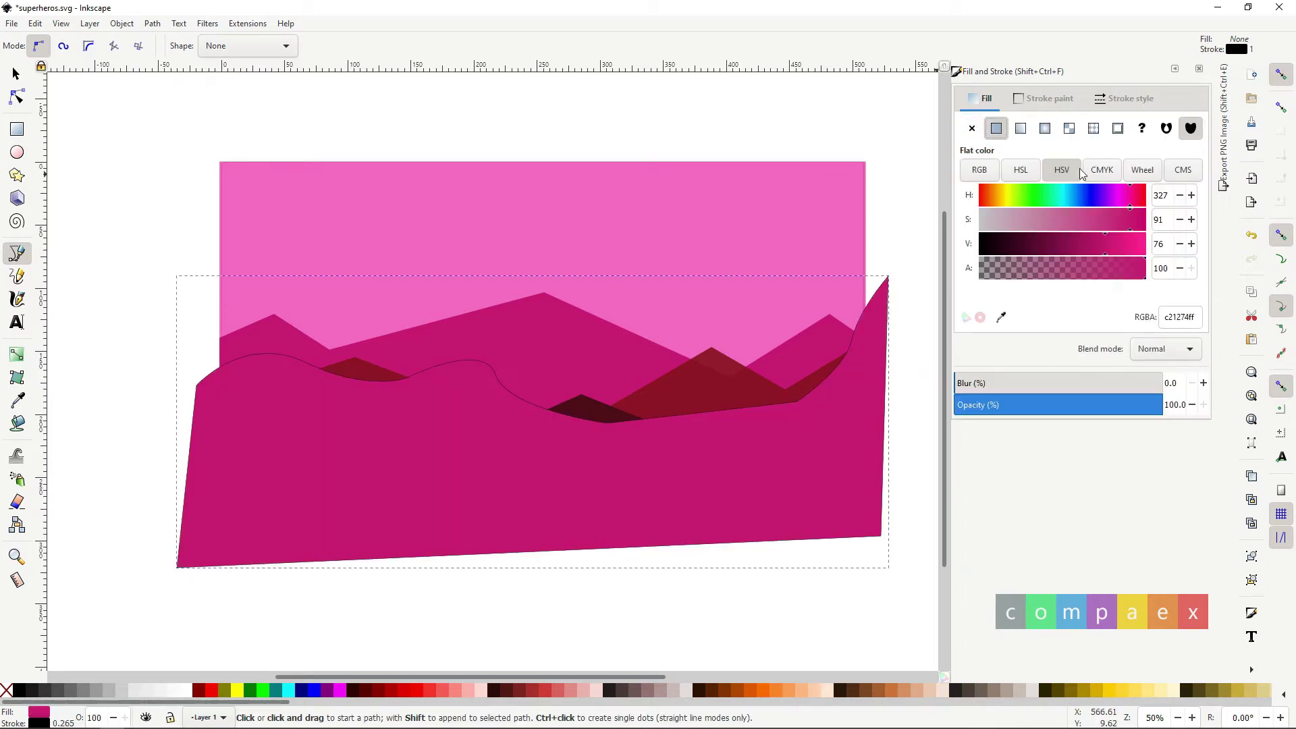
Fill the wave semi-transparent pale pink and remove its outline.
{"action": "left_click_drag", "start_coordinate": [1090, 219], "coordinate": [1039, 220]}
{"action": "left_click_drag", "start_coordinate": [1107, 244], "coordinate": [1140, 244]}
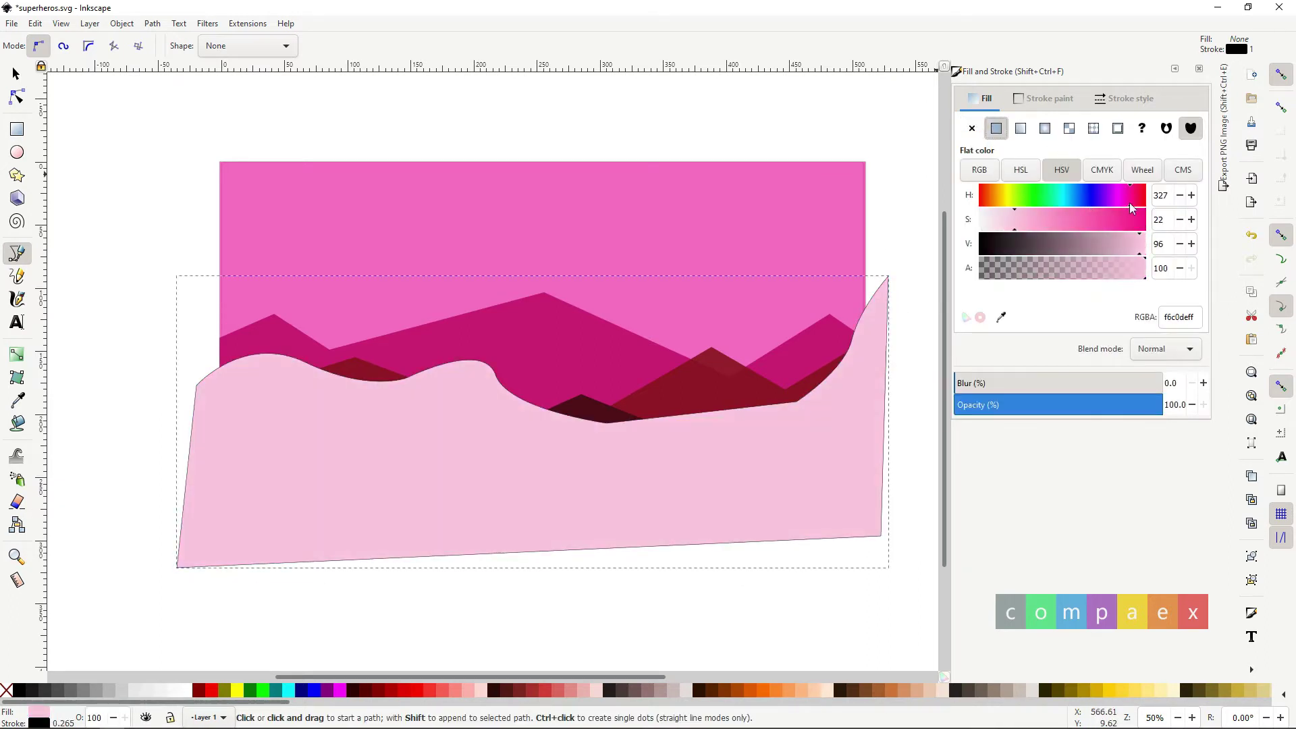
{"action": "left_click_drag", "start_coordinate": [1025, 219], "coordinate": [1015, 220]}
{"action": "left_click", "coordinate": [1123, 268]}
{"action": "left_click", "coordinate": [1044, 98]}
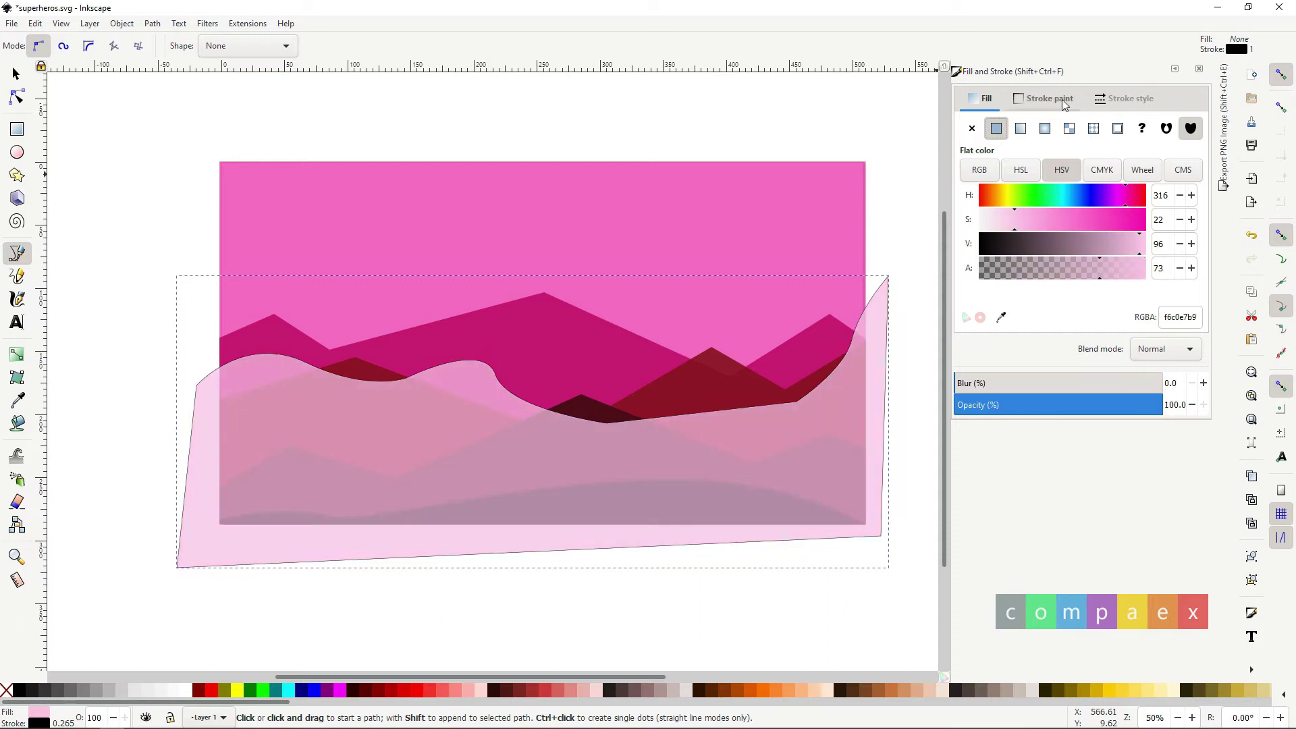
{"action": "left_click", "coordinate": [971, 128]}
{"action": "left_click", "coordinate": [980, 98]}
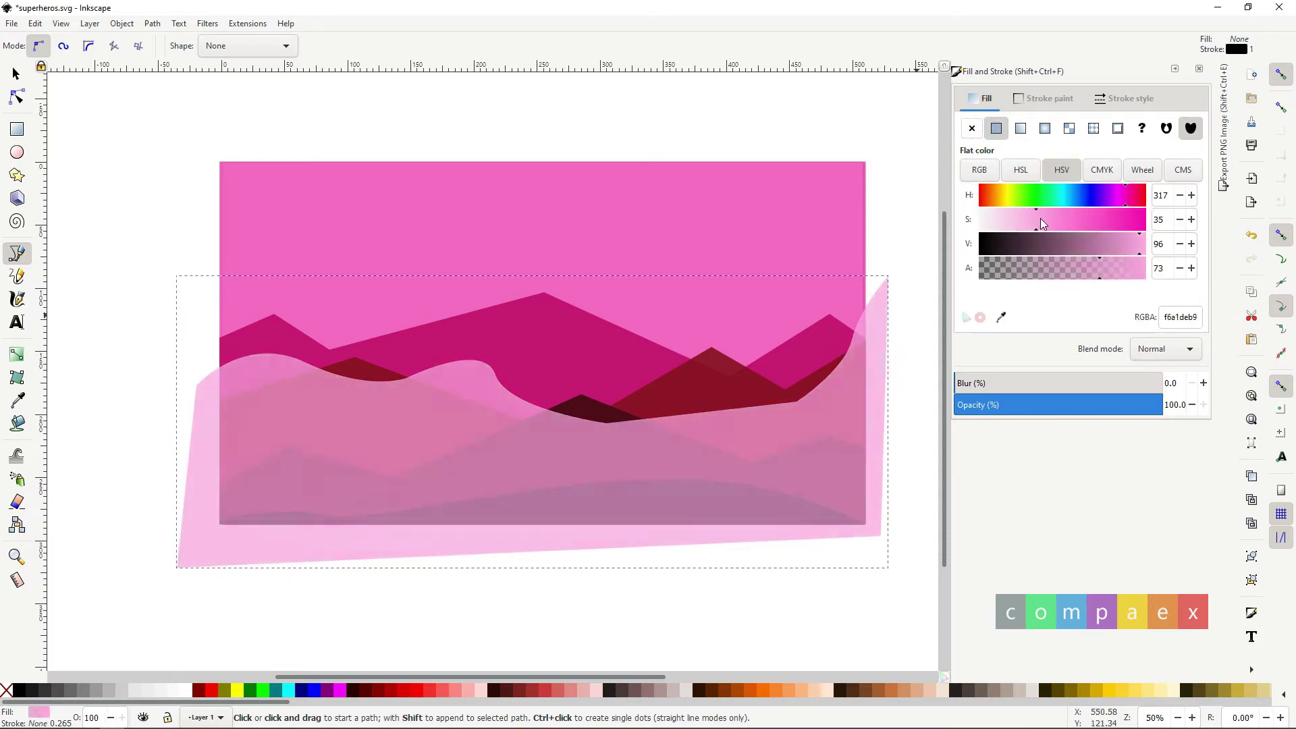
{"action": "left_click_drag", "start_coordinate": [1014, 225], "coordinate": [1039, 219]}
{"action": "left_click", "coordinate": [1129, 243]}
Select the sky rectangle and the wave, then lower the wave behind the dark ridges.
{"action": "key", "text": "Escape"}
{"action": "key", "text": "s"}
{"action": "left_click", "coordinate": [359, 234]}
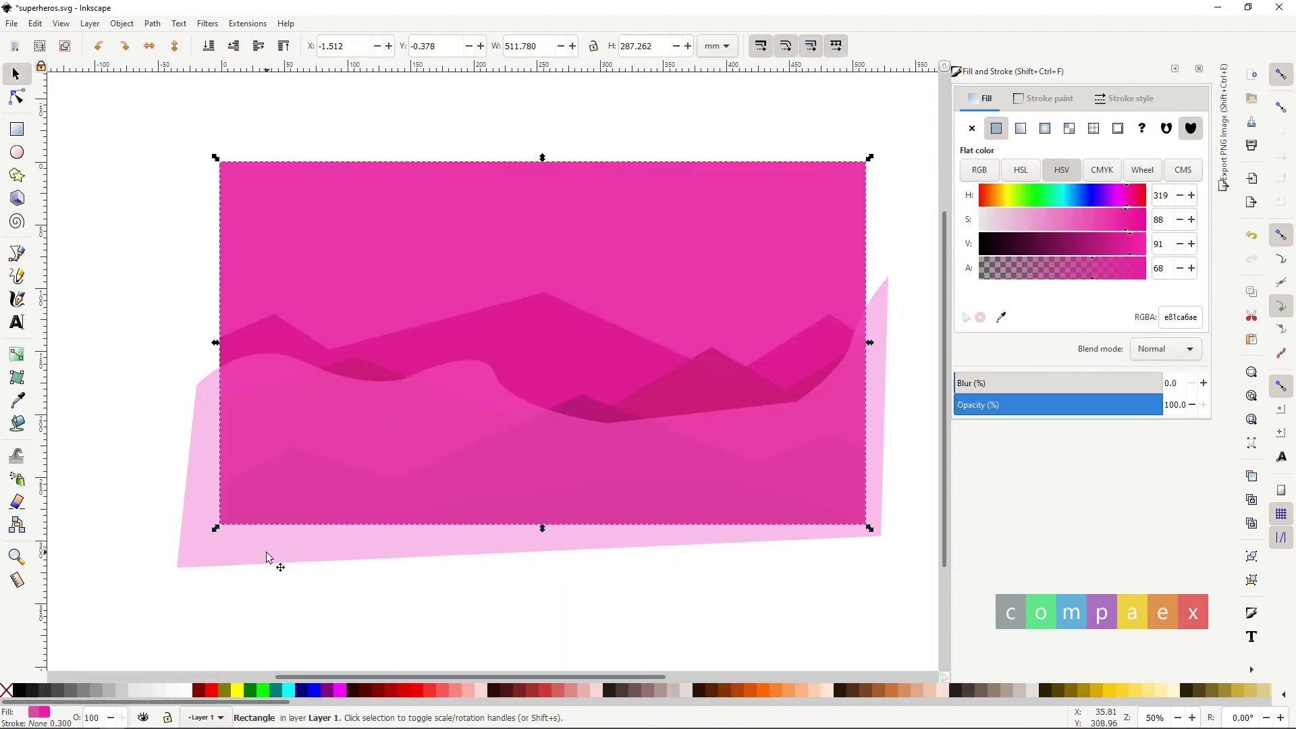
{"action": "left_click", "coordinate": [269, 558]}
{"action": "key", "text": "Page_Down"}
{"action": "key", "text": "Page_Down"}
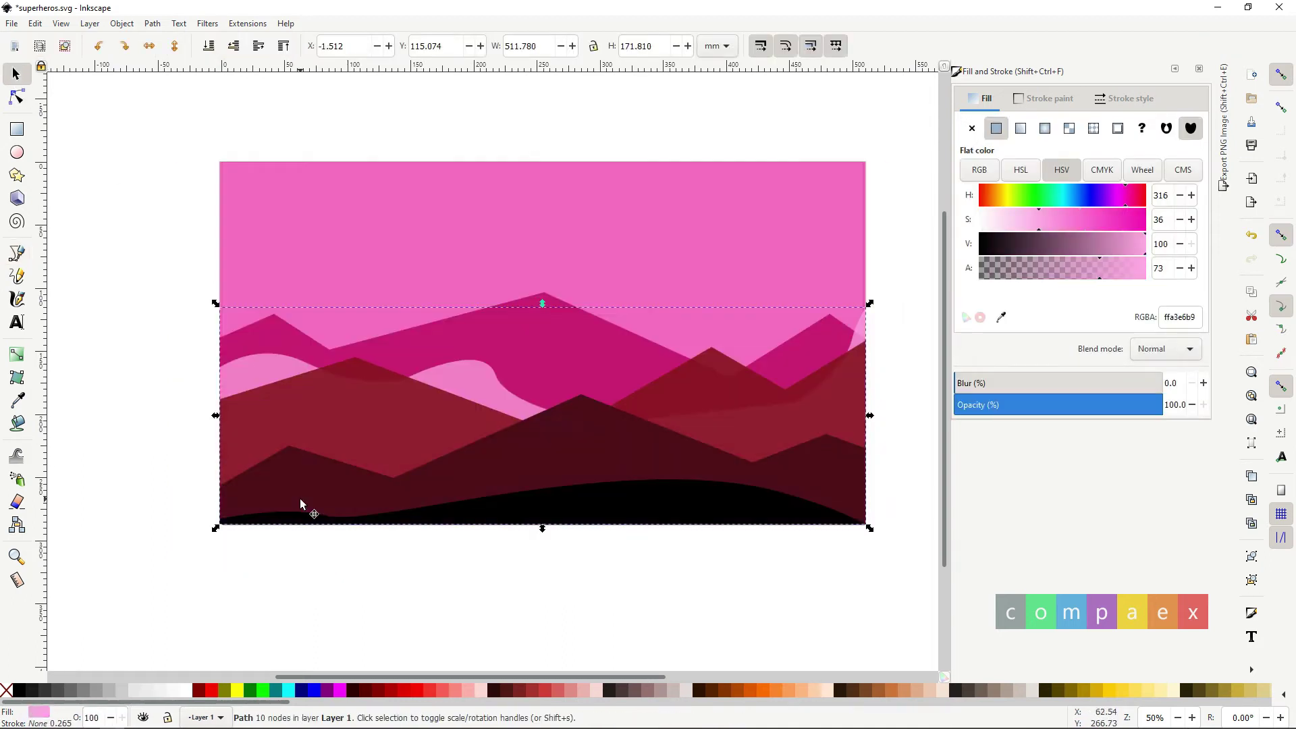
Draw a second closed wavy shape high across the sky, extending past the right edge.
{"action": "left_click", "coordinate": [17, 254]}
{"action": "left_click", "coordinate": [197, 288]}
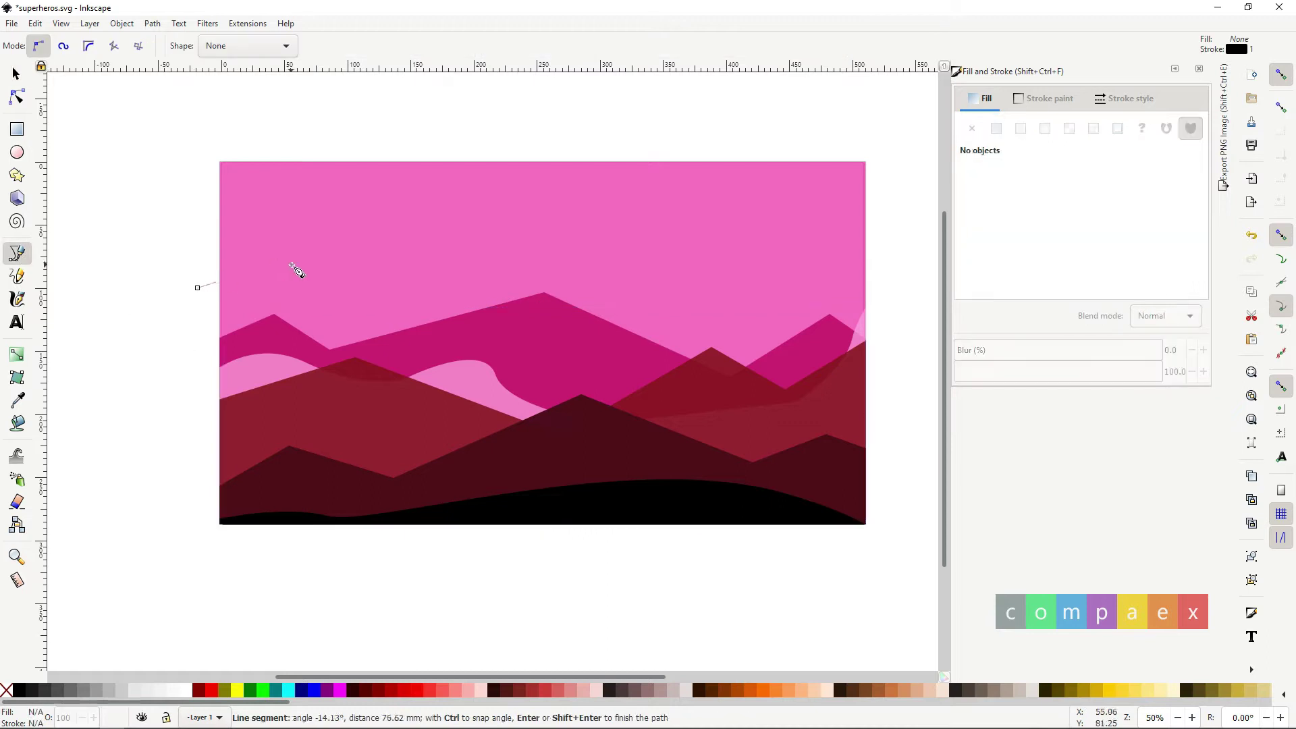
{"action": "left_click_drag", "start_coordinate": [258, 265], "coordinate": [390, 317]}
{"action": "left_click", "coordinate": [454, 265]}
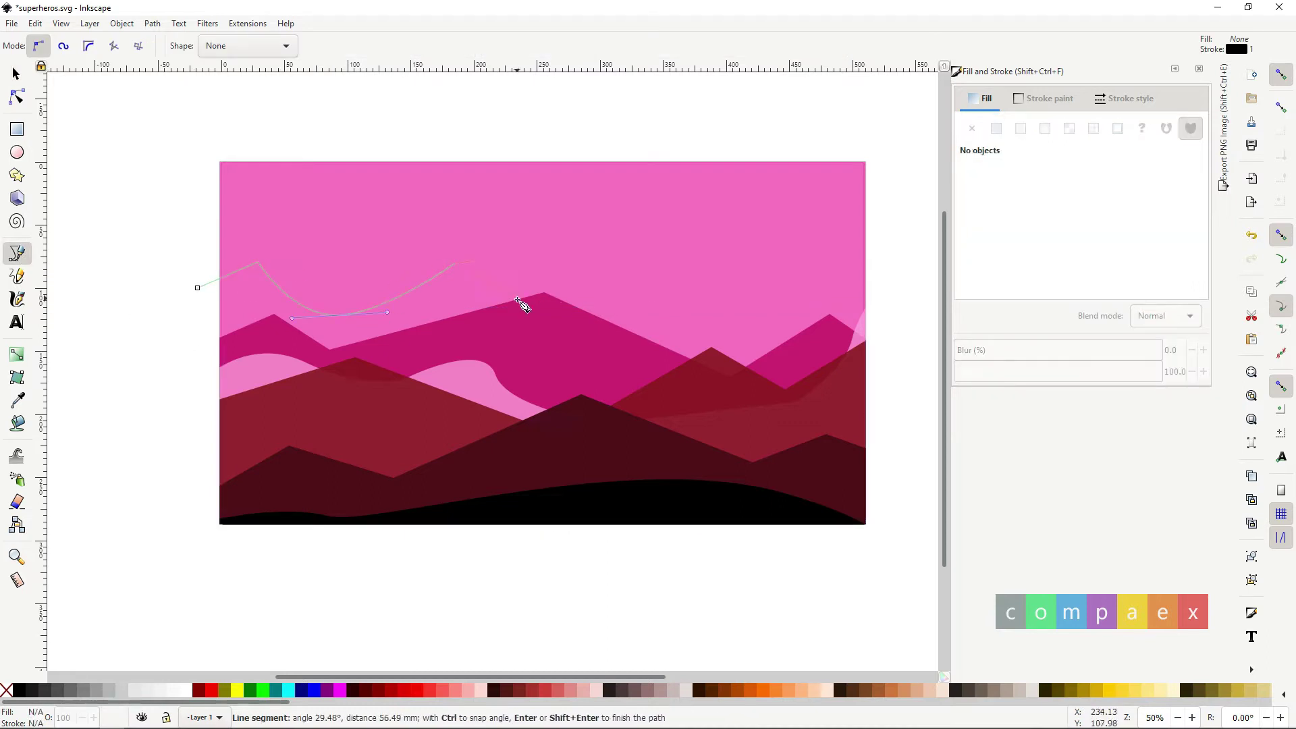
{"action": "left_click_drag", "start_coordinate": [546, 342], "coordinate": [721, 291]}
{"action": "left_click_drag", "start_coordinate": [789, 329], "coordinate": [863, 245]}
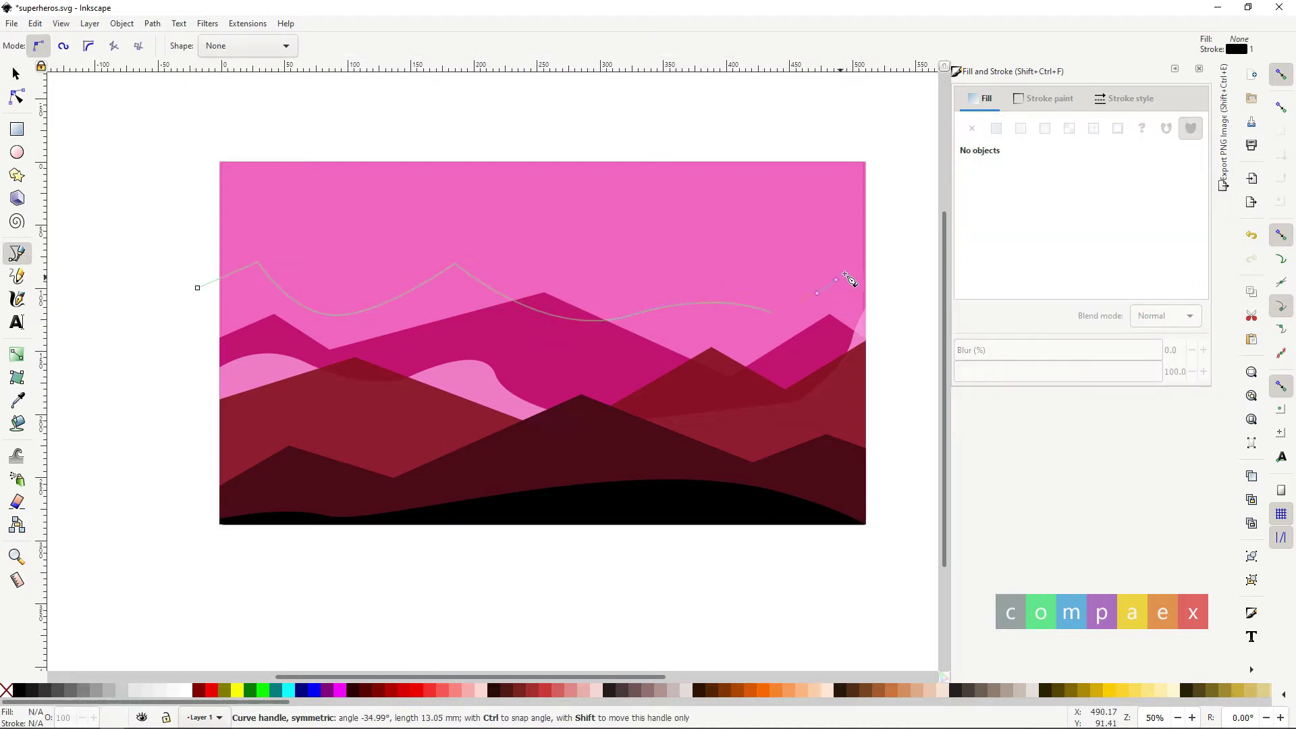
{"action": "left_click", "coordinate": [907, 260]}
{"action": "left_click", "coordinate": [898, 543]}
{"action": "left_click", "coordinate": [195, 575]}
{"action": "left_click", "coordinate": [197, 288]}
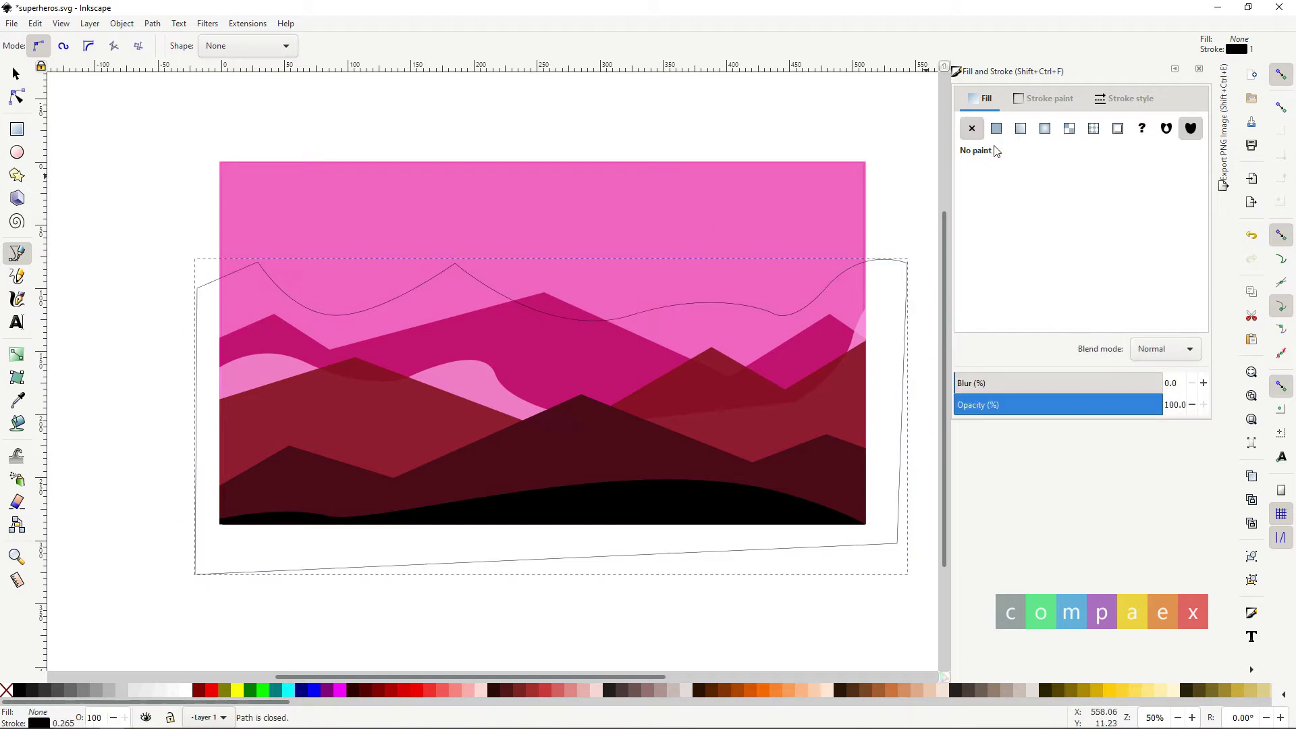
{"action": "left_click", "coordinate": [1040, 231]}
{"action": "left_click", "coordinate": [341, 182]}
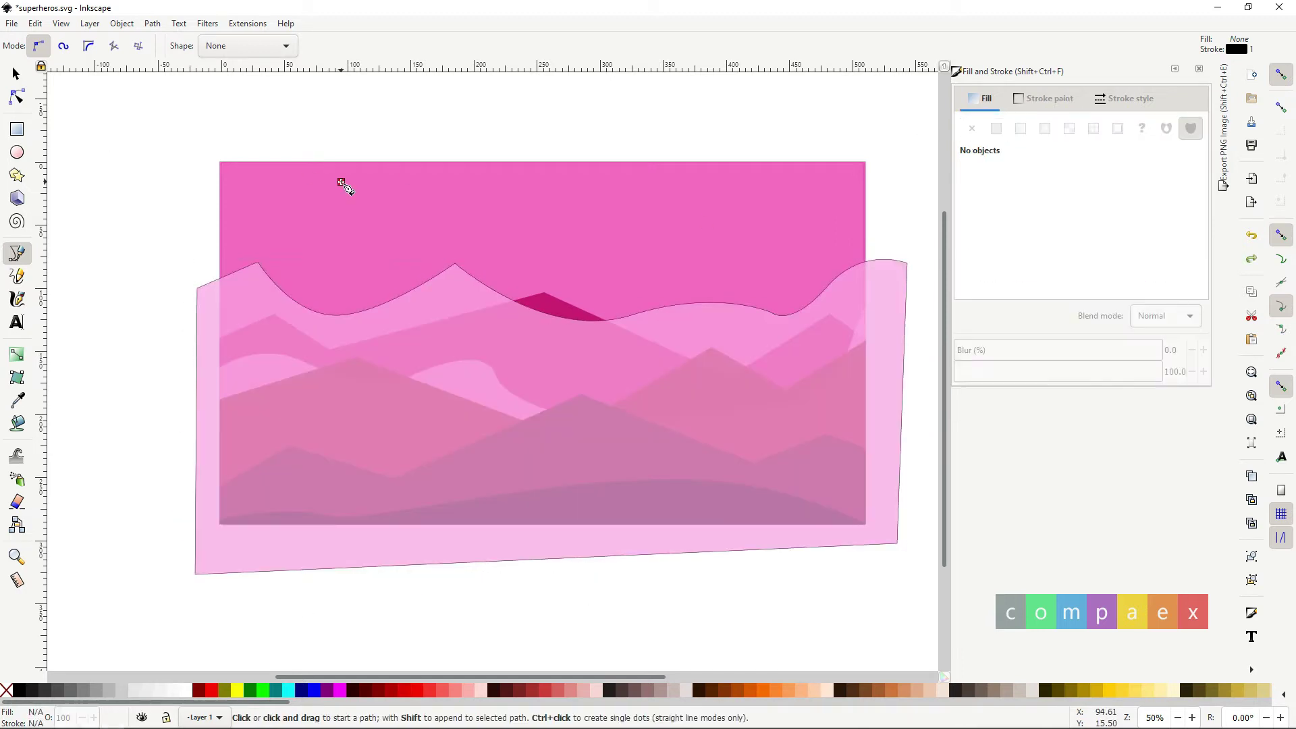
Intersect the wave with a duplicated sky rectangle and lower it behind the mountains.
{"action": "key", "text": "s"}
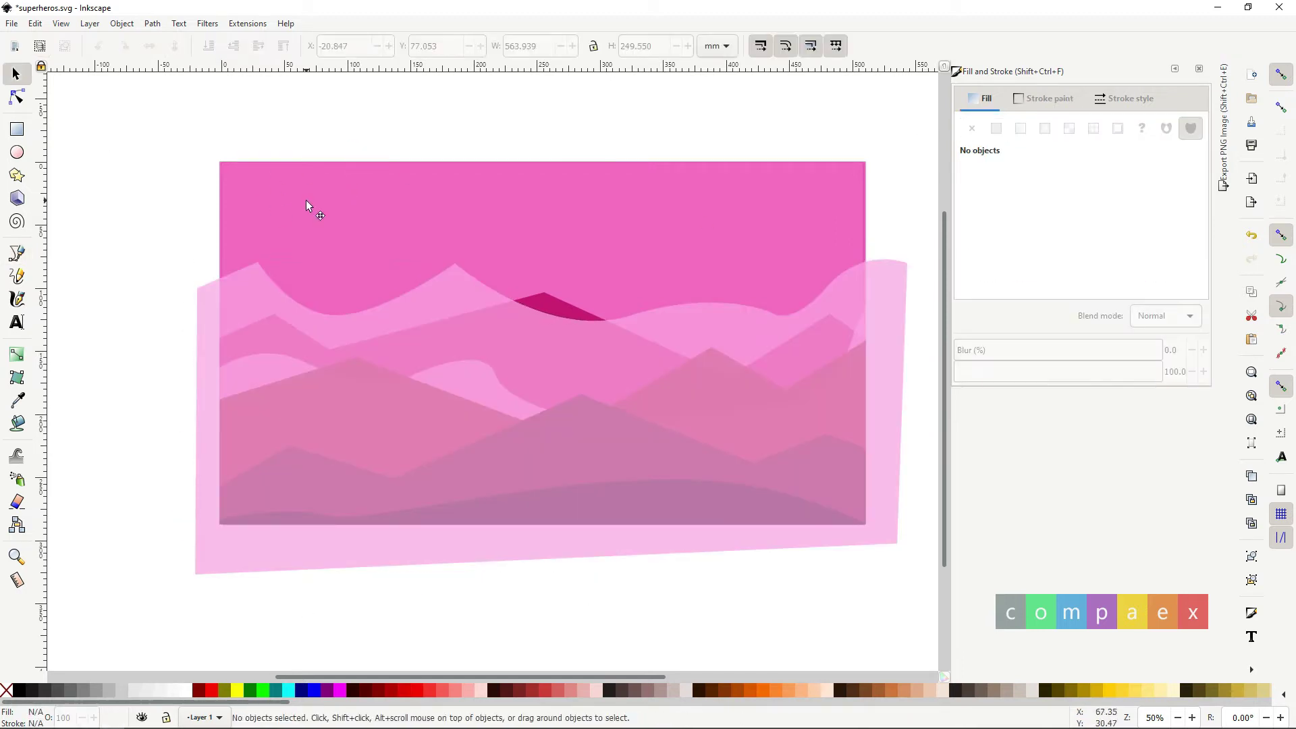
{"action": "left_click", "coordinate": [307, 202]}
{"action": "key", "text": "ctrl+d"}
{"action": "left_click", "coordinate": [260, 533], "text": "shift"}
{"action": "key", "text": "ctrl+asterisk"}
{"action": "key", "text": "Page_Down"}
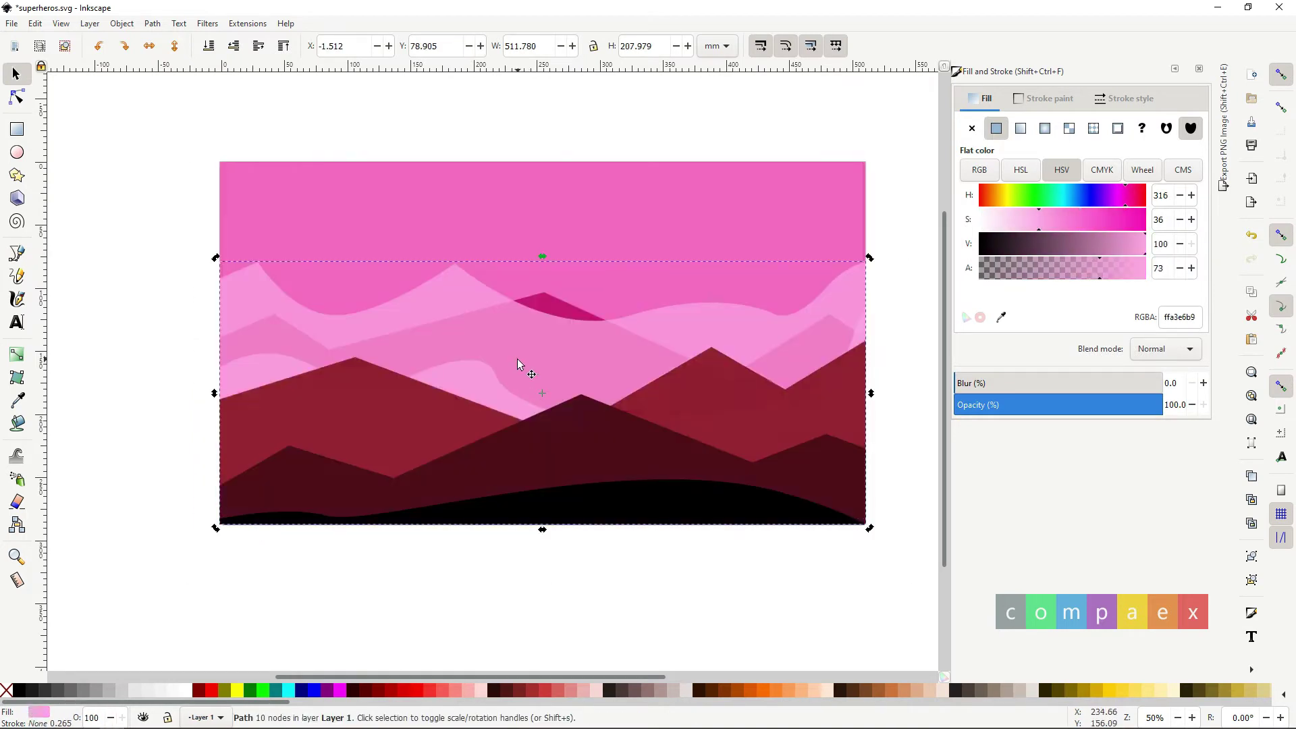
{"action": "key", "text": "Page_Down"}
{"action": "left_click", "coordinate": [633, 195]}
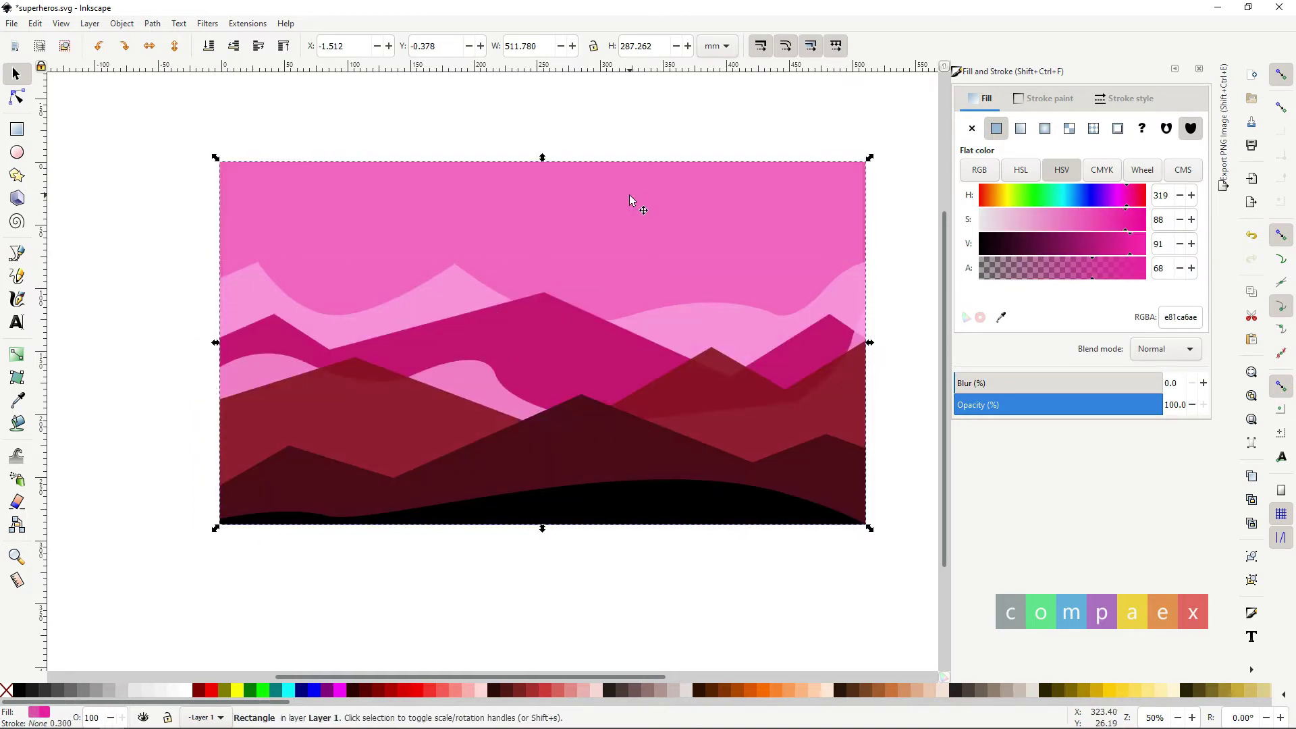
Start a new wavy path from the frame's left edge over the pale hill and mountains.
{"action": "key", "text": "b"}
{"action": "scroll", "coordinate": [237, 334], "scroll_direction": "up", "scroll_amount": 1}
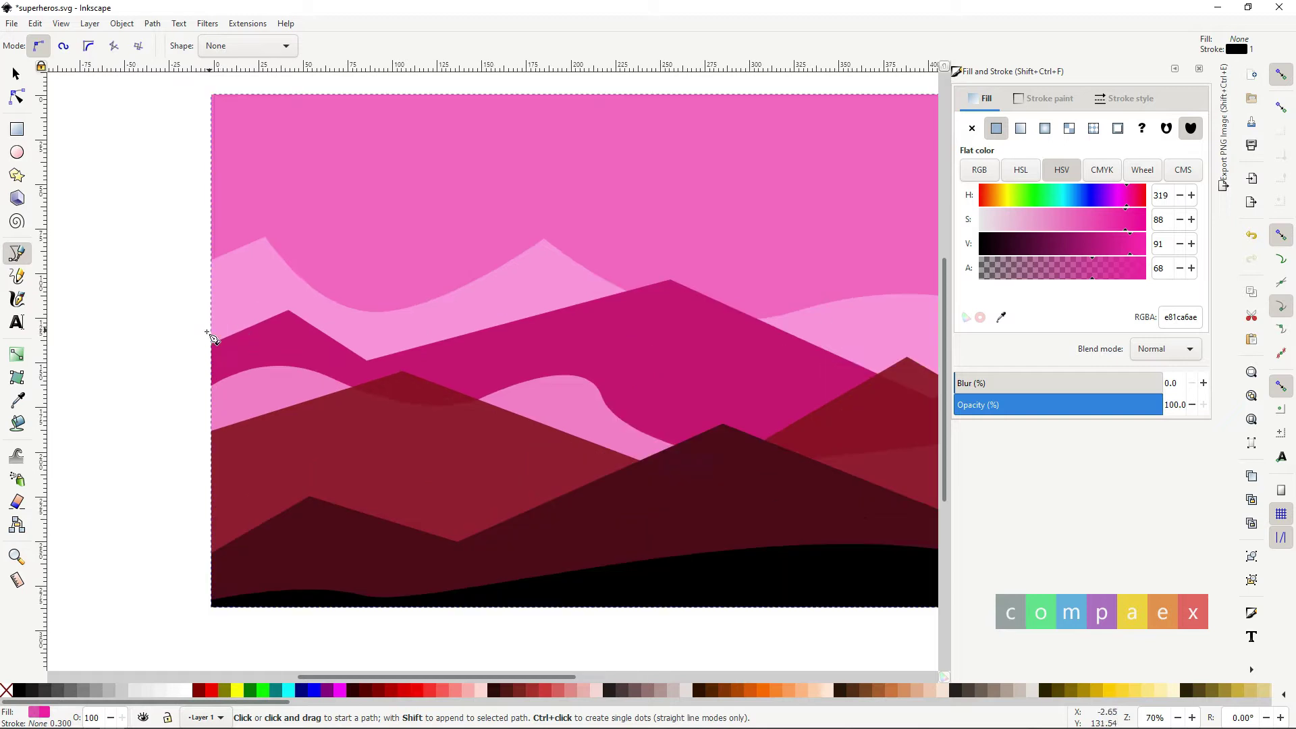
{"action": "left_click", "coordinate": [198, 332]}
{"action": "mouse_move", "coordinate": [286, 360]}
{"action": "left_mouse_down"}
{"action": "mouse_move", "coordinate": [358, 342]}
{"action": "mouse_move", "coordinate": [442, 351]}
{"action": "left_mouse_up"}
{"action": "mouse_move", "coordinate": [540, 283]}
{"action": "left_mouse_down"}
{"action": "mouse_move", "coordinate": [558, 284]}
{"action": "mouse_move", "coordinate": [594, 364]}
{"action": "left_mouse_up"}
{"action": "scroll", "coordinate": [585, 356], "scroll_direction": "right", "scroll_amount": 3}
{"action": "scroll", "coordinate": [584, 355], "scroll_direction": "right", "scroll_amount": 10}
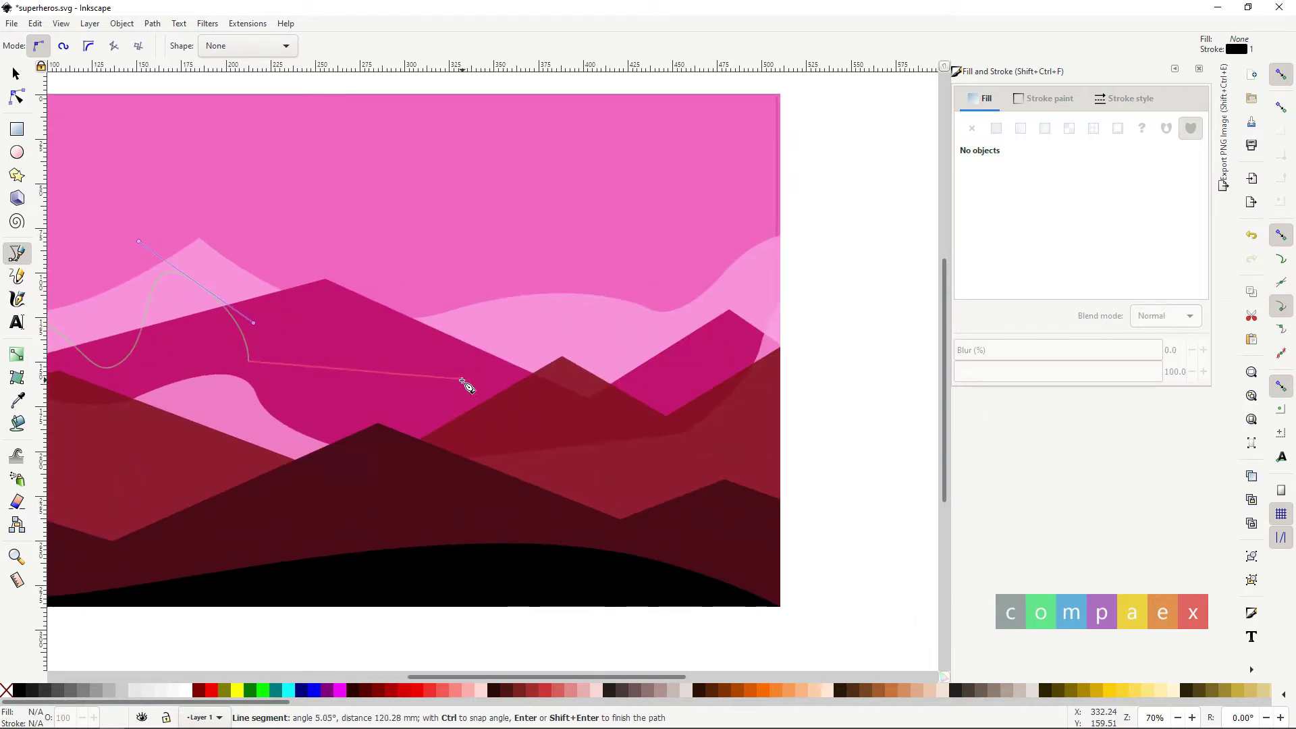
{"action": "left_click_drag", "start_coordinate": [422, 422], "coordinate": [525, 331]}
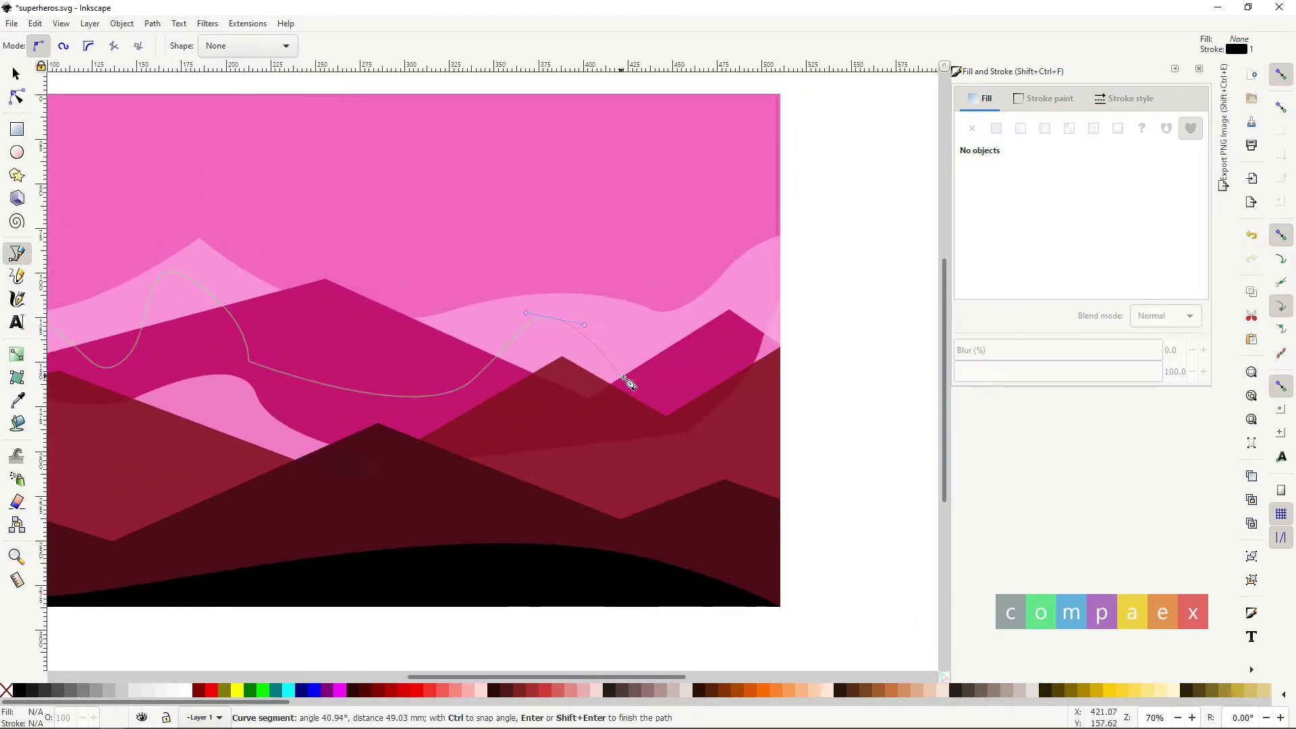
{"action": "left_click", "coordinate": [631, 381]}
{"action": "left_click", "coordinate": [722, 366]}
Finish the path with a tall right-side bump, close it, and fill it pink.
{"action": "scroll", "coordinate": [722, 366], "scroll_direction": "right", "scroll_amount": 5}
{"action": "left_click_drag", "start_coordinate": [600, 216], "coordinate": [627, 214]}
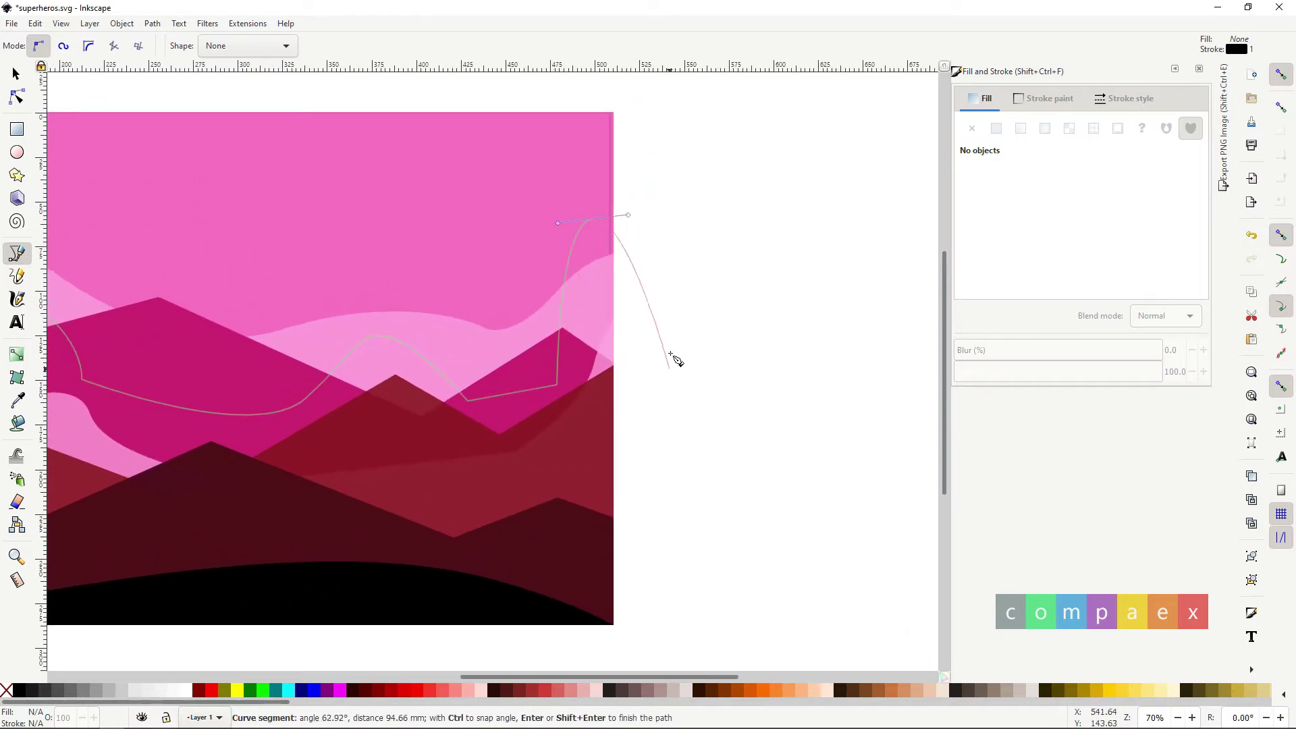
{"action": "left_click", "coordinate": [670, 345]}
{"action": "left_click", "coordinate": [641, 643]}
{"action": "scroll", "coordinate": [634, 453], "scroll_direction": "down", "scroll_amount": 1}
{"action": "left_click", "coordinate": [114, 611]}
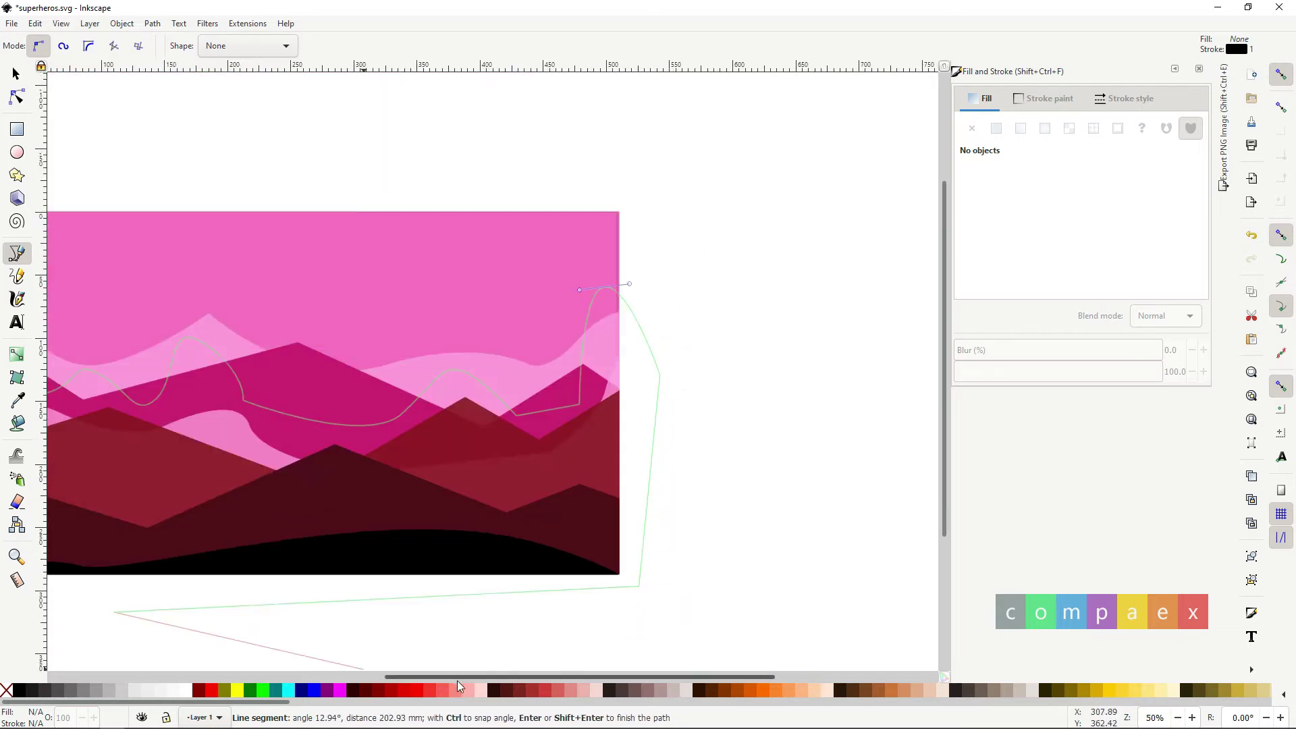
{"action": "scroll", "coordinate": [304, 594], "scroll_direction": "left", "scroll_amount": 10}
{"action": "left_click", "coordinate": [304, 593]}
{"action": "left_click", "coordinate": [342, 376]}
{"action": "scroll", "coordinate": [441, 281], "scroll_direction": "right", "scroll_amount": 7}
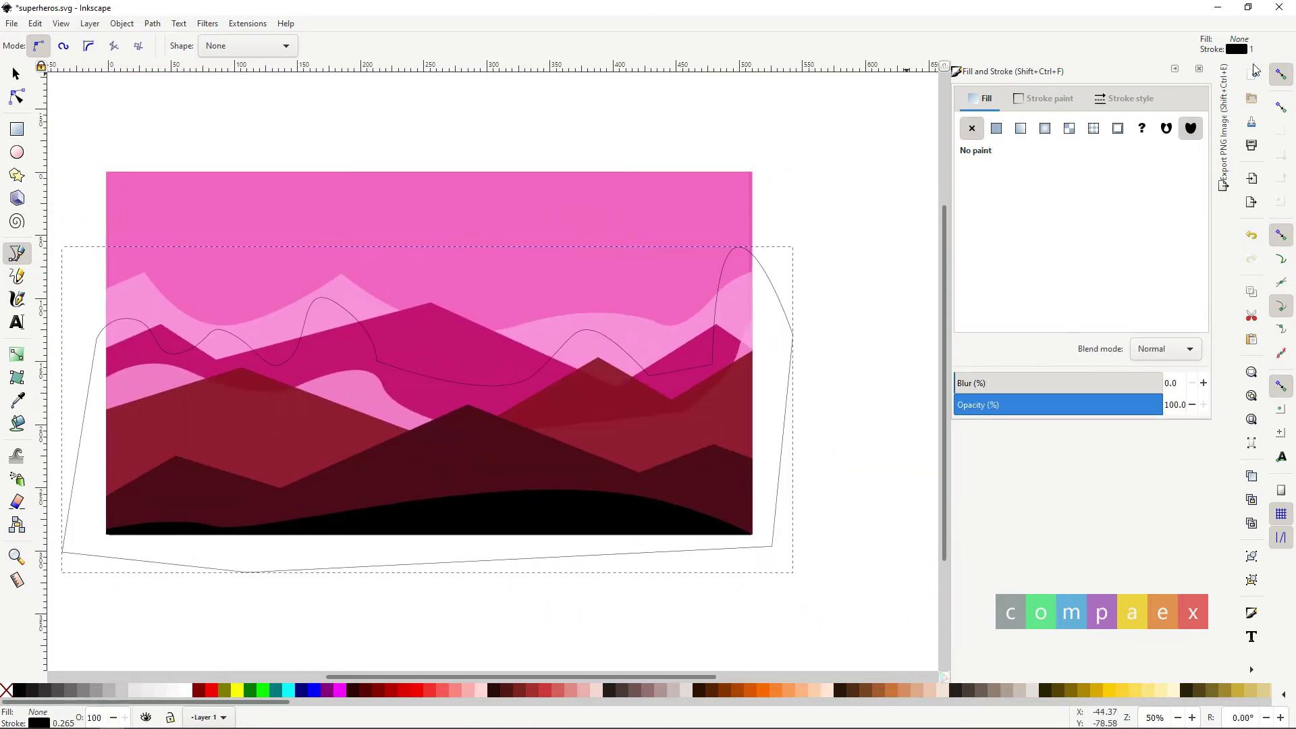
{"action": "left_click", "coordinate": [996, 128]}
Move the mist path's ridge nodes and insert a new node on its left segment.
{"action": "key", "text": "n"}
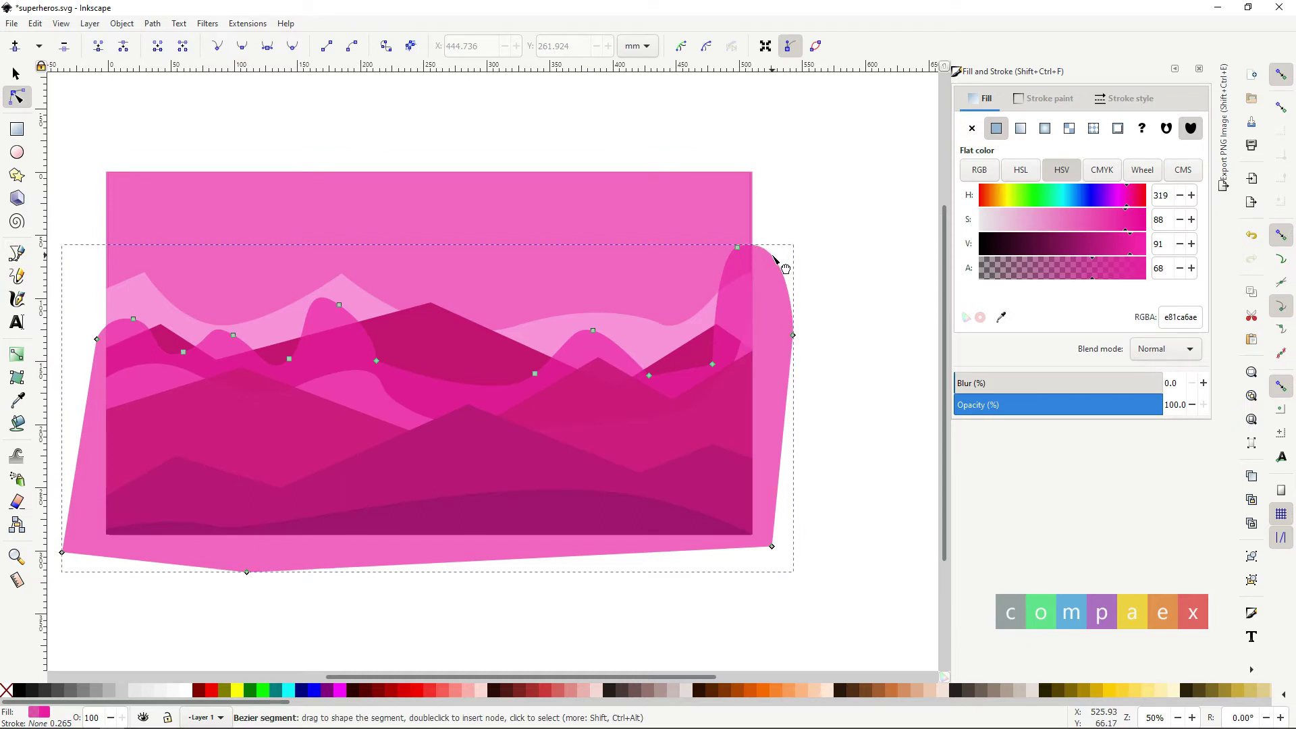
{"action": "left_click_drag", "start_coordinate": [534, 374], "coordinate": [529, 365]}
{"action": "left_click_drag", "start_coordinate": [338, 305], "coordinate": [372, 325]}
{"action": "scroll", "coordinate": [184, 358], "scroll_direction": "up", "scroll_amount": 2}
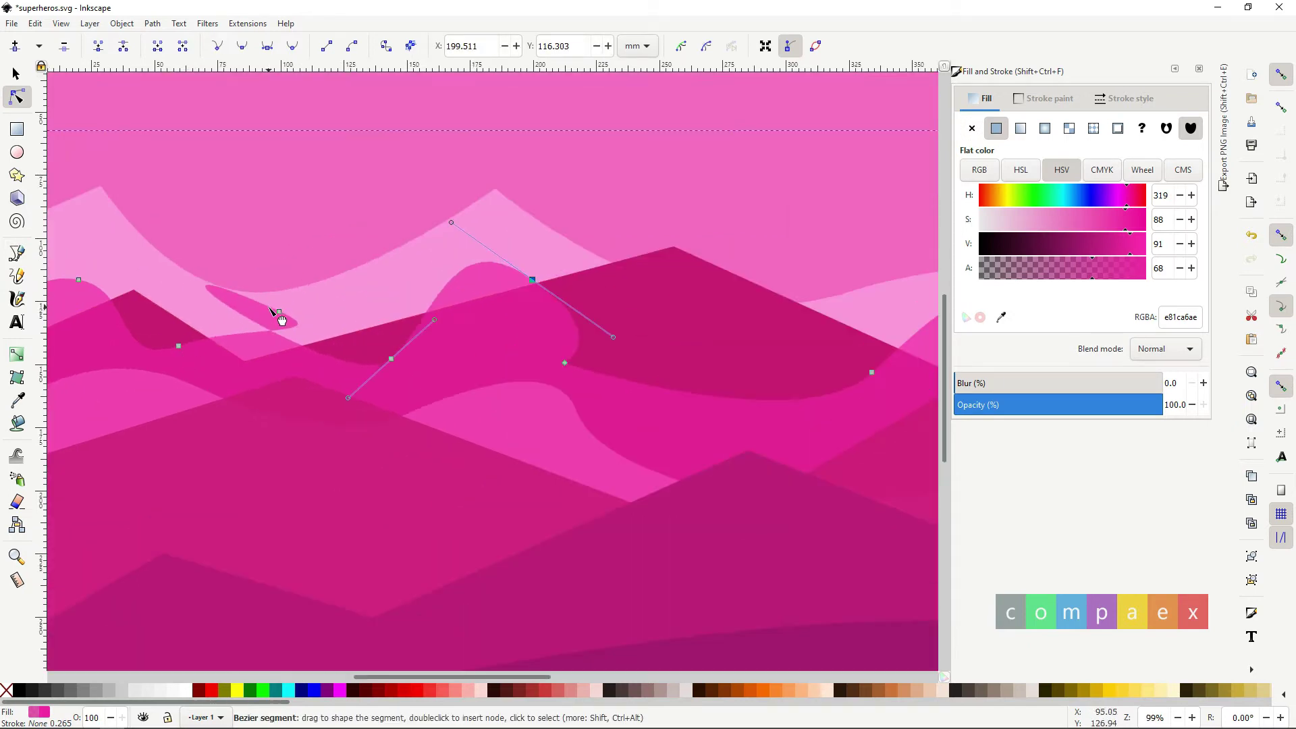
{"action": "mouse_move", "coordinate": [270, 308]}
{"action": "left_mouse_down"}
{"action": "mouse_move", "coordinate": [249, 324]}
{"action": "mouse_move", "coordinate": [207, 321]}
{"action": "left_mouse_up"}
{"action": "double_click", "coordinate": [228, 336]}
{"action": "mouse_move", "coordinate": [324, 349]}
{"action": "left_mouse_down"}
{"action": "mouse_move", "coordinate": [316, 323]}
{"action": "mouse_move", "coordinate": [307, 341]}
{"action": "left_mouse_up"}
Add another node and pull the mist edge into a rounded bump.
{"action": "double_click", "coordinate": [309, 316]}
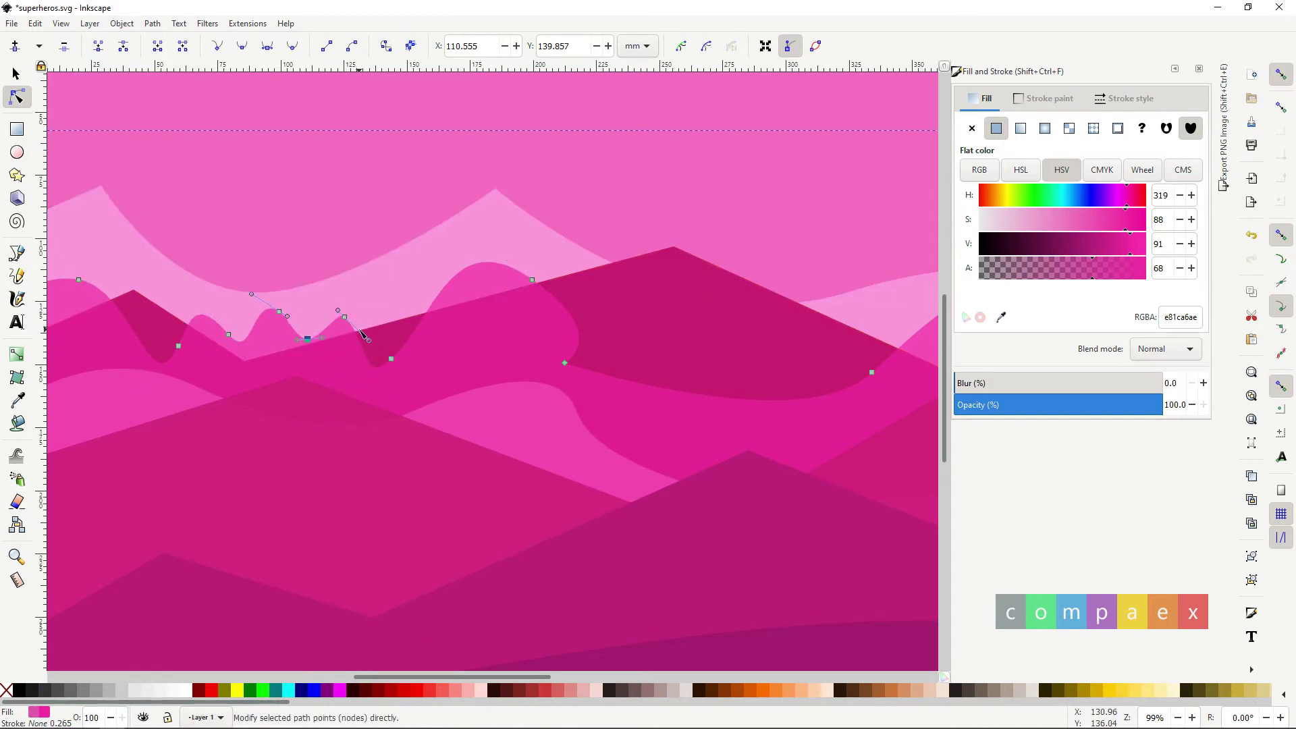
{"action": "left_click_drag", "start_coordinate": [396, 355], "coordinate": [457, 331]}
{"action": "scroll", "coordinate": [581, 378], "scroll_direction": "down", "scroll_amount": 2, "text": "ctrl"}
{"action": "scroll", "coordinate": [840, 371], "scroll_direction": "up", "scroll_amount": 4, "text": "ctrl"}
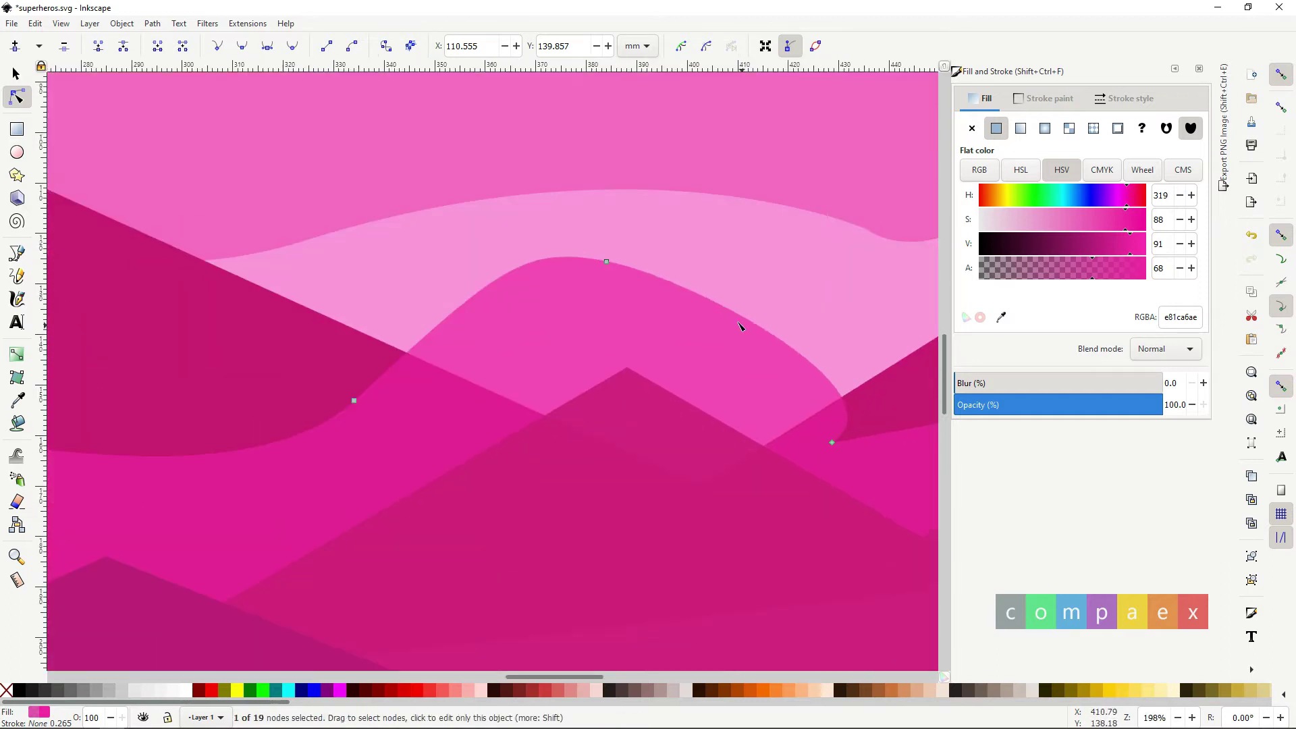
{"action": "mouse_move", "coordinate": [809, 358]}
{"action": "left_mouse_down"}
{"action": "mouse_move", "coordinate": [868, 324]}
{"action": "mouse_move", "coordinate": [839, 317]}
{"action": "left_mouse_up"}
{"action": "scroll", "coordinate": [860, 402], "scroll_direction": "down", "scroll_amount": 2}
{"action": "scroll", "coordinate": [860, 402], "scroll_direction": "down", "scroll_amount": 4, "text": "ctrl"}
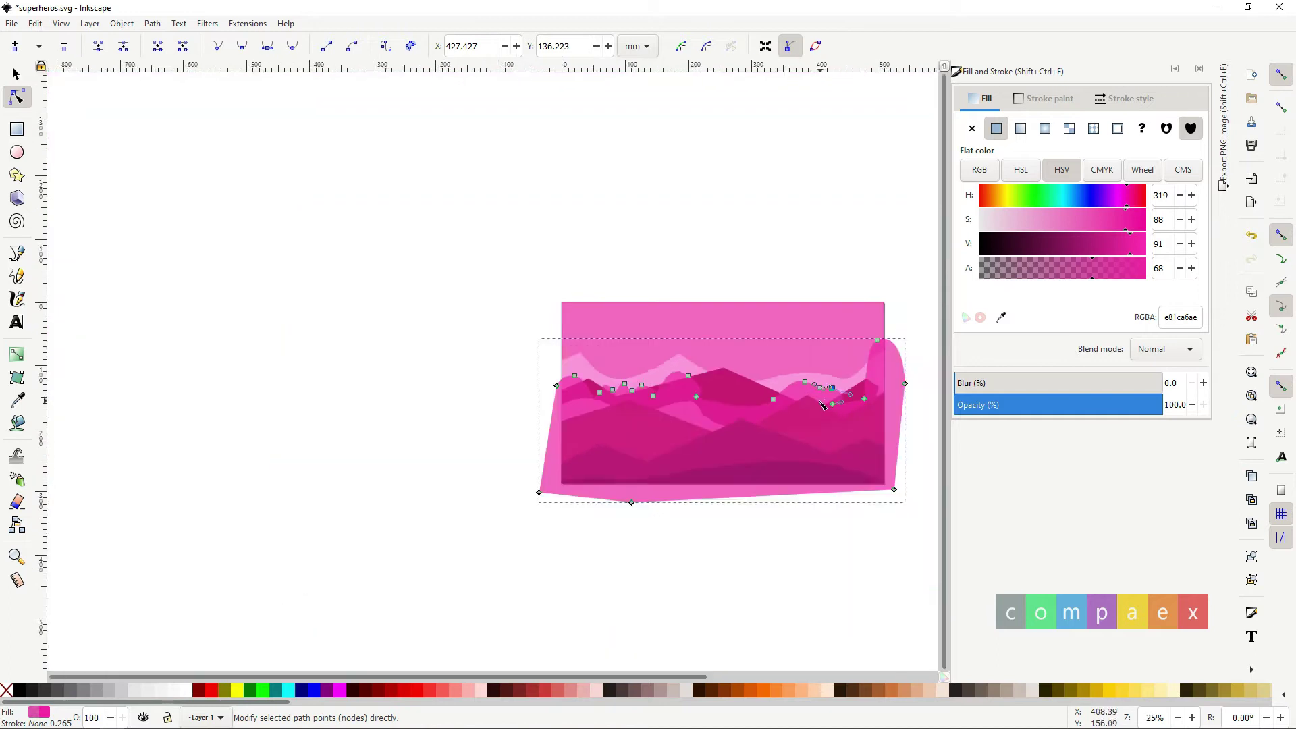
{"action": "scroll", "coordinate": [672, 353], "scroll_direction": "up", "scroll_amount": 2, "text": "ctrl"}
{"action": "scroll", "coordinate": [671, 353], "scroll_direction": "right", "scroll_amount": 2}
Change the mist path's fill to a pale greyish pink.
{"action": "key", "text": "s"}
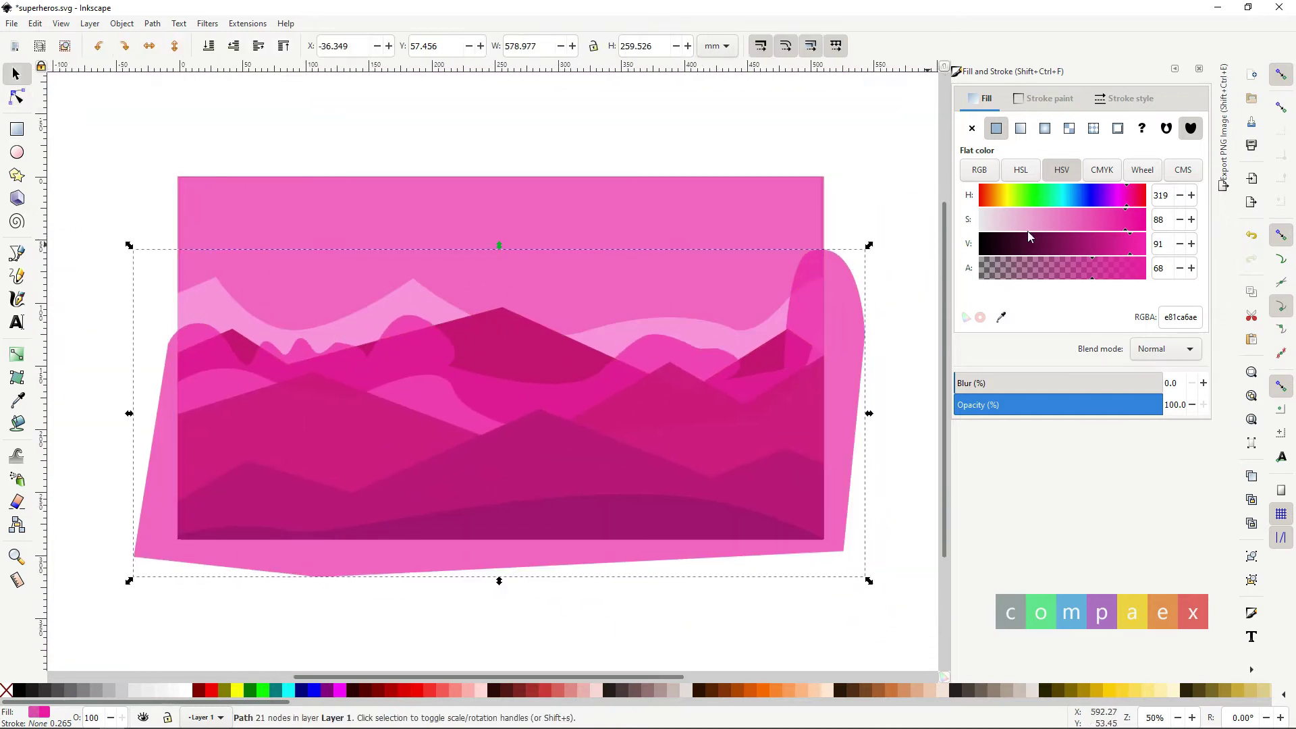
{"action": "left_click_drag", "start_coordinate": [1029, 232], "coordinate": [990, 221]}
{"action": "left_click", "coordinate": [298, 224]}
Trim the mist to the sky rectangle and set it to about 53% opacity with slight blur.
{"action": "left_click", "coordinate": [324, 558], "text": "shift"}
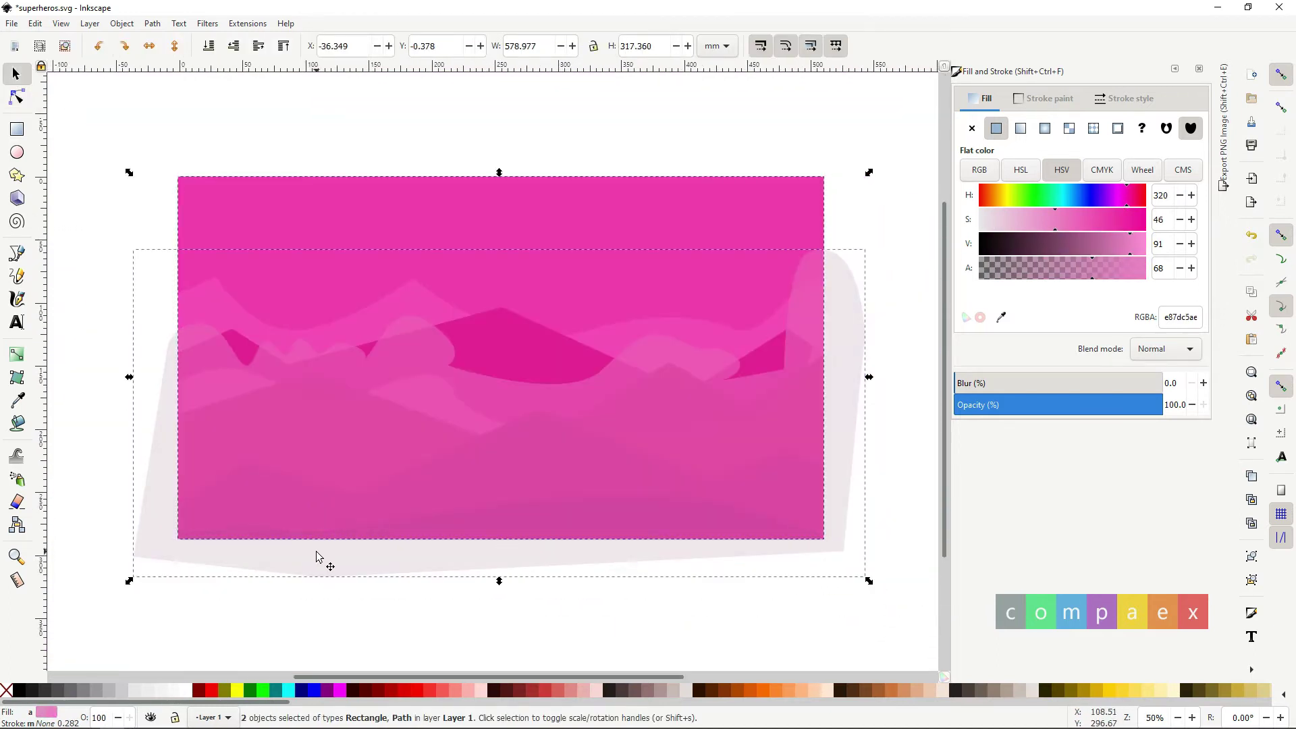
{"action": "key", "text": "ctrl+asterisk"}
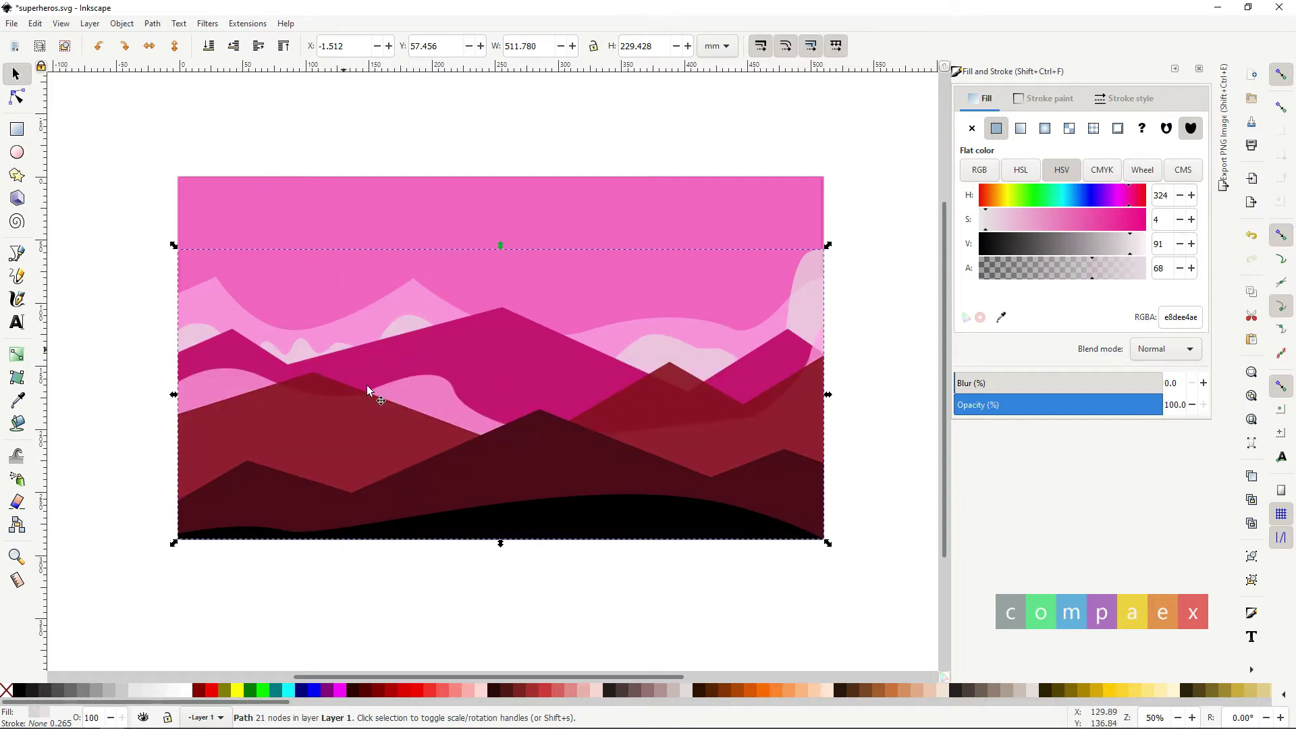
{"action": "left_click", "coordinate": [270, 449]}
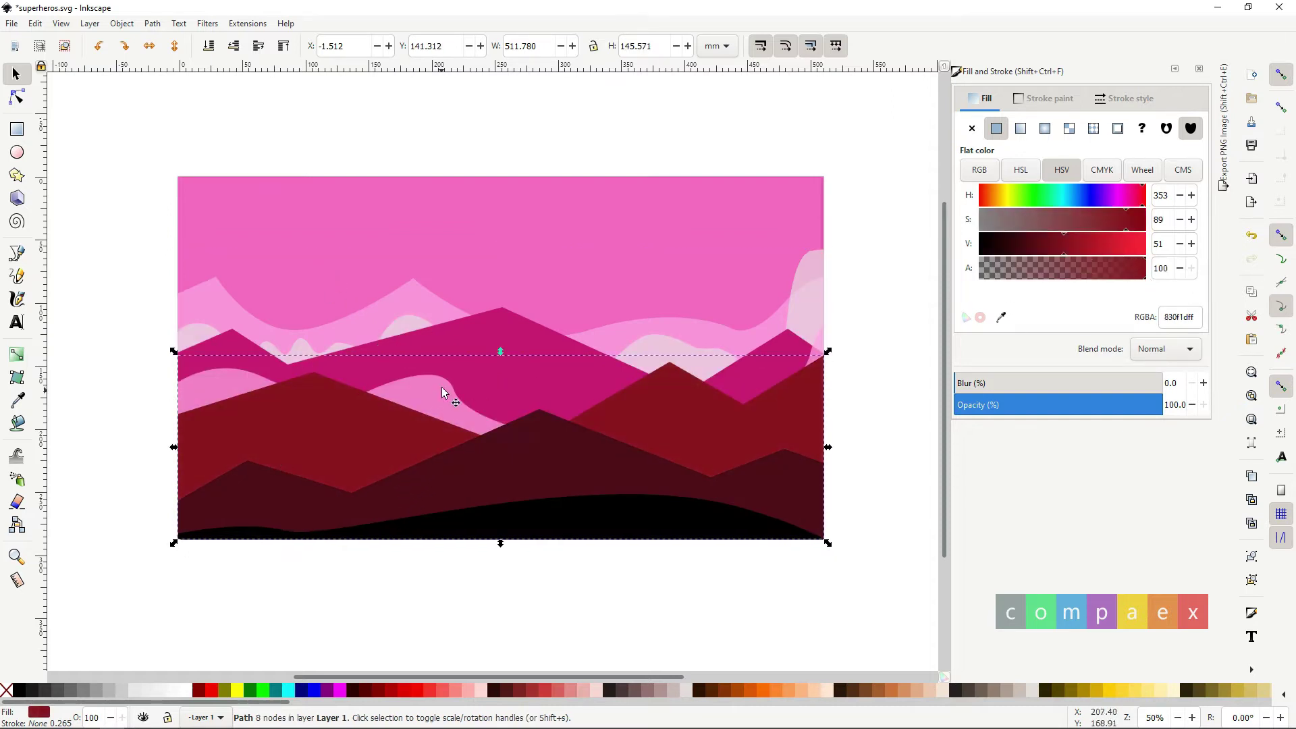
{"action": "left_click", "coordinate": [401, 329]}
{"action": "mouse_move", "coordinate": [1127, 410]}
{"action": "left_mouse_down"}
{"action": "mouse_move", "coordinate": [1024, 415]}
{"action": "mouse_move", "coordinate": [959, 383]}
{"action": "left_mouse_up"}
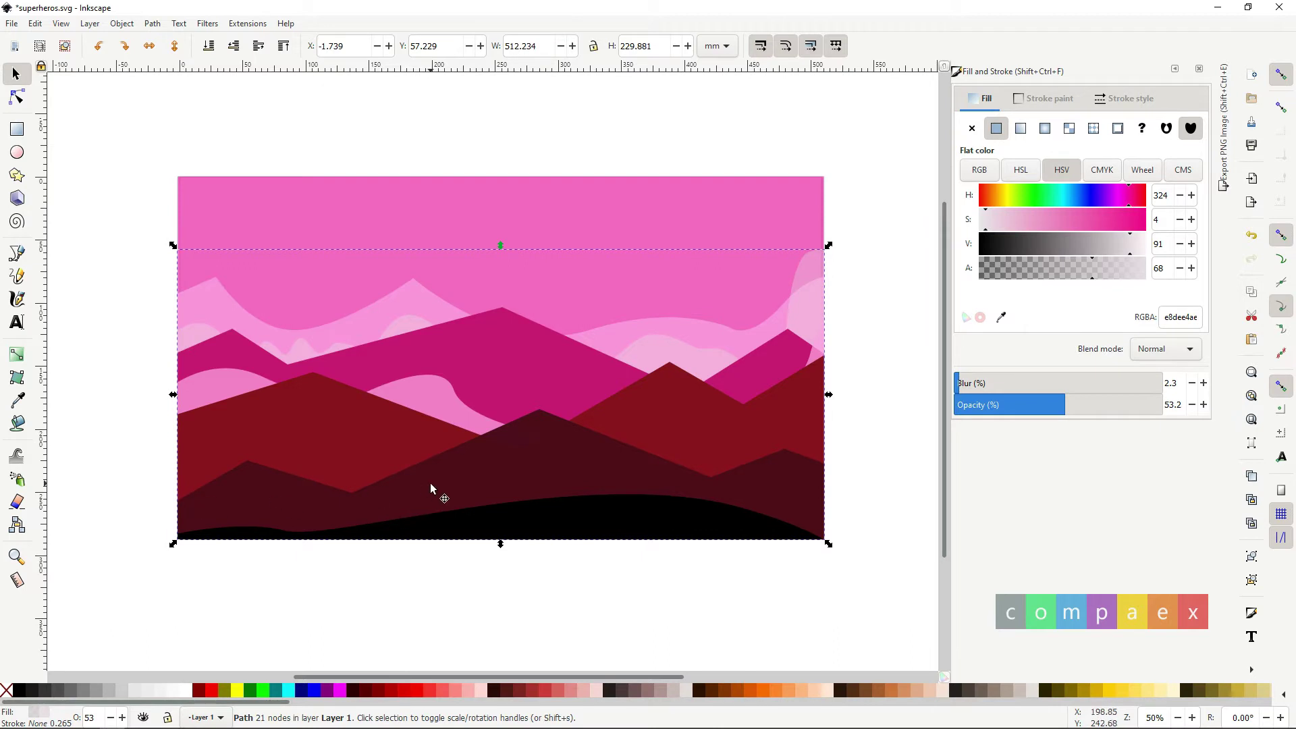
{"action": "left_click", "coordinate": [478, 470]}
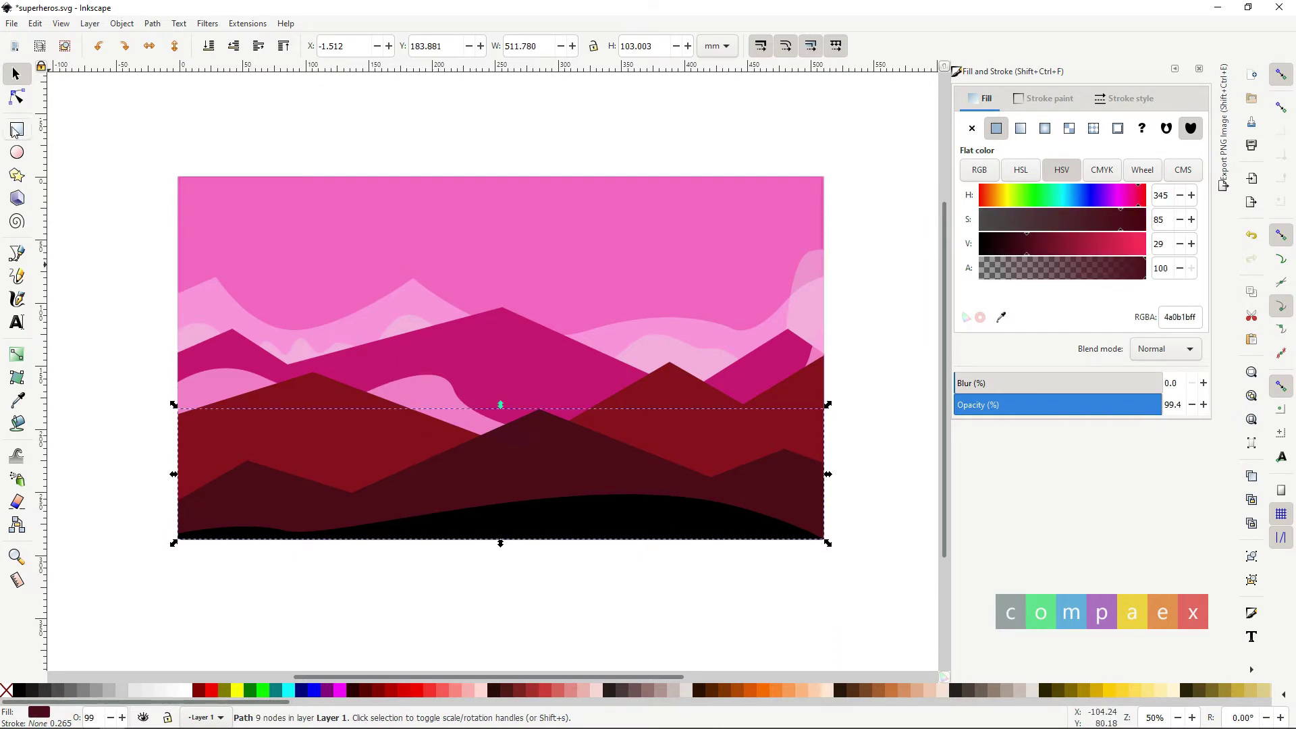
Draw a triangle and shape it into a narrow tree at the page's lower-left edge.
{"action": "left_click", "coordinate": [17, 174]}
{"action": "left_click_drag", "start_coordinate": [223, 301], "coordinate": [222, 208]}
{"action": "key", "text": "s"}
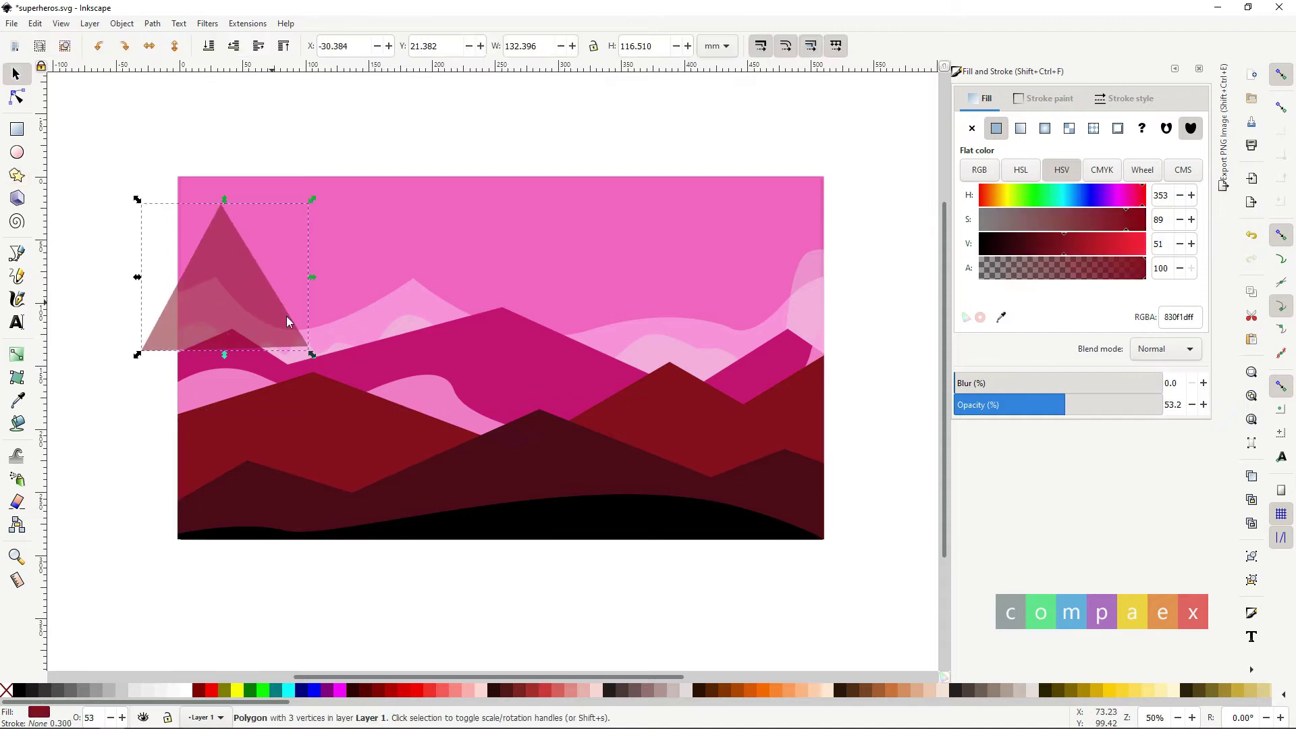
{"action": "left_click_drag", "start_coordinate": [310, 354], "coordinate": [249, 413]}
{"action": "left_click_drag", "start_coordinate": [182, 222], "coordinate": [204, 346]}
{"action": "left_click_drag", "start_coordinate": [274, 319], "coordinate": [239, 398]}
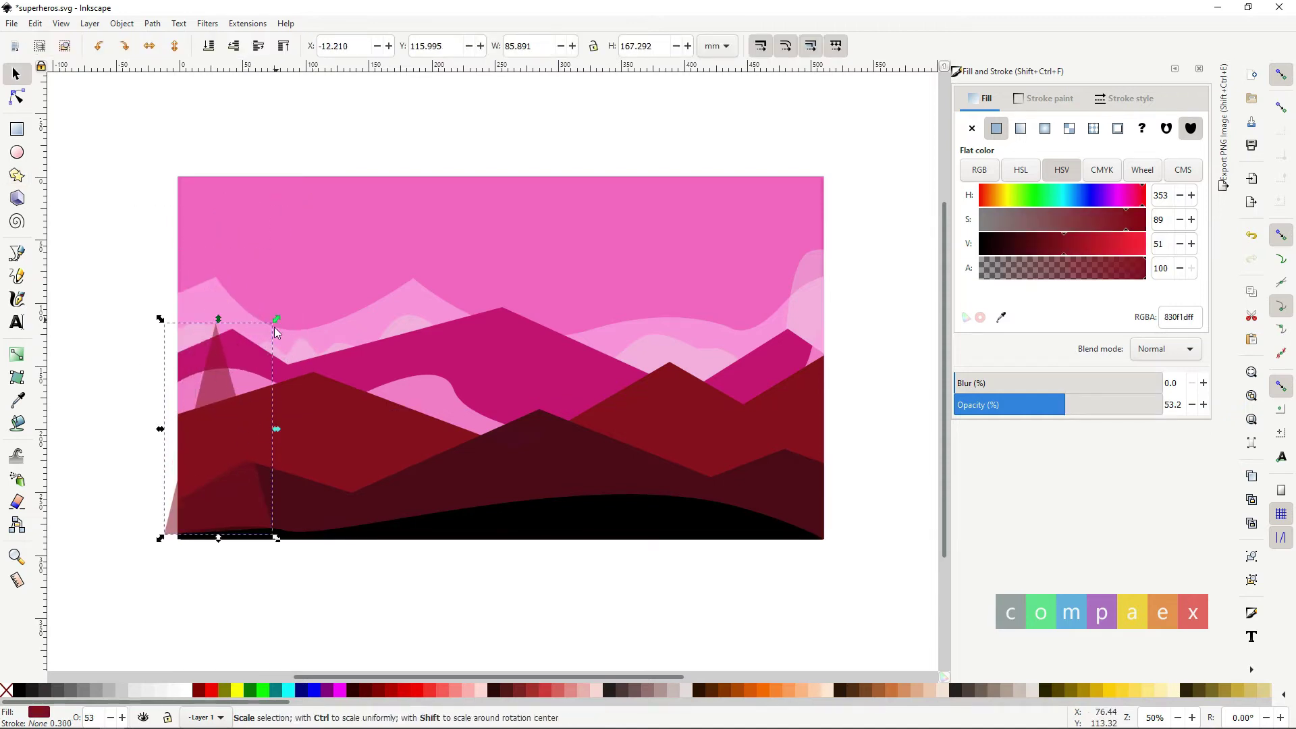
{"action": "left_click_drag", "start_coordinate": [204, 478], "coordinate": [191, 487]}
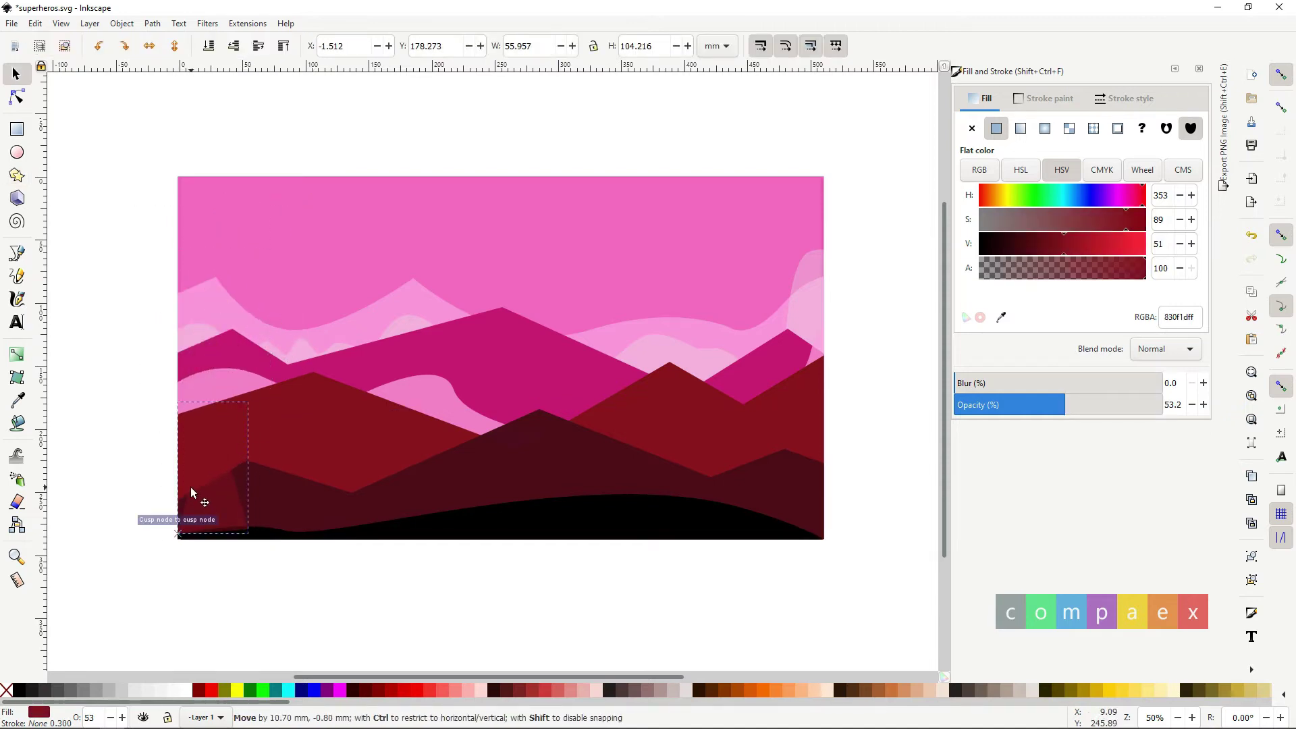
Fill the tree opaque black and add a smaller black copy to its right.
{"action": "left_click", "coordinate": [17, 400]}
{"action": "left_click", "coordinate": [428, 528]}
{"action": "left_click_drag", "start_coordinate": [1064, 408], "coordinate": [1162, 407]}
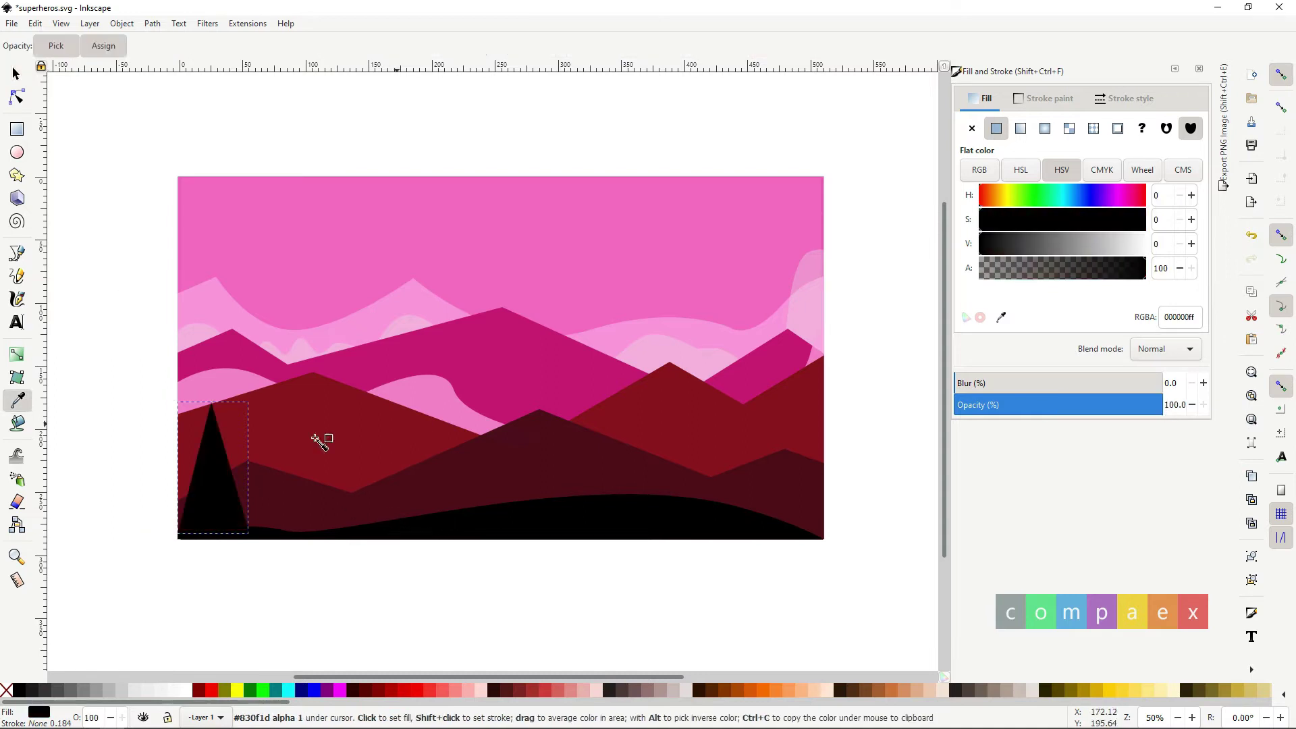
{"action": "key", "text": "s"}
{"action": "key", "text": "ctrl+d"}
{"action": "left_click_drag", "start_coordinate": [216, 467], "coordinate": [283, 486]}
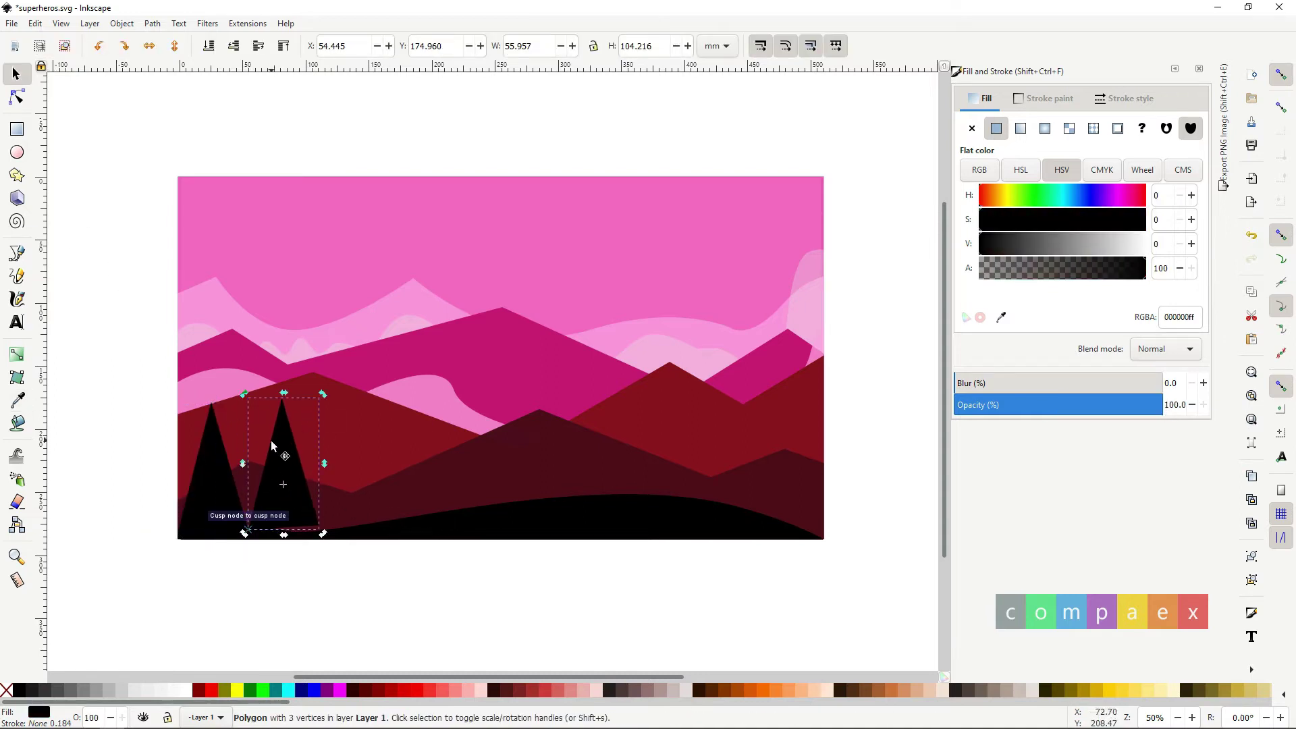
{"action": "left_click_drag", "start_coordinate": [315, 402], "coordinate": [274, 458]}
{"action": "scroll", "coordinate": [260, 515], "scroll_direction": "up", "scroll_amount": 4}
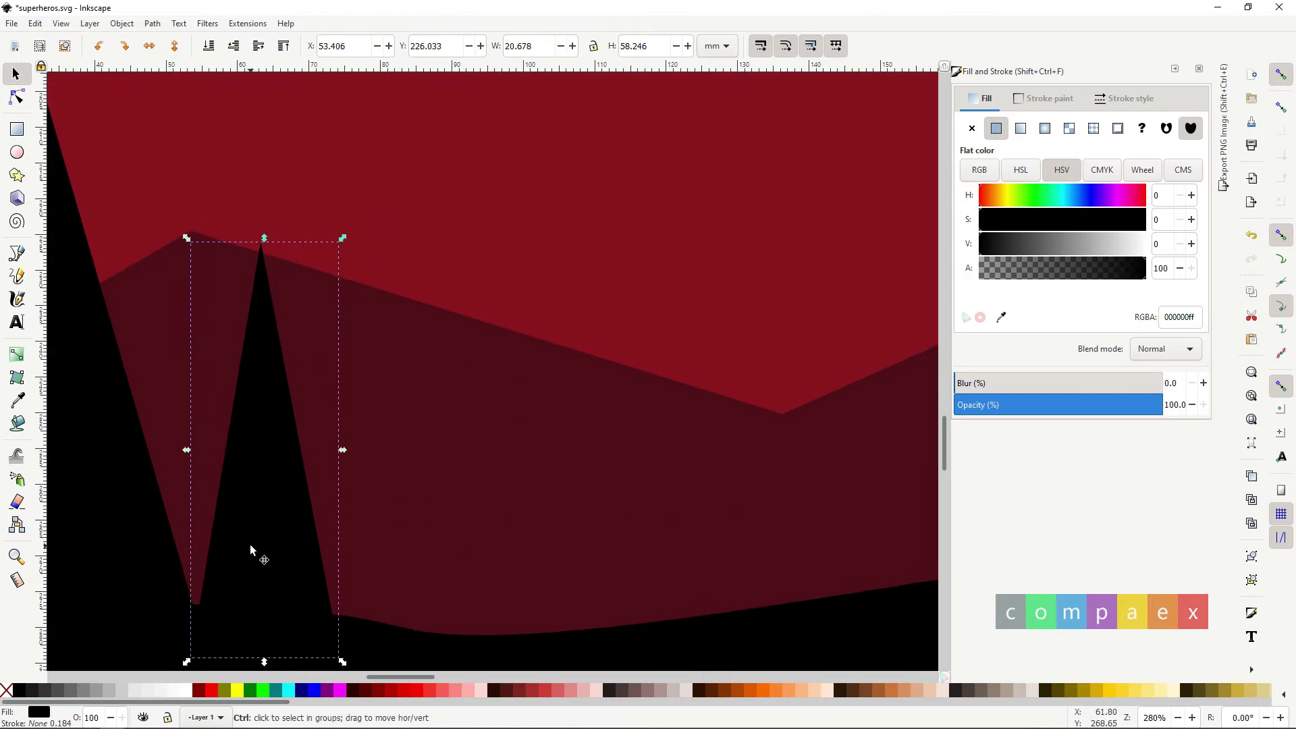
{"action": "left_click_drag", "start_coordinate": [259, 514], "coordinate": [255, 549]}
{"action": "scroll", "coordinate": [150, 520], "scroll_direction": "down", "scroll_amount": 1}
Duplicate the big black tree, move it right and colour it dark maroon.
{"action": "left_click", "coordinate": [323, 470]}
{"action": "key", "text": "ctrl+d"}
{"action": "mouse_move", "coordinate": [322, 470]}
{"action": "left_mouse_down"}
{"action": "mouse_move", "coordinate": [633, 516]}
{"action": "mouse_move", "coordinate": [637, 451]}
{"action": "left_mouse_up"}
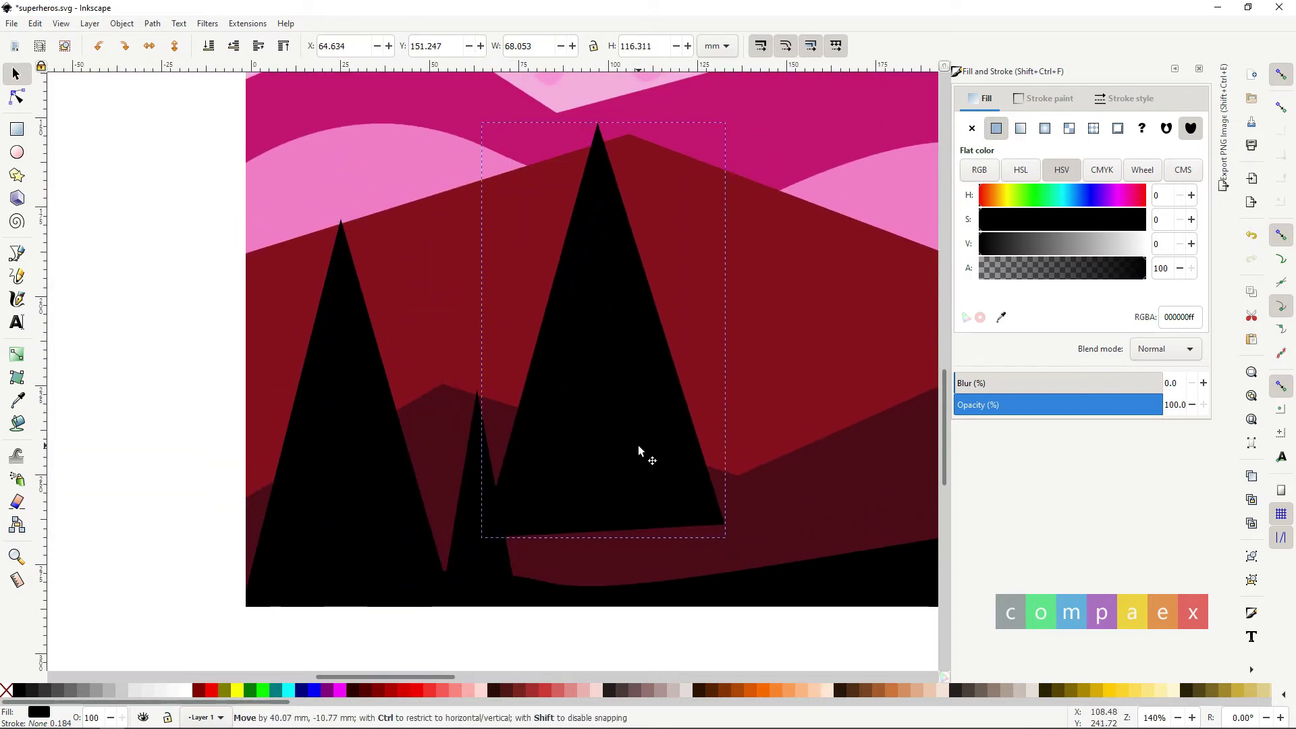
{"action": "left_click", "coordinate": [17, 401]}
{"action": "left_click", "coordinate": [473, 432]}
{"action": "key", "text": "s"}
{"action": "mouse_move", "coordinate": [729, 331]}
{"action": "left_mouse_down"}
{"action": "mouse_move", "coordinate": [552, 333]}
{"action": "mouse_move", "coordinate": [283, 368]}
{"action": "left_mouse_up"}
Narrow and shrink the maroon tree and send it behind the black peaks.
{"action": "key", "text": "Page_Down"}
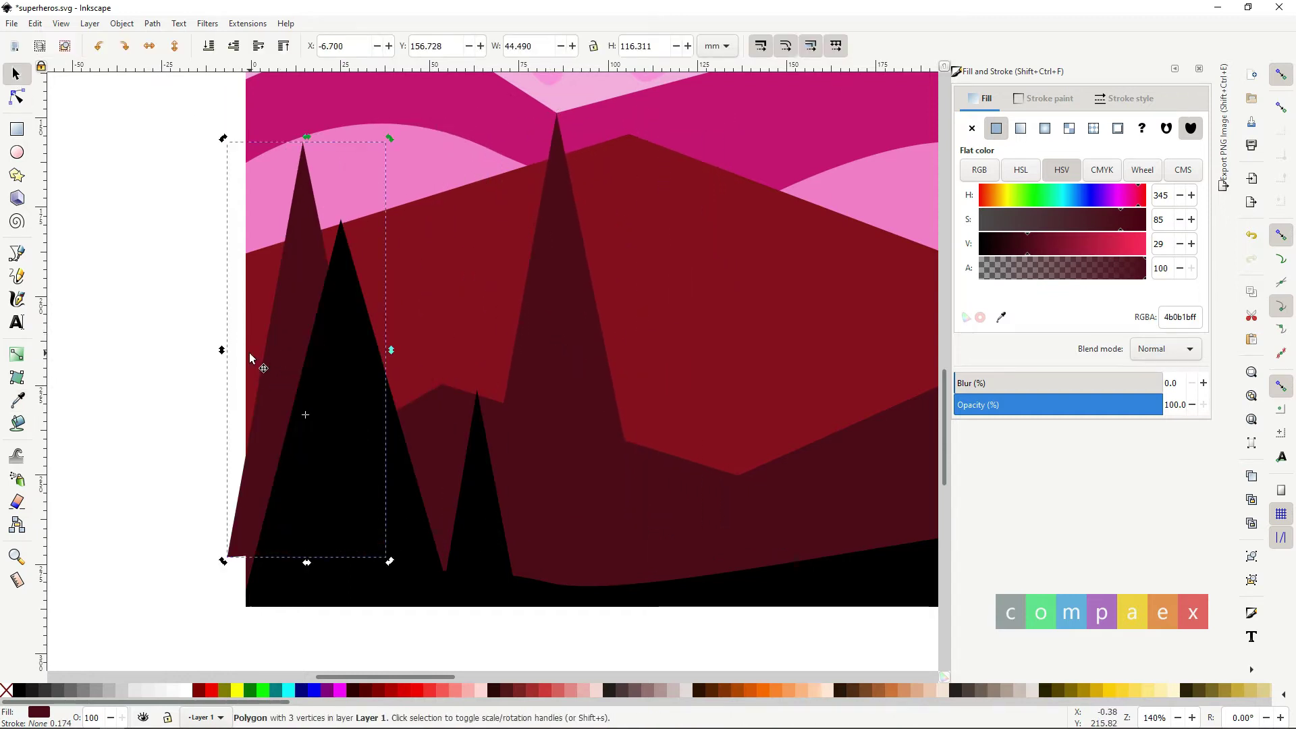
{"action": "left_click_drag", "start_coordinate": [295, 369], "coordinate": [309, 358]}
{"action": "mouse_move", "coordinate": [405, 349]}
{"action": "left_mouse_down"}
{"action": "mouse_move", "coordinate": [373, 343]}
{"action": "mouse_move", "coordinate": [512, 354]}
{"action": "mouse_move", "coordinate": [468, 457]}
{"action": "left_mouse_up"}
{"action": "left_click", "coordinate": [541, 326]}
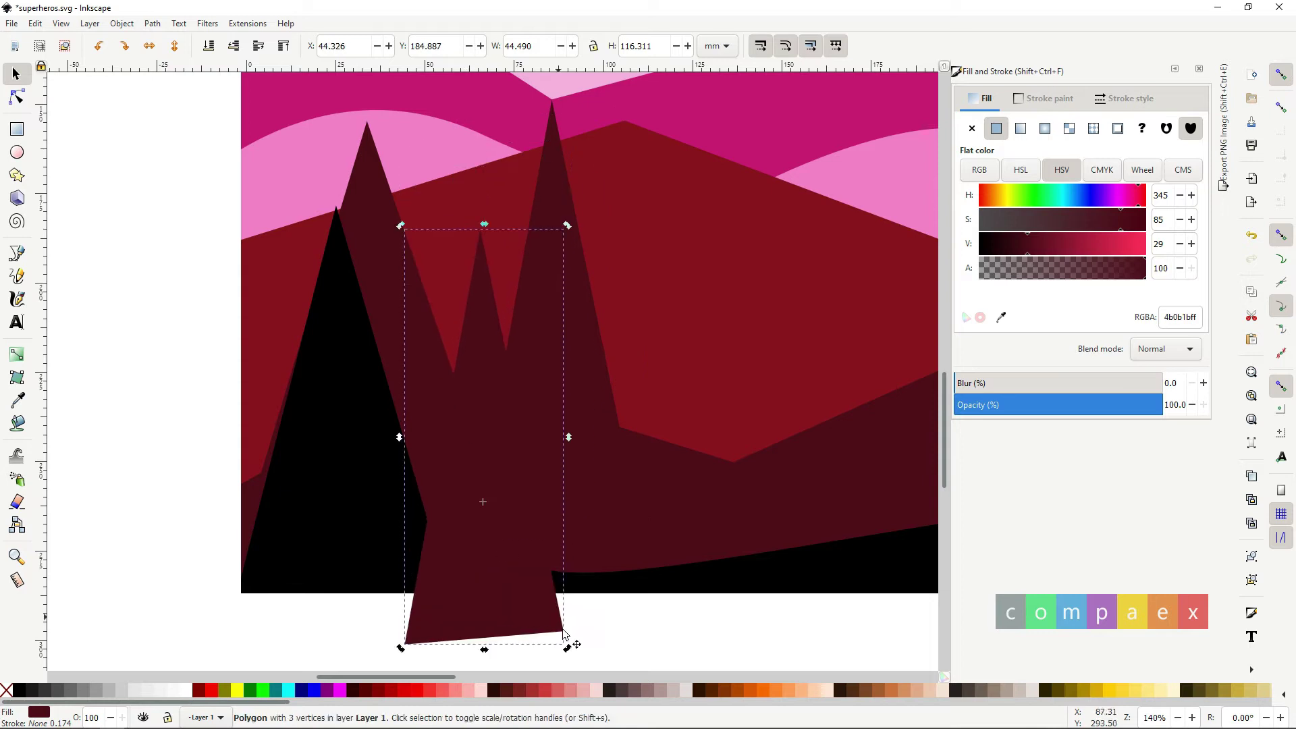
{"action": "left_click_drag", "start_coordinate": [566, 634], "coordinate": [498, 492]}
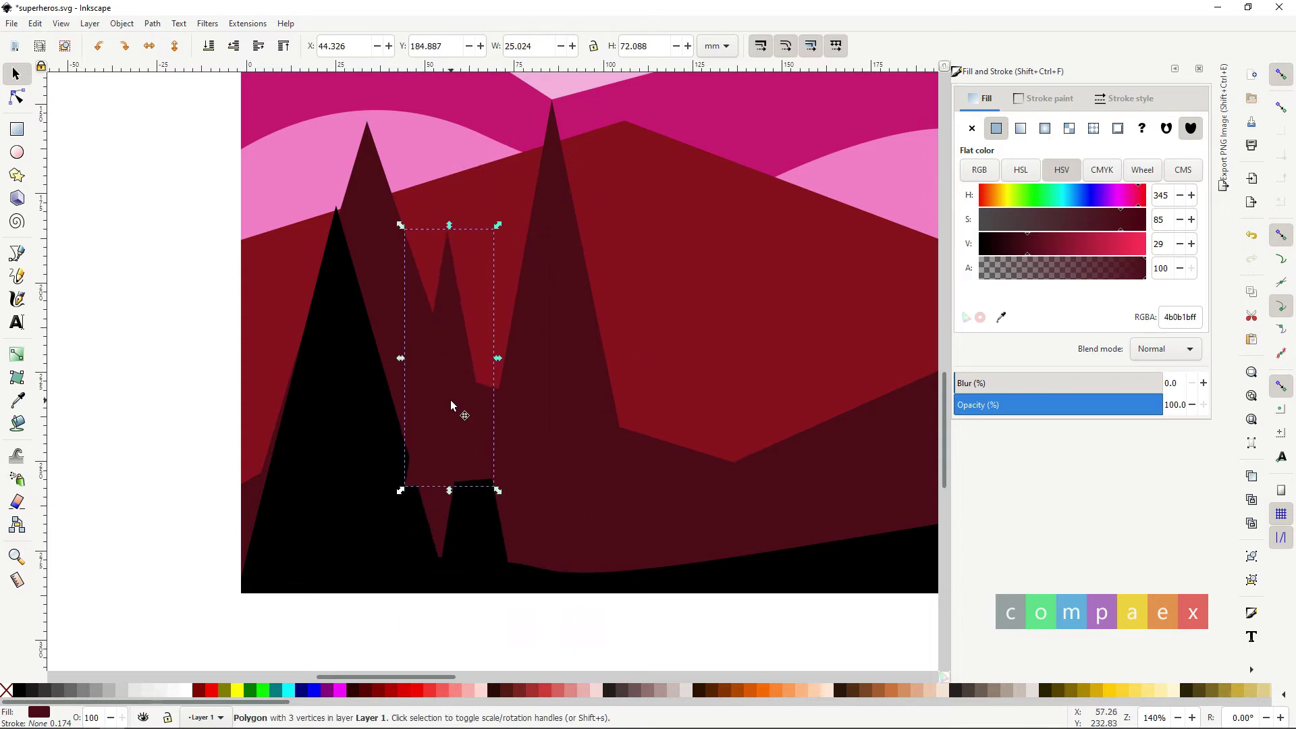
{"action": "key", "text": "Page_Down"}
{"action": "key", "text": "Page_Down"}
{"action": "key", "text": "Page_Down"}
{"action": "key", "text": "Page_Up"}
Save the drawing and deselect everything.
{"action": "key", "text": "ctrl+s"}
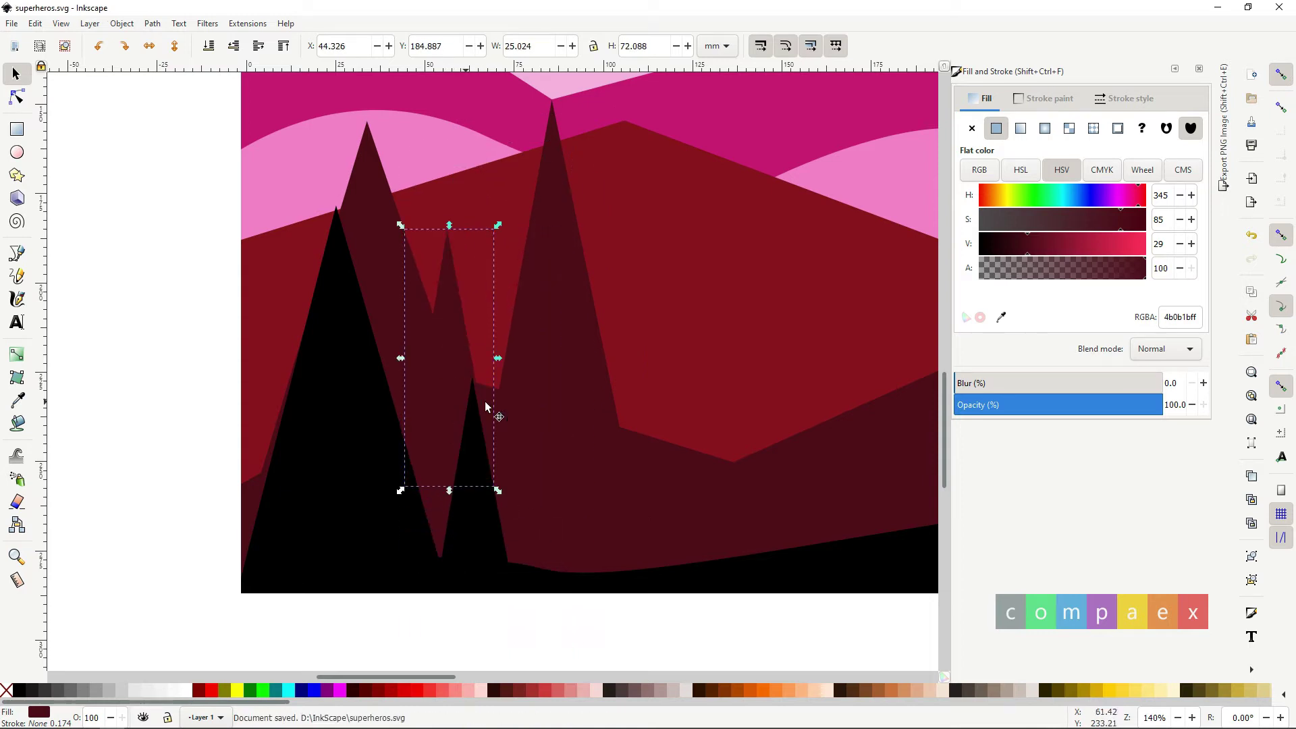
{"action": "scroll", "coordinate": [486, 405], "scroll_direction": "down", "scroll_amount": 3, "text": "ctrl"}
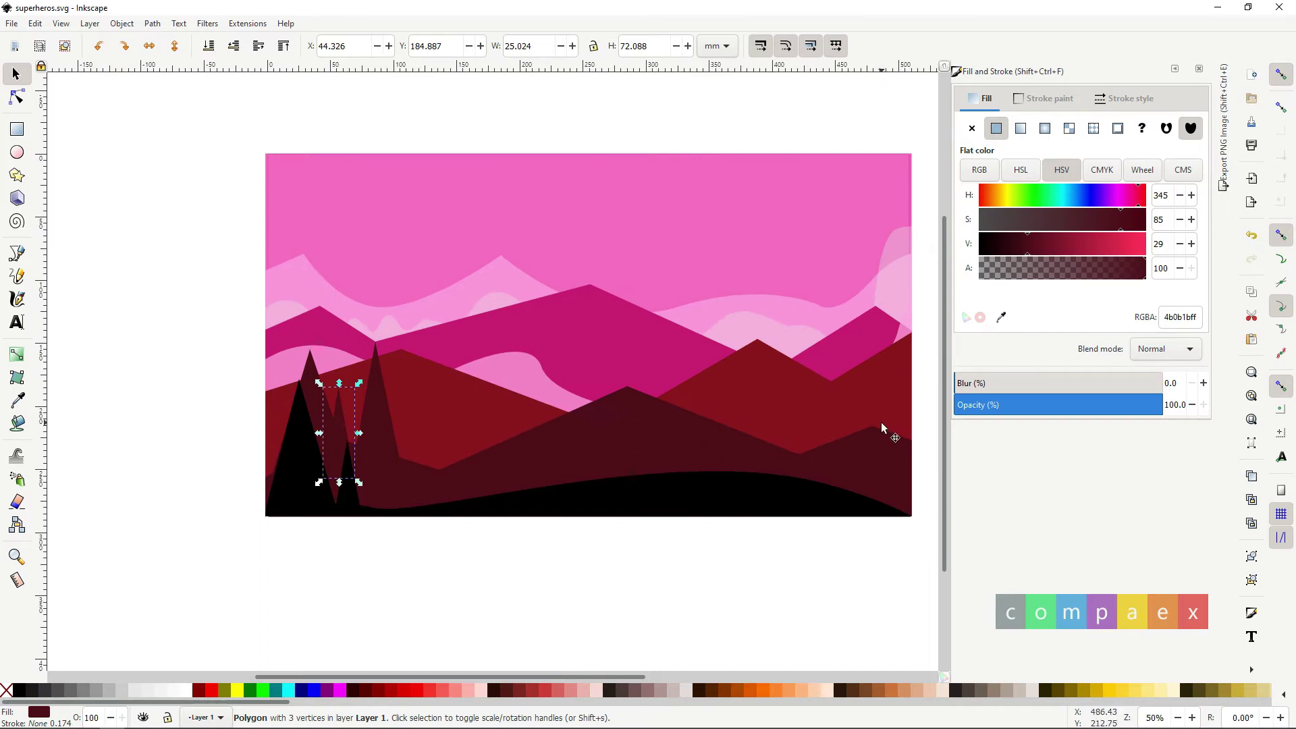
{"action": "scroll", "coordinate": [427, 417], "scroll_direction": "right", "scroll_amount": 2}
{"action": "left_click", "coordinate": [162, 246]}
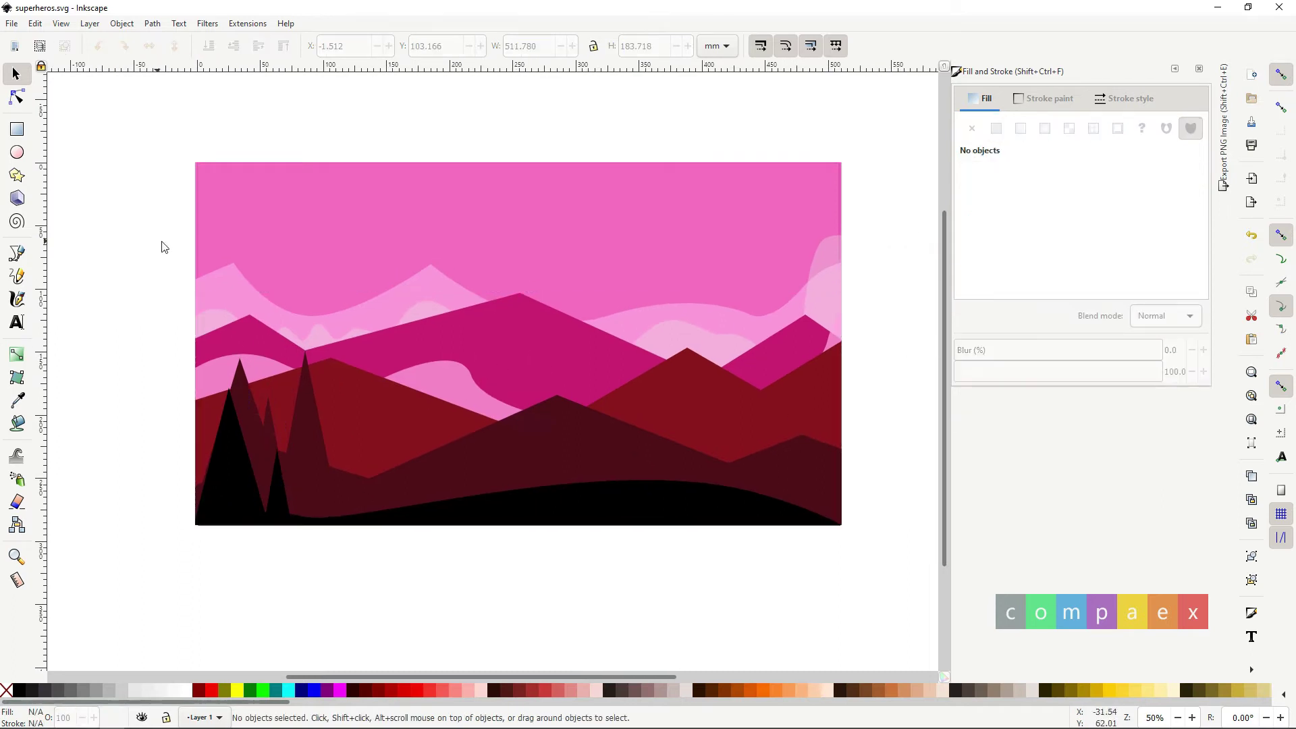
Start a Bezier outline on the hill, tracing up the leg, hip and arm to the shoulder.
{"action": "key", "text": "b"}
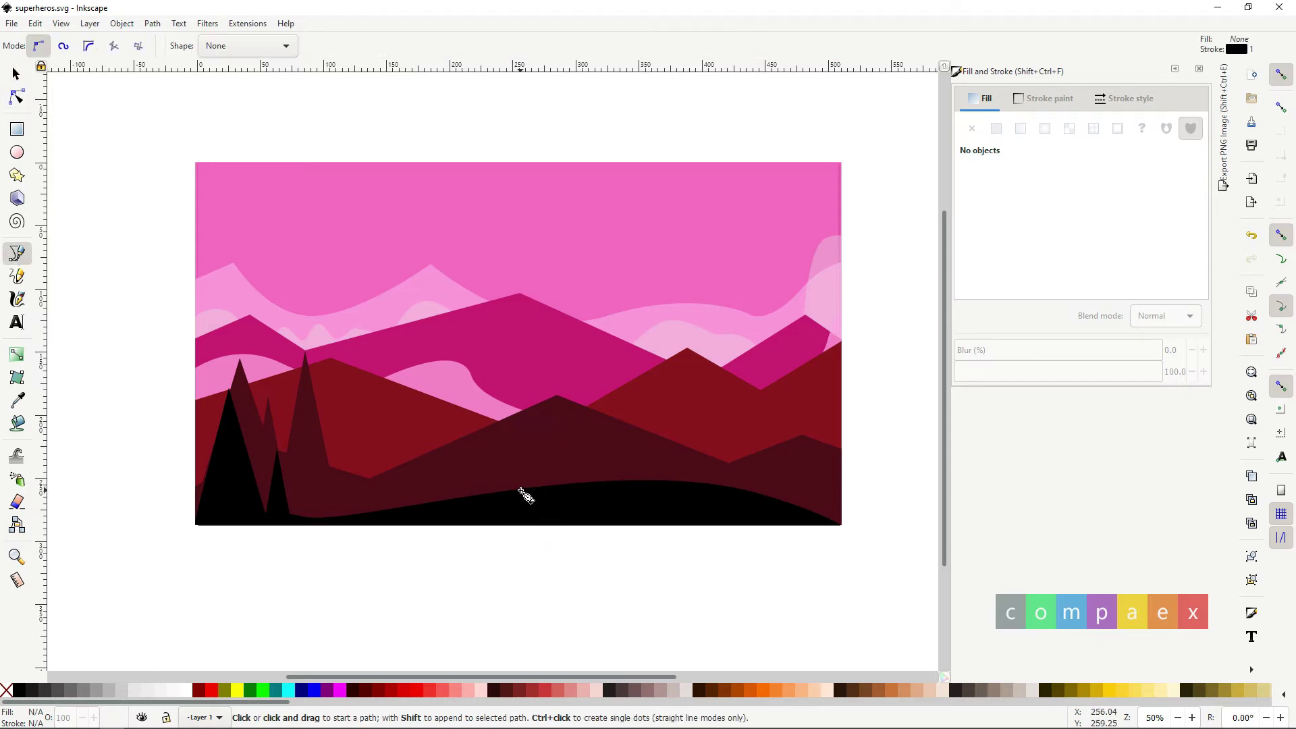
{"action": "left_click", "coordinate": [520, 490]}
{"action": "left_click_drag", "start_coordinate": [531, 450], "coordinate": [549, 436]}
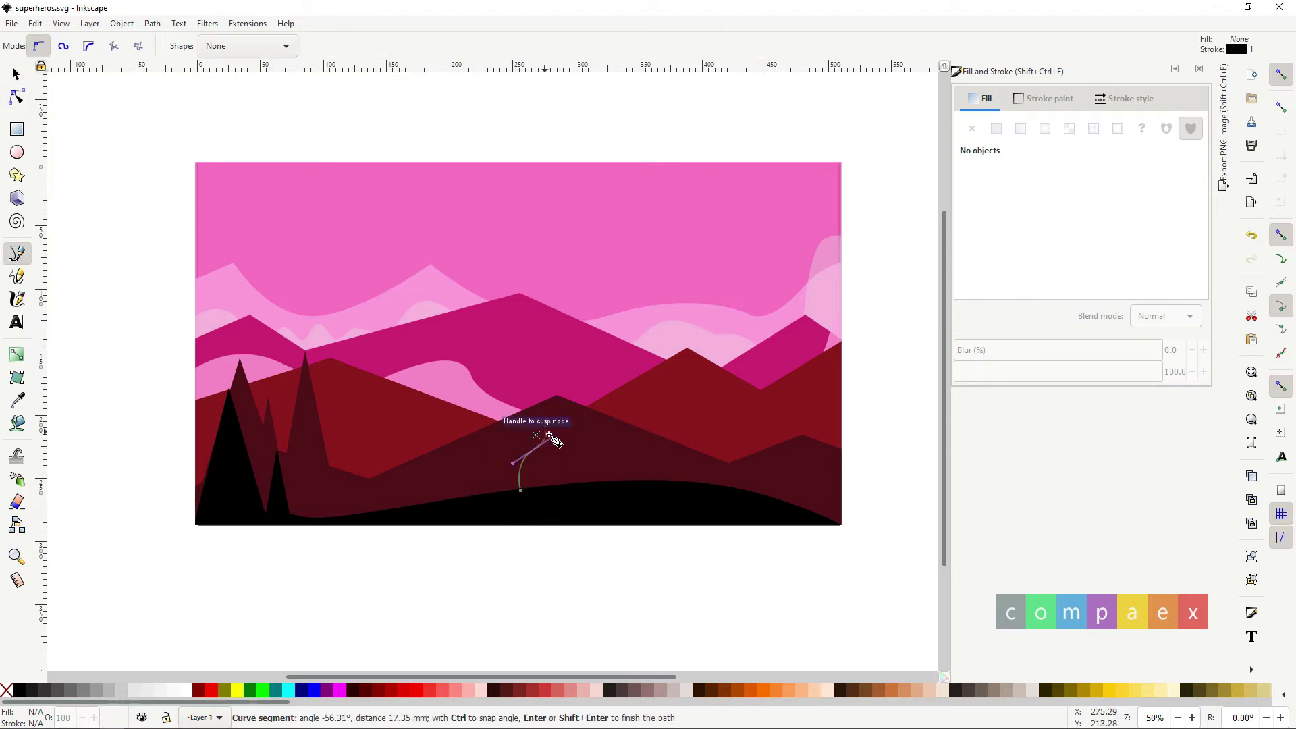
{"action": "left_click", "coordinate": [553, 438]}
{"action": "left_click_drag", "start_coordinate": [560, 345], "coordinate": [581, 302]}
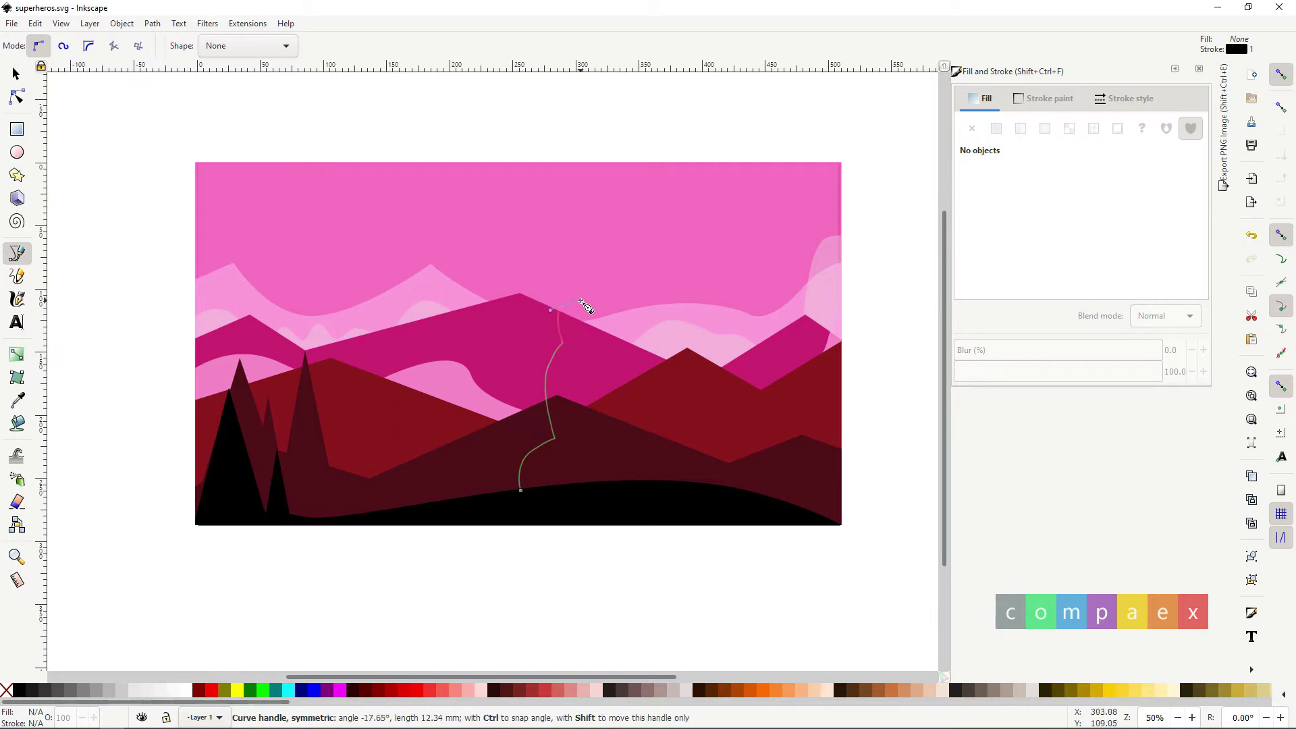
{"action": "left_click", "coordinate": [577, 255]}
{"action": "left_click_drag", "start_coordinate": [529, 214], "coordinate": [528, 173]}
{"action": "mouse_move", "coordinate": [514, 264]}
{"action": "left_mouse_down"}
{"action": "mouse_move", "coordinate": [495, 284]}
{"action": "mouse_move", "coordinate": [498, 364]}
{"action": "mouse_move", "coordinate": [458, 372]}
{"action": "left_mouse_up"}
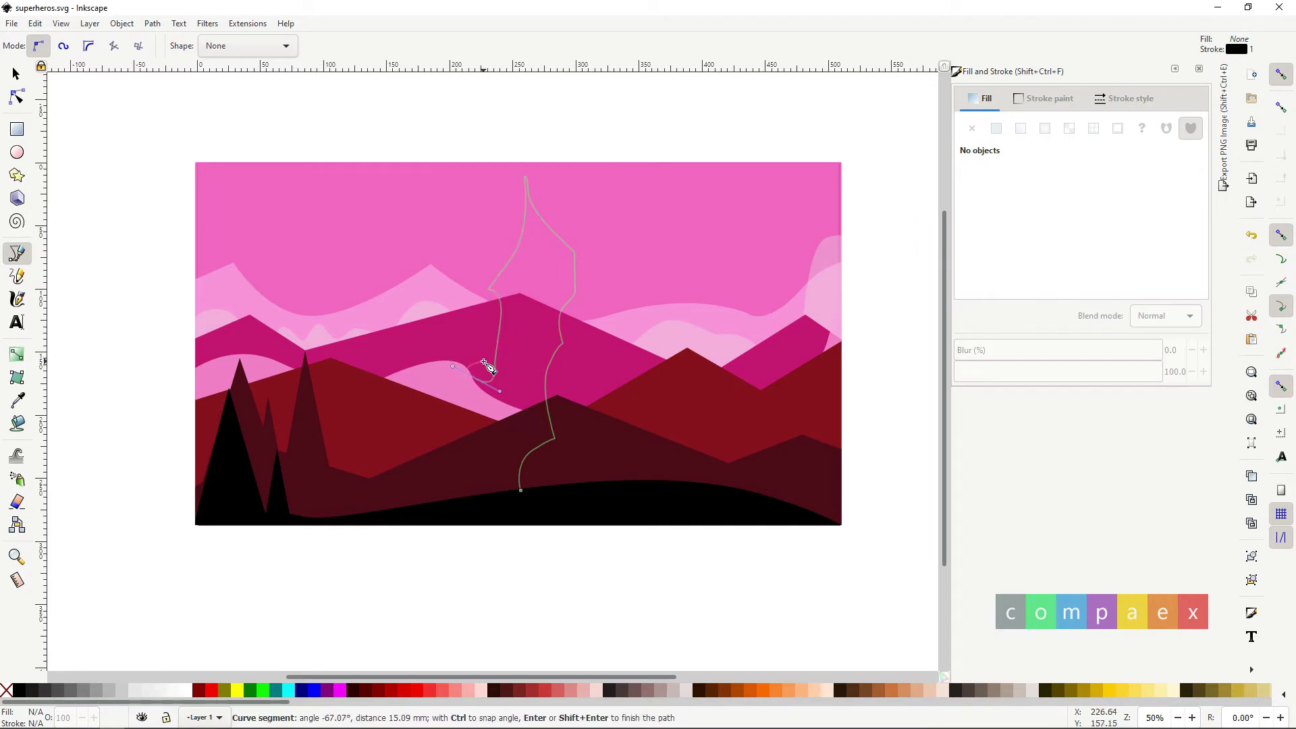
{"action": "left_click_drag", "start_coordinate": [458, 301], "coordinate": [469, 295]}
{"action": "left_click_drag", "start_coordinate": [507, 135], "coordinate": [532, 125]}
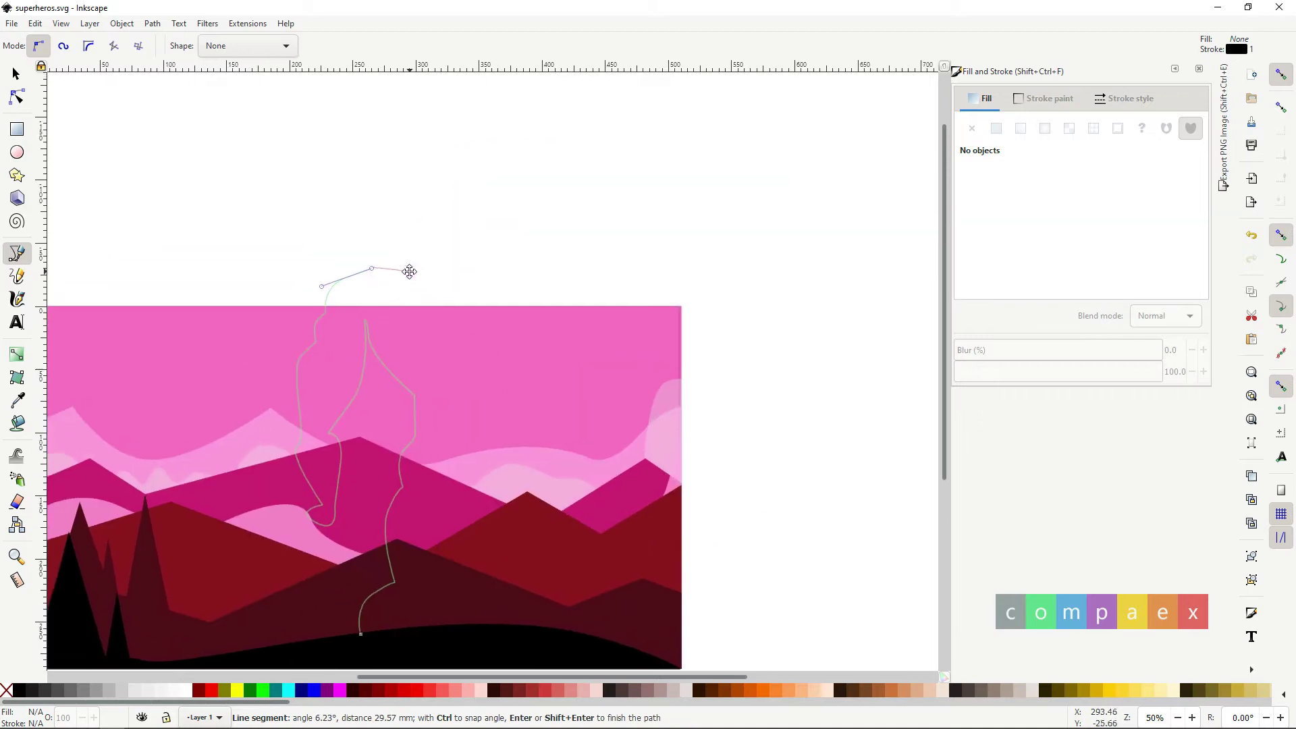
Trace the head and shoulder, then sweep the cape out to the right to its tip.
{"action": "scroll", "coordinate": [472, 202], "scroll_direction": "up", "scroll_amount": 5}
{"action": "scroll", "coordinate": [472, 202], "scroll_direction": "right", "scroll_amount": 5}
{"action": "mouse_move", "coordinate": [455, 244]}
{"action": "left_mouse_down"}
{"action": "mouse_move", "coordinate": [463, 188]}
{"action": "mouse_move", "coordinate": [493, 145]}
{"action": "mouse_move", "coordinate": [521, 194]}
{"action": "mouse_move", "coordinate": [508, 245]}
{"action": "left_mouse_up"}
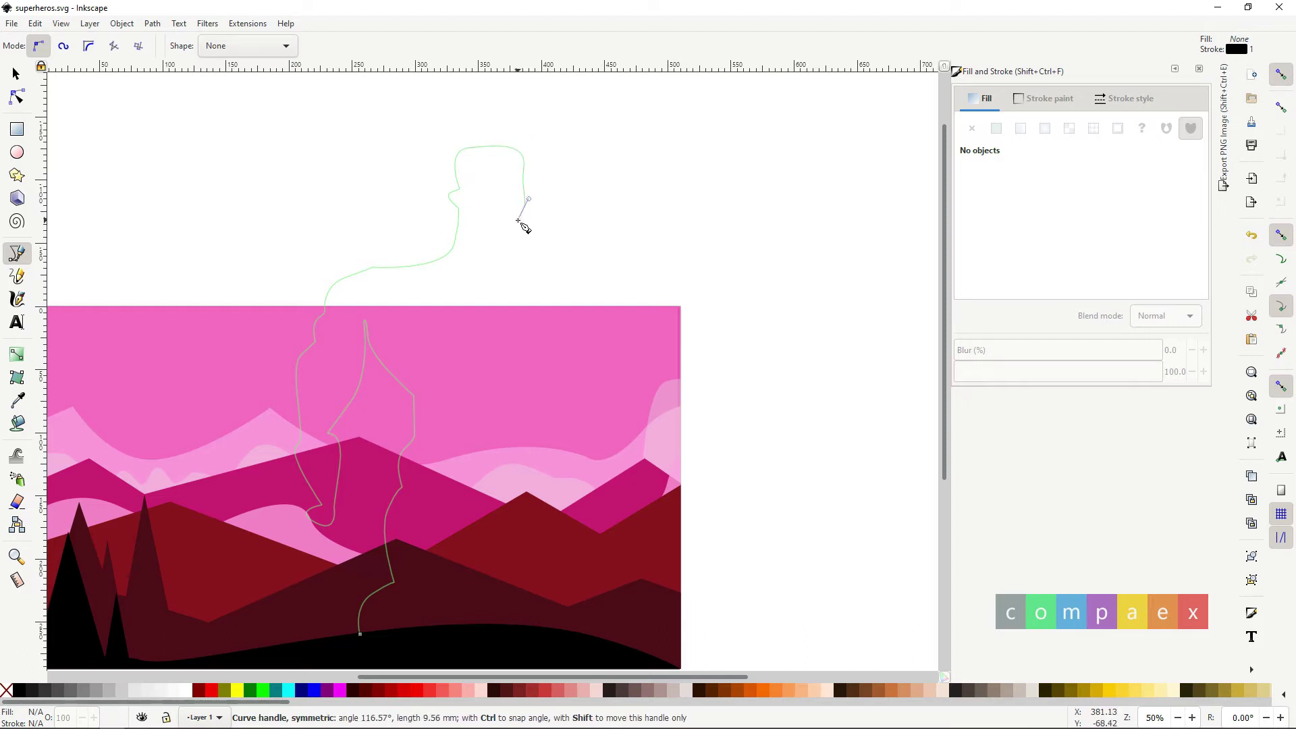
{"action": "scroll", "coordinate": [694, 259], "scroll_direction": "down", "scroll_amount": 1}
{"action": "left_click_drag", "start_coordinate": [688, 263], "coordinate": [712, 291]}
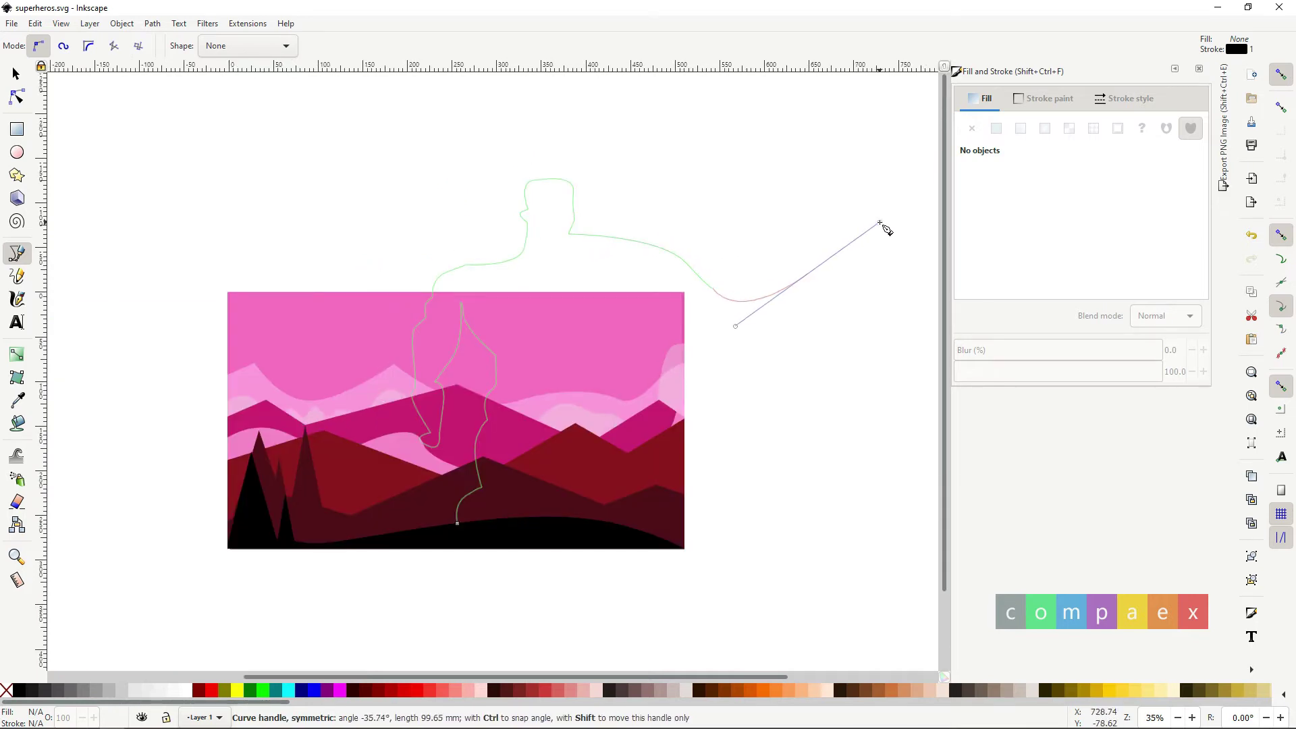
{"action": "scroll", "coordinate": [830, 237], "scroll_direction": "right", "scroll_amount": 2}
{"action": "scroll", "coordinate": [830, 236], "scroll_direction": "up", "scroll_amount": 1}
{"action": "scroll", "coordinate": [742, 256], "scroll_direction": "right", "scroll_amount": 8}
{"action": "scroll", "coordinate": [742, 256], "scroll_direction": "up", "scroll_amount": 2}
{"action": "mouse_move", "coordinate": [679, 251]}
{"action": "left_mouse_down"}
{"action": "mouse_move", "coordinate": [687, 231]}
{"action": "mouse_move", "coordinate": [687, 279]}
{"action": "left_mouse_up"}
{"action": "left_click", "coordinate": [714, 188]}
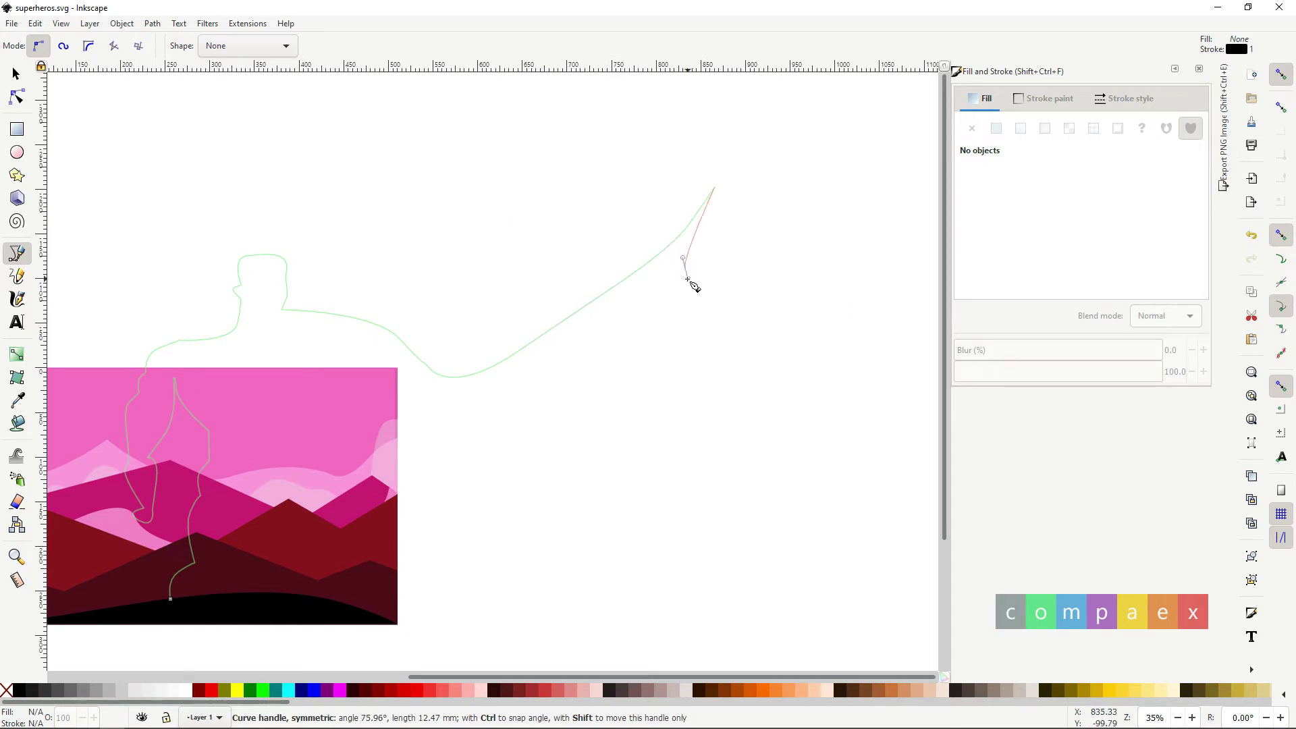
{"action": "left_click_drag", "start_coordinate": [721, 324], "coordinate": [721, 388]}
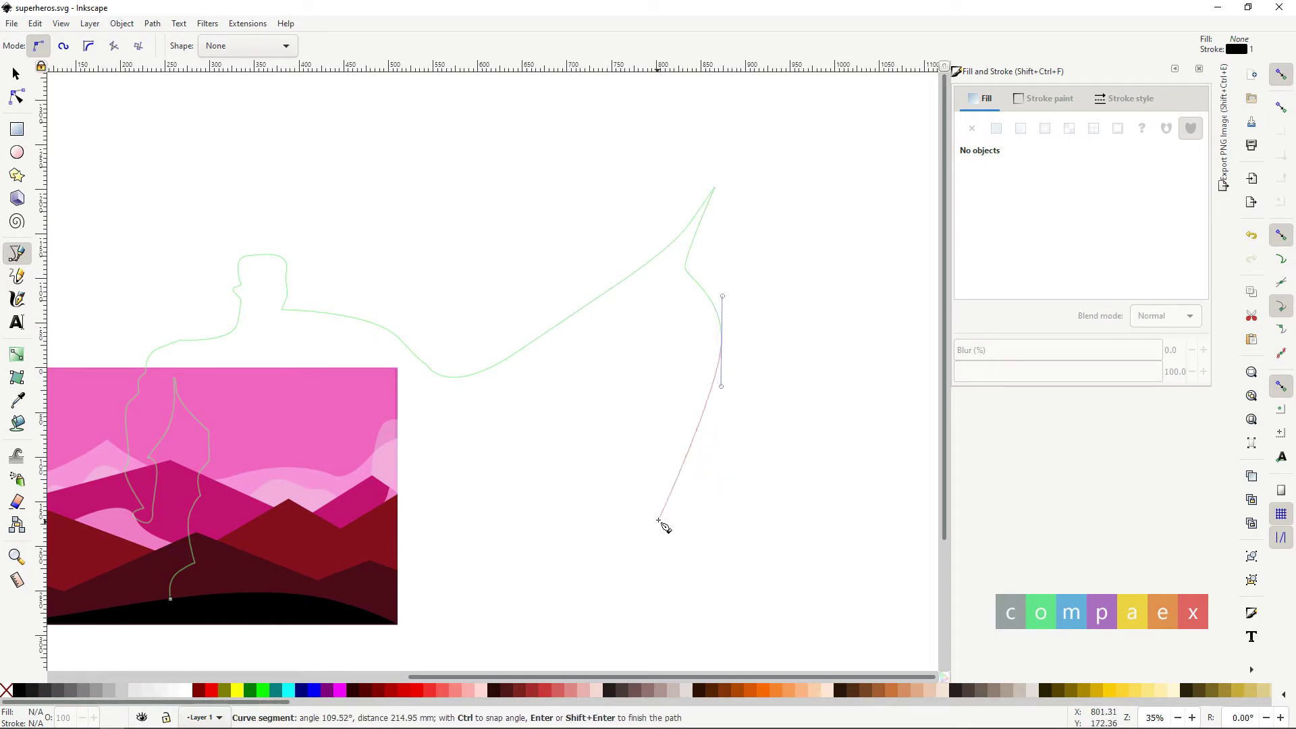
Bring the cape's lower edge back to the hand, then trace the arm, side and legs.
{"action": "left_click_drag", "start_coordinate": [631, 576], "coordinate": [449, 523]}
{"action": "left_click_drag", "start_coordinate": [364, 464], "coordinate": [380, 450]}
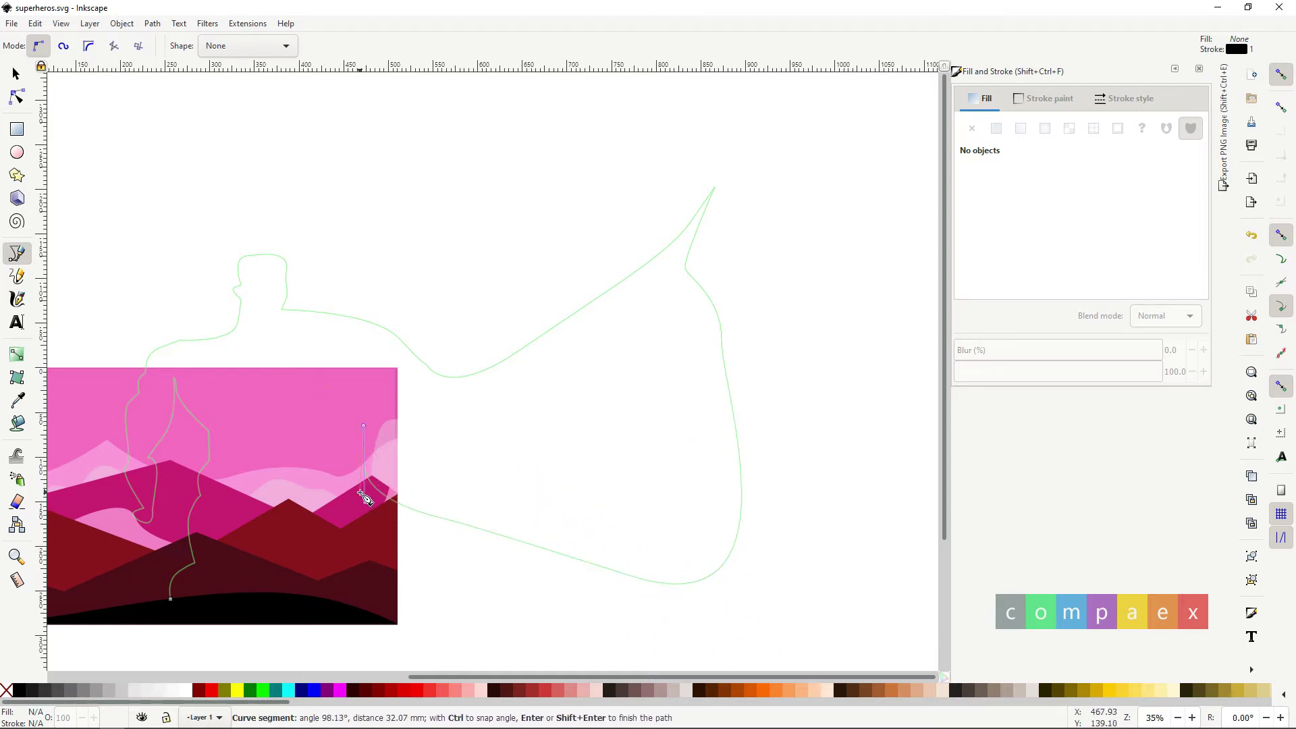
{"action": "left_click_drag", "start_coordinate": [371, 525], "coordinate": [356, 515]}
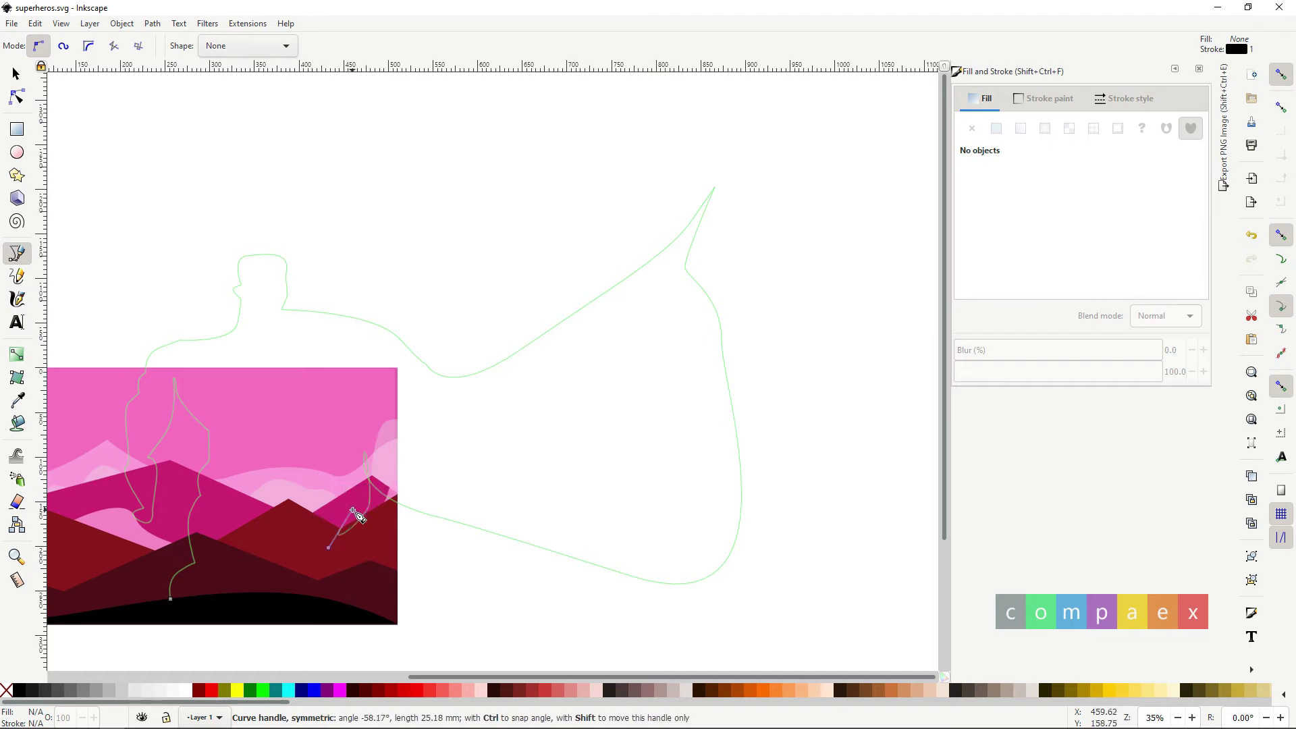
{"action": "left_click_drag", "start_coordinate": [344, 469], "coordinate": [359, 464]}
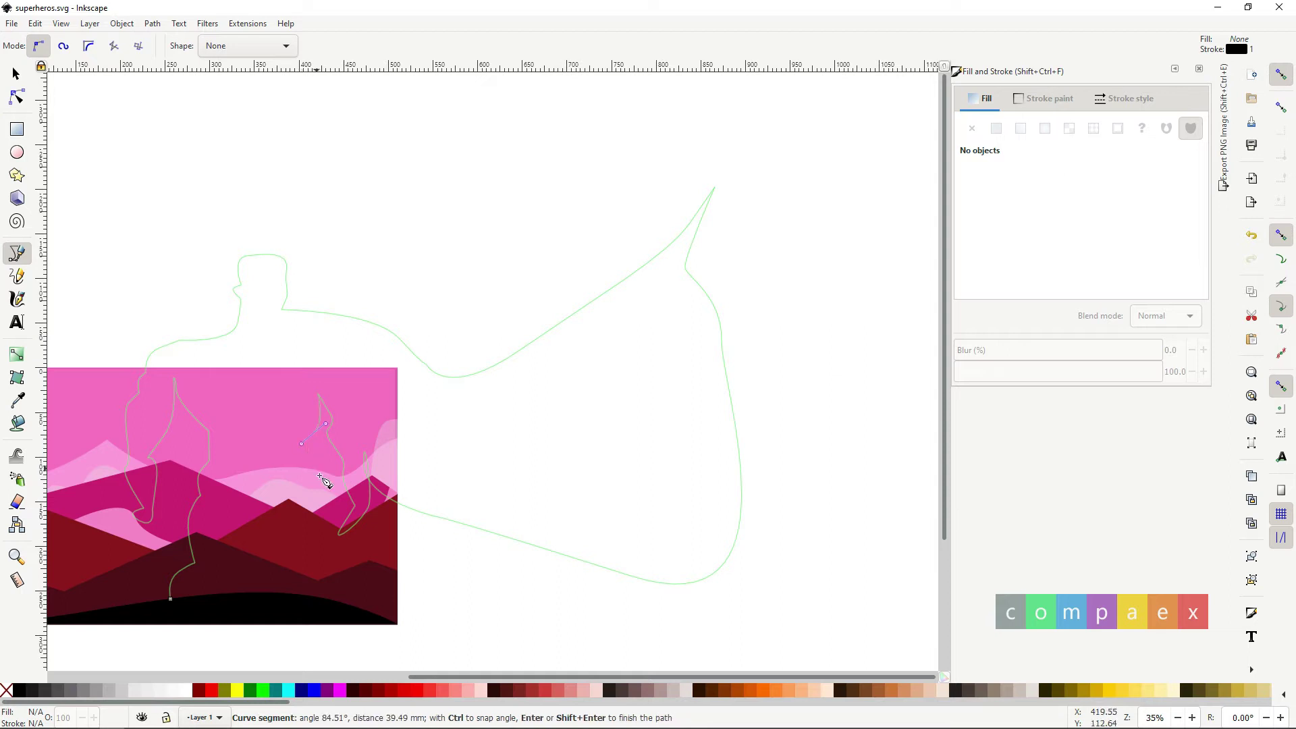
{"action": "mouse_move", "coordinate": [319, 481]}
{"action": "left_mouse_down"}
{"action": "mouse_move", "coordinate": [307, 502]}
{"action": "mouse_move", "coordinate": [314, 576]}
{"action": "mouse_move", "coordinate": [338, 610]}
{"action": "mouse_move", "coordinate": [334, 574]}
{"action": "left_mouse_up"}
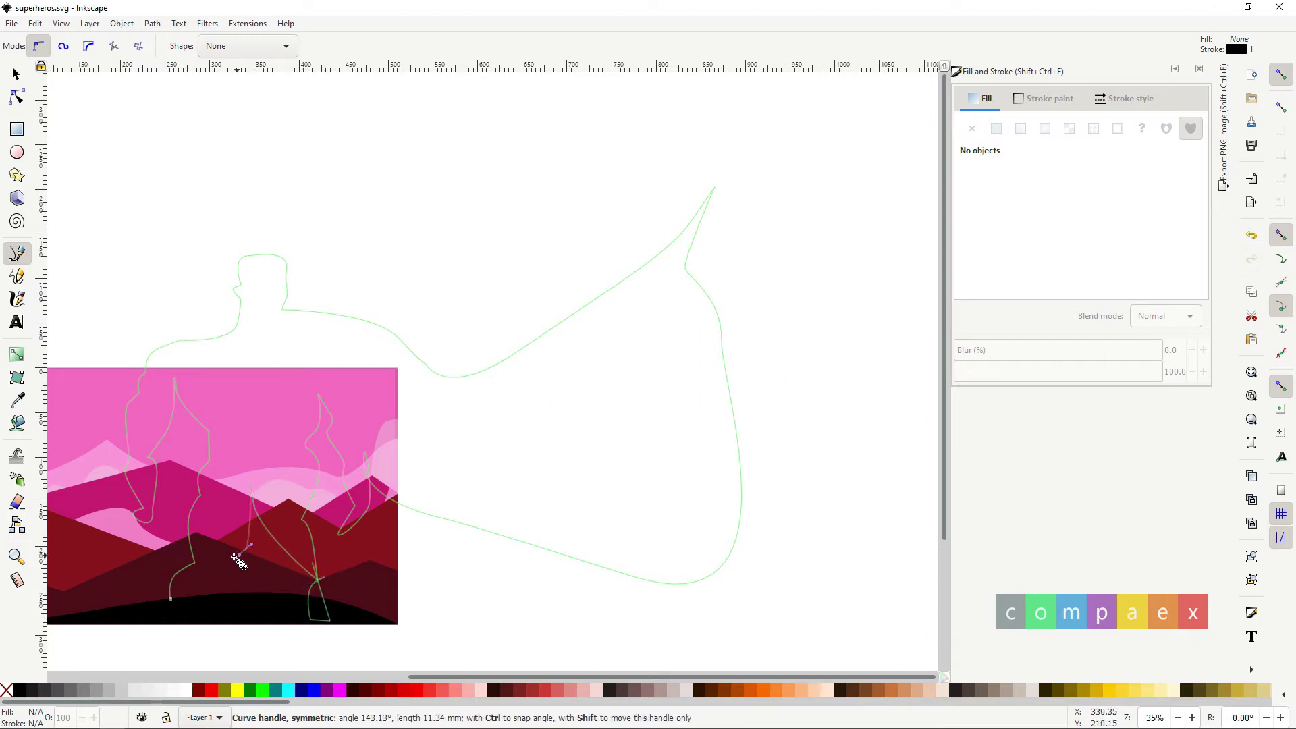
{"action": "left_click_drag", "start_coordinate": [230, 561], "coordinate": [206, 591]}
Close the superhero outline and give it a flat pure black fill.
{"action": "left_click", "coordinate": [170, 598]}
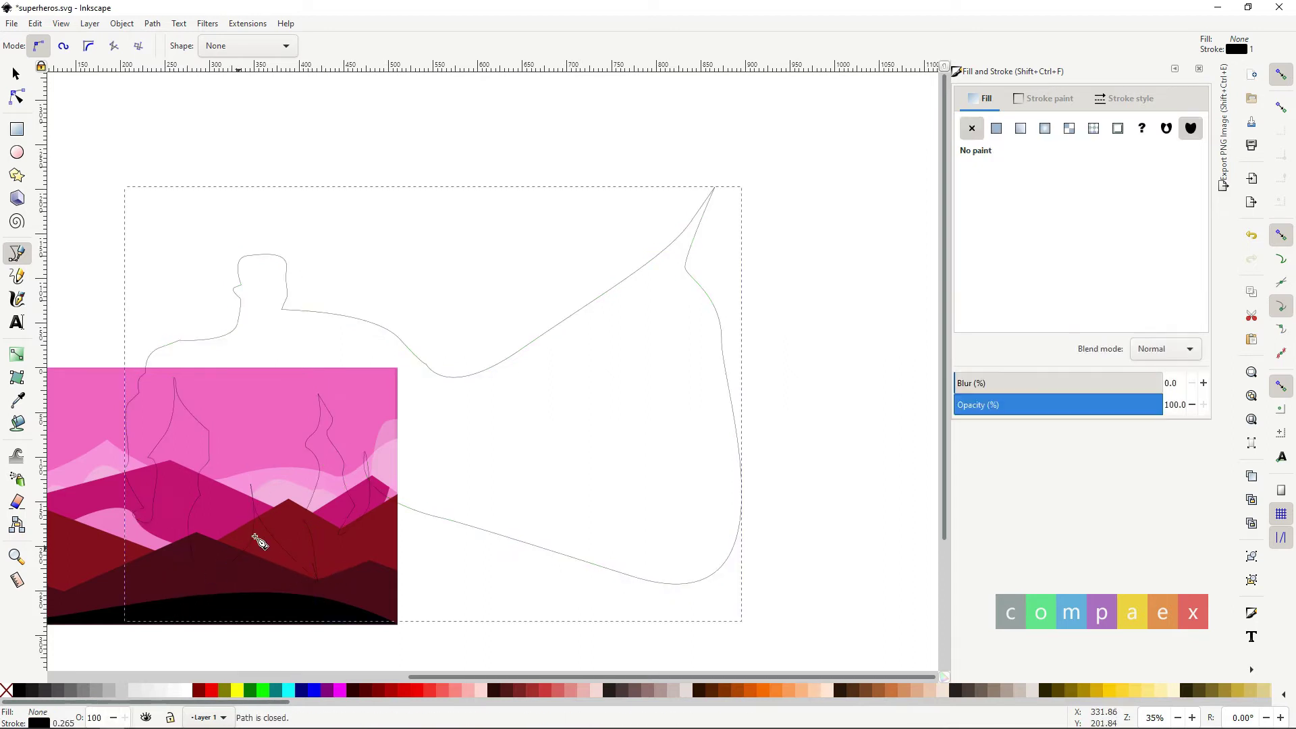
{"action": "left_click", "coordinate": [996, 128]}
{"action": "left_click_drag", "start_coordinate": [1002, 244], "coordinate": [980, 244]}
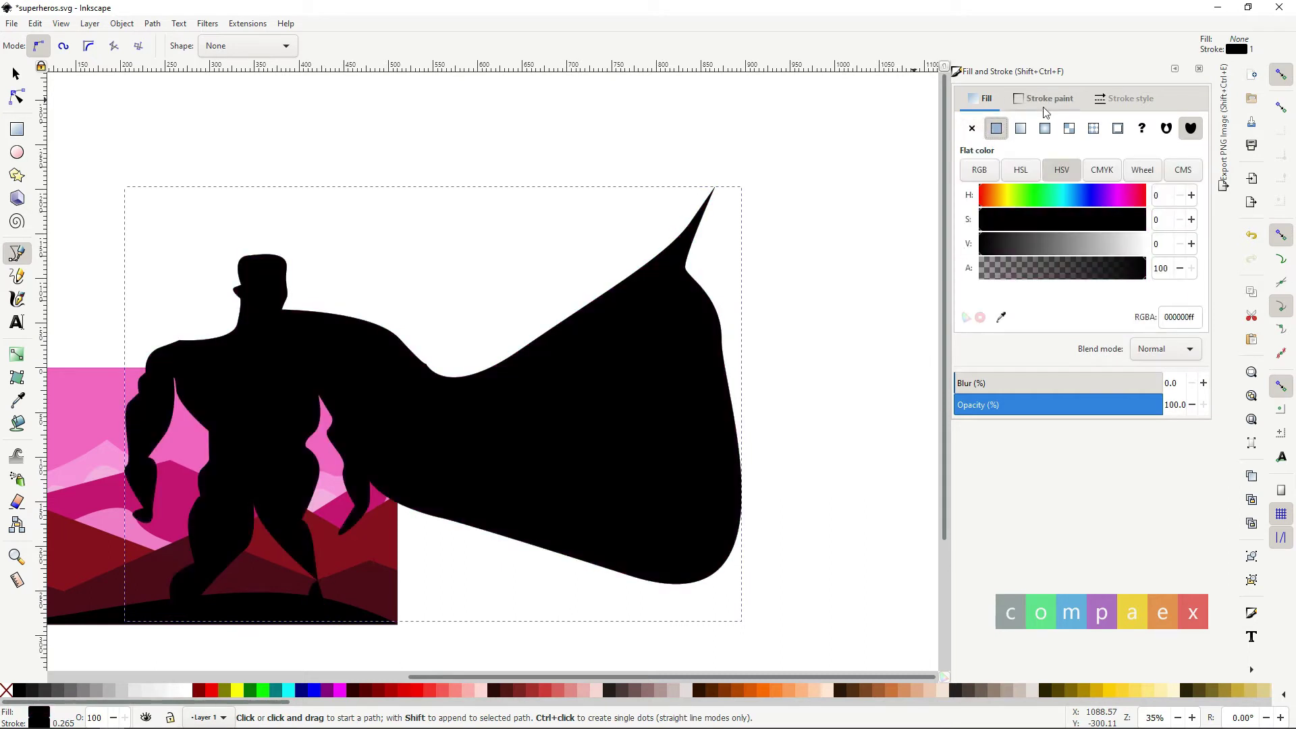
{"action": "left_click", "coordinate": [645, 351]}
{"action": "key", "text": "Escape"}
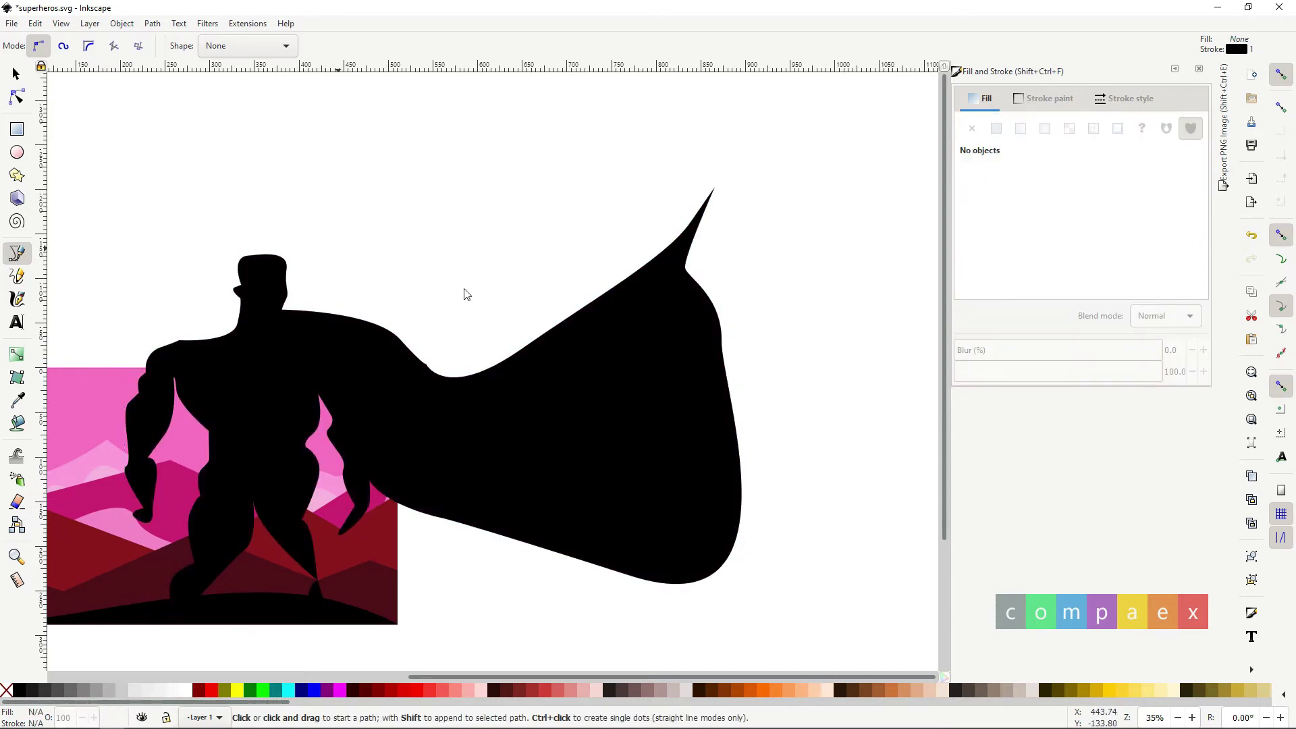
{"action": "key", "text": "s"}
Shrink the black silhouette and move it down onto the pink landscape.
{"action": "left_click_drag", "start_coordinate": [742, 620], "coordinate": [297, 442]}
{"action": "left_click_drag", "start_coordinate": [212, 325], "coordinate": [239, 505]}
{"action": "scroll", "coordinate": [213, 559], "scroll_direction": "up", "scroll_amount": 1}
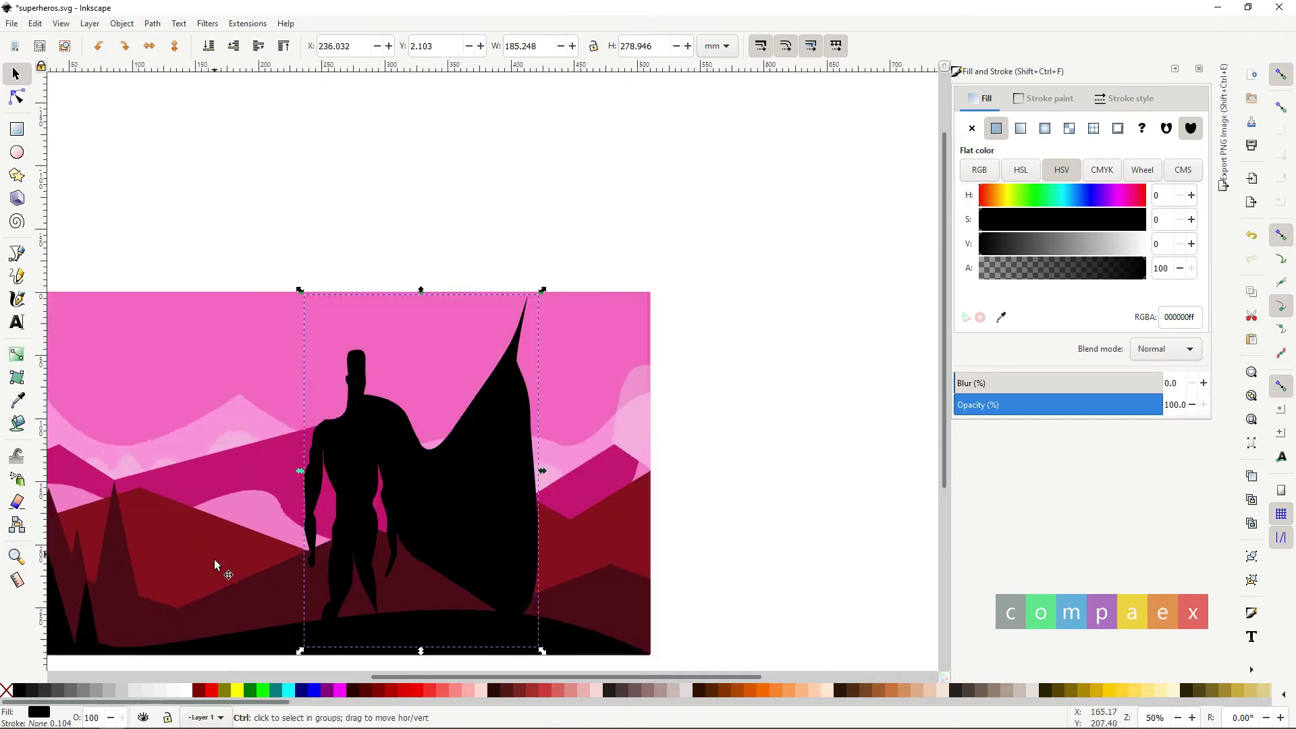
{"action": "scroll", "coordinate": [699, 483], "scroll_direction": "up", "scroll_amount": 2}
{"action": "scroll", "coordinate": [886, 262], "scroll_direction": "down", "scroll_amount": 1}
{"action": "scroll", "coordinate": [716, 387], "scroll_direction": "up", "scroll_amount": 1}
Widen the superhero, shift it right and scale it to fit the hill.
{"action": "left_click_drag", "start_coordinate": [1005, 351], "coordinate": [1115, 354]}
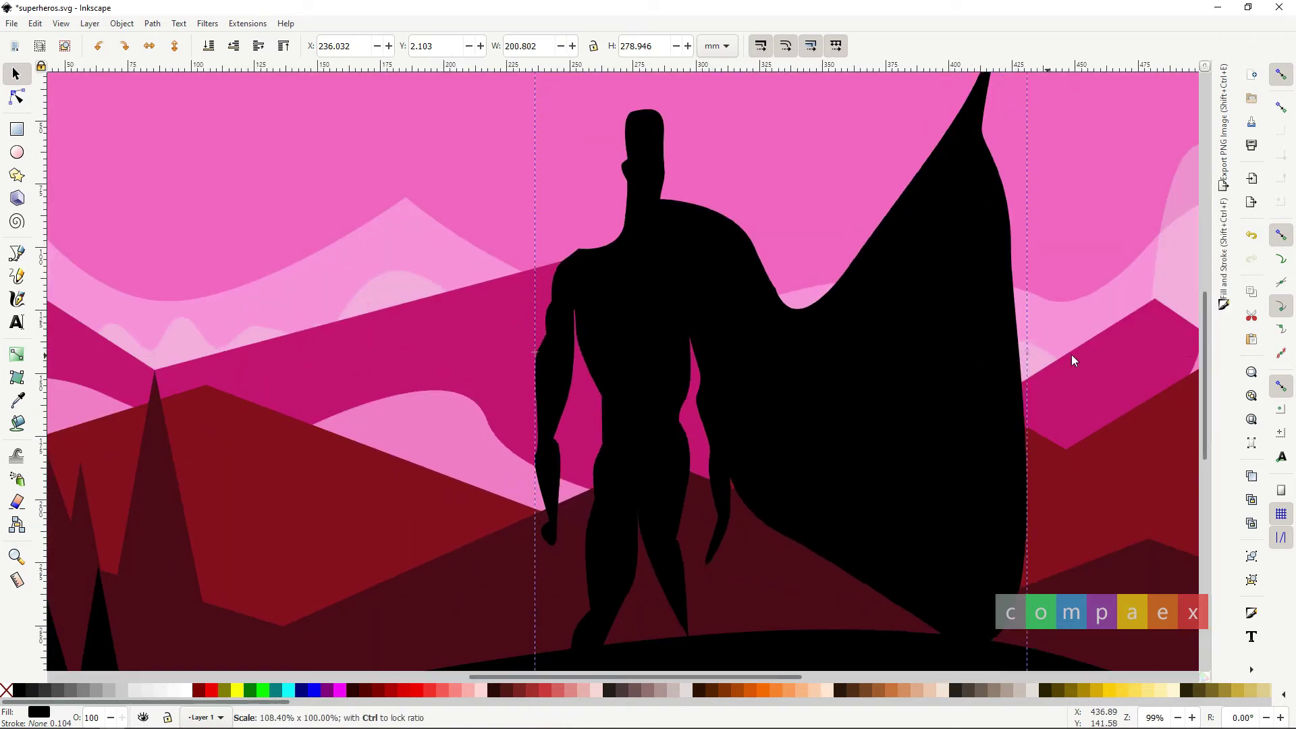
{"action": "scroll", "coordinate": [1071, 354], "scroll_direction": "down", "scroll_amount": 3}
{"action": "scroll", "coordinate": [1006, 363], "scroll_direction": "up", "scroll_amount": 2}
{"action": "left_click_drag", "start_coordinate": [738, 353], "coordinate": [776, 322]}
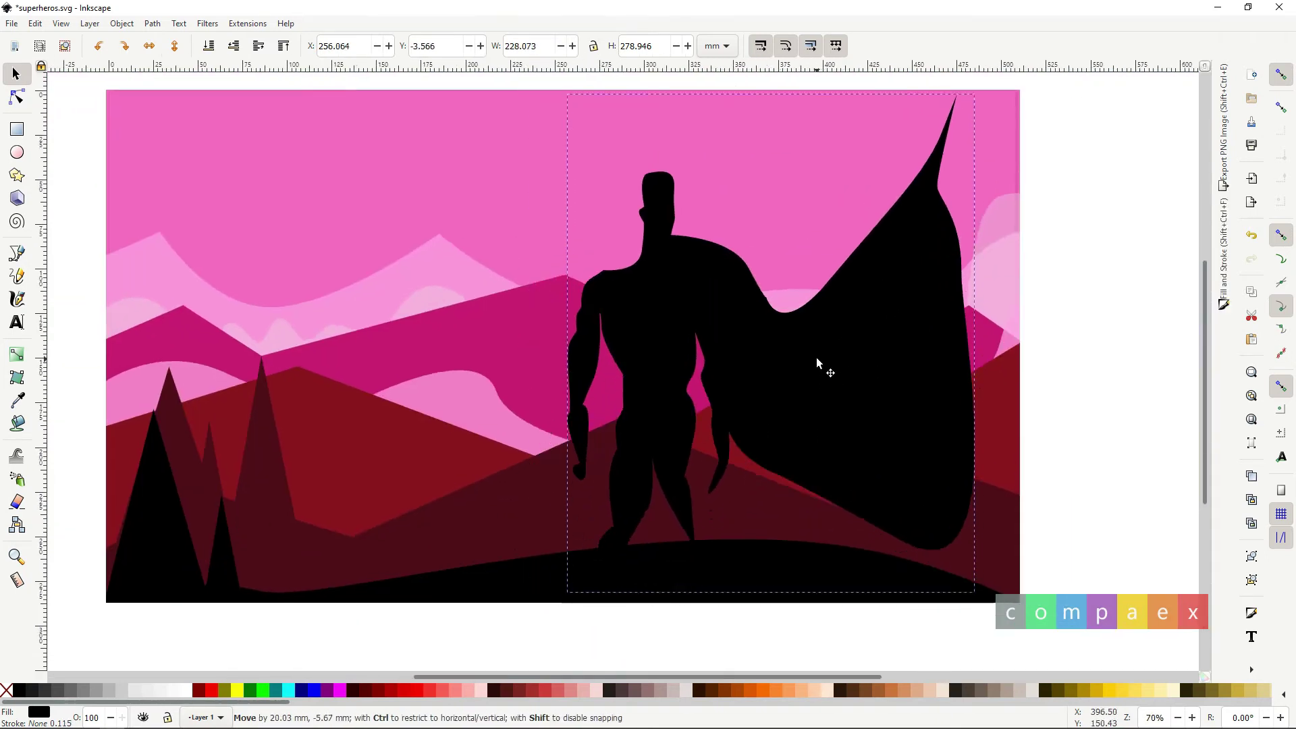
{"action": "scroll", "coordinate": [918, 153], "scroll_direction": "down", "scroll_amount": 1}
{"action": "mouse_move", "coordinate": [953, 121]}
{"action": "left_mouse_down"}
{"action": "mouse_move", "coordinate": [895, 231]}
{"action": "mouse_move", "coordinate": [895, 217]}
{"action": "left_mouse_up"}
{"action": "scroll", "coordinate": [759, 204], "scroll_direction": "up", "scroll_amount": 1}
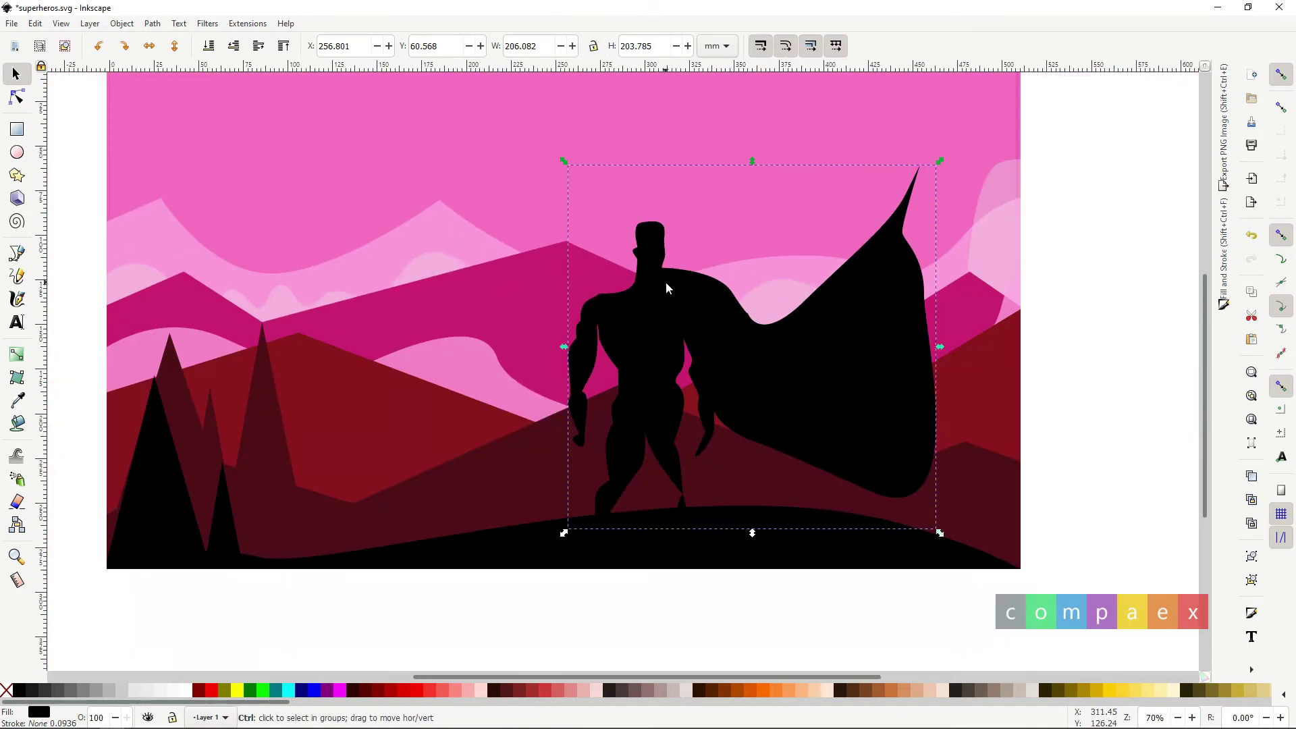
{"action": "left_click_drag", "start_coordinate": [939, 347], "coordinate": [966, 352]}
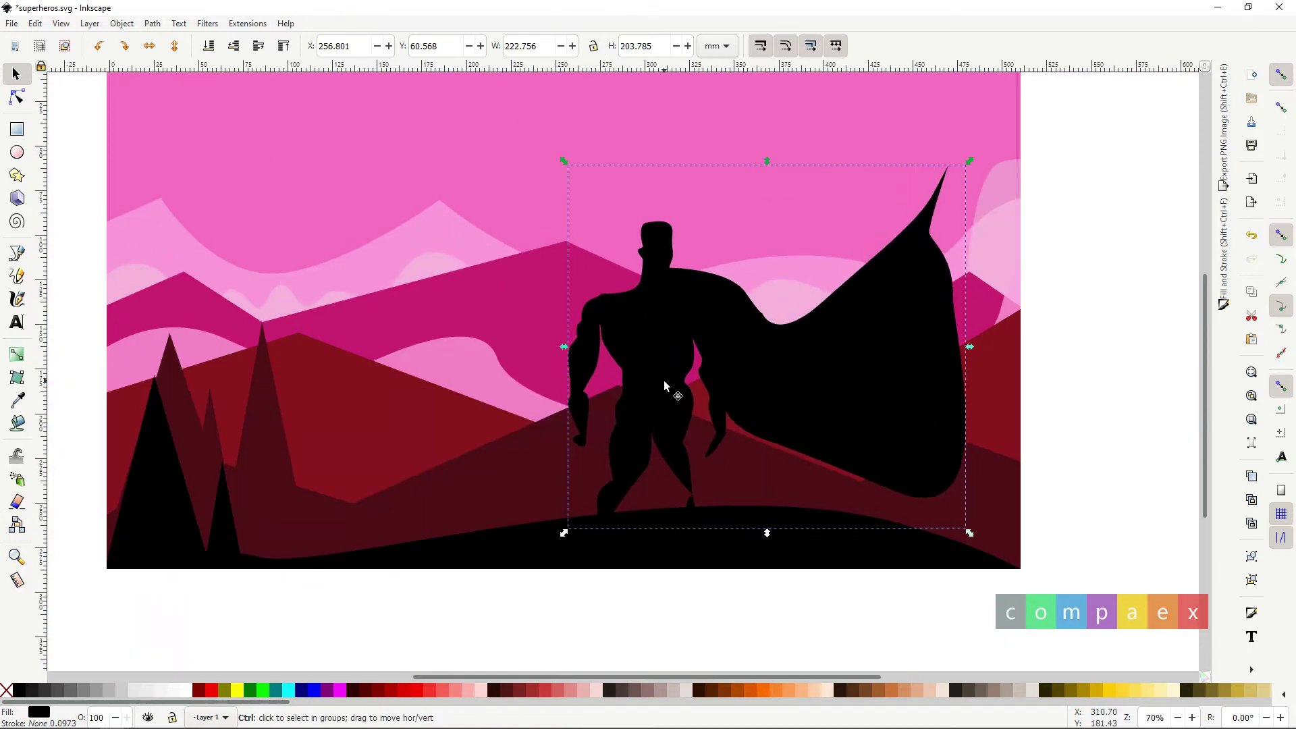
{"action": "scroll", "coordinate": [654, 323], "scroll_direction": "up", "scroll_amount": 2}
{"action": "left_click", "coordinate": [17, 99]}
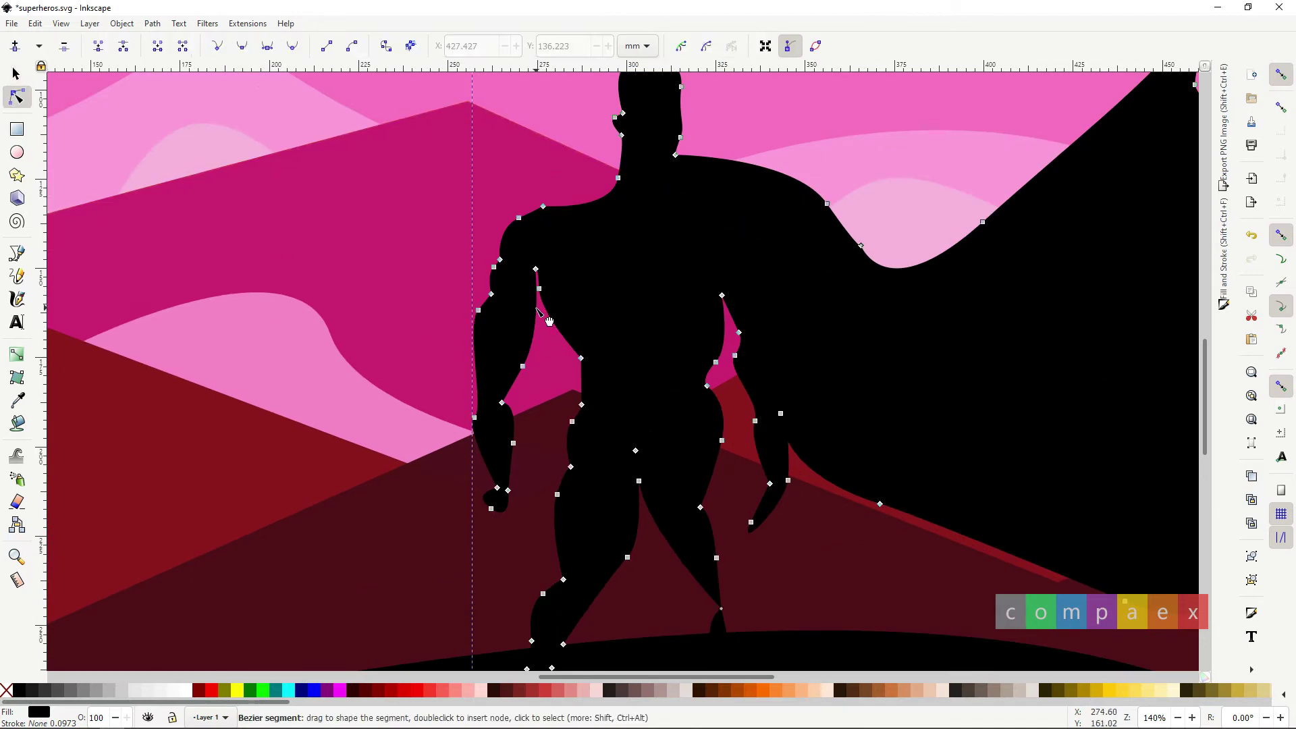
Adjust the inner arm nodes, shift the left arm right and raise the shoulder.
{"action": "left_click_drag", "start_coordinate": [537, 309], "coordinate": [541, 305]}
{"action": "left_click", "coordinate": [536, 270]}
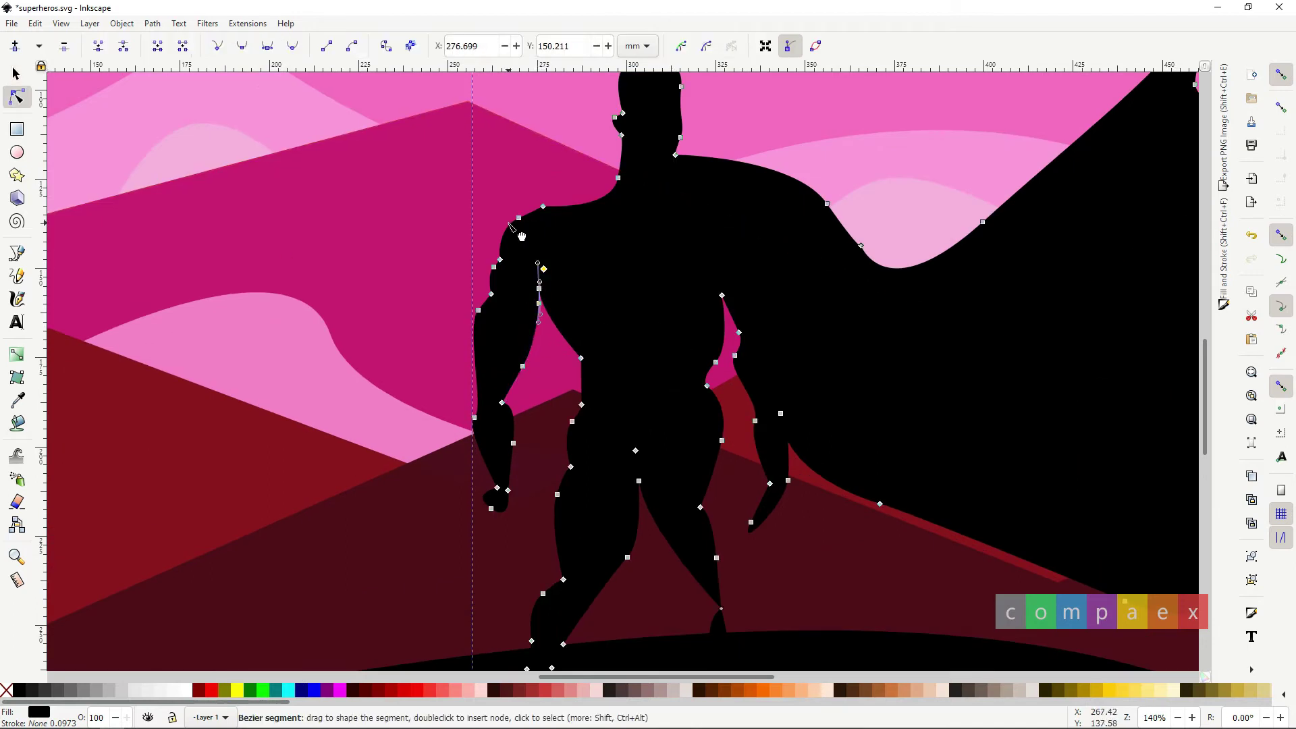
{"action": "left_click_drag", "start_coordinate": [518, 218], "coordinate": [516, 212]}
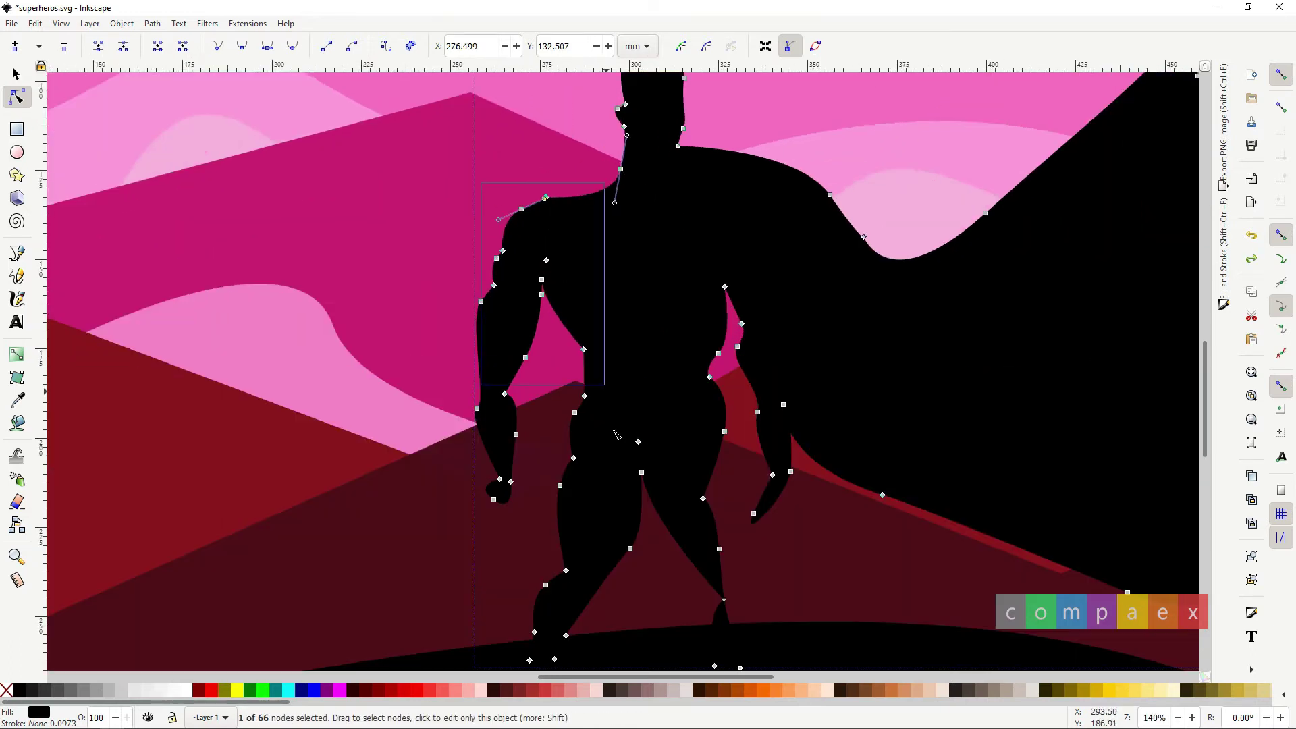
{"action": "scroll", "coordinate": [544, 316], "scroll_direction": "up", "scroll_amount": 3}
{"action": "left_click_drag", "start_coordinate": [466, 176], "coordinate": [628, 548]}
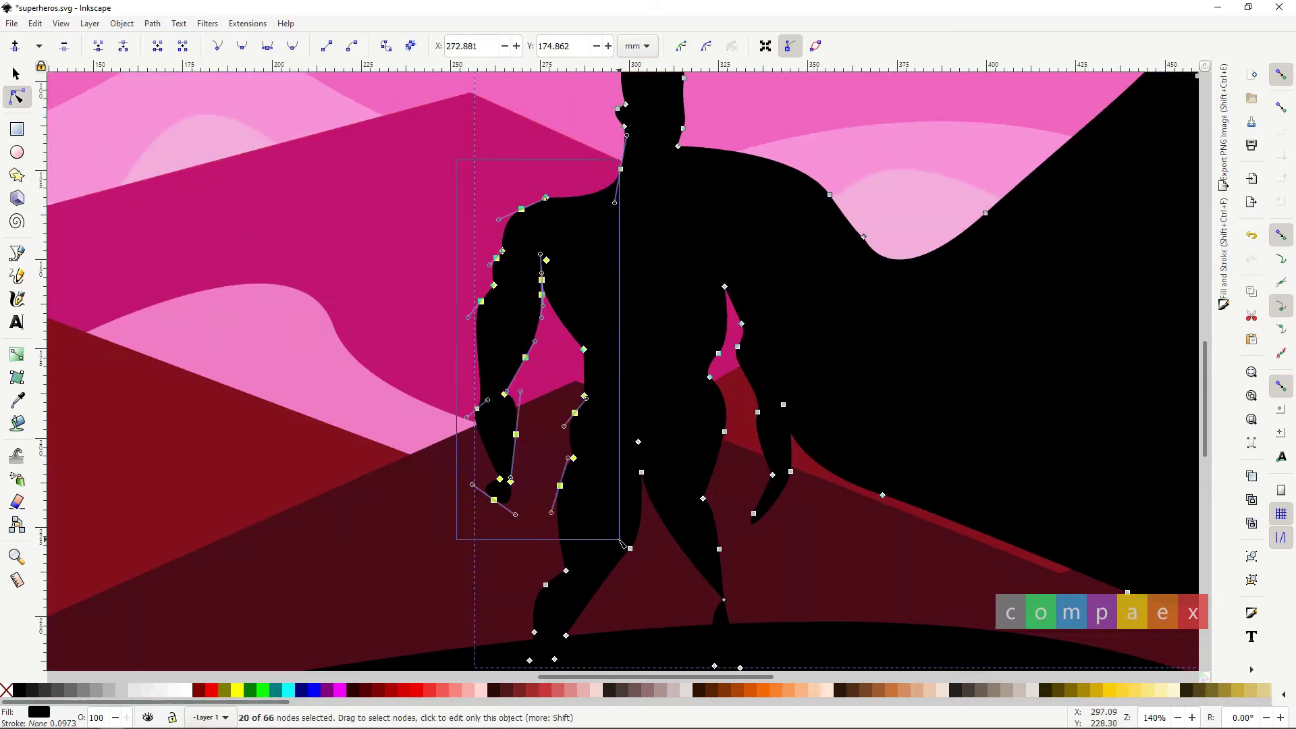
{"action": "key", "text": "Right"}
{"action": "key", "text": "Right"}
{"action": "key", "text": "Right"}
{"action": "key", "text": "Right"}
{"action": "key", "text": "Right"}
{"action": "key", "text": "Right"}
{"action": "key", "text": "Escape"}
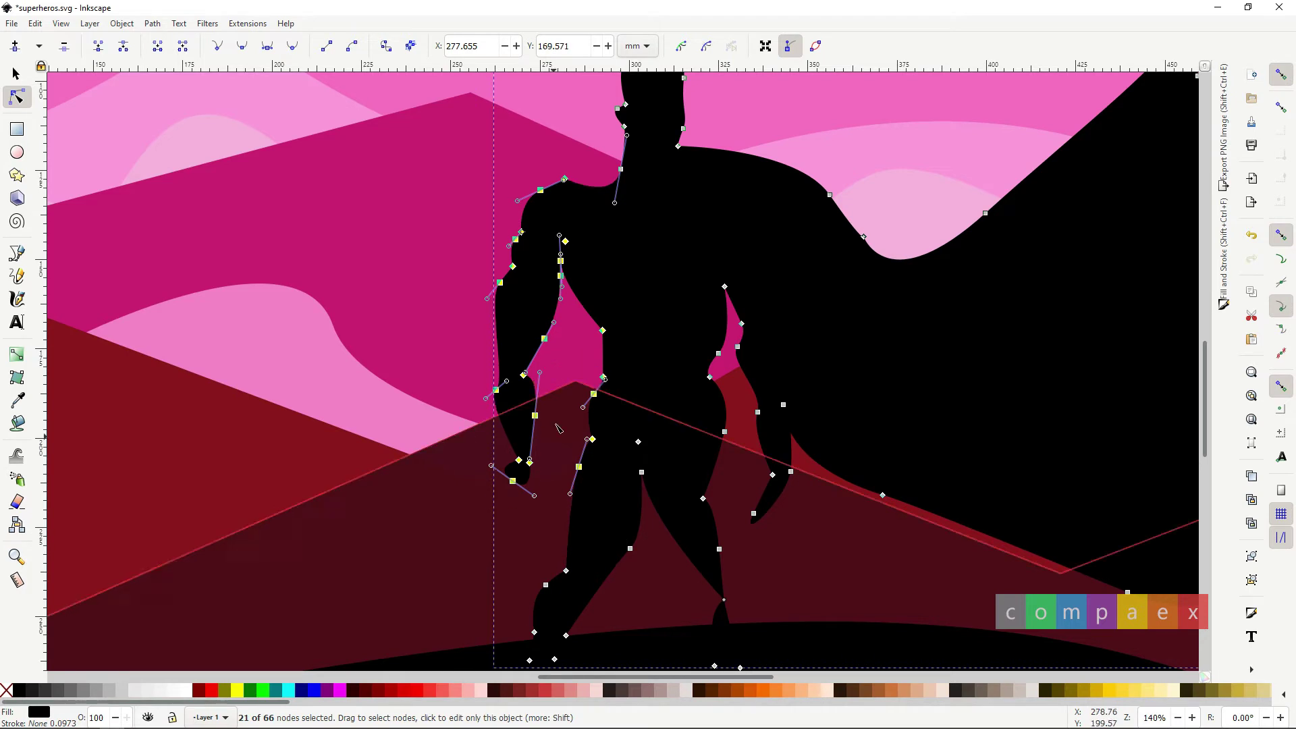
{"action": "left_click_drag", "start_coordinate": [622, 170], "coordinate": [621, 161]}
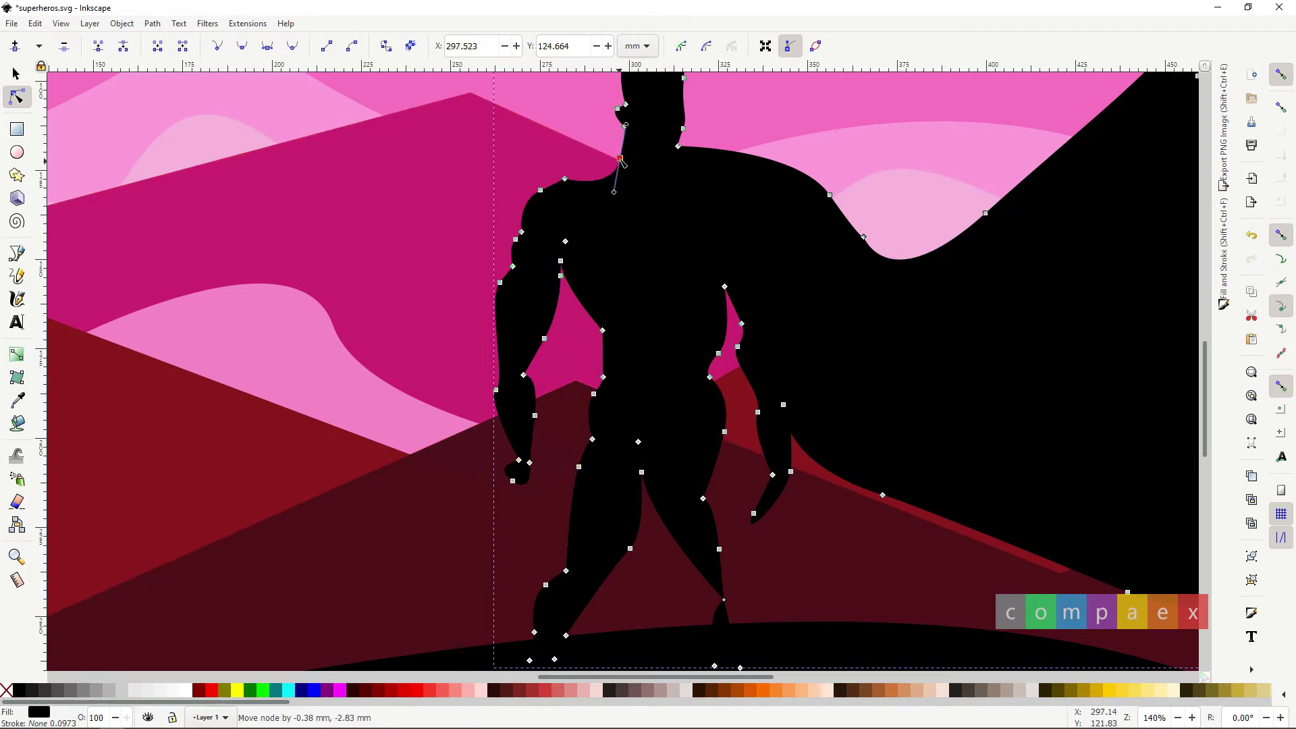
Select hand and arm nodes and raise the armpit corner of the arm gap.
{"action": "left_click", "coordinate": [525, 485]}
{"action": "scroll", "coordinate": [533, 472], "scroll_direction": "up", "scroll_amount": 2}
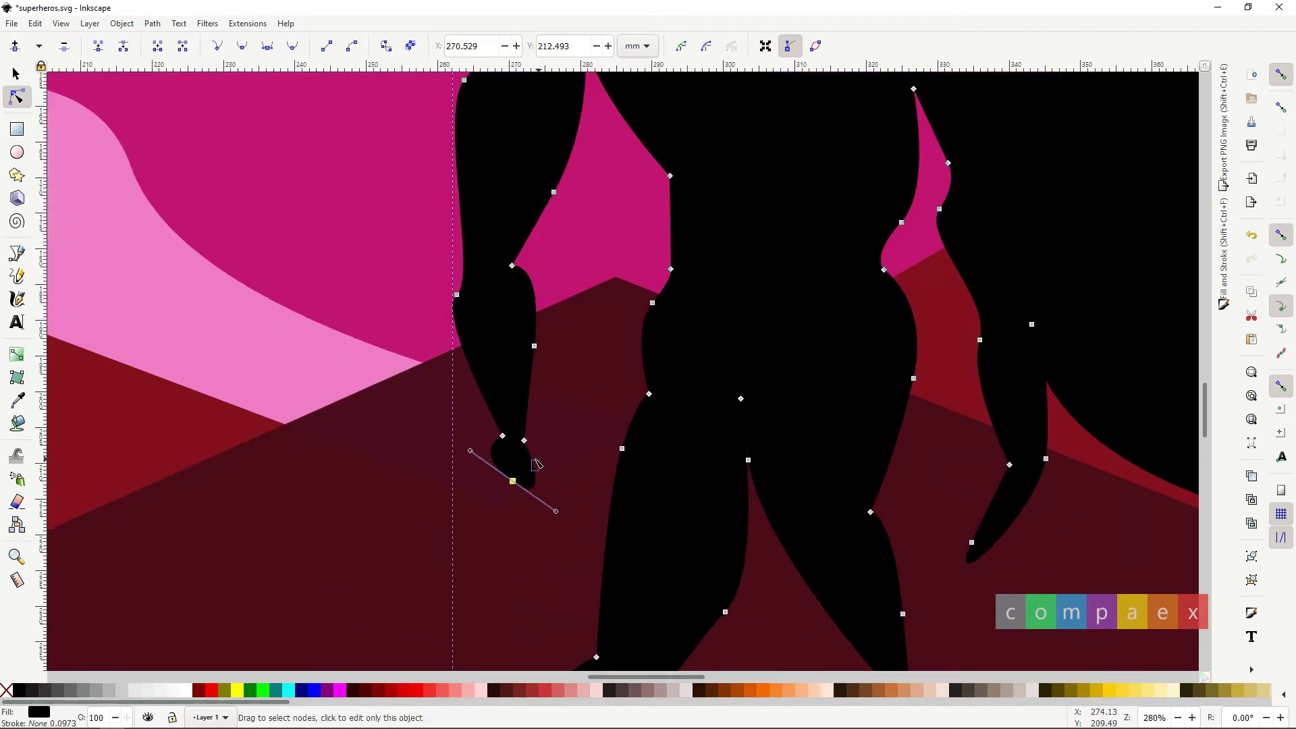
{"action": "left_click", "coordinate": [457, 295]}
{"action": "left_click", "coordinate": [511, 265]}
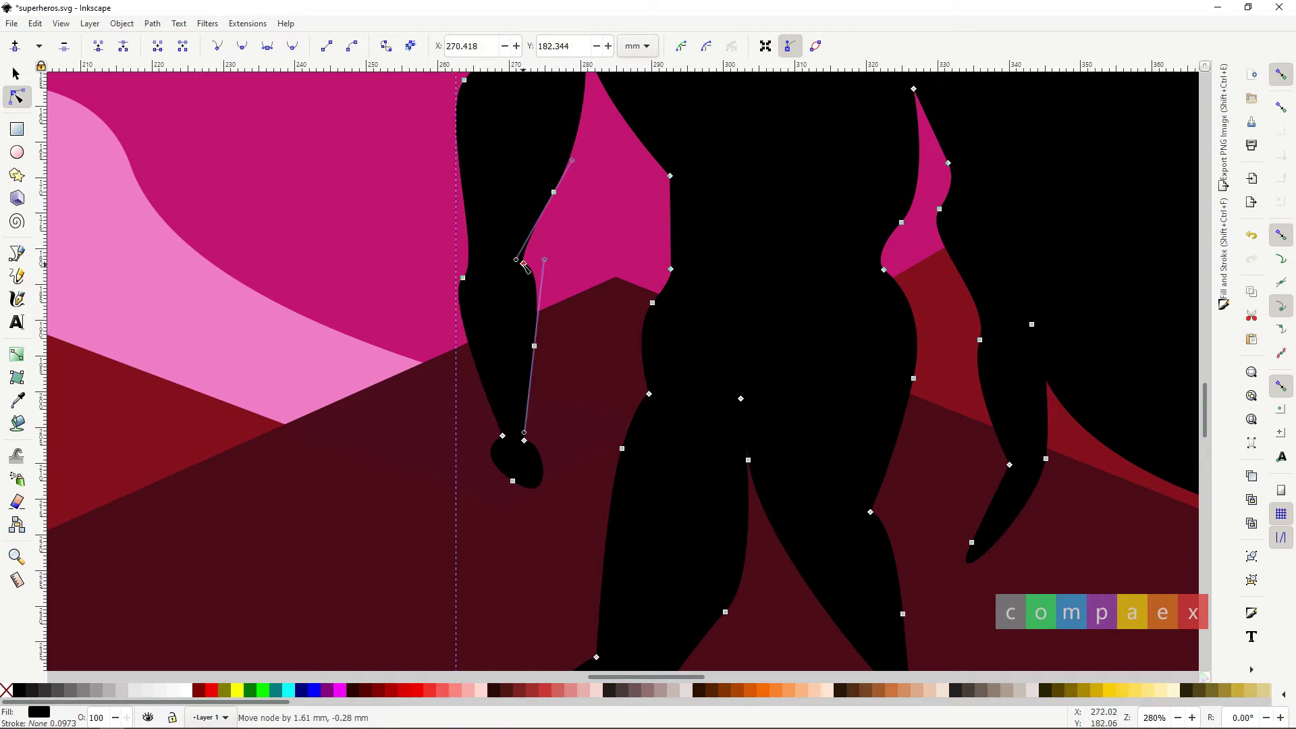
{"action": "scroll", "coordinate": [511, 267], "scroll_direction": "down", "scroll_amount": 3}
{"action": "scroll", "coordinate": [658, 255], "scroll_direction": "up", "scroll_amount": 2}
{"action": "scroll", "coordinate": [658, 255], "scroll_direction": "up", "scroll_amount": 1}
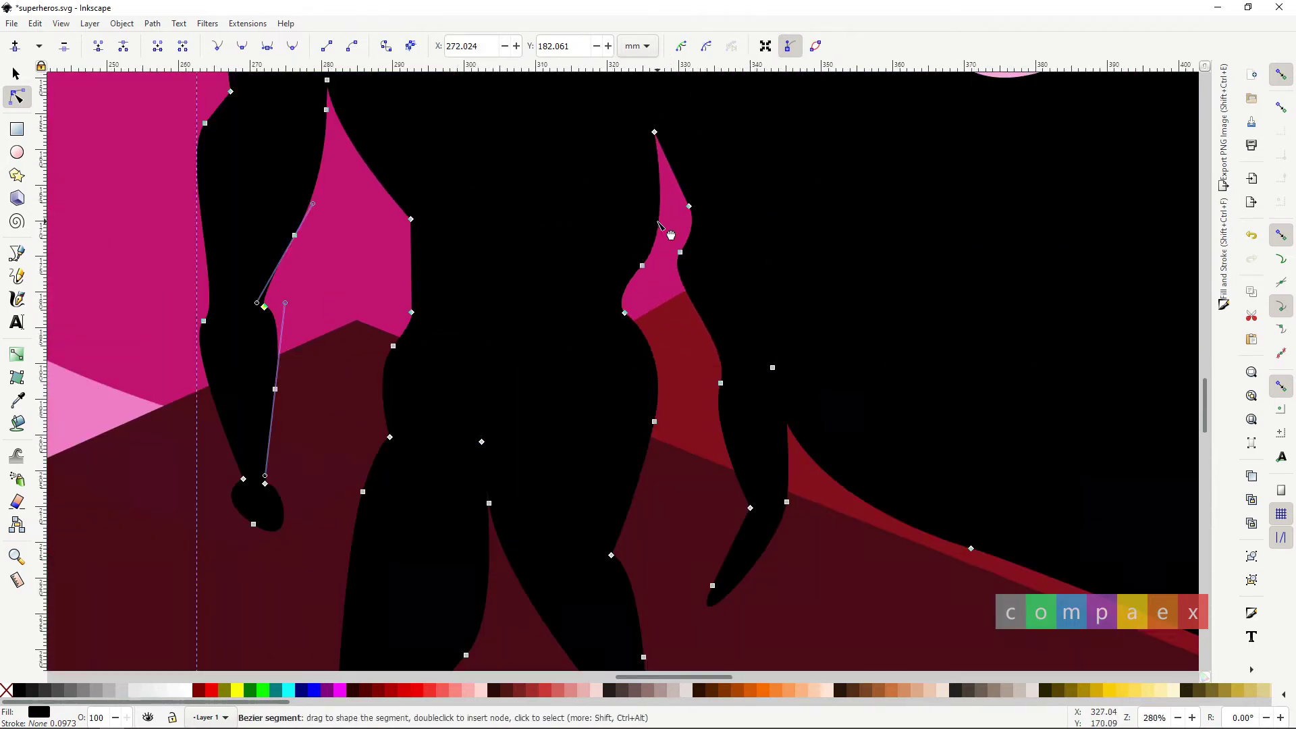
{"action": "left_click", "coordinate": [642, 219]}
{"action": "left_click_drag", "start_coordinate": [645, 198], "coordinate": [636, 201]}
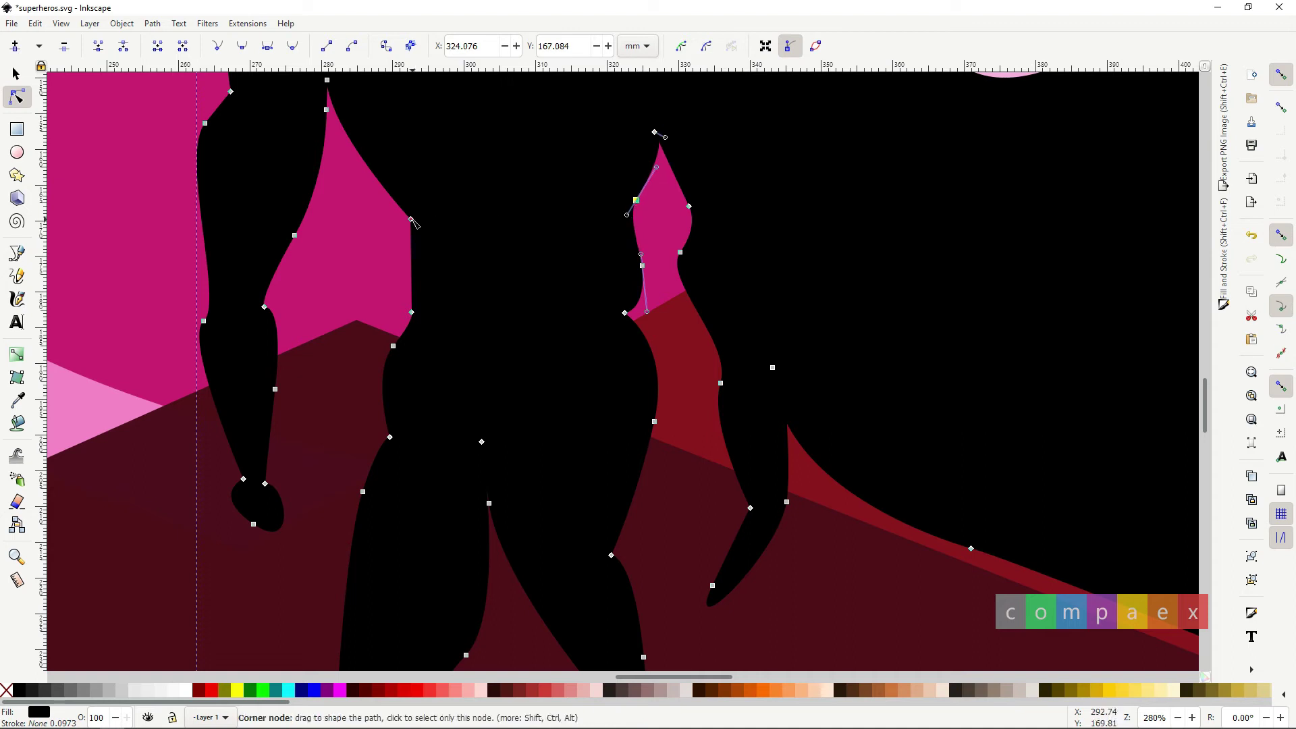
Reshape the gaps between arm, cape and torso, adding nodes on the right edge.
{"action": "left_click_drag", "start_coordinate": [411, 219], "coordinate": [402, 180]}
{"action": "left_click_drag", "start_coordinate": [411, 313], "coordinate": [401, 309]}
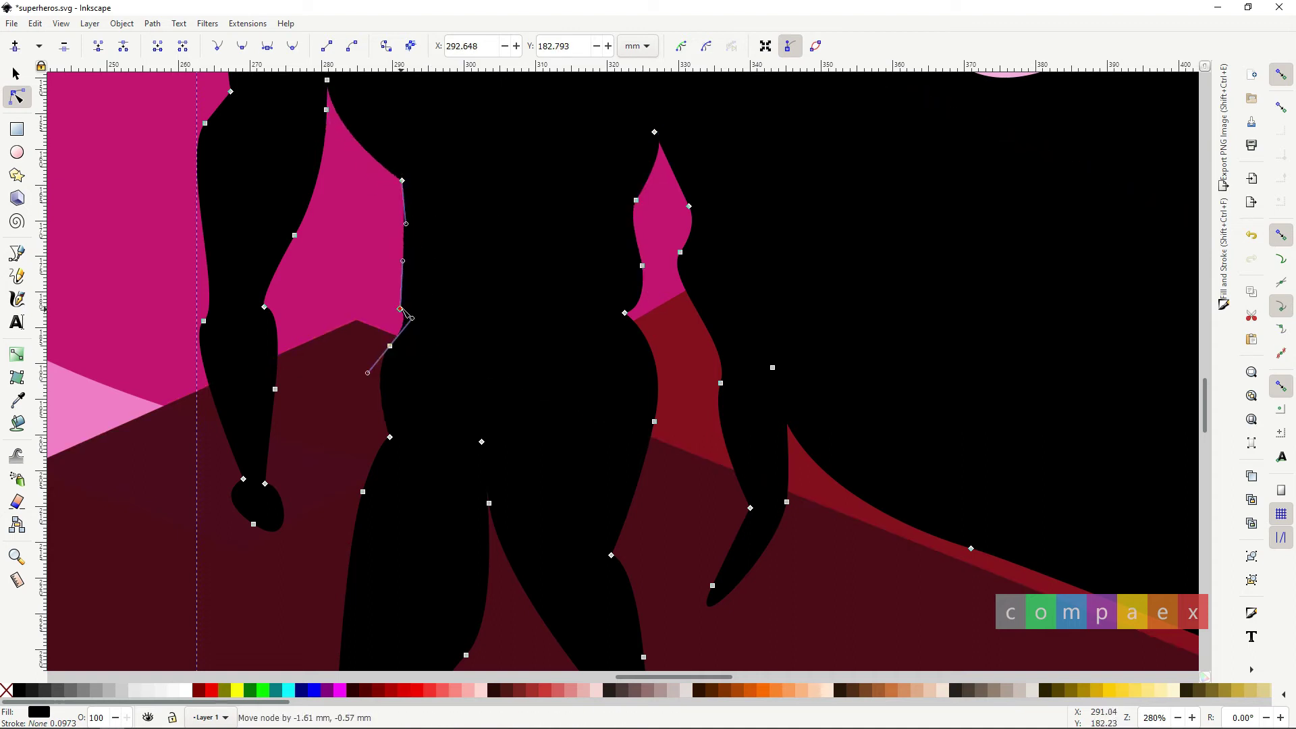
{"action": "left_click_drag", "start_coordinate": [402, 180], "coordinate": [404, 216]}
{"action": "left_click_drag", "start_coordinate": [636, 200], "coordinate": [629, 215]}
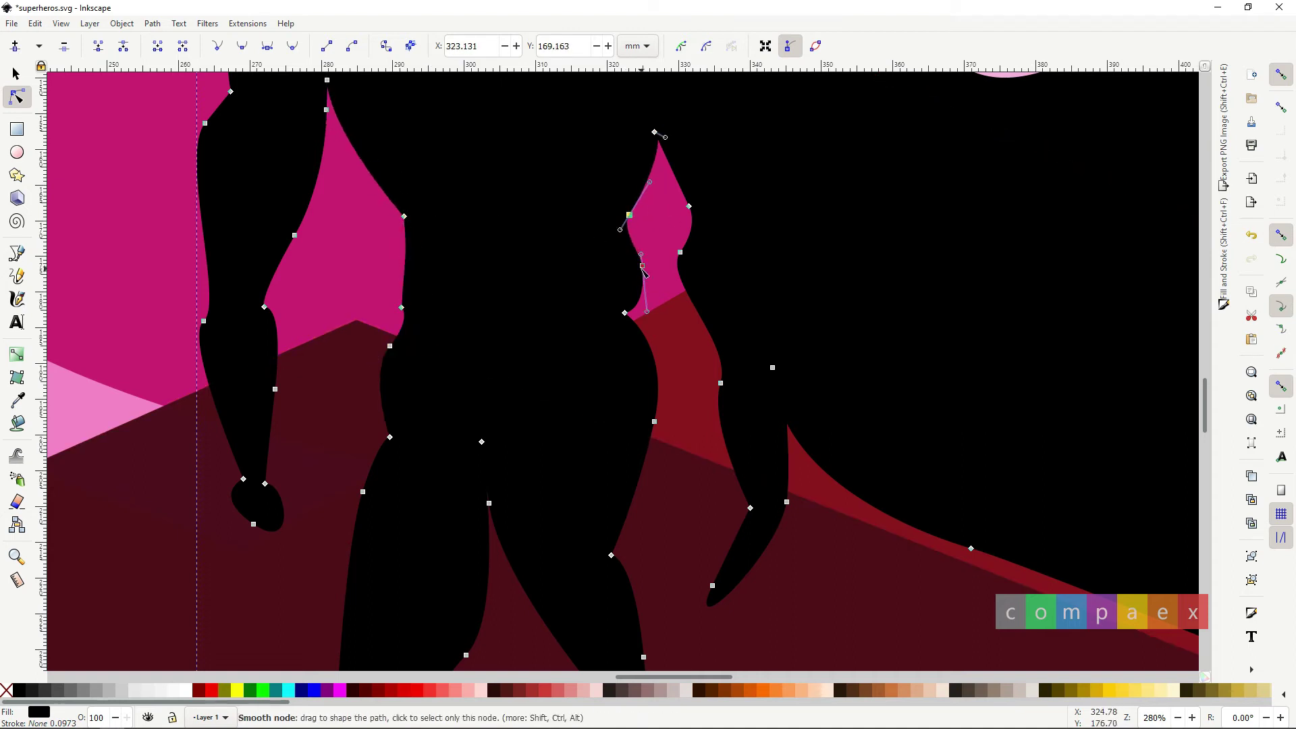
{"action": "left_click_drag", "start_coordinate": [643, 270], "coordinate": [627, 286]}
{"action": "double_click", "coordinate": [657, 378]}
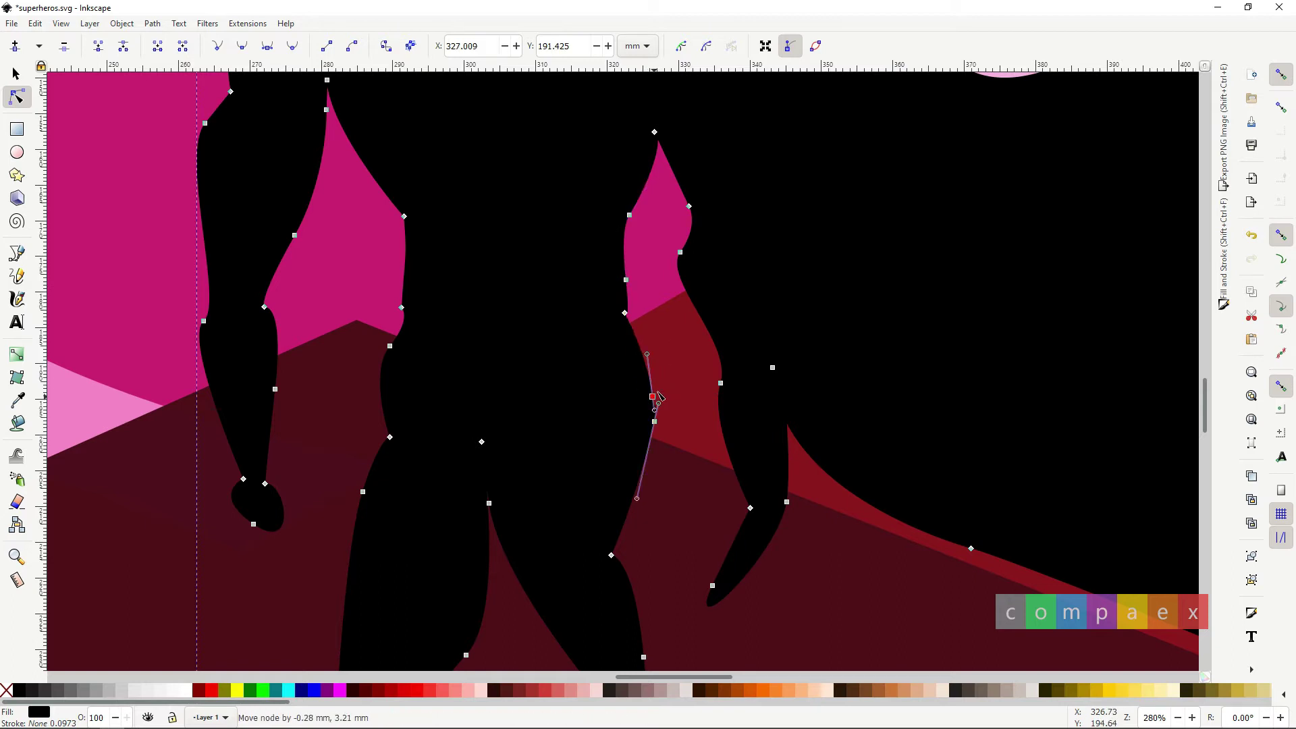
{"action": "double_click", "coordinate": [647, 341]}
{"action": "mouse_move", "coordinate": [647, 341]}
{"action": "left_mouse_down"}
{"action": "mouse_move", "coordinate": [630, 375]}
{"action": "mouse_move", "coordinate": [650, 422]}
{"action": "left_mouse_up"}
Move the lower leg nodes right and smooth the node between the legs.
{"action": "scroll", "coordinate": [650, 422], "scroll_direction": "down", "scroll_amount": 1}
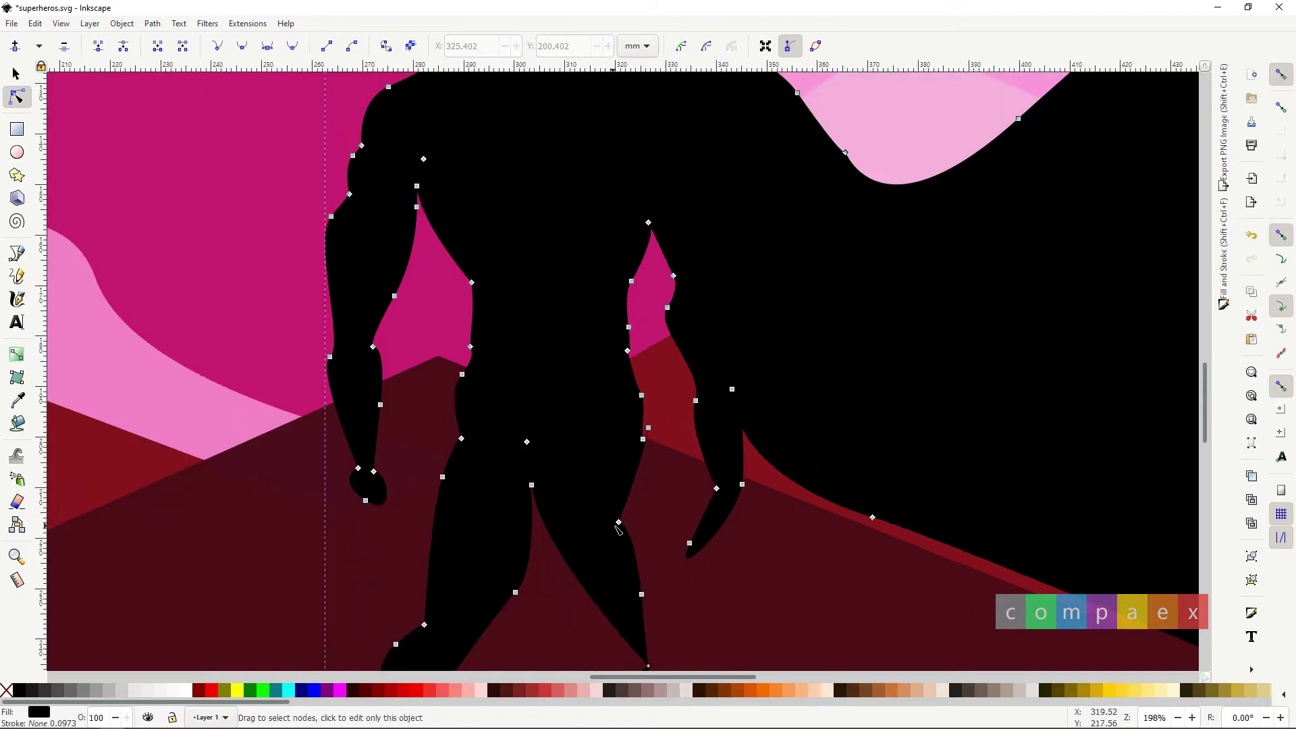
{"action": "left_click_drag", "start_coordinate": [620, 518], "coordinate": [658, 543]}
{"action": "left_click_drag", "start_coordinate": [642, 594], "coordinate": [678, 608]}
{"action": "scroll", "coordinate": [663, 644], "scroll_direction": "up", "scroll_amount": 1}
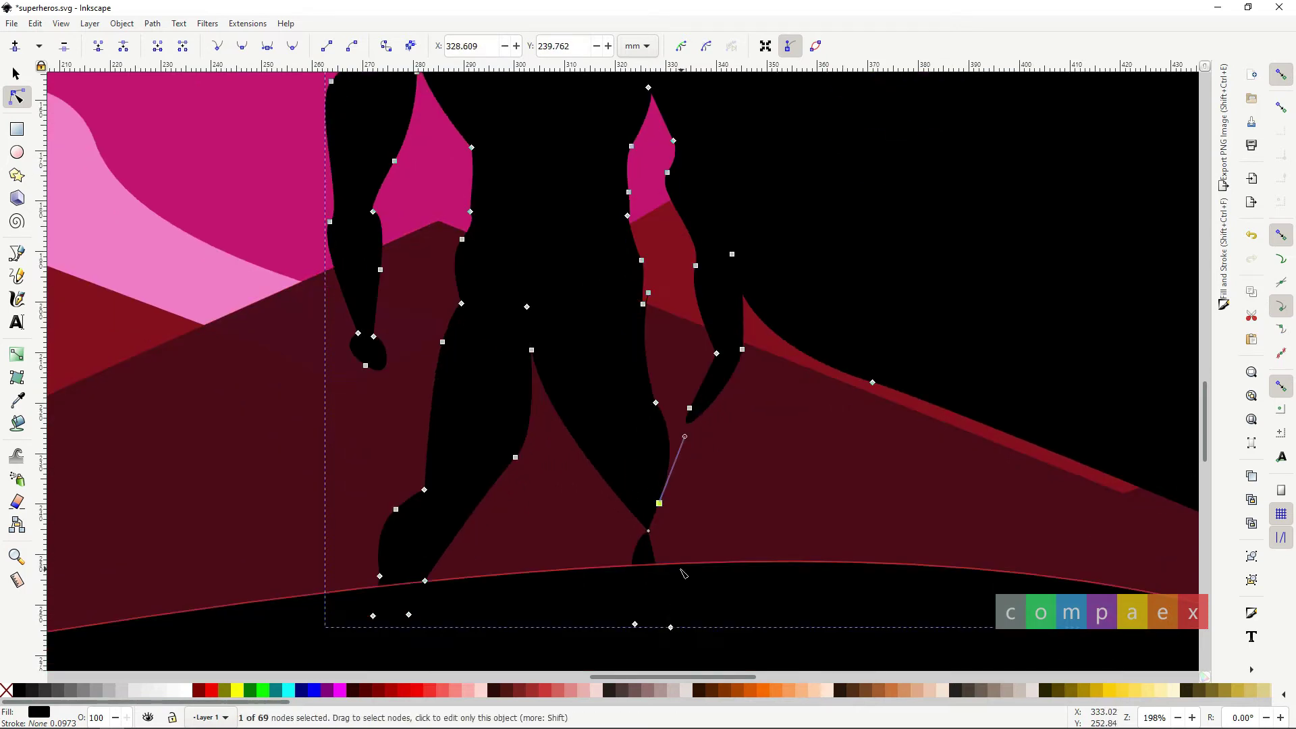
{"action": "scroll", "coordinate": [597, 459], "scroll_direction": "up", "scroll_amount": 2}
{"action": "key", "text": "shift+s"}
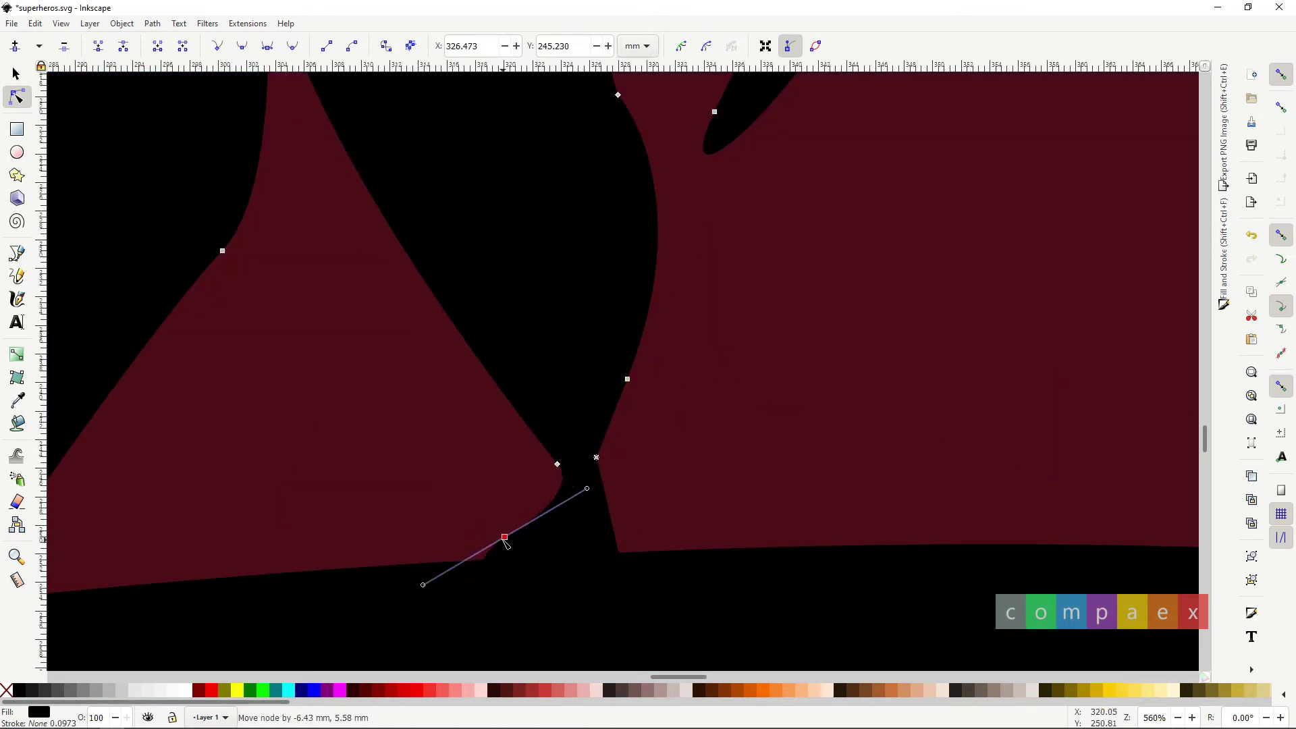
{"action": "left_click_drag", "start_coordinate": [598, 461], "coordinate": [660, 461]}
Add a node on the inner leg curve and refine the lower leg outlines.
{"action": "scroll", "coordinate": [660, 464], "scroll_direction": "down", "scroll_amount": 2}
{"action": "double_click", "coordinate": [553, 364]}
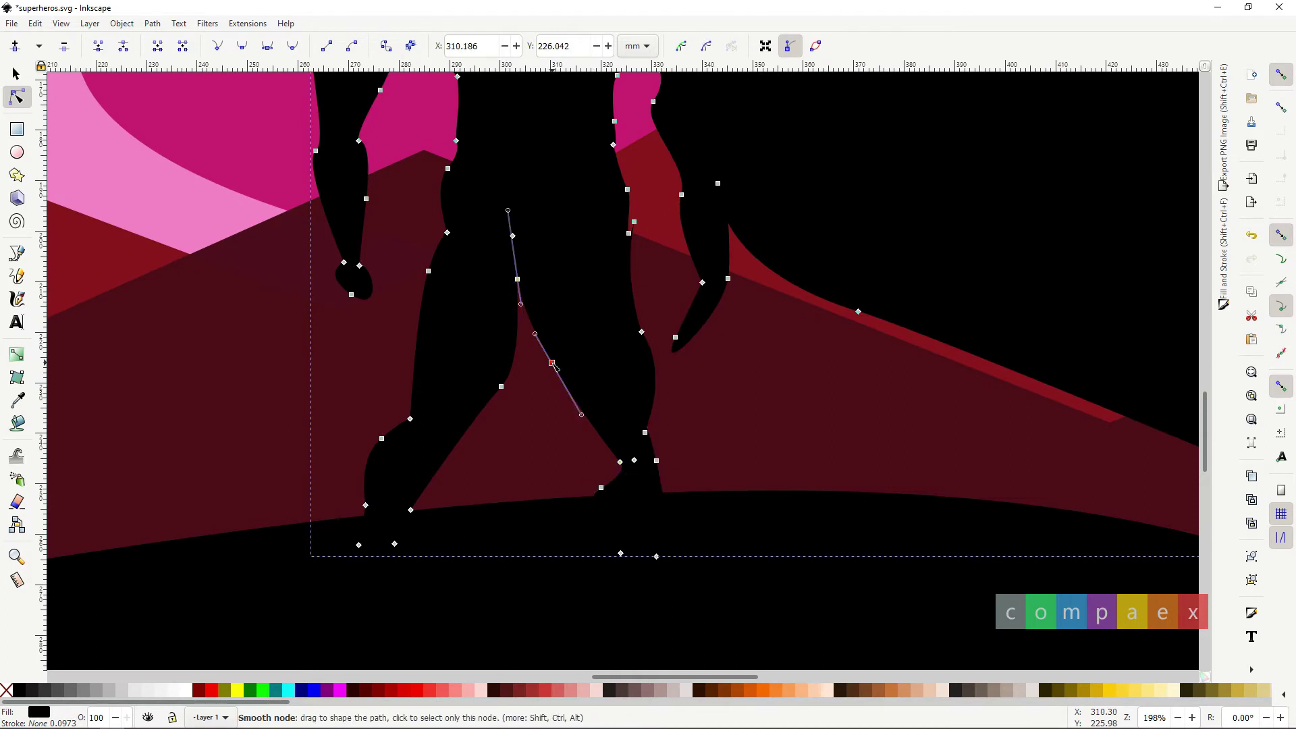
{"action": "left_click_drag", "start_coordinate": [552, 364], "coordinate": [560, 371]}
{"action": "mouse_move", "coordinate": [620, 464]}
{"action": "left_mouse_down"}
{"action": "mouse_move", "coordinate": [612, 512]}
{"action": "mouse_move", "coordinate": [621, 496]}
{"action": "left_mouse_up"}
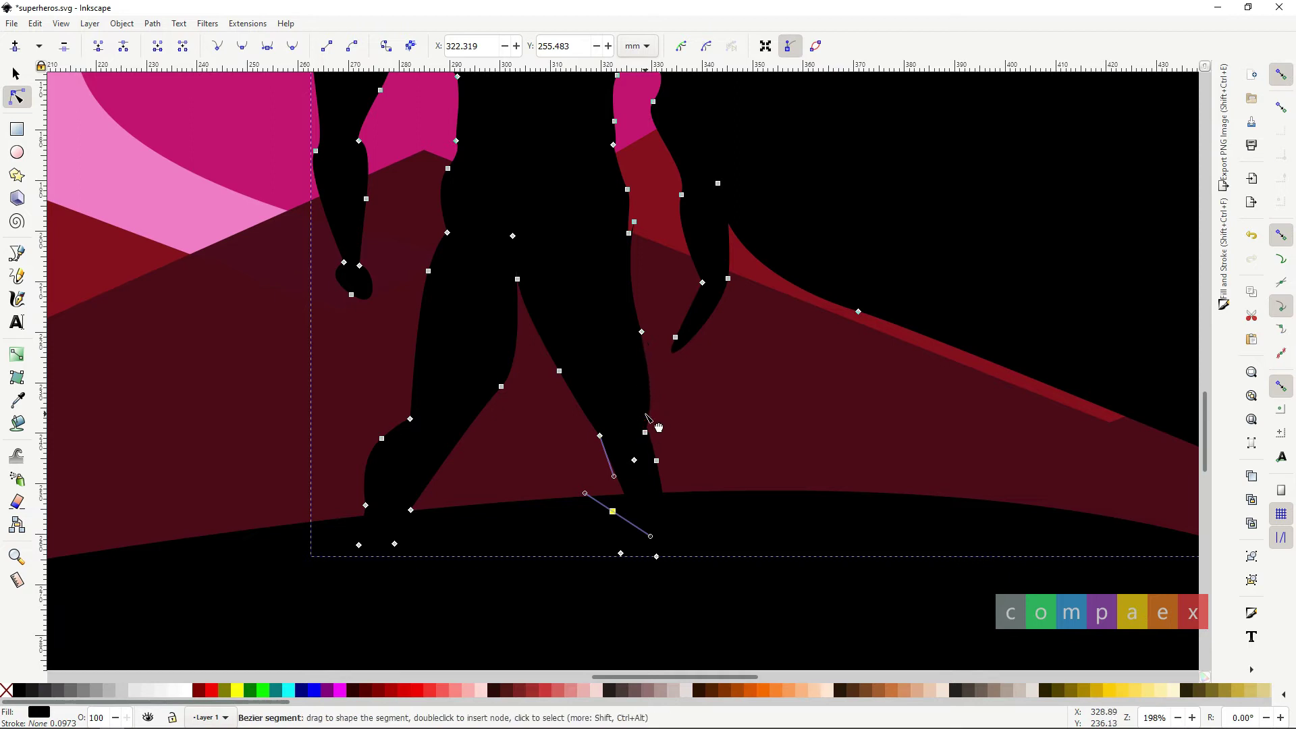
{"action": "left_click_drag", "start_coordinate": [642, 333], "coordinate": [647, 333]}
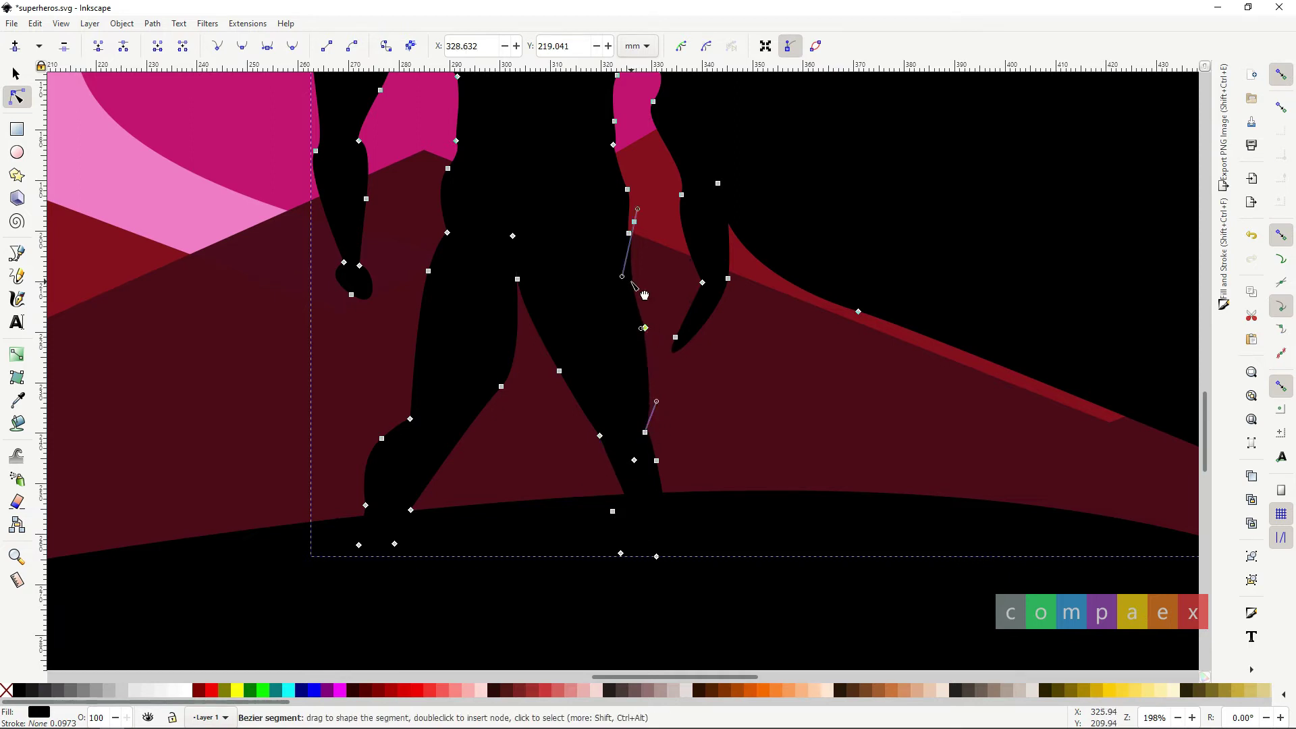
{"action": "left_click_drag", "start_coordinate": [633, 282], "coordinate": [640, 231]}
{"action": "left_click_drag", "start_coordinate": [644, 331], "coordinate": [645, 333]}
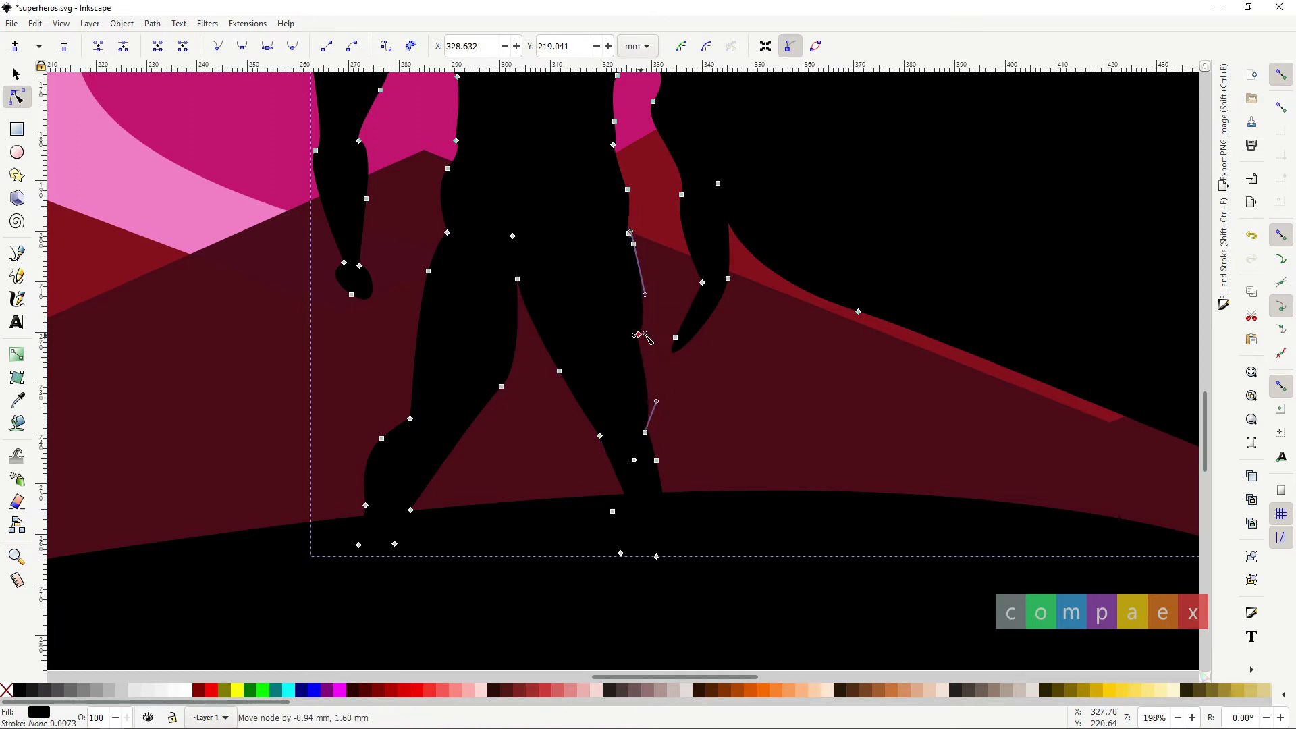
{"action": "left_click_drag", "start_coordinate": [653, 447], "coordinate": [641, 434]}
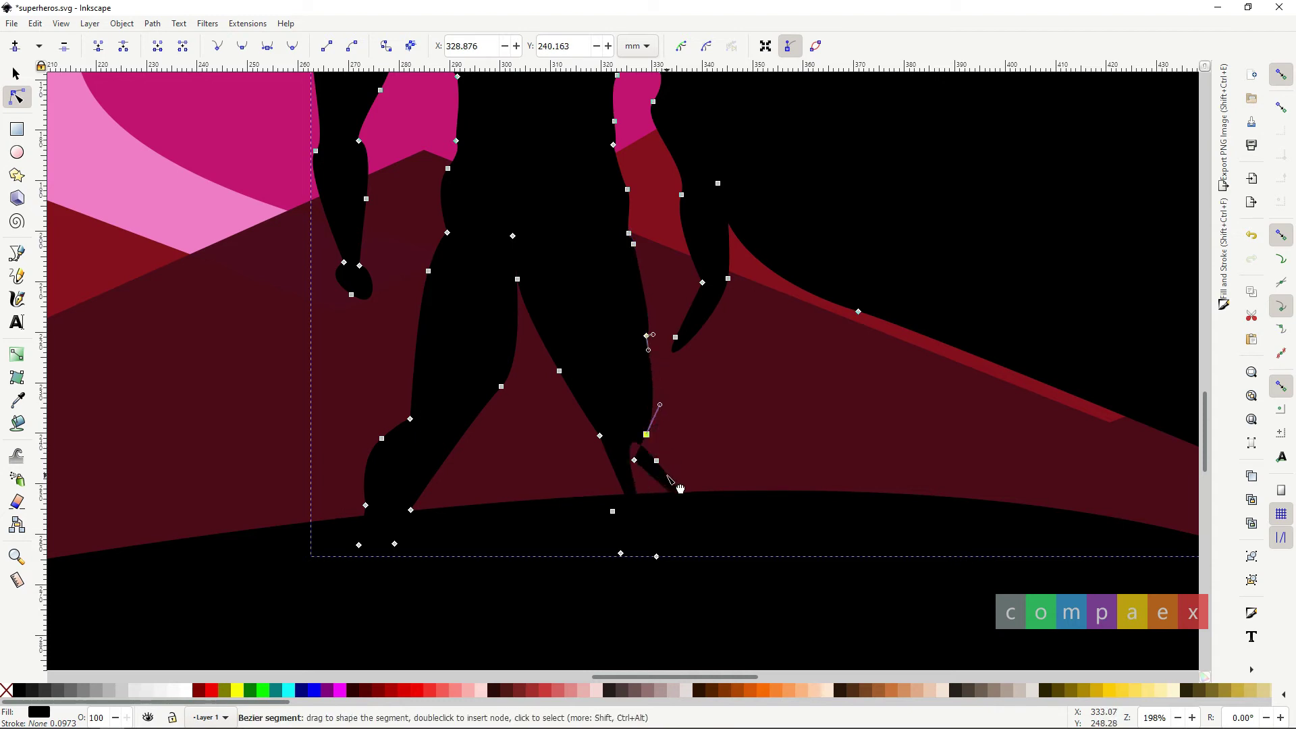
Reshape the hanging hand and the curve between arm and hand by moving its nodes and handles.
{"action": "scroll", "coordinate": [538, 443], "scroll_direction": "down", "scroll_amount": 3}
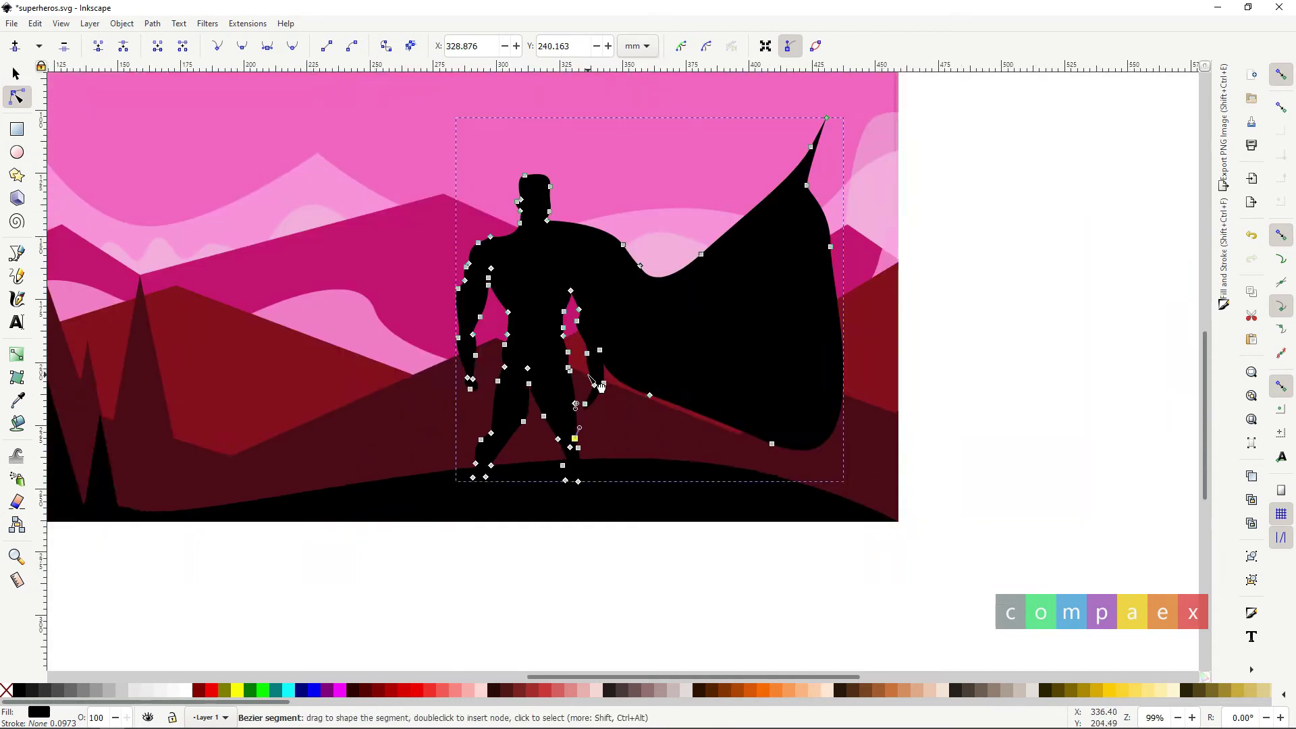
{"action": "scroll", "coordinate": [631, 448], "scroll_direction": "up", "scroll_amount": 3}
{"action": "scroll", "coordinate": [636, 469], "scroll_direction": "up", "scroll_amount": 2}
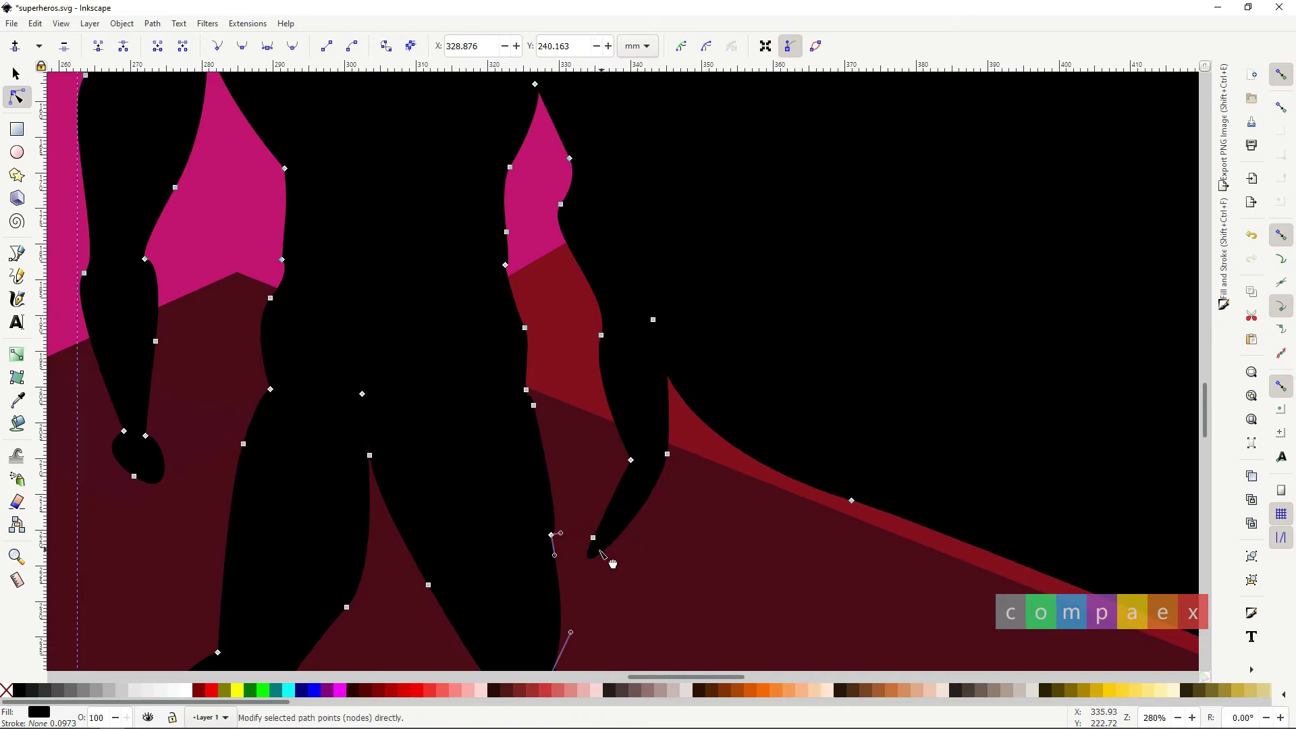
{"action": "left_click_drag", "start_coordinate": [591, 608], "coordinate": [682, 547]}
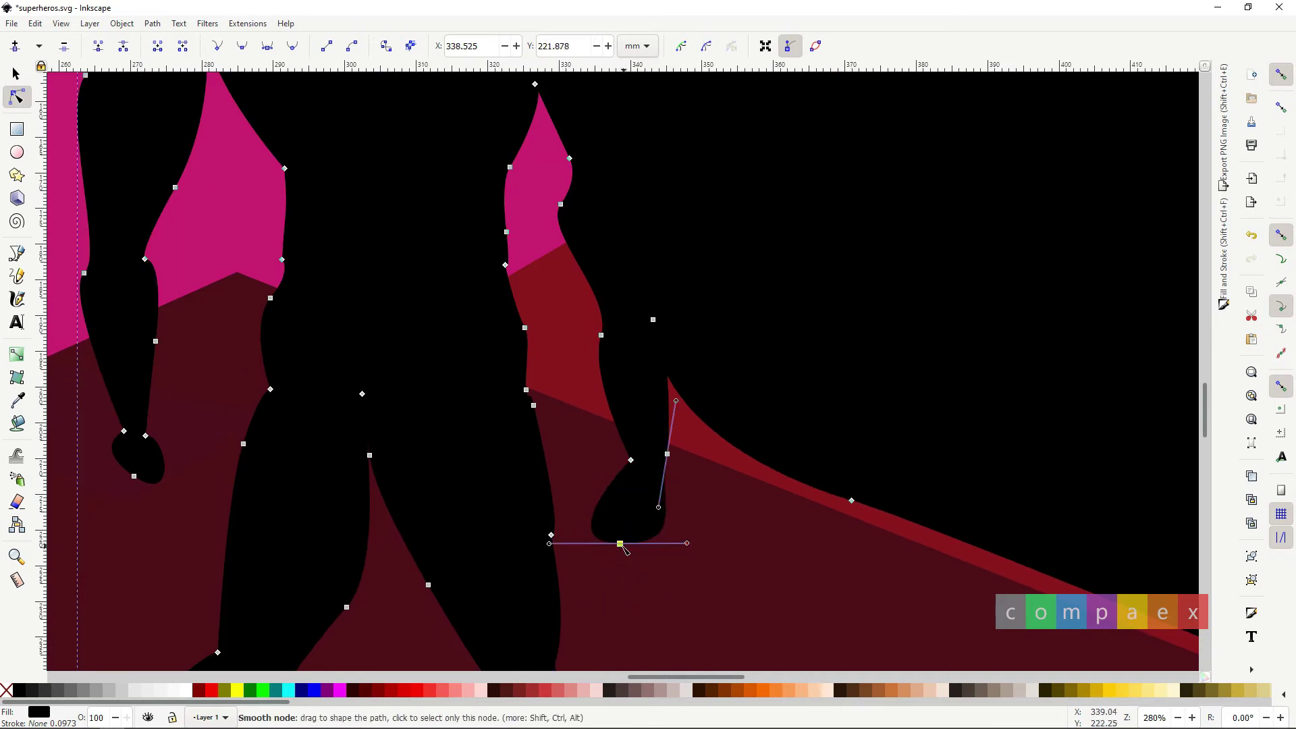
{"action": "mouse_move", "coordinate": [631, 460]}
{"action": "left_mouse_down"}
{"action": "mouse_move", "coordinate": [622, 432]}
{"action": "mouse_move", "coordinate": [646, 430]}
{"action": "left_mouse_up"}
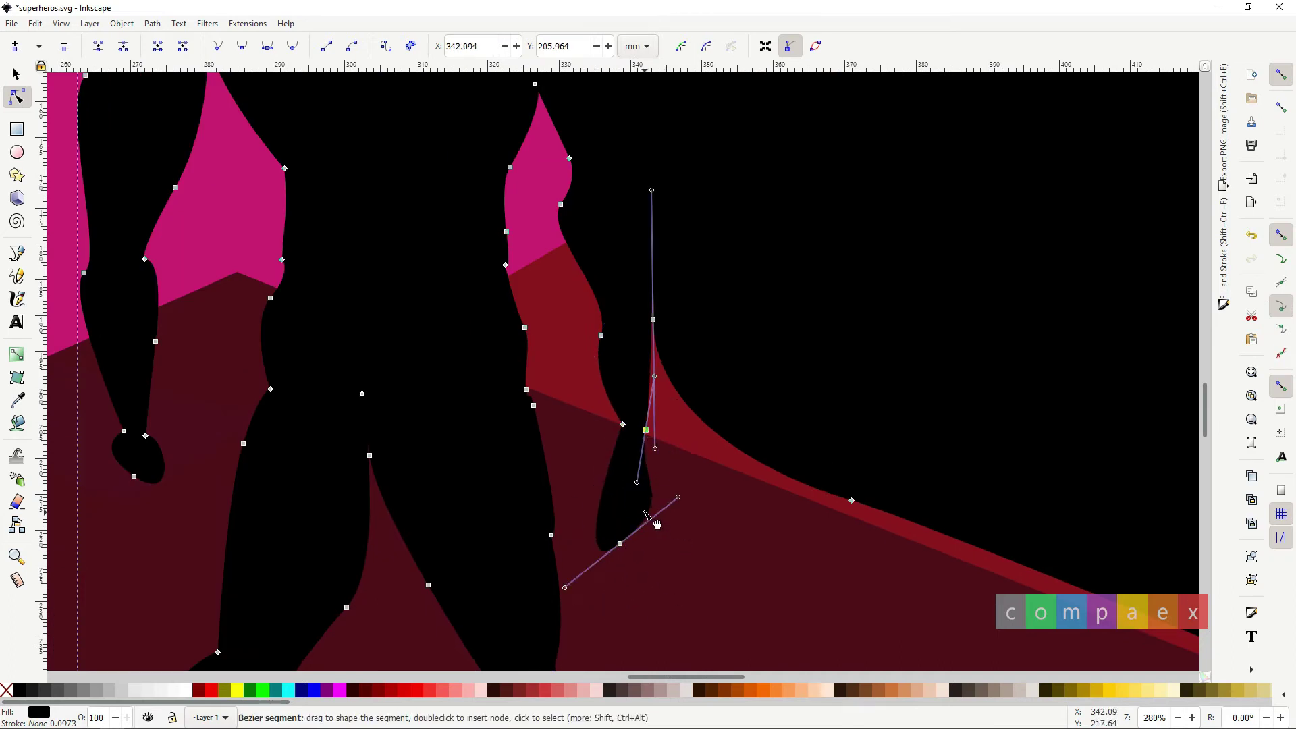
{"action": "mouse_move", "coordinate": [687, 543]}
{"action": "left_mouse_down"}
{"action": "mouse_move", "coordinate": [605, 552]}
{"action": "mouse_move", "coordinate": [657, 462]}
{"action": "left_mouse_up"}
{"action": "left_click_drag", "start_coordinate": [651, 323], "coordinate": [653, 361]}
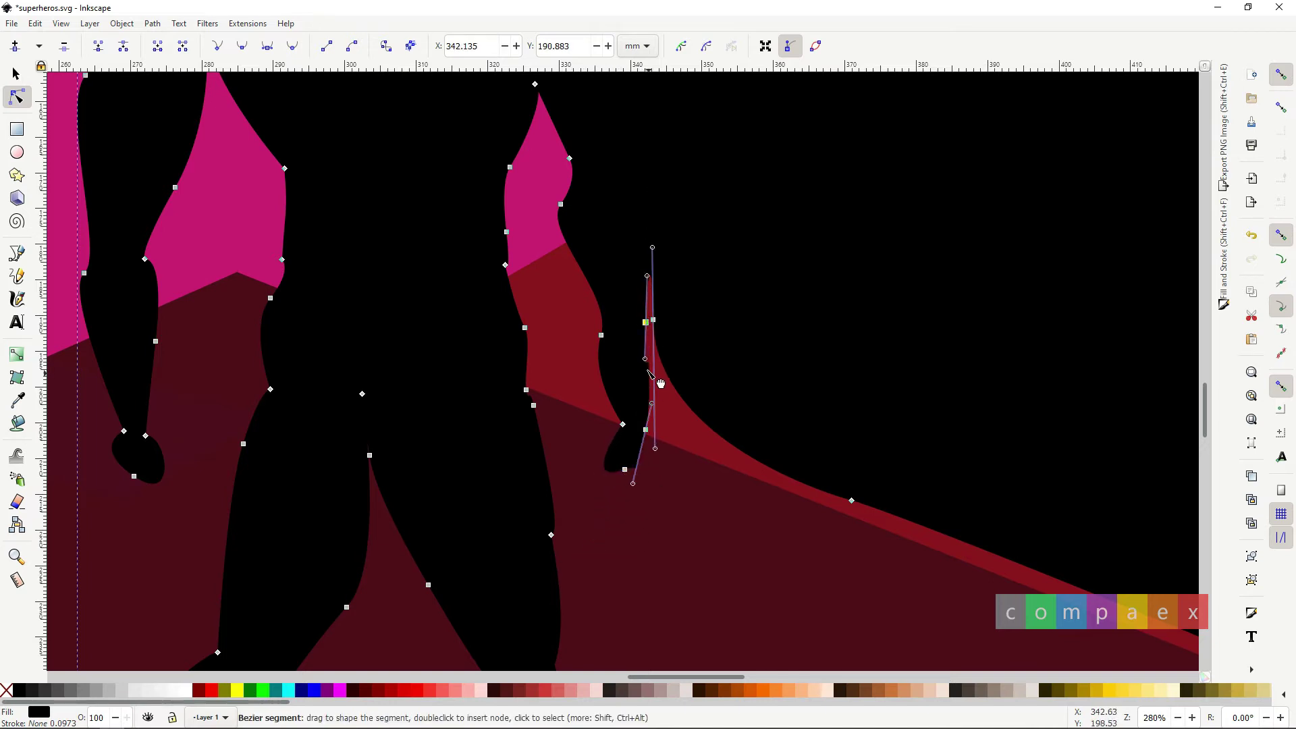
{"action": "left_click_drag", "start_coordinate": [631, 291], "coordinate": [649, 288]}
Refine the inner arm edge, adding two new nodes and shifting them and the upper arm node.
{"action": "scroll", "coordinate": [640, 389], "scroll_direction": "down", "scroll_amount": 5}
{"action": "scroll", "coordinate": [611, 452], "scroll_direction": "up", "scroll_amount": 6}
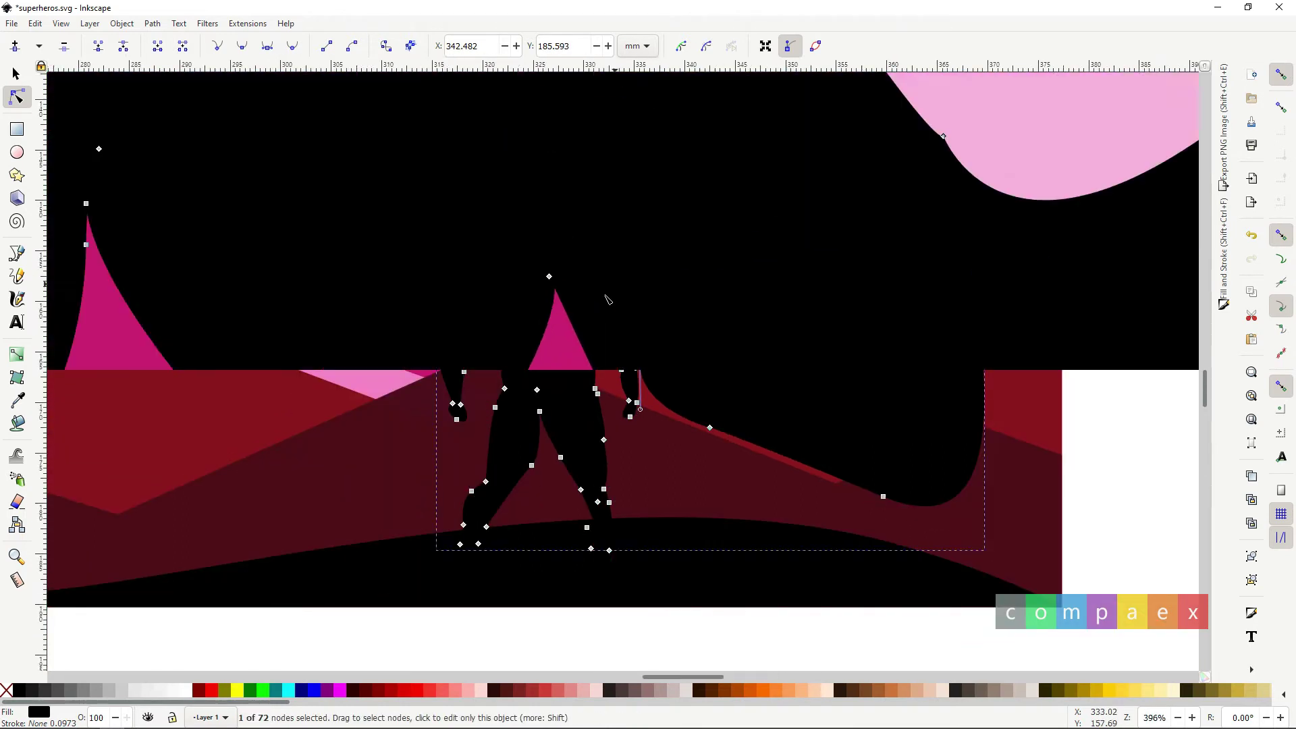
{"action": "mouse_move", "coordinate": [593, 446]}
{"action": "left_mouse_down"}
{"action": "mouse_move", "coordinate": [611, 452]}
{"action": "mouse_move", "coordinate": [614, 483]}
{"action": "left_mouse_up"}
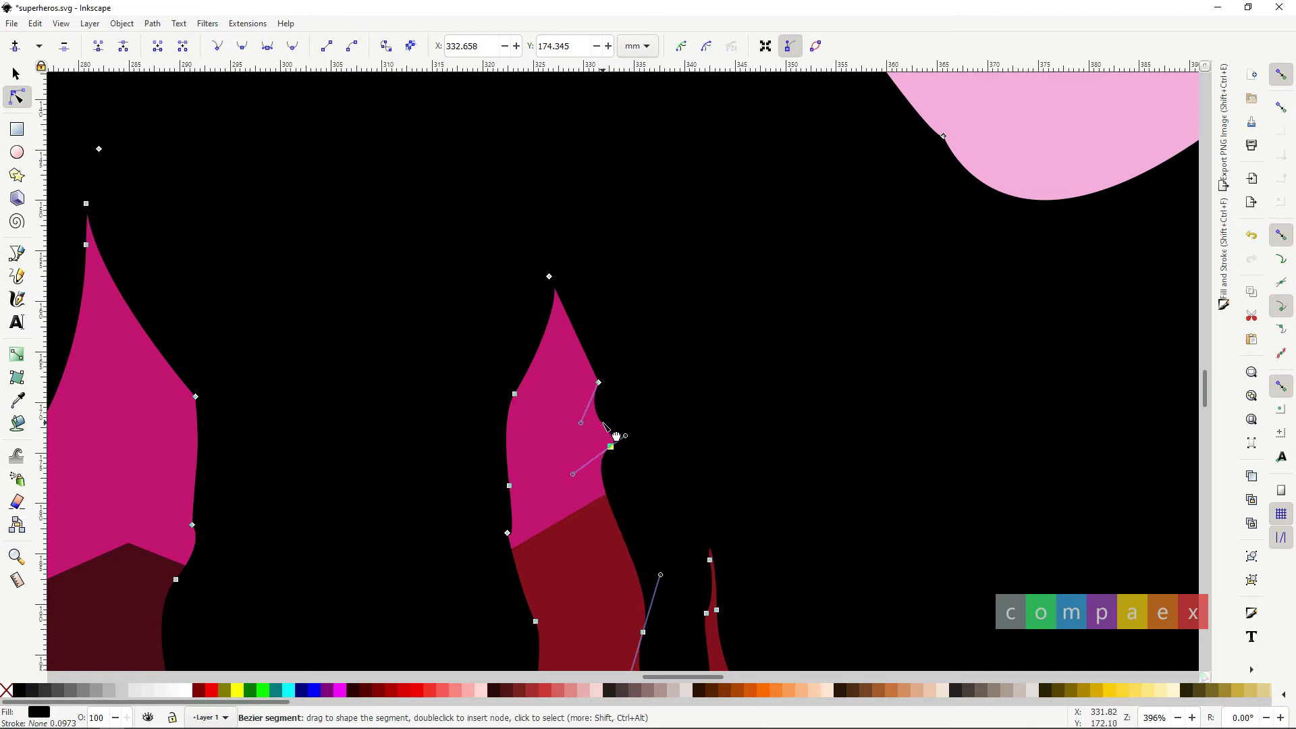
{"action": "scroll", "coordinate": [640, 443], "scroll_direction": "down", "scroll_amount": 4}
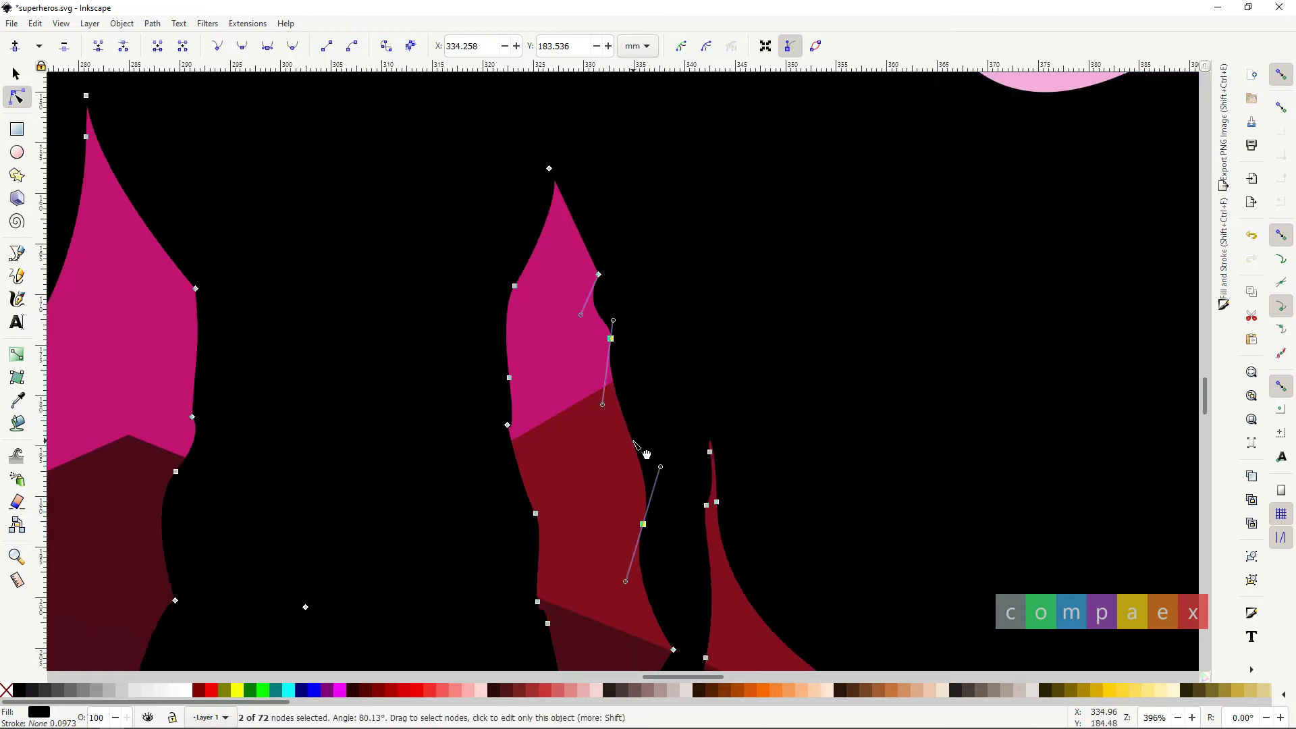
{"action": "double_click", "coordinate": [634, 443]}
{"action": "left_click_drag", "start_coordinate": [634, 444], "coordinate": [618, 457]}
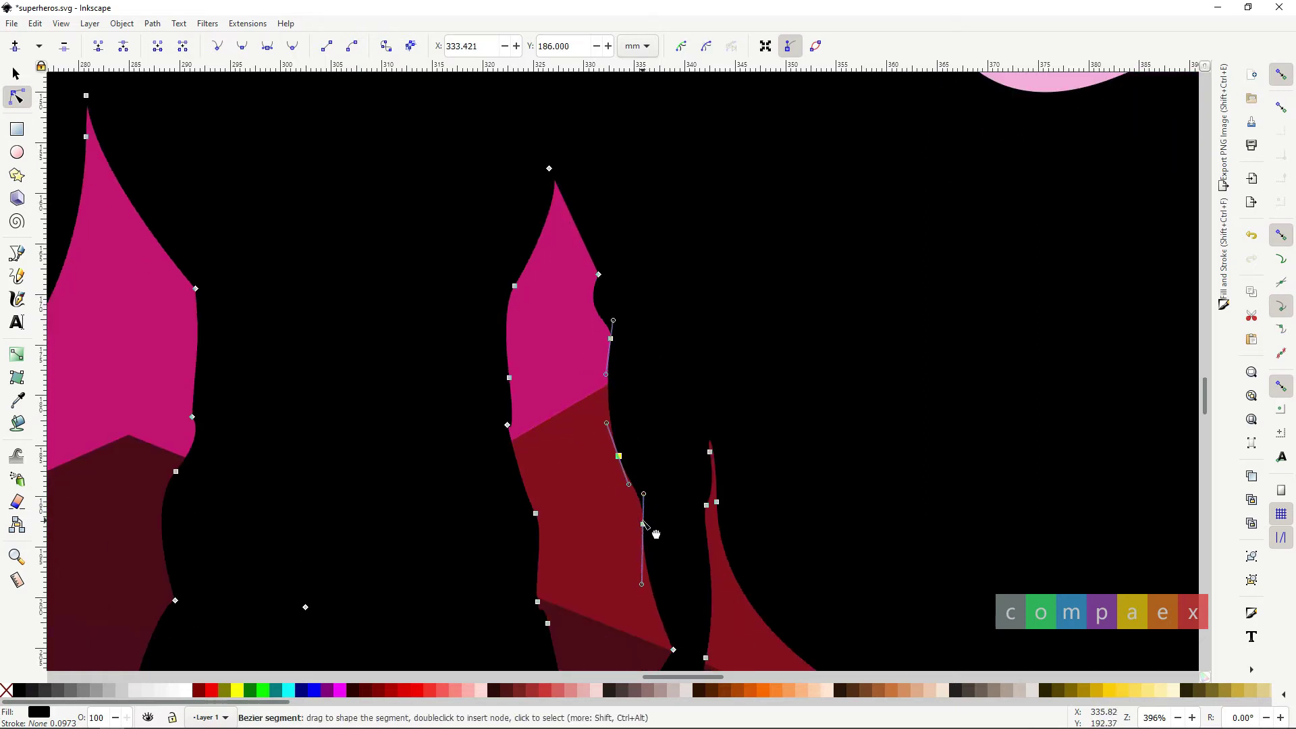
{"action": "double_click", "coordinate": [644, 556]}
{"action": "left_click_drag", "start_coordinate": [645, 556], "coordinate": [639, 554]}
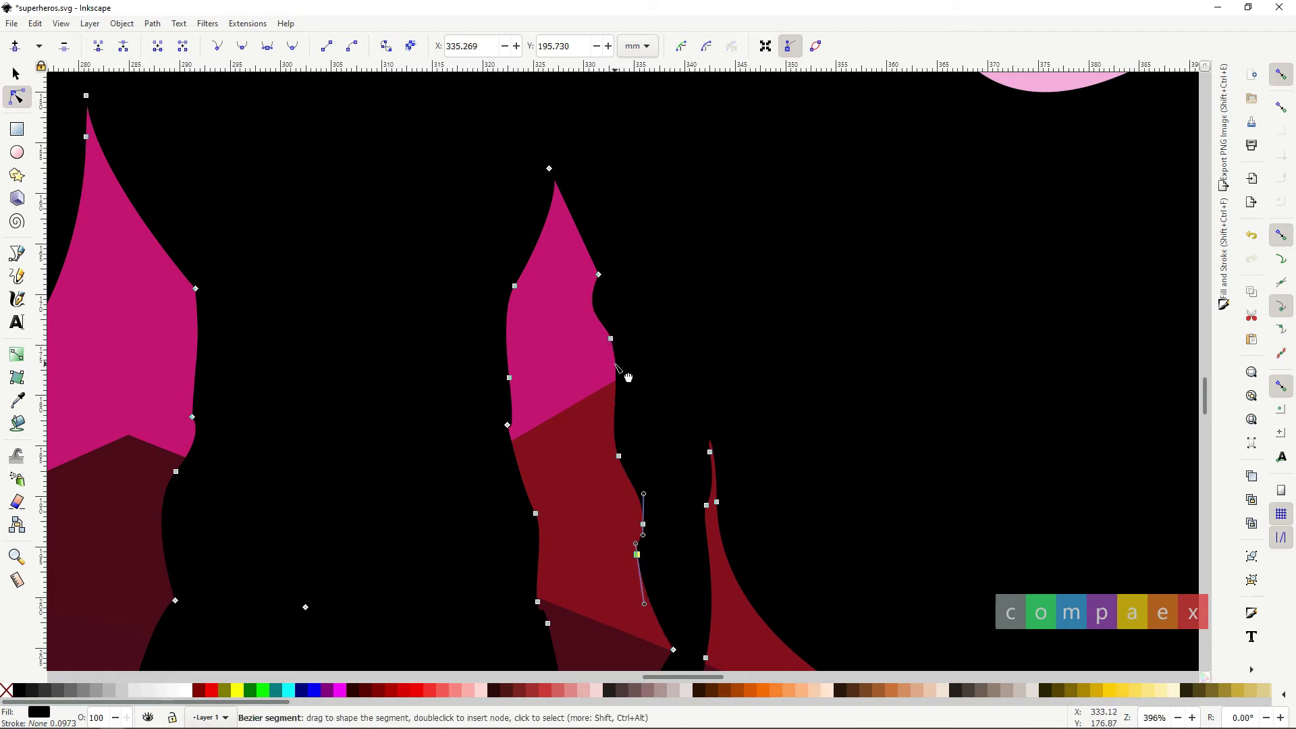
{"action": "mouse_move", "coordinate": [598, 274]}
{"action": "left_mouse_down"}
{"action": "mouse_move", "coordinate": [580, 247]}
{"action": "mouse_move", "coordinate": [582, 296]}
{"action": "left_mouse_up"}
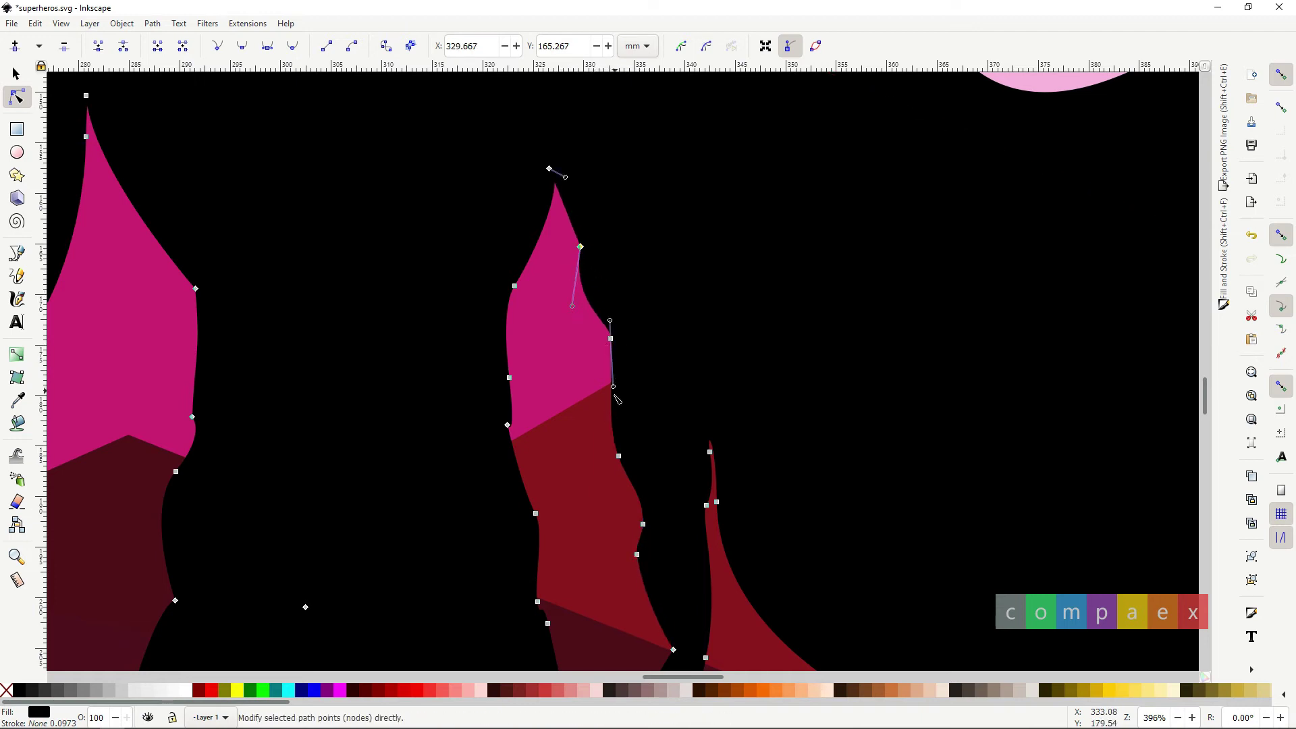
Adjust the right-side neck node and the shoulder curve beside it.
{"action": "scroll", "coordinate": [708, 466], "scroll_direction": "down", "scroll_amount": 2, "text": "ctrl"}
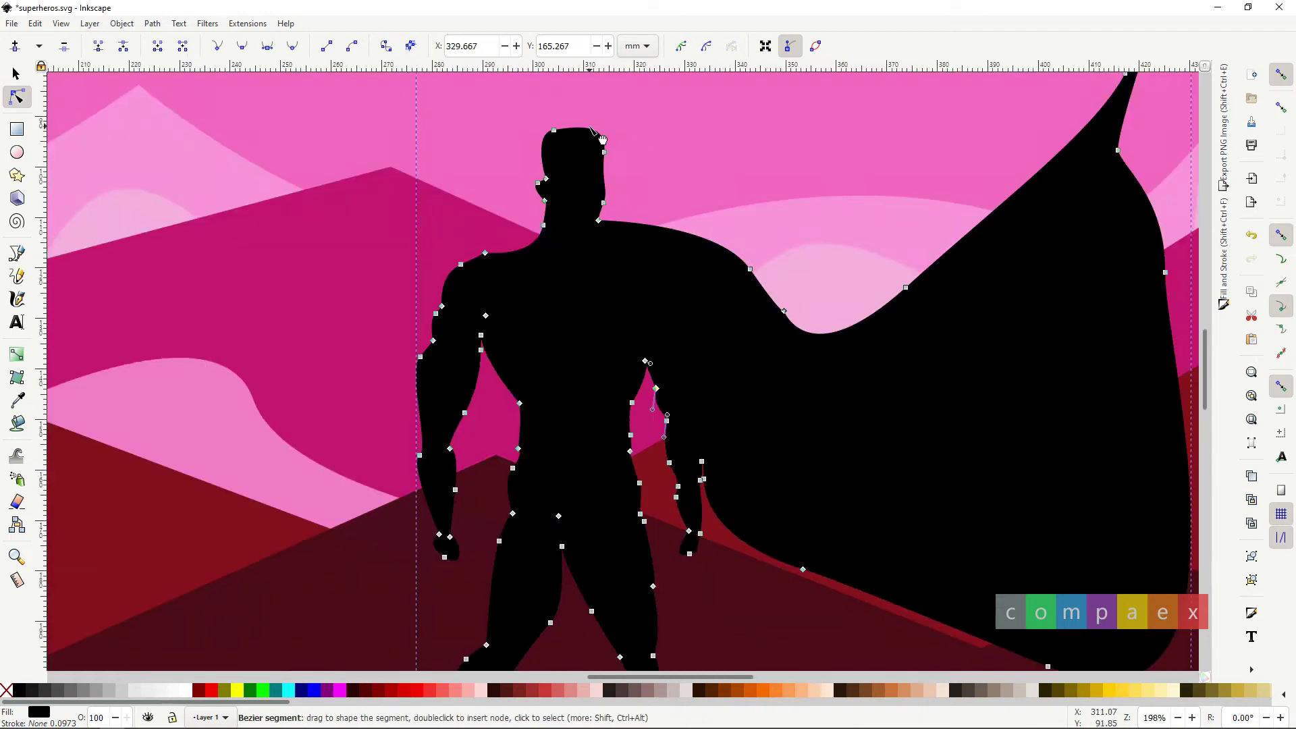
{"action": "scroll", "coordinate": [602, 140], "scroll_direction": "up", "scroll_amount": 1, "text": "ctrl"}
{"action": "left_click_drag", "start_coordinate": [619, 214], "coordinate": [624, 215]}
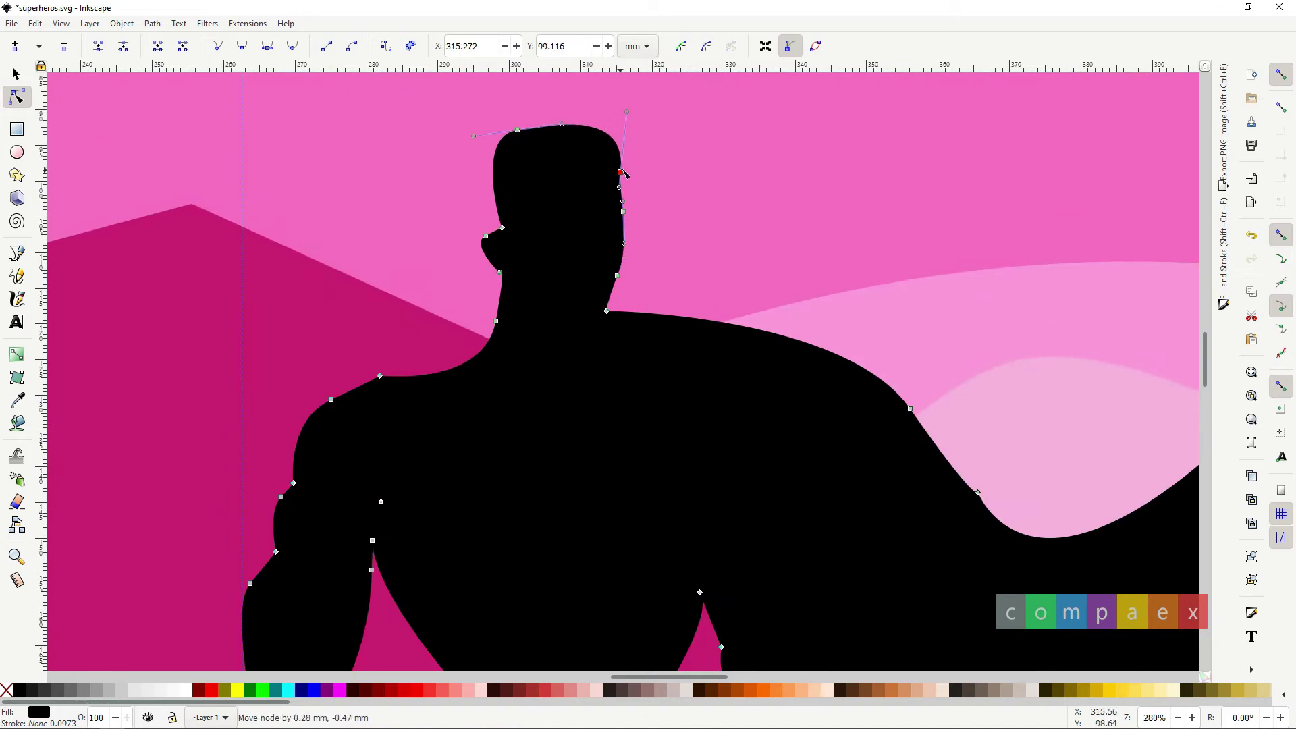
{"action": "left_click_drag", "start_coordinate": [607, 312], "coordinate": [845, 309]}
Select the cape's lower nodes with a rubber band and shift them with Shift+arrow keys.
{"action": "scroll", "coordinate": [854, 338], "scroll_direction": "down", "scroll_amount": 5, "text": "ctrl"}
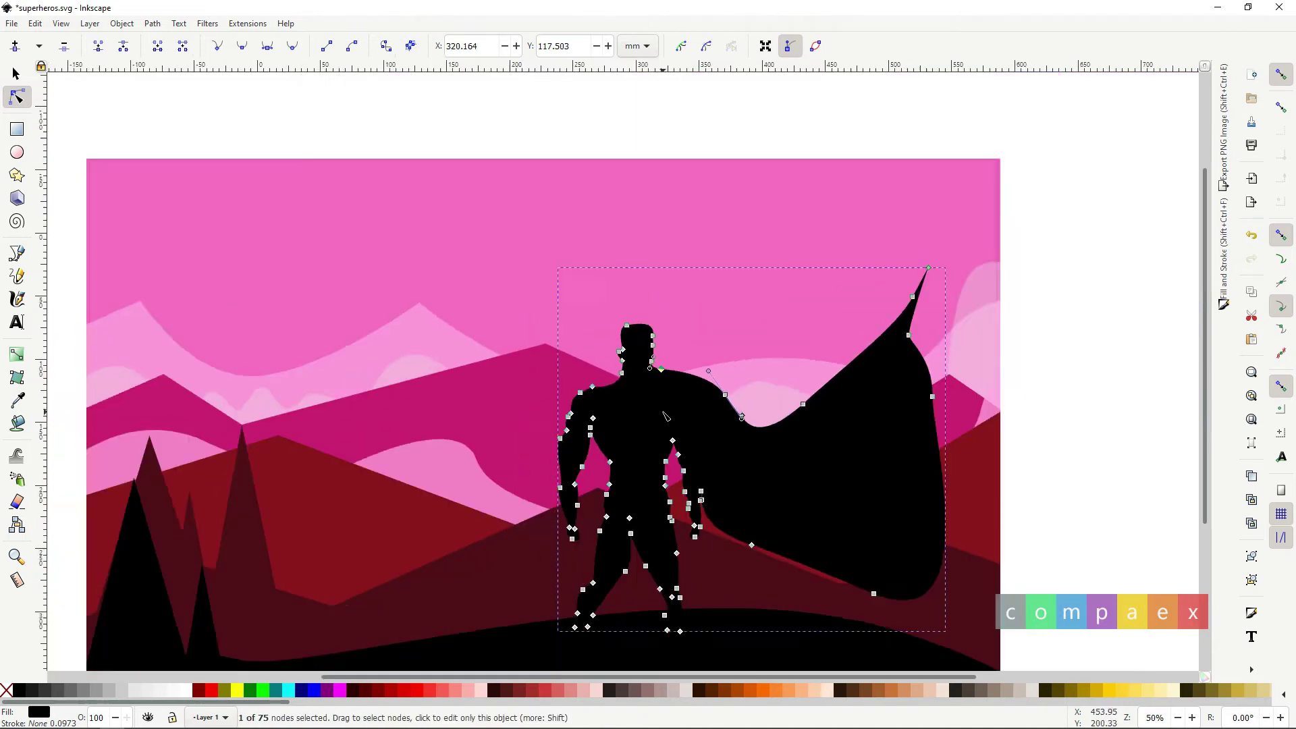
{"action": "scroll", "coordinate": [863, 370], "scroll_direction": "up", "scroll_amount": 2, "text": "ctrl"}
{"action": "left_click_drag", "start_coordinate": [659, 237], "coordinate": [882, 621]}
{"action": "scroll", "coordinate": [884, 625], "scroll_direction": "down", "scroll_amount": 10}
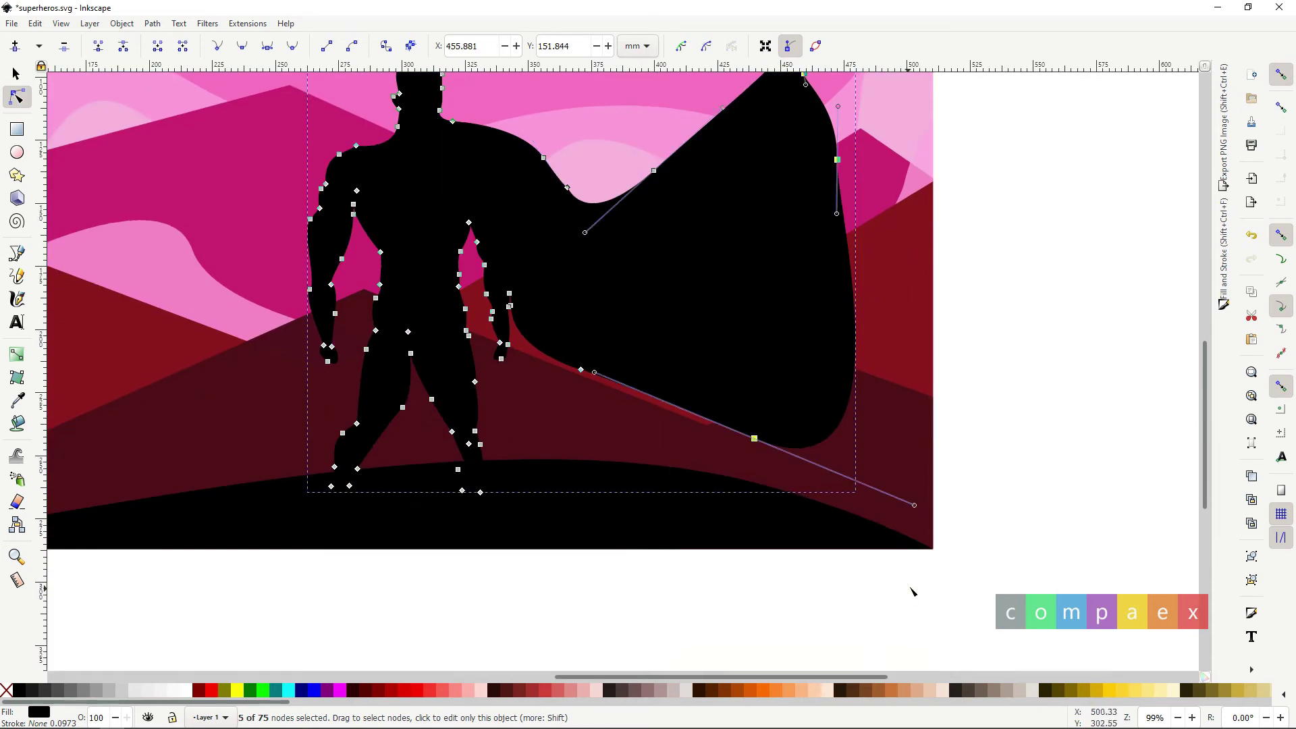
{"action": "key", "text": "shift+Down"}
{"action": "key", "text": "shift+Down"}
{"action": "key", "text": "shift+Left"}
{"action": "key", "text": "shift+Up"}
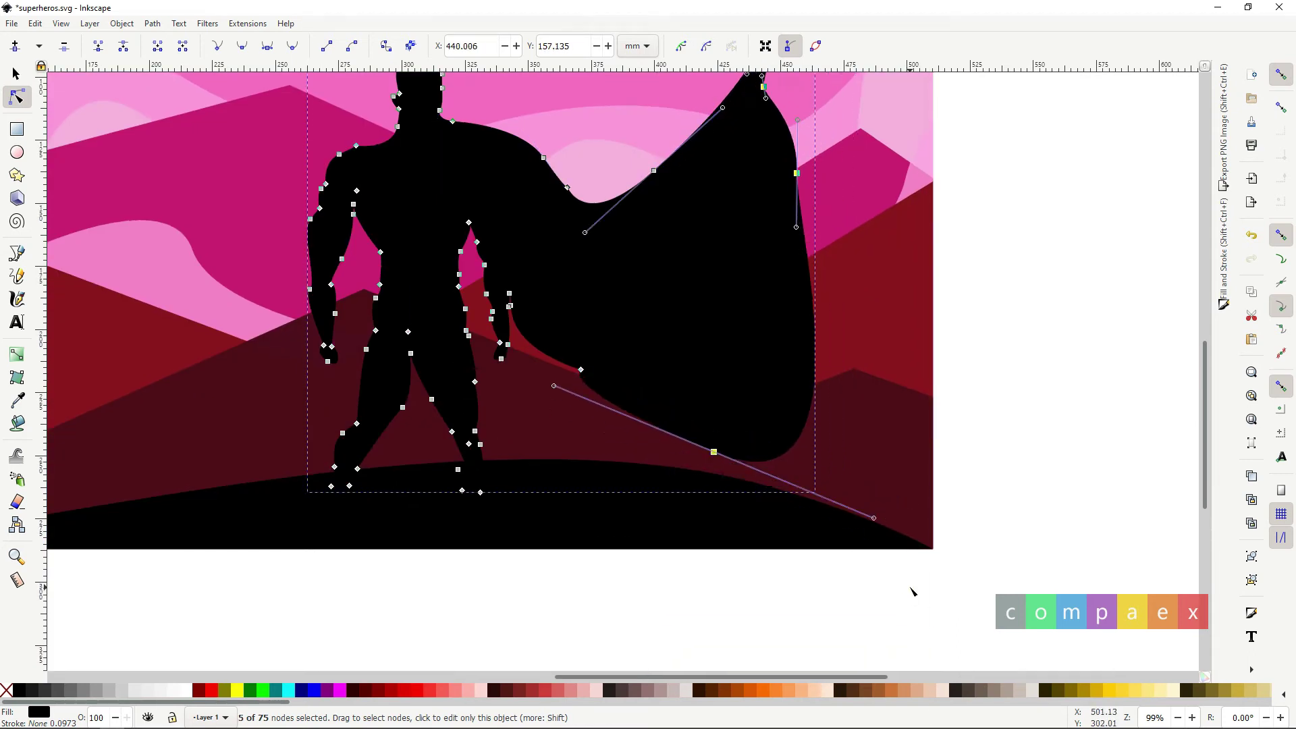
Swing a single cape node's handle to reshape the cape edge.
{"action": "left_click", "coordinate": [580, 370]}
{"action": "scroll", "coordinate": [613, 380], "scroll_direction": "up", "scroll_amount": 2, "text": "ctrl"}
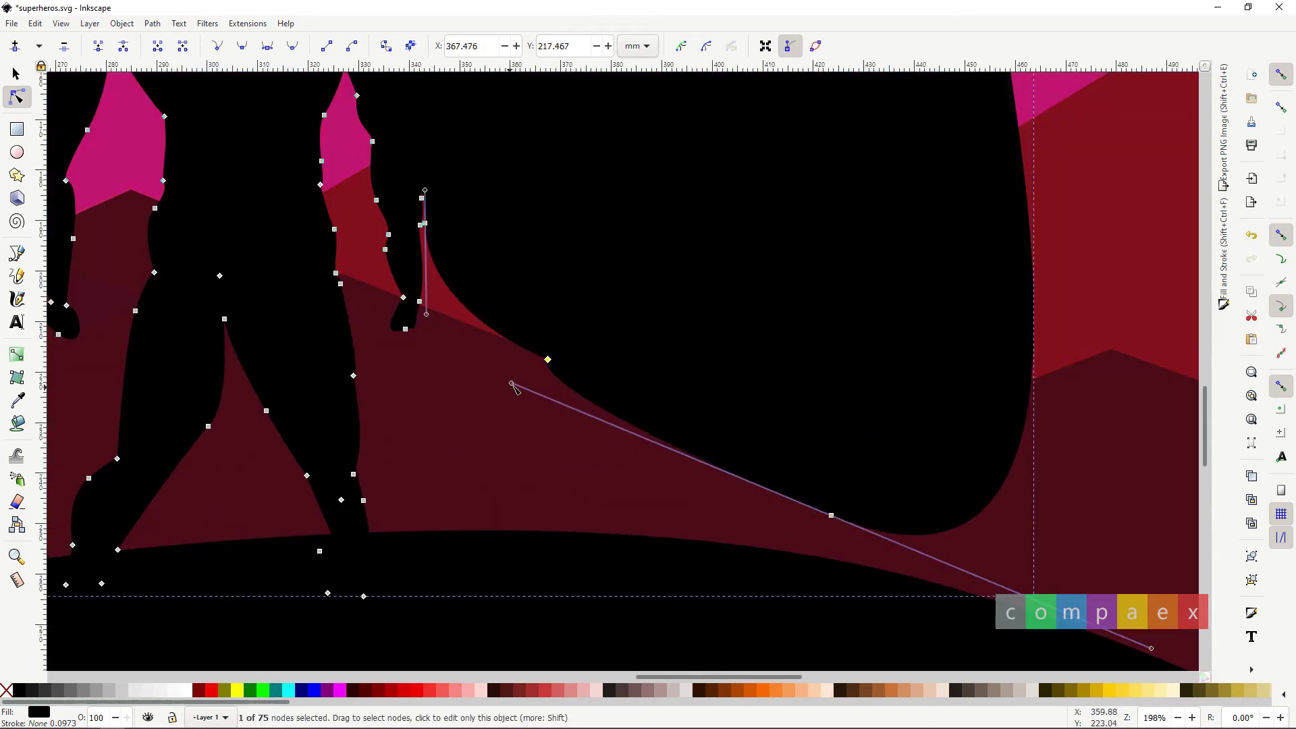
{"action": "left_click_drag", "start_coordinate": [494, 391], "coordinate": [554, 376]}
{"action": "scroll", "coordinate": [553, 376], "scroll_direction": "down", "scroll_amount": 1, "text": "ctrl"}
Drag the cape's right-edge nodes outward to widen it into a fuller curve.
{"action": "left_click", "coordinate": [867, 223]}
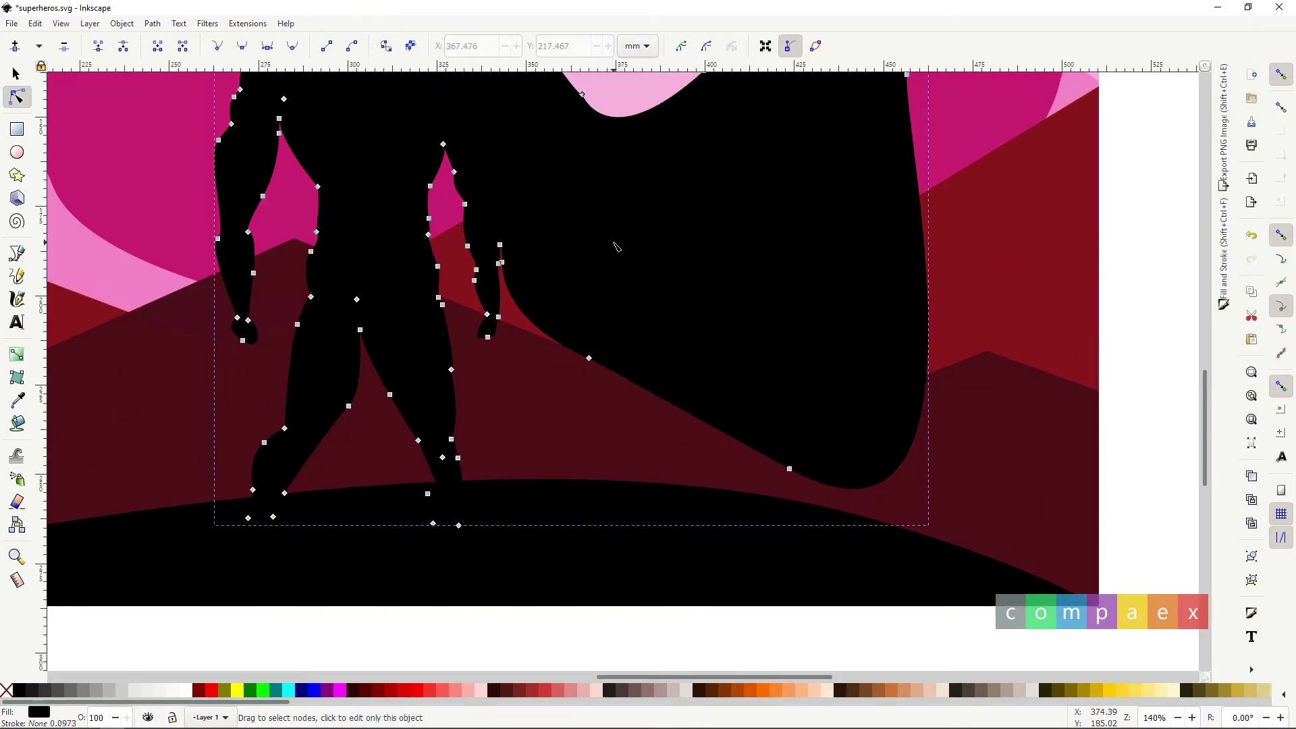
{"action": "left_click_drag", "start_coordinate": [907, 452], "coordinate": [928, 482]}
{"action": "left_click_drag", "start_coordinate": [877, 378], "coordinate": [886, 420]}
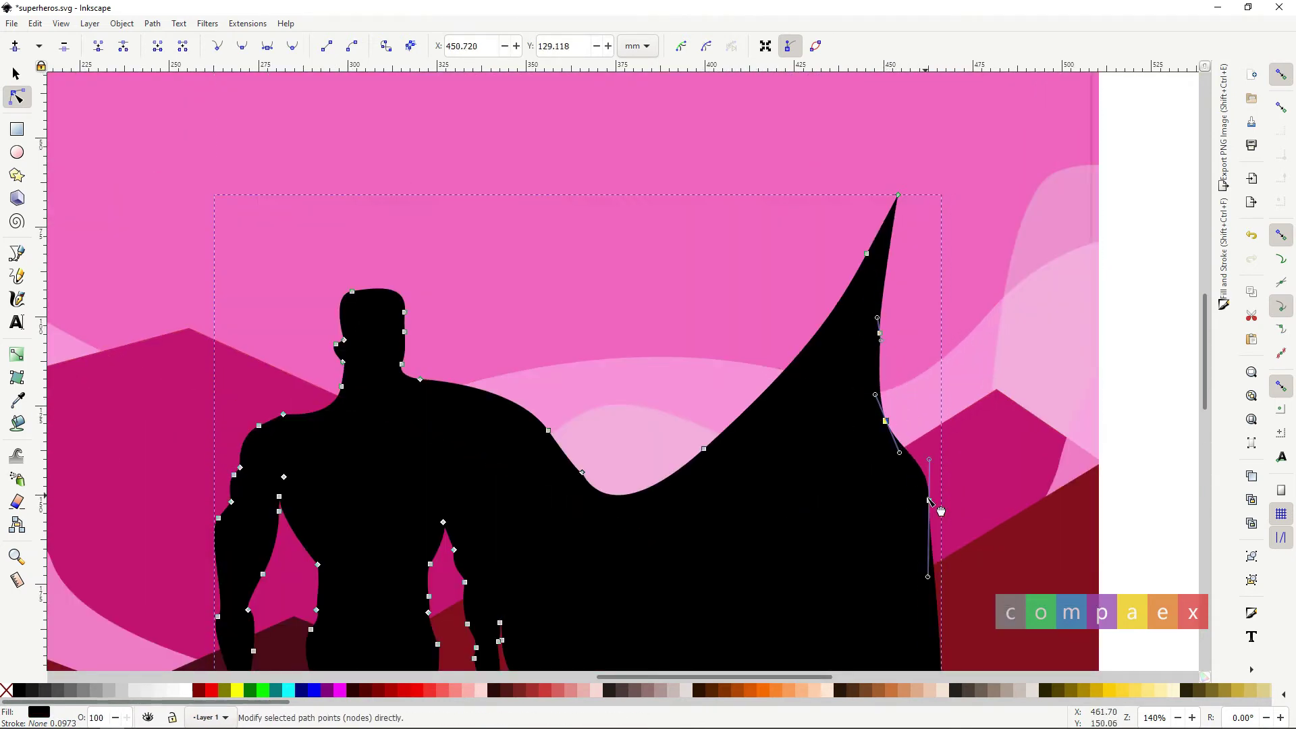
{"action": "scroll", "coordinate": [946, 468], "scroll_direction": "down", "scroll_amount": 5}
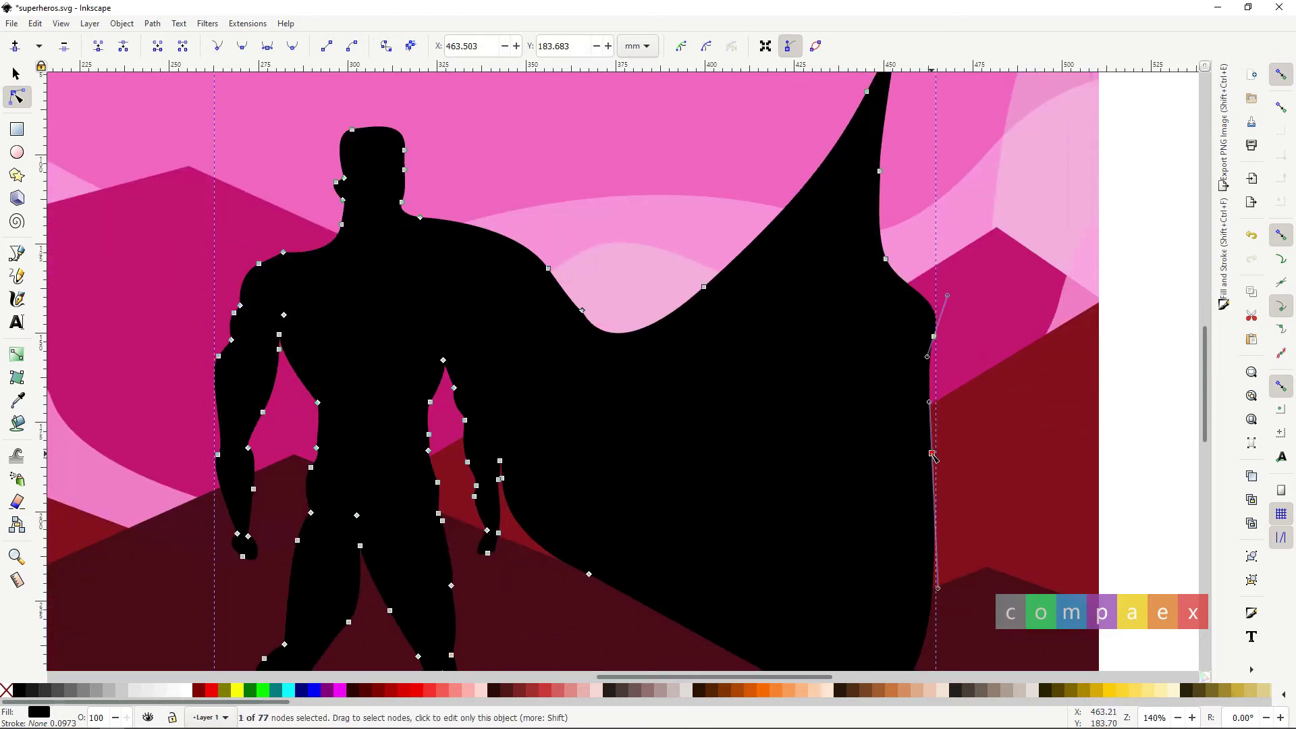
{"action": "left_click_drag", "start_coordinate": [932, 462], "coordinate": [959, 472]}
{"action": "scroll", "coordinate": [914, 515], "scroll_direction": "down", "scroll_amount": 2}
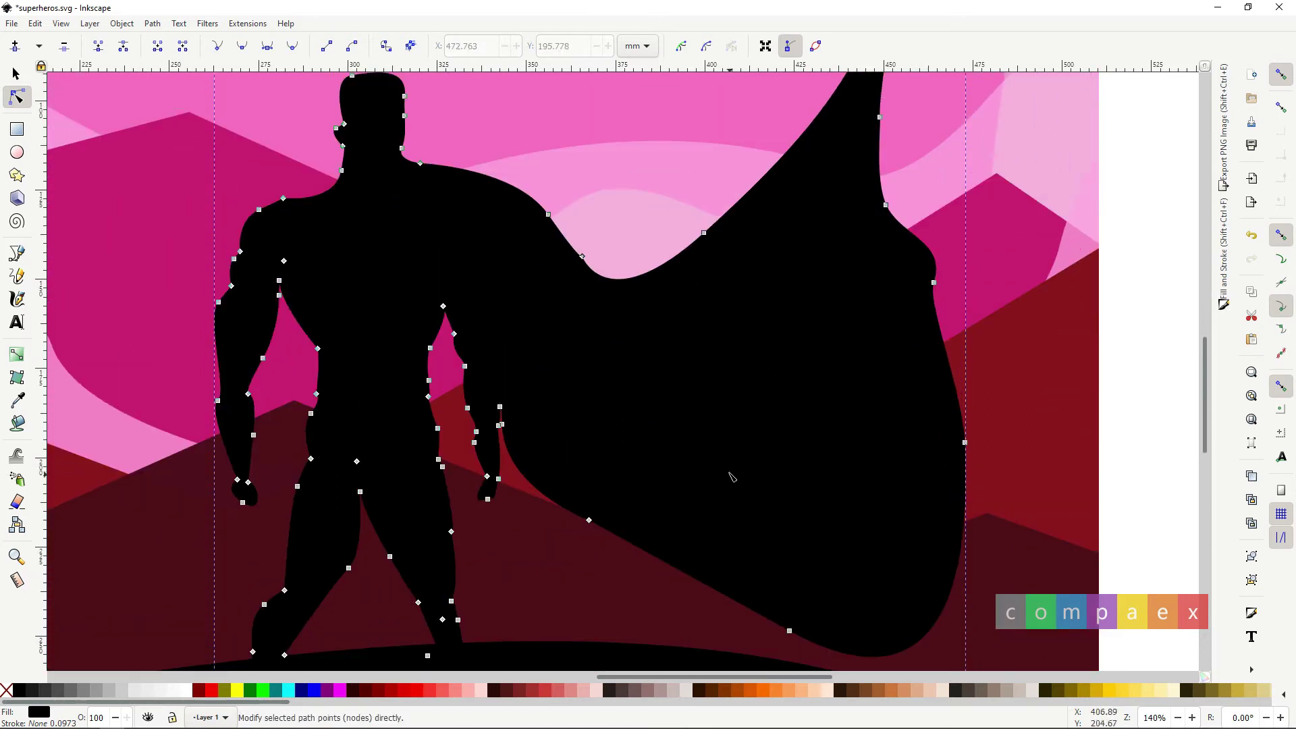
{"action": "scroll", "coordinate": [273, 450], "scroll_direction": "up", "scroll_amount": 2}
{"action": "scroll", "coordinate": [340, 411], "scroll_direction": "down", "scroll_amount": 4}
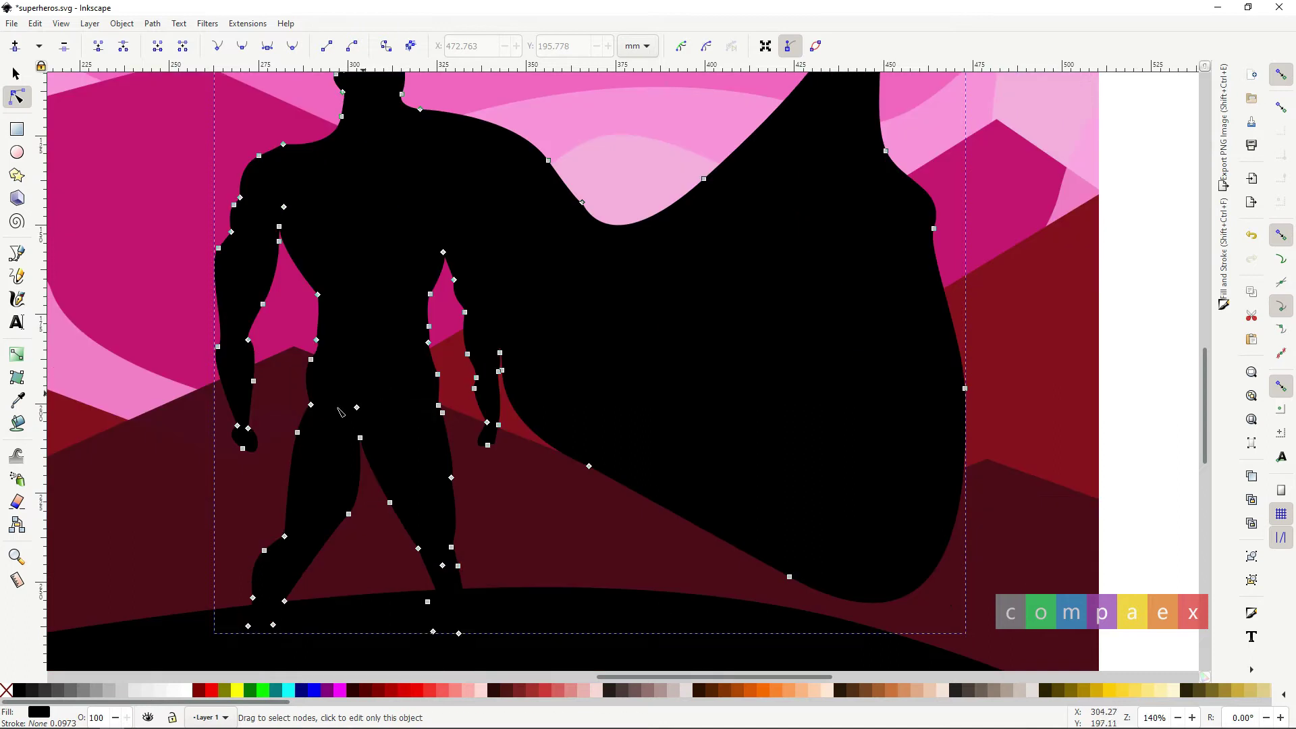
Shift the left leg's lower nodes right and reshape the lower leg outline.
{"action": "left_click_drag", "start_coordinate": [227, 526], "coordinate": [343, 629]}
{"action": "key", "text": "shift+Right"}
{"action": "key", "text": "shift+Right"}
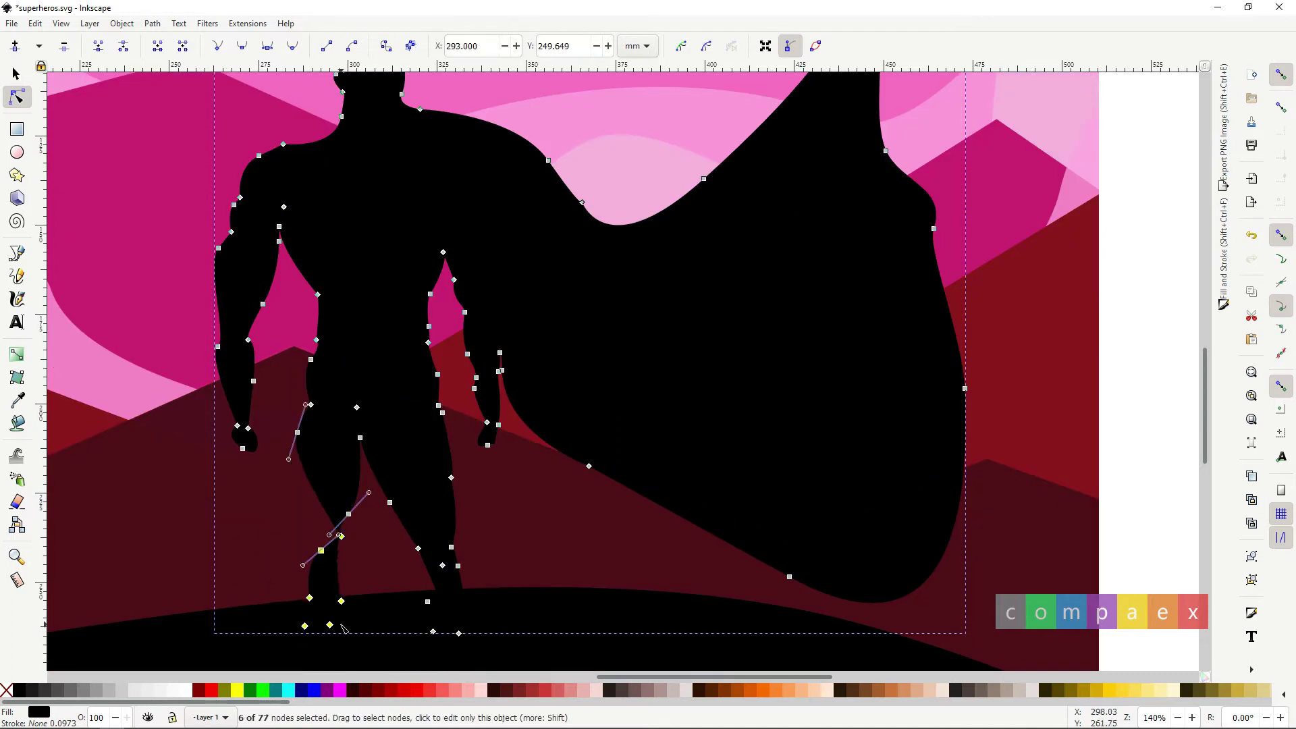
{"action": "left_click_drag", "start_coordinate": [358, 408], "coordinate": [370, 411]}
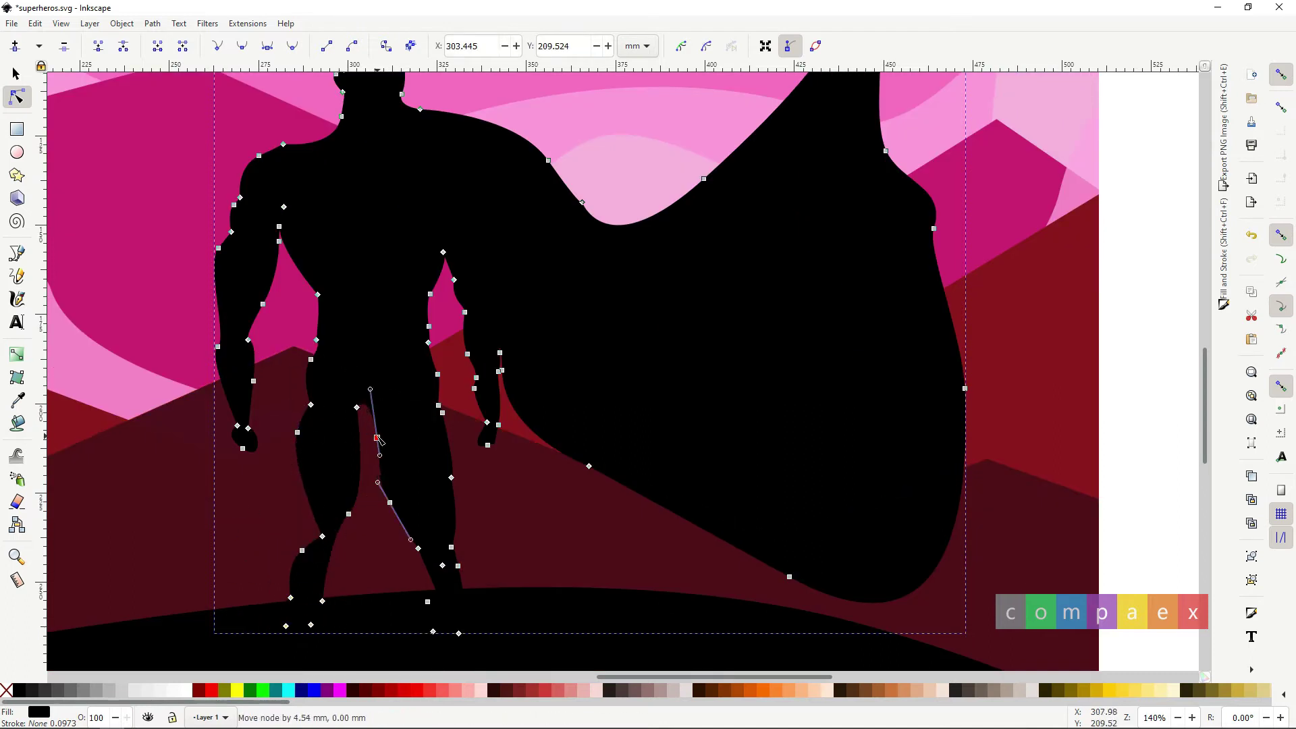
{"action": "left_click_drag", "start_coordinate": [290, 597], "coordinate": [316, 606]}
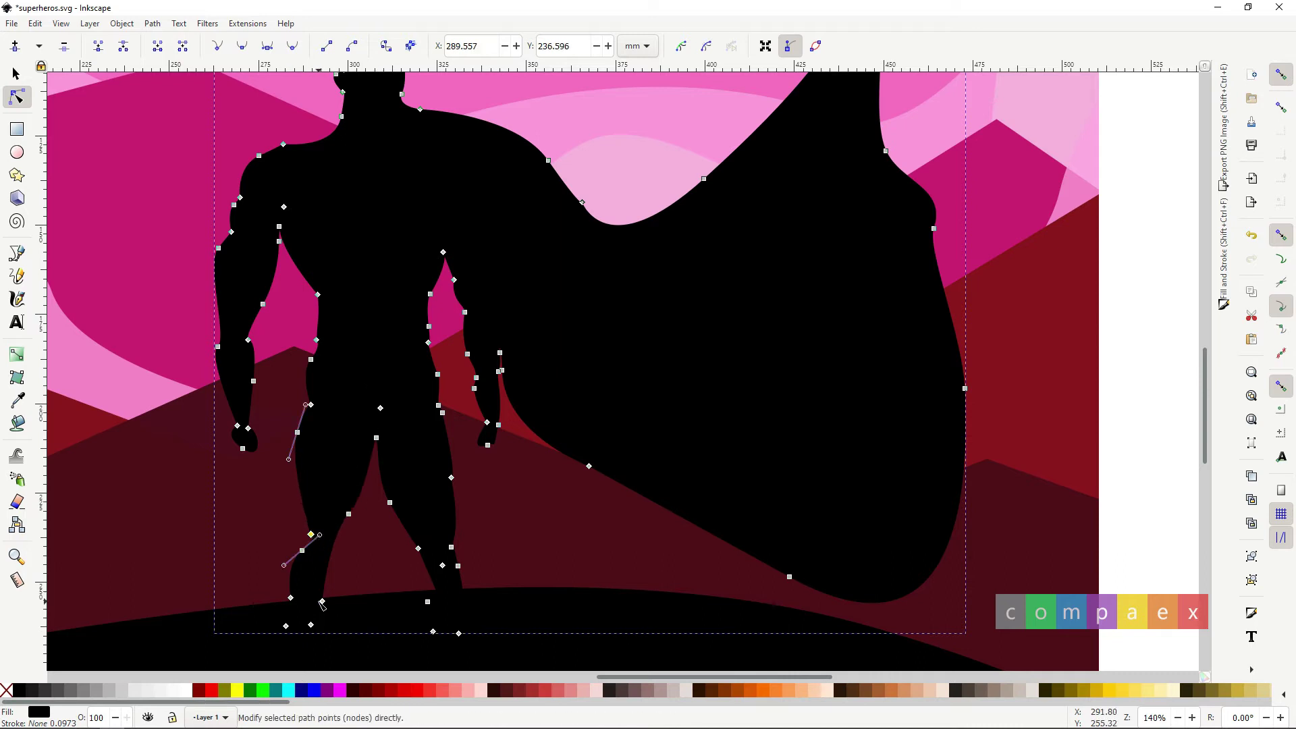
{"action": "left_click", "coordinate": [302, 550]}
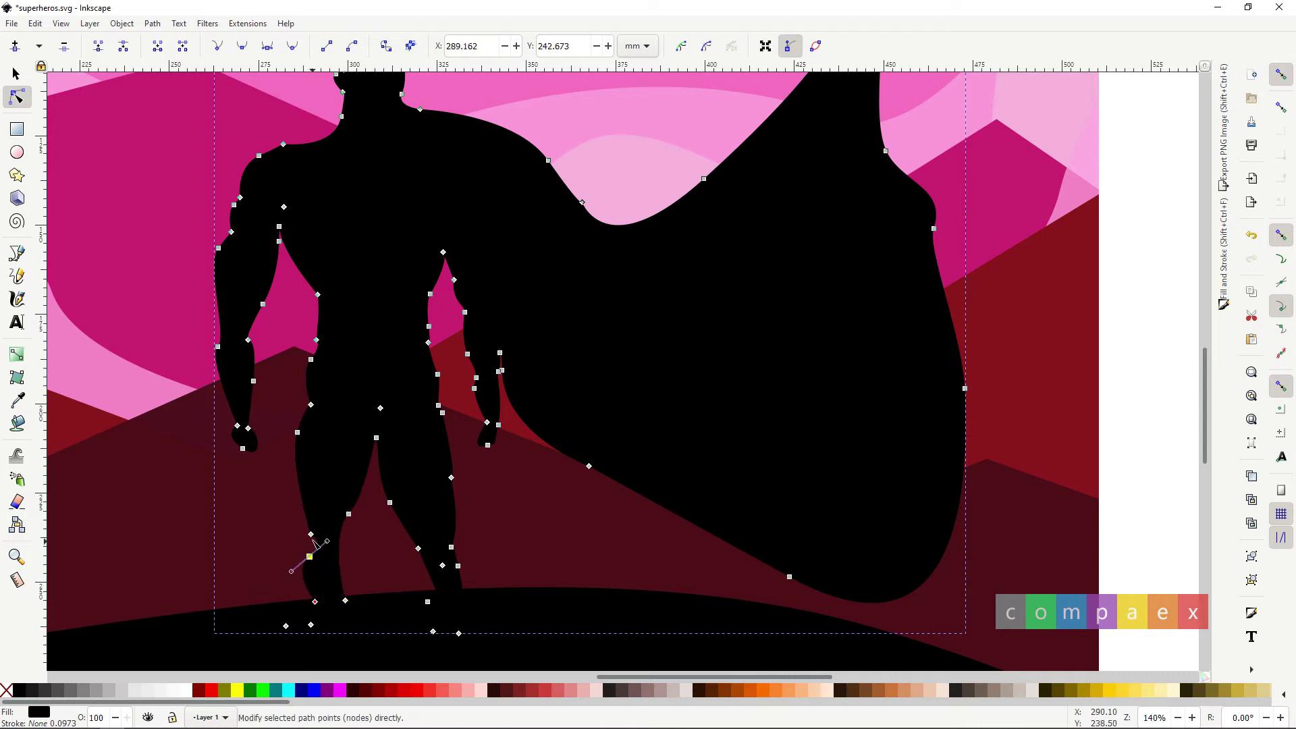
Add a node to the inner lower leg, nudge it left, then zoom out over the hill.
{"action": "double_click", "coordinate": [340, 566]}
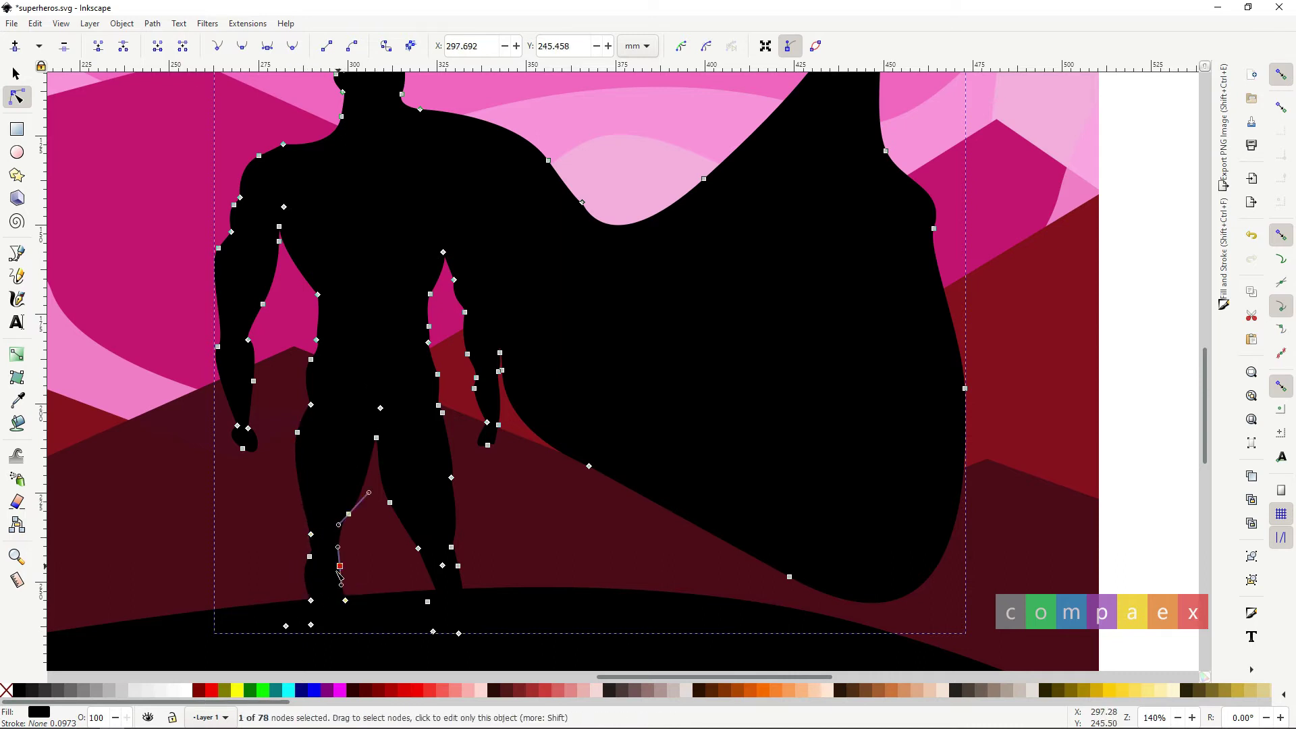
{"action": "left_click_drag", "start_coordinate": [344, 600], "coordinate": [337, 602]}
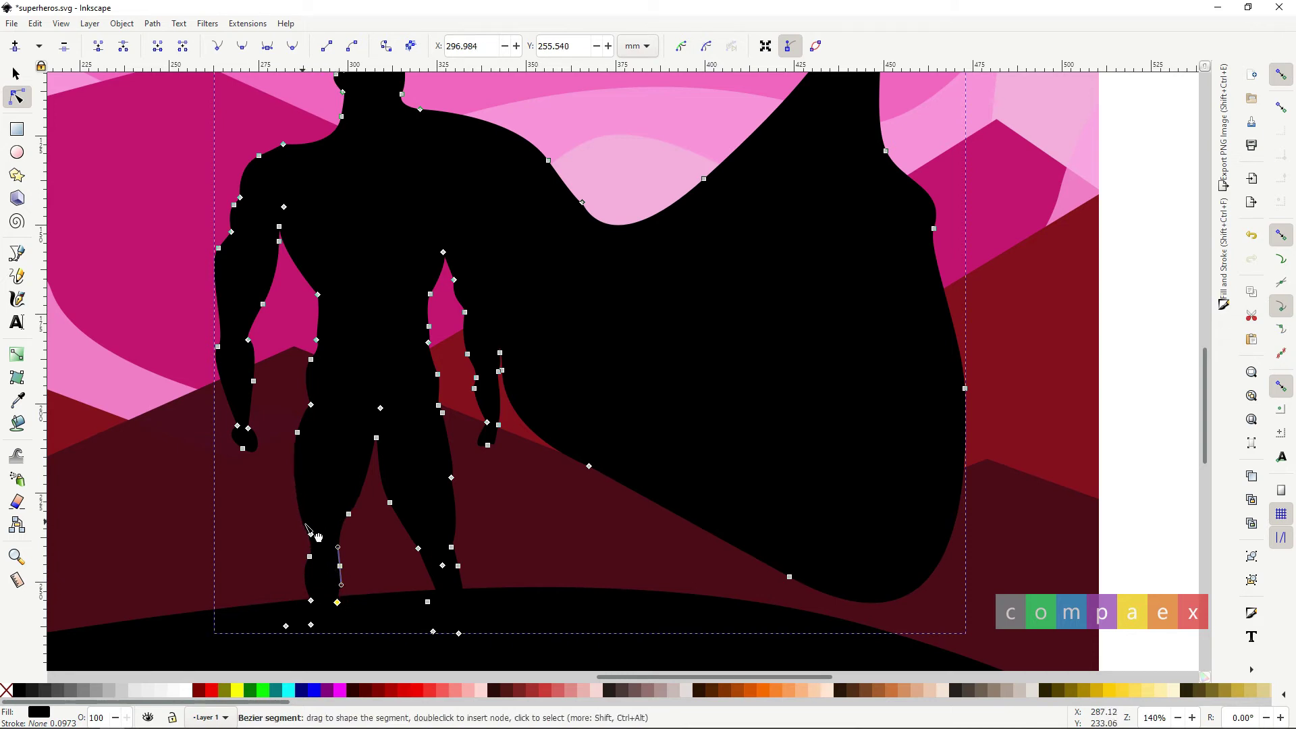
{"action": "left_click", "coordinate": [429, 575]}
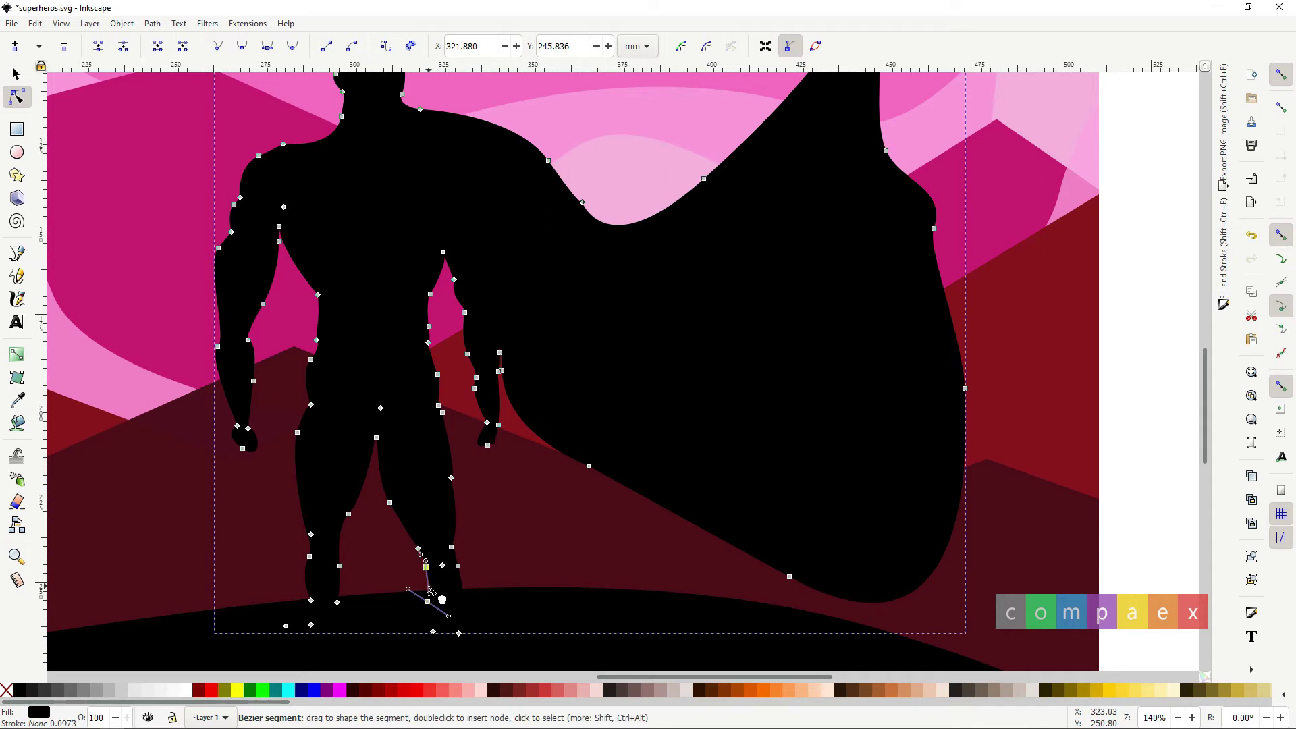
{"action": "left_click", "coordinate": [518, 583]}
{"action": "scroll", "coordinate": [444, 526], "scroll_direction": "down", "scroll_amount": 3}
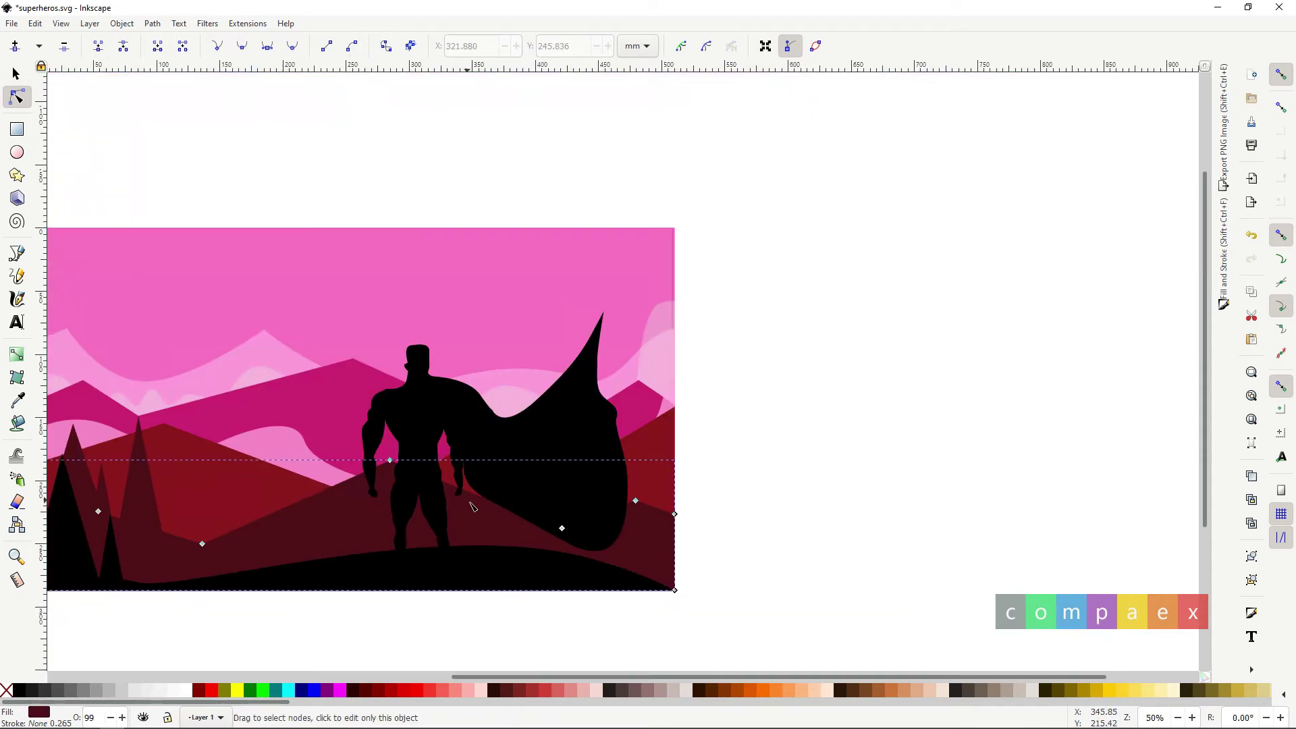
{"action": "scroll", "coordinate": [452, 404], "scroll_direction": "left", "scroll_amount": 3}
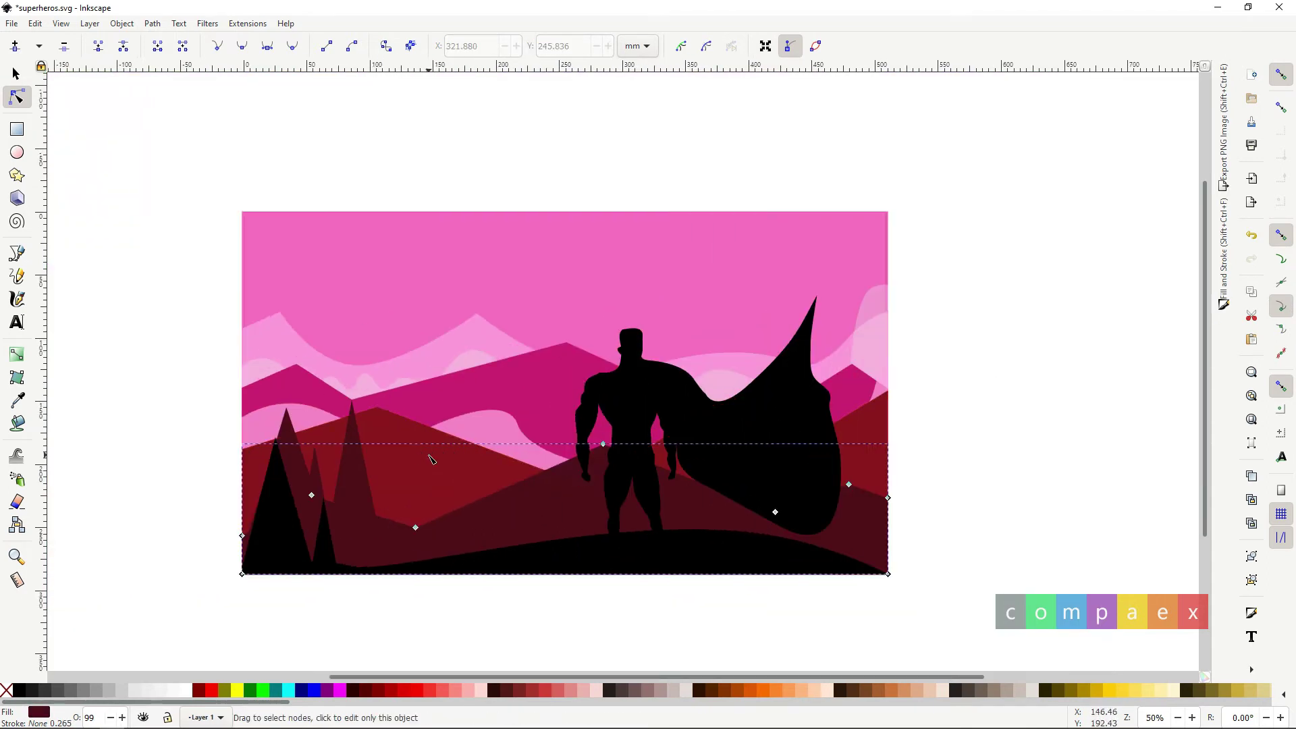
{"action": "scroll", "coordinate": [428, 455], "scroll_direction": "up", "scroll_amount": 1}
With the Pen tool, trace the woman's side from the hill up to waist and bent elbow.
{"action": "key", "text": "b"}
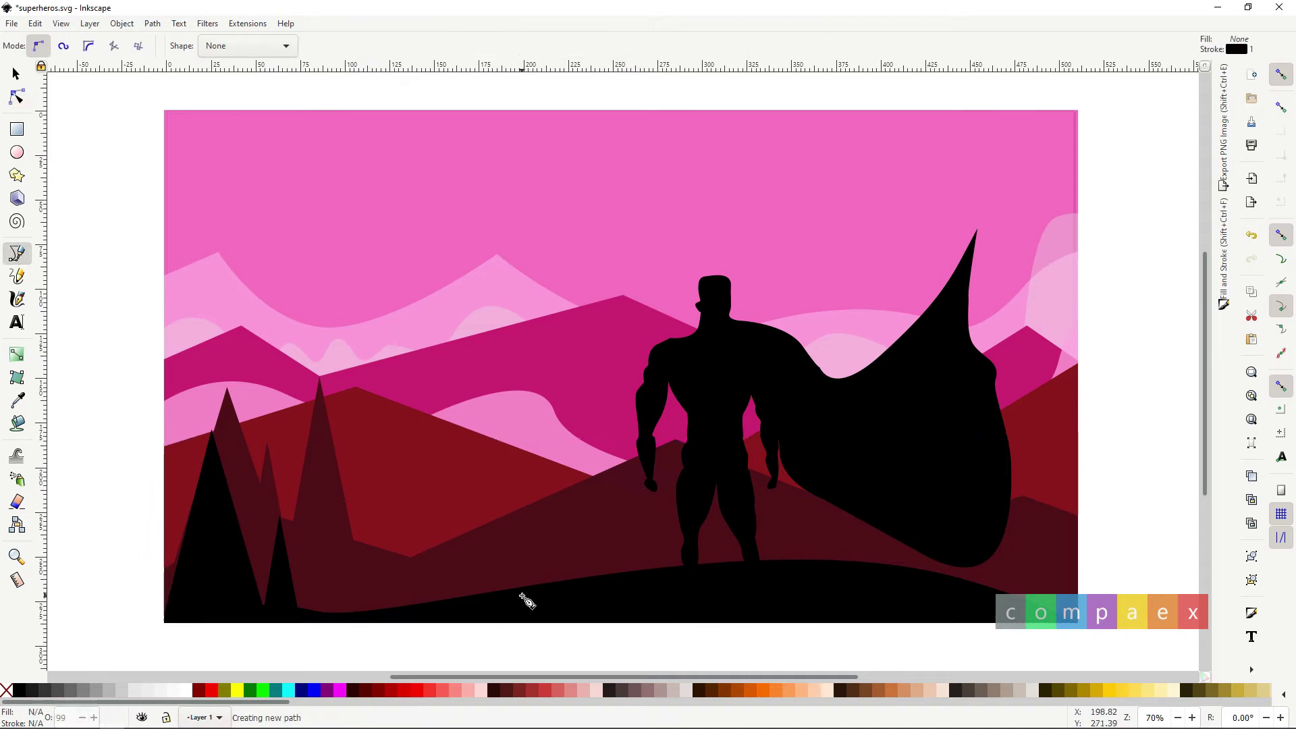
{"action": "left_click_drag", "start_coordinate": [522, 595], "coordinate": [531, 521]}
{"action": "left_click", "coordinate": [525, 518]}
{"action": "mouse_move", "coordinate": [489, 376]}
{"action": "left_mouse_down"}
{"action": "mouse_move", "coordinate": [510, 326]}
{"action": "mouse_move", "coordinate": [484, 245]}
{"action": "mouse_move", "coordinate": [430, 309]}
{"action": "left_mouse_up"}
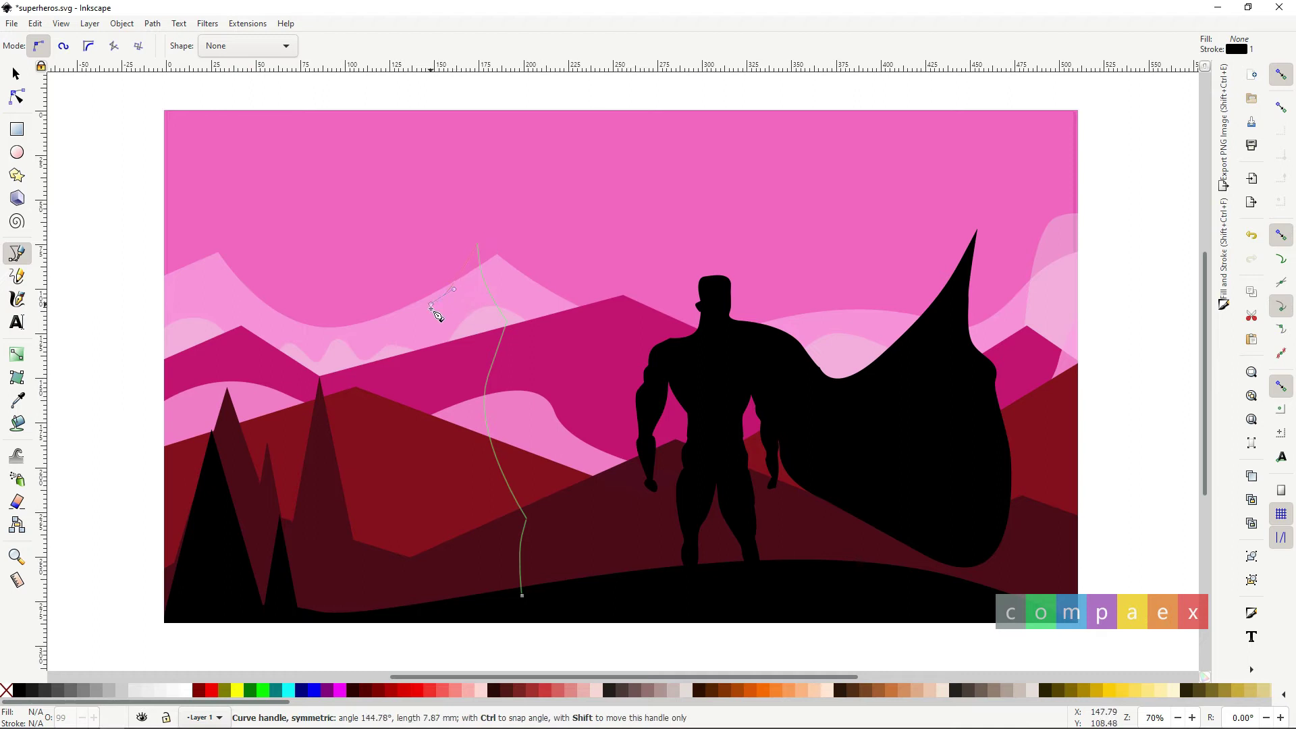
{"action": "left_click", "coordinate": [492, 390]}
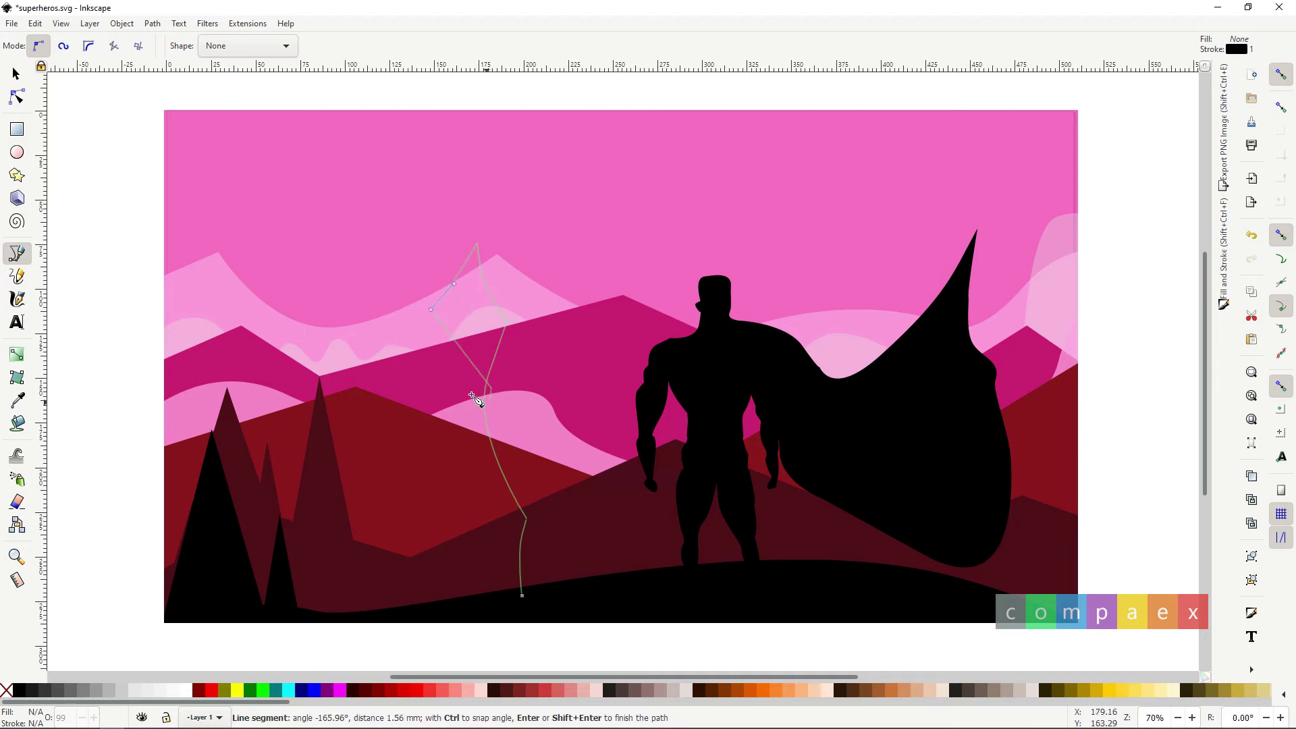
{"action": "left_click", "coordinate": [385, 317]}
{"action": "scroll", "coordinate": [464, 222], "scroll_direction": "up", "scroll_amount": 4}
{"action": "scroll", "coordinate": [464, 223], "scroll_direction": "right", "scroll_amount": 4}
Trace the rounded head and long hair sweeping out to the right in strands.
{"action": "left_click_drag", "start_coordinate": [331, 314], "coordinate": [382, 307]}
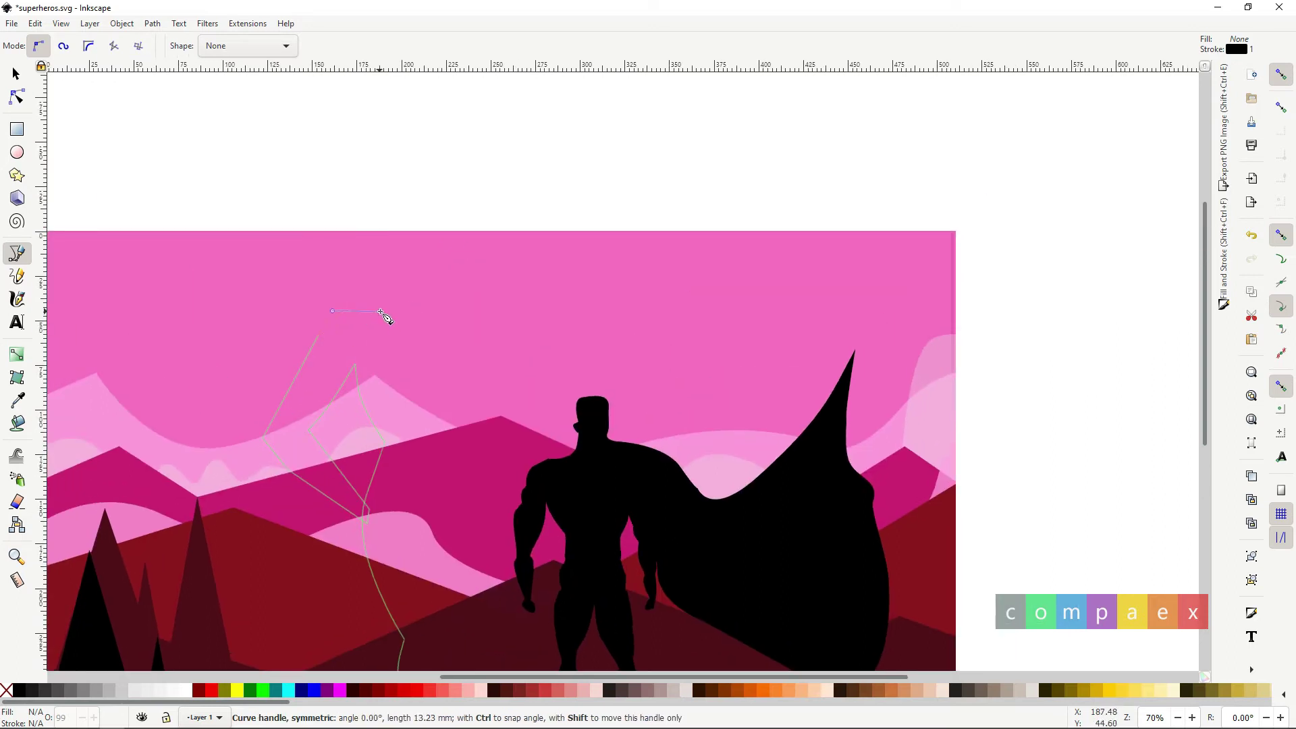
{"action": "left_click", "coordinate": [403, 284]}
{"action": "left_click_drag", "start_coordinate": [376, 218], "coordinate": [399, 192]}
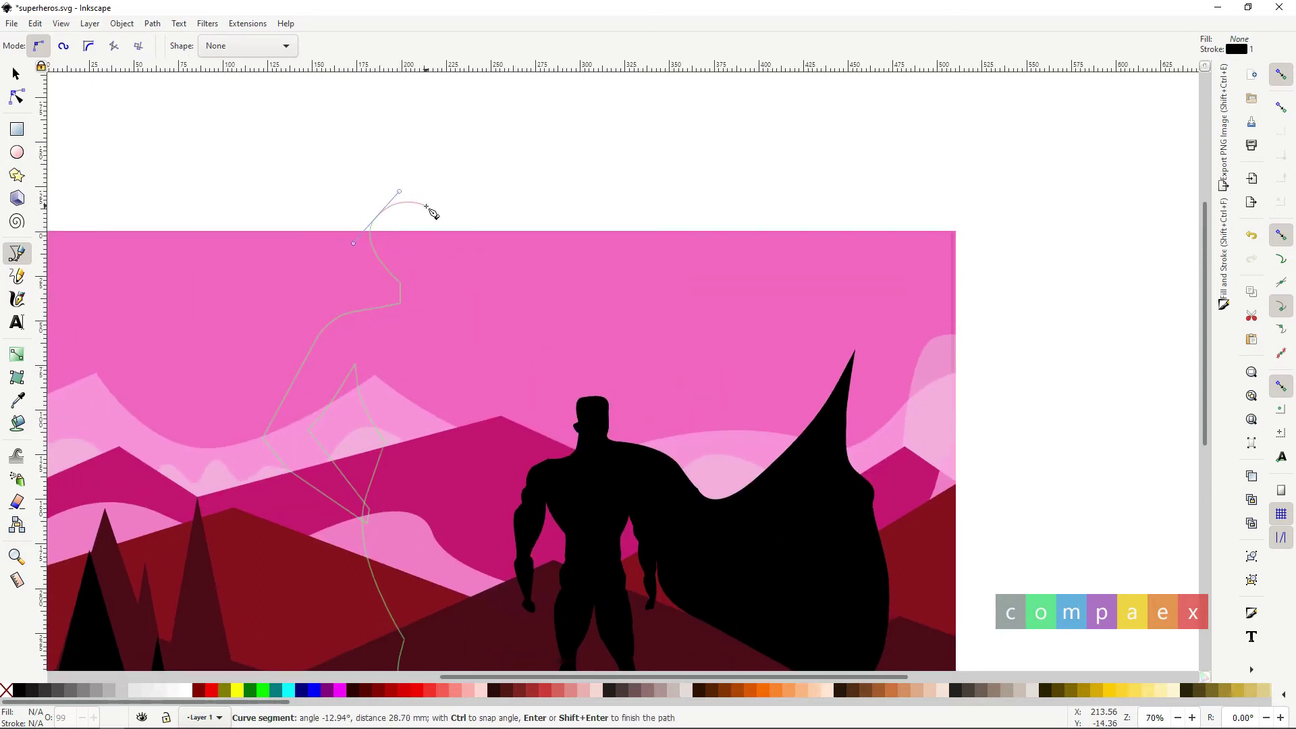
{"action": "mouse_move", "coordinate": [462, 240]}
{"action": "left_mouse_down"}
{"action": "mouse_move", "coordinate": [561, 238]}
{"action": "mouse_move", "coordinate": [573, 265]}
{"action": "left_mouse_up"}
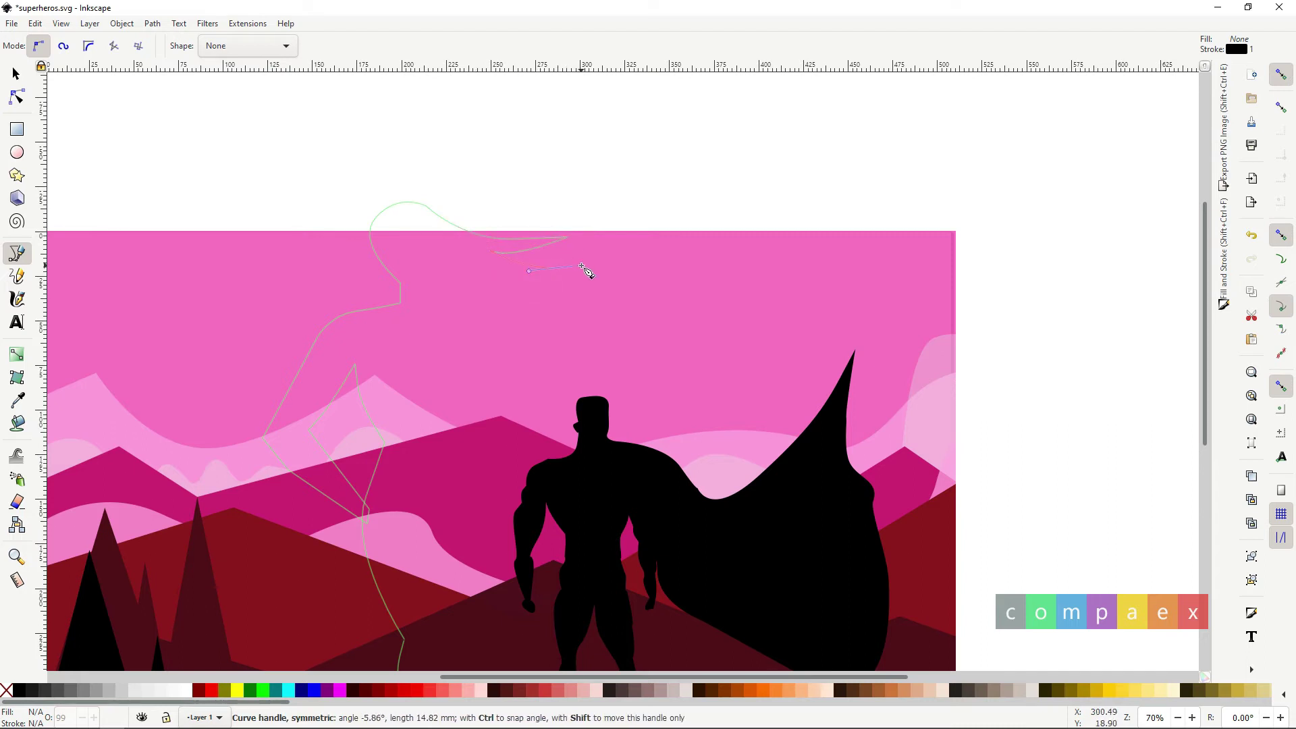
{"action": "left_click", "coordinate": [629, 282]}
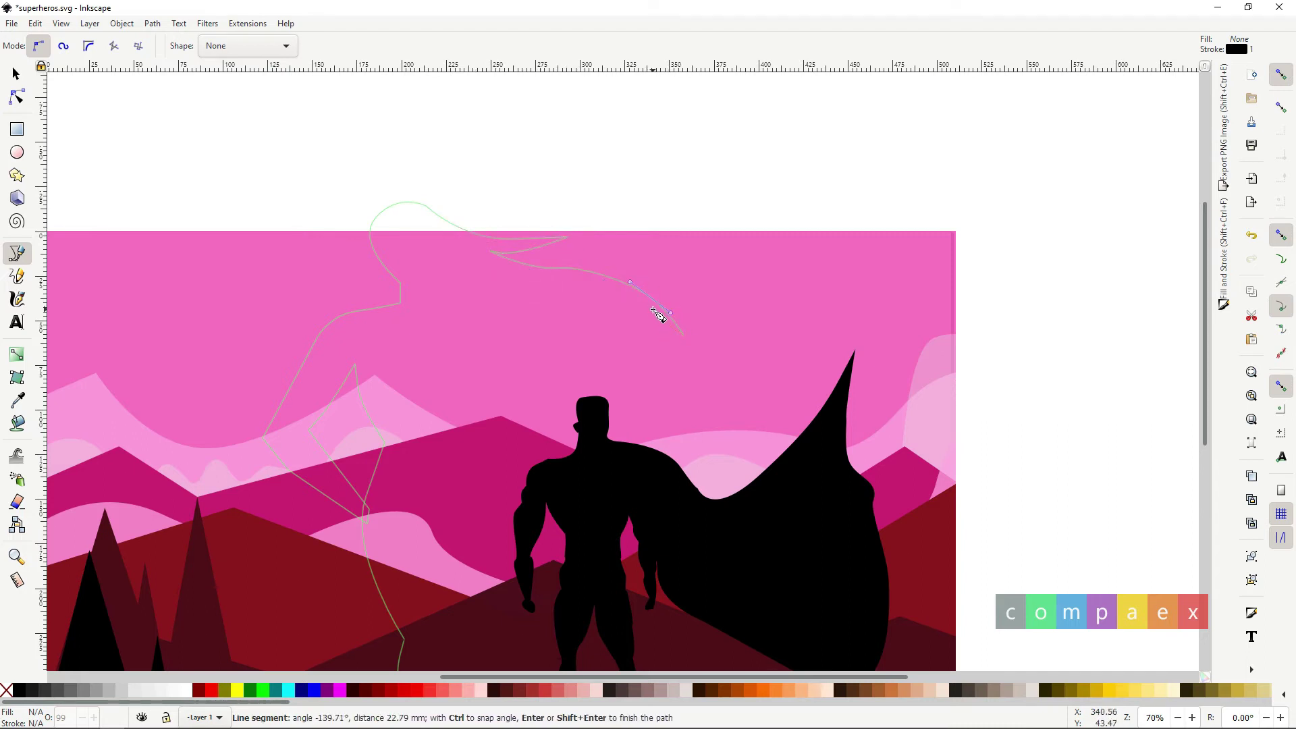
{"action": "left_click_drag", "start_coordinate": [590, 278], "coordinate": [471, 294]}
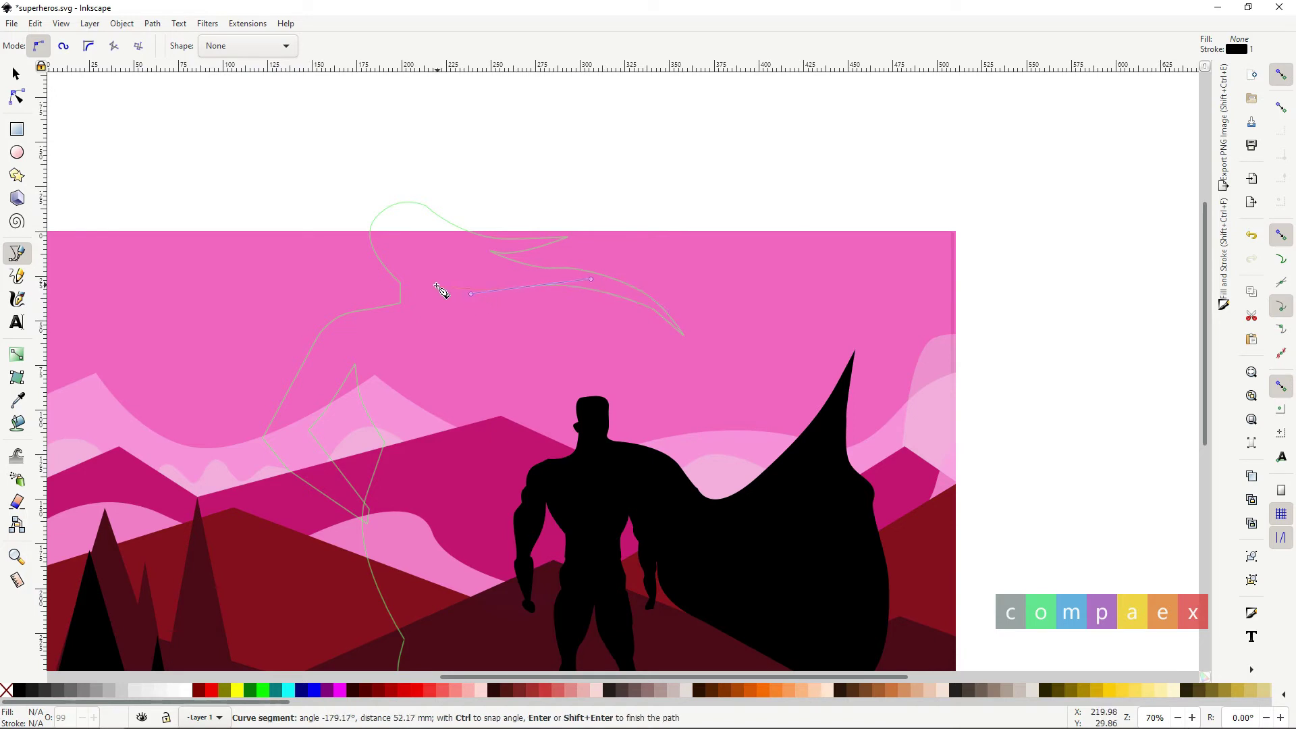
{"action": "left_click", "coordinate": [427, 282]}
Trace the cape down to the hill and the legs back to the start, closing the outline.
{"action": "left_click_drag", "start_coordinate": [501, 302], "coordinate": [592, 356]}
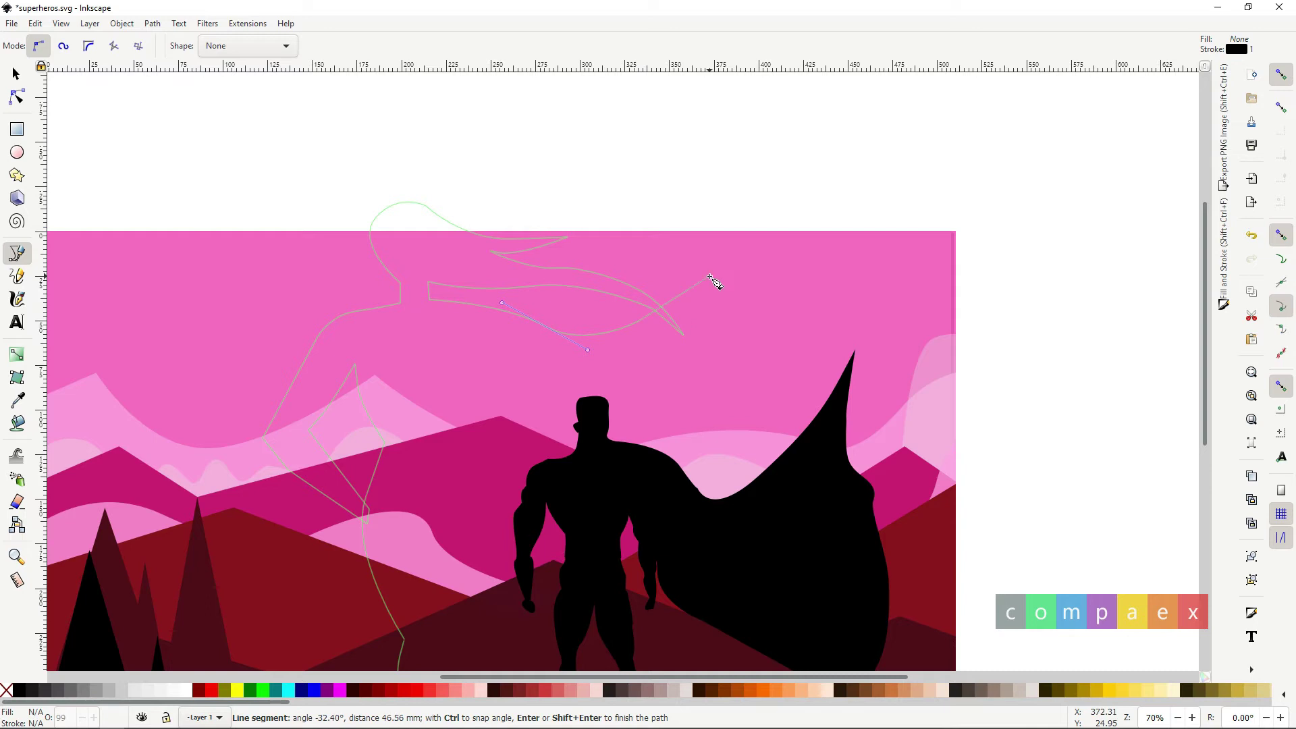
{"action": "left_click_drag", "start_coordinate": [695, 451], "coordinate": [692, 447]}
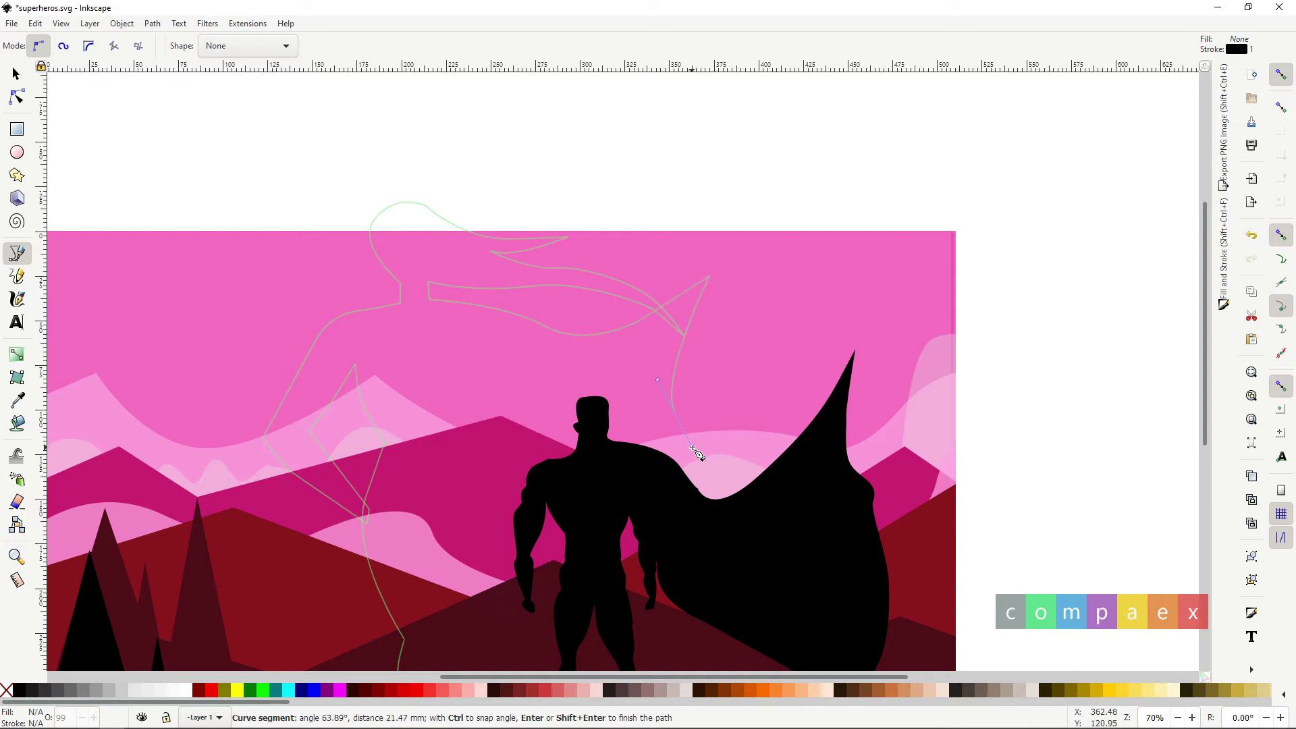
{"action": "left_click", "coordinate": [663, 582]}
{"action": "mouse_move", "coordinate": [531, 560]}
{"action": "left_mouse_down"}
{"action": "mouse_move", "coordinate": [431, 446]}
{"action": "mouse_move", "coordinate": [454, 465]}
{"action": "mouse_move", "coordinate": [469, 520]}
{"action": "left_mouse_up"}
{"action": "left_click", "coordinate": [531, 563]}
{"action": "scroll", "coordinate": [530, 658], "scroll_direction": "down", "scroll_amount": 5}
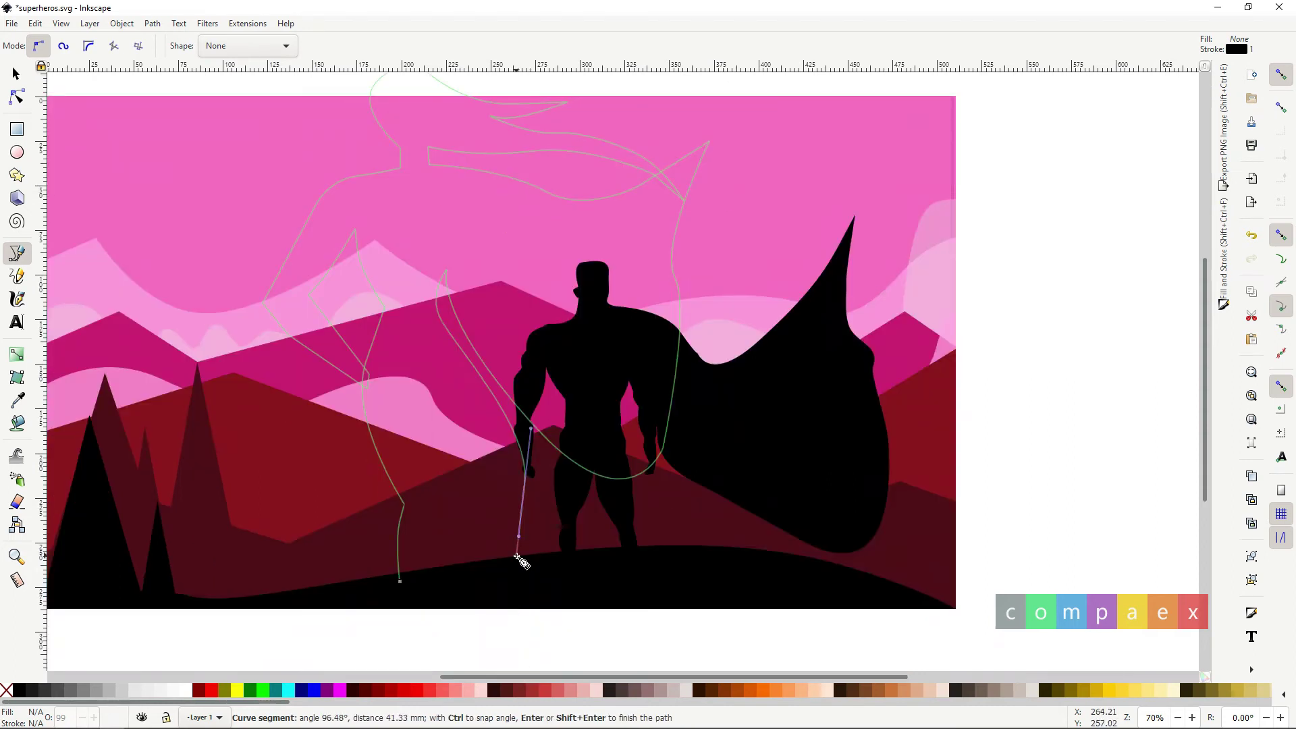
{"action": "left_click_drag", "start_coordinate": [485, 552], "coordinate": [499, 506]}
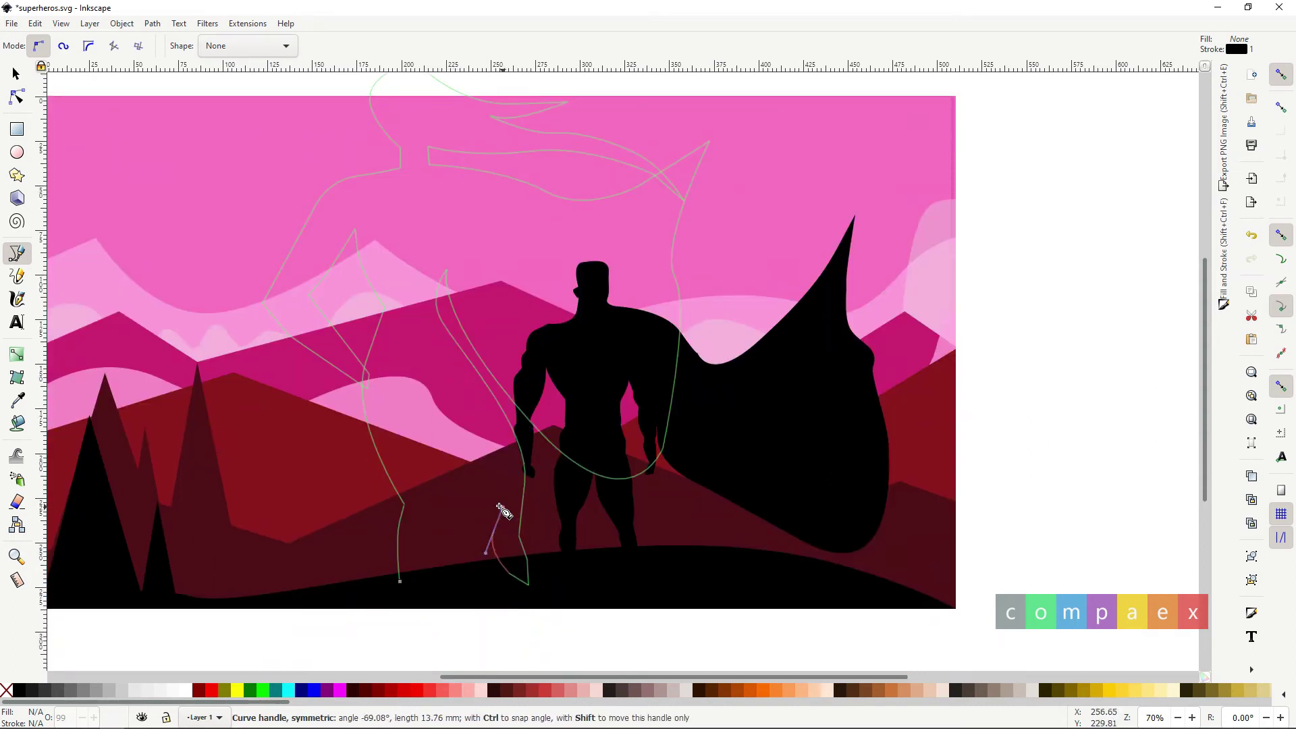
{"action": "left_click", "coordinate": [496, 500]}
{"action": "left_click_drag", "start_coordinate": [432, 426], "coordinate": [435, 395]}
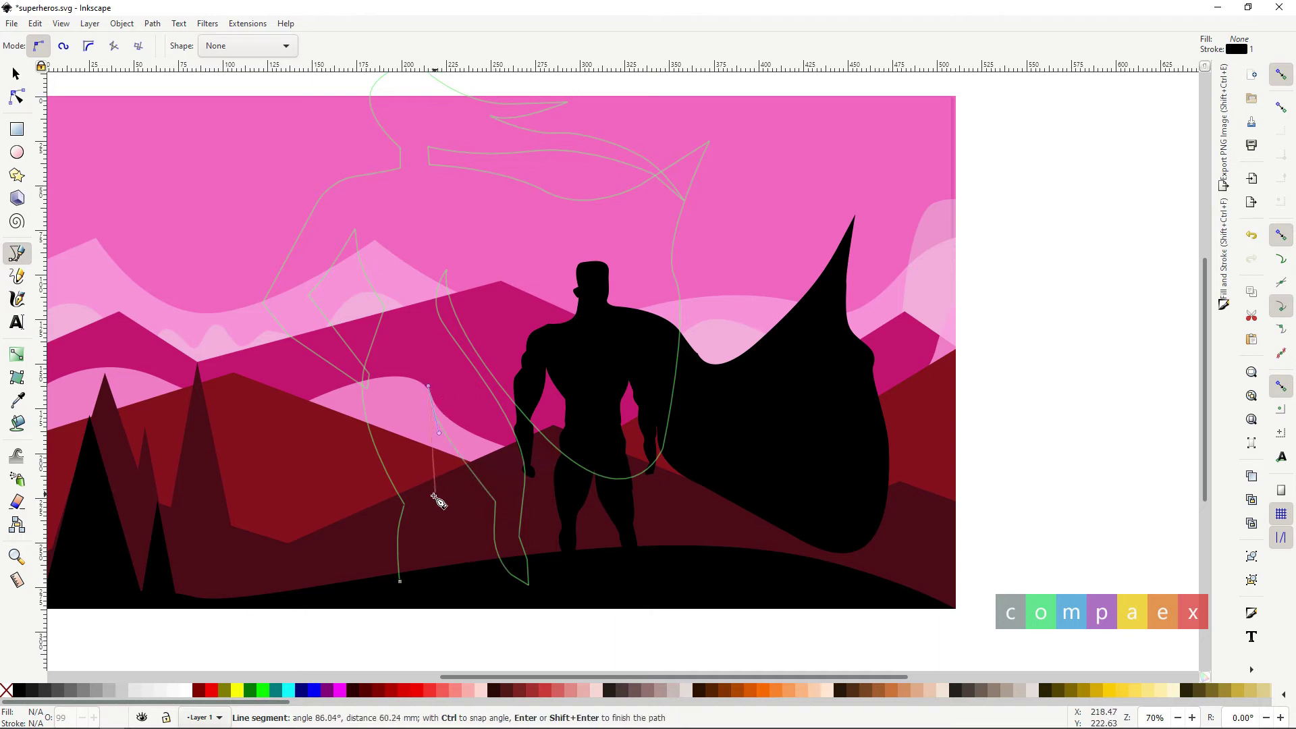
{"action": "left_click_drag", "start_coordinate": [420, 575], "coordinate": [413, 583]}
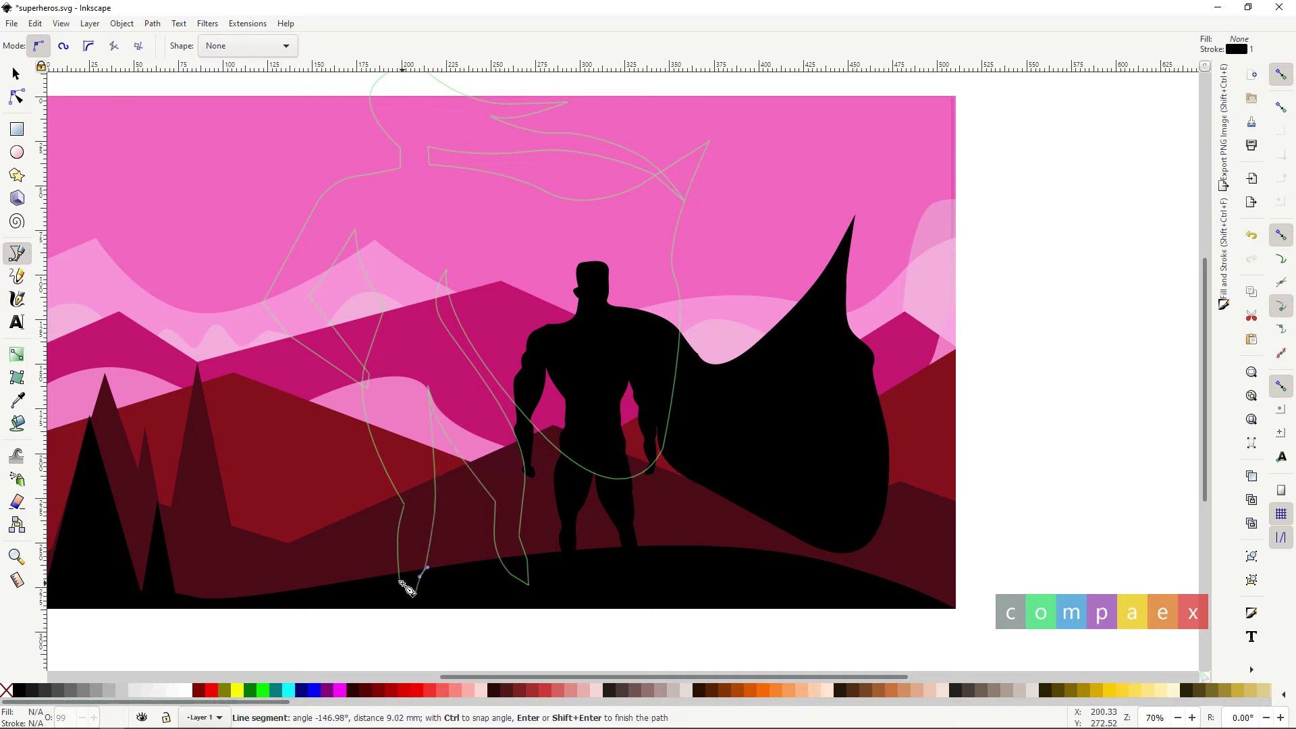
{"action": "left_click", "coordinate": [401, 582]}
Give the woman shape a flat black fill.
{"action": "scroll", "coordinate": [418, 355], "scroll_direction": "down", "scroll_amount": 1}
{"action": "left_click", "coordinate": [1223, 256]}
{"action": "left_click", "coordinate": [997, 127]}
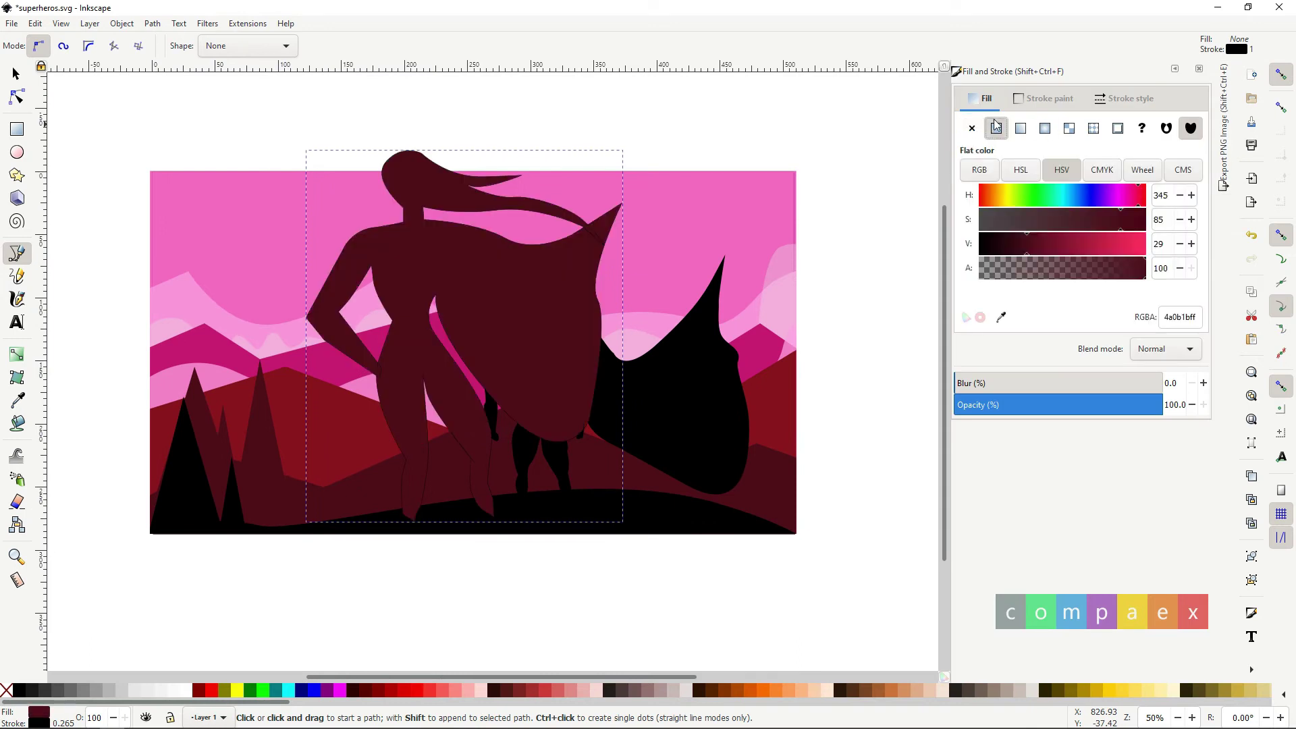
{"action": "left_click", "coordinate": [997, 128]}
{"action": "left_click", "coordinate": [1174, 68]}
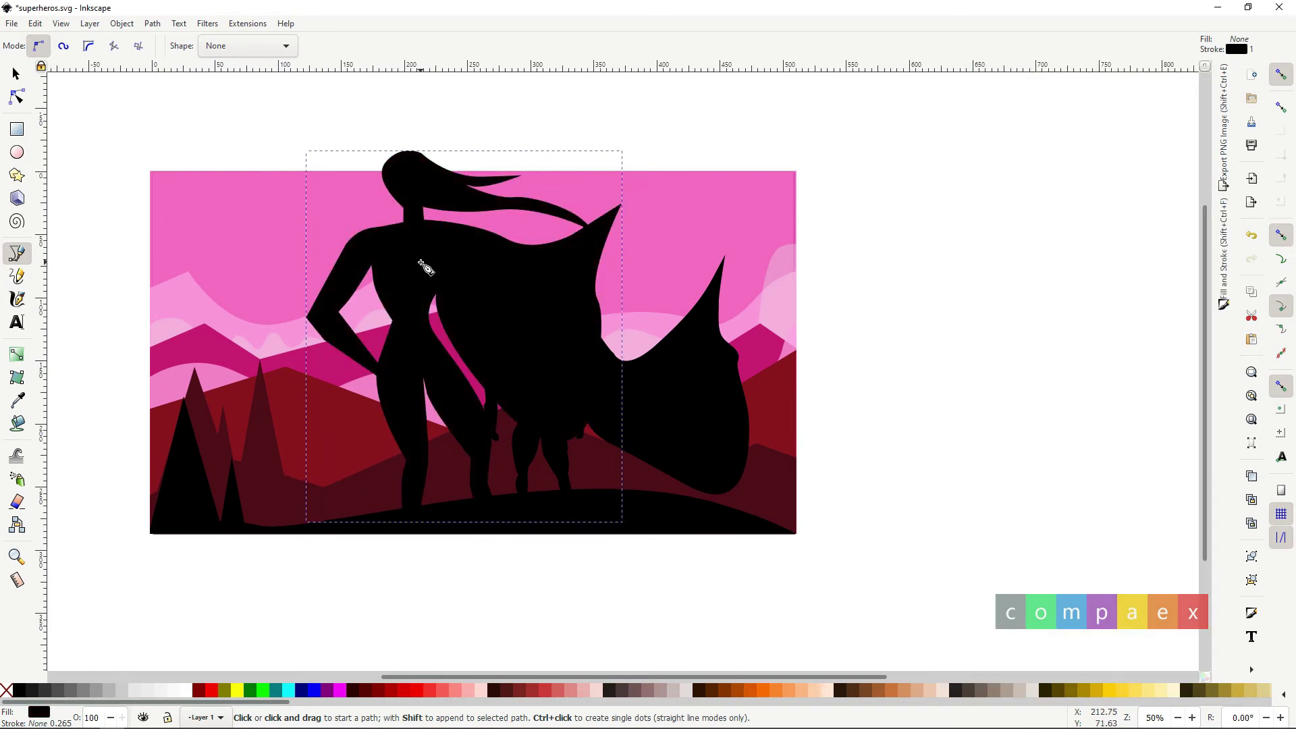
{"action": "left_click", "coordinate": [421, 262]}
Shrink and stretch the woman silhouette and place her beside the male hero.
{"action": "key", "text": "s"}
{"action": "left_click_drag", "start_coordinate": [625, 146], "coordinate": [462, 302]}
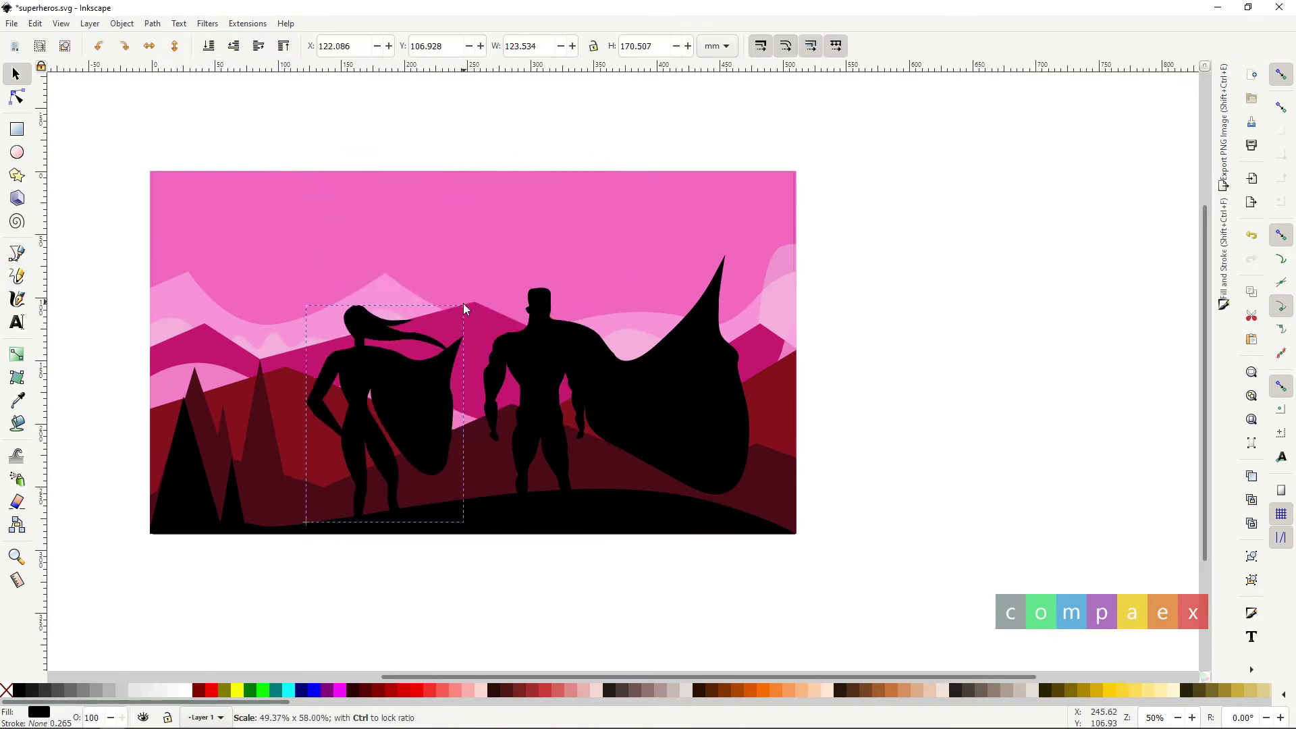
{"action": "left_click_drag", "start_coordinate": [386, 359], "coordinate": [442, 354]}
{"action": "left_click_drag", "start_coordinate": [520, 305], "coordinate": [532, 292]}
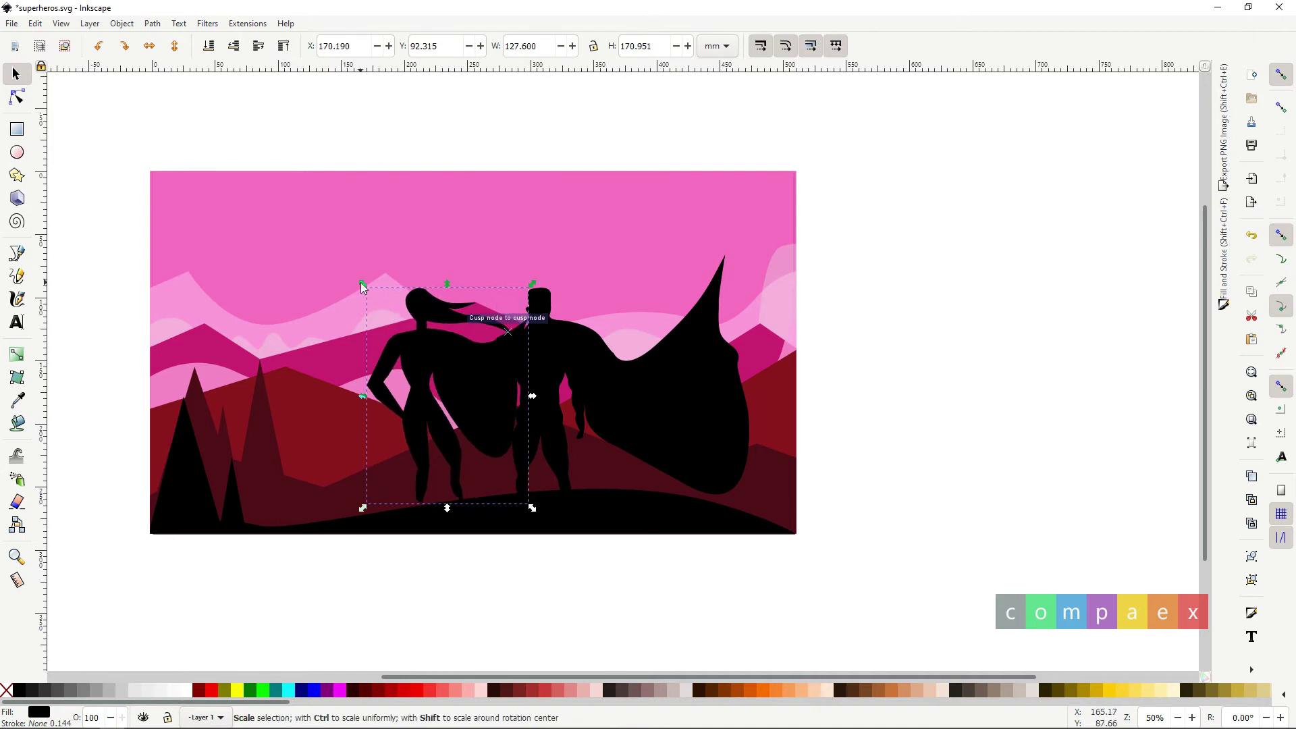
{"action": "left_click_drag", "start_coordinate": [363, 300], "coordinate": [388, 292]}
{"action": "mouse_move", "coordinate": [529, 400]}
{"action": "left_mouse_down"}
{"action": "mouse_move", "coordinate": [463, 386]}
{"action": "mouse_move", "coordinate": [537, 405]}
{"action": "left_mouse_up"}
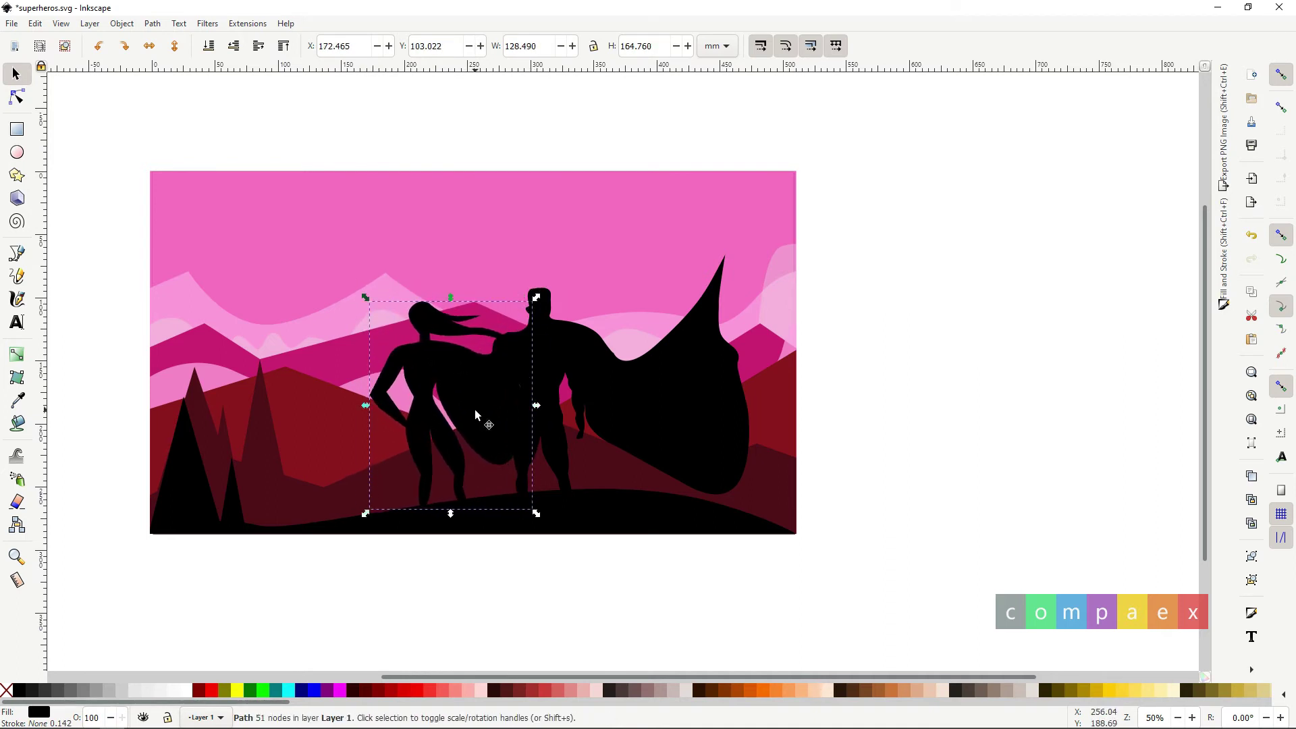
{"action": "scroll", "coordinate": [433, 384], "scroll_direction": "up", "scroll_amount": 1, "text": "ctrl"}
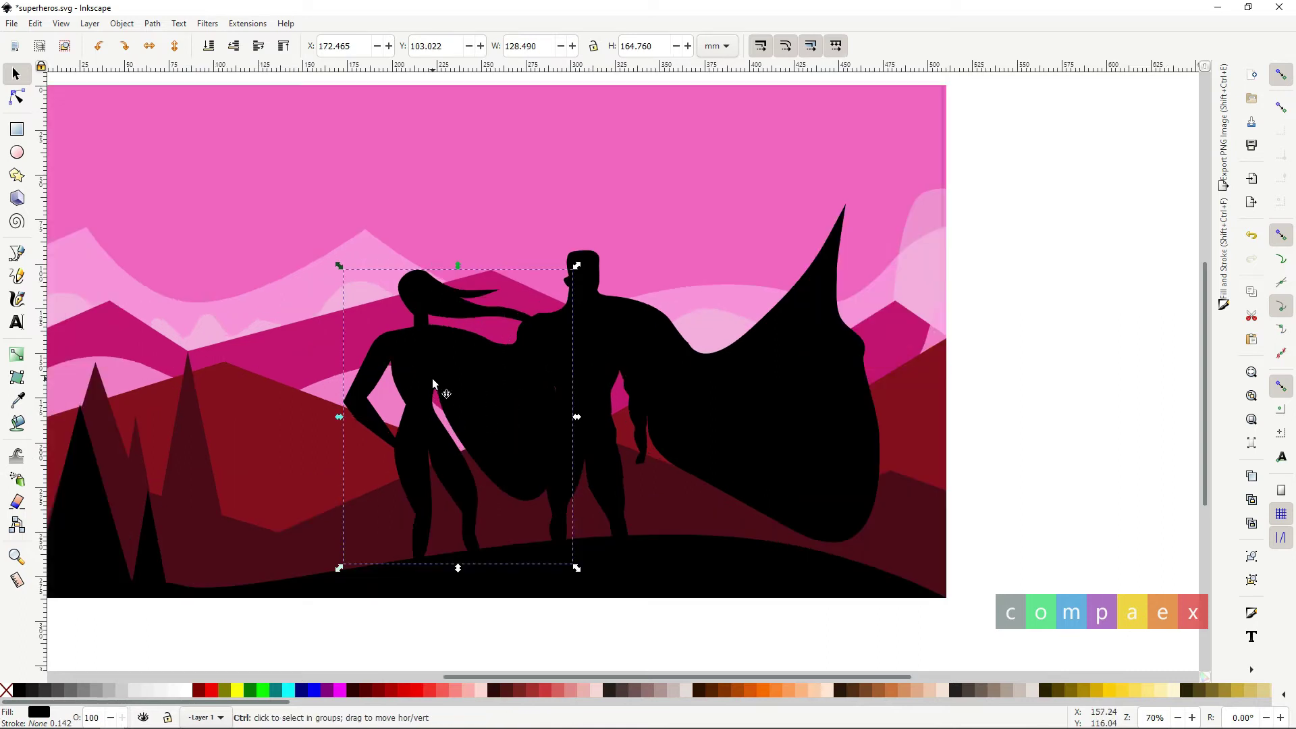
{"action": "scroll", "coordinate": [433, 383], "scroll_direction": "up", "scroll_amount": 2, "text": "ctrl"}
Edit the woman's nodes, lifting a cape node and reshaping a hair strand.
{"action": "double_click", "coordinate": [370, 344]}
{"action": "left_click_drag", "start_coordinate": [399, 255], "coordinate": [644, 268]}
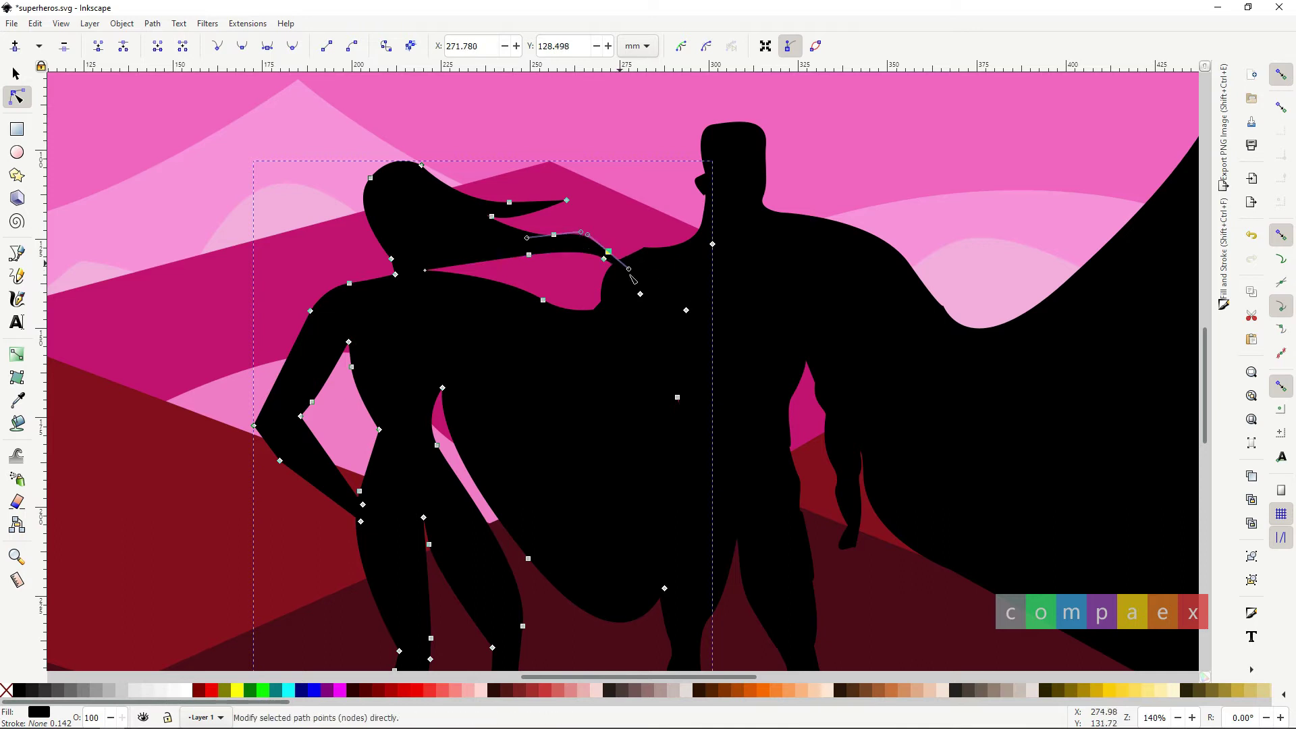
{"action": "key", "text": "ctrl+z"}
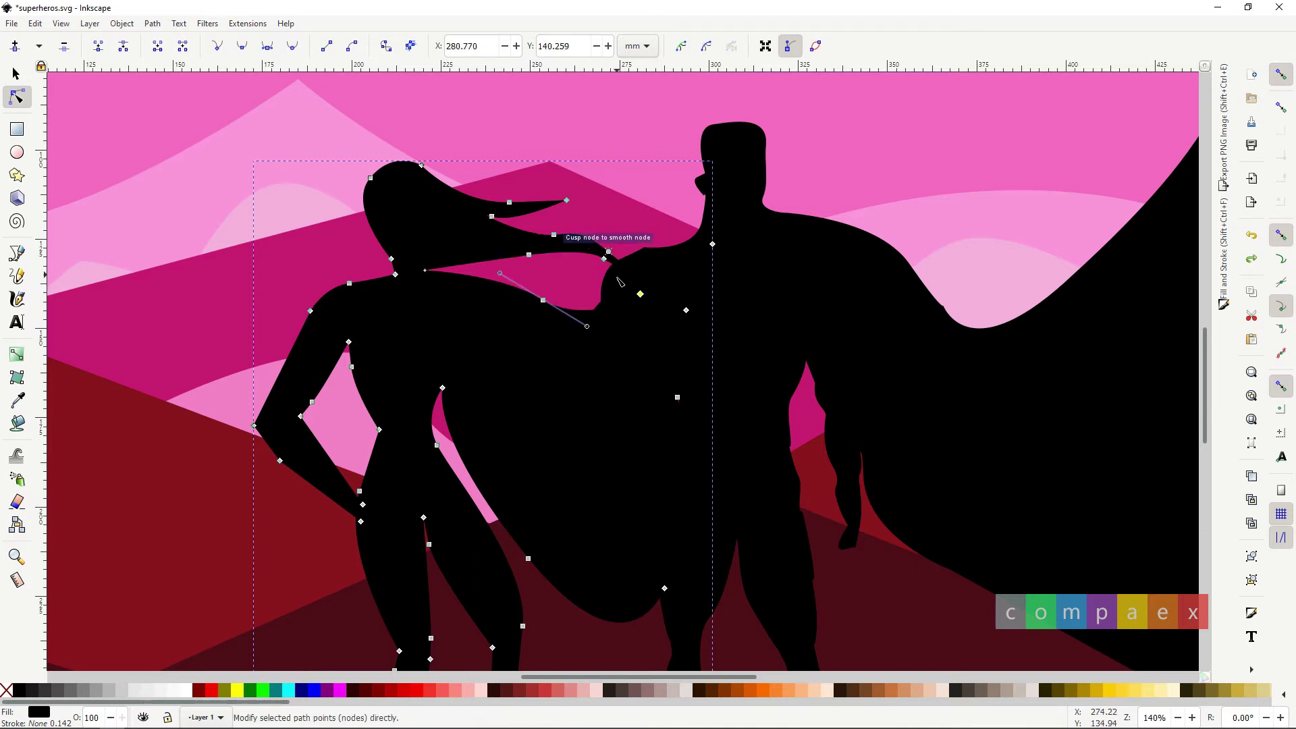
{"action": "left_click", "coordinate": [801, 251]}
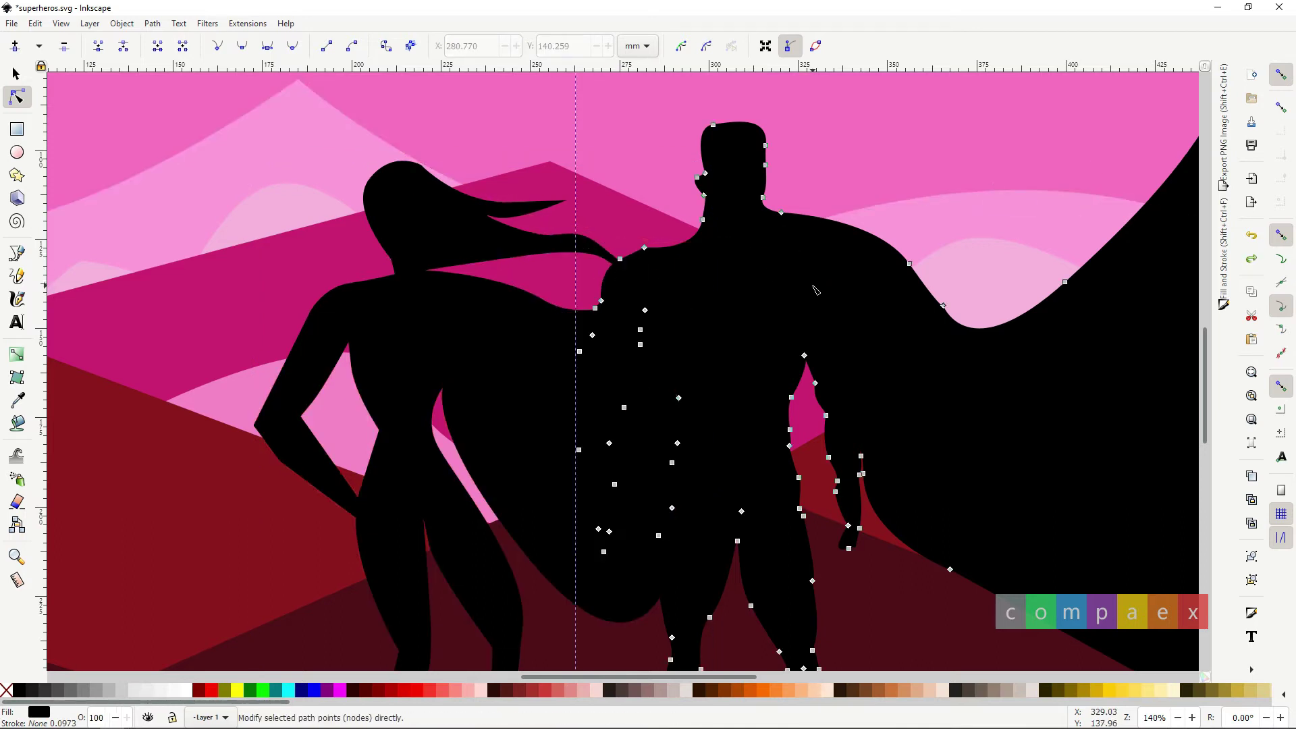
{"action": "key", "text": "ctrl+shift+z"}
{"action": "key", "text": "ctrl+shift+z"}
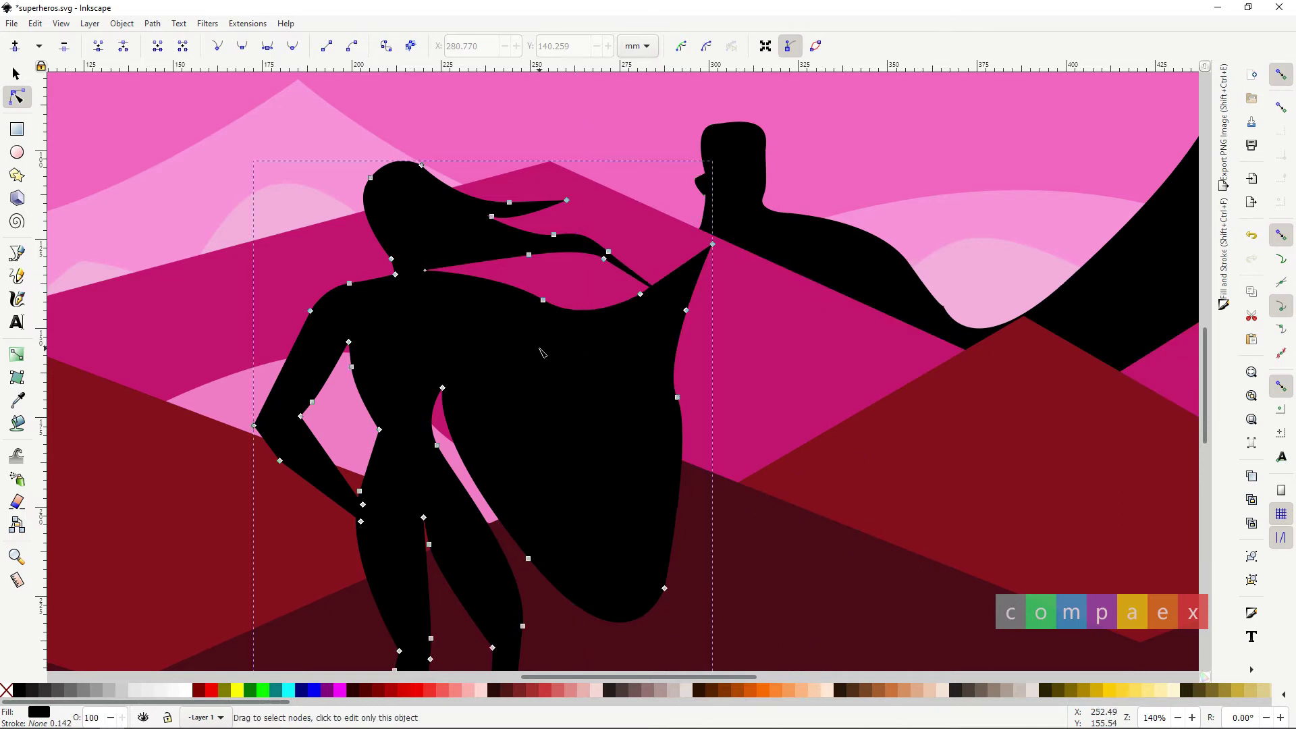
{"action": "left_click_drag", "start_coordinate": [685, 310], "coordinate": [671, 295]}
{"action": "left_click_drag", "start_coordinate": [538, 215], "coordinate": [573, 250]}
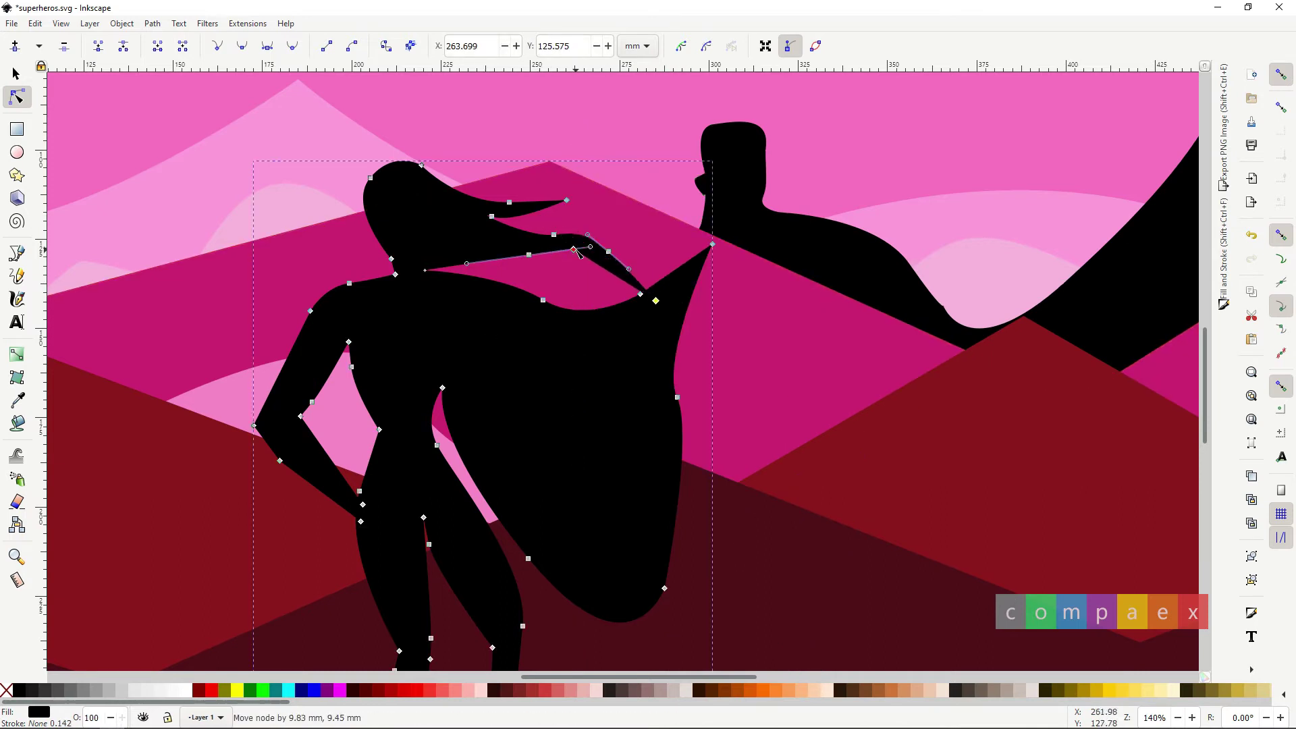
{"action": "mouse_move", "coordinate": [662, 313]}
{"action": "left_mouse_down"}
{"action": "mouse_move", "coordinate": [564, 203]}
{"action": "mouse_move", "coordinate": [601, 254]}
{"action": "left_mouse_up"}
{"action": "left_click", "coordinate": [570, 226]}
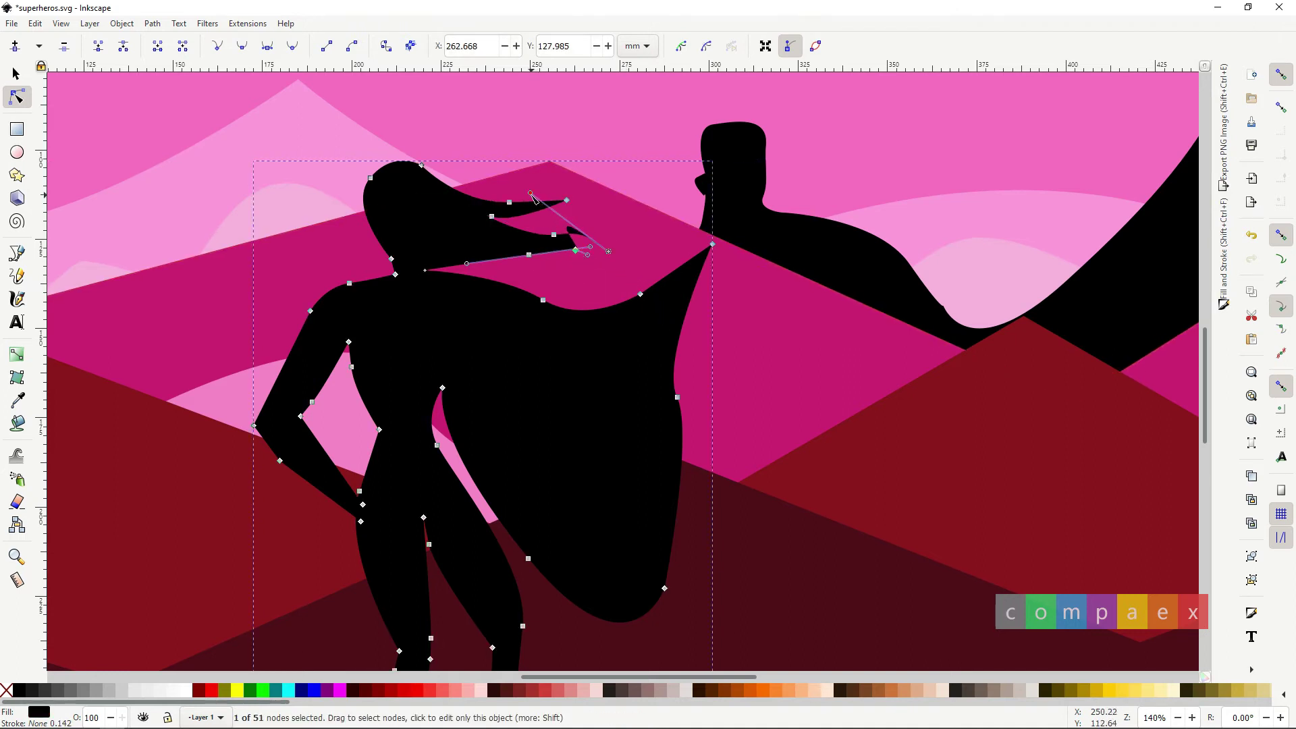
Add a node on the lower hair strand, pulling it into a spike and the tip outward.
{"action": "double_click", "coordinate": [511, 258]}
{"action": "left_click_drag", "start_coordinate": [511, 258], "coordinate": [499, 248]}
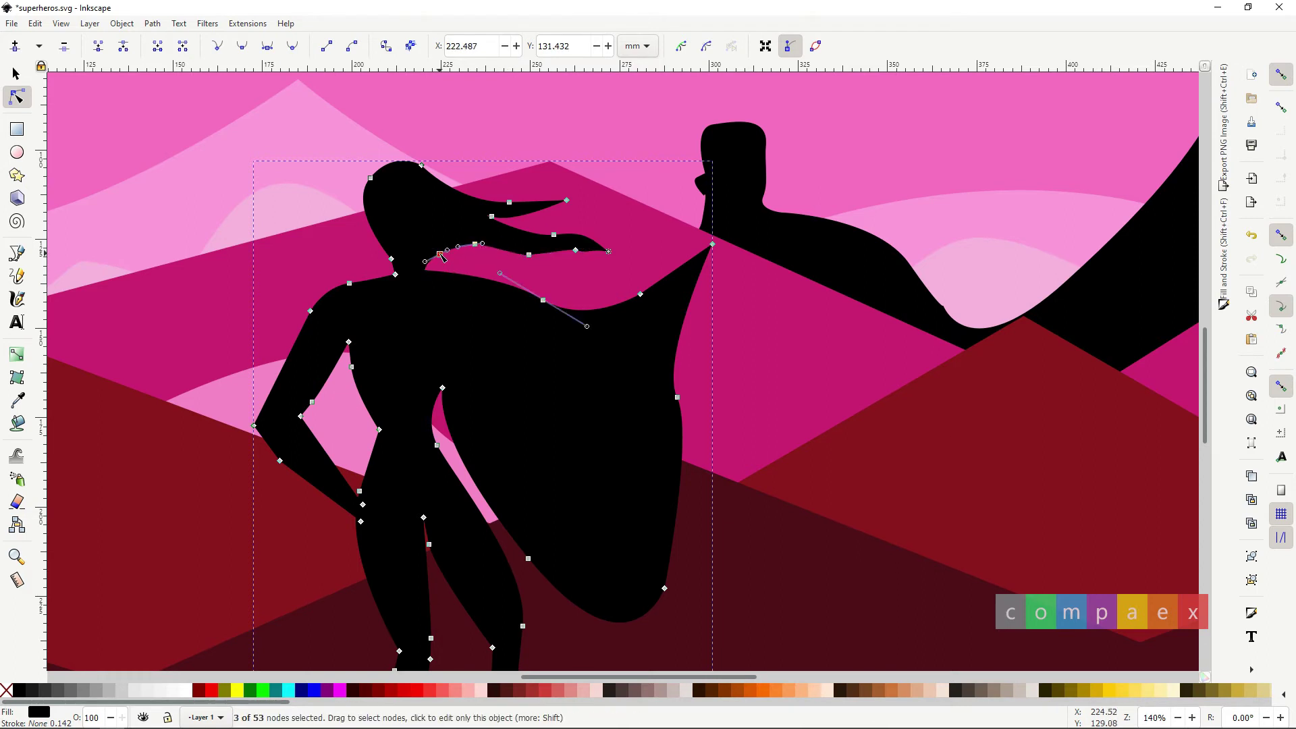
{"action": "scroll", "coordinate": [440, 254], "scroll_direction": "up", "scroll_amount": 3}
{"action": "left_click_drag", "start_coordinate": [403, 241], "coordinate": [367, 236]}
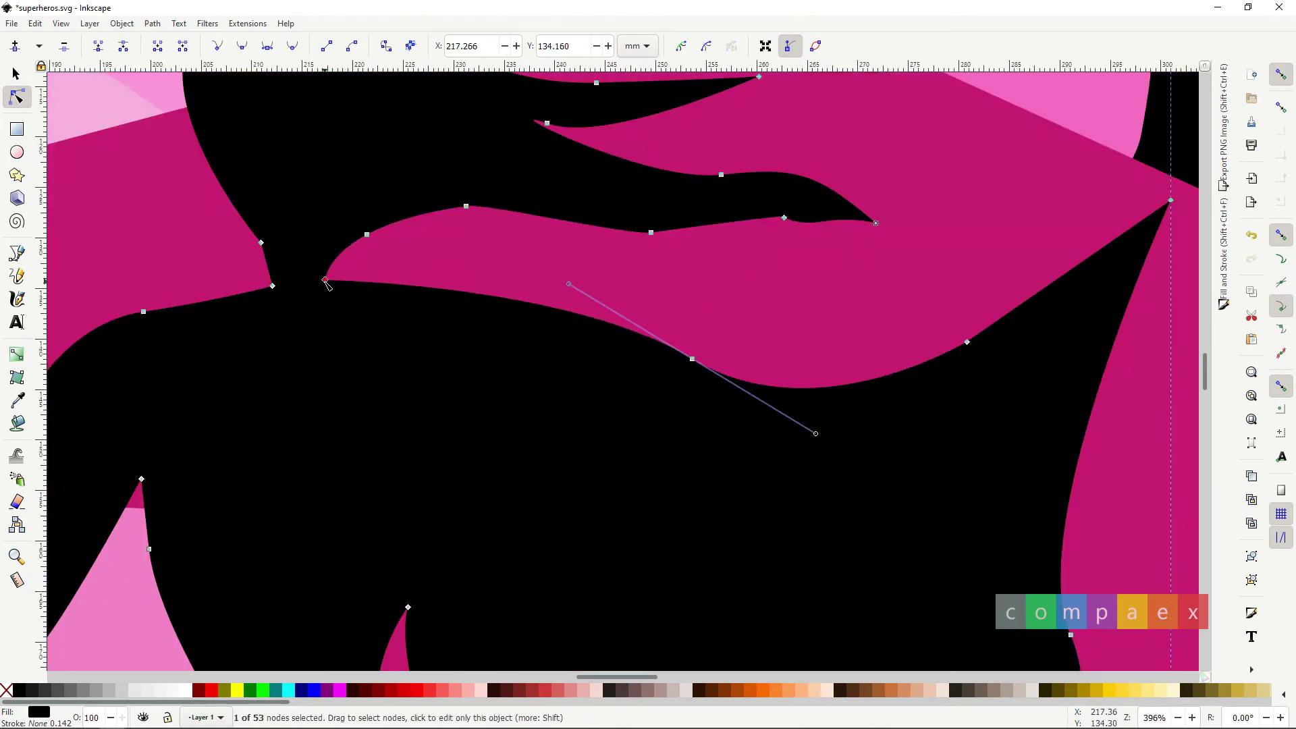
{"action": "mouse_move", "coordinate": [324, 281]}
{"action": "left_mouse_down"}
{"action": "mouse_move", "coordinate": [352, 277]}
{"action": "mouse_move", "coordinate": [363, 240]}
{"action": "mouse_move", "coordinate": [353, 247]}
{"action": "left_mouse_up"}
{"action": "left_click", "coordinate": [349, 278]}
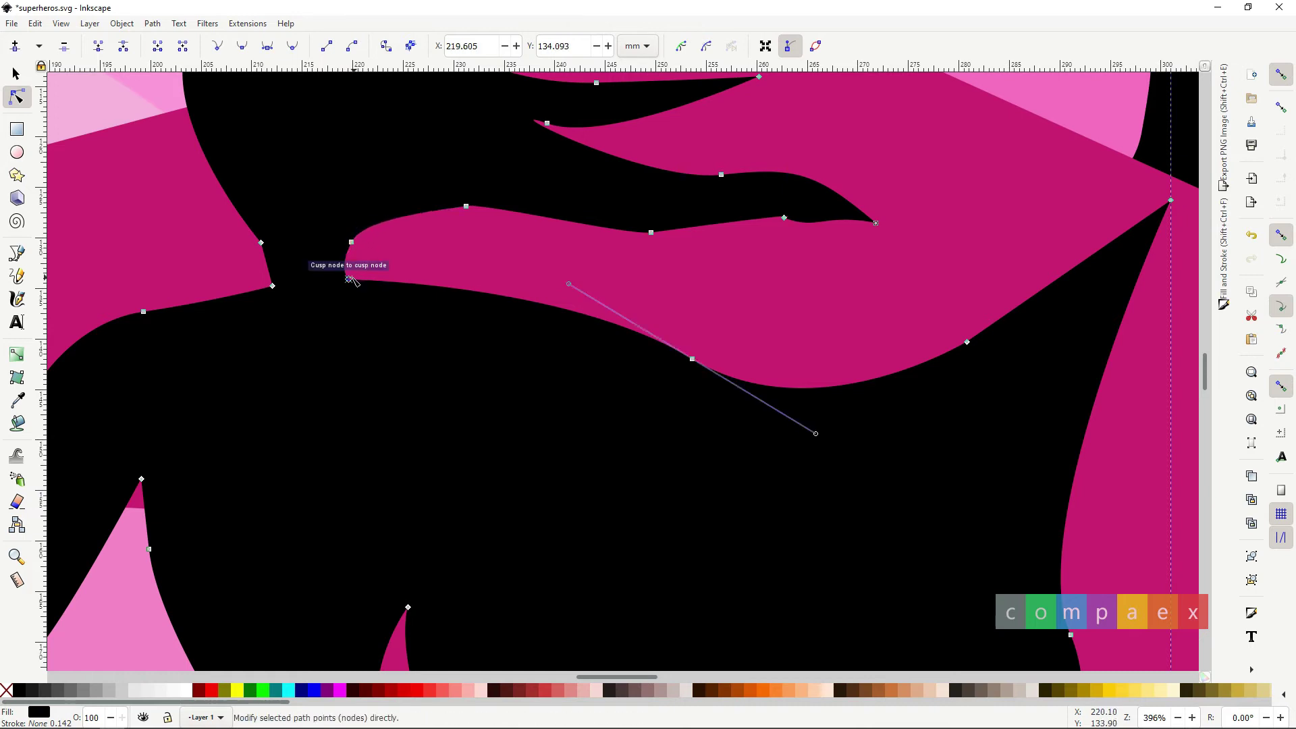
Extend and thin the hair tips, adding a node to curve the hair's top edge.
{"action": "left_click_drag", "start_coordinate": [877, 224], "coordinate": [904, 257]}
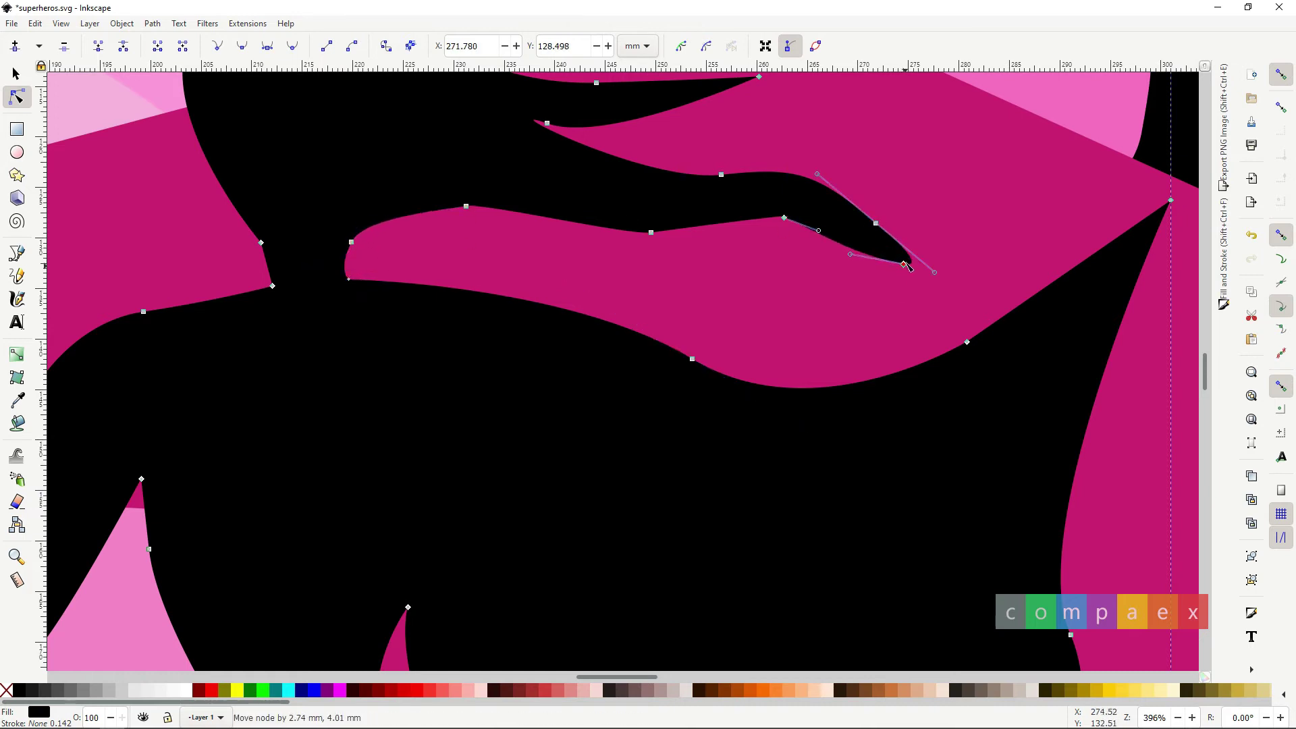
{"action": "left_click_drag", "start_coordinate": [784, 220], "coordinate": [785, 233]}
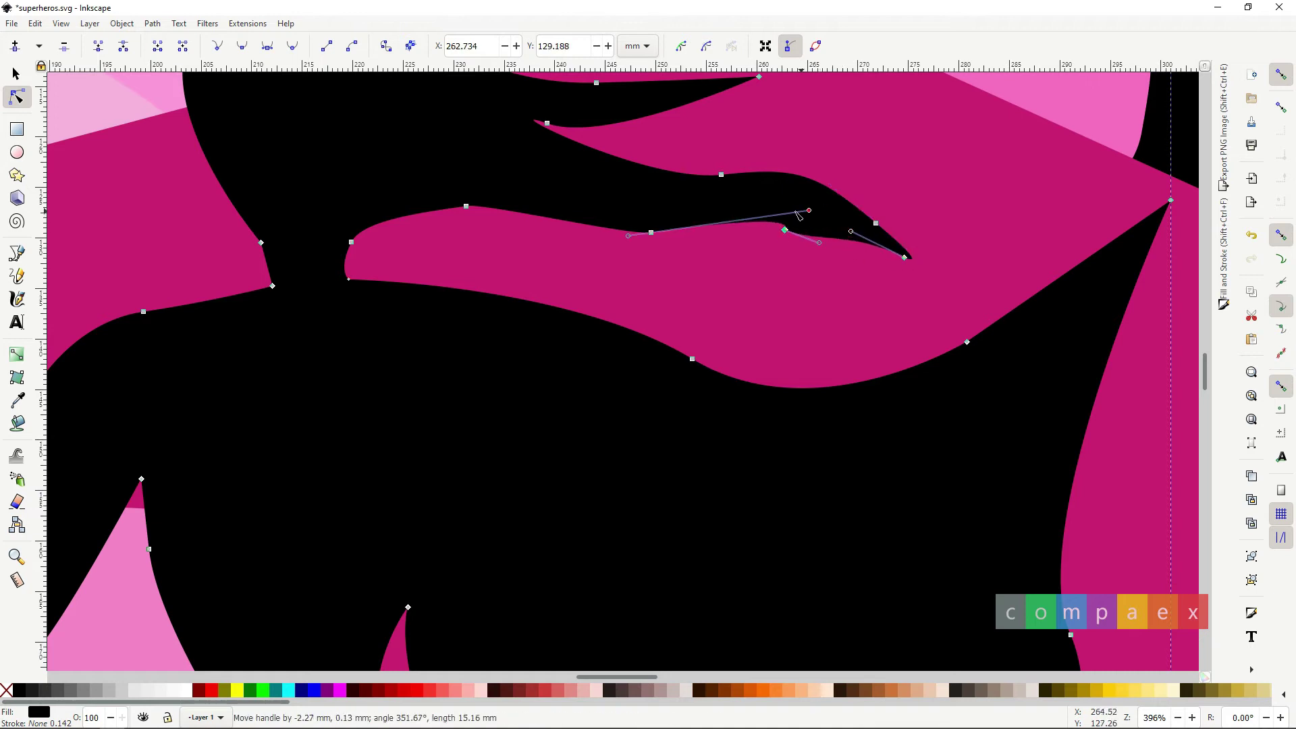
{"action": "left_click_drag", "start_coordinate": [550, 218], "coordinate": [579, 224]}
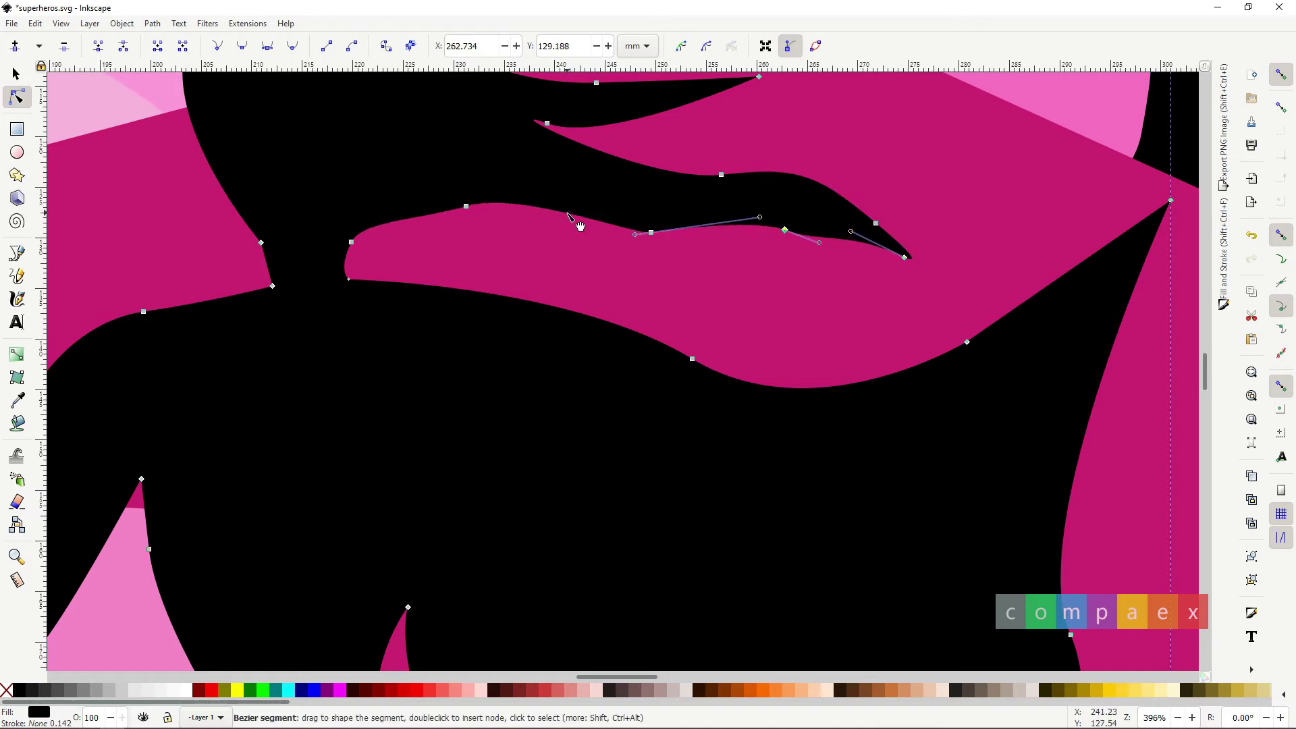
{"action": "scroll", "coordinate": [579, 225], "scroll_direction": "down", "scroll_amount": 1}
{"action": "scroll", "coordinate": [579, 224], "scroll_direction": "down", "scroll_amount": 2}
{"action": "scroll", "coordinate": [608, 175], "scroll_direction": "up", "scroll_amount": 2}
{"action": "mouse_move", "coordinate": [644, 164]}
{"action": "left_mouse_down"}
{"action": "mouse_move", "coordinate": [511, 195]}
{"action": "mouse_move", "coordinate": [477, 170]}
{"action": "left_mouse_up"}
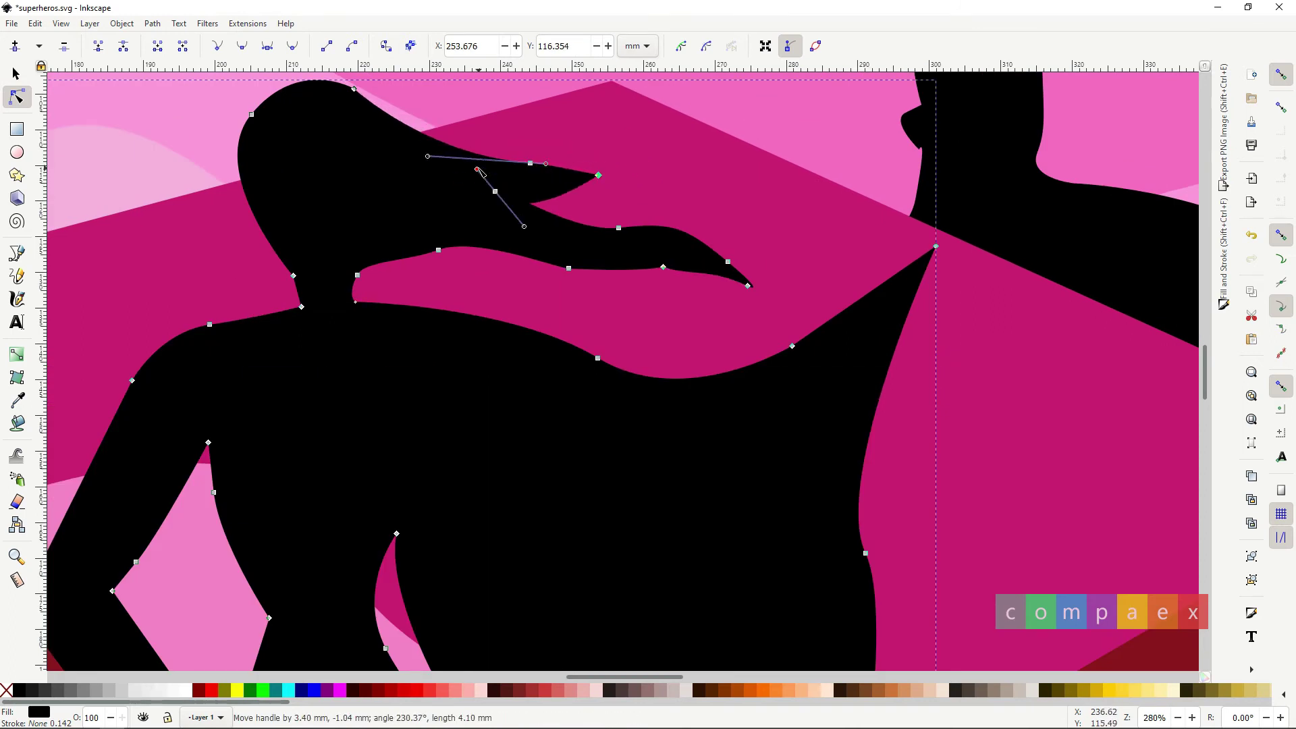
{"action": "double_click", "coordinate": [399, 106]}
{"action": "mouse_move", "coordinate": [432, 128]}
{"action": "left_mouse_down"}
{"action": "mouse_move", "coordinate": [425, 148]}
{"action": "mouse_move", "coordinate": [398, 129]}
{"action": "left_mouse_up"}
{"action": "scroll", "coordinate": [369, 272], "scroll_direction": "down", "scroll_amount": 2}
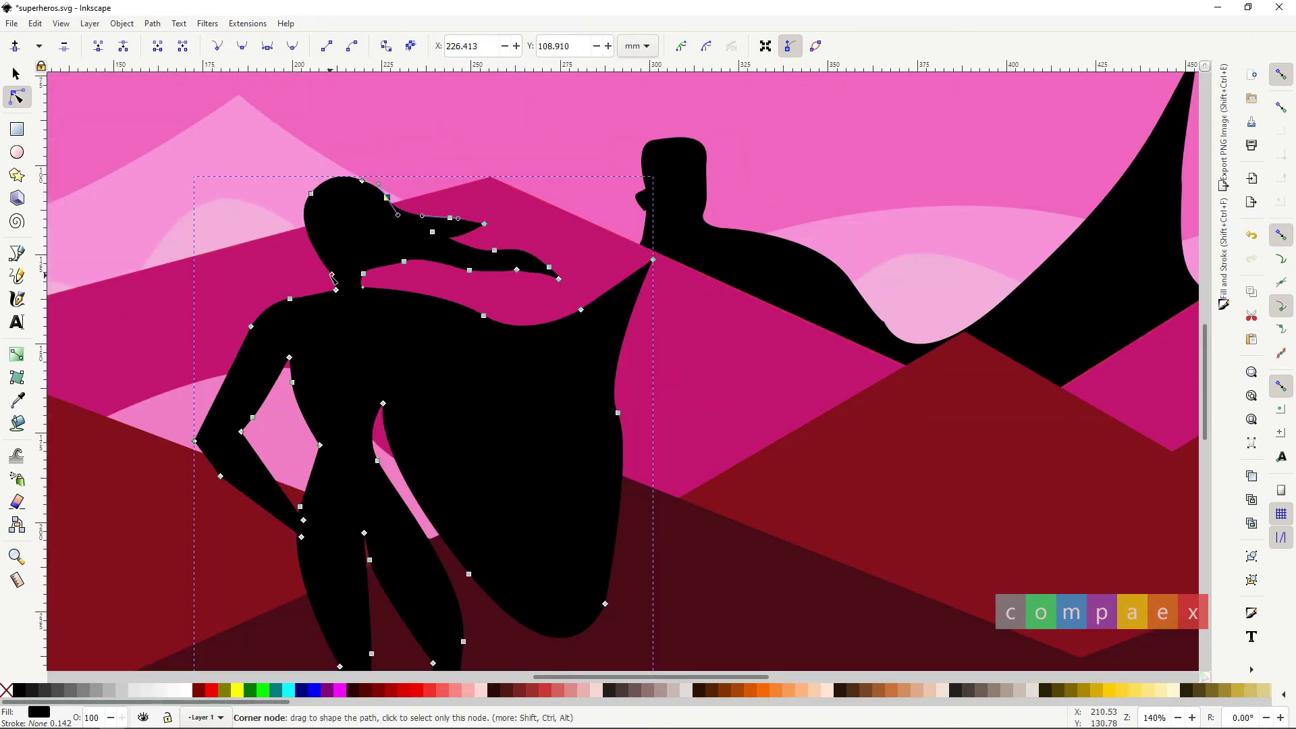
{"action": "scroll", "coordinate": [338, 294], "scroll_direction": "down", "scroll_amount": 2}
Add nodes on the inner leg outline and drag them to lengthen the gap between the legs.
{"action": "scroll", "coordinate": [365, 310], "scroll_direction": "up", "scroll_amount": 4}
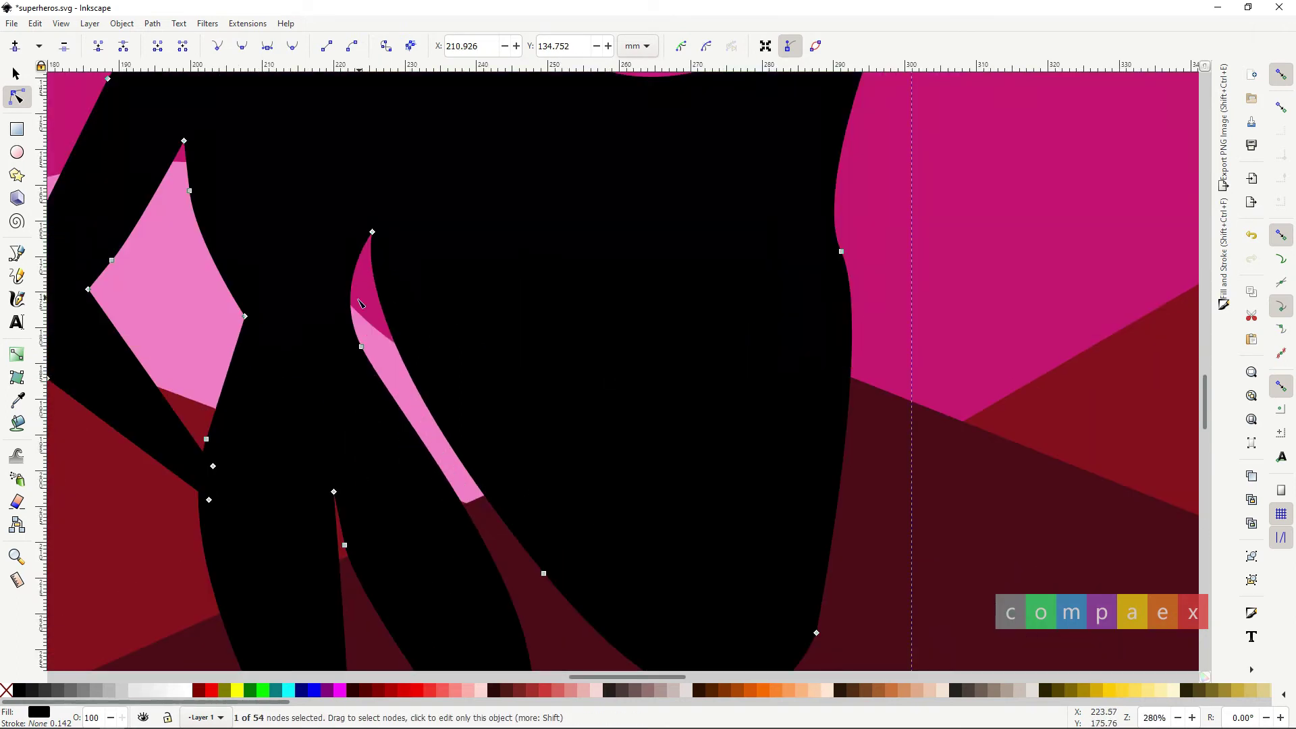
{"action": "left_click", "coordinate": [360, 313]}
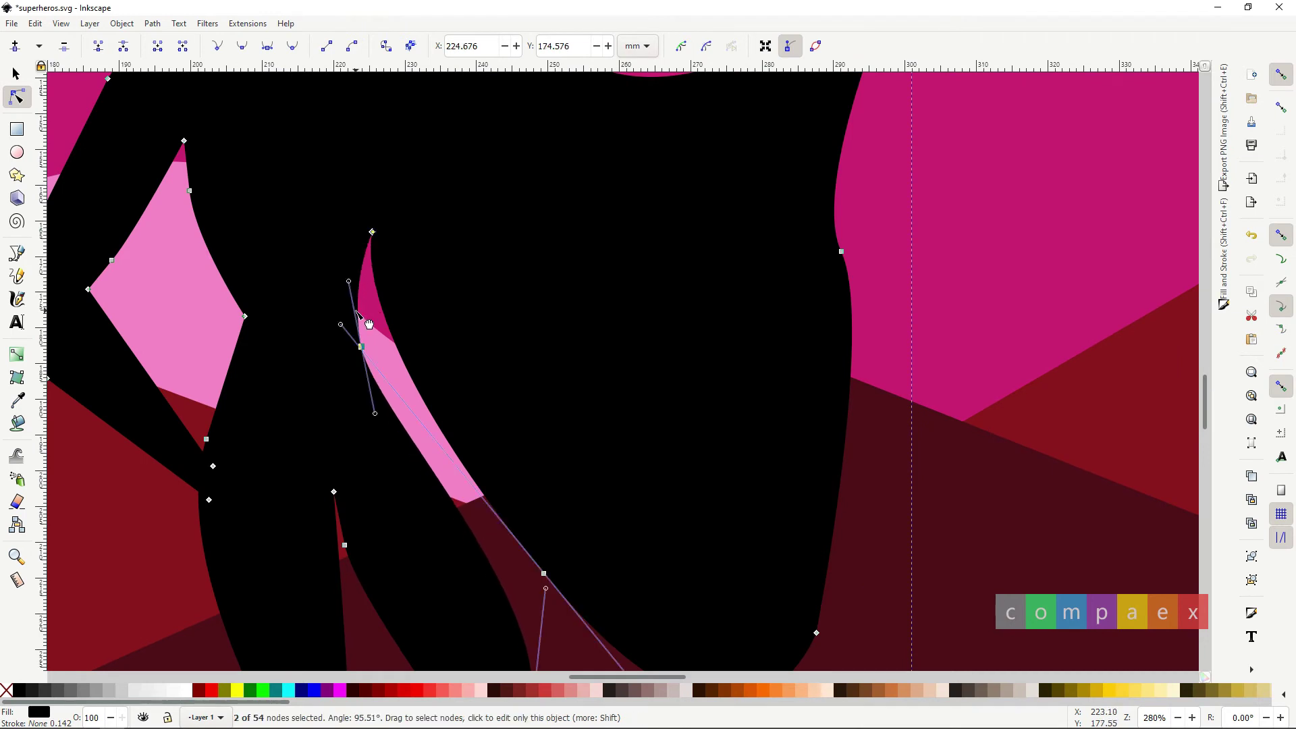
{"action": "double_click", "coordinate": [356, 312]}
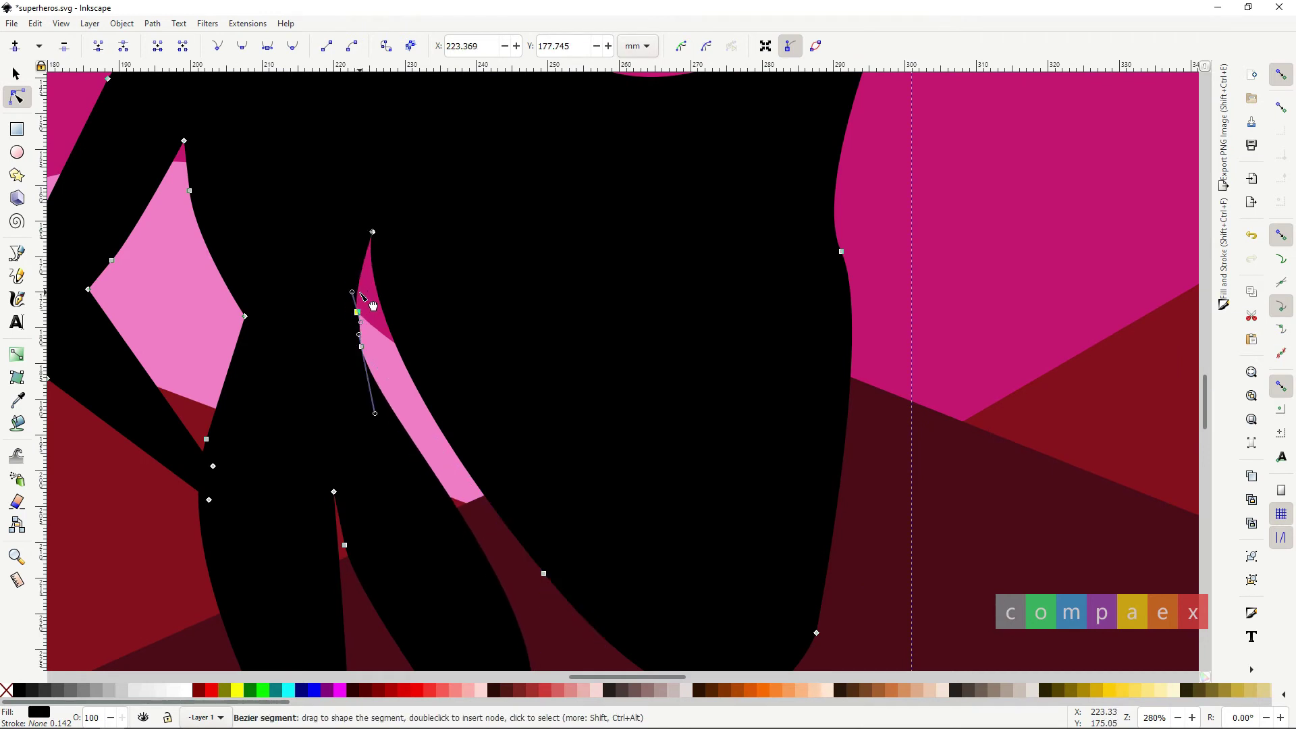
{"action": "left_click_drag", "start_coordinate": [361, 346], "coordinate": [456, 421]}
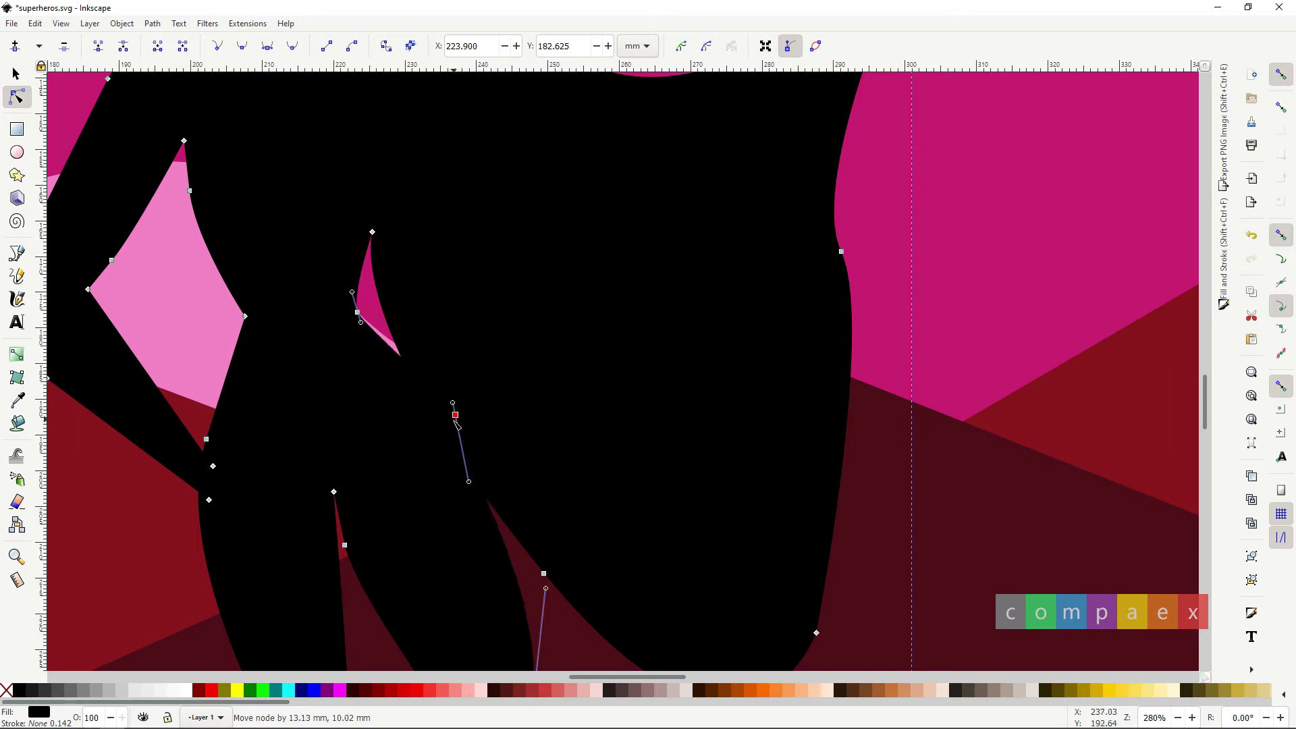
{"action": "scroll", "coordinate": [456, 424], "scroll_direction": "down", "scroll_amount": 4}
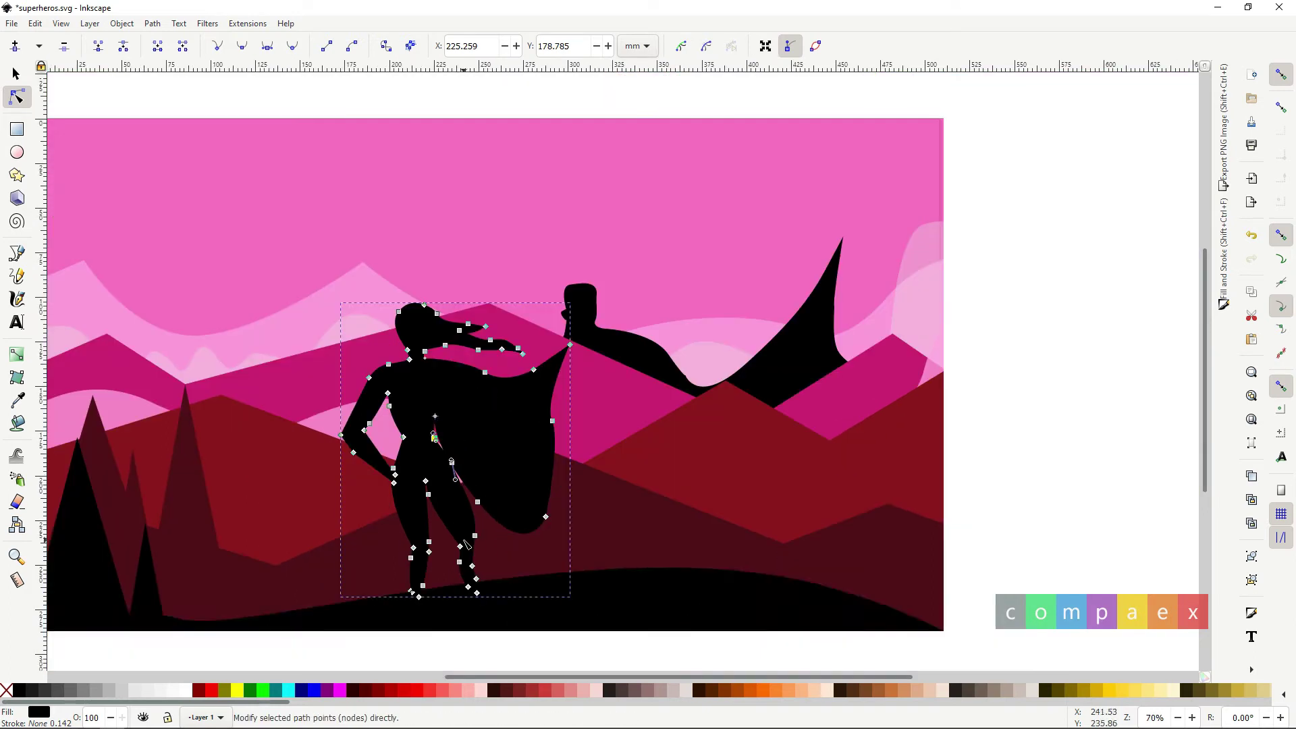
{"action": "scroll", "coordinate": [470, 582], "scroll_direction": "up", "scroll_amount": 2}
{"action": "left_click_drag", "start_coordinate": [481, 494], "coordinate": [467, 464]}
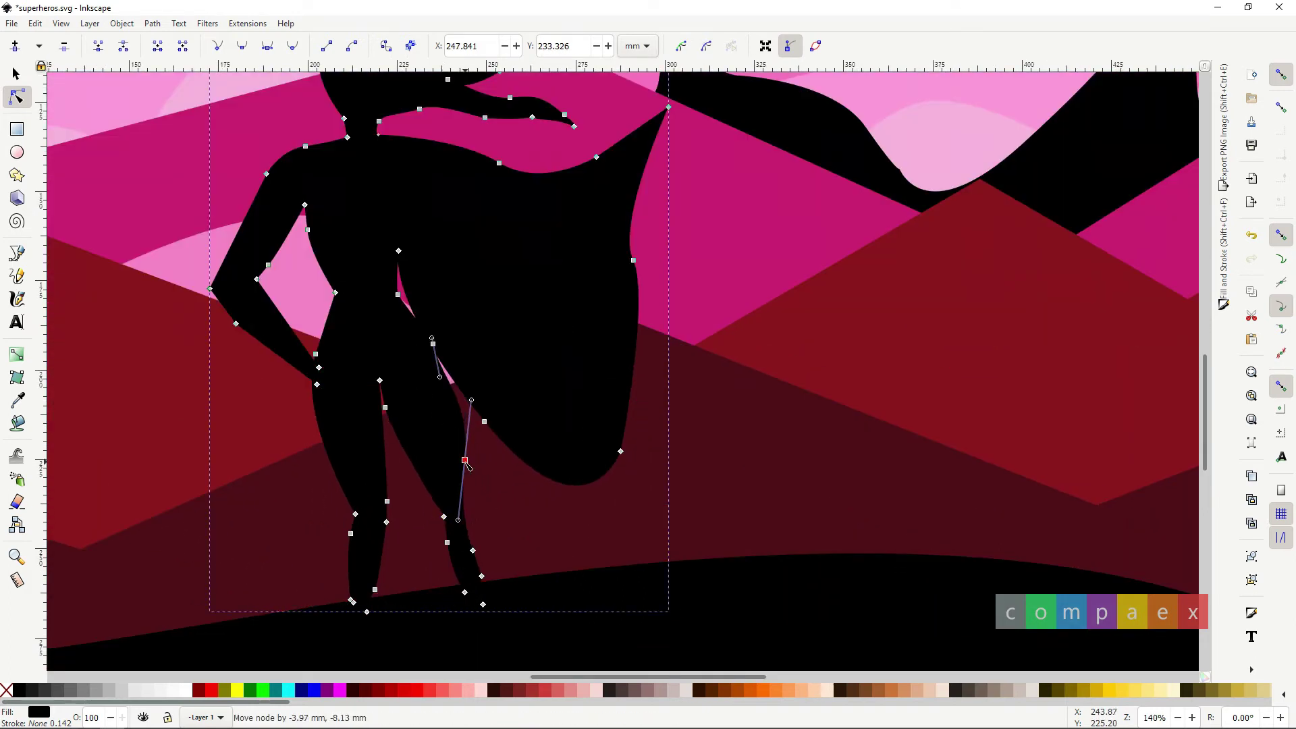
{"action": "double_click", "coordinate": [469, 521]}
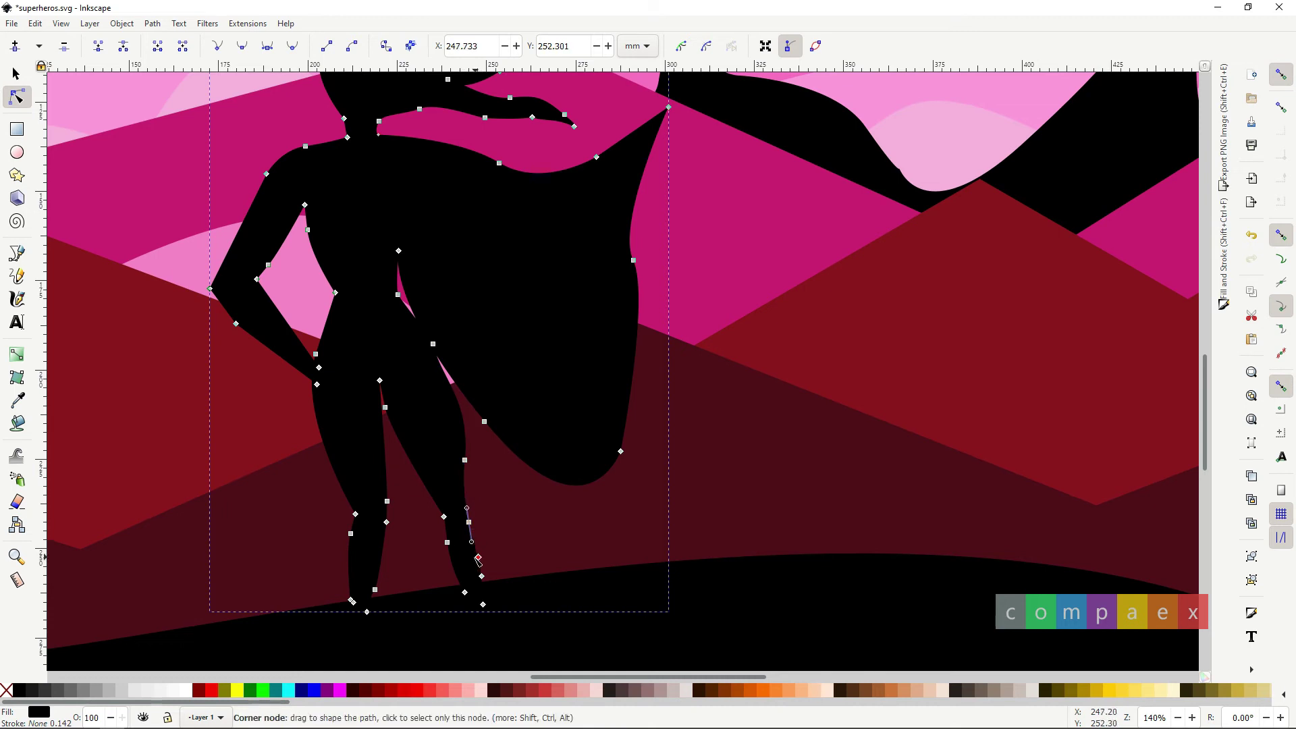
{"action": "scroll", "coordinate": [386, 521], "scroll_direction": "down", "scroll_amount": 1}
Reselect the female silhouette's nodes, adjust the waist contour and add a node on the arm outline.
{"action": "key", "text": "minus"}
{"action": "key", "text": "minus"}
{"action": "key", "text": "minus"}
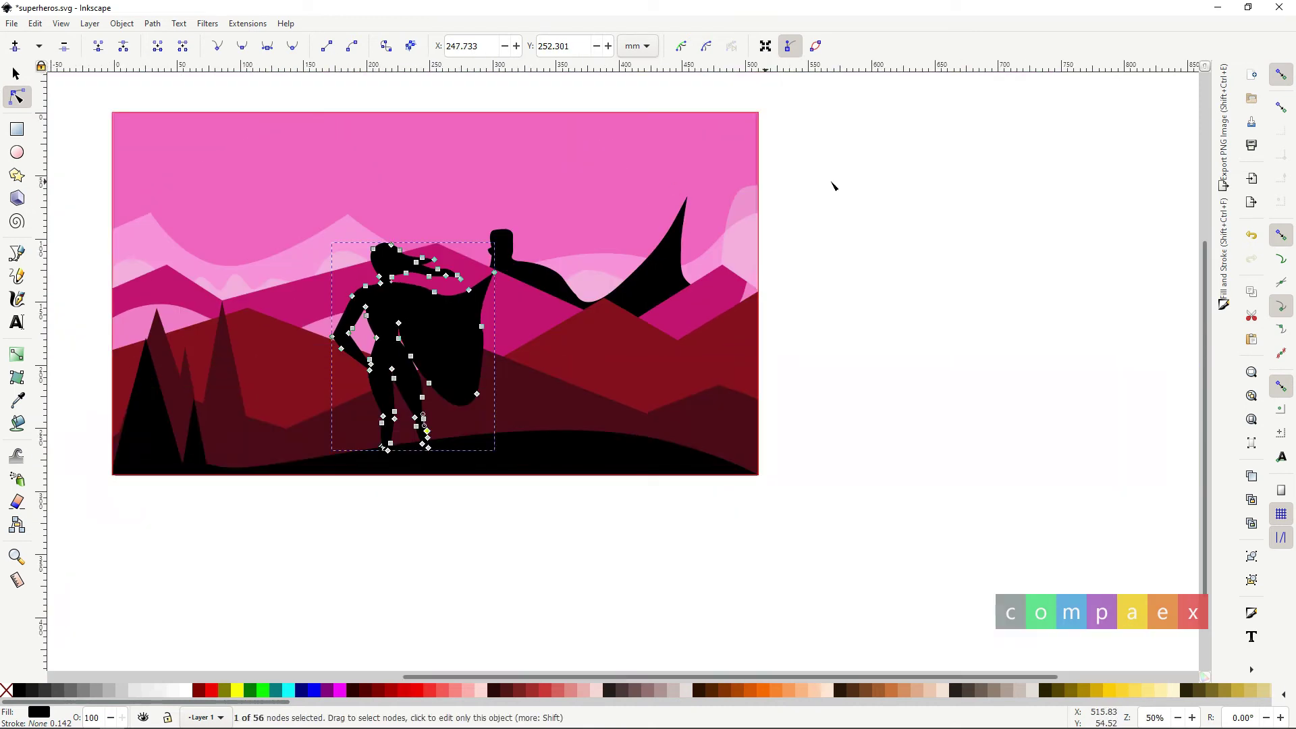
{"action": "left_click", "coordinate": [16, 73]}
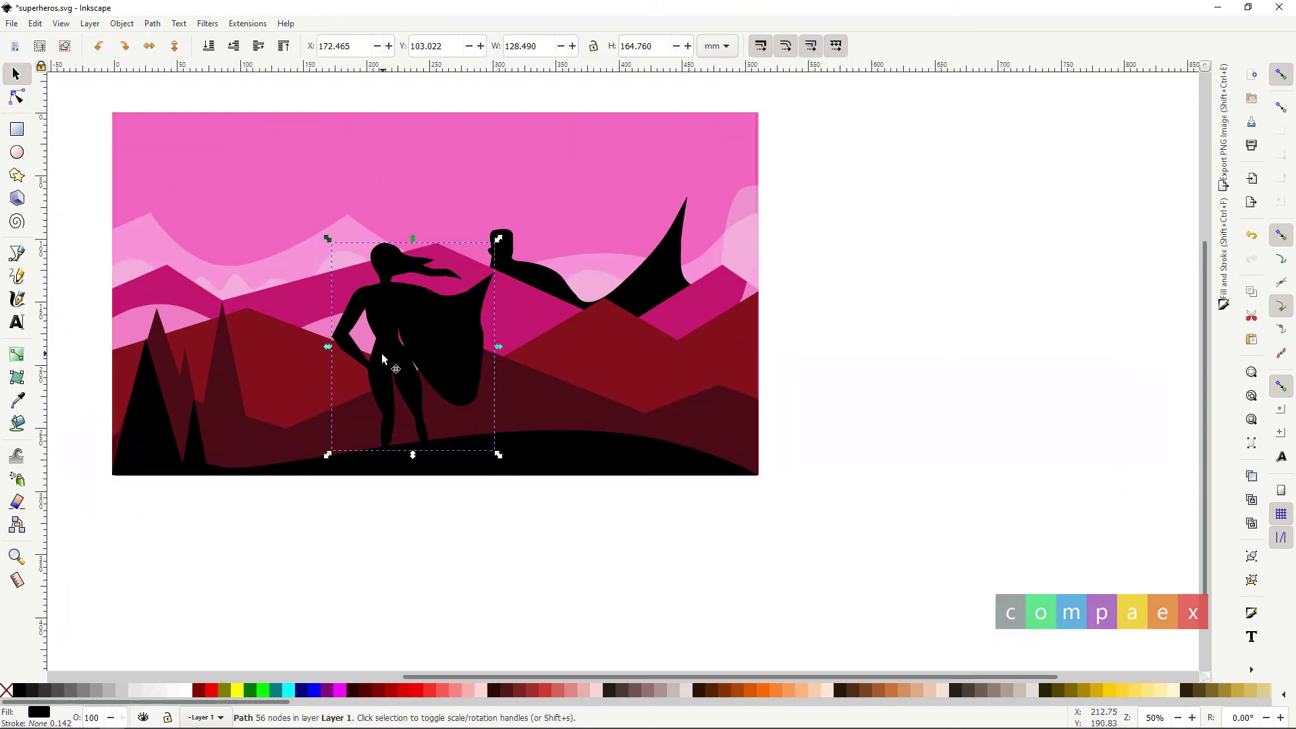
{"action": "double_click", "coordinate": [382, 358]}
{"action": "scroll", "coordinate": [382, 358], "scroll_direction": "up", "scroll_amount": 3}
{"action": "scroll", "coordinate": [400, 371], "scroll_direction": "up", "scroll_amount": 2}
{"action": "mouse_move", "coordinate": [414, 405]}
{"action": "left_mouse_down"}
{"action": "mouse_move", "coordinate": [409, 418]}
{"action": "mouse_move", "coordinate": [418, 395]}
{"action": "mouse_move", "coordinate": [396, 369]}
{"action": "mouse_move", "coordinate": [406, 387]}
{"action": "left_mouse_up"}
{"action": "double_click", "coordinate": [400, 371]}
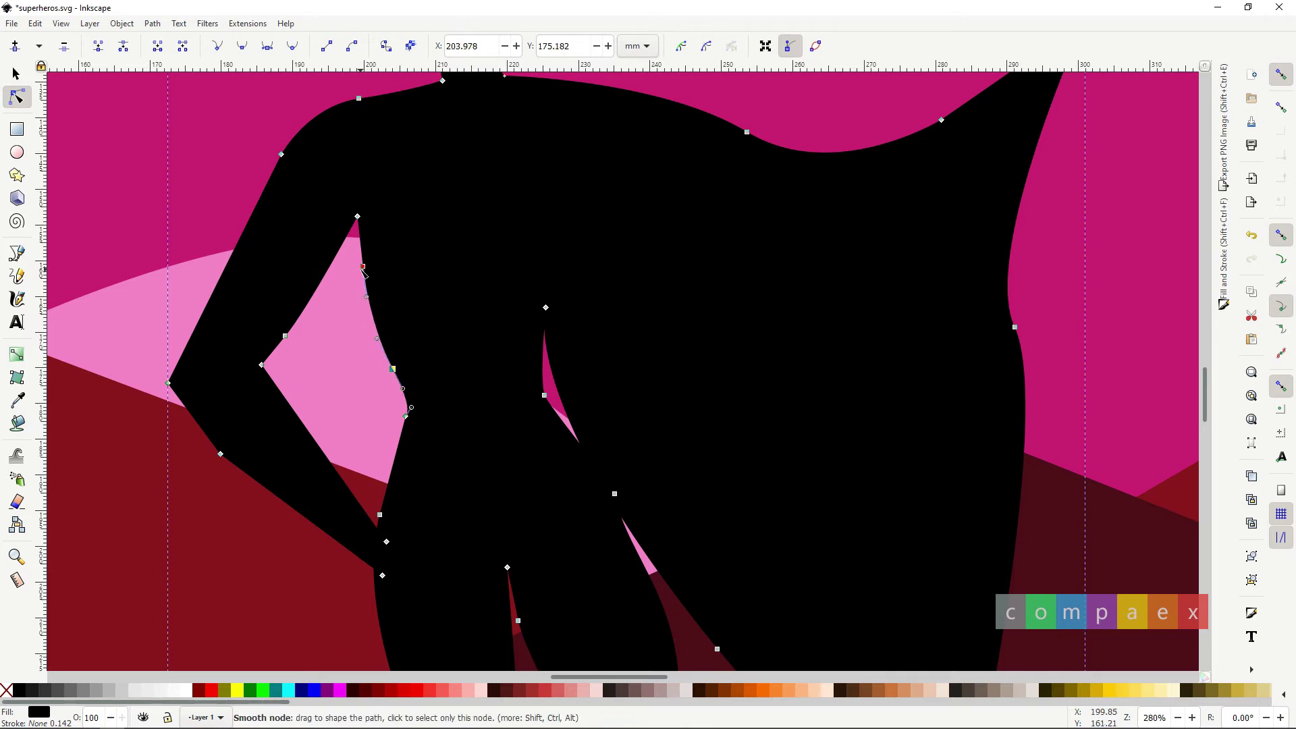
Move the elbow outward, undo one unwanted arm move, and raise the waist node so the hand rests on the hip.
{"action": "scroll", "coordinate": [361, 270], "scroll_direction": "down", "scroll_amount": 2, "text": "ctrl"}
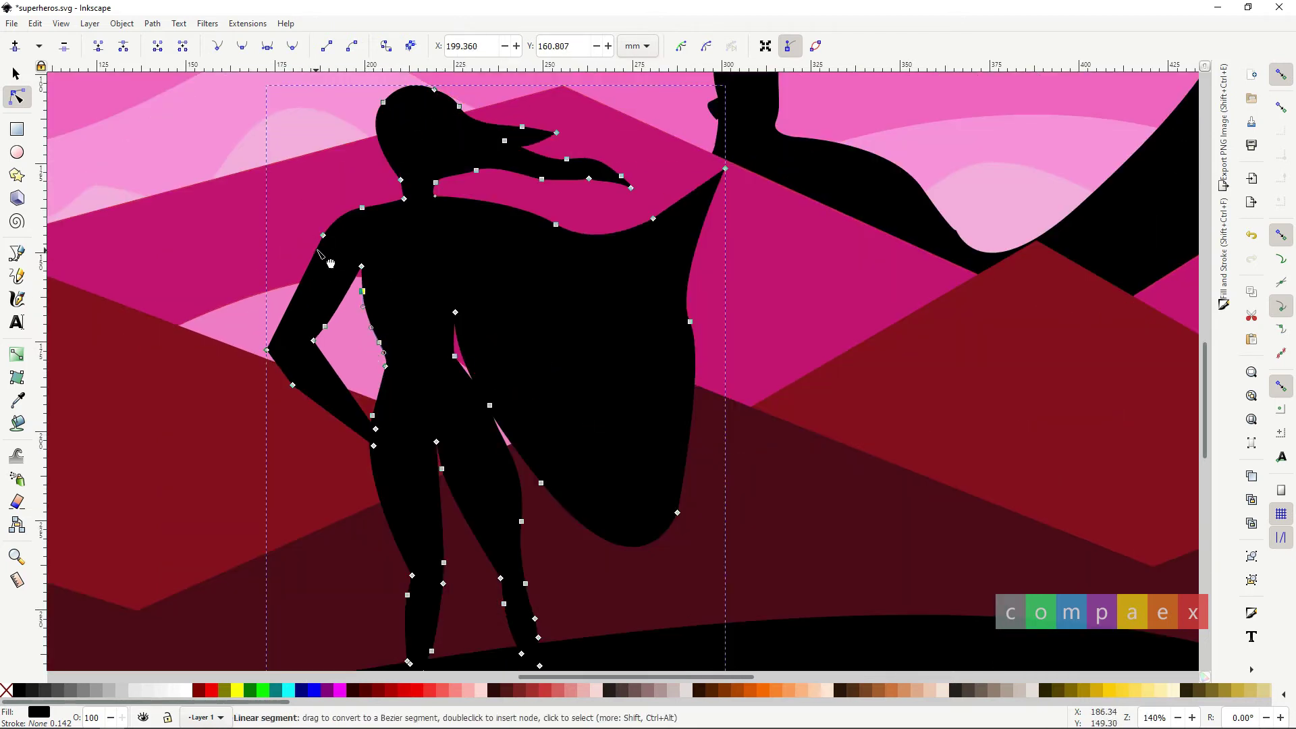
{"action": "left_click_drag", "start_coordinate": [276, 357], "coordinate": [286, 364]}
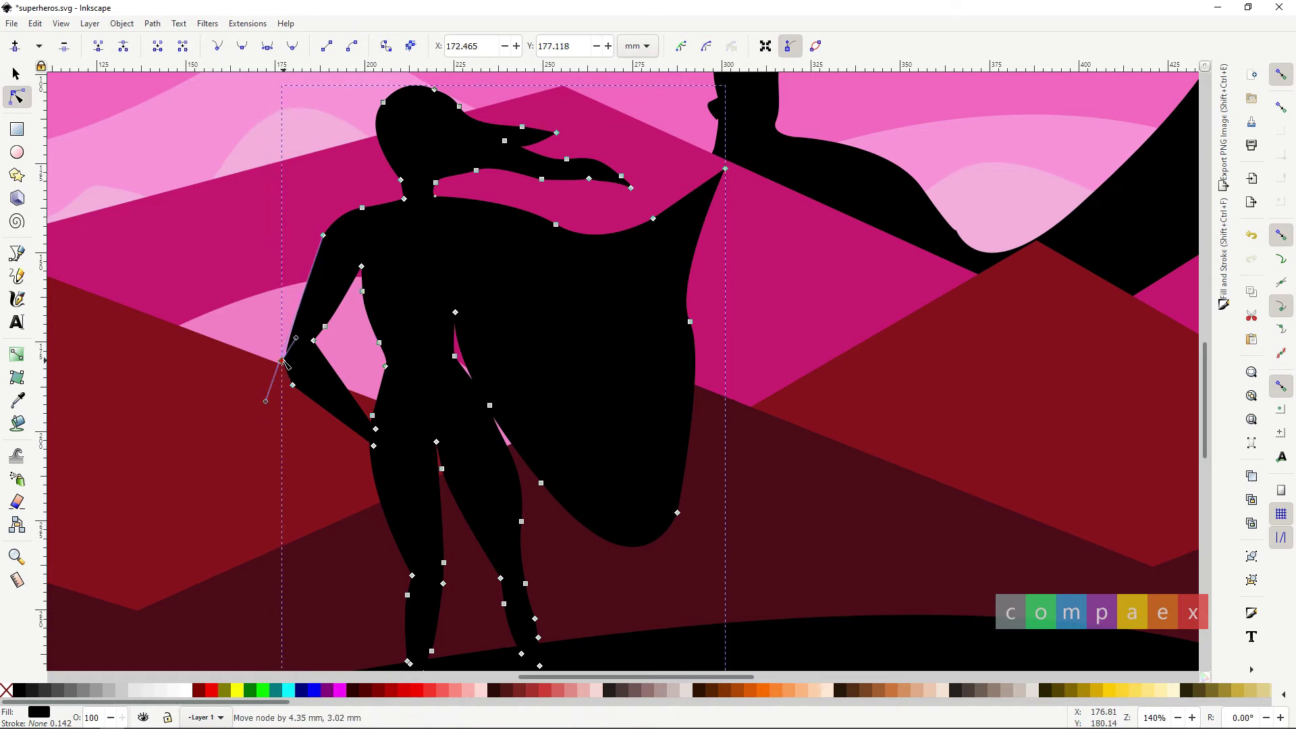
{"action": "left_click_drag", "start_coordinate": [238, 310], "coordinate": [395, 448]}
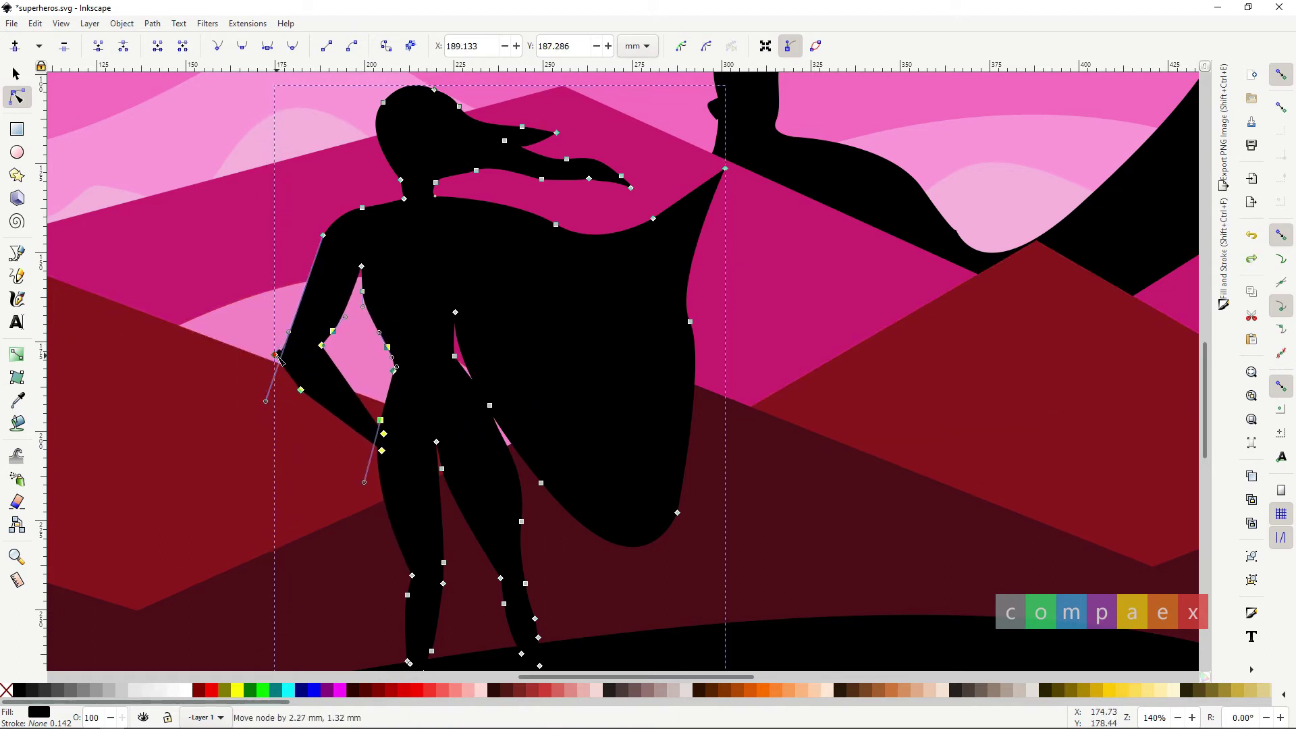
{"action": "left_click", "coordinate": [297, 375]}
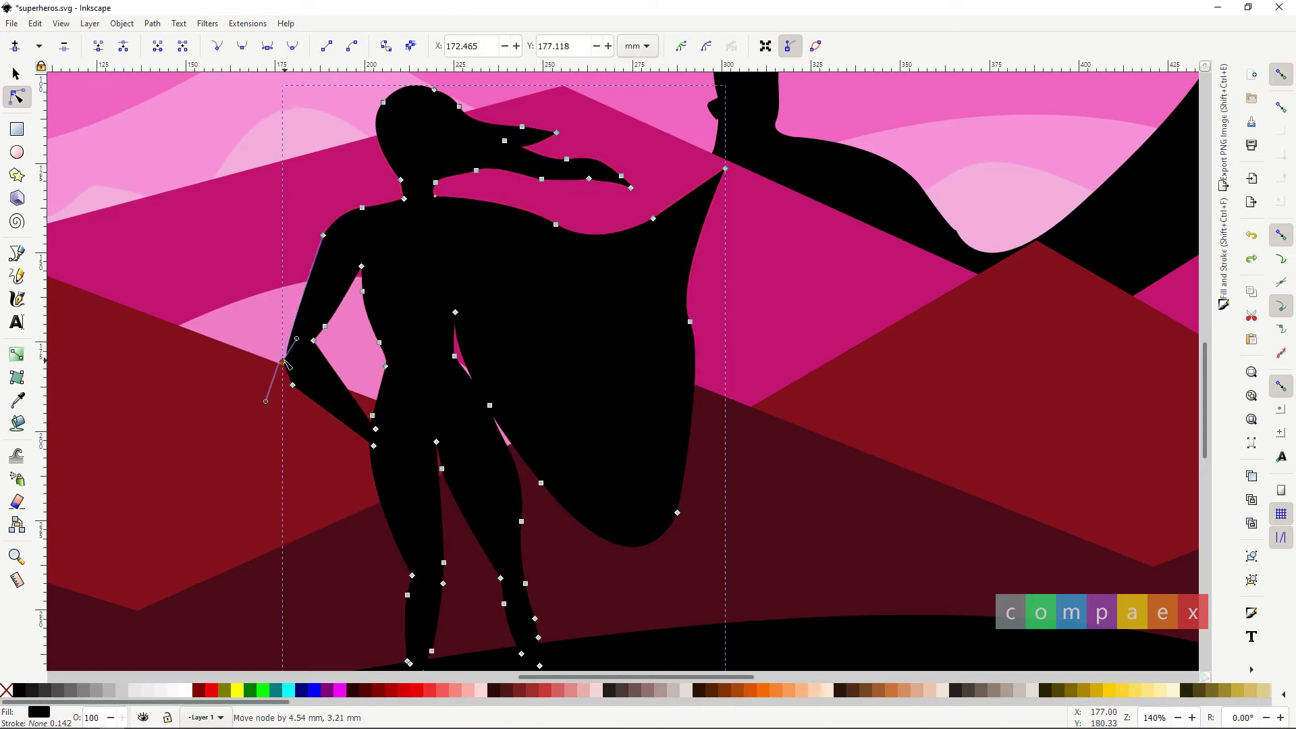
{"action": "key", "text": "ctrl+shift+z"}
{"action": "mouse_move", "coordinate": [373, 417]}
{"action": "left_mouse_down"}
{"action": "mouse_move", "coordinate": [392, 383]}
{"action": "mouse_move", "coordinate": [331, 348]}
{"action": "mouse_move", "coordinate": [338, 307]}
{"action": "left_mouse_up"}
{"action": "scroll", "coordinate": [390, 391], "scroll_direction": "up", "scroll_amount": 1, "text": "ctrl"}
{"action": "scroll", "coordinate": [390, 391], "scroll_direction": "up", "scroll_amount": 1, "text": "ctrl"}
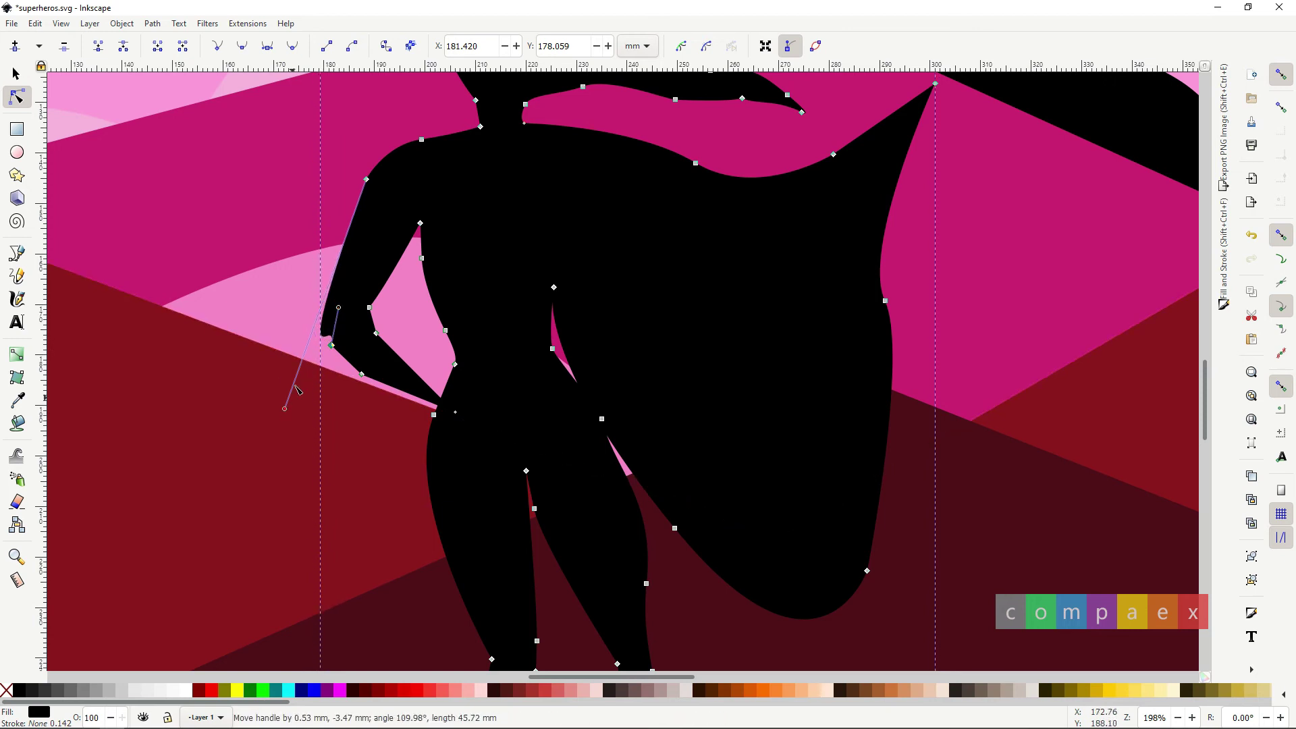
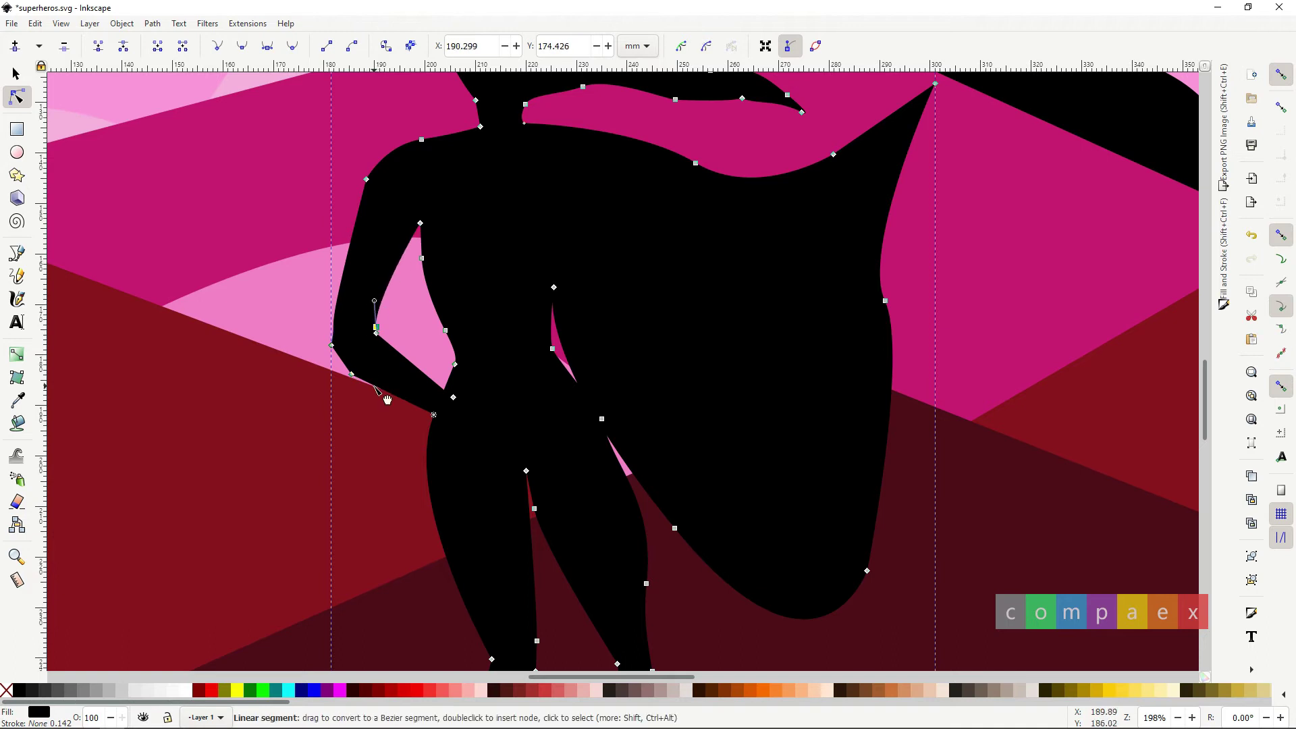
Adjust the arm node at the woman silhouette's hip, zooming in to refine and back out.
{"action": "left_click", "coordinate": [352, 375]}
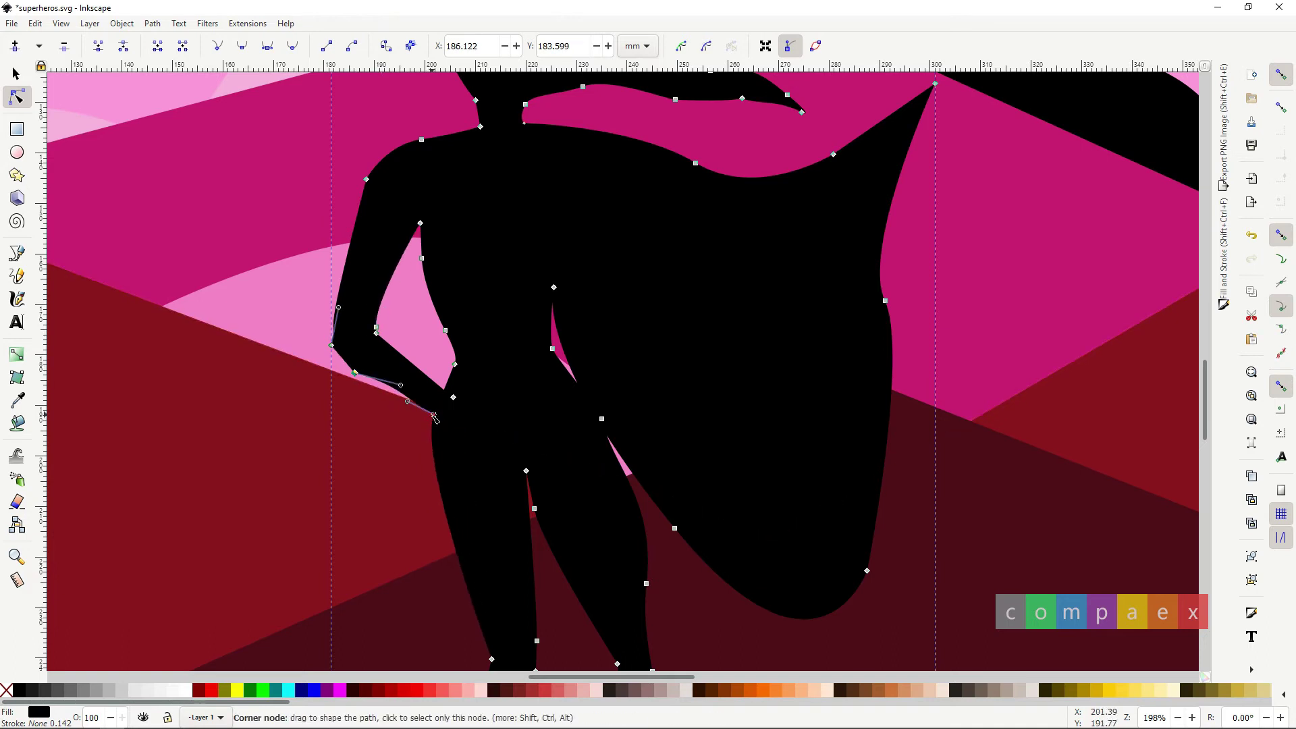
{"action": "scroll", "coordinate": [451, 413], "scroll_direction": "left", "scroll_amount": 3}
{"action": "scroll", "coordinate": [618, 420], "scroll_direction": "up", "scroll_amount": 2}
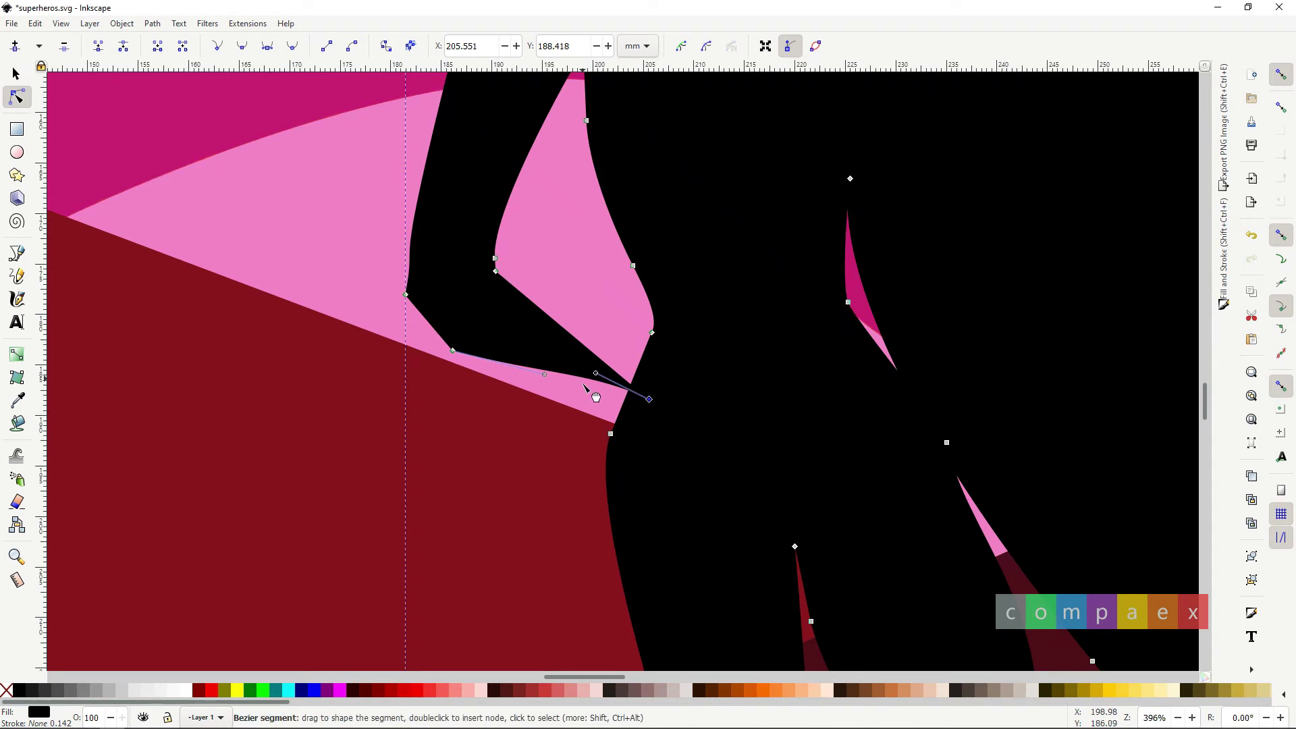
{"action": "scroll", "coordinate": [628, 417], "scroll_direction": "down", "scroll_amount": 4}
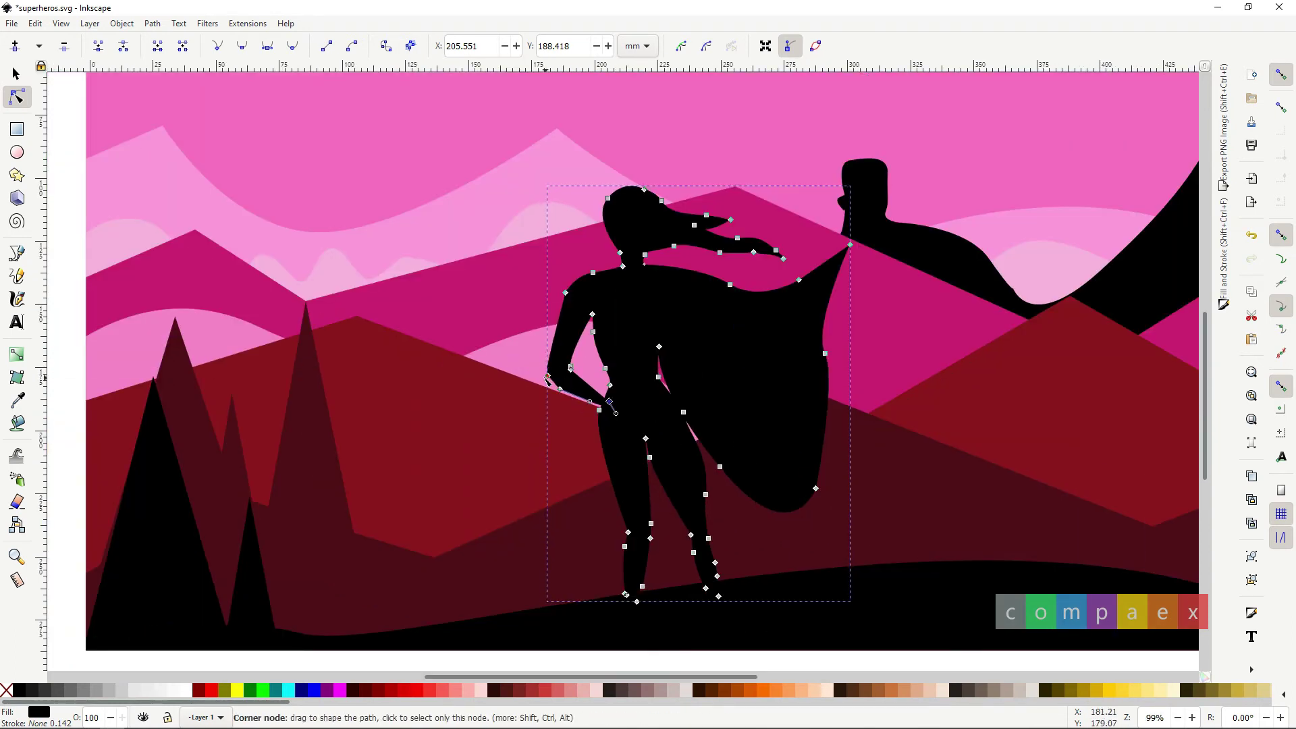
Draw a closed chevron path on the woman's chest with the Pen tool.
{"action": "key", "text": "b"}
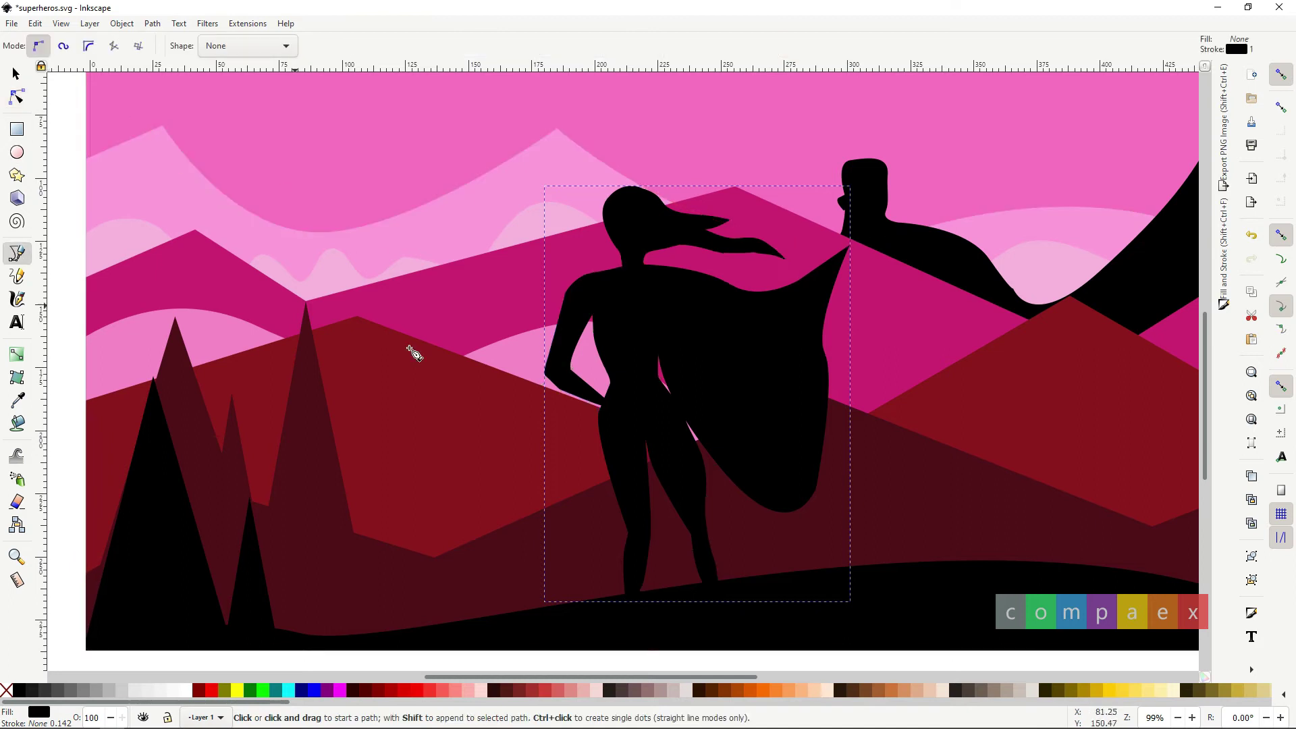
{"action": "left_click", "coordinate": [659, 347]}
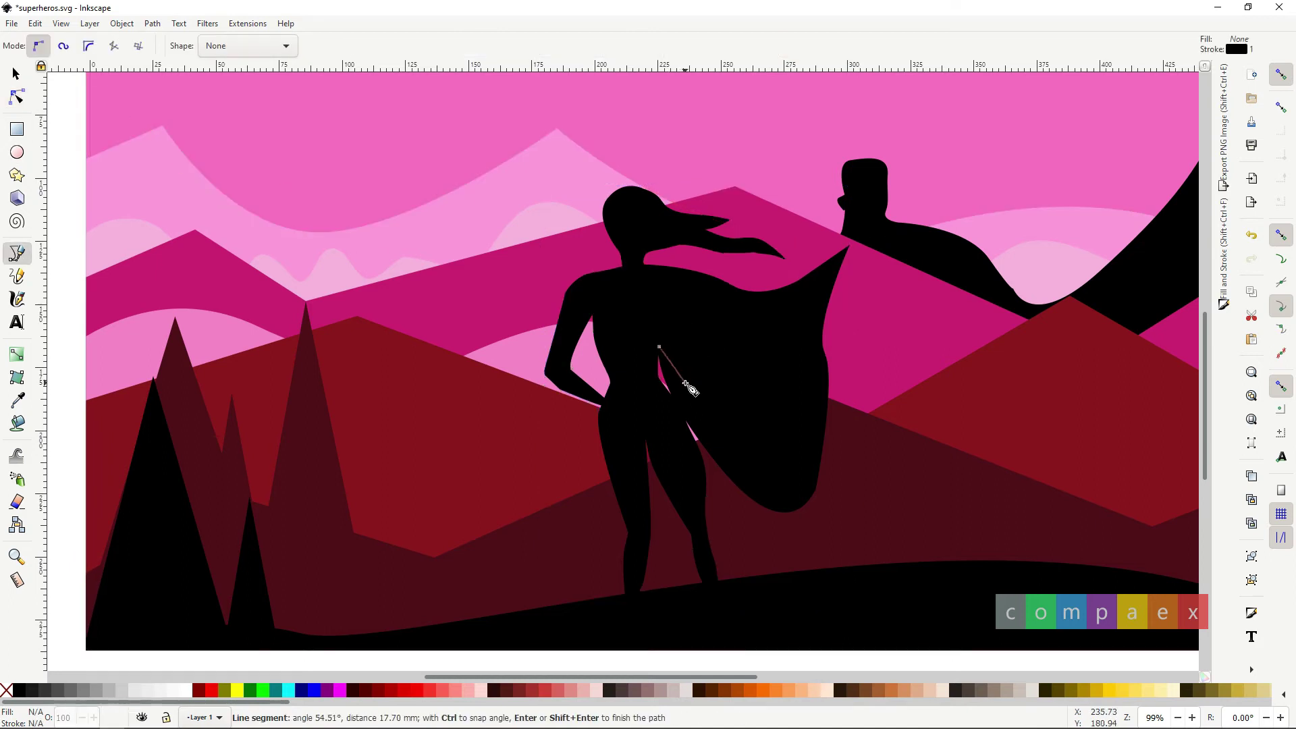
{"action": "key", "text": "Escape"}
{"action": "left_click", "coordinate": [671, 307]}
{"action": "left_click", "coordinate": [702, 350]}
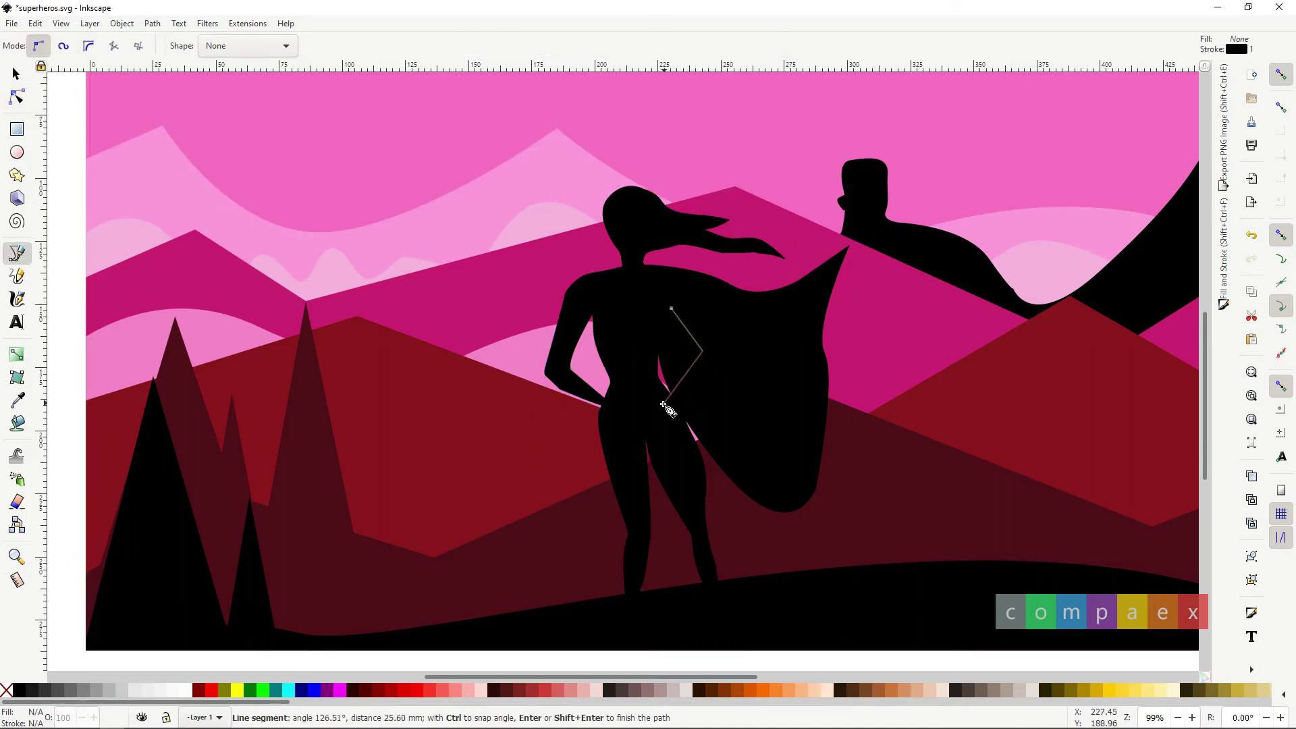
{"action": "left_click", "coordinate": [667, 404]}
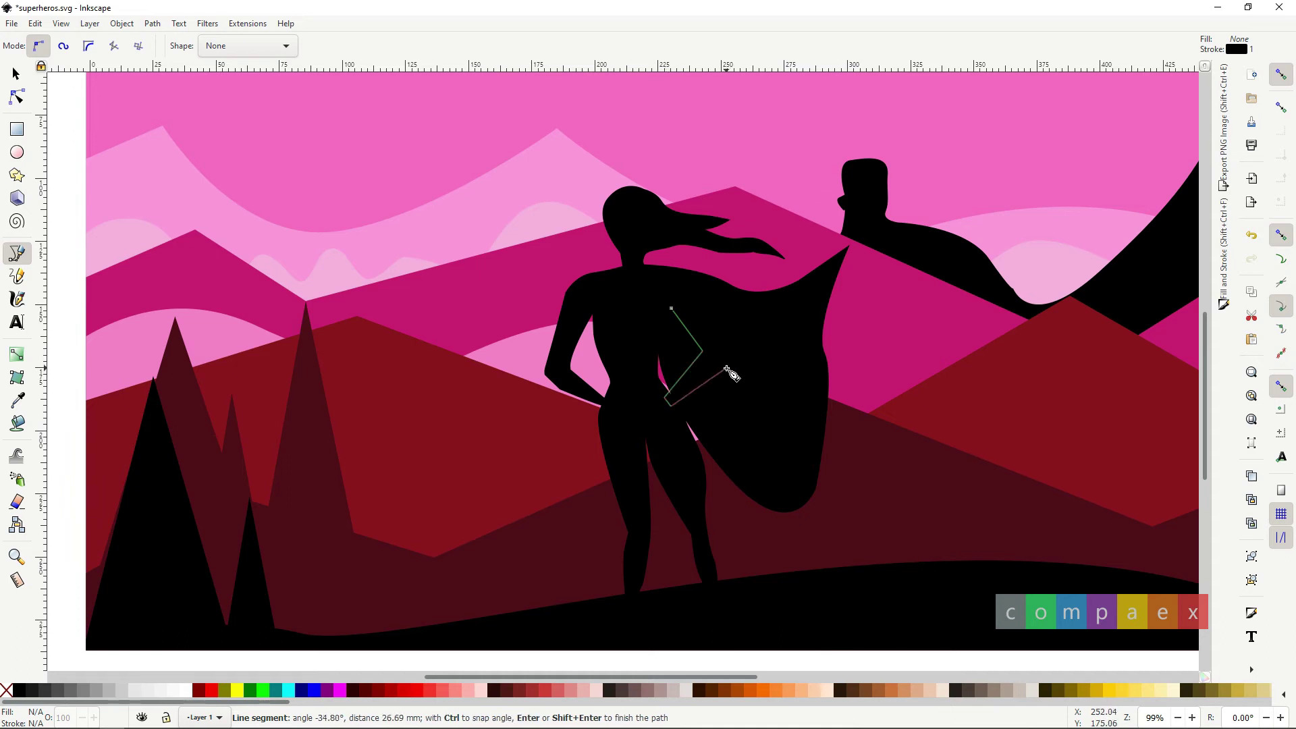
{"action": "left_click", "coordinate": [726, 360]}
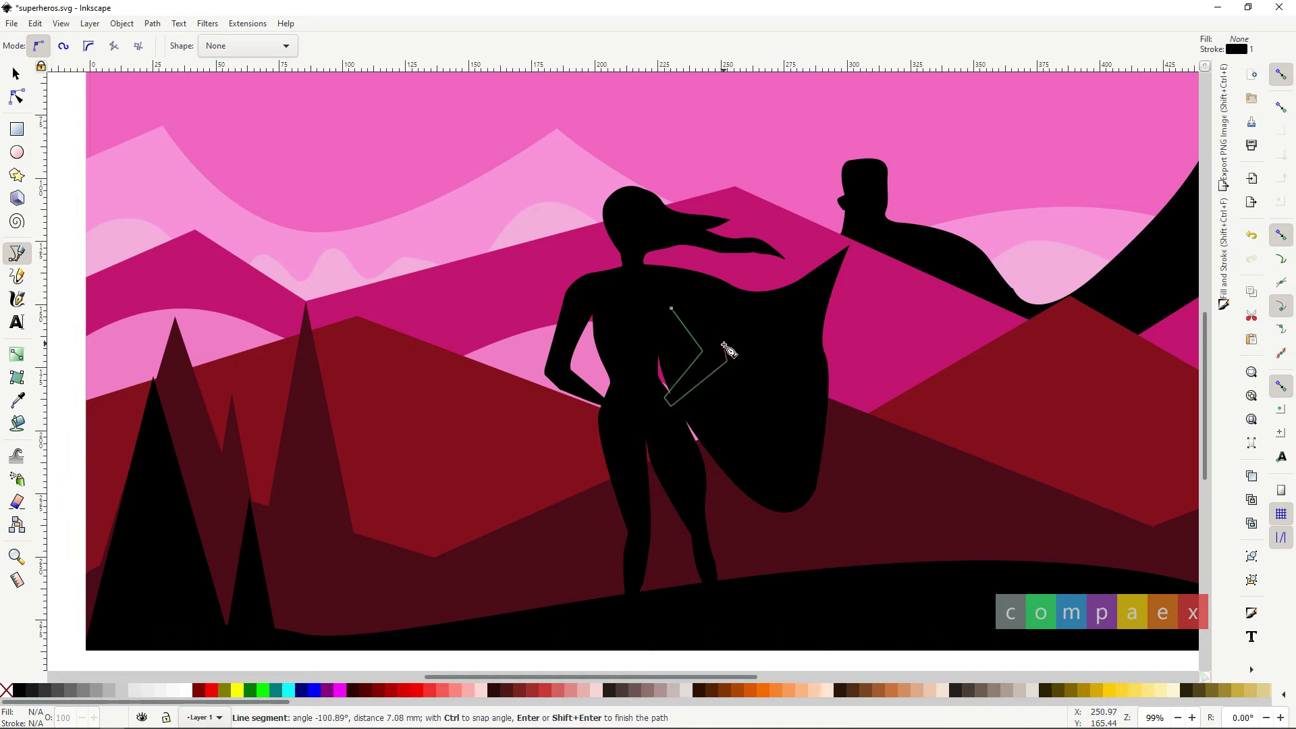
{"action": "double_click", "coordinate": [684, 291]}
Give the chevron a light grey stroke (V 92) in Fill and Stroke.
{"action": "left_click", "coordinate": [1223, 211]}
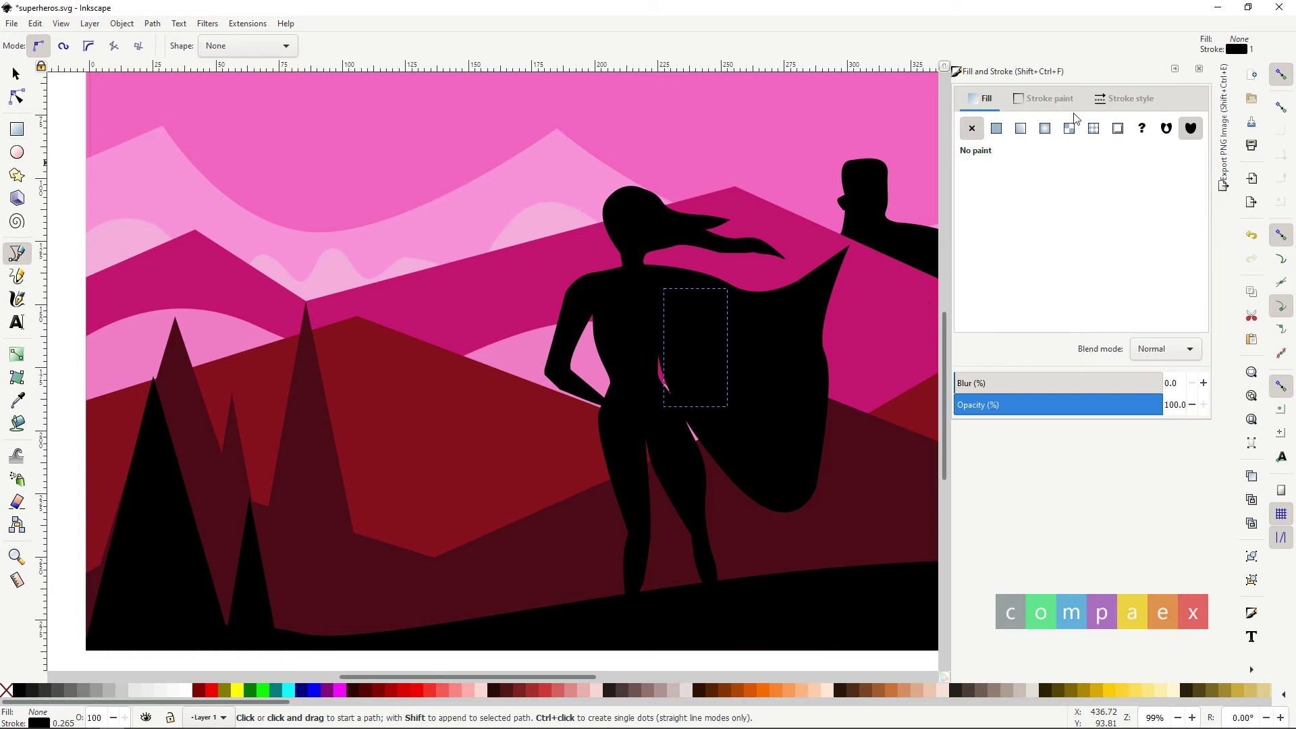
{"action": "left_click", "coordinate": [1050, 99]}
{"action": "left_click", "coordinate": [1133, 246]}
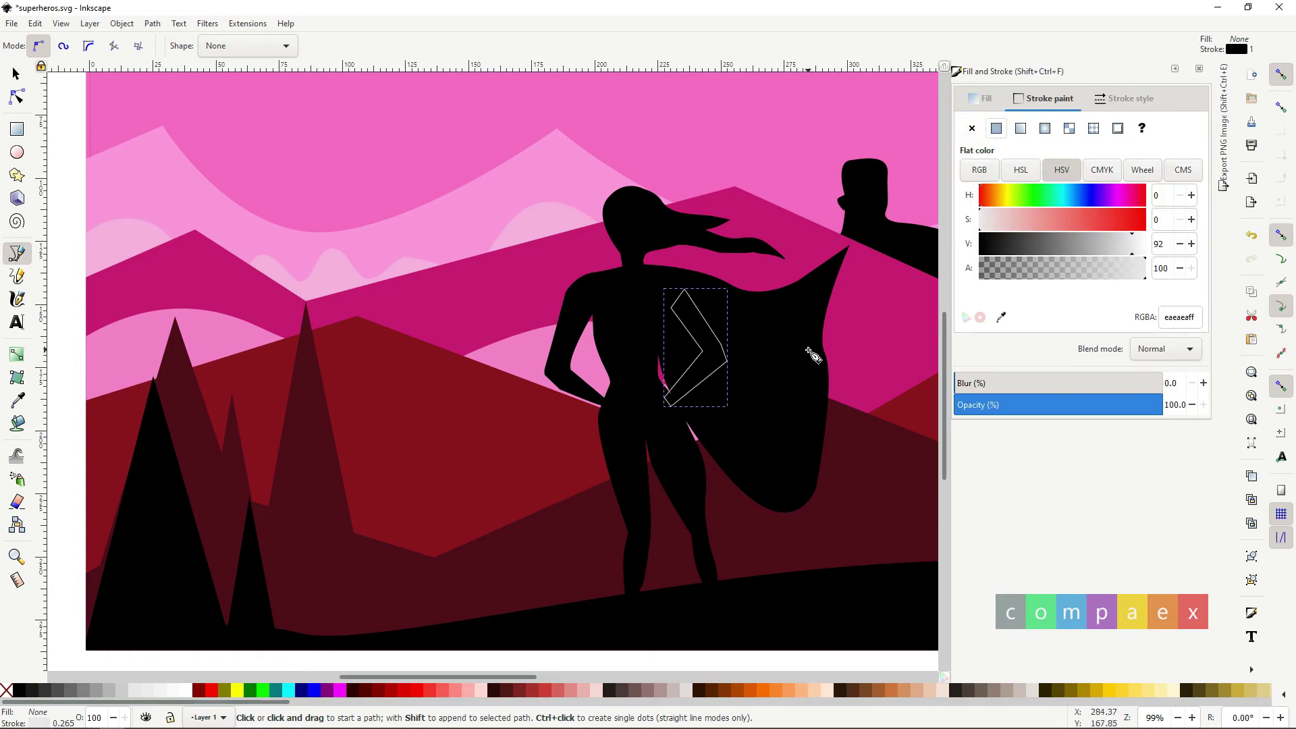
{"action": "left_click", "coordinate": [17, 74]}
{"action": "left_click", "coordinate": [863, 212]}
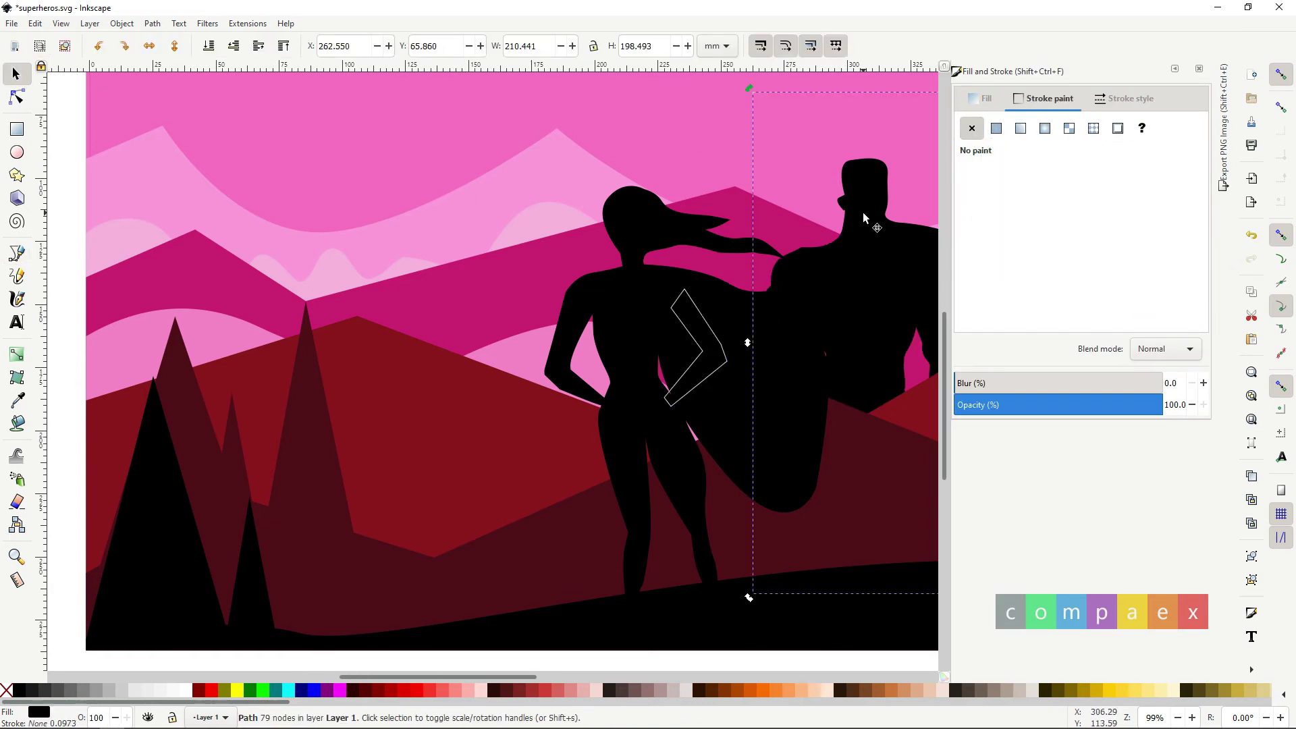
Add a white duplicate behind the man silhouette, offset to show a white edge.
{"action": "scroll", "coordinate": [576, 342], "scroll_direction": "down", "scroll_amount": 2}
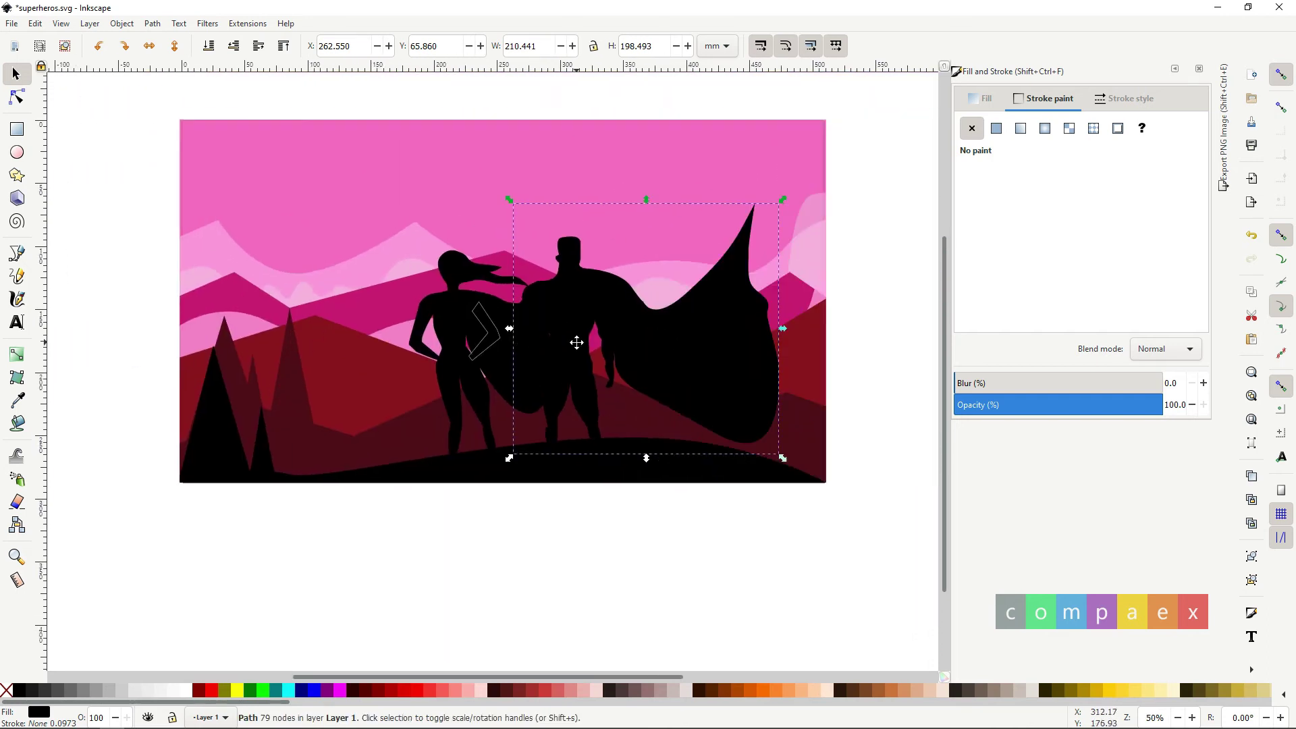
{"action": "scroll", "coordinate": [576, 338], "scroll_direction": "up", "scroll_amount": 1}
{"action": "left_click", "coordinate": [574, 299]}
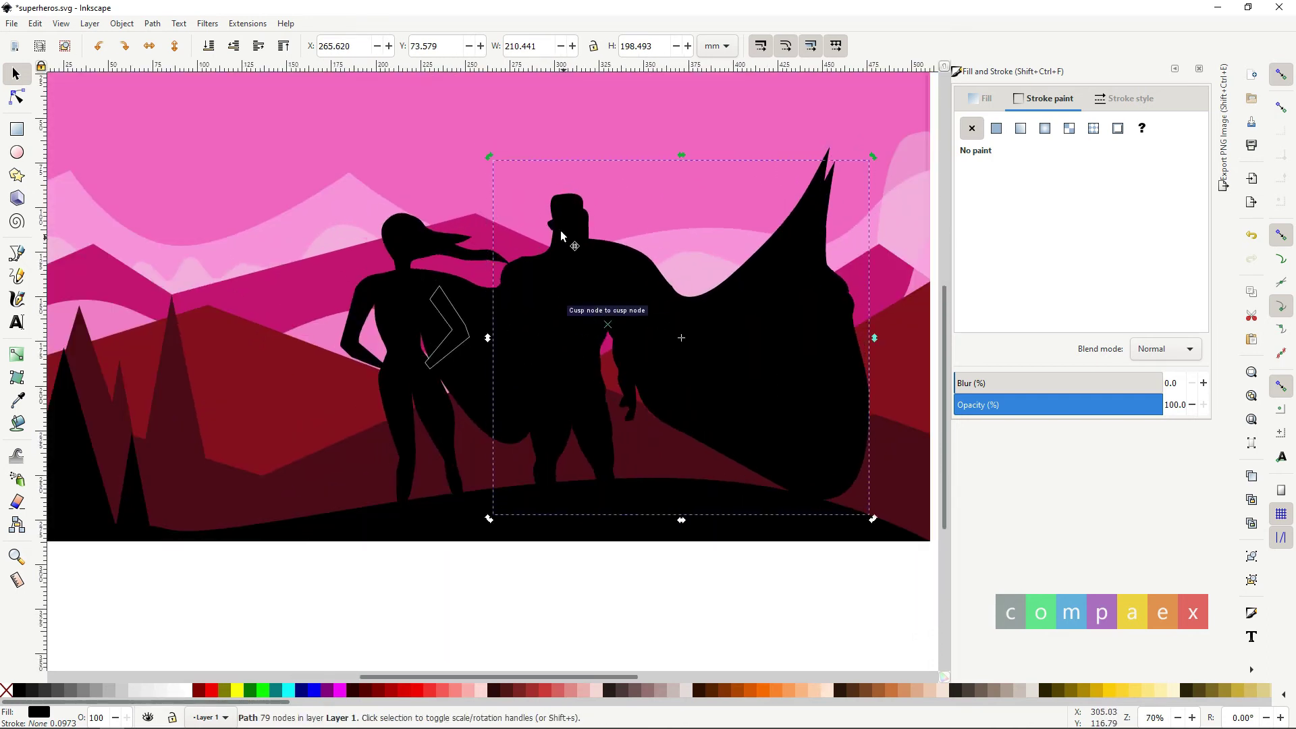
{"action": "left_click", "coordinate": [982, 98]}
{"action": "left_click", "coordinate": [1139, 255]}
{"action": "key", "text": "Page_Down"}
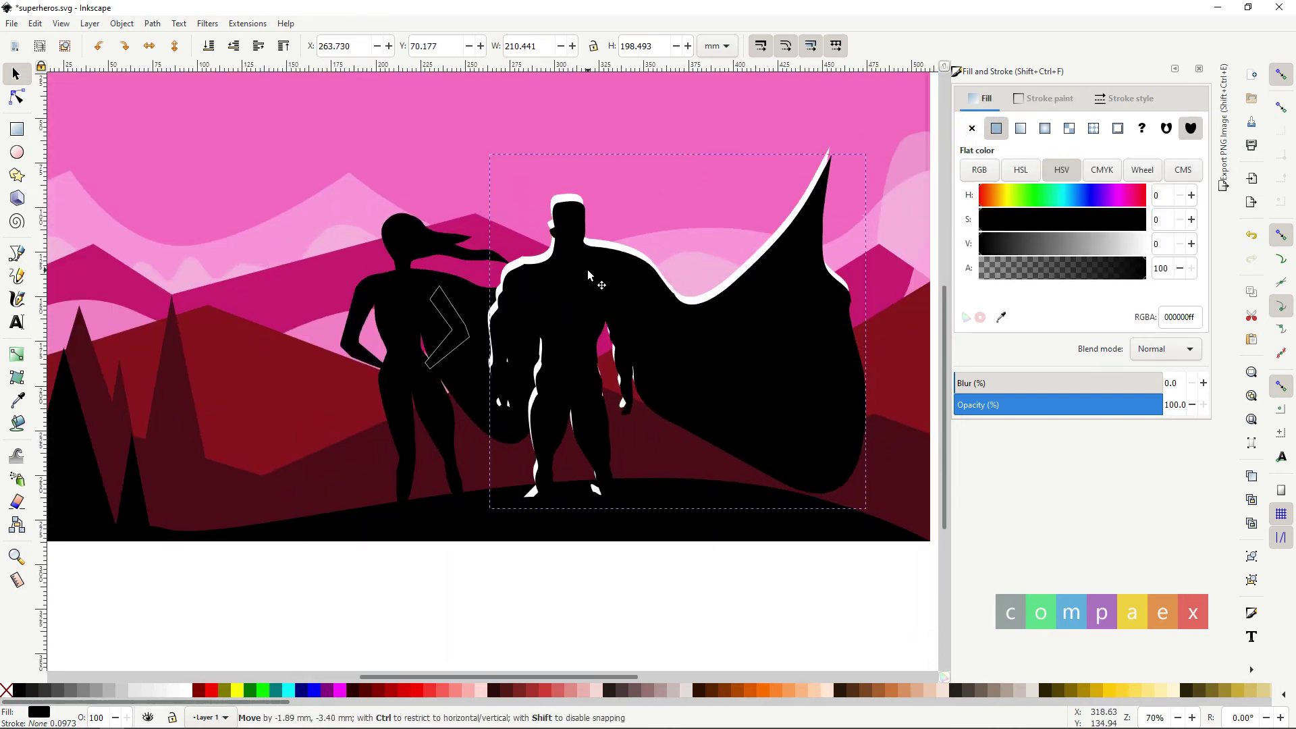
{"action": "scroll", "coordinate": [585, 268], "scroll_direction": "up", "scroll_amount": 3}
{"action": "left_click_drag", "start_coordinate": [586, 269], "coordinate": [515, 256]}
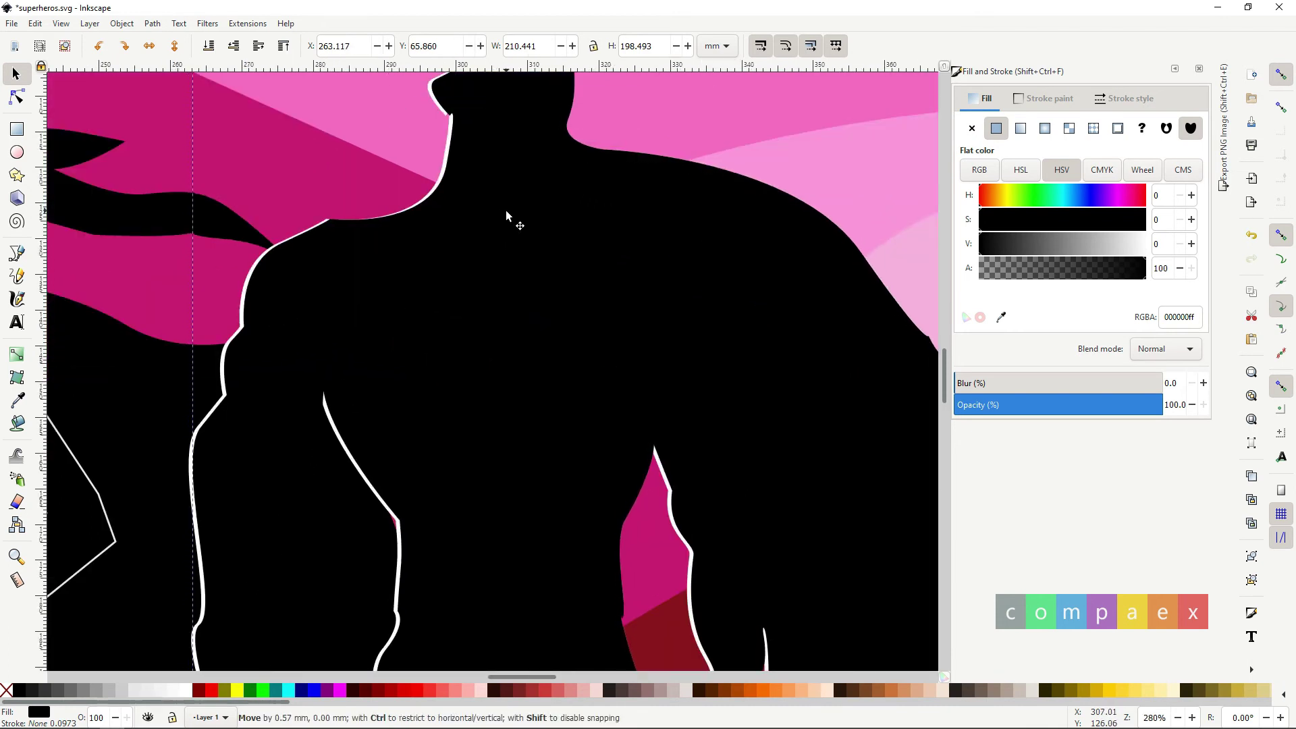
{"action": "scroll", "coordinate": [277, 289], "scroll_direction": "up", "scroll_amount": 5}
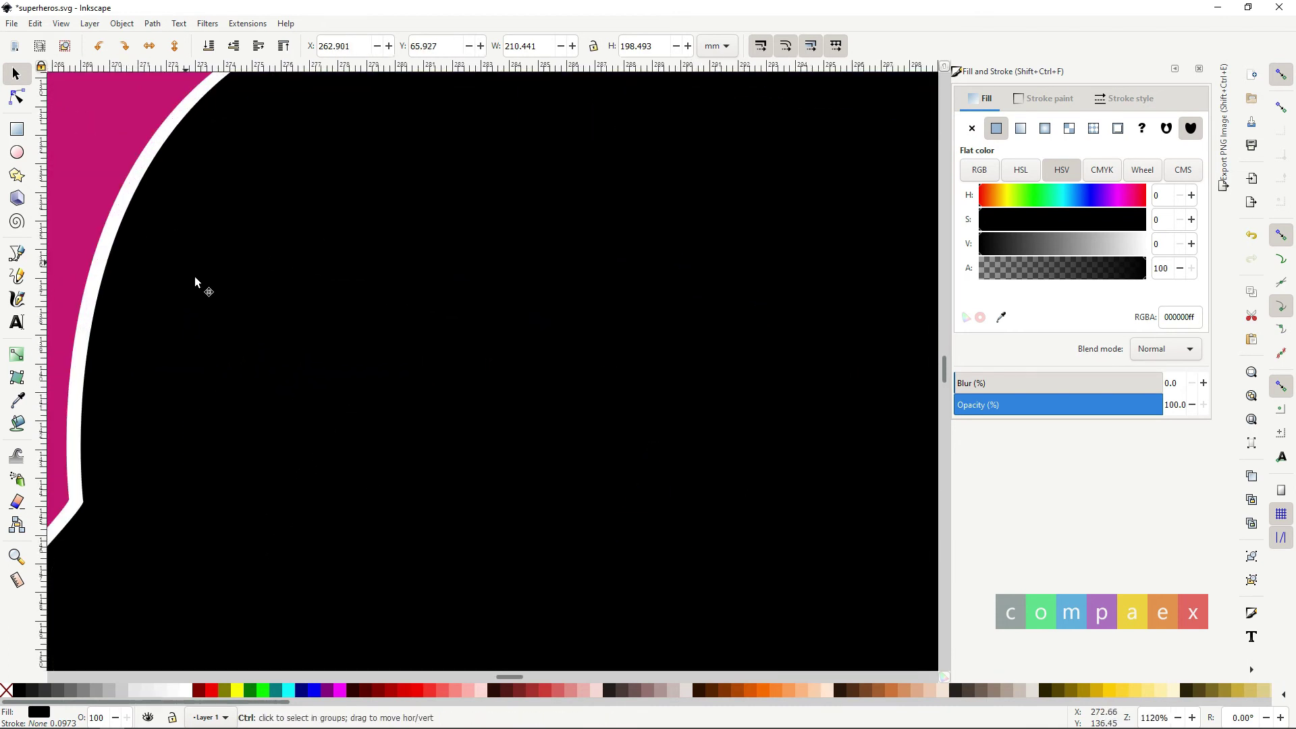
{"action": "scroll", "coordinate": [196, 291], "scroll_direction": "down", "scroll_amount": 8}
{"action": "scroll", "coordinate": [276, 345], "scroll_direction": "up", "scroll_amount": 3}
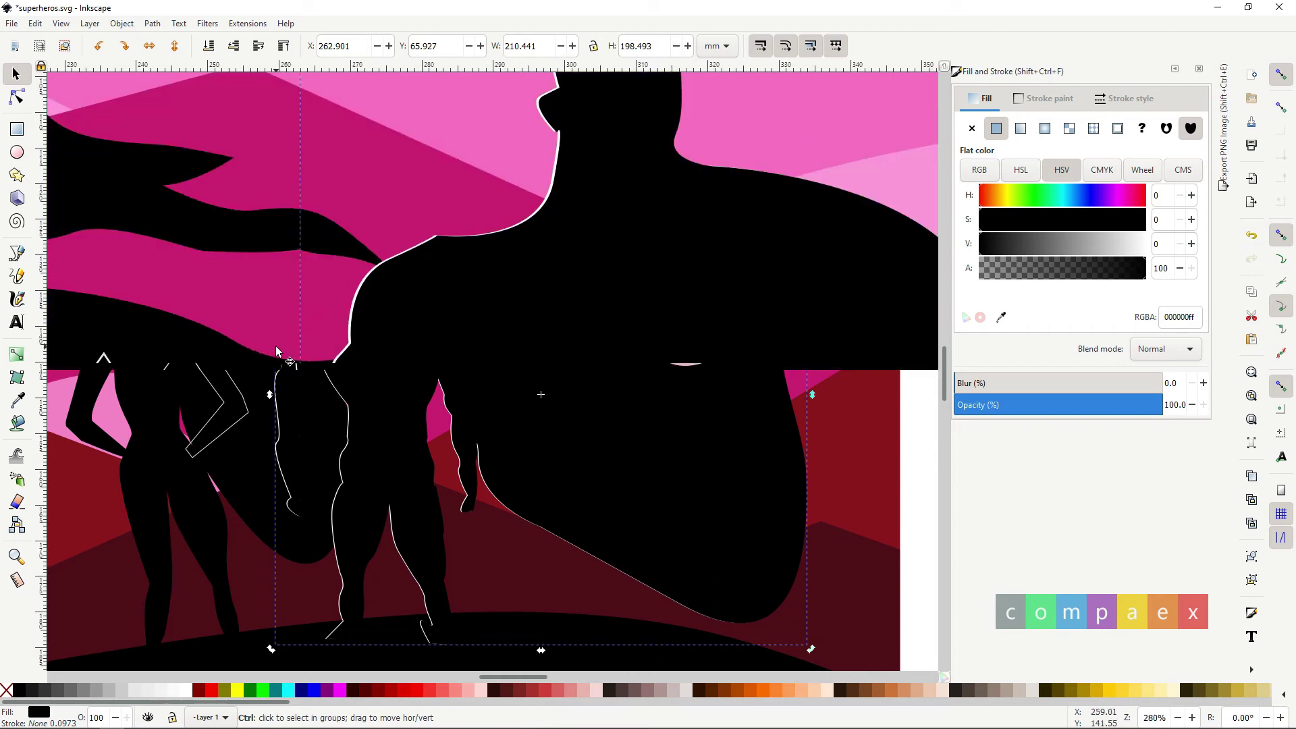
{"action": "scroll", "coordinate": [421, 326], "scroll_direction": "up", "scroll_amount": 3}
{"action": "scroll", "coordinate": [472, 300], "scroll_direction": "down", "scroll_amount": 1}
{"action": "scroll", "coordinate": [480, 301], "scroll_direction": "down", "scroll_amount": 2}
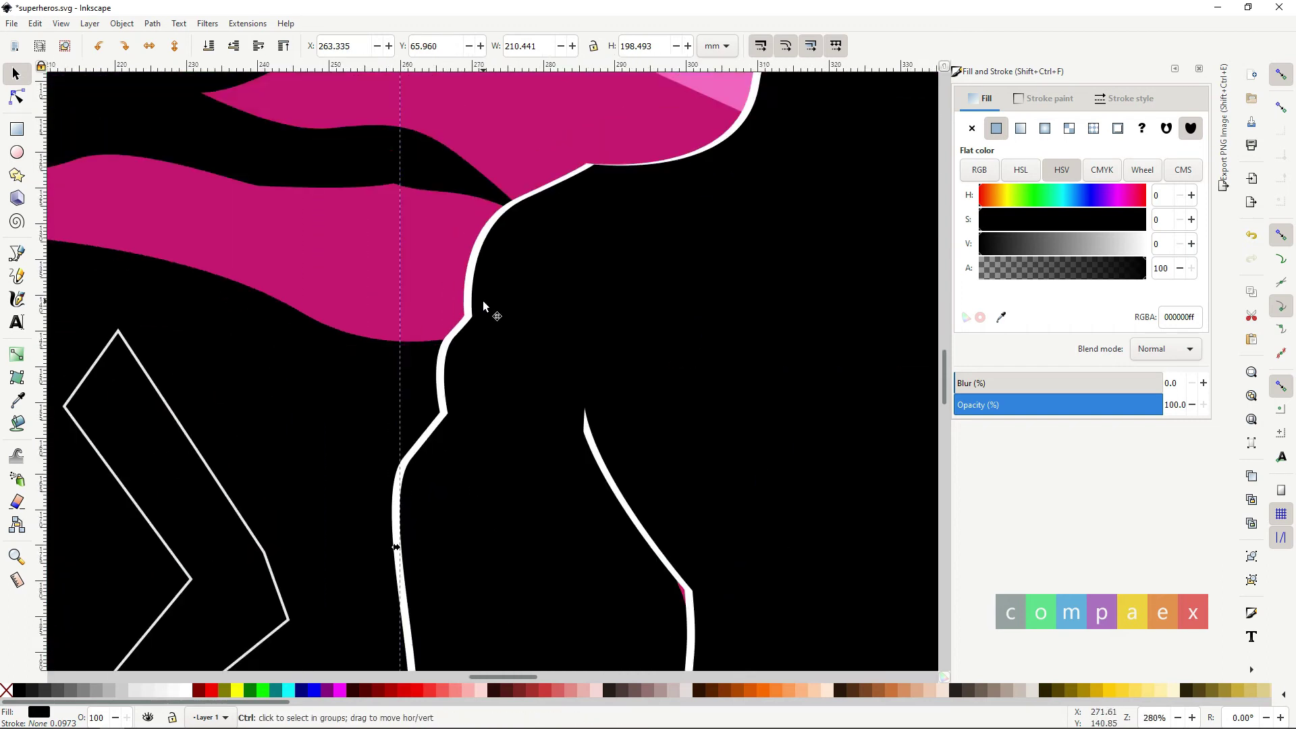
{"action": "scroll", "coordinate": [486, 304], "scroll_direction": "down", "scroll_amount": 2}
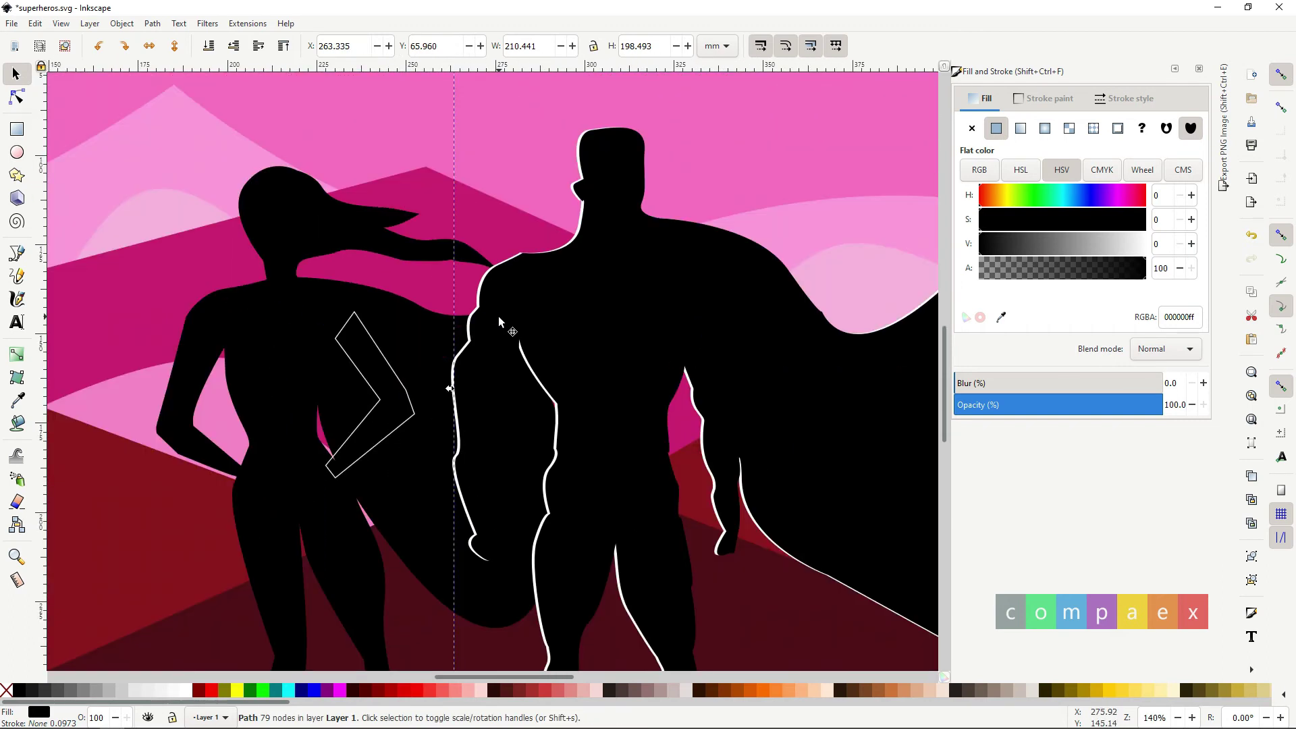
Add a white offset copy behind the woman silhouette for a thin white outline.
{"action": "left_click", "coordinate": [282, 317]}
{"action": "left_click_drag", "start_coordinate": [1126, 253], "coordinate": [1153, 255]}
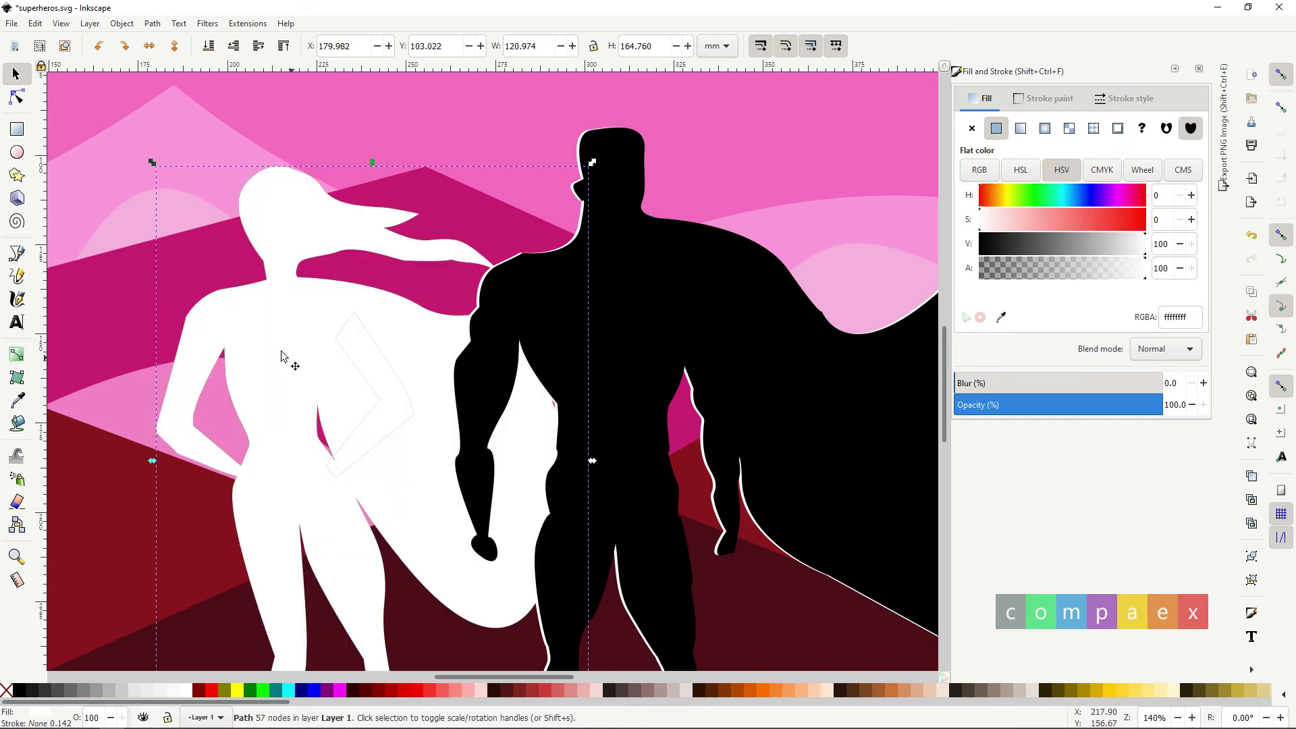
{"action": "scroll", "coordinate": [184, 348], "scroll_direction": "up", "scroll_amount": 3, "text": "ctrl"}
{"action": "mouse_move", "coordinate": [231, 310]}
{"action": "left_mouse_down"}
{"action": "mouse_move", "coordinate": [211, 307]}
{"action": "mouse_move", "coordinate": [213, 291]}
{"action": "left_mouse_up"}
{"action": "key", "text": "Page_Down"}
{"action": "scroll", "coordinate": [420, 343], "scroll_direction": "down", "scroll_amount": 3, "text": "ctrl"}
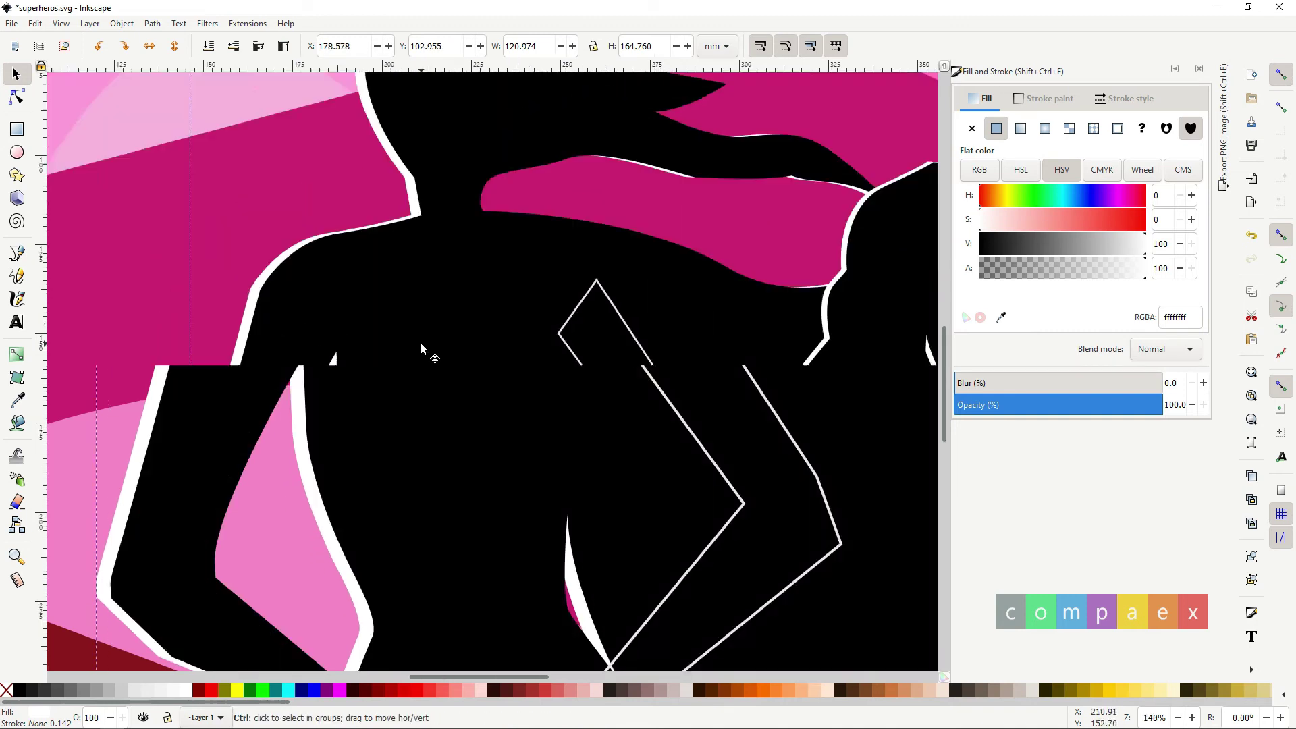
{"action": "scroll", "coordinate": [434, 357], "scroll_direction": "down", "scroll_amount": 3, "text": "ctrl"}
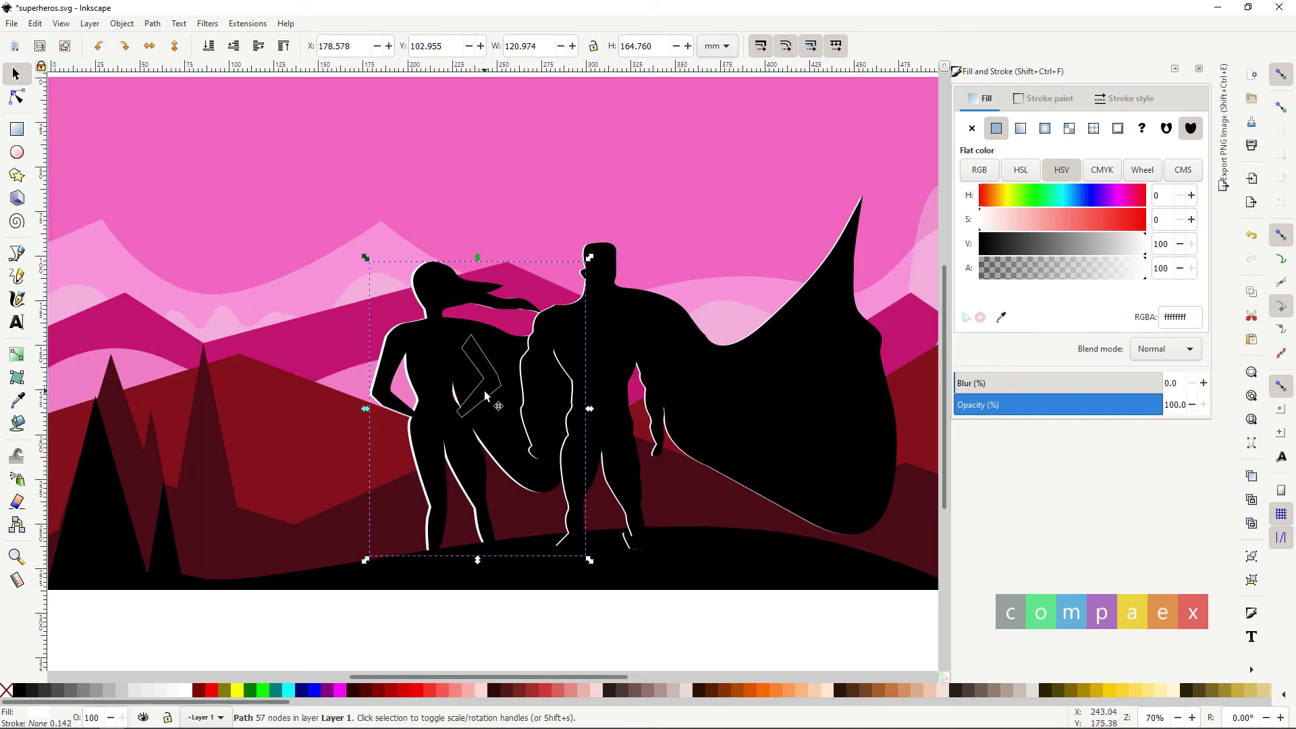
{"action": "scroll", "coordinate": [481, 365], "scroll_direction": "up", "scroll_amount": 4, "text": "ctrl"}
Fill the chest chevron white and remove its stroke.
{"action": "left_click", "coordinate": [479, 326], "text": "alt"}
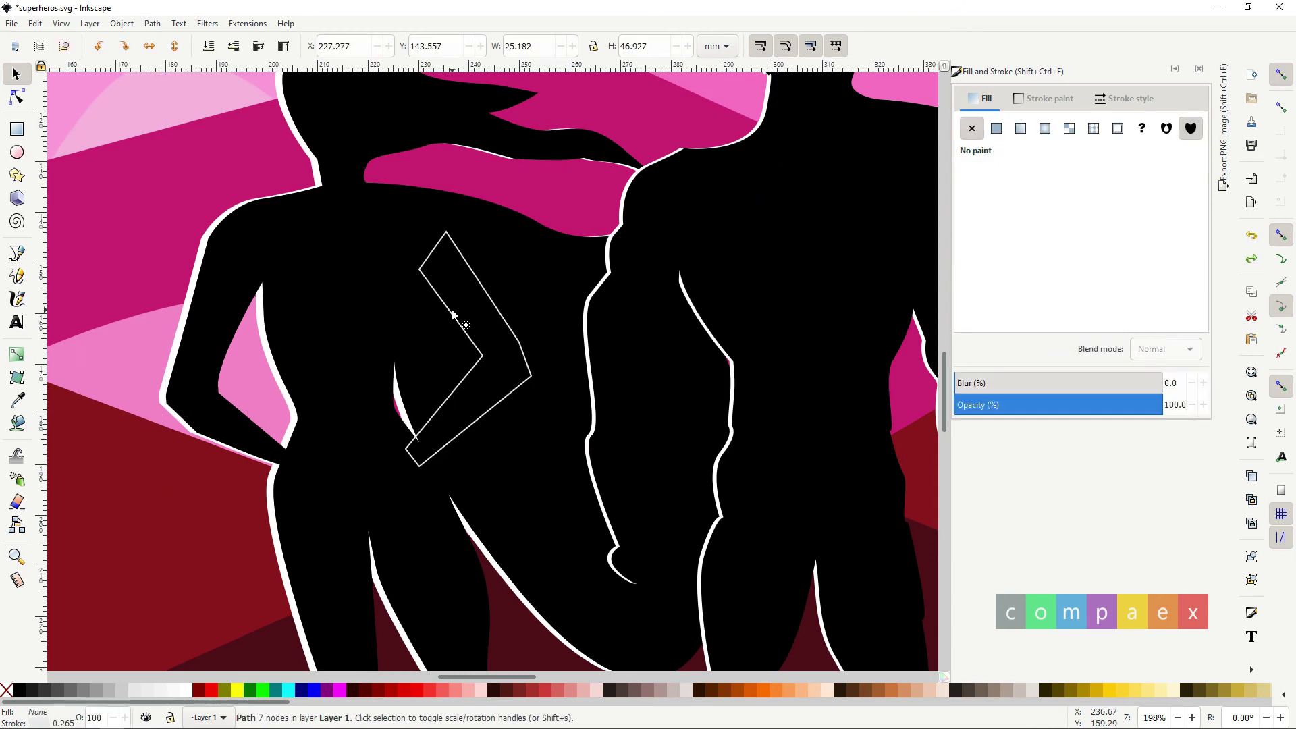
{"action": "left_click", "coordinate": [472, 312]}
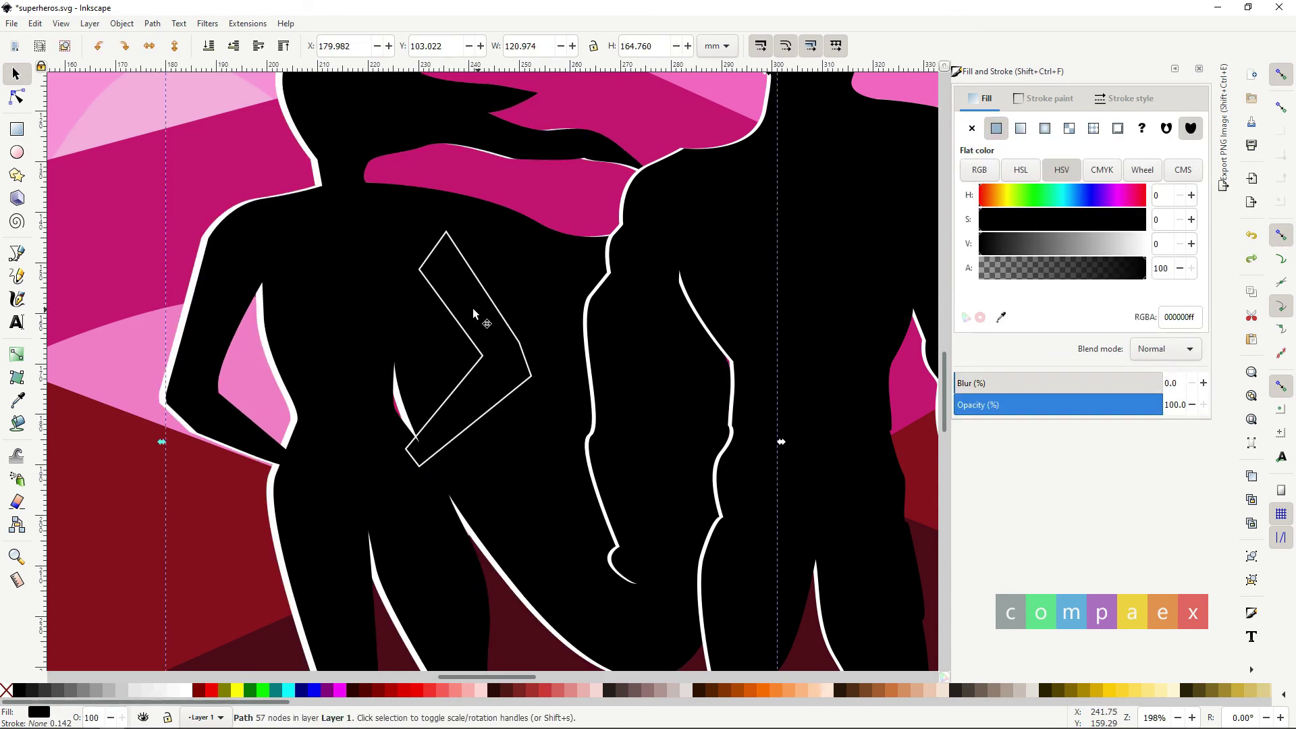
{"action": "left_click", "coordinate": [456, 321]}
{"action": "left_click", "coordinate": [996, 128]}
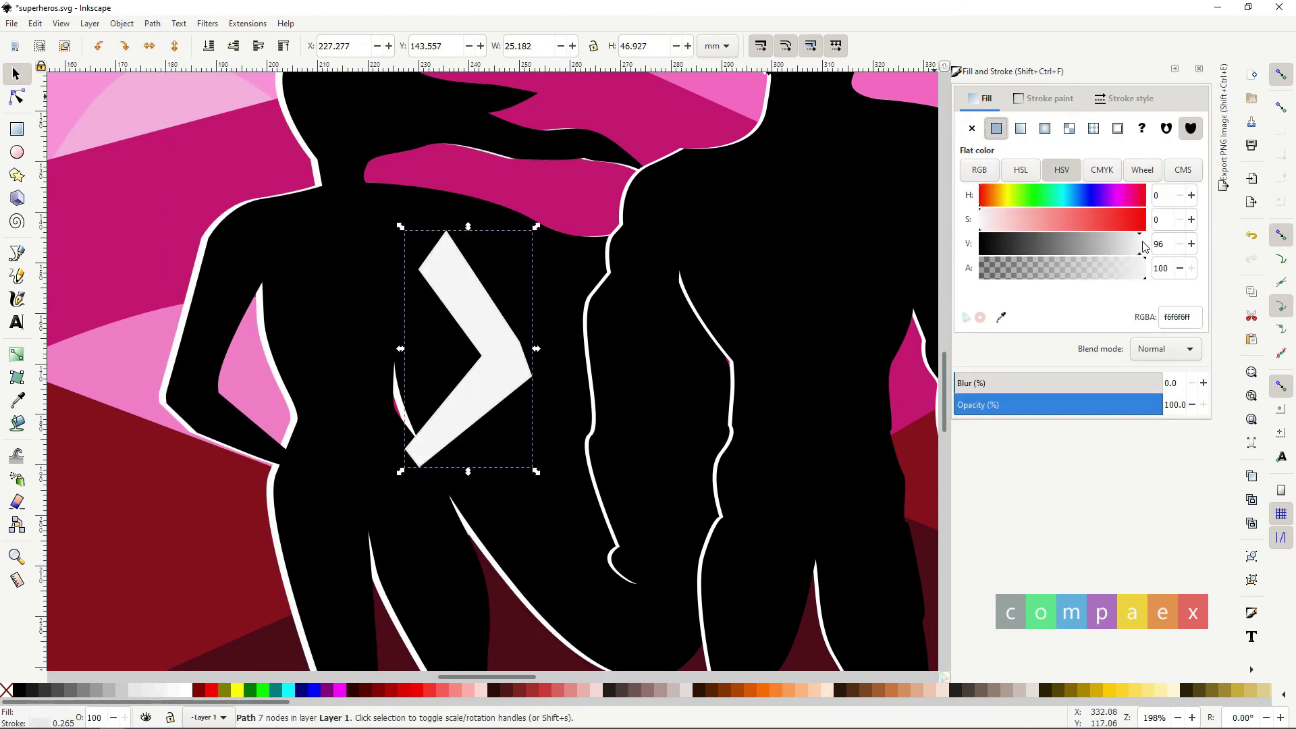
{"action": "left_click", "coordinate": [1014, 245]}
{"action": "left_click", "coordinate": [1049, 98]}
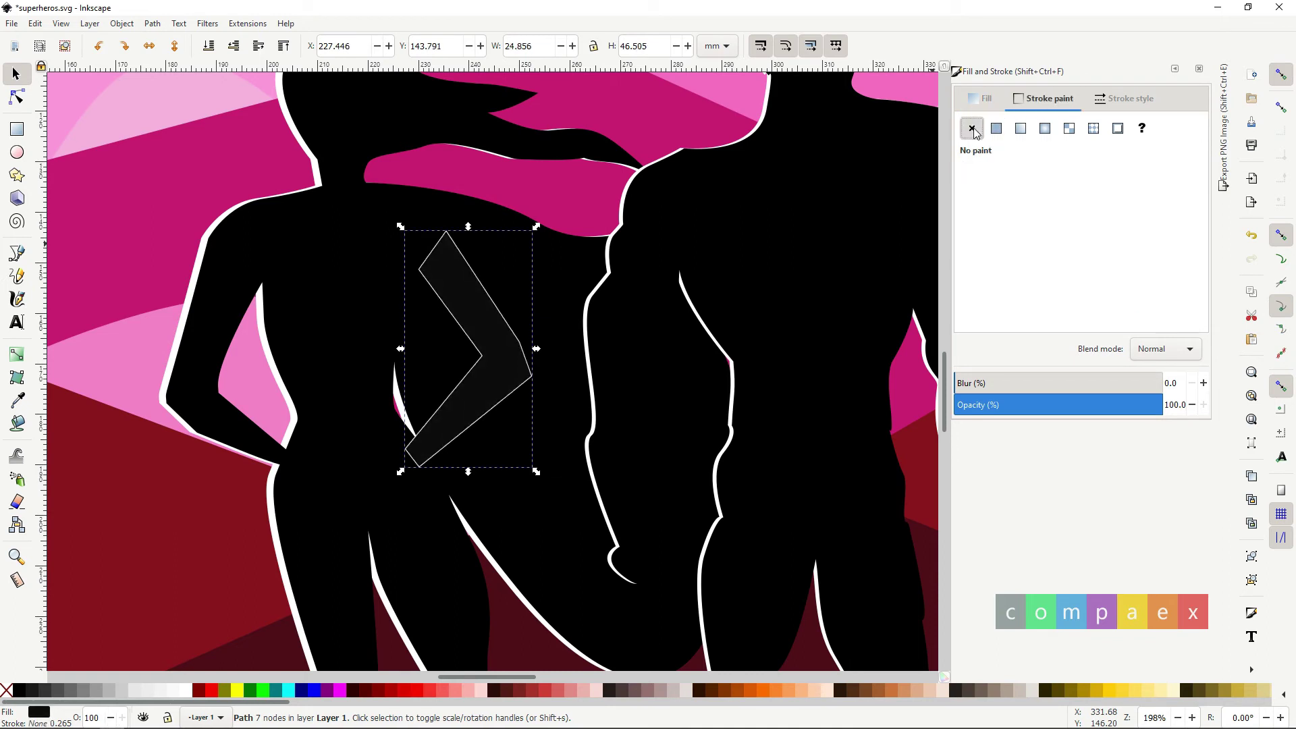
Position the dark chevron copy over the white one, cancelling an attempted resize.
{"action": "left_click_drag", "start_coordinate": [476, 306], "coordinate": [470, 305]}
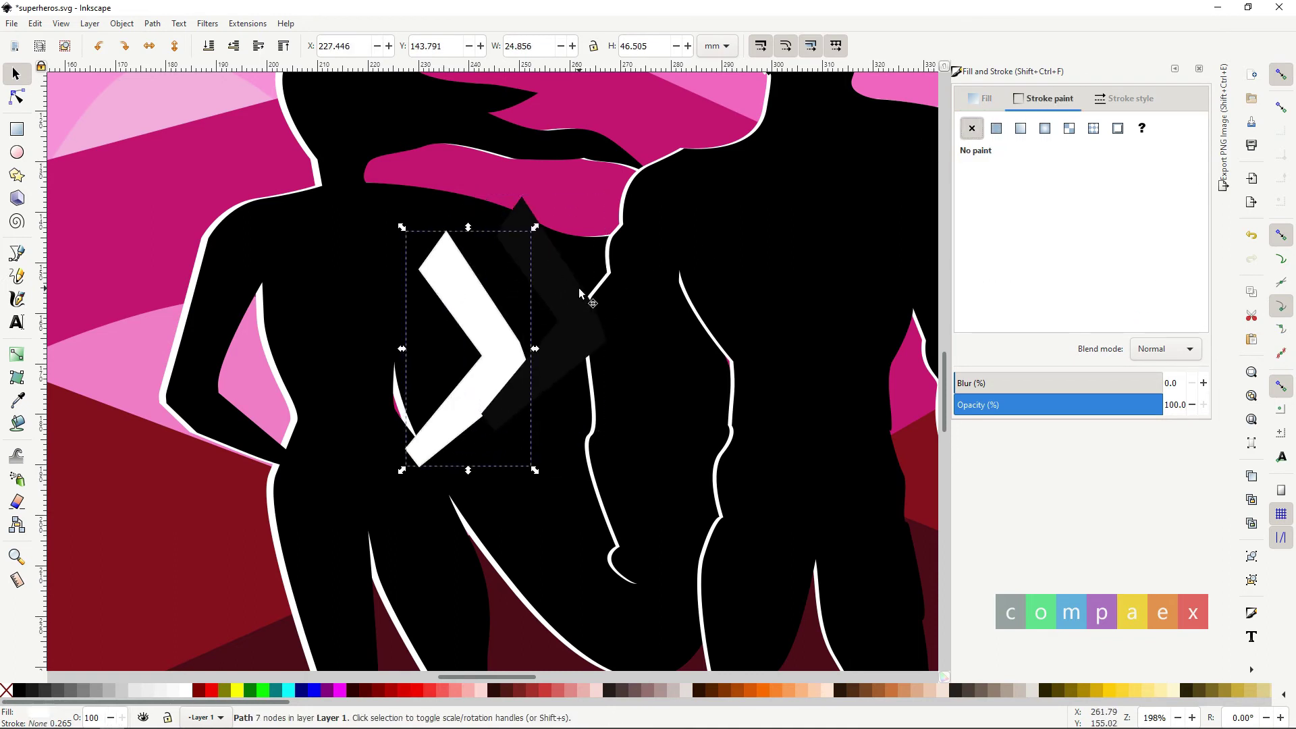
{"action": "left_click_drag", "start_coordinate": [590, 294], "coordinate": [515, 329]}
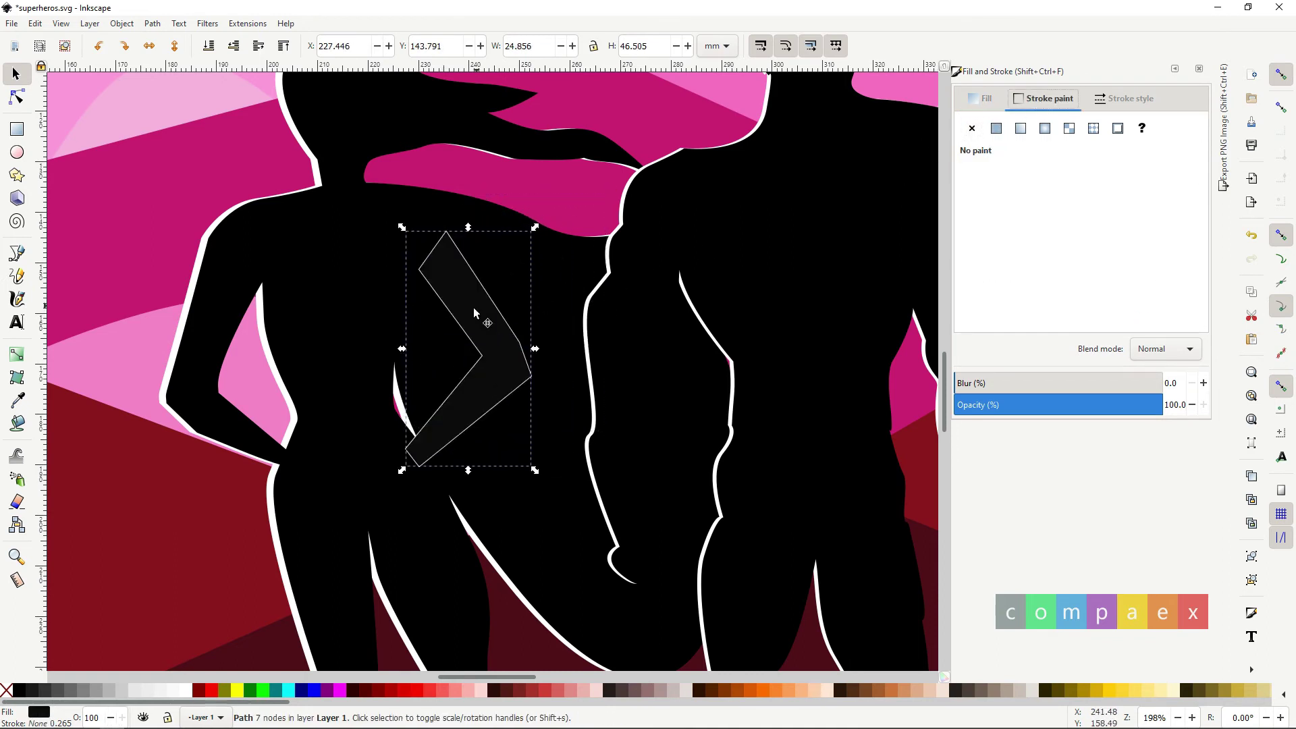
{"action": "scroll", "coordinate": [473, 312], "scroll_direction": "up", "scroll_amount": 3}
{"action": "left_click_drag", "start_coordinate": [448, 303], "coordinate": [498, 295]}
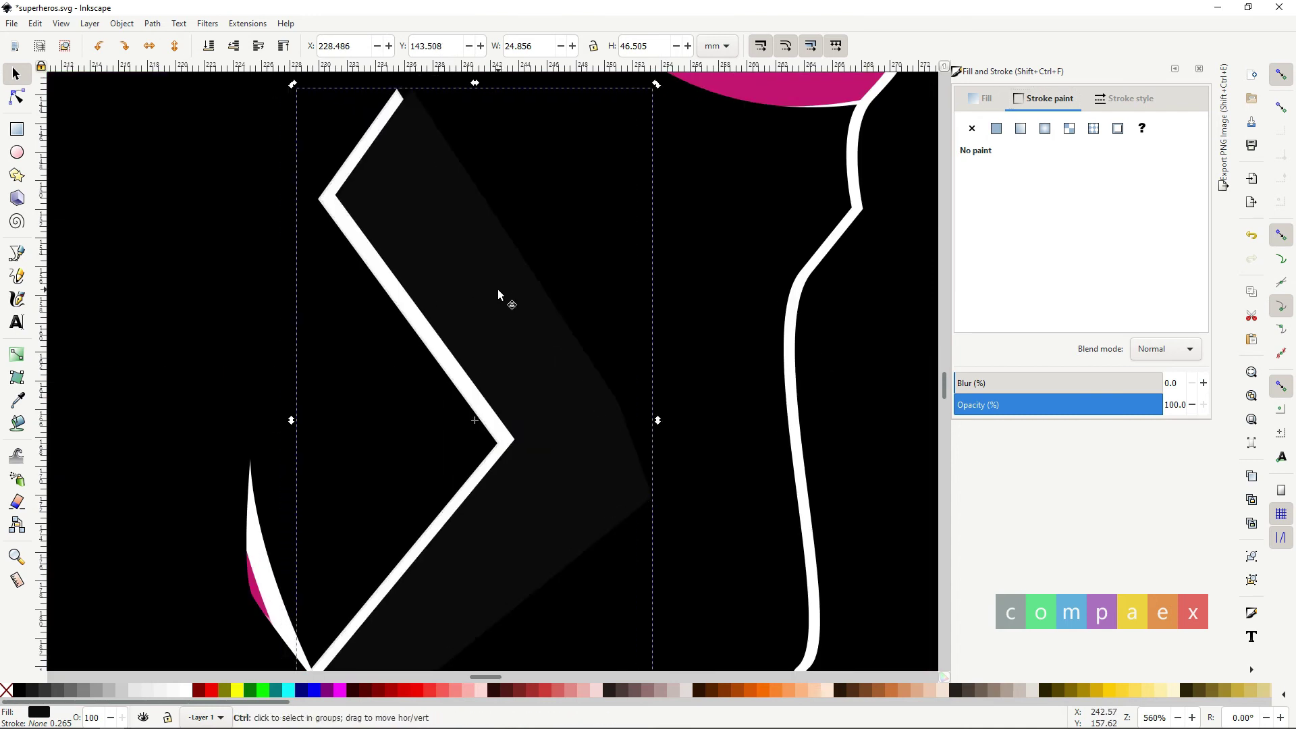
{"action": "scroll", "coordinate": [498, 295], "scroll_direction": "down", "scroll_amount": 3}
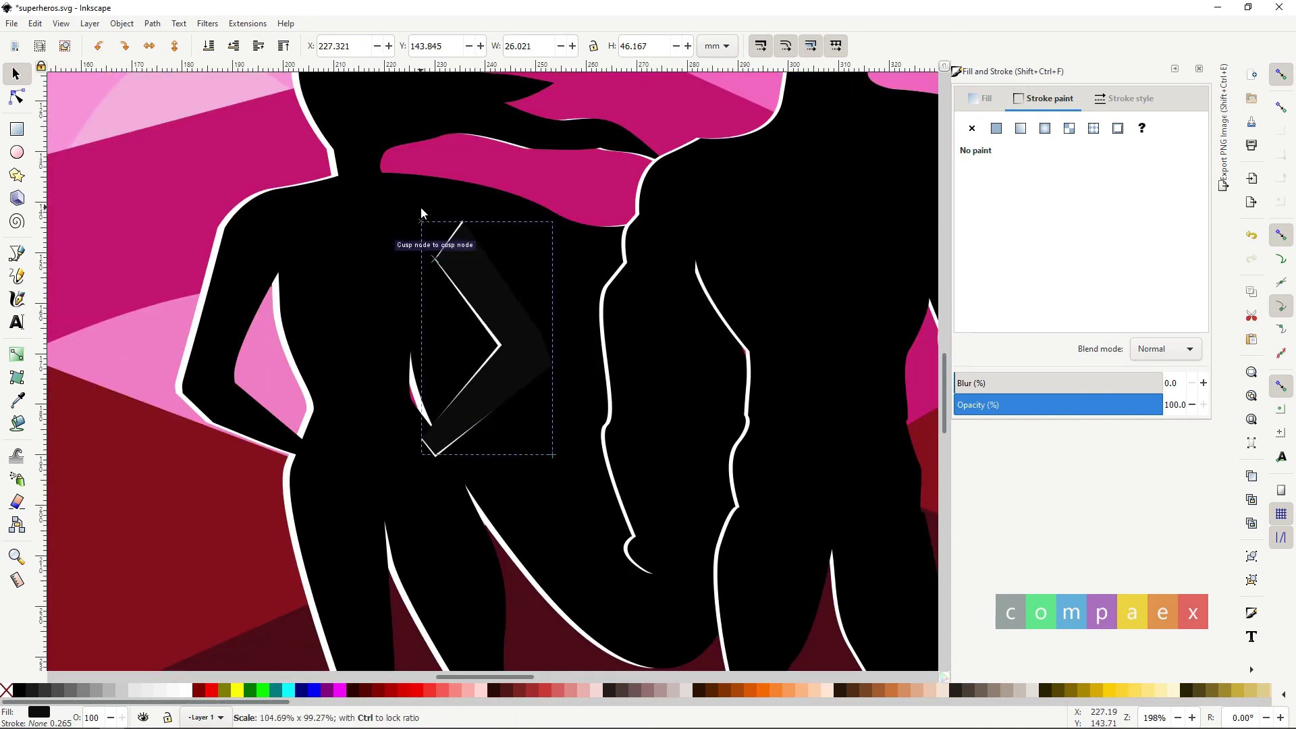
{"action": "left_click_drag", "start_coordinate": [558, 460], "coordinate": [567, 470]}
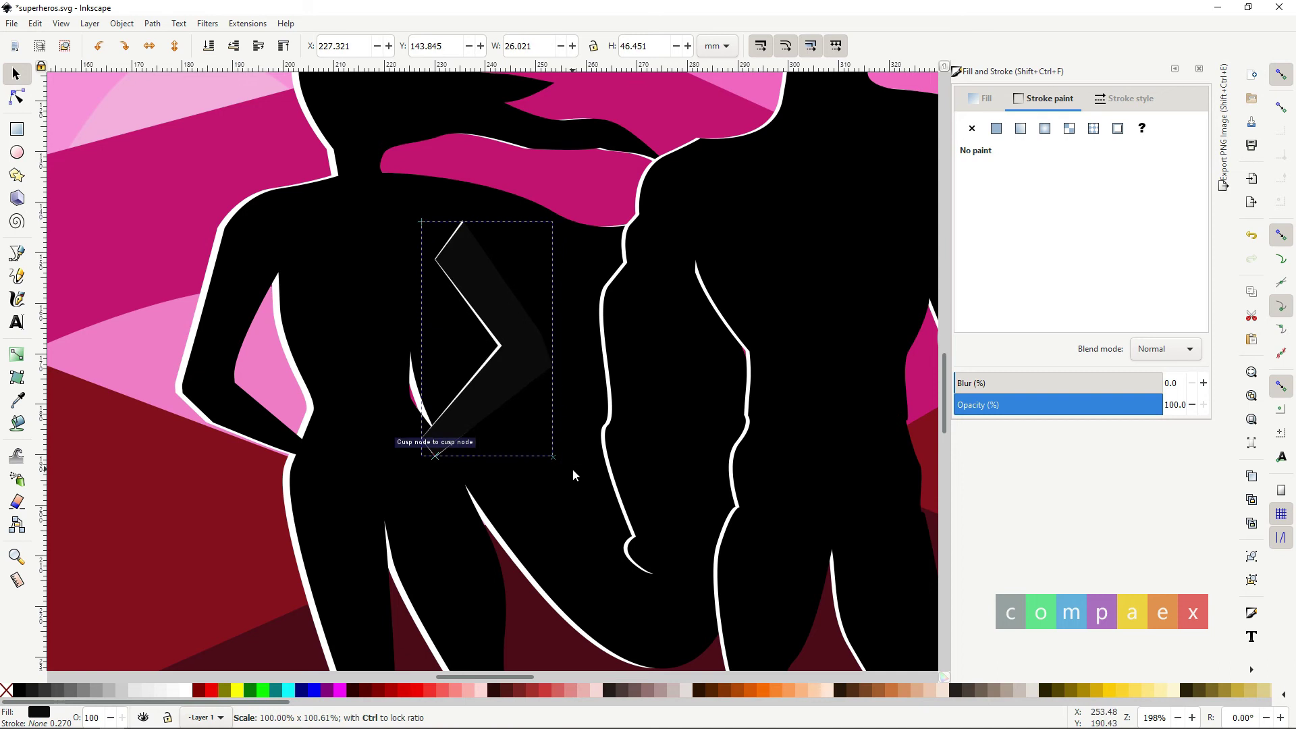
{"action": "key", "text": "Escape"}
Nudge a chevron node and pull the chevron's top node upward.
{"action": "scroll", "coordinate": [464, 416], "scroll_direction": "up", "scroll_amount": 2}
{"action": "left_click", "coordinate": [16, 97]}
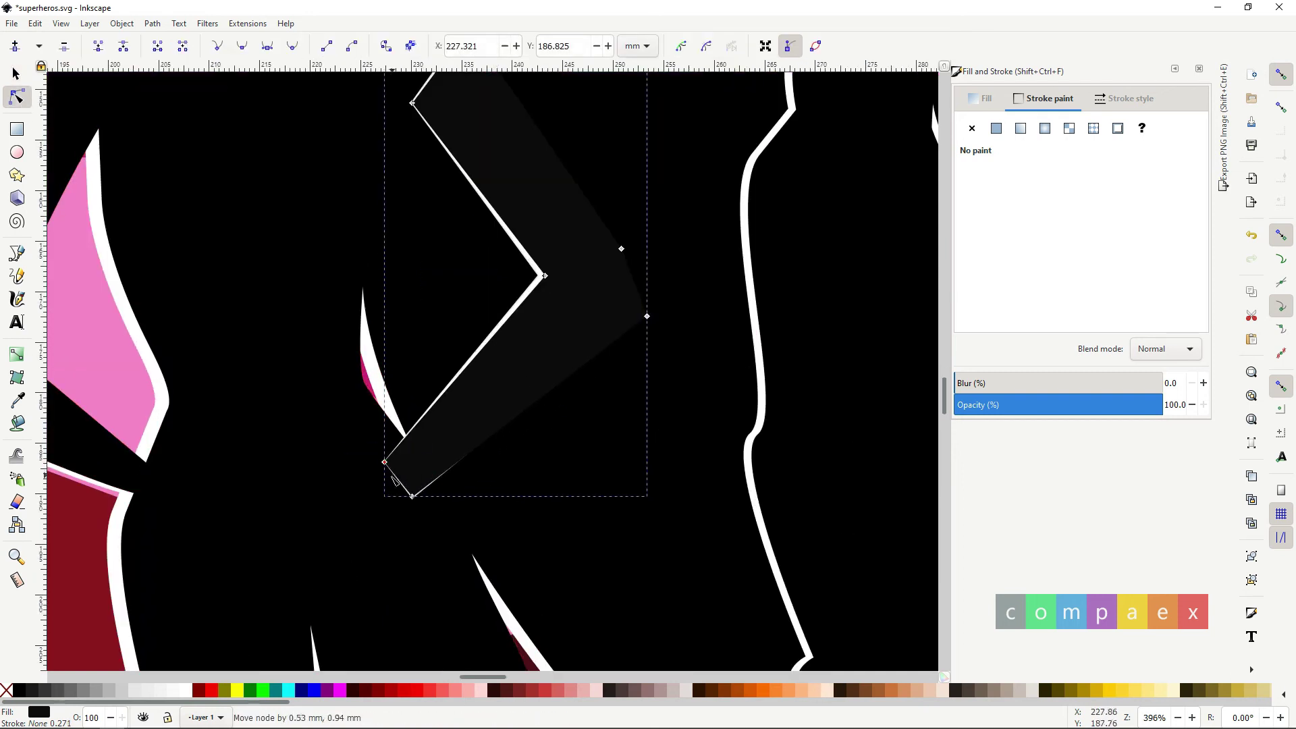
{"action": "scroll", "coordinate": [512, 269], "scroll_direction": "up", "scroll_amount": 5}
{"action": "left_click_drag", "start_coordinate": [462, 349], "coordinate": [468, 344]}
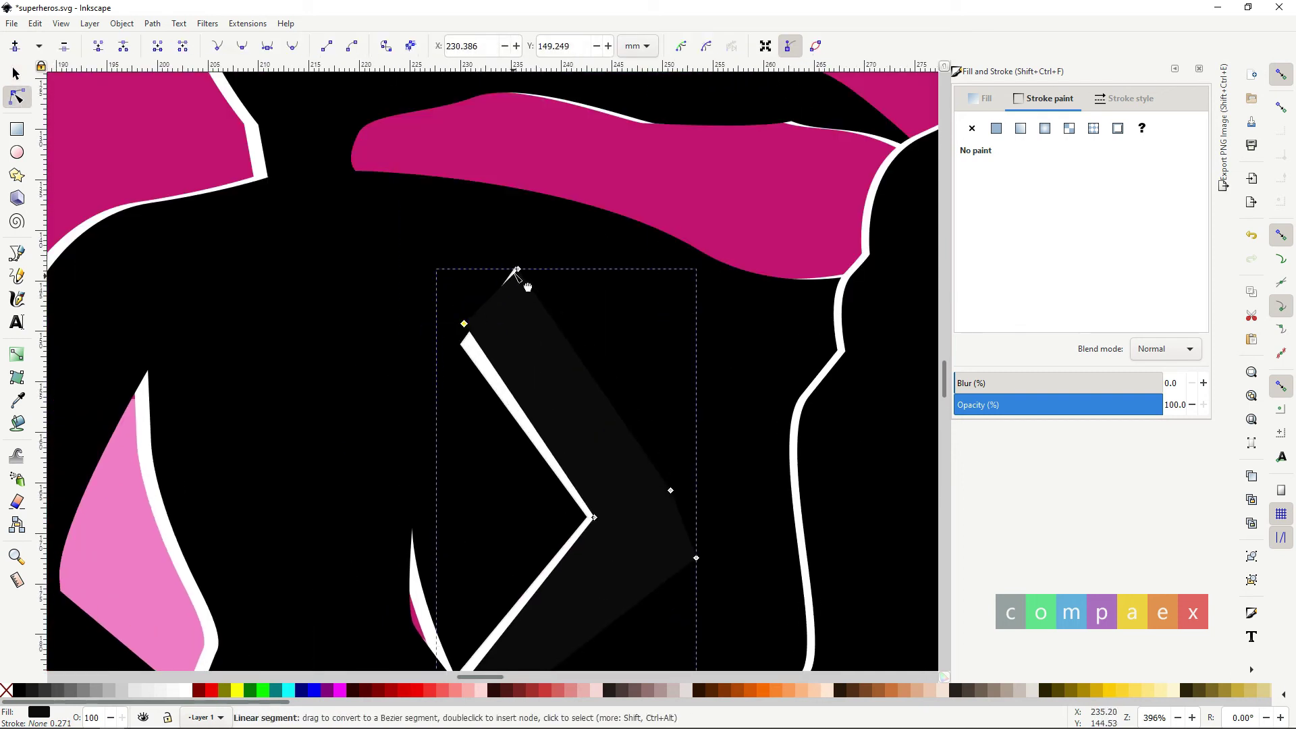
{"action": "left_click_drag", "start_coordinate": [518, 270], "coordinate": [520, 251]}
{"action": "scroll", "coordinate": [577, 573], "scroll_direction": "down", "scroll_amount": 4}
Select and adjust the chevron's bottom and left corner nodes.
{"action": "left_click", "coordinate": [581, 561]}
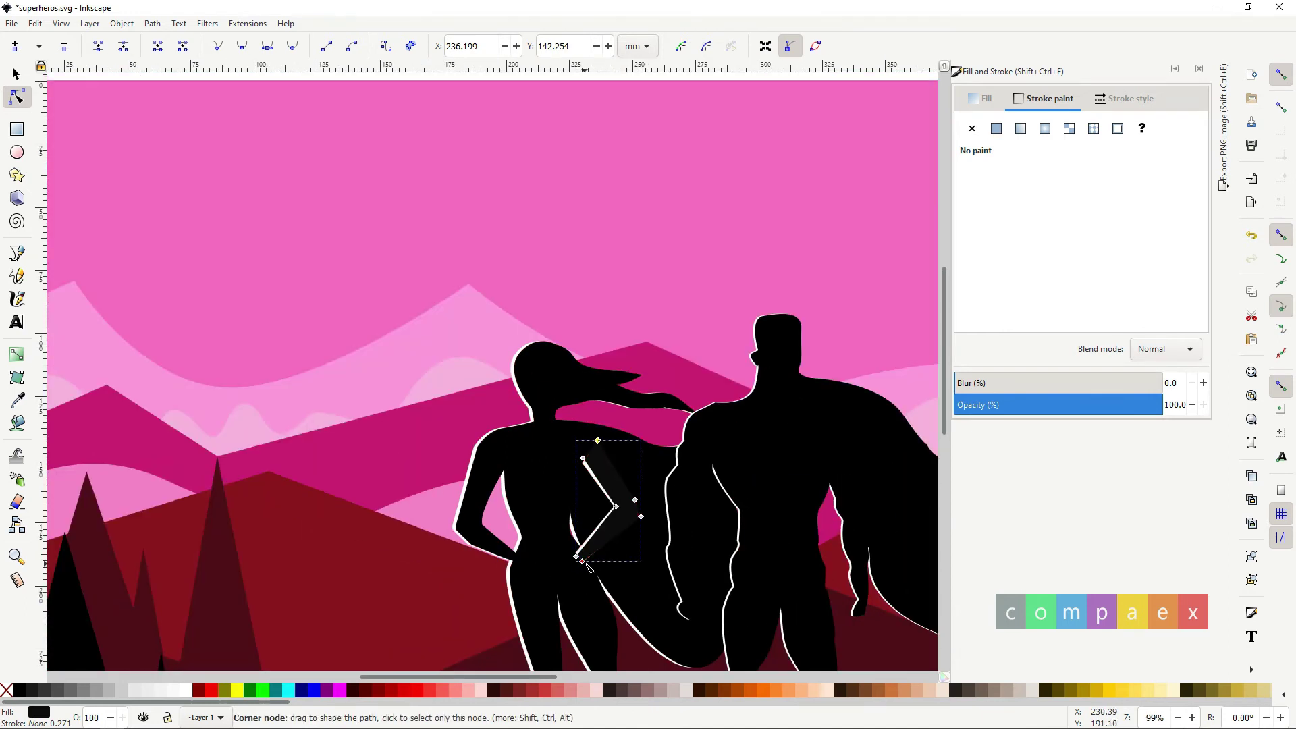
{"action": "scroll", "coordinate": [581, 560], "scroll_direction": "up", "scroll_amount": 3}
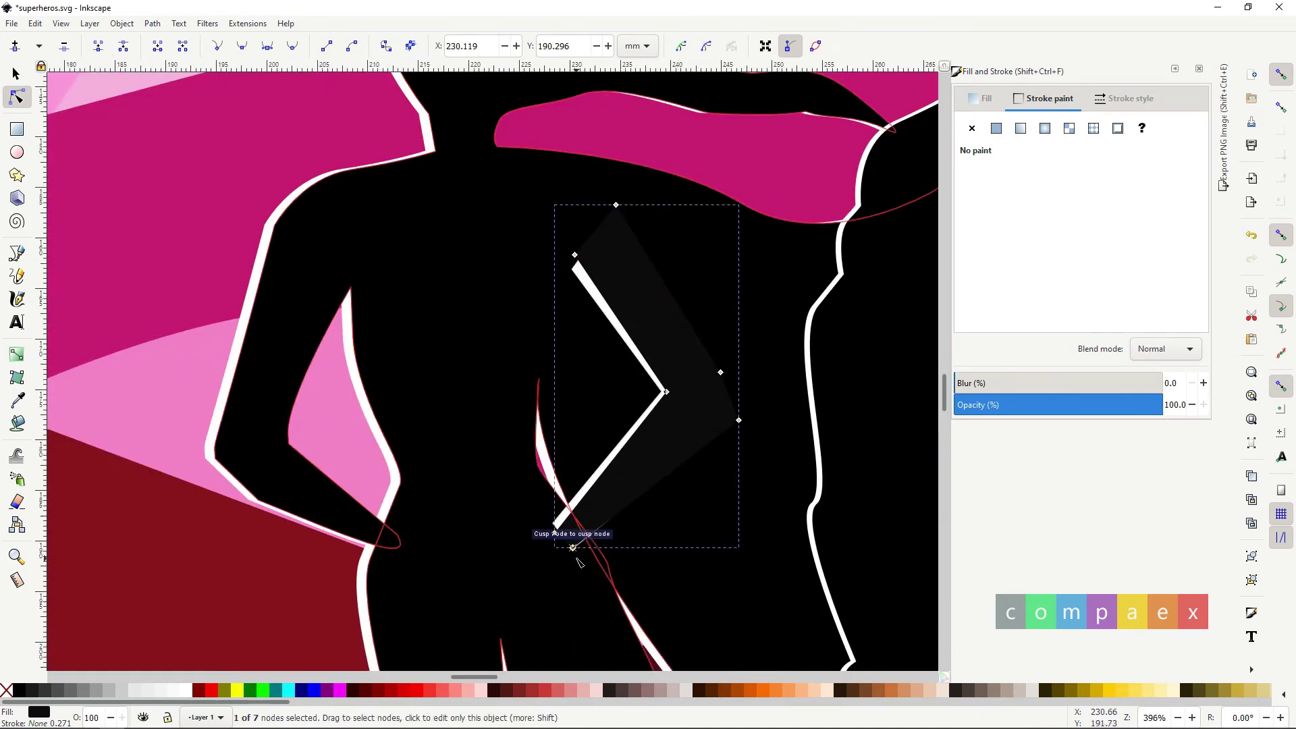
{"action": "scroll", "coordinate": [572, 548], "scroll_direction": "up", "scroll_amount": 3}
{"action": "left_click", "coordinate": [515, 490]}
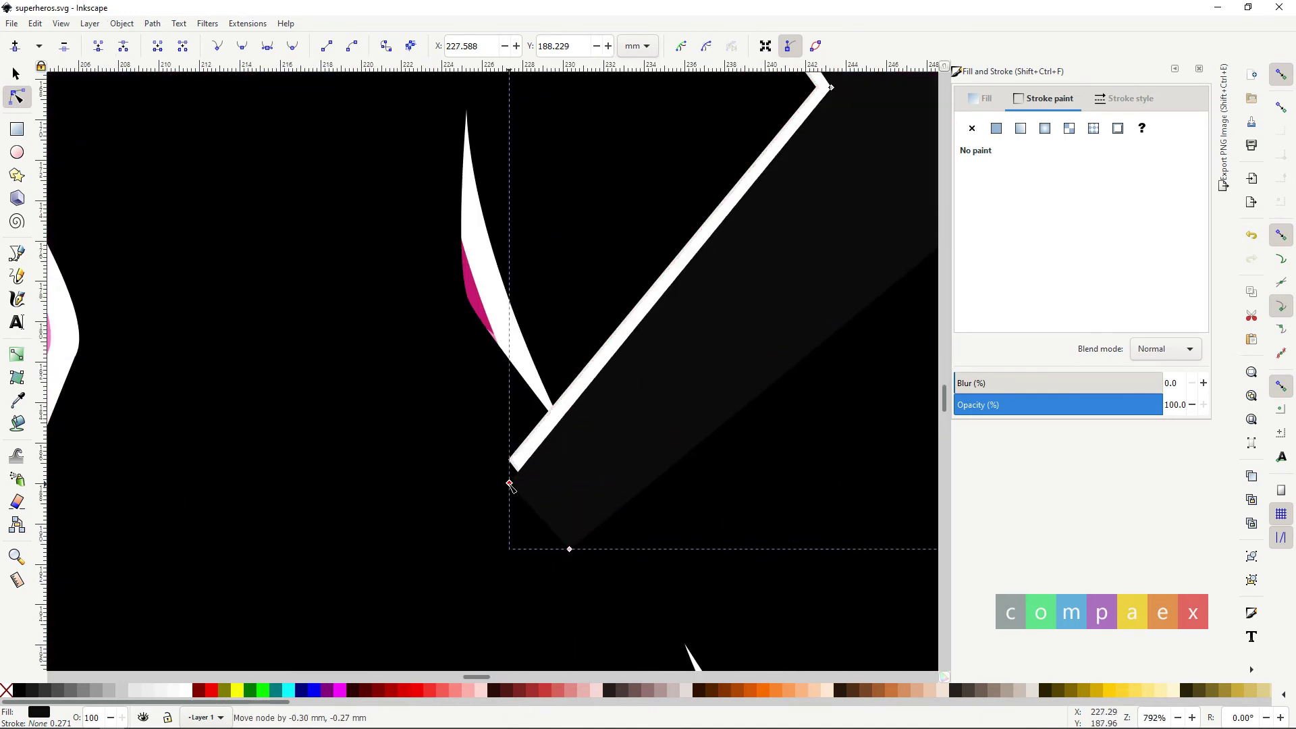
{"action": "scroll", "coordinate": [516, 492], "scroll_direction": "down", "scroll_amount": 3}
{"action": "scroll", "coordinate": [577, 481], "scroll_direction": "down", "scroll_amount": 3}
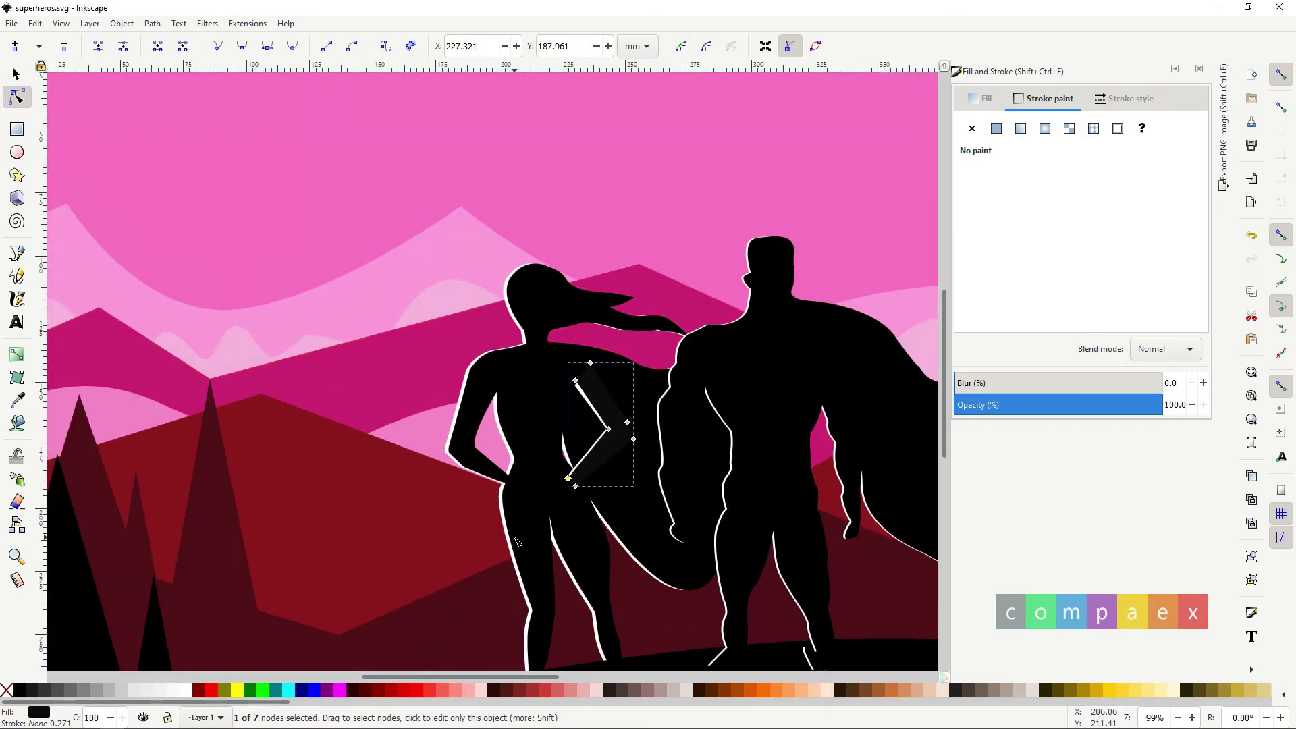
{"action": "scroll", "coordinate": [714, 535], "scroll_direction": "down", "scroll_amount": 2}
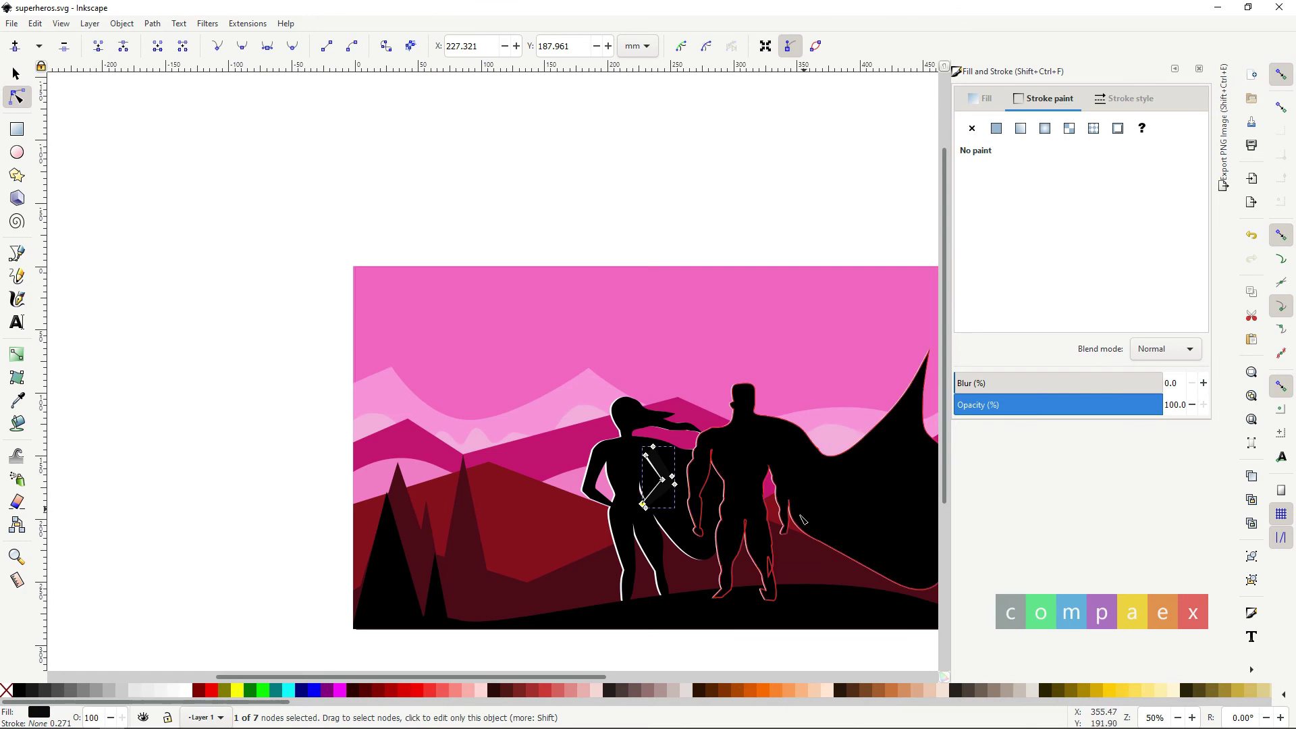
{"action": "scroll", "coordinate": [781, 508], "scroll_direction": "up", "scroll_amount": 2}
{"action": "scroll", "coordinate": [763, 532], "scroll_direction": "up", "scroll_amount": 2}
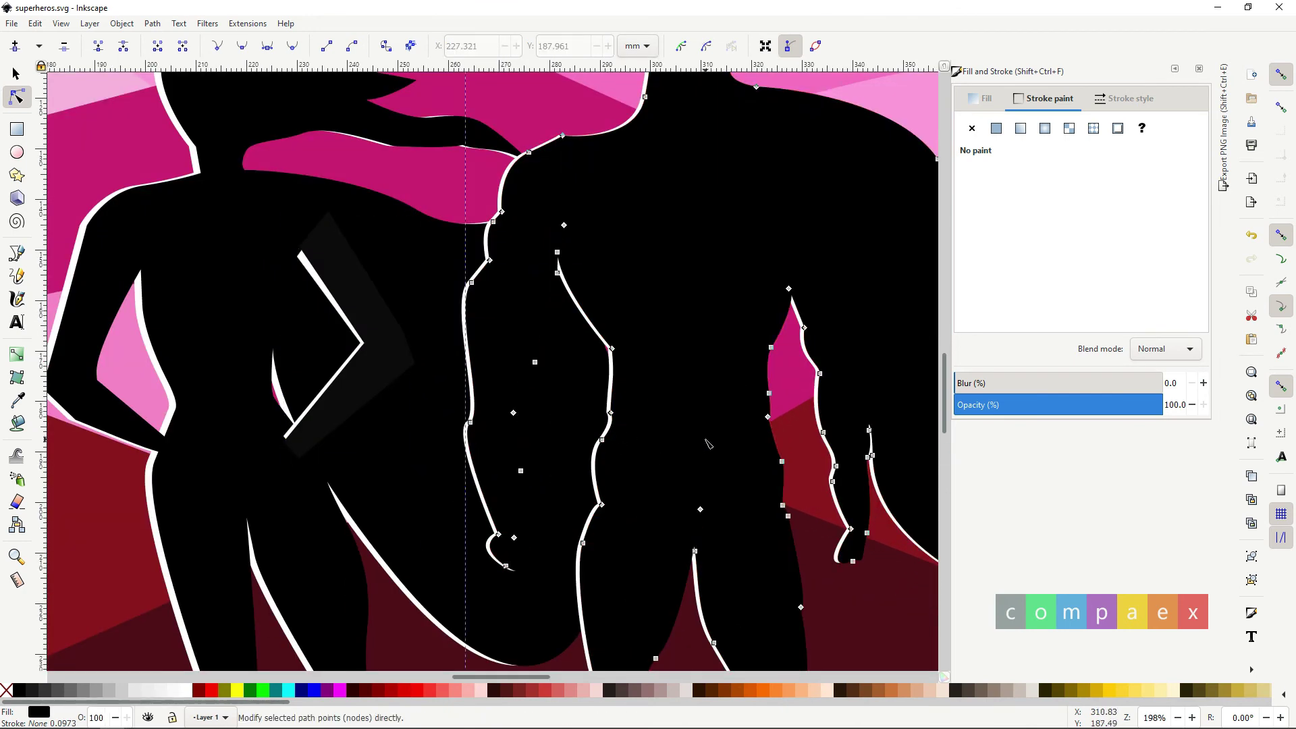
{"action": "scroll", "coordinate": [708, 444], "scroll_direction": "down", "scroll_amount": 1}
{"action": "scroll", "coordinate": [707, 443], "scroll_direction": "down", "scroll_amount": 2}
{"action": "scroll", "coordinate": [708, 443], "scroll_direction": "down", "scroll_amount": 1}
{"action": "left_click", "coordinate": [745, 223]}
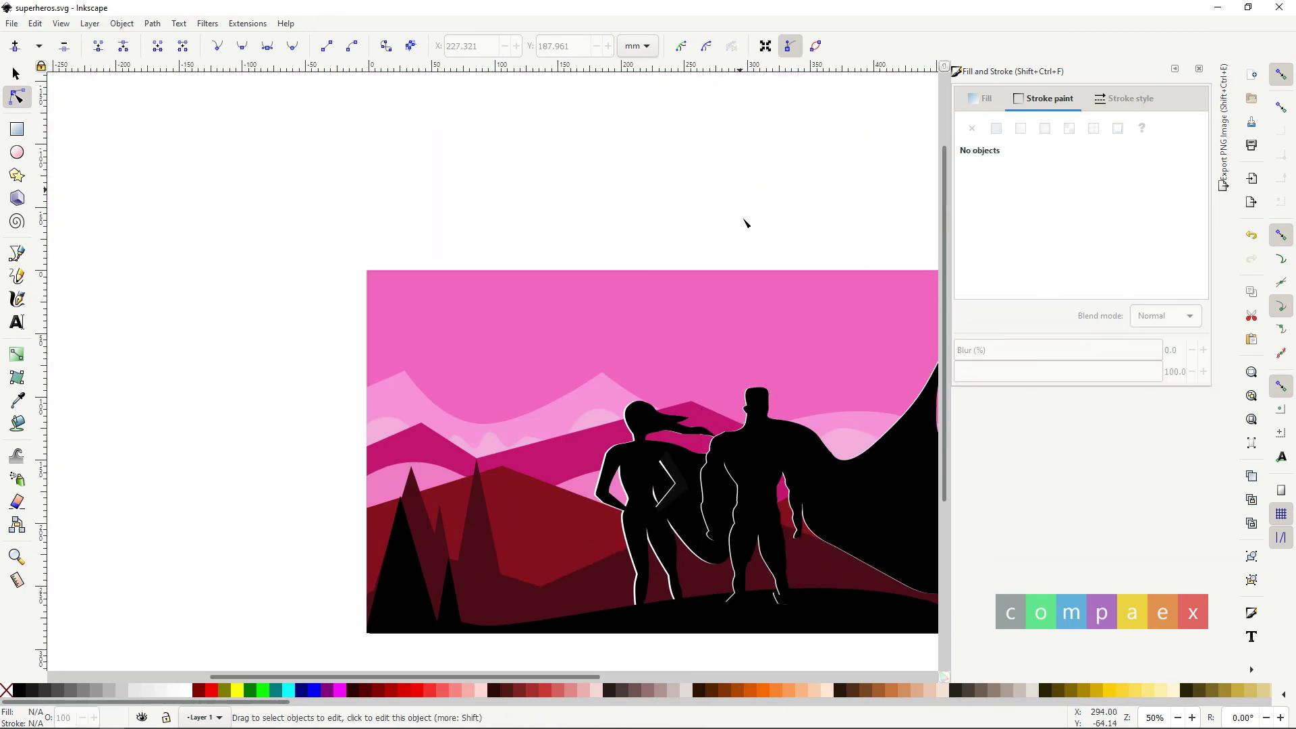
{"action": "scroll", "coordinate": [757, 565], "scroll_direction": "up", "scroll_amount": 3}
{"action": "scroll", "coordinate": [757, 564], "scroll_direction": "up", "scroll_amount": 2}
{"action": "key", "text": "s"}
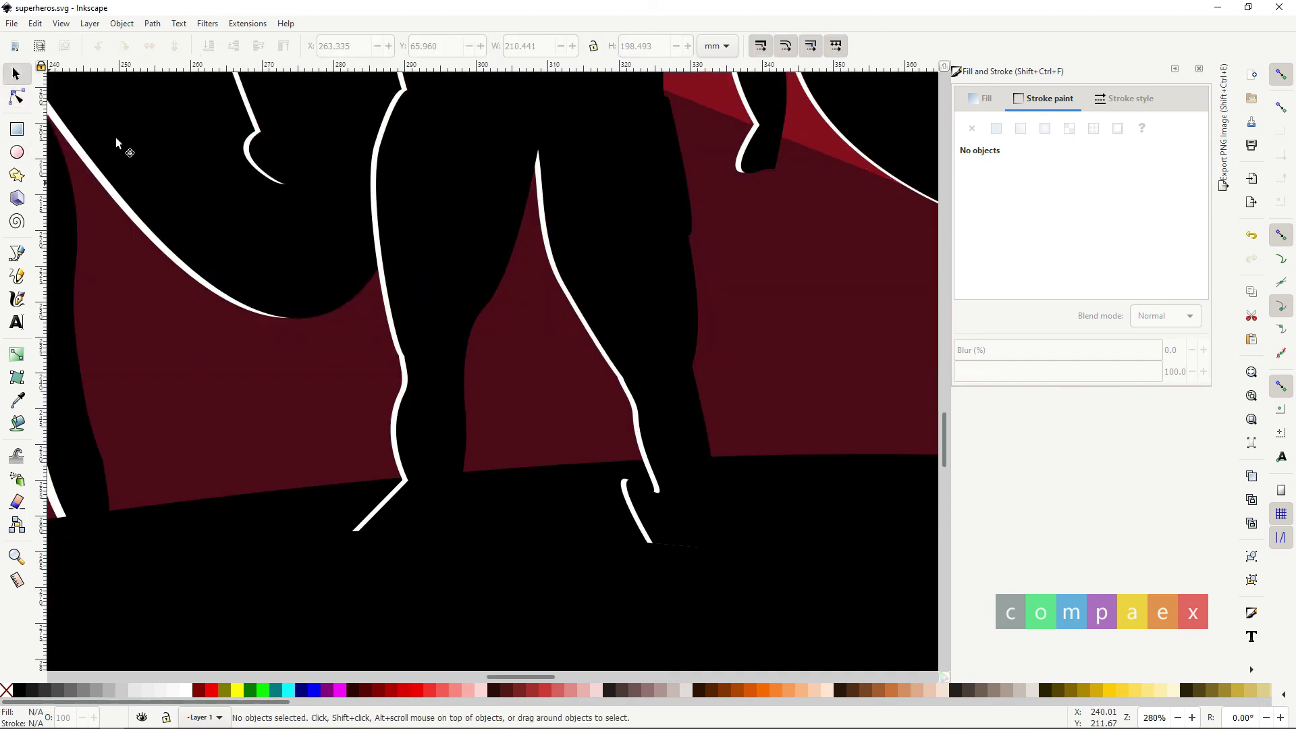
{"action": "left_click", "coordinate": [399, 410]}
{"action": "key", "text": "Escape"}
{"action": "left_click", "coordinate": [391, 432], "text": "ctrl"}
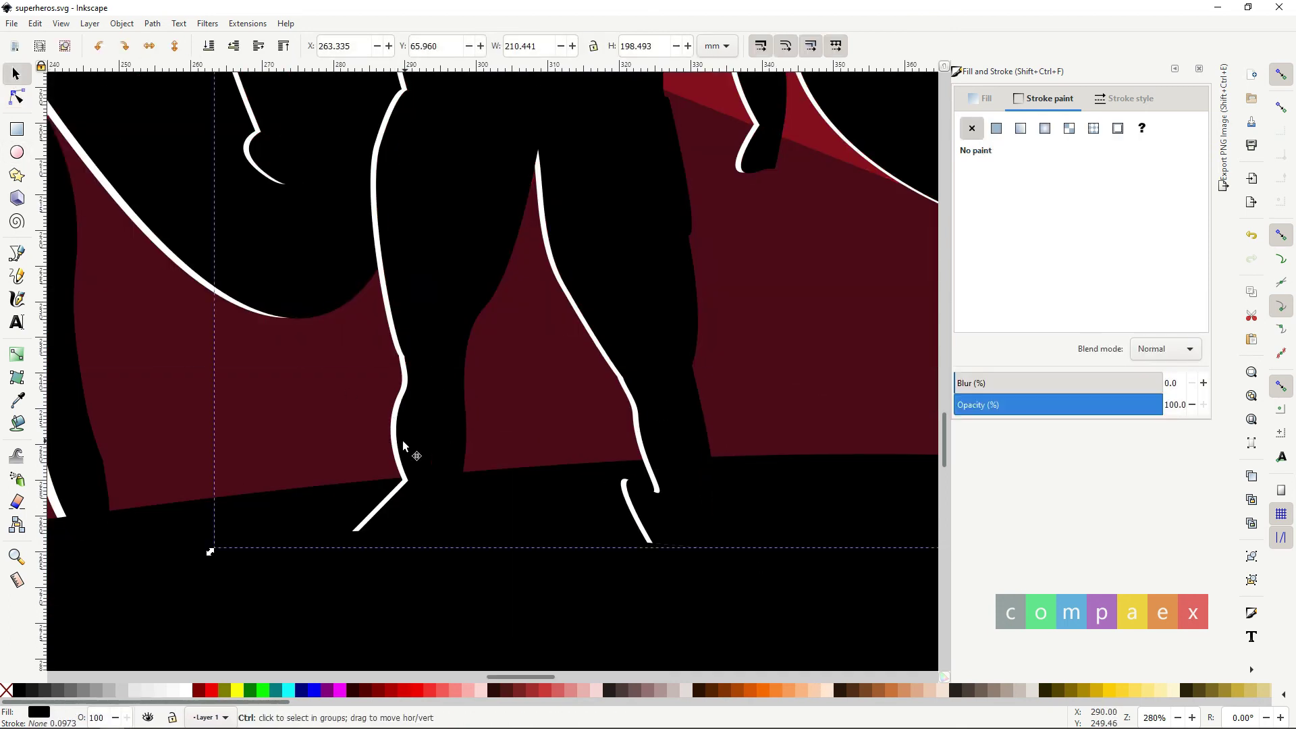
{"action": "key", "text": "Page_Down"}
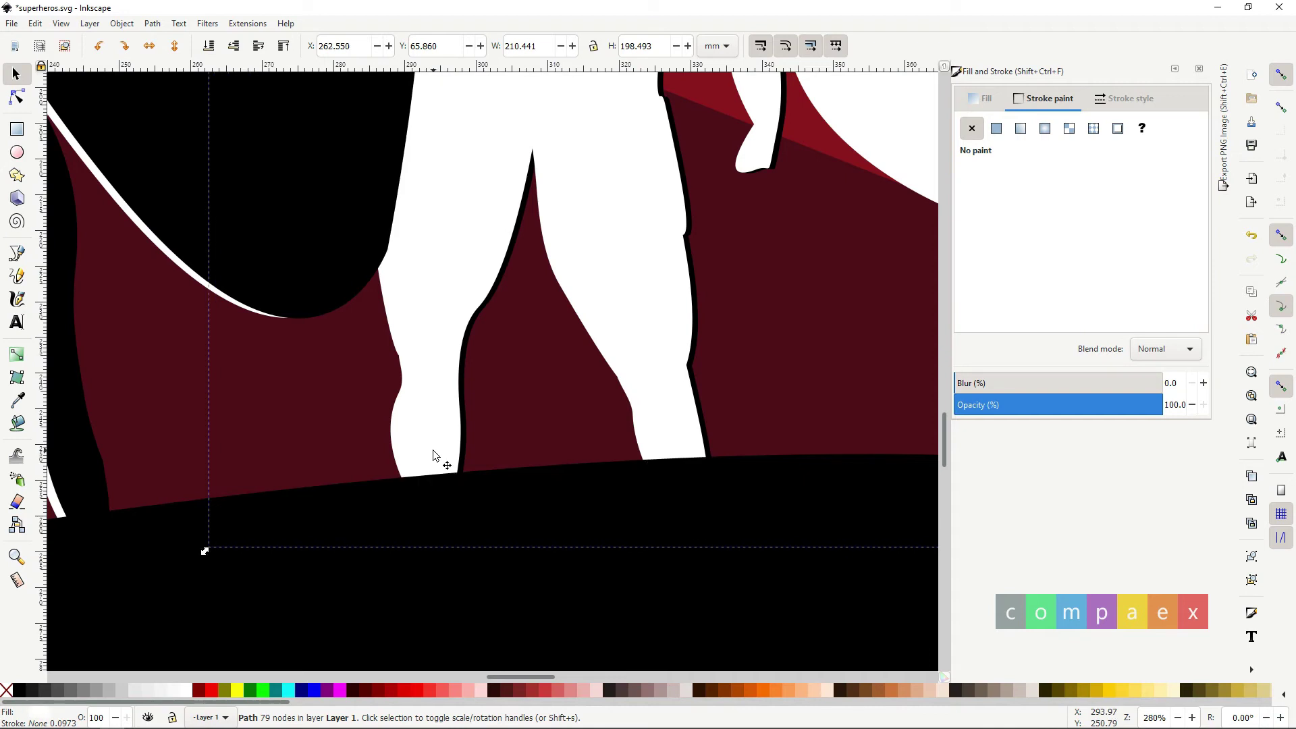
{"action": "key", "text": "Page_Up"}
{"action": "scroll", "coordinate": [479, 457], "scroll_direction": "down", "scroll_amount": 3}
Fill the chevron's grey backing with the silhouette black using the Dropper.
{"action": "double_click", "coordinate": [270, 271]}
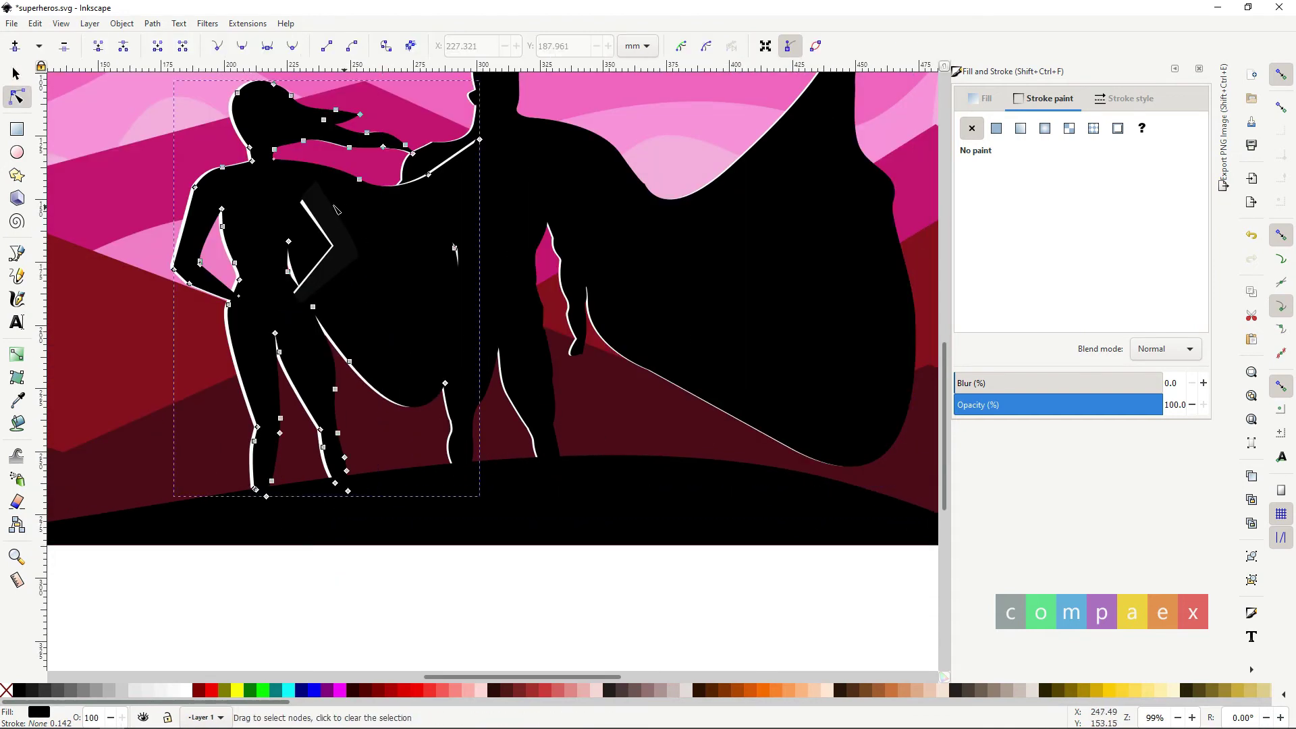
{"action": "key", "text": "s"}
{"action": "key", "text": "Page_Down"}
{"action": "key", "text": "Page_Down"}
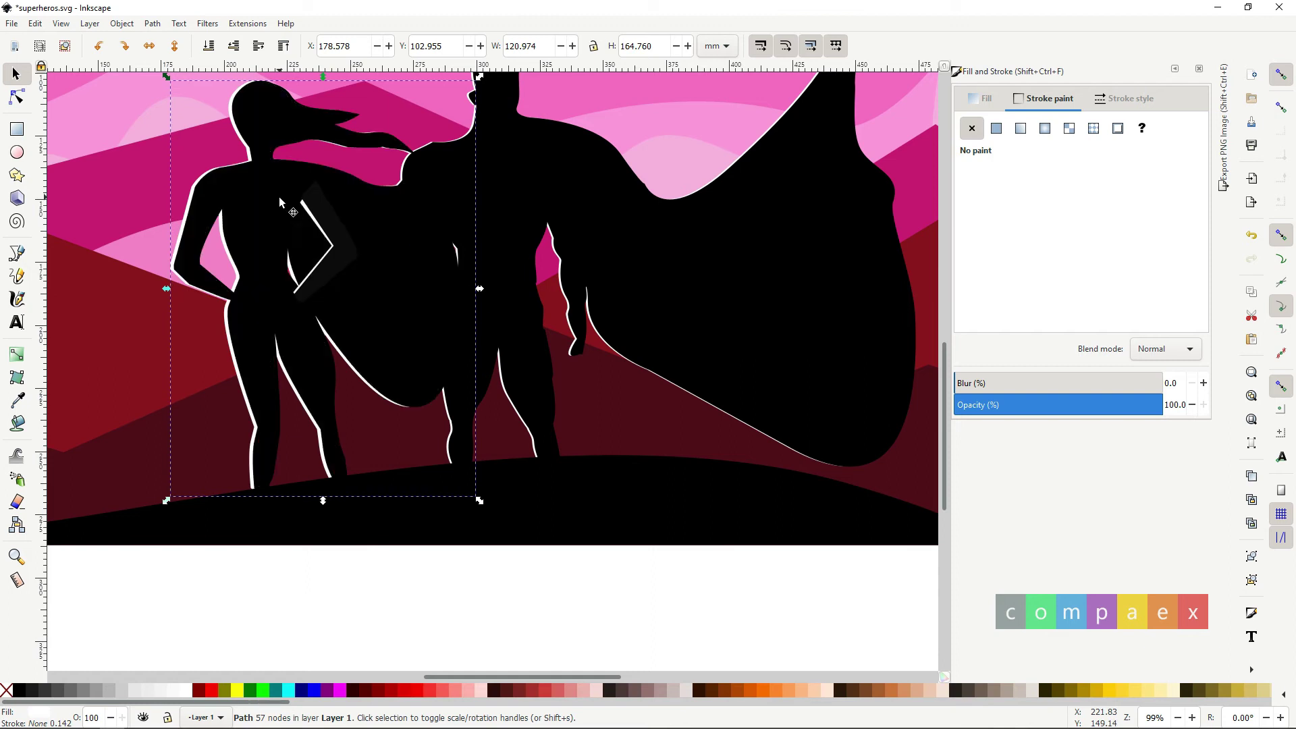
{"action": "left_click", "coordinate": [346, 257]}
{"action": "left_click", "coordinate": [16, 399]}
{"action": "left_click", "coordinate": [361, 365]}
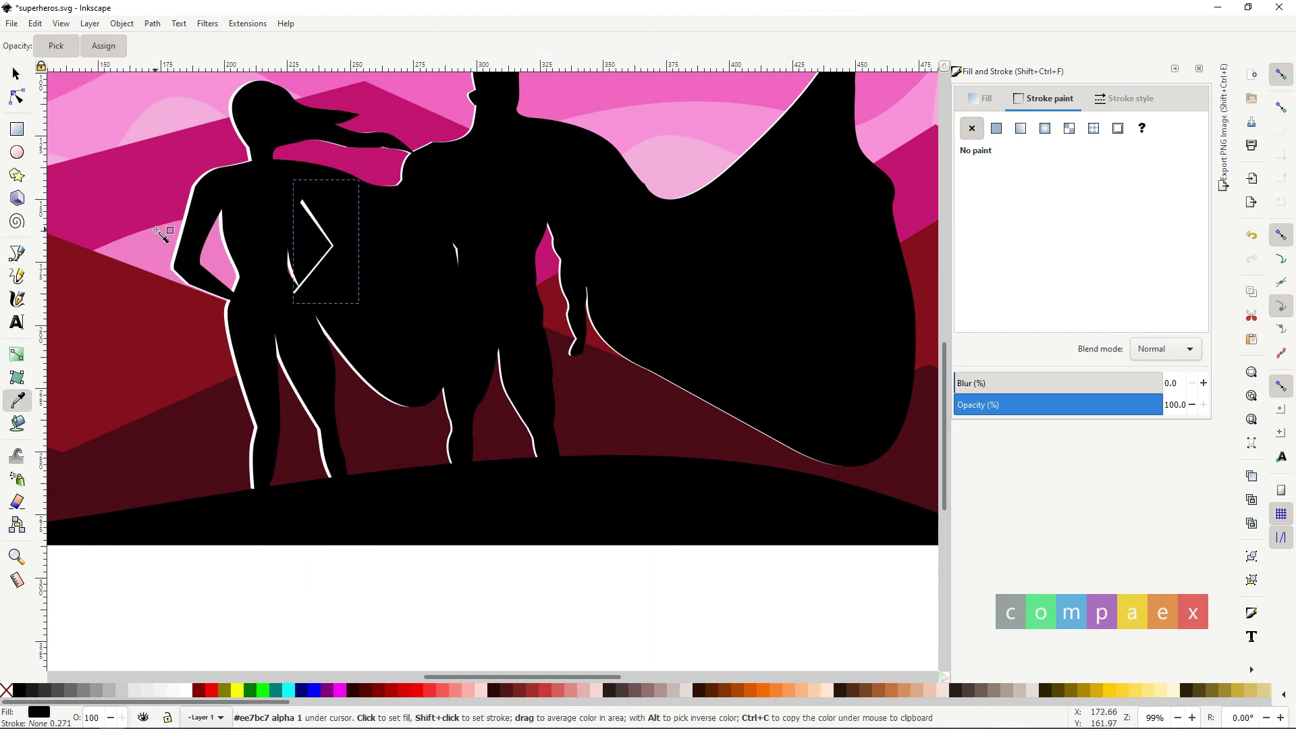
Reshape the backing's lower corner and delete the stray grey outline path.
{"action": "scroll", "coordinate": [297, 288], "scroll_direction": "up", "scroll_amount": 2}
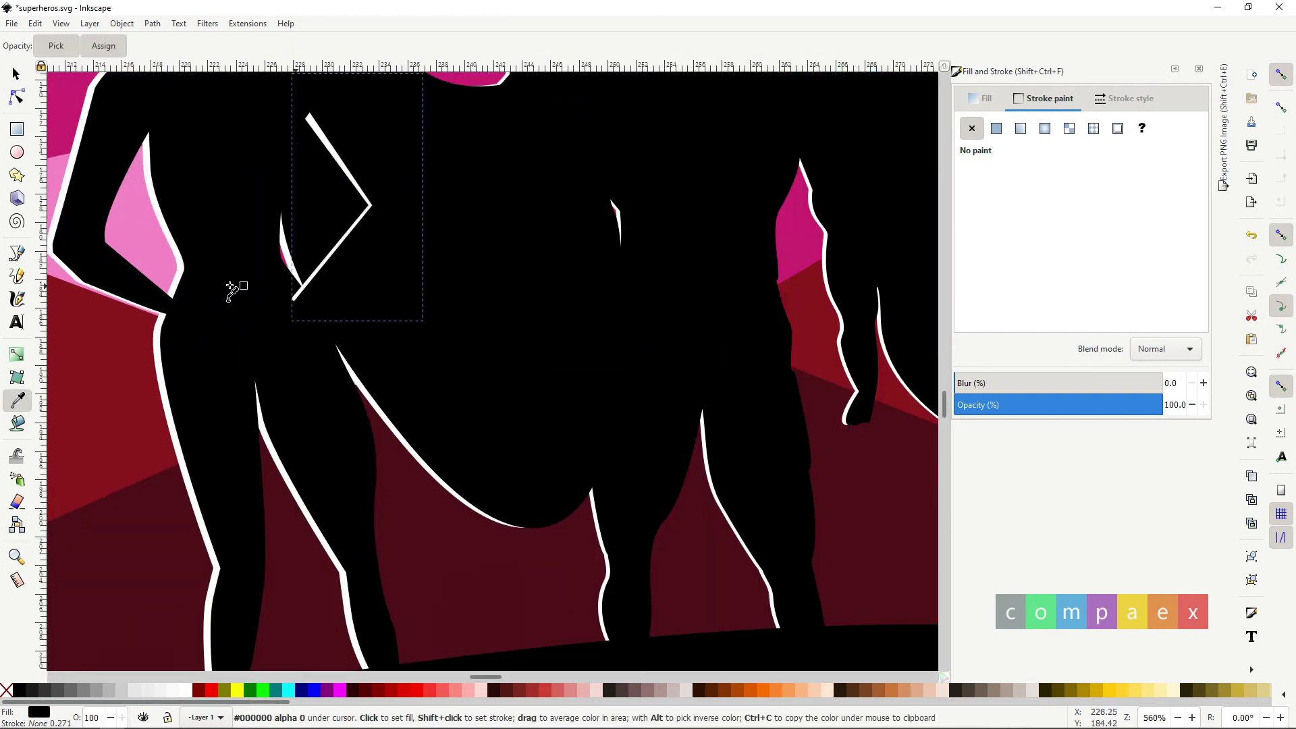
{"action": "scroll", "coordinate": [297, 288], "scroll_direction": "up", "scroll_amount": 3}
{"action": "key", "text": "n"}
{"action": "scroll", "coordinate": [313, 361], "scroll_direction": "up", "scroll_amount": 1}
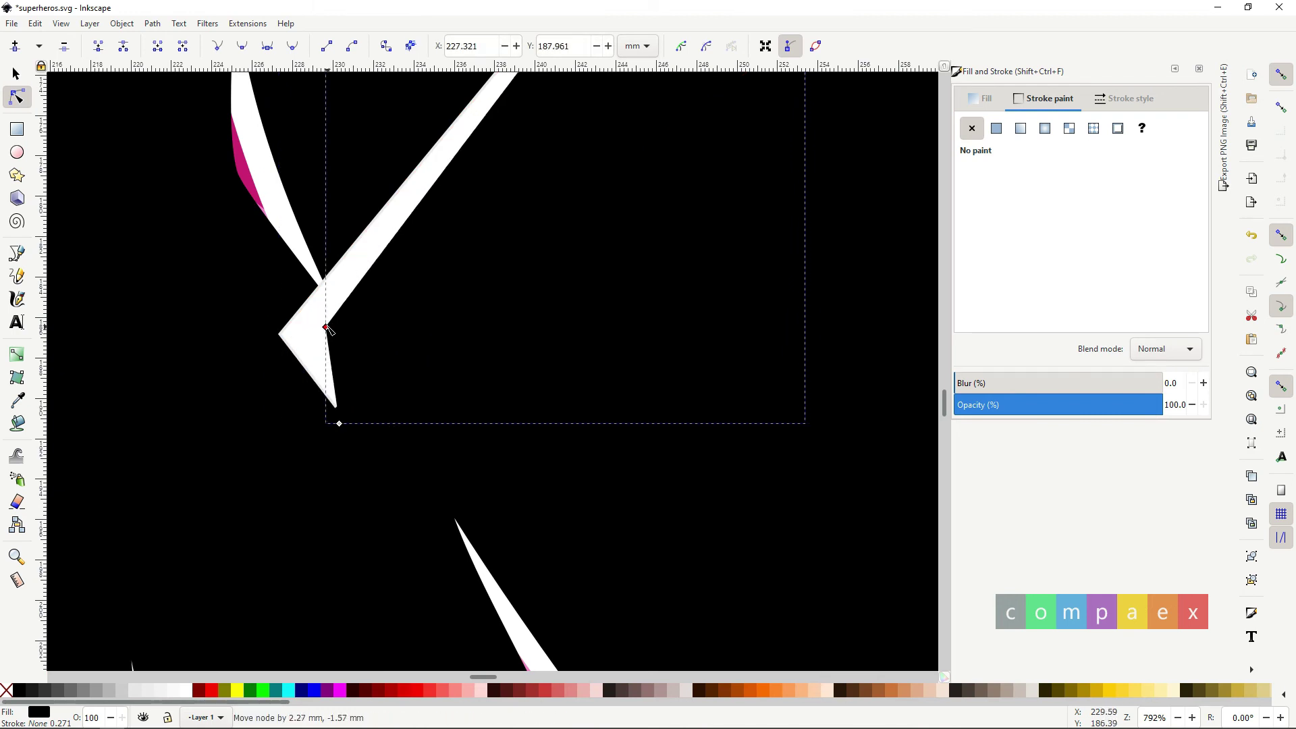
{"action": "left_click_drag", "start_coordinate": [283, 361], "coordinate": [291, 338]}
{"action": "left_click", "coordinate": [292, 337]}
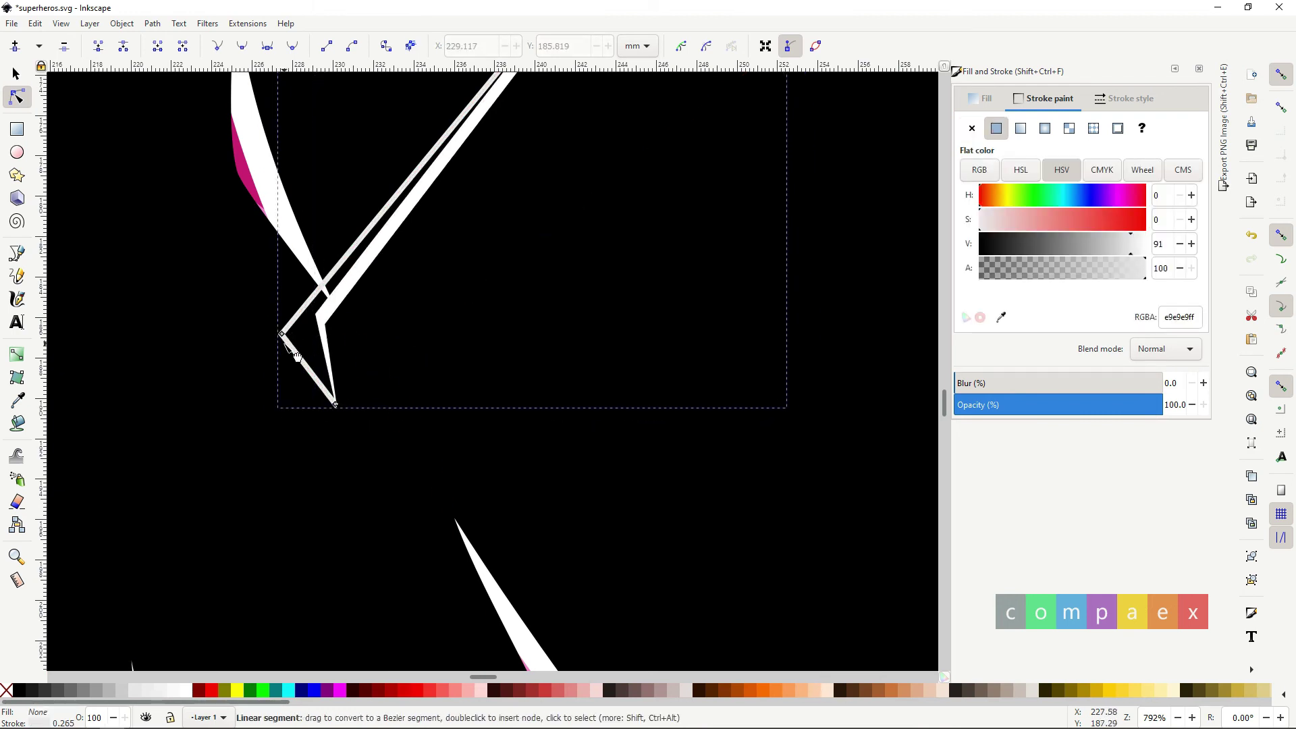
{"action": "key", "text": "s"}
{"action": "key", "text": "Delete"}
Shift the white chevron line up and to the right.
{"action": "left_click", "coordinate": [331, 332]}
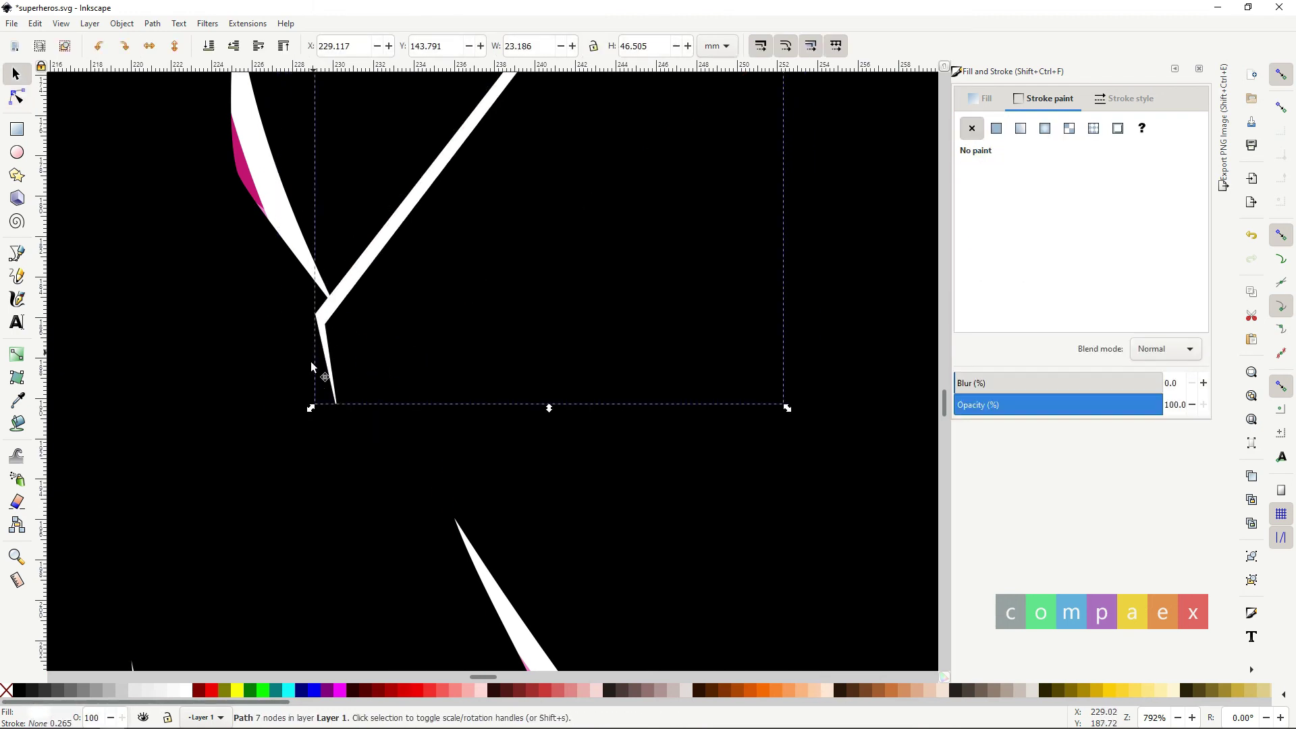
{"action": "left_click_drag", "start_coordinate": [312, 367], "coordinate": [358, 379]}
{"action": "scroll", "coordinate": [358, 379], "scroll_direction": "down", "scroll_amount": 4}
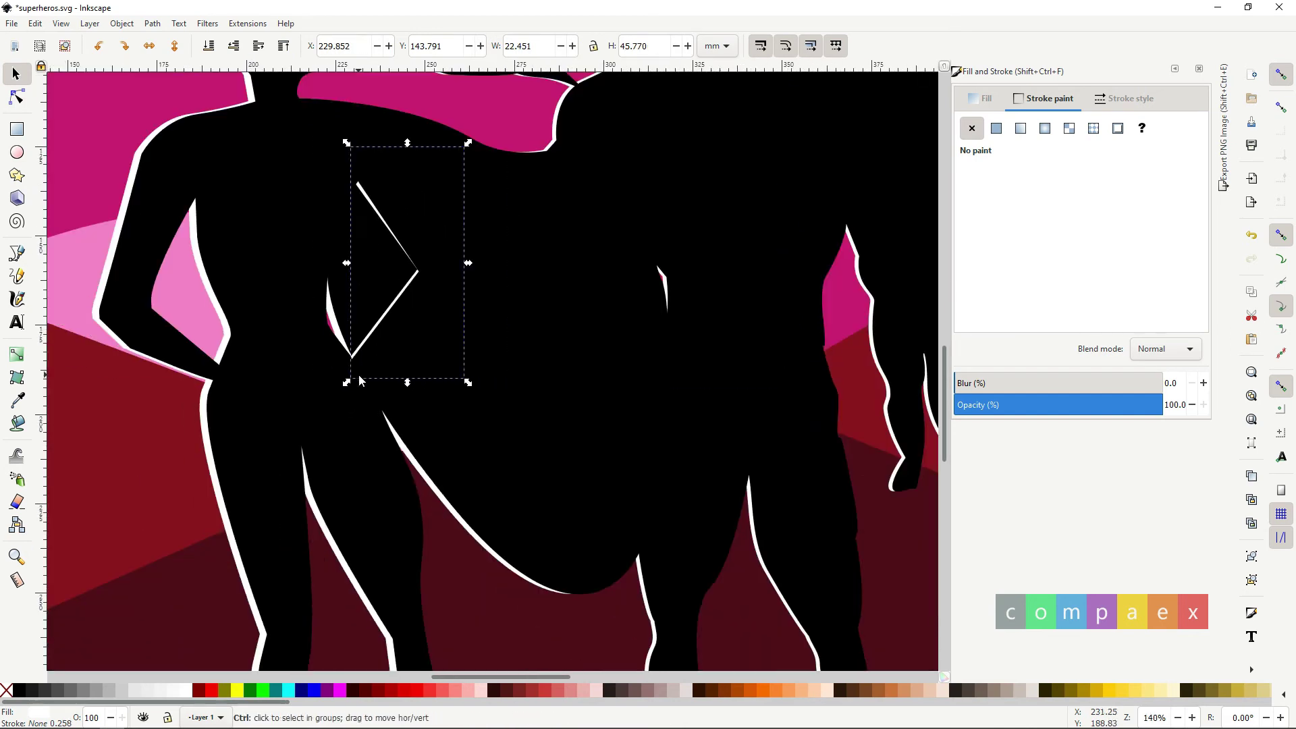
{"action": "scroll", "coordinate": [378, 351], "scroll_direction": "down", "scroll_amount": 1}
{"action": "scroll", "coordinate": [405, 330], "scroll_direction": "up", "scroll_amount": 4}
Nudge the white chevron's point node slightly left.
{"action": "key", "text": "n"}
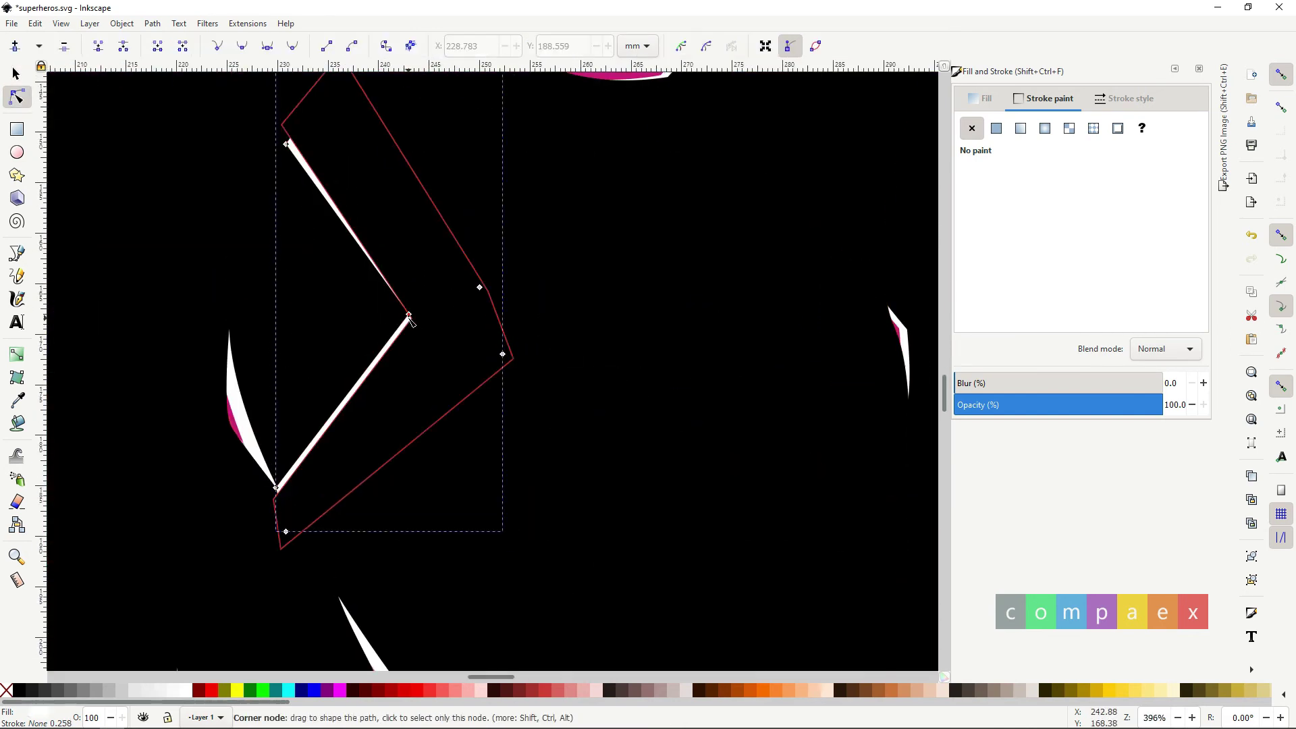
{"action": "left_click", "coordinate": [408, 315]}
{"action": "scroll", "coordinate": [409, 317], "scroll_direction": "up", "scroll_amount": 1}
{"action": "scroll", "coordinate": [409, 317], "scroll_direction": "up", "scroll_amount": 4}
{"action": "left_click_drag", "start_coordinate": [459, 319], "coordinate": [441, 321]}
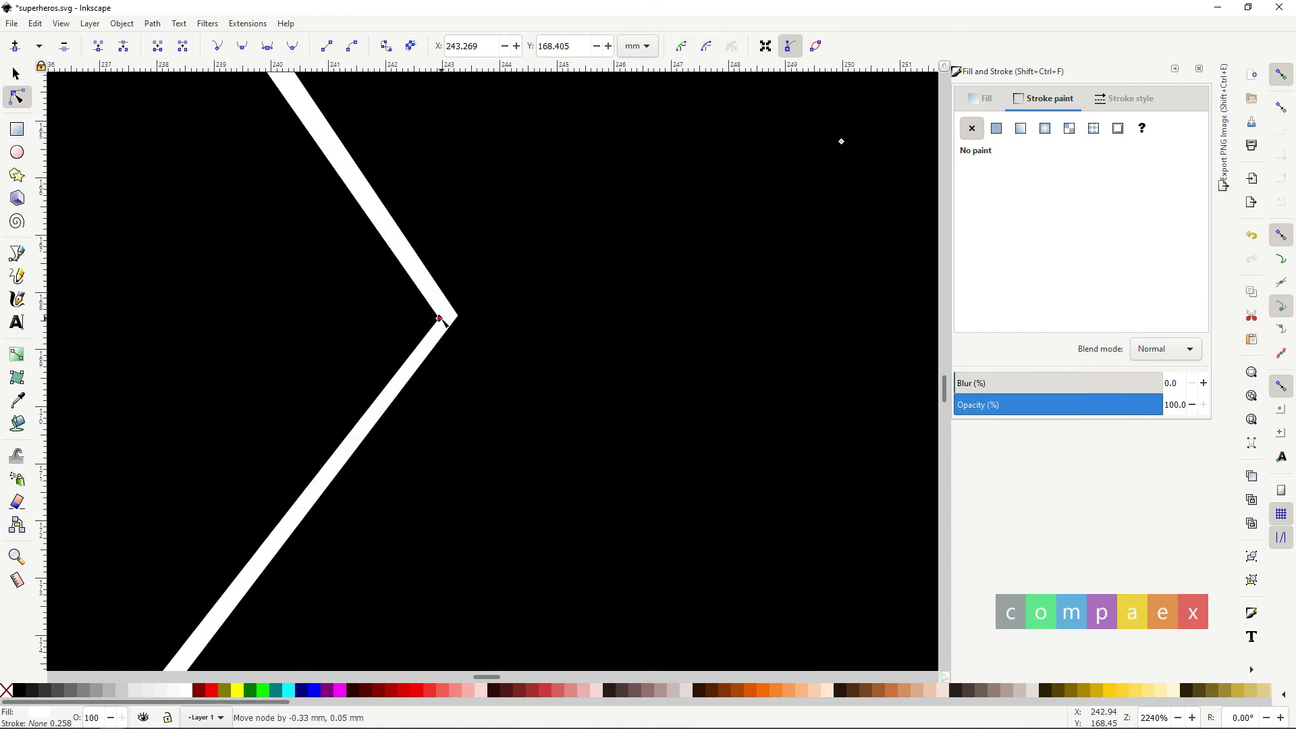
{"action": "scroll", "coordinate": [364, 351], "scroll_direction": "down", "scroll_amount": 4}
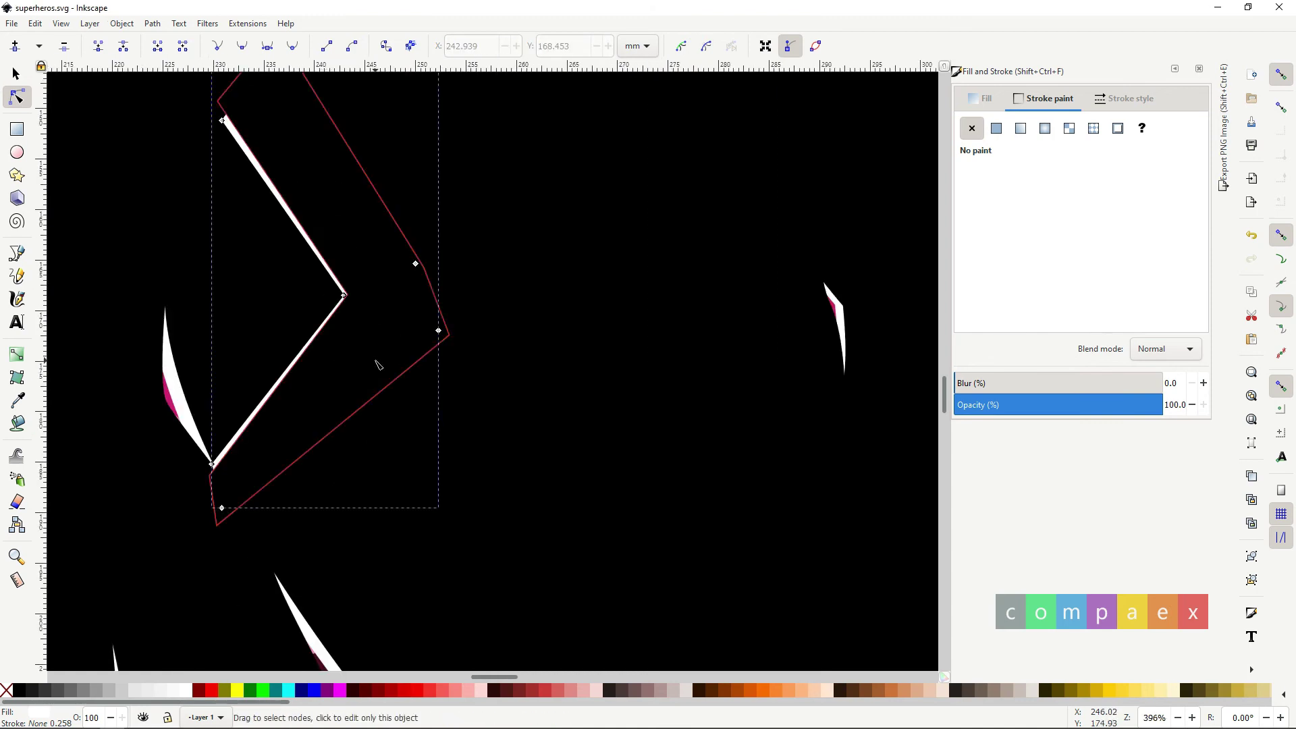
{"action": "scroll", "coordinate": [357, 371], "scroll_direction": "down", "scroll_amount": 3}
{"action": "scroll", "coordinate": [351, 368], "scroll_direction": "down", "scroll_amount": 2}
{"action": "scroll", "coordinate": [351, 365], "scroll_direction": "down", "scroll_amount": 3}
Nudge the woman's silhouette two steps left with the arrow key.
{"action": "key", "text": "s"}
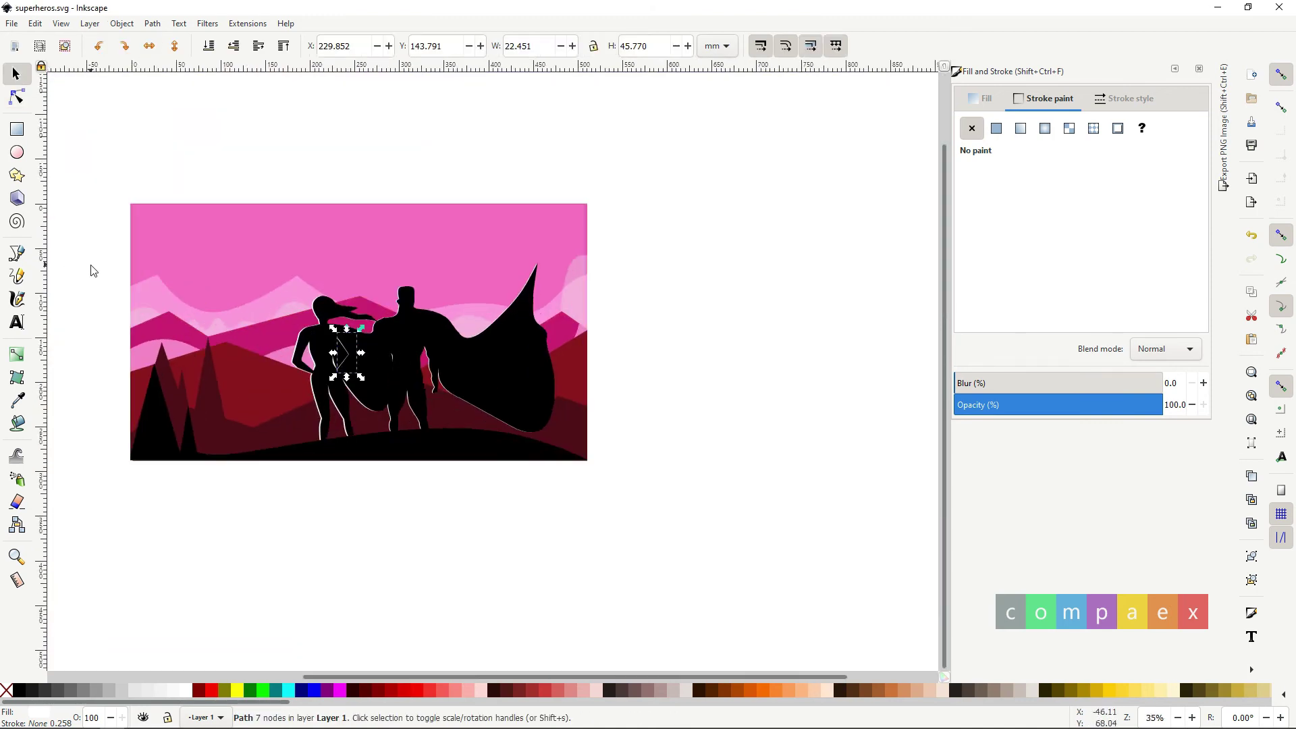
{"action": "key", "text": "Escape"}
{"action": "scroll", "coordinate": [500, 351], "scroll_direction": "up", "scroll_amount": 2}
{"action": "scroll", "coordinate": [500, 351], "scroll_direction": "up", "scroll_amount": 1}
{"action": "scroll", "coordinate": [497, 347], "scroll_direction": "up", "scroll_amount": 2}
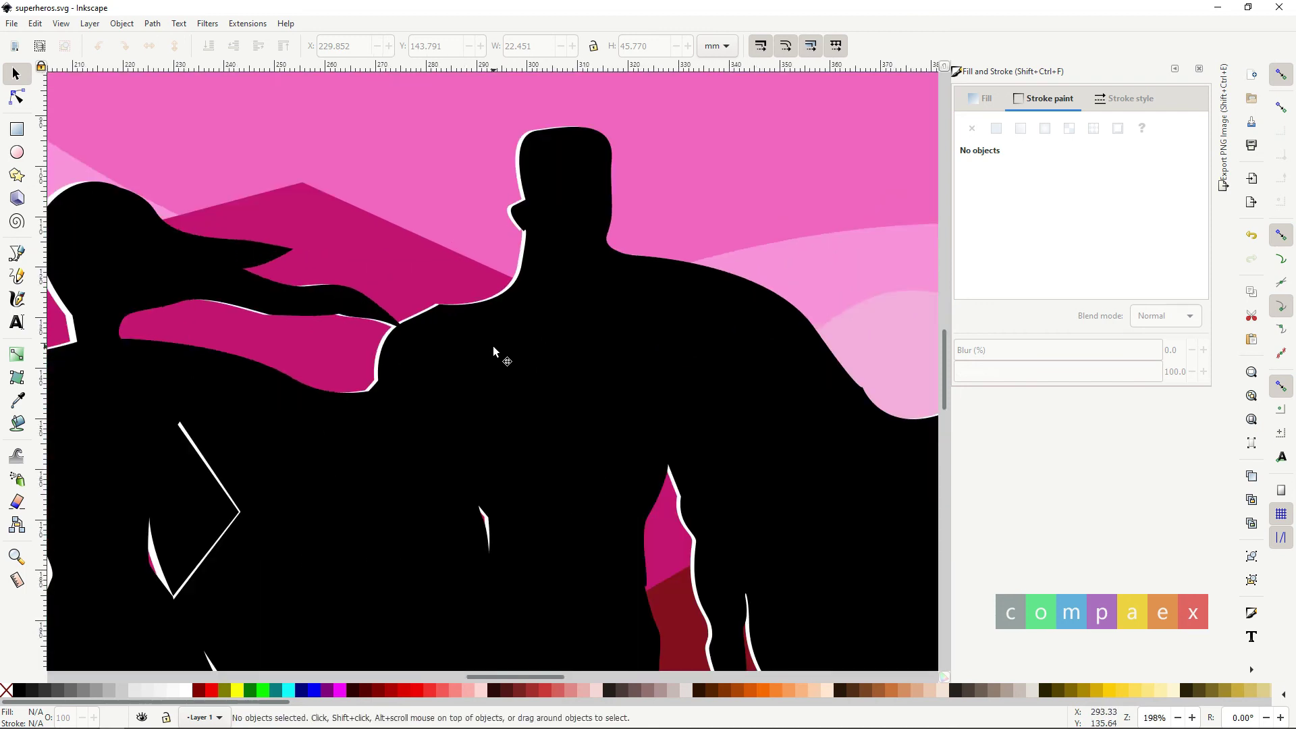
{"action": "left_click", "coordinate": [472, 358]}
{"action": "key", "text": "Left"}
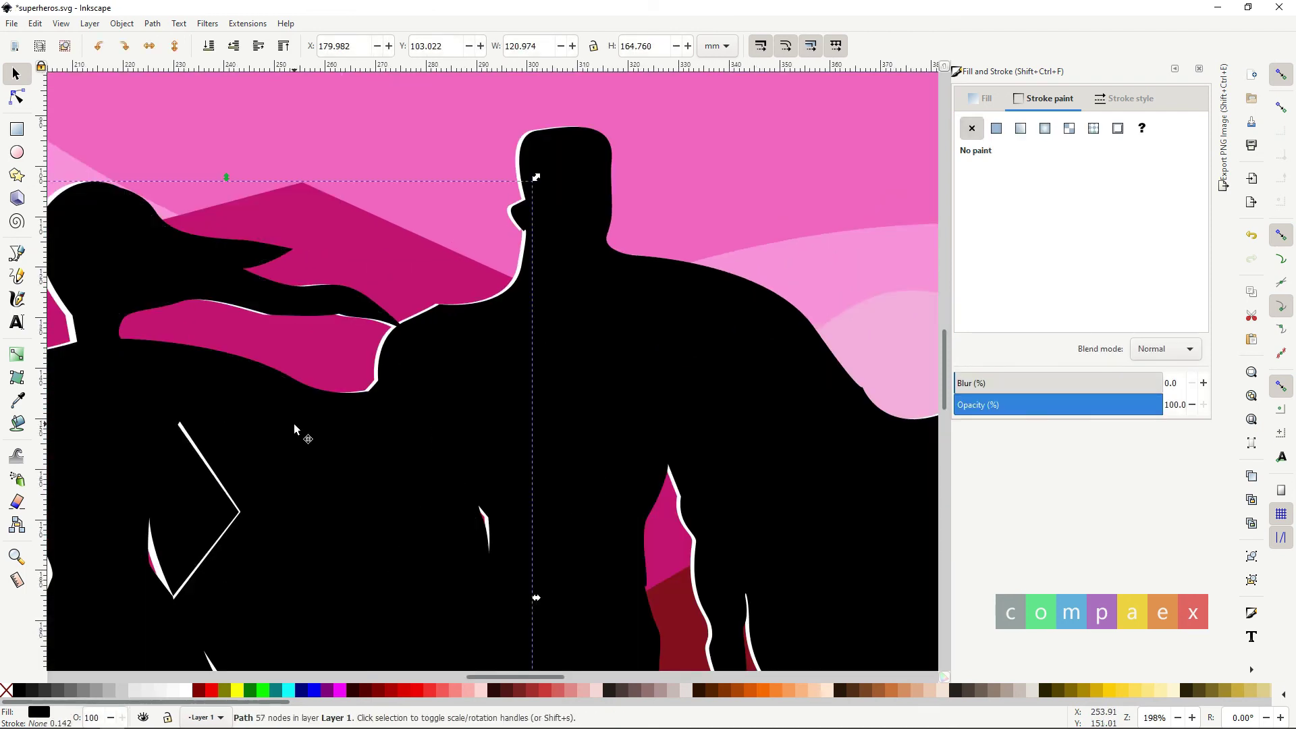
{"action": "key", "text": "Left"}
Test lowering the woman's silhouette with Page Down, then undo to keep it on top.
{"action": "left_click", "coordinate": [415, 399]}
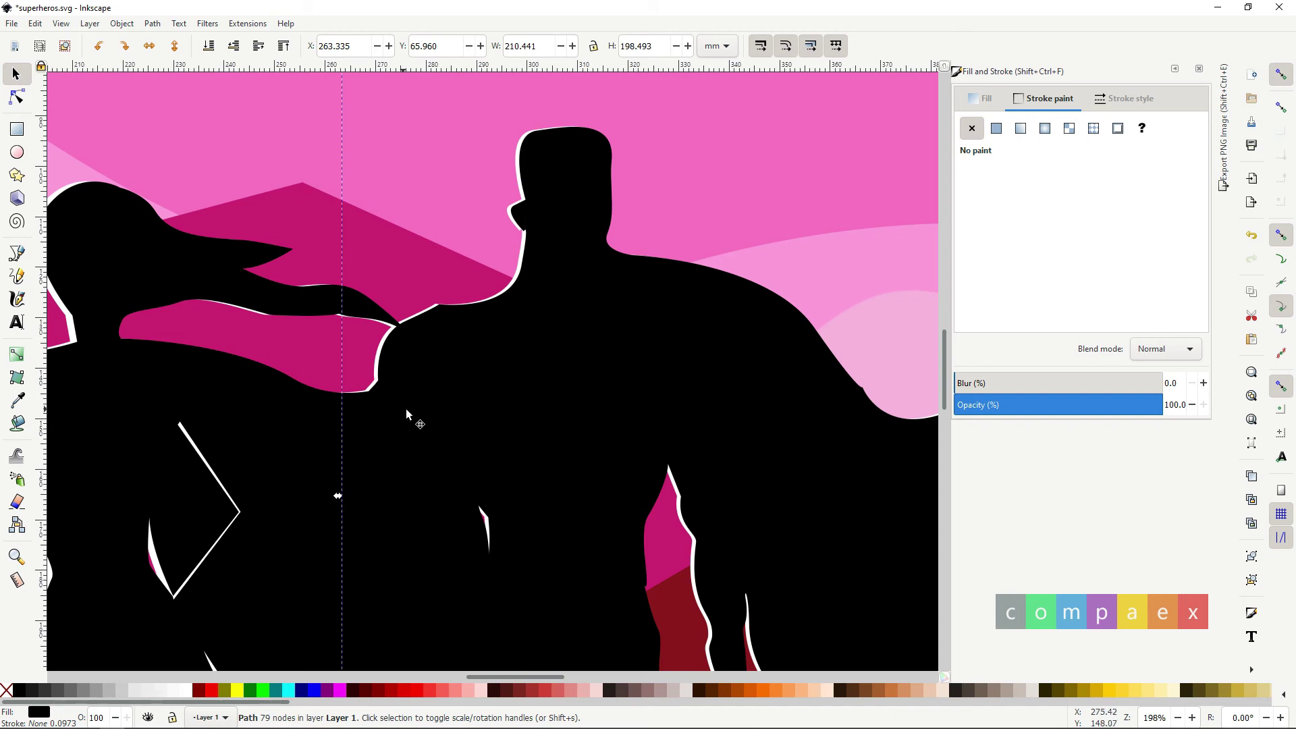
{"action": "scroll", "coordinate": [406, 409], "scroll_direction": "down", "scroll_amount": 5}
{"action": "left_click", "coordinate": [301, 294]}
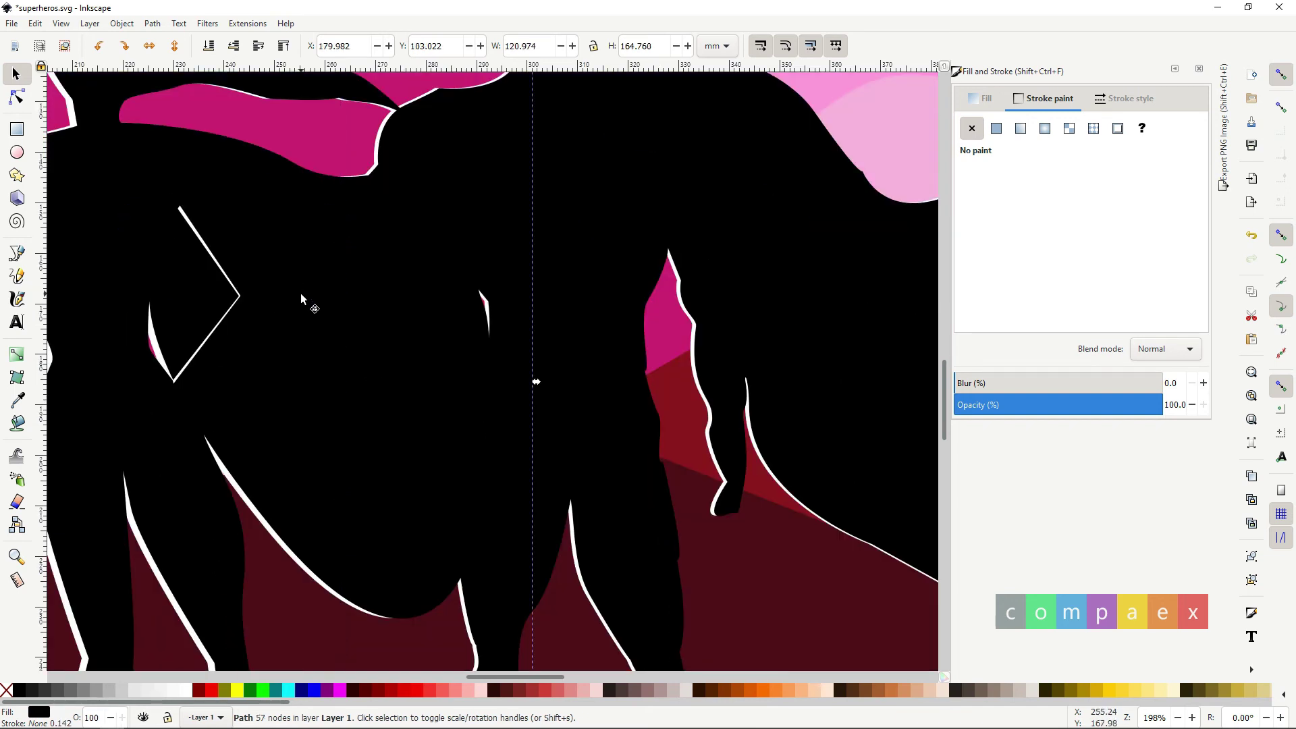
{"action": "key", "text": "Page_Down"}
{"action": "key", "text": "ctrl+z"}
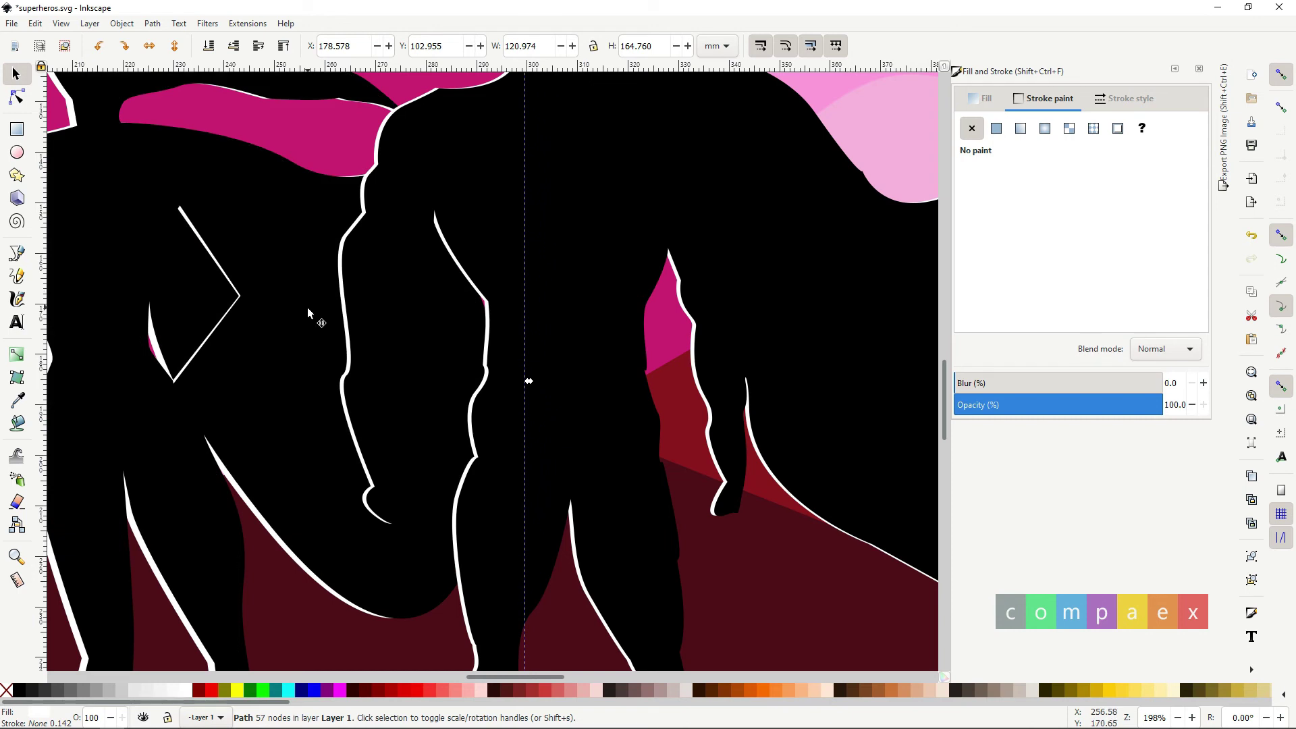
{"action": "scroll", "coordinate": [346, 324], "scroll_direction": "down", "scroll_amount": 3}
{"action": "scroll", "coordinate": [344, 334], "scroll_direction": "up", "scroll_amount": 1}
{"action": "scroll", "coordinate": [346, 335], "scroll_direction": "up", "scroll_amount": 1}
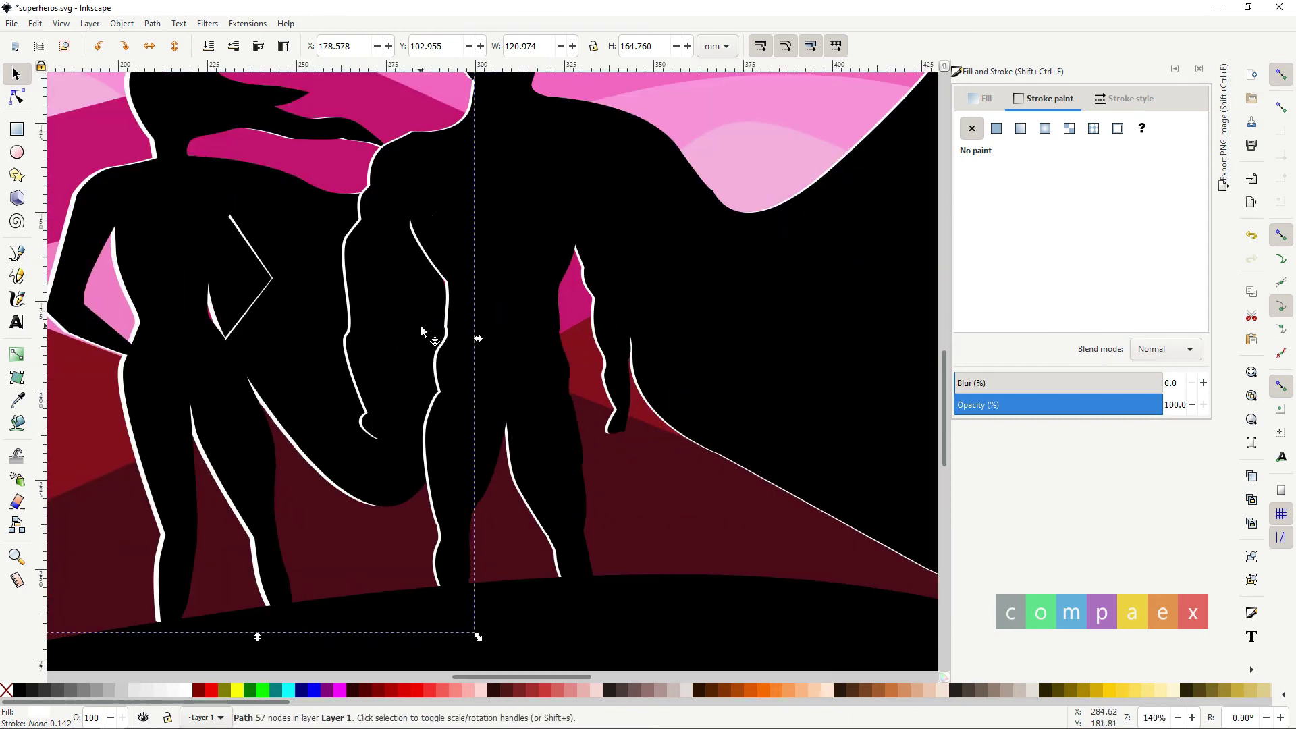
{"action": "left_click", "coordinate": [17, 253]}
Cancel the stray pen path, then nudge and reshape nodes of the woman's white outline.
{"action": "left_click", "coordinate": [316, 397]}
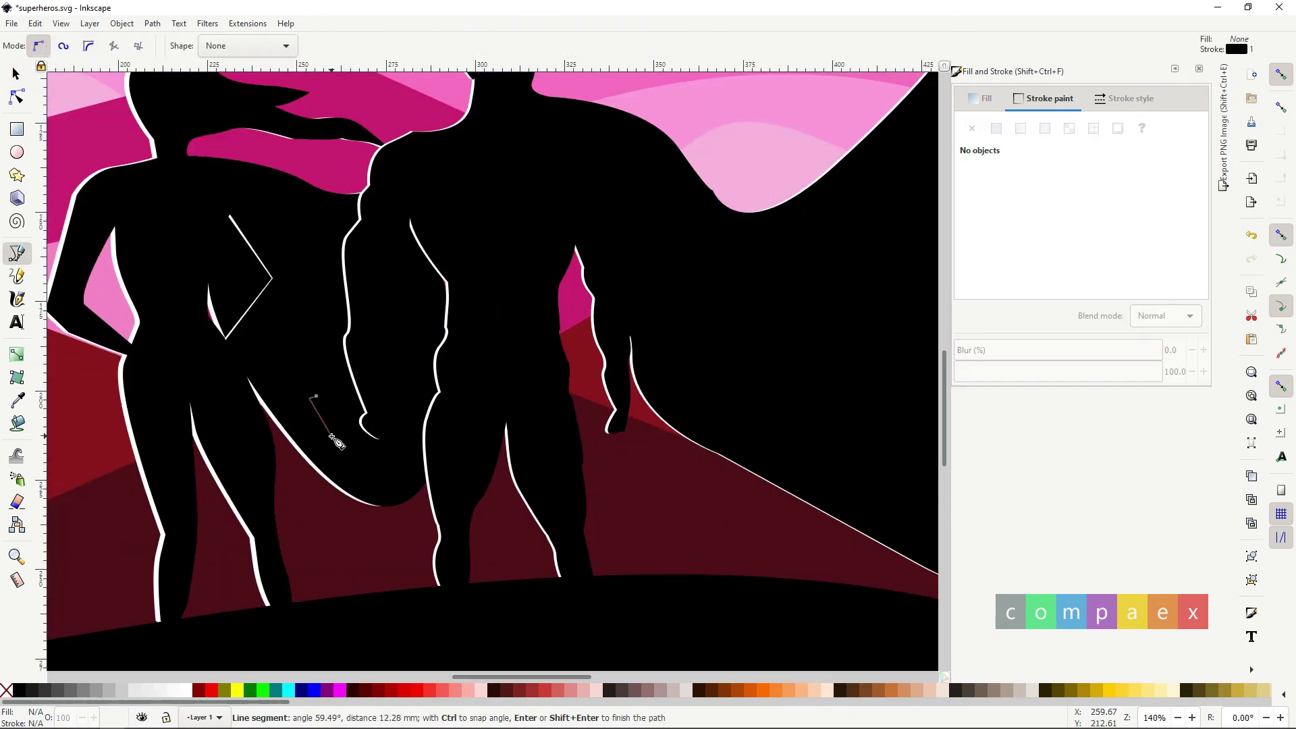
{"action": "key", "text": "Escape"}
{"action": "left_click", "coordinate": [17, 96]}
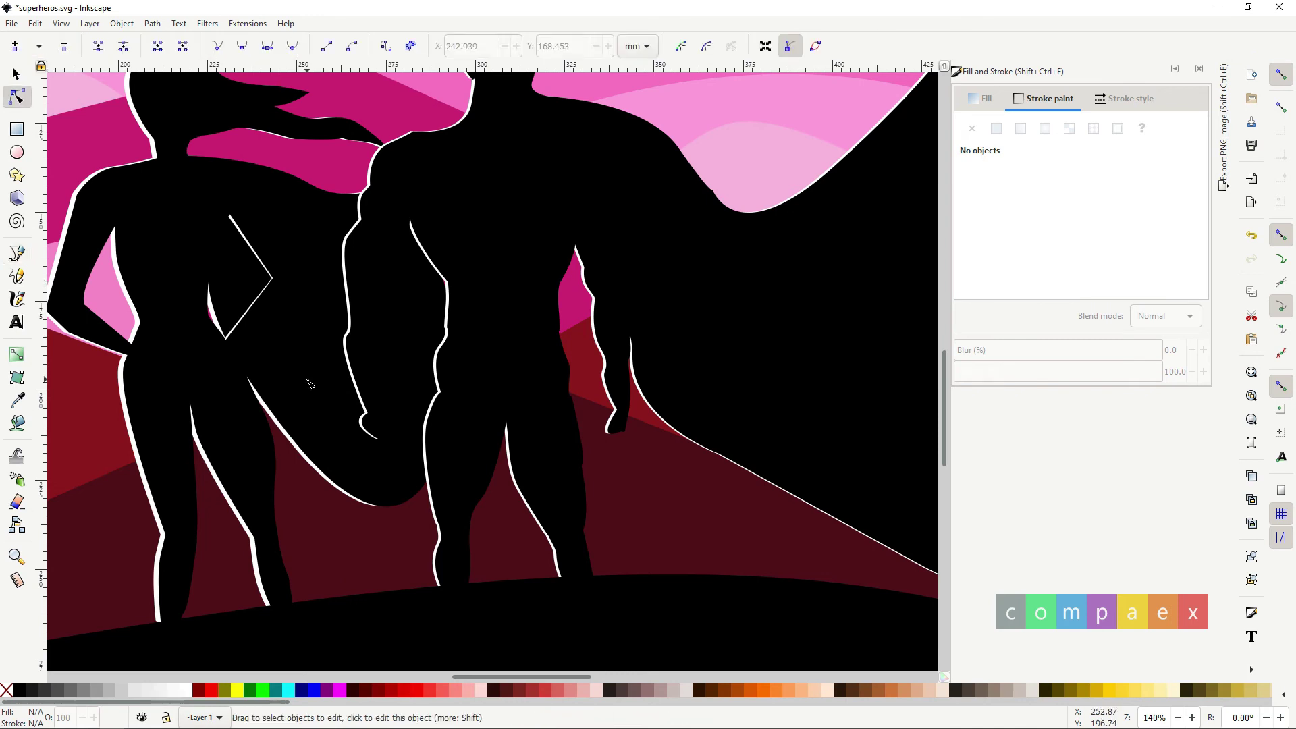
{"action": "left_click", "coordinate": [446, 506]}
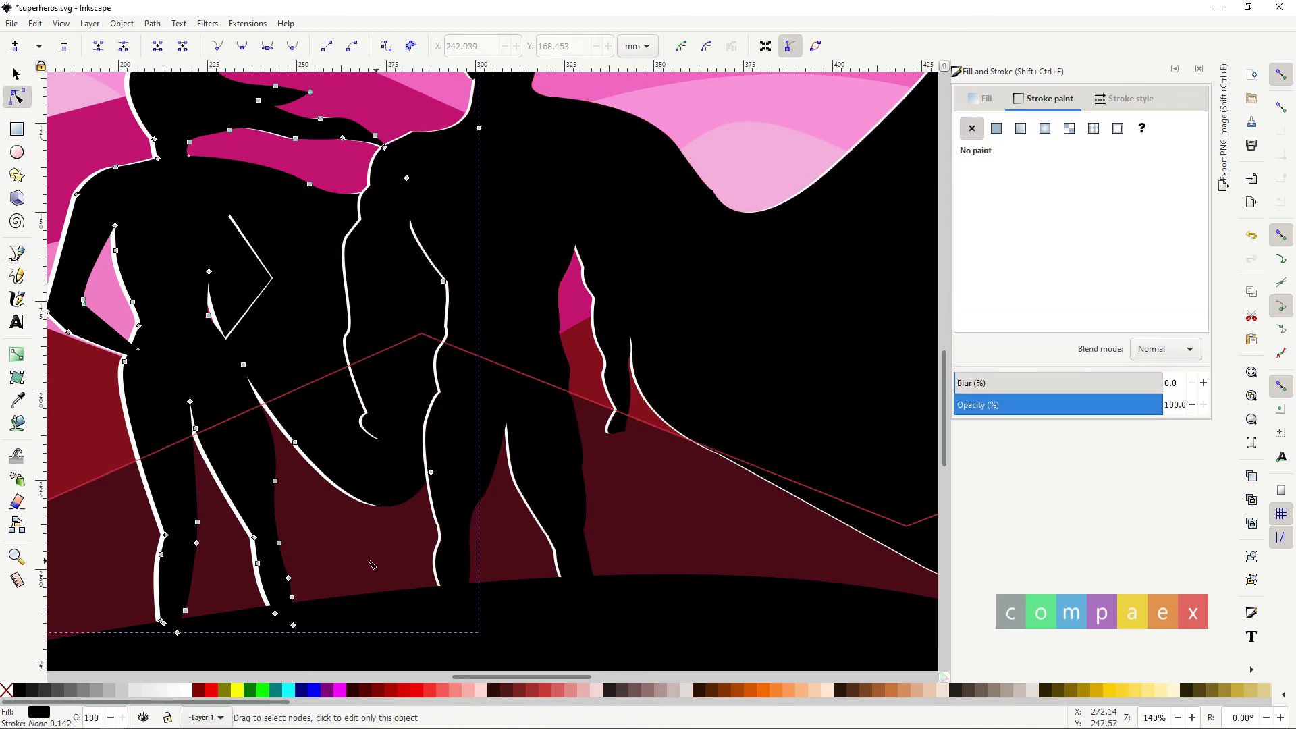
{"action": "left_click_drag", "start_coordinate": [479, 549], "coordinate": [336, 159]}
{"action": "key", "text": "shift+Up"}
{"action": "key", "text": "shift+Up"}
{"action": "left_click_drag", "start_coordinate": [300, 438], "coordinate": [307, 420]}
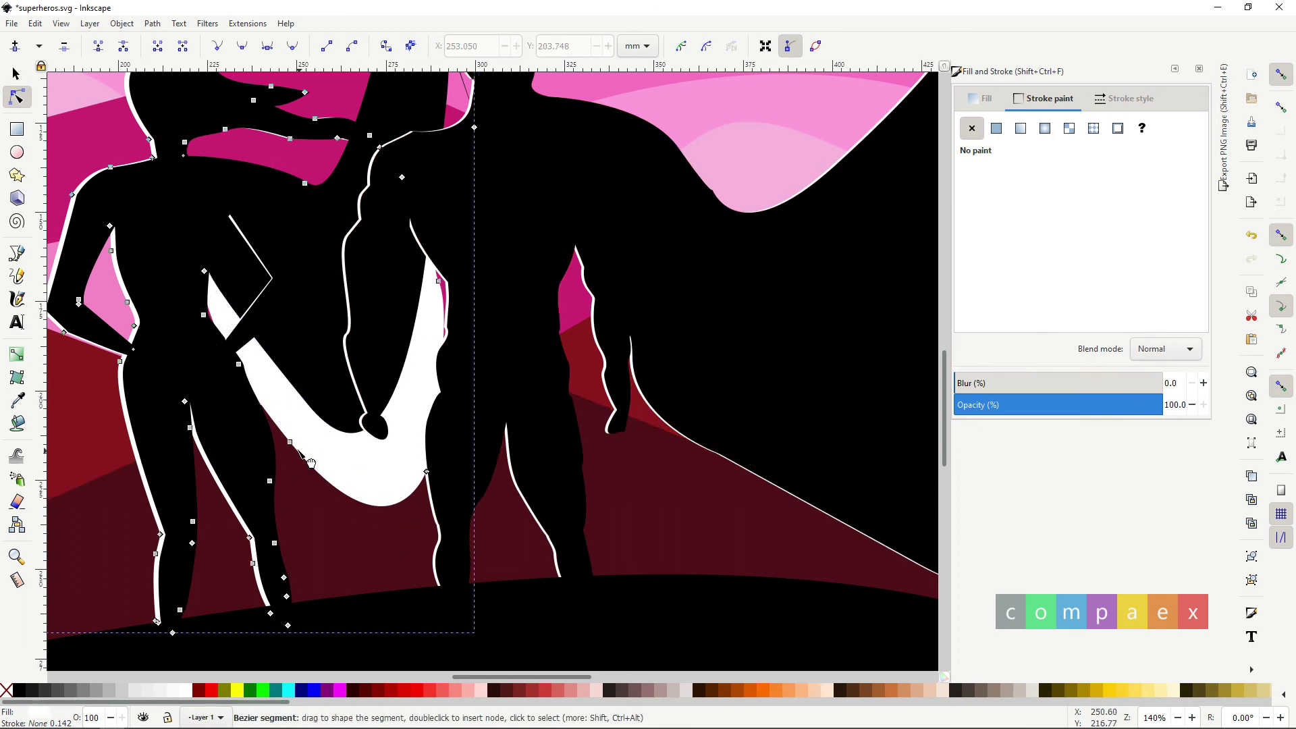
{"action": "left_click_drag", "start_coordinate": [307, 420], "coordinate": [314, 421]}
Bend the outline's arm curve down to the joined hands and pull the hair tip lower.
{"action": "left_click_drag", "start_coordinate": [423, 478], "coordinate": [393, 412]}
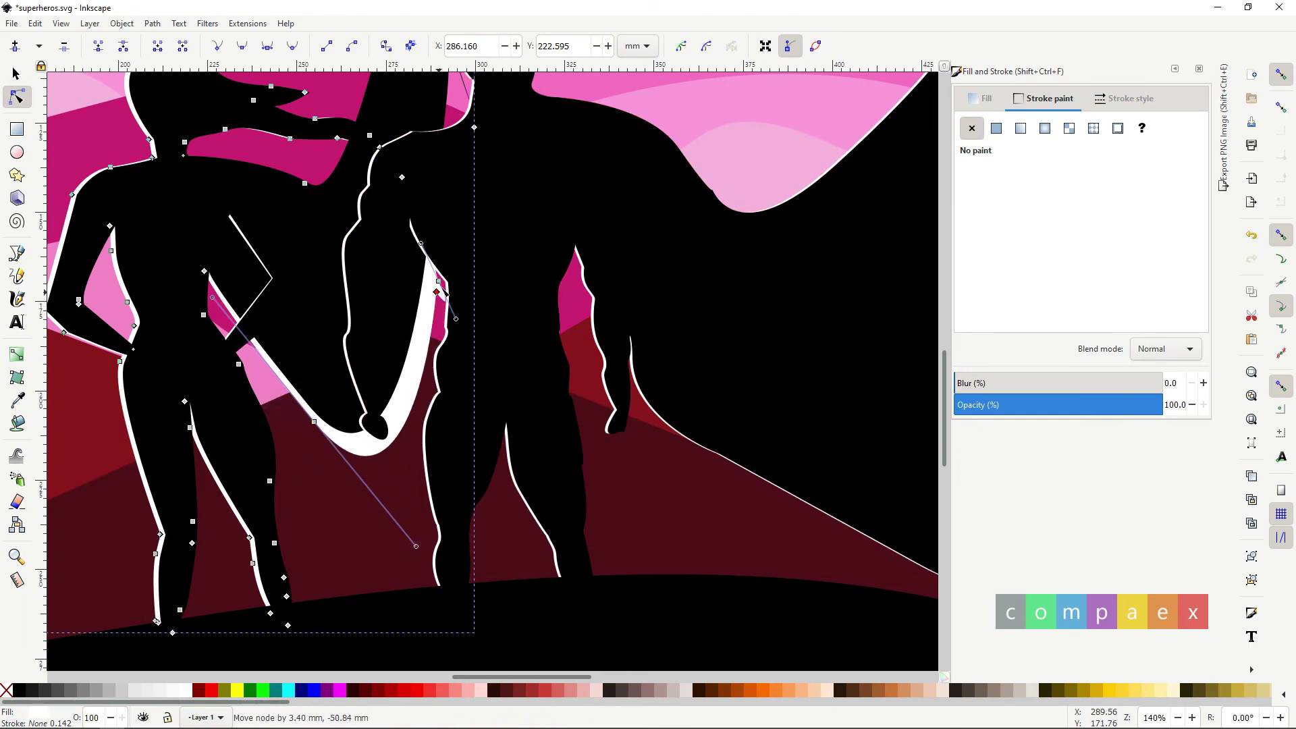
{"action": "left_click_drag", "start_coordinate": [439, 281], "coordinate": [405, 284]}
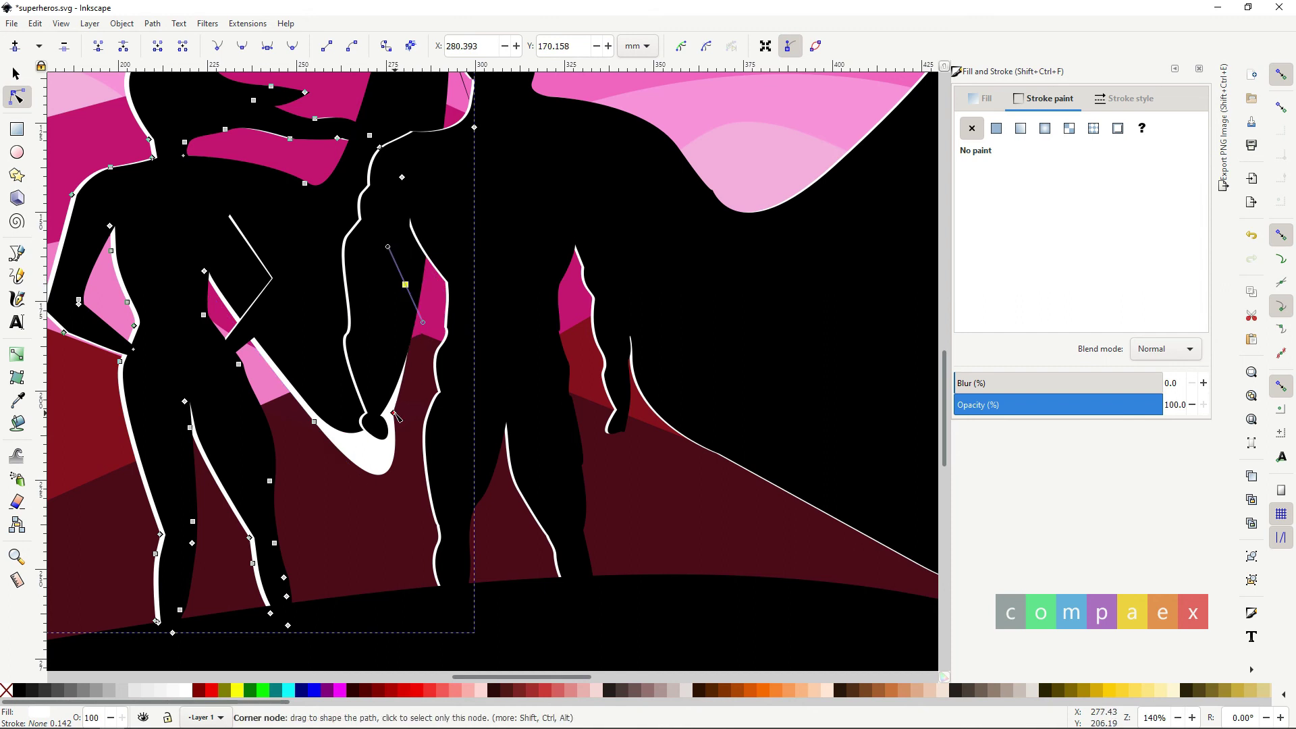
{"action": "left_click_drag", "start_coordinate": [393, 413], "coordinate": [384, 386]}
{"action": "mouse_move", "coordinate": [389, 468]}
{"action": "left_mouse_down"}
{"action": "mouse_move", "coordinate": [352, 464]}
{"action": "mouse_move", "coordinate": [331, 440]}
{"action": "left_mouse_up"}
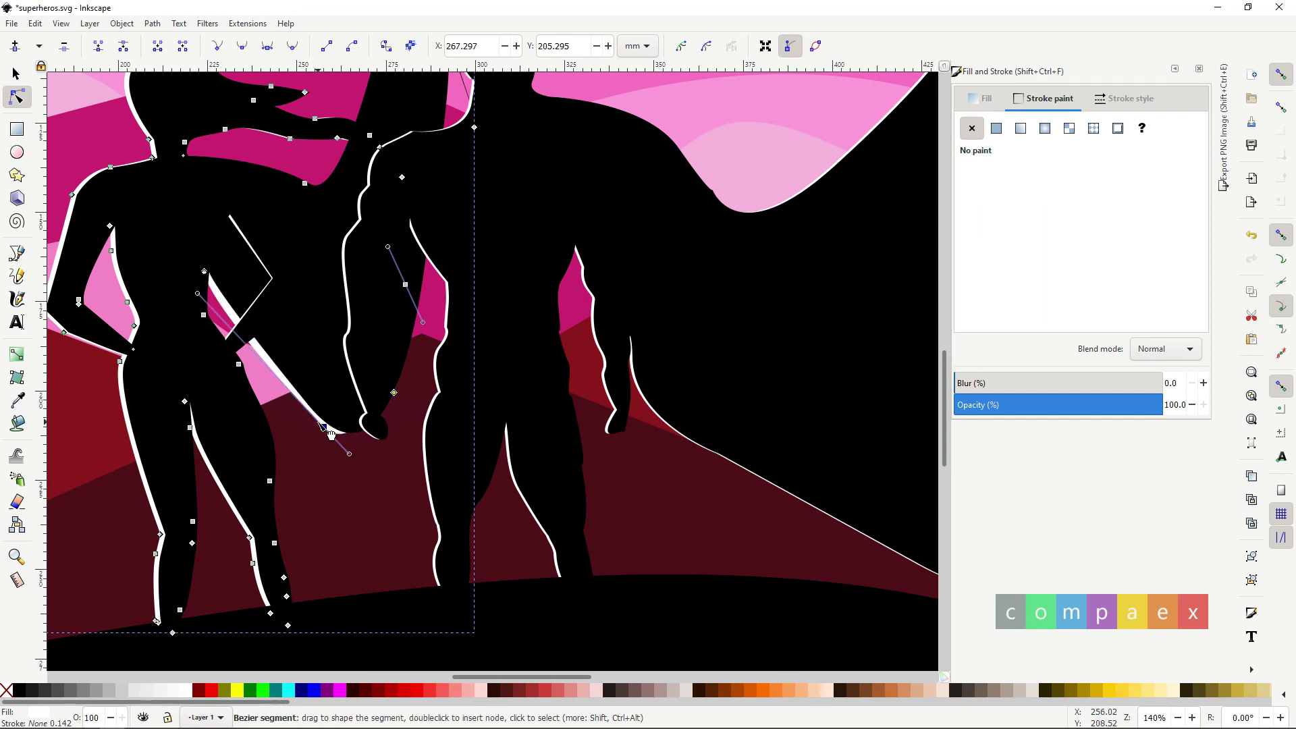
{"action": "left_click_drag", "start_coordinate": [354, 456], "coordinate": [351, 456]}
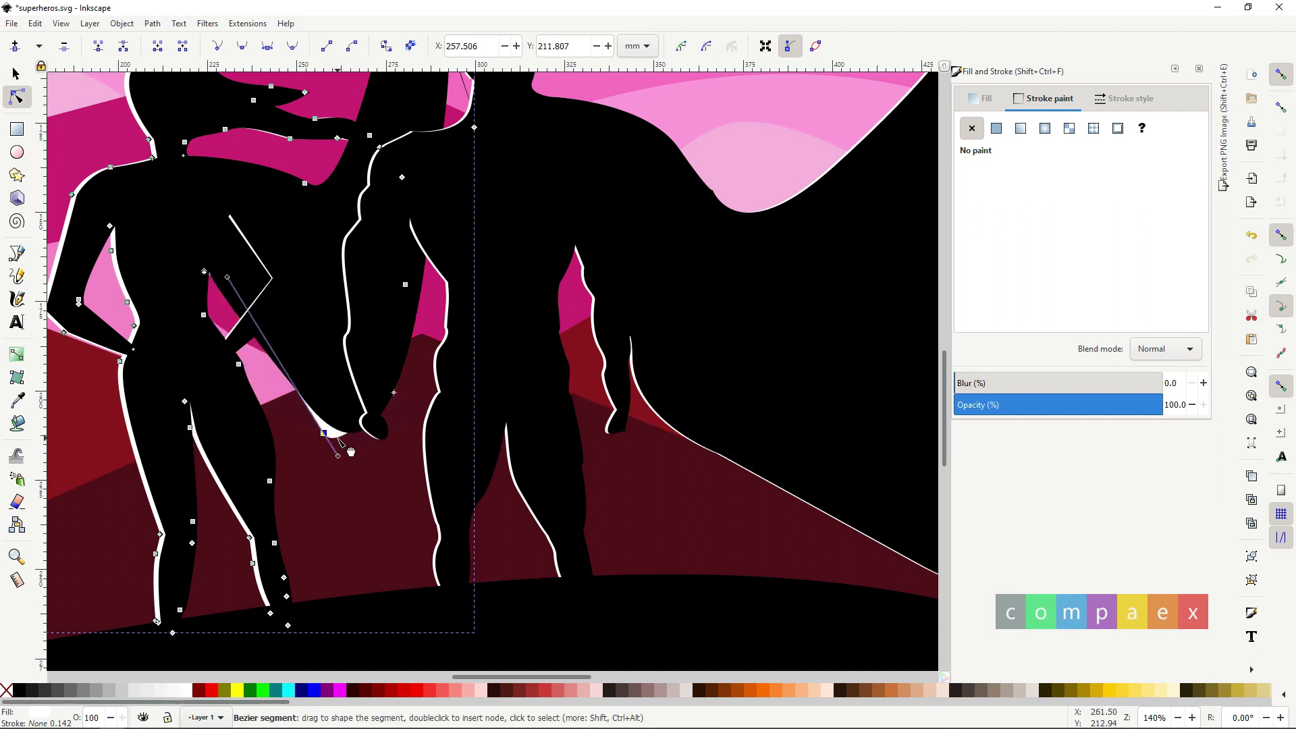
{"action": "left_click_drag", "start_coordinate": [320, 425], "coordinate": [324, 421]}
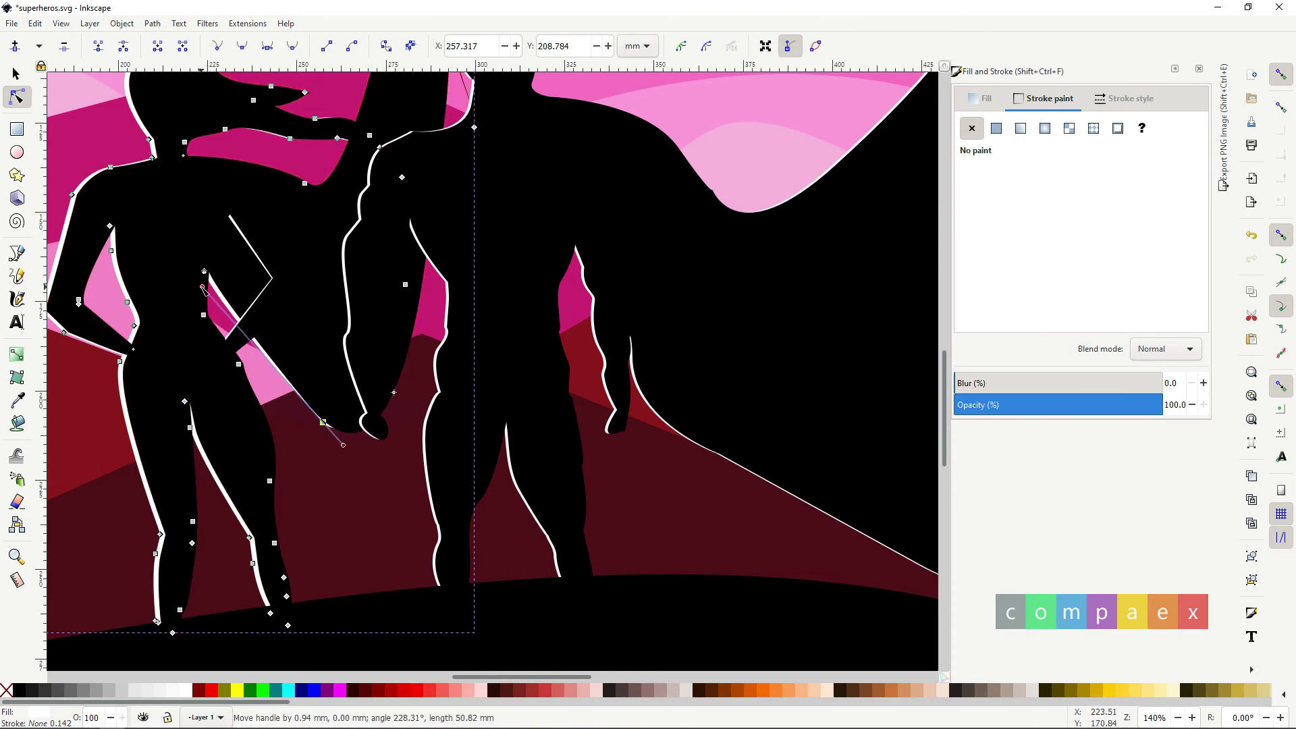
{"action": "scroll", "coordinate": [382, 258], "scroll_direction": "up", "scroll_amount": 5}
{"action": "mouse_move", "coordinate": [384, 156]}
{"action": "left_mouse_down"}
{"action": "mouse_move", "coordinate": [428, 259]}
{"action": "mouse_move", "coordinate": [434, 345]}
{"action": "mouse_move", "coordinate": [482, 376]}
{"action": "mouse_move", "coordinate": [425, 393]}
{"action": "left_mouse_up"}
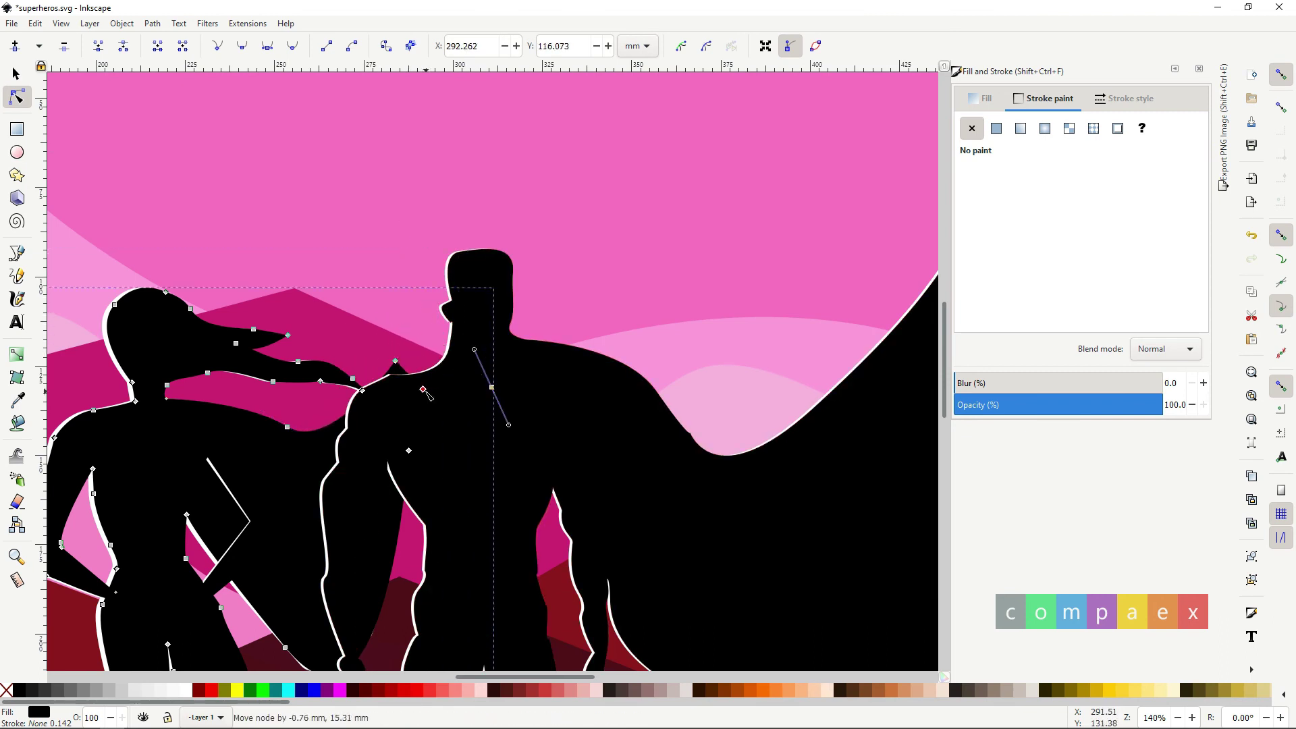
{"action": "scroll", "coordinate": [415, 404], "scroll_direction": "down", "scroll_amount": 3, "text": "ctrl"}
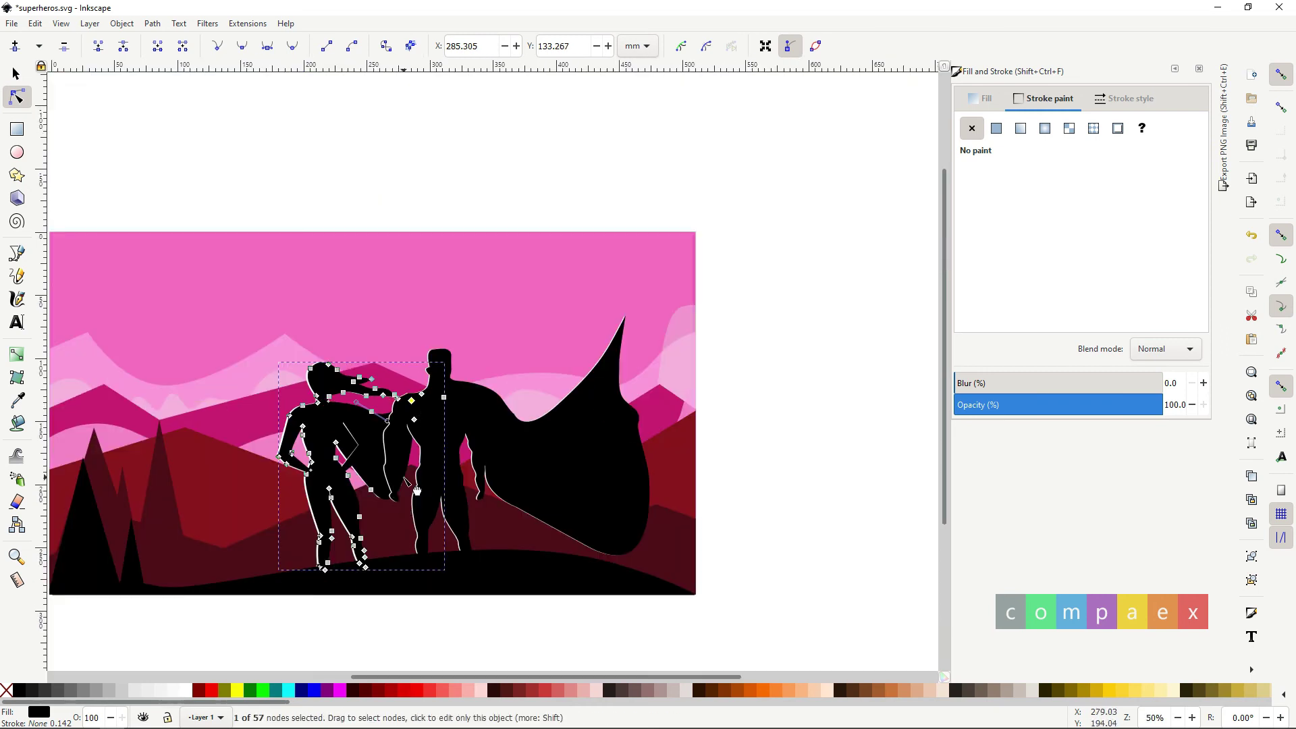
Shift the woman's silhouette slightly left and save the drawing.
{"action": "left_click", "coordinate": [570, 196]}
{"action": "key", "text": "s"}
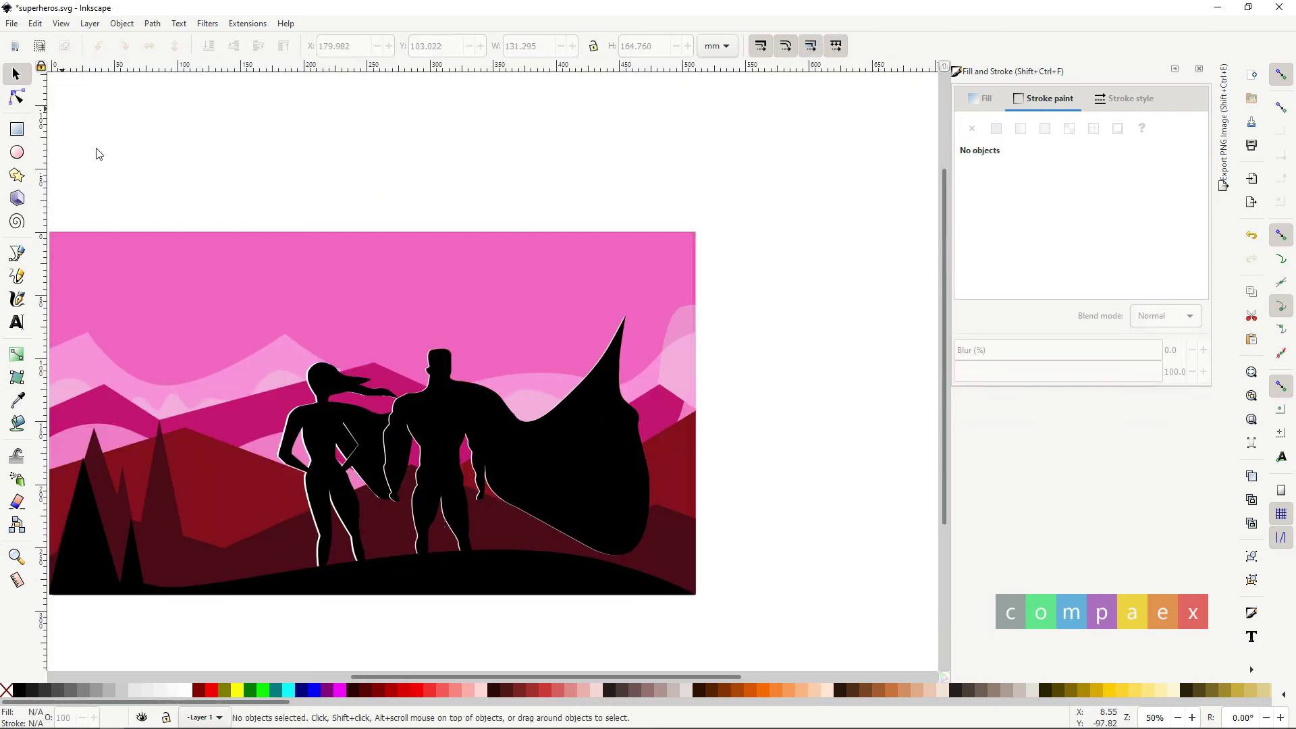
{"action": "scroll", "coordinate": [274, 503], "scroll_direction": "up", "scroll_amount": 2}
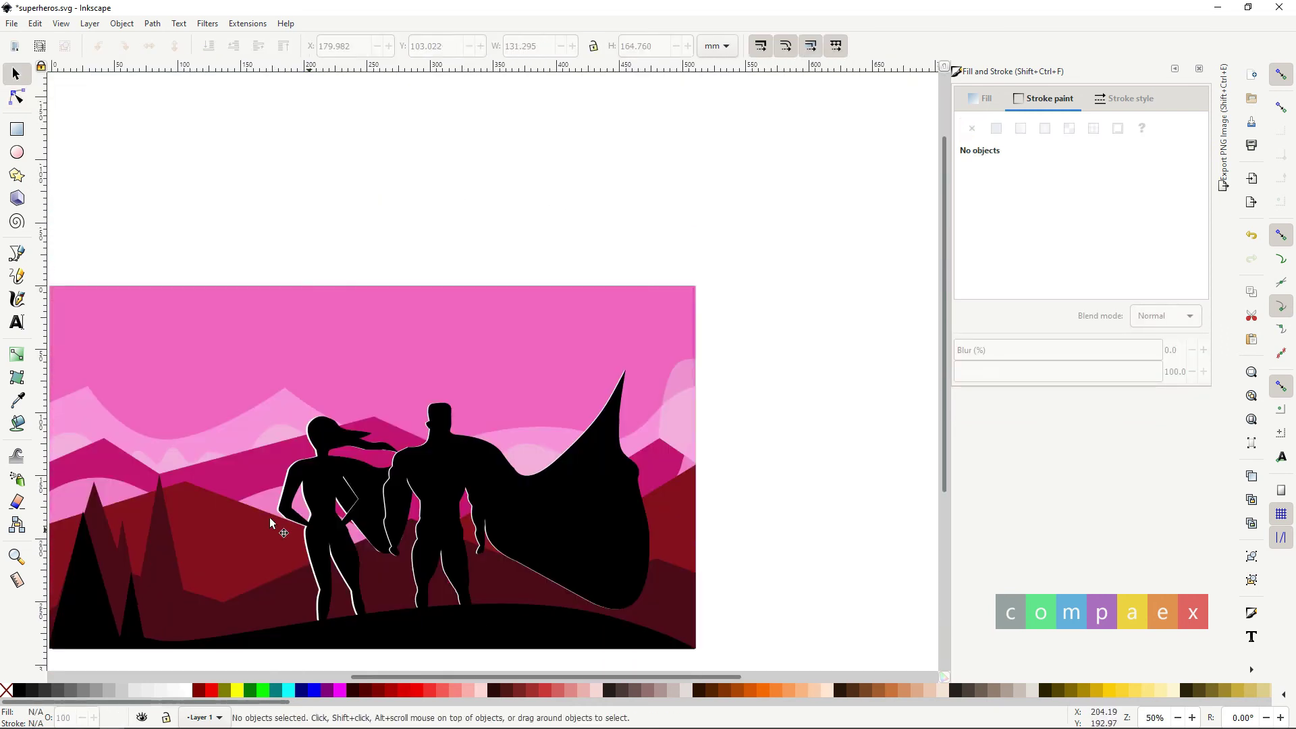
{"action": "scroll", "coordinate": [270, 517], "scroll_direction": "up", "scroll_amount": 4, "text": "ctrl"}
{"action": "left_click_drag", "start_coordinate": [426, 339], "coordinate": [420, 339]}
{"action": "scroll", "coordinate": [420, 338], "scroll_direction": "left", "scroll_amount": 5}
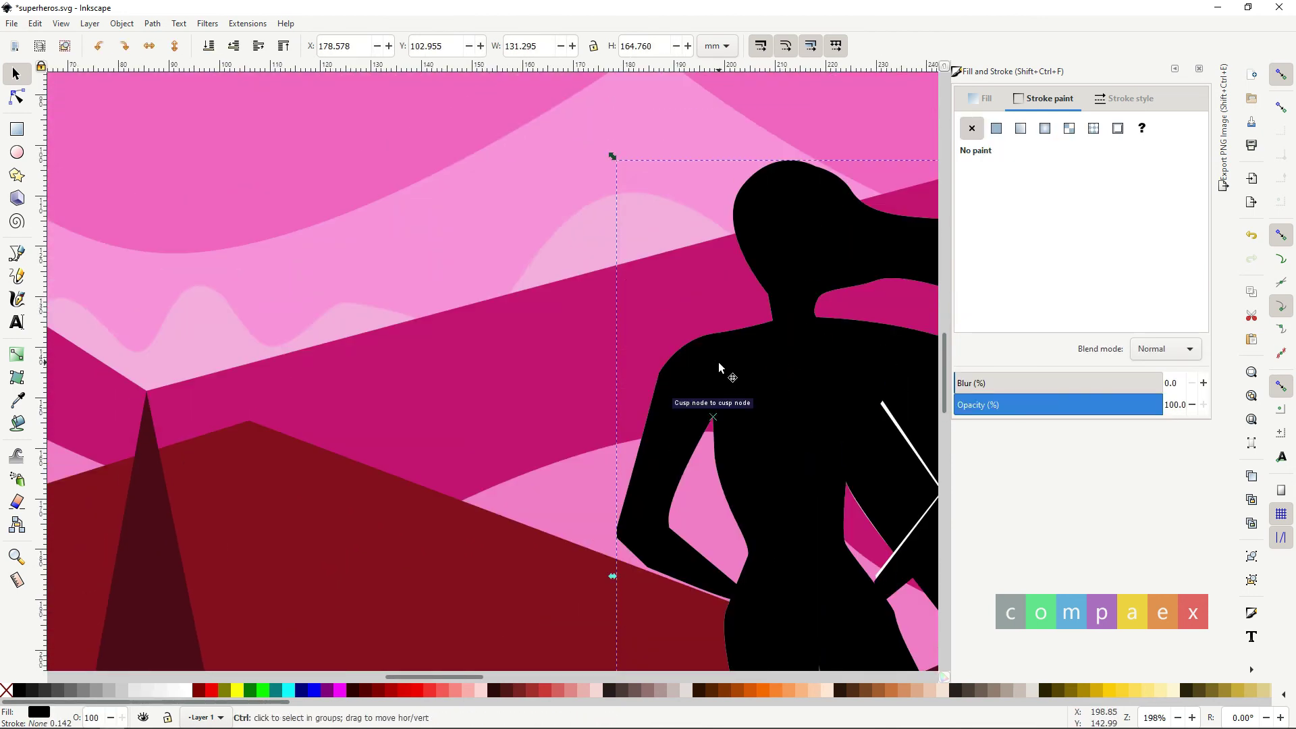
{"action": "scroll", "coordinate": [711, 366], "scroll_direction": "up", "scroll_amount": 4, "text": "ctrl"}
{"action": "scroll", "coordinate": [585, 324], "scroll_direction": "down", "scroll_amount": 4, "text": "ctrl"}
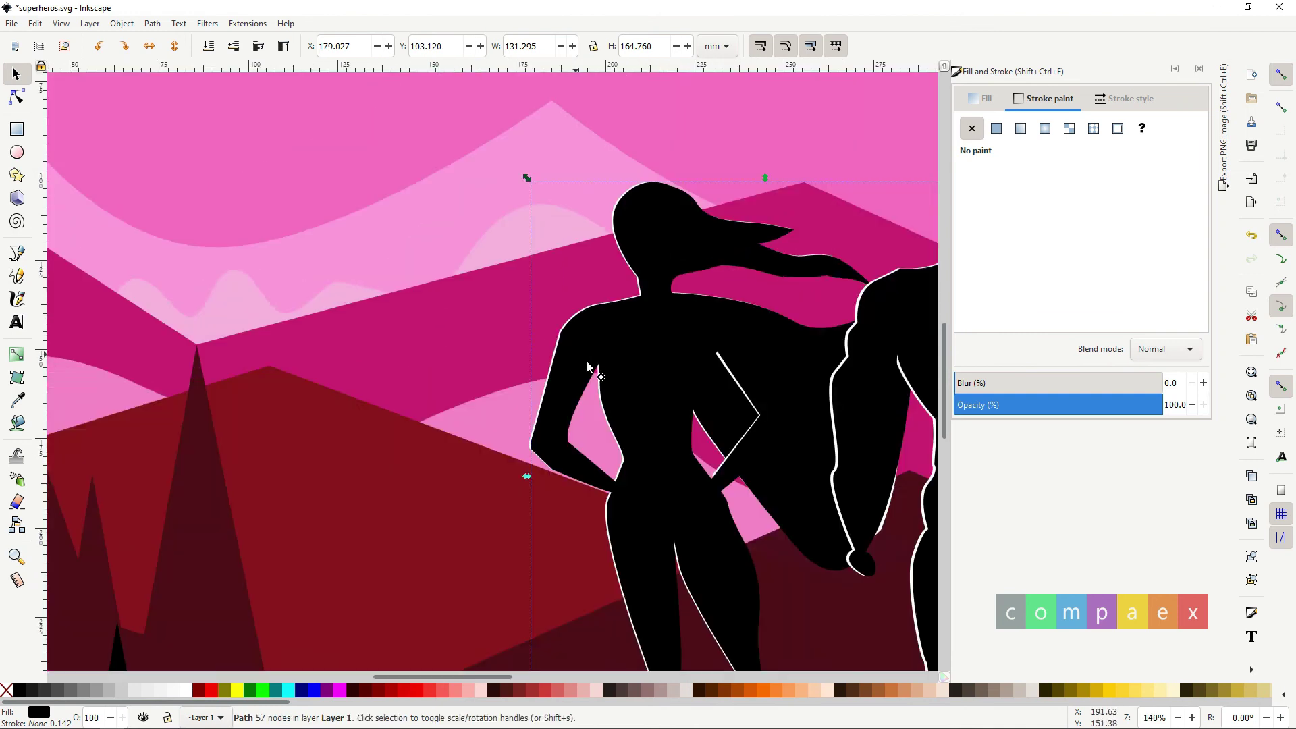
{"action": "scroll", "coordinate": [580, 340], "scroll_direction": "up", "scroll_amount": 3, "text": "ctrl"}
{"action": "scroll", "coordinate": [413, 291], "scroll_direction": "up", "scroll_amount": 2, "text": "ctrl"}
{"action": "left_click_drag", "start_coordinate": [410, 290], "coordinate": [417, 291]}
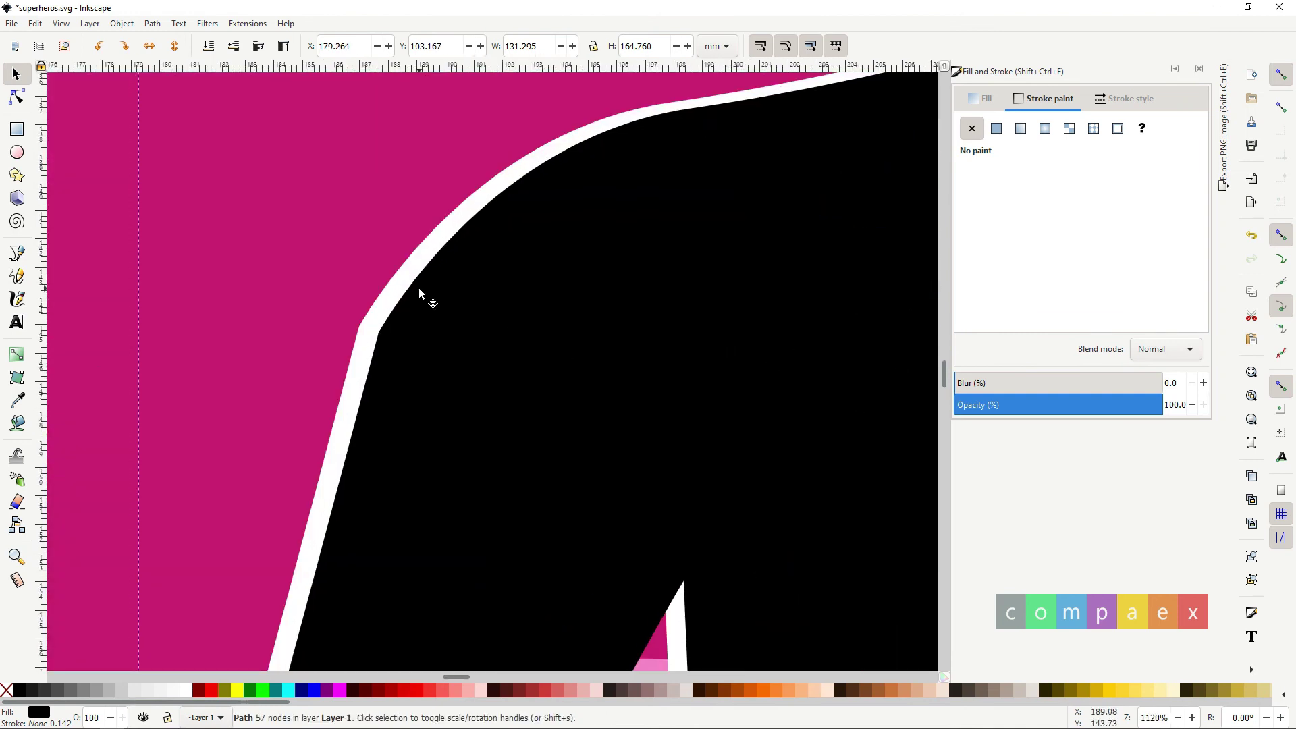
{"action": "scroll", "coordinate": [420, 290], "scroll_direction": "down", "scroll_amount": 7, "text": "ctrl"}
{"action": "key", "text": "ctrl+s"}
Reshape the white edge strip along the woman's outline with the Node tool.
{"action": "scroll", "coordinate": [670, 447], "scroll_direction": "up", "scroll_amount": 6, "text": "ctrl"}
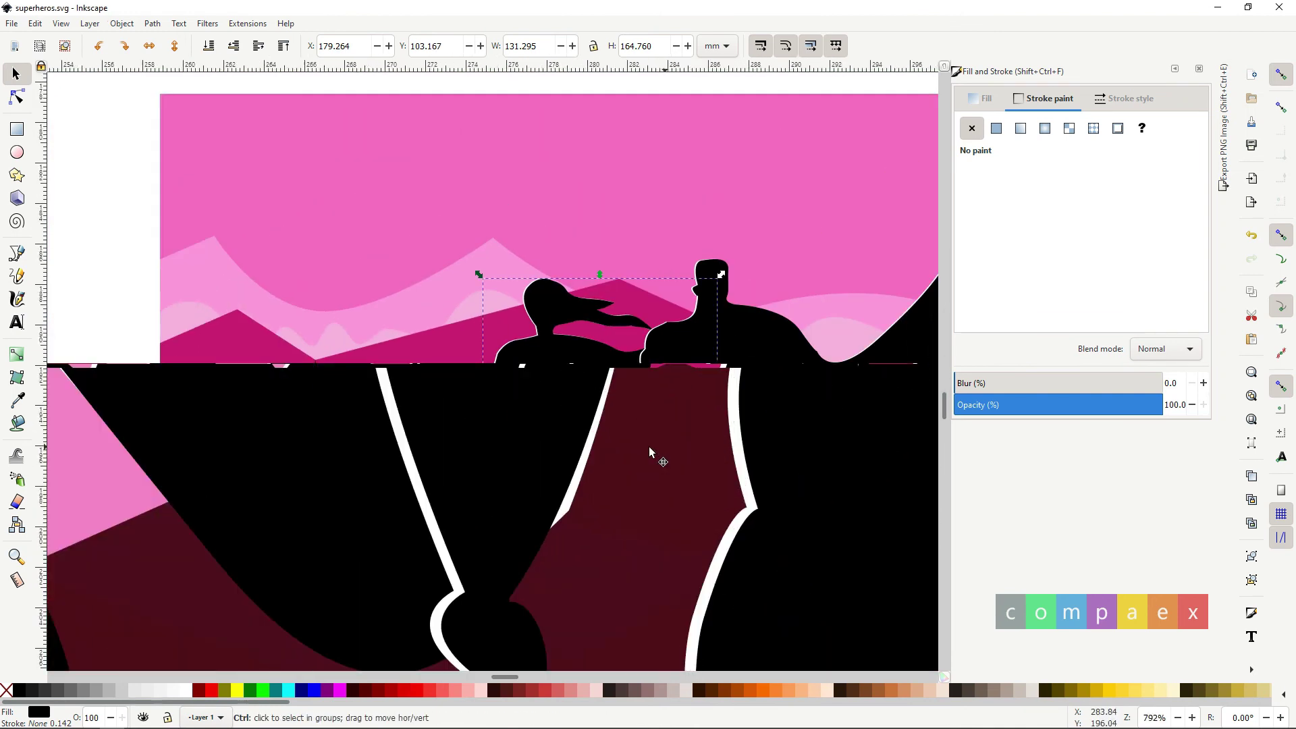
{"action": "key", "text": "n"}
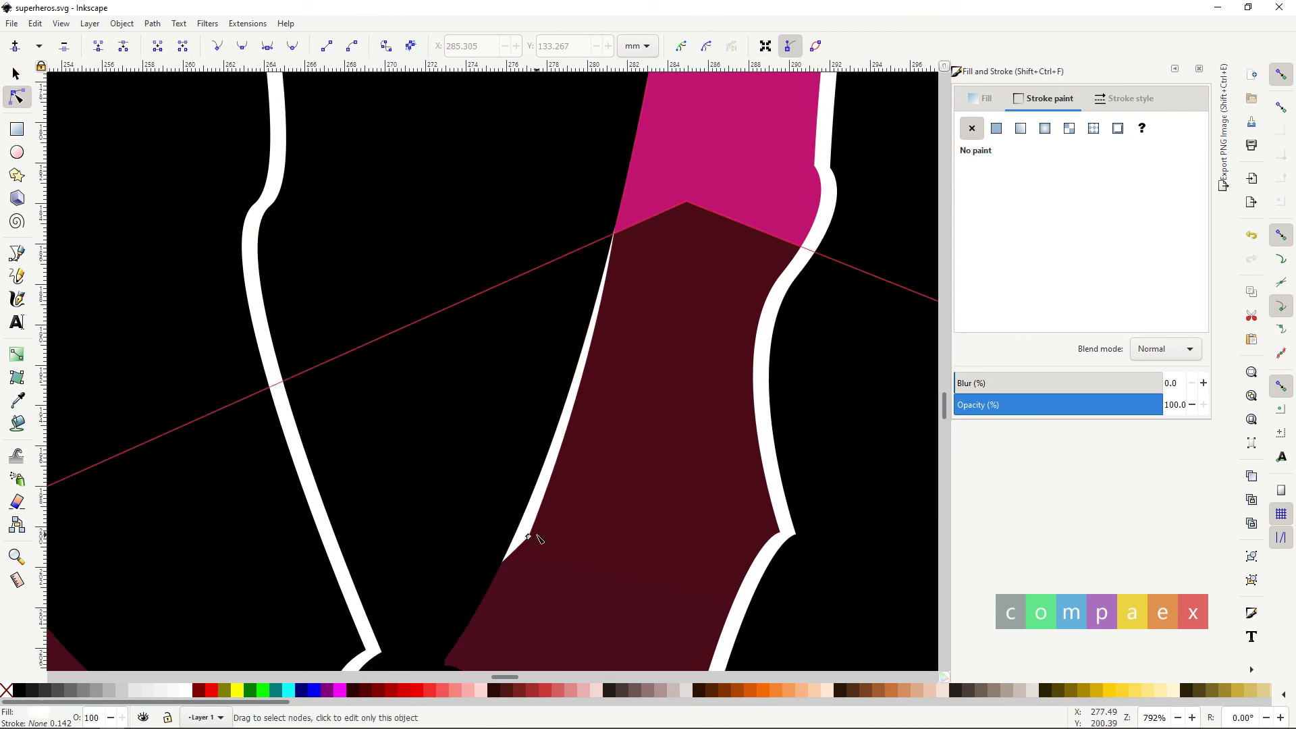
{"action": "left_click", "coordinate": [507, 527]}
{"action": "scroll", "coordinate": [510, 533], "scroll_direction": "down", "scroll_amount": 6, "text": "ctrl"}
{"action": "scroll", "coordinate": [435, 511], "scroll_direction": "up", "scroll_amount": 2, "text": "ctrl"}
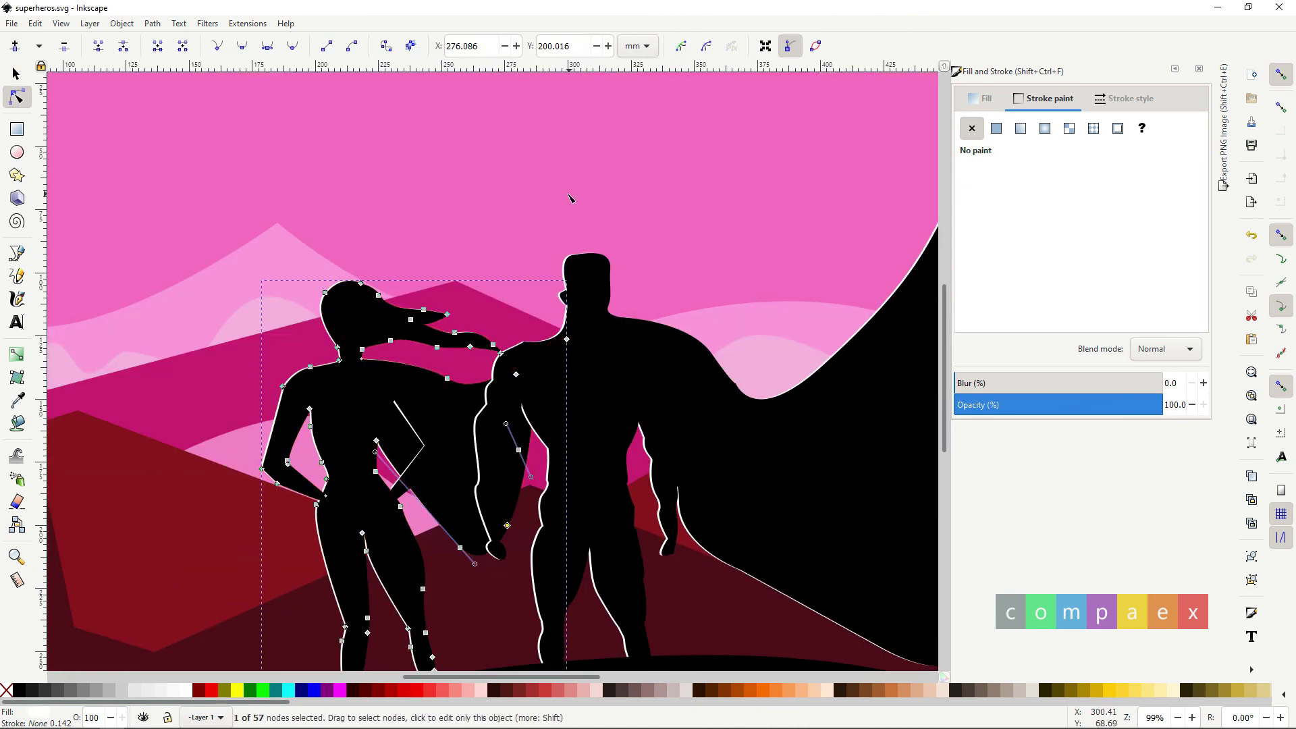
{"action": "scroll", "coordinate": [435, 511], "scroll_direction": "up", "scroll_amount": 1, "text": "ctrl"}
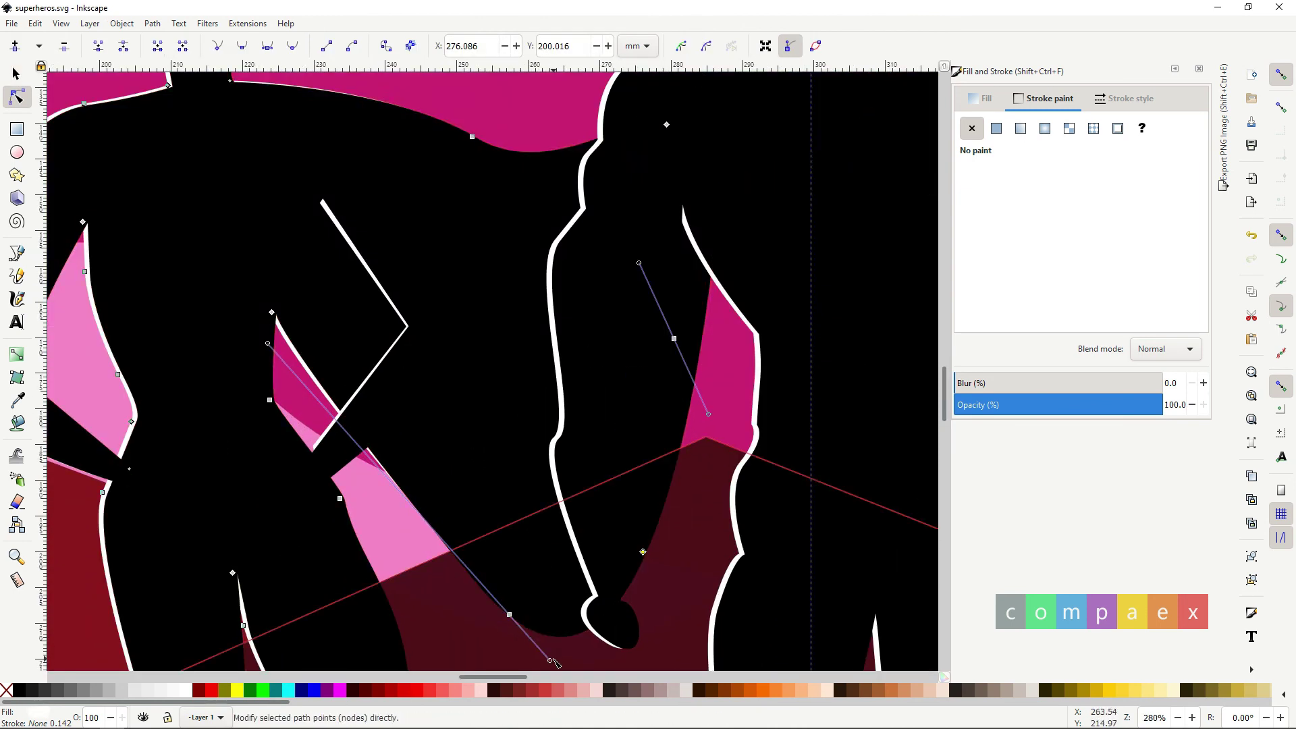
{"action": "left_click_drag", "start_coordinate": [511, 619], "coordinate": [518, 627]}
{"action": "key", "text": "ctrl+z"}
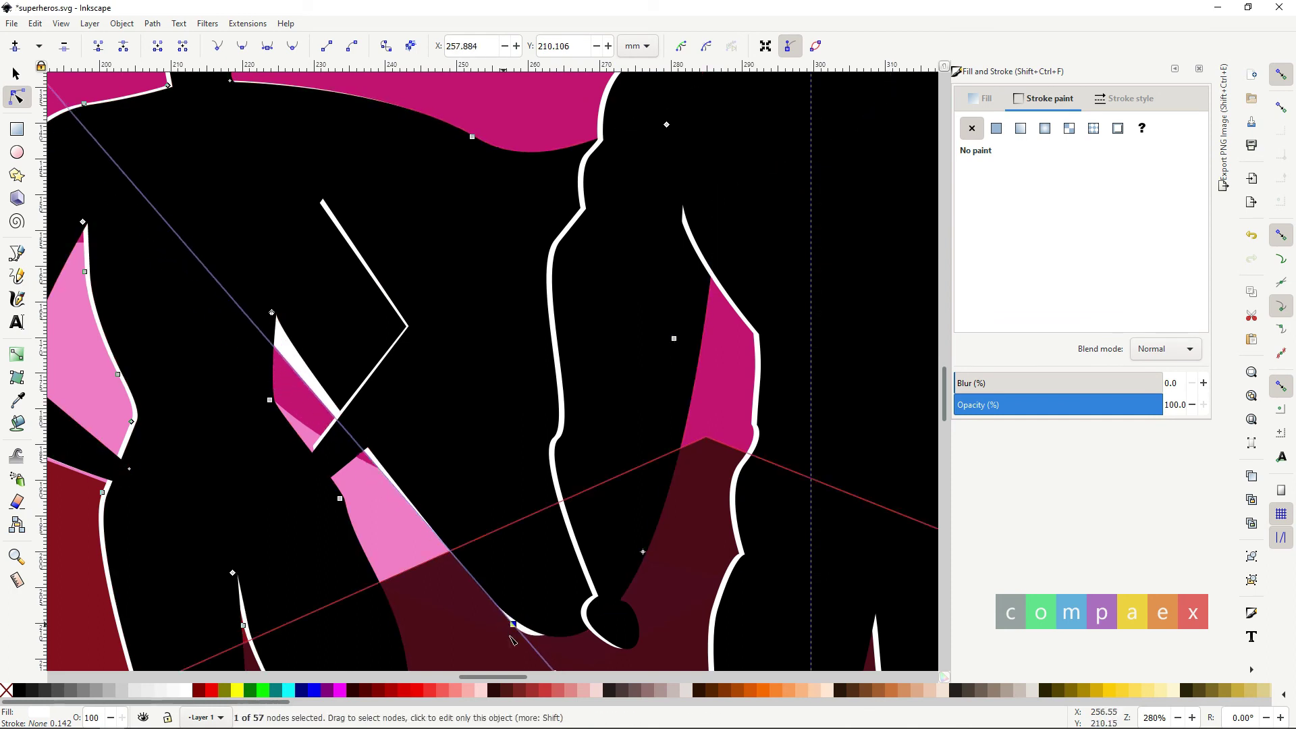
{"action": "key", "text": "ctrl+shift+z"}
Save the drawing again and fit the whole page in view.
{"action": "left_click", "coordinate": [442, 383]}
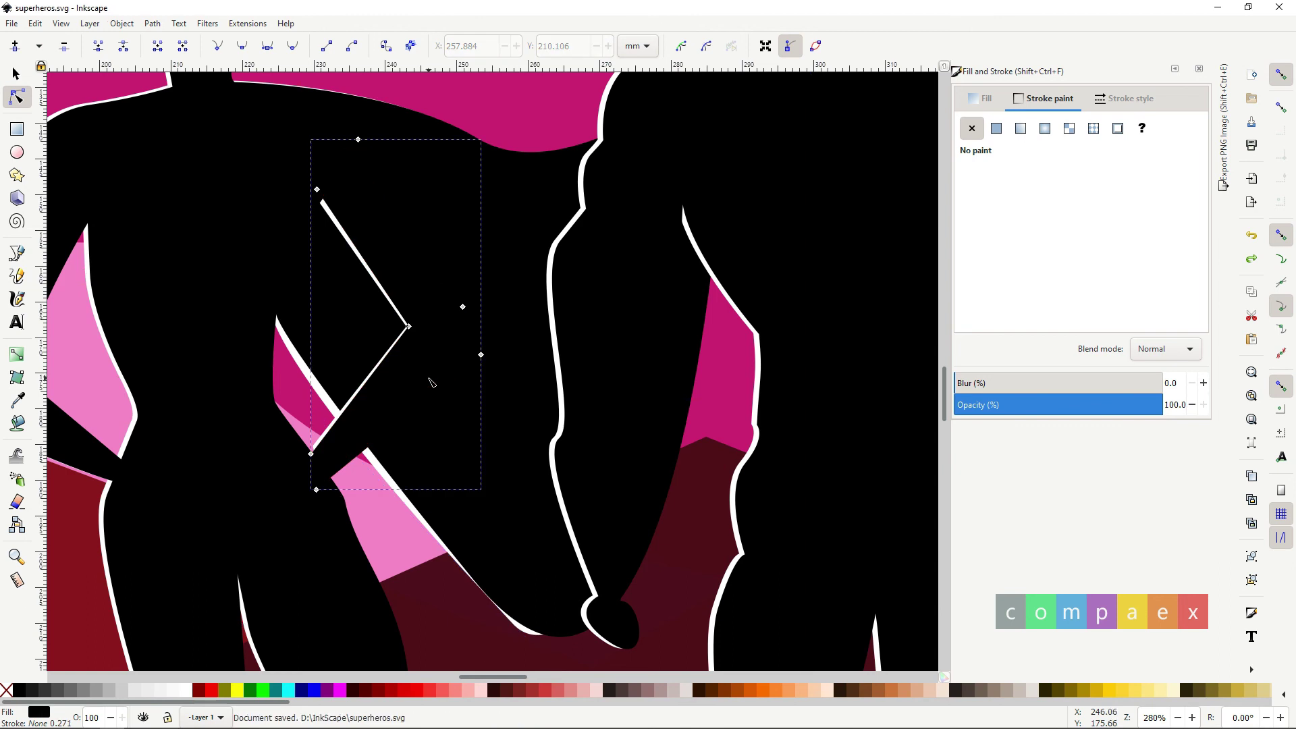
{"action": "key", "text": "5"}
{"action": "key", "text": "Escape"}
{"action": "key", "text": "s"}
{"action": "key", "text": "ctrl+s"}
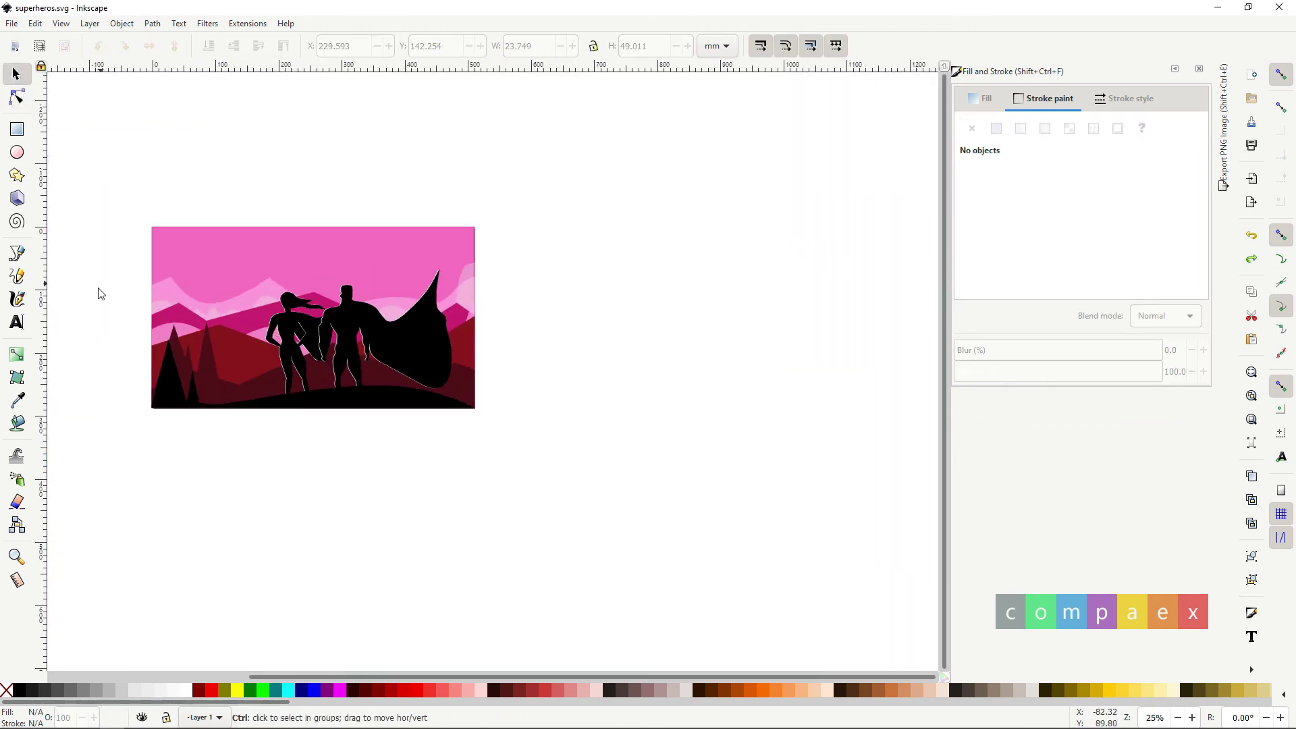
Draw a large ellipse for the moon and make it a 220-wide circle.
{"action": "key", "text": "e"}
{"action": "mouse_move", "coordinate": [435, 224]}
{"action": "left_mouse_down"}
{"action": "mouse_move", "coordinate": [681, 425]}
{"action": "mouse_move", "coordinate": [709, 490]}
{"action": "left_mouse_up"}
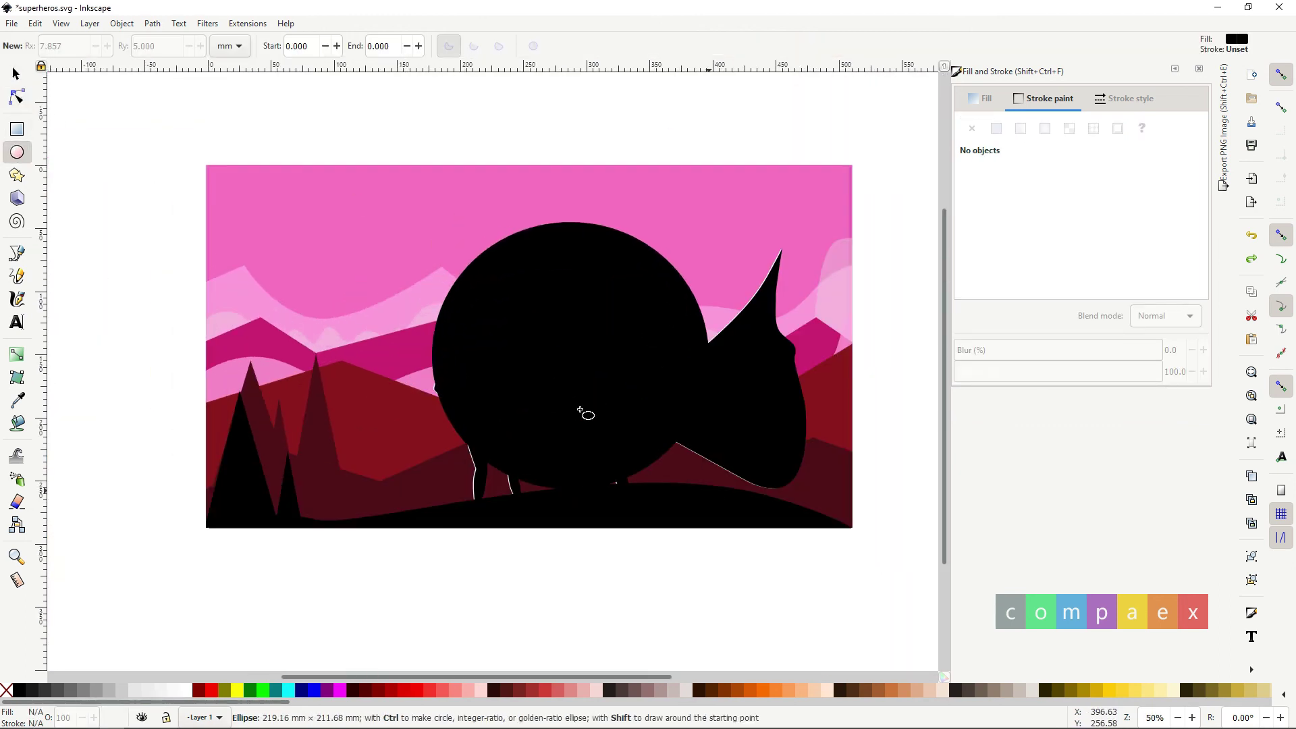
{"action": "key", "text": "s"}
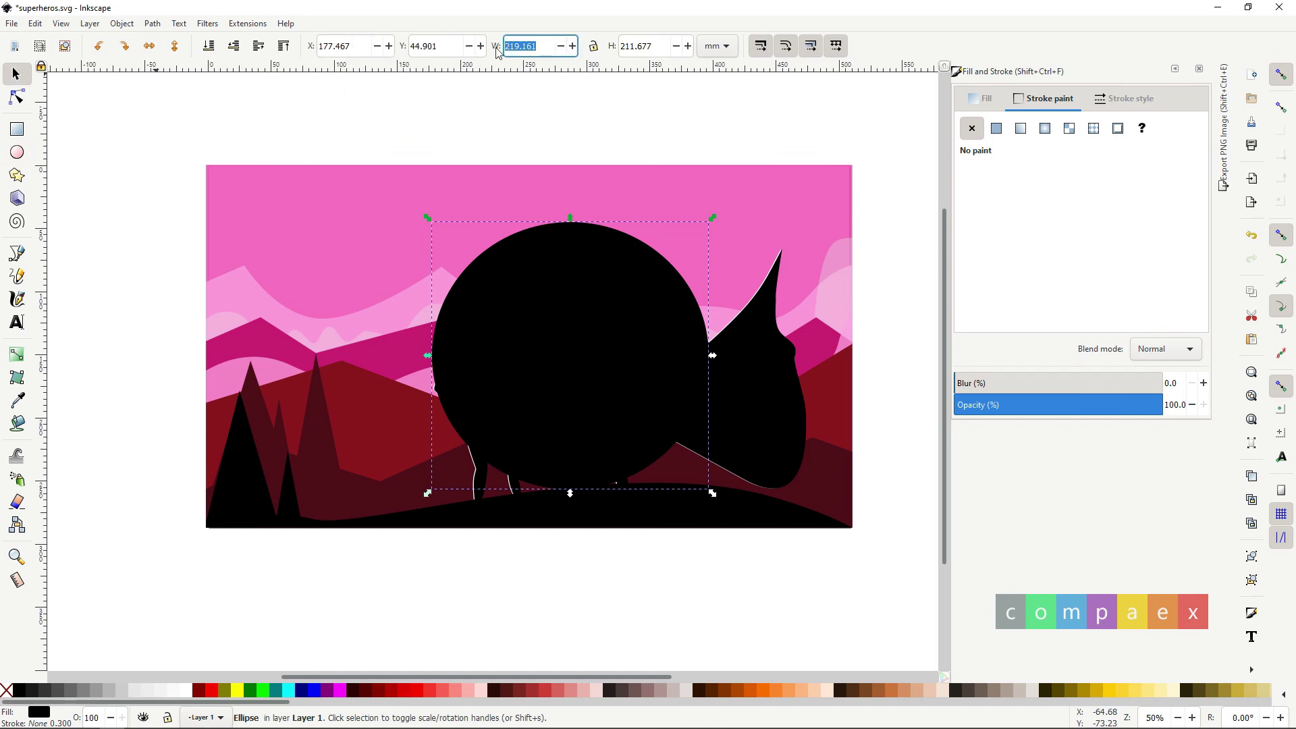
{"action": "type", "text": "220"}
{"action": "key", "text": "Tab"}
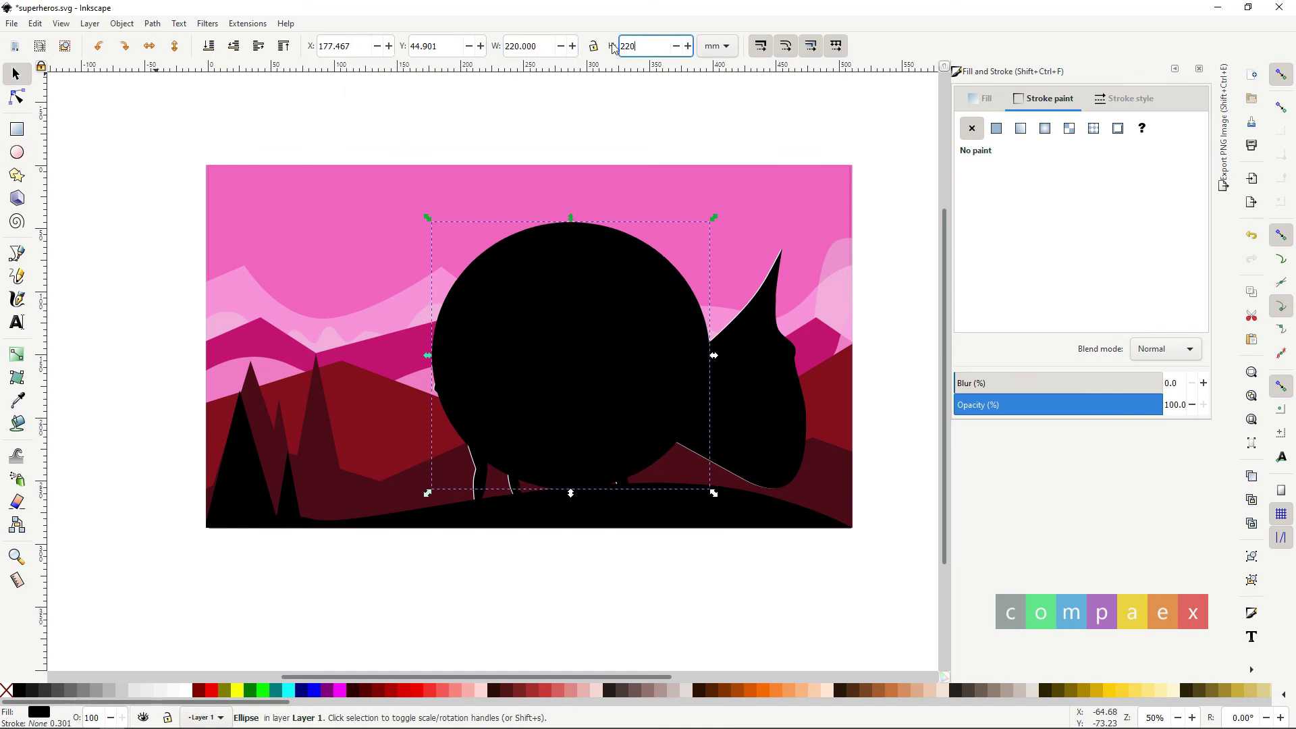
{"action": "left_click", "coordinate": [712, 98]}
Give the moon circle a near-white fill and a thicker near-white outline.
{"action": "left_click", "coordinate": [588, 218]}
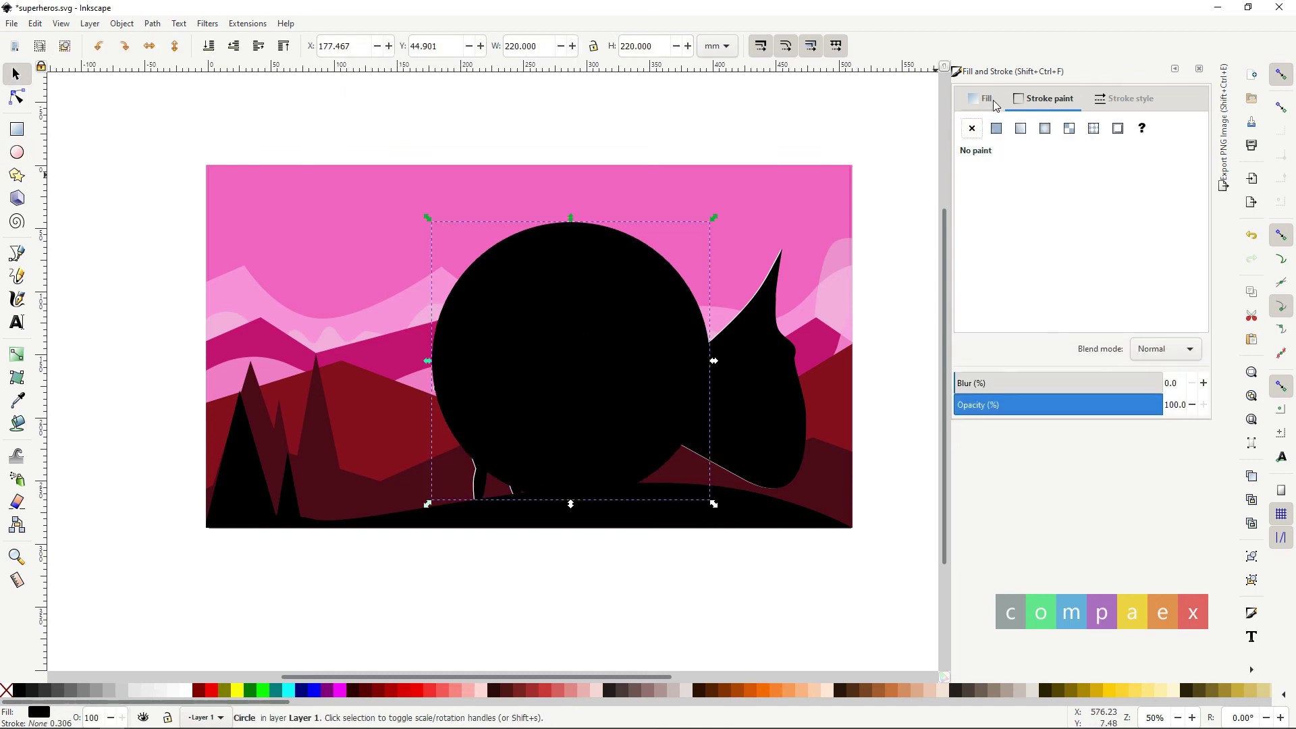
{"action": "left_click", "coordinate": [996, 105]}
{"action": "left_click", "coordinate": [1144, 244]}
{"action": "left_click", "coordinate": [1045, 98]}
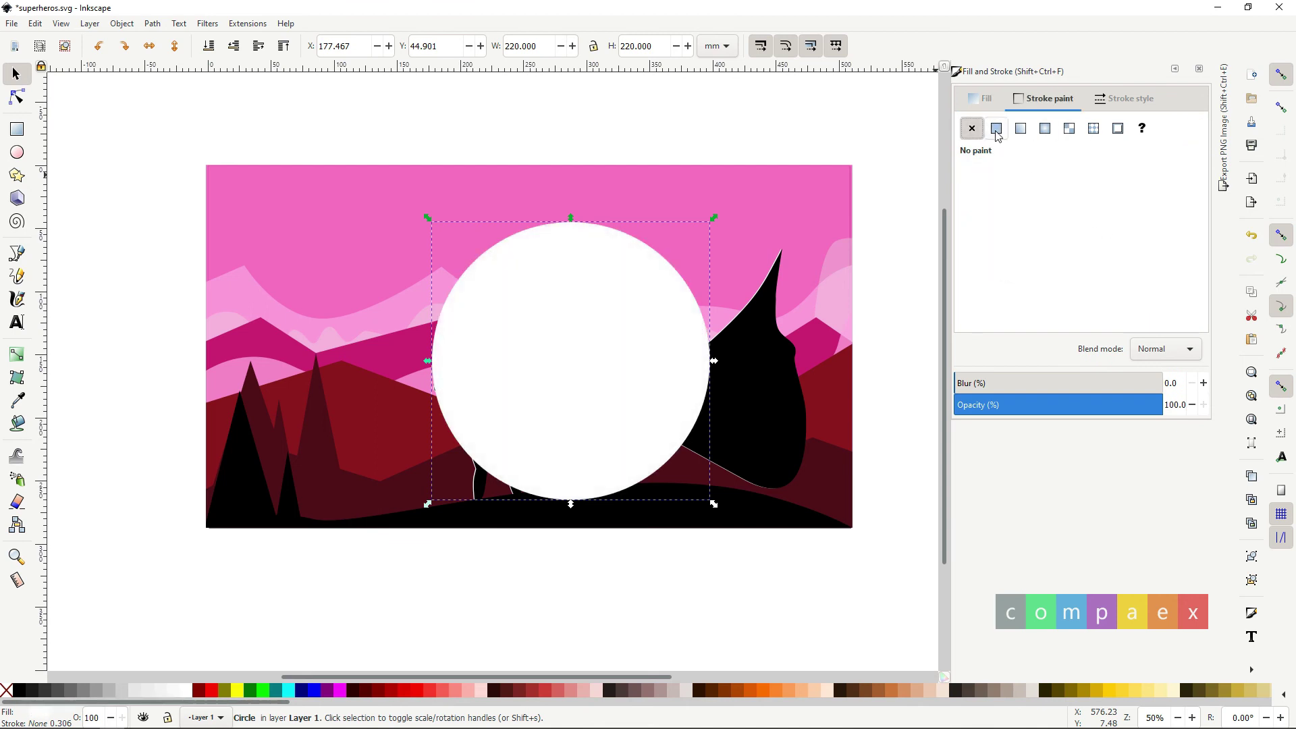
{"action": "left_click", "coordinate": [996, 129]}
{"action": "left_click", "coordinate": [1144, 244]}
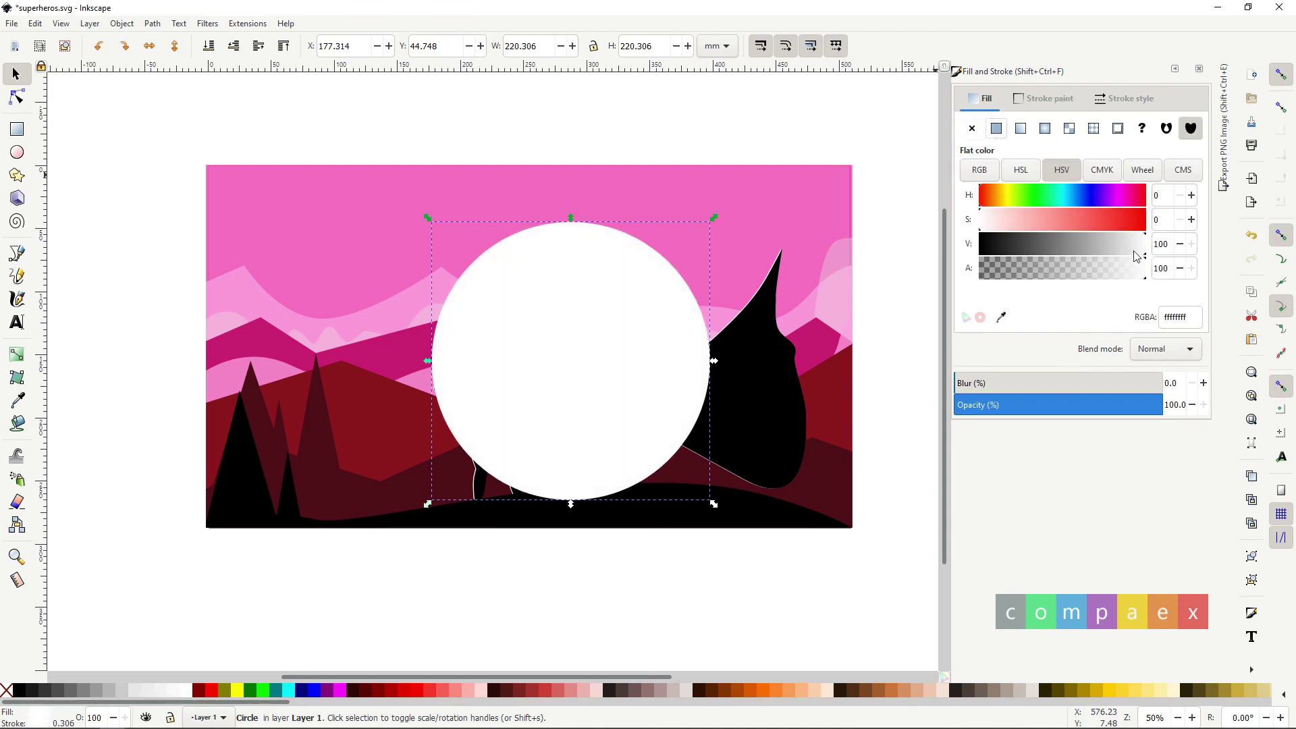
{"action": "left_click_drag", "start_coordinate": [1136, 255], "coordinate": [1145, 255]}
{"action": "left_click", "coordinate": [1044, 98]}
{"action": "left_click", "coordinate": [1123, 99]}
{"action": "left_click", "coordinate": [1051, 129]}
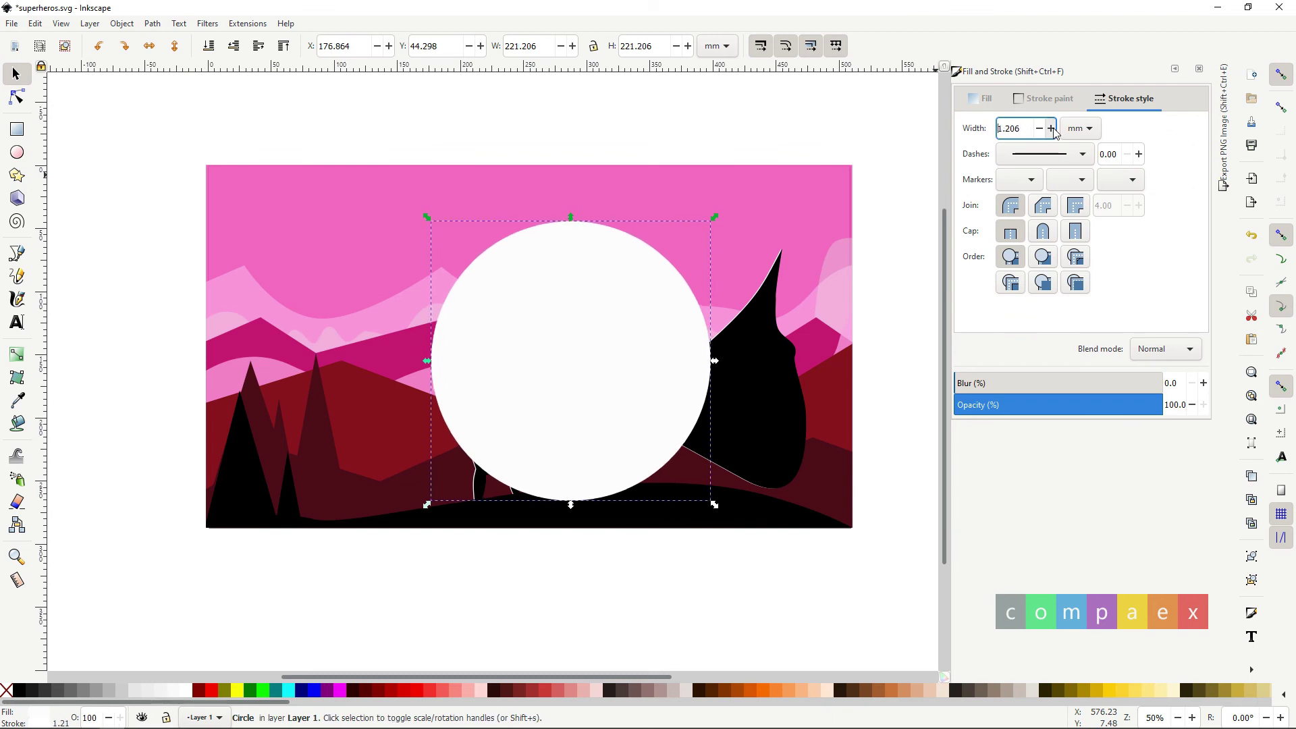
{"action": "left_click", "coordinate": [1051, 128]}
Tint the moon fill pale cream and lower its alpha to 95.
{"action": "left_click", "coordinate": [981, 99]}
{"action": "mouse_move", "coordinate": [993, 222]}
{"action": "left_mouse_down"}
{"action": "mouse_move", "coordinate": [1030, 221]}
{"action": "mouse_move", "coordinate": [989, 222]}
{"action": "left_mouse_up"}
{"action": "left_click", "coordinate": [1003, 195]}
{"action": "left_click", "coordinate": [1009, 219]}
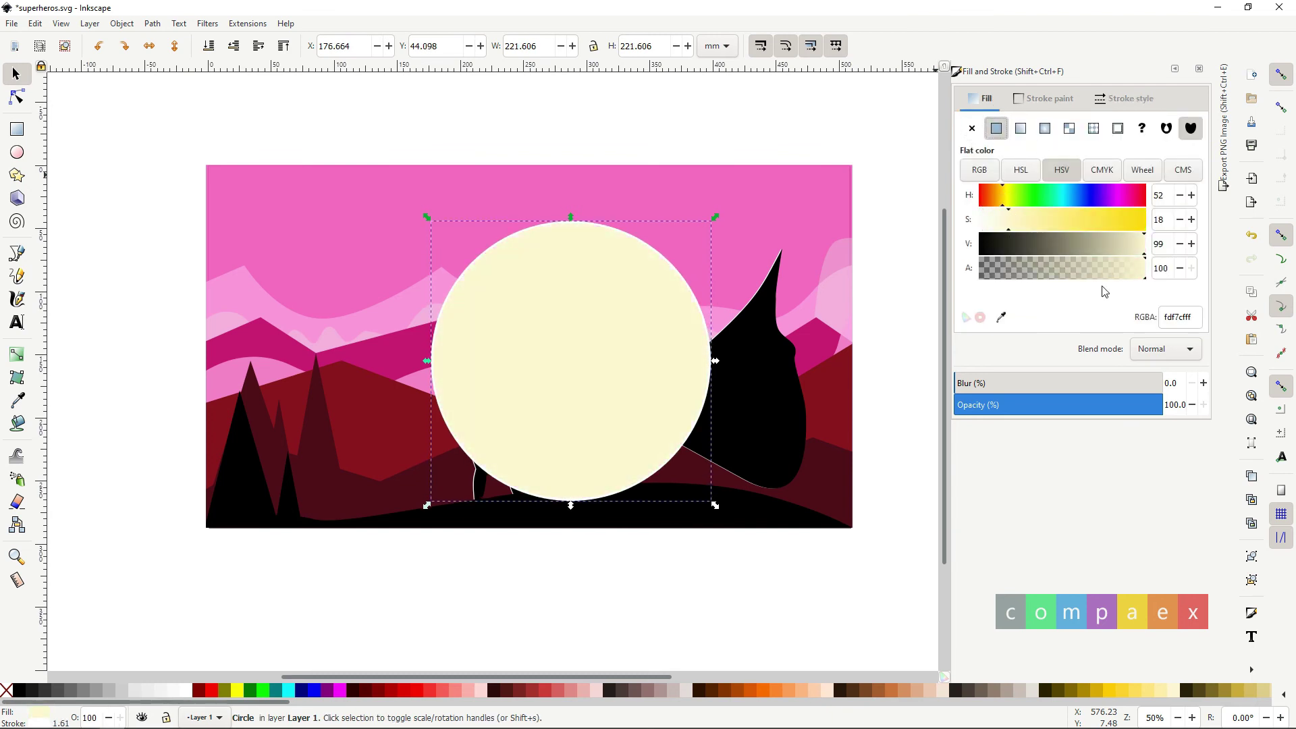
{"action": "left_click_drag", "start_coordinate": [1053, 269], "coordinate": [1139, 276]}
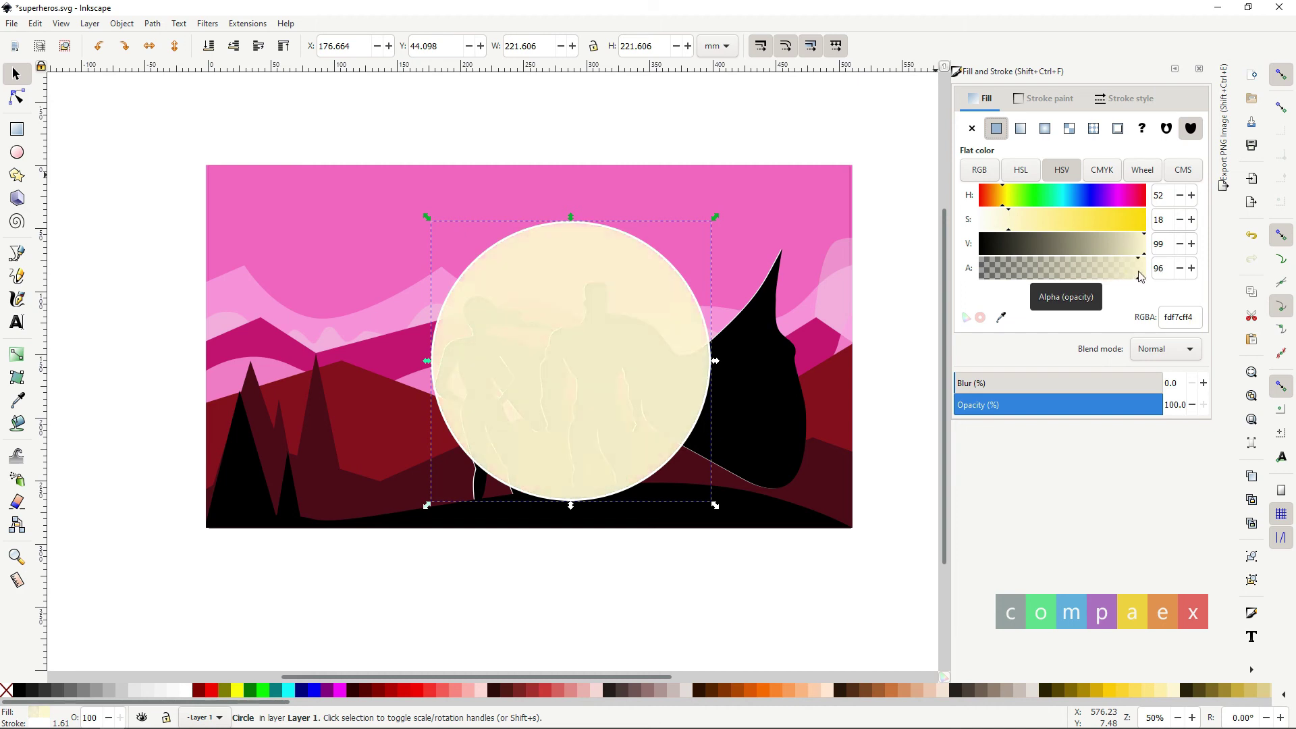
Put the moon behind the silhouettes, raise it higher, and blur it by 4.2.
{"action": "key", "text": "Page_Down"}
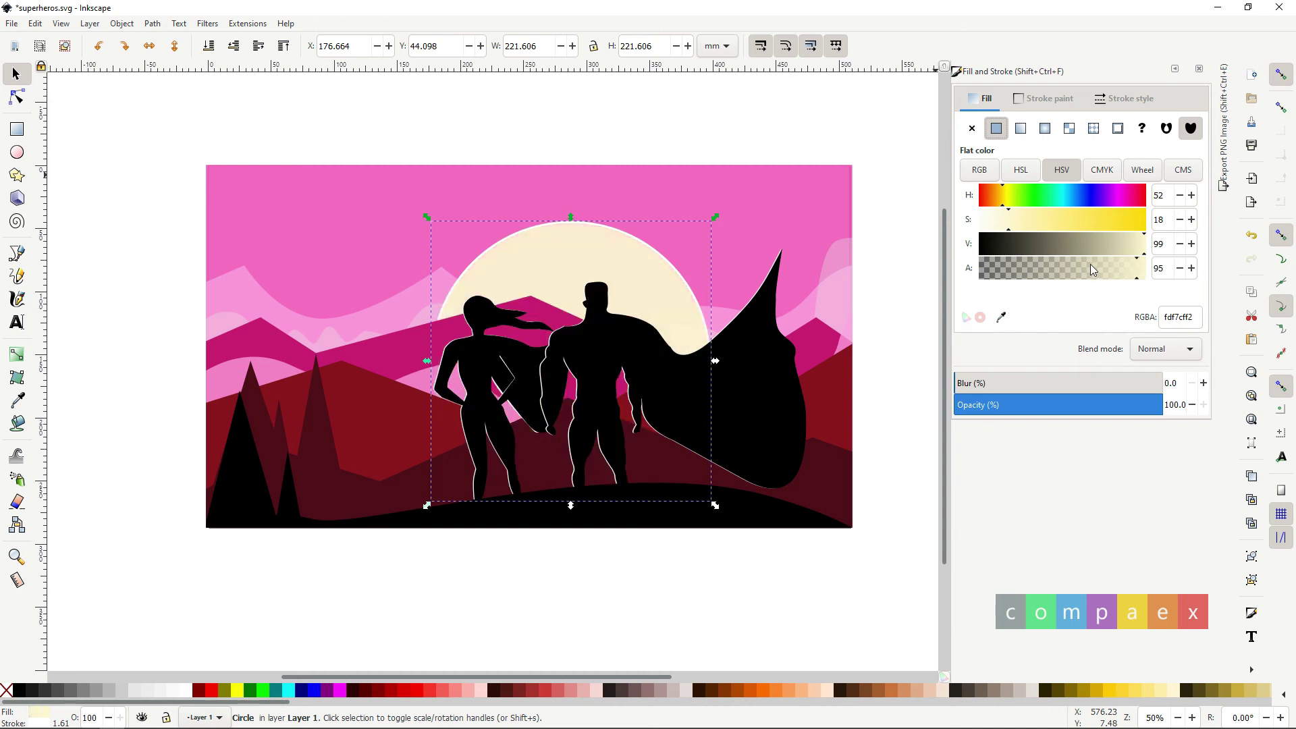
{"action": "left_click_drag", "start_coordinate": [649, 288], "coordinate": [636, 256]}
{"action": "scroll", "coordinate": [614, 246], "scroll_direction": "down", "scroll_amount": 1}
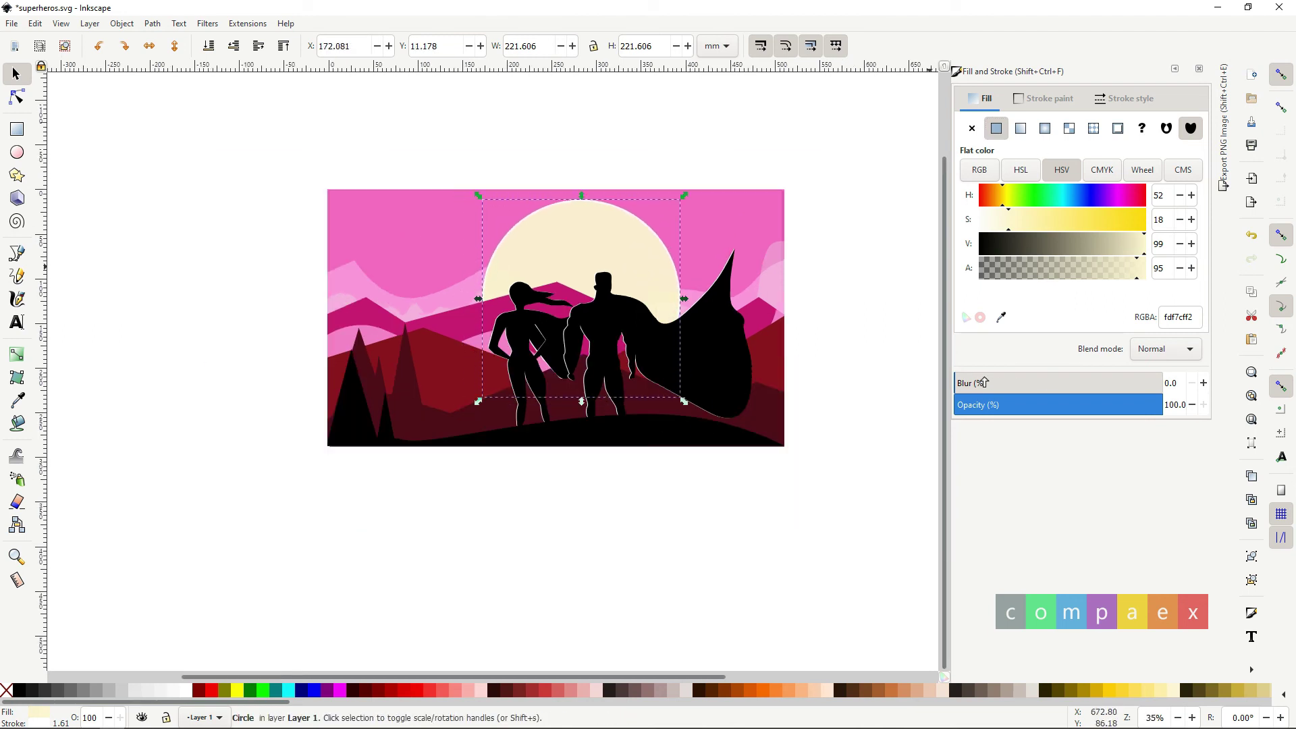
{"action": "left_click_drag", "start_coordinate": [983, 383], "coordinate": [944, 383]}
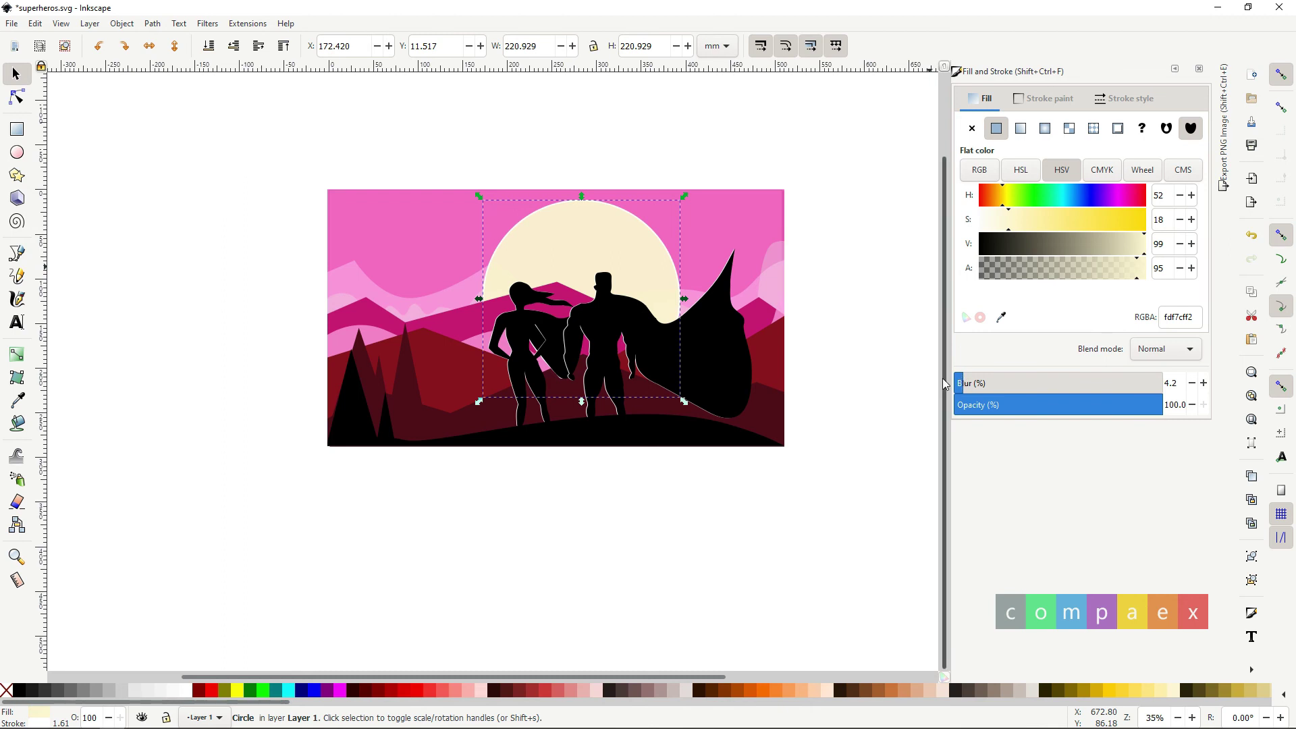
Draw a tiny ellipse in the upper sky and make it a 1 mm circle.
{"action": "key", "text": "e"}
{"action": "scroll", "coordinate": [372, 227], "scroll_direction": "up", "scroll_amount": 1, "text": "ctrl"}
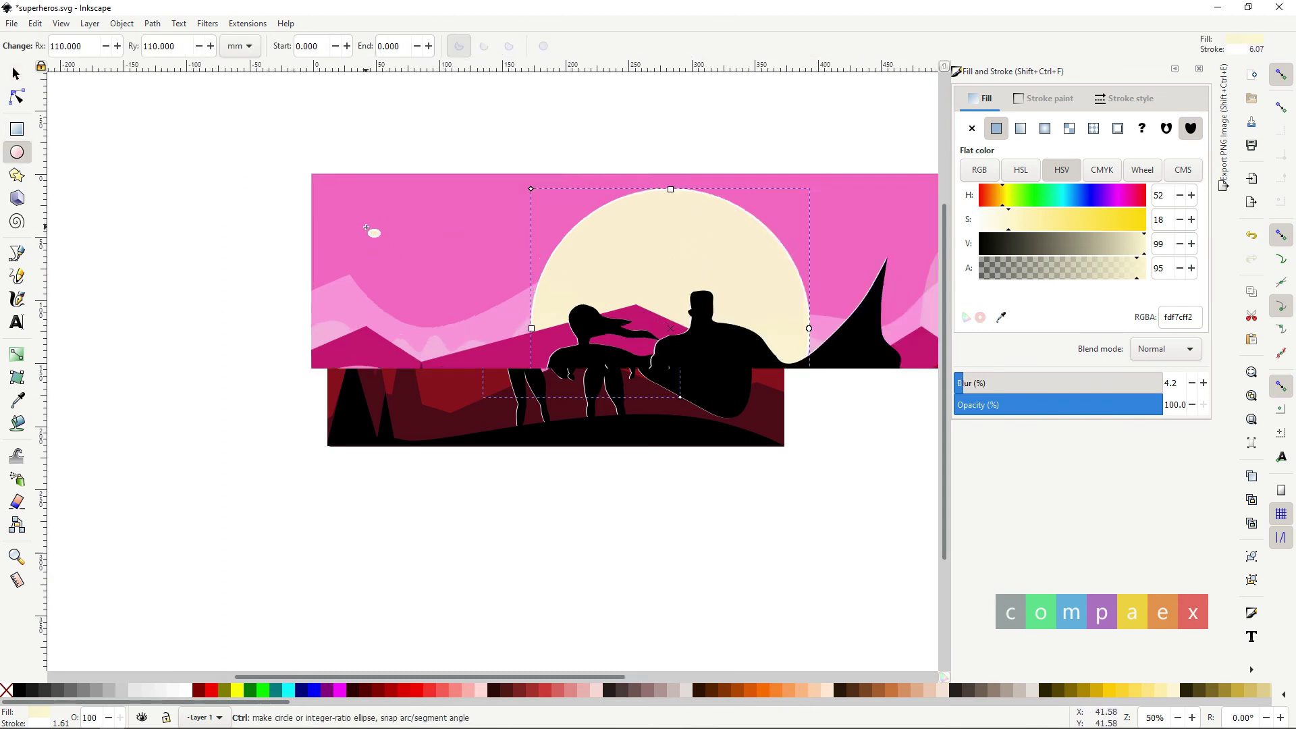
{"action": "scroll", "coordinate": [373, 227], "scroll_direction": "up", "scroll_amount": 3, "text": "ctrl"}
{"action": "left_click_drag", "start_coordinate": [426, 260], "coordinate": [428, 263]}
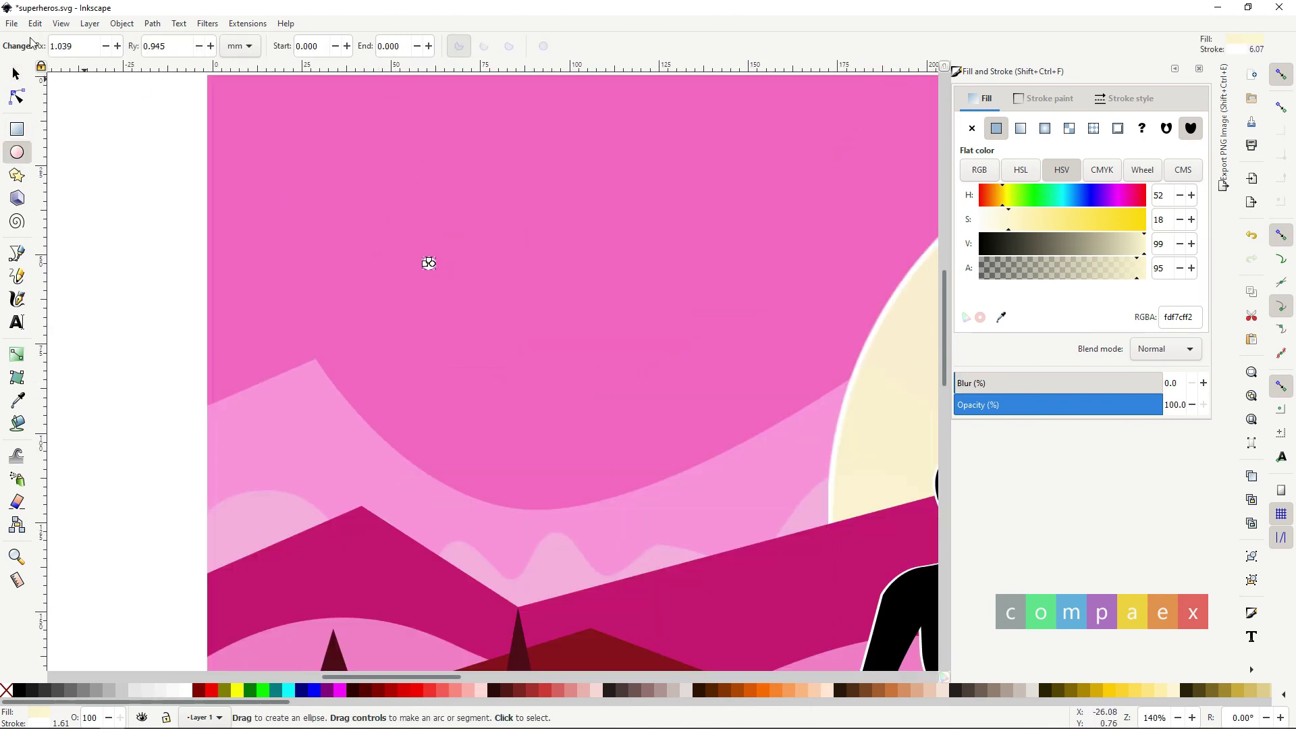
{"action": "key", "text": "s"}
{"action": "scroll", "coordinate": [548, 228], "scroll_direction": "down", "scroll_amount": 4, "text": "ctrl"}
{"action": "scroll", "coordinate": [548, 229], "scroll_direction": "up", "scroll_amount": 6, "text": "ctrl"}
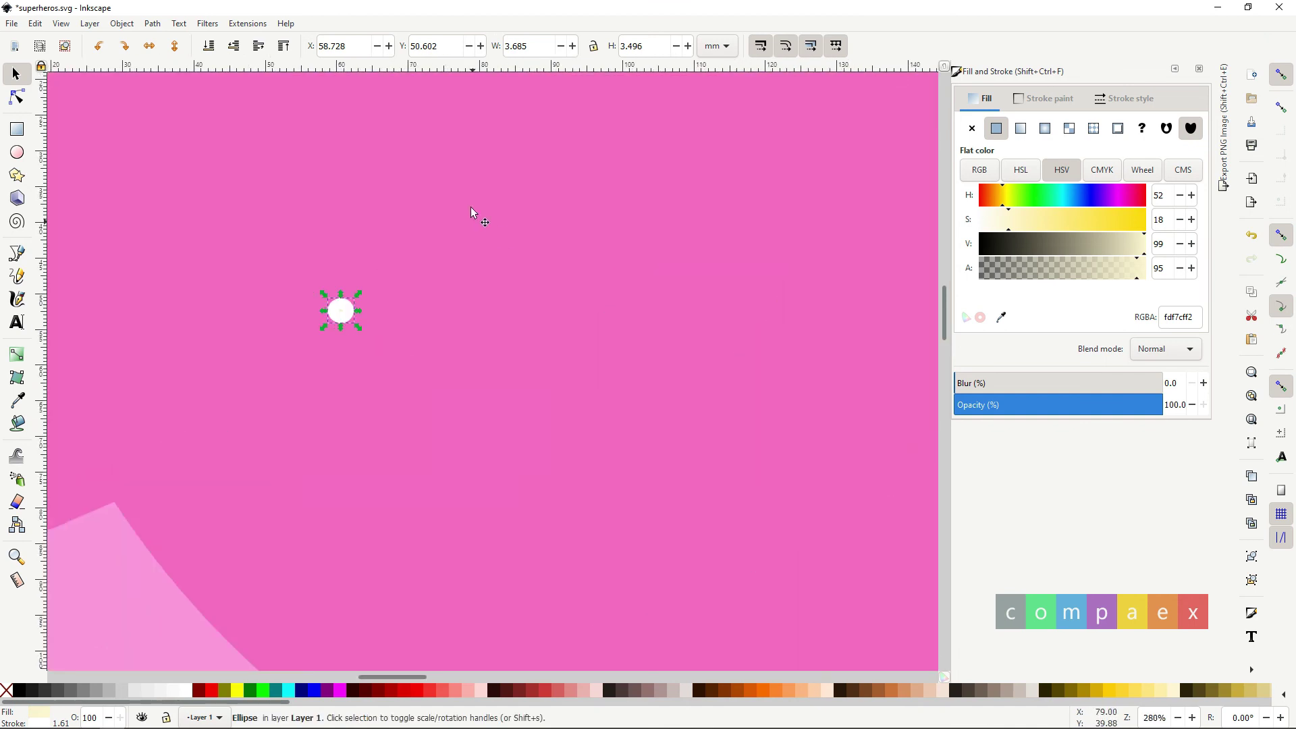
{"action": "key", "text": "Tab"}
{"action": "type", "text": "1"}
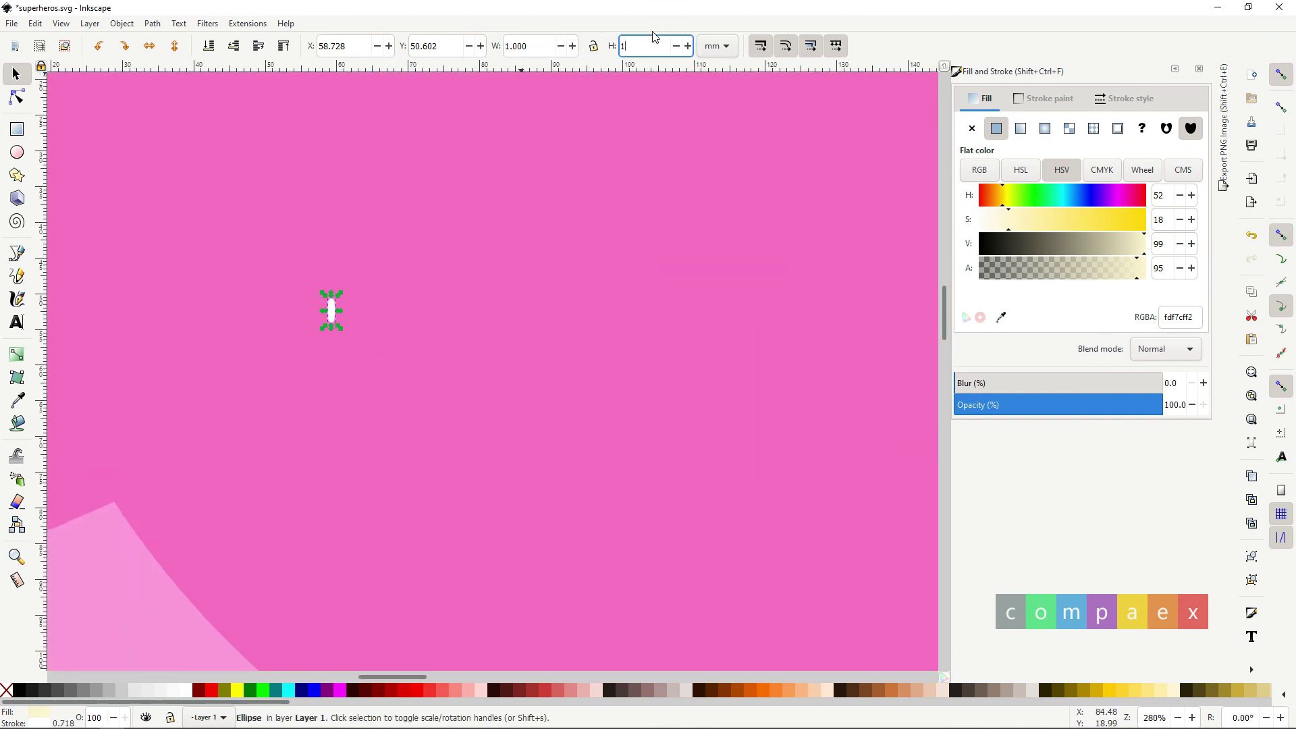
{"action": "key", "text": "Return"}
Resize the white star circle to 2 × 2 mm.
{"action": "left_click", "coordinate": [333, 303]}
{"action": "scroll", "coordinate": [367, 307], "scroll_direction": "down", "scroll_amount": 4, "text": "ctrl"}
{"action": "scroll", "coordinate": [105, 345], "scroll_direction": "up", "scroll_amount": 7, "text": "ctrl"}
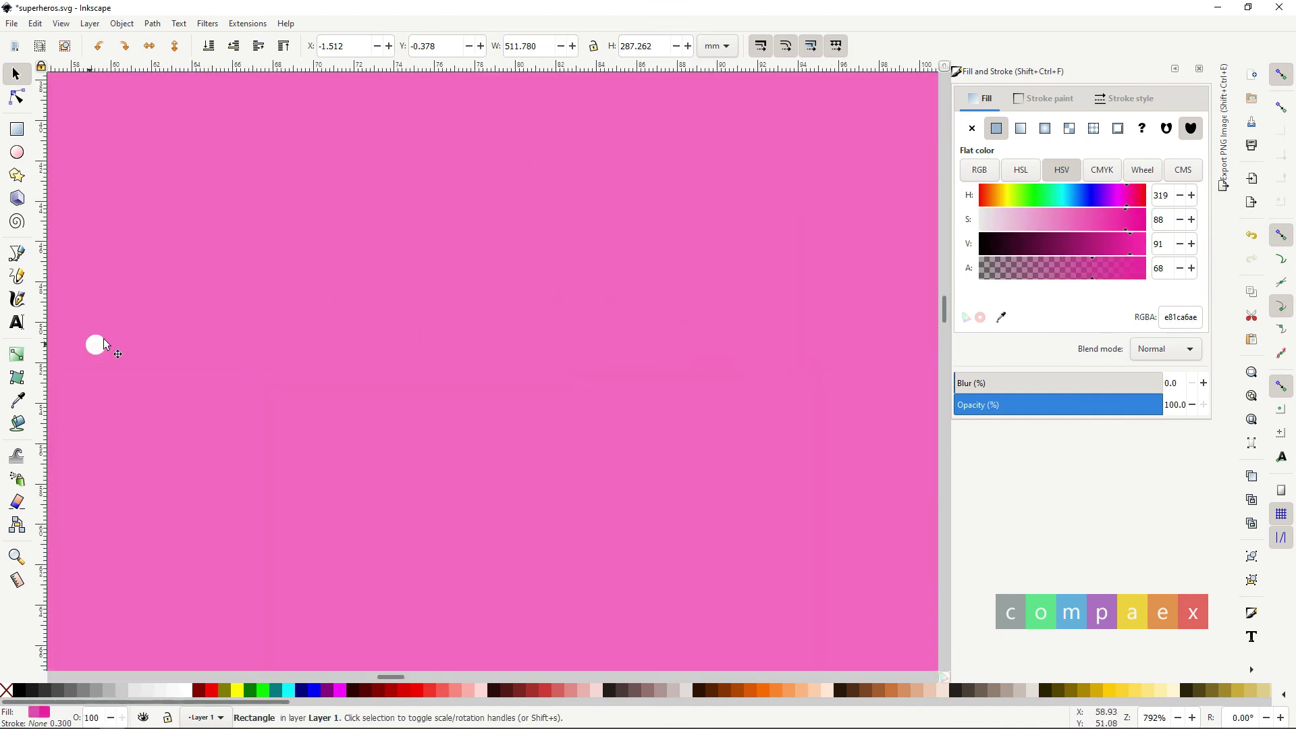
{"action": "left_click", "coordinate": [102, 344]}
{"action": "triple_click", "coordinate": [526, 45]}
{"action": "type", "text": "2"}
{"action": "key", "text": "Tab"}
{"action": "type", "text": "2"}
Duplicate the star and place copies around the pink sky.
{"action": "scroll", "coordinate": [432, 339], "scroll_direction": "down", "scroll_amount": 4, "text": "ctrl"}
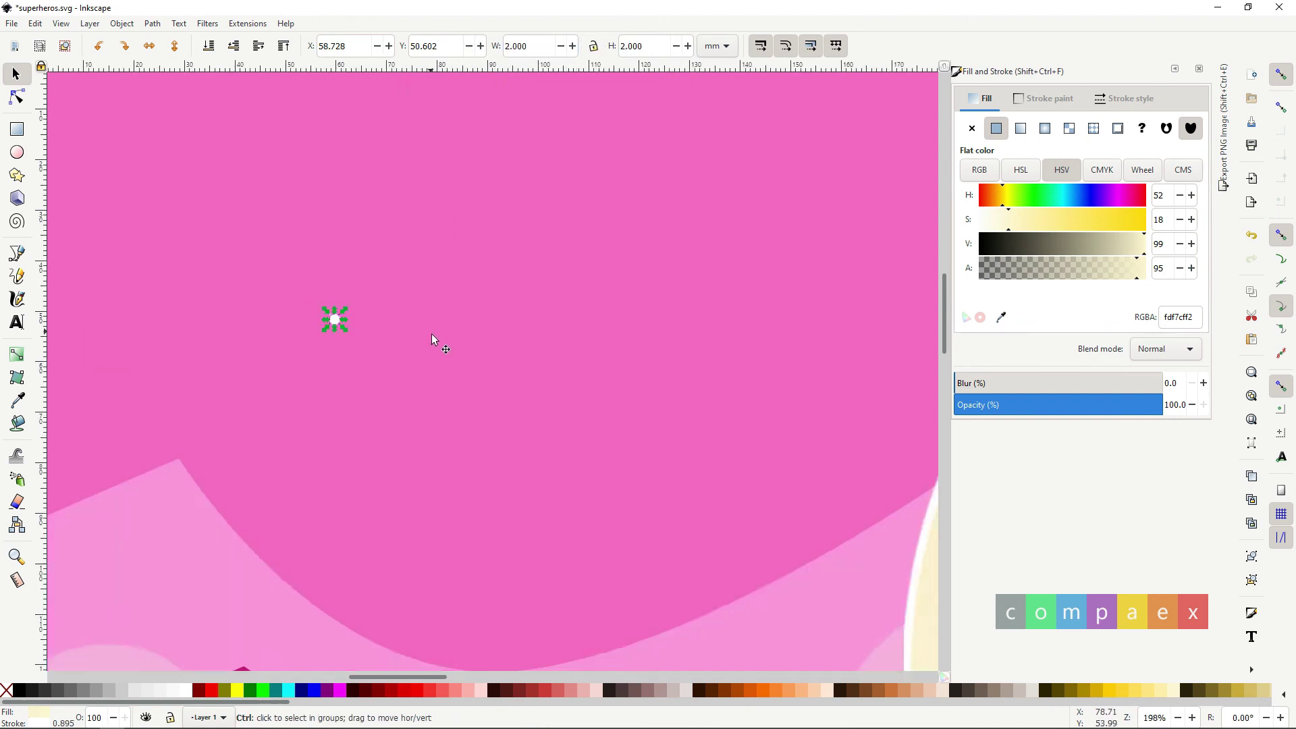
{"action": "scroll", "coordinate": [405, 344], "scroll_direction": "up", "scroll_amount": 1, "text": "ctrl"}
{"action": "scroll", "coordinate": [358, 317], "scroll_direction": "up", "scroll_amount": 1, "text": "ctrl"}
{"action": "key", "text": "ctrl+d"}
{"action": "mouse_move", "coordinate": [343, 311]}
{"action": "left_mouse_down"}
{"action": "mouse_move", "coordinate": [290, 405]}
{"action": "mouse_move", "coordinate": [197, 470]}
{"action": "mouse_move", "coordinate": [231, 323]}
{"action": "mouse_move", "coordinate": [214, 318]}
{"action": "mouse_move", "coordinate": [570, 191]}
{"action": "mouse_move", "coordinate": [680, 498]}
{"action": "left_mouse_up"}
{"action": "key", "text": "ctrl+d"}
{"action": "key", "text": "ctrl+d"}
{"action": "key", "text": "ctrl+d"}
{"action": "scroll", "coordinate": [680, 498], "scroll_direction": "down", "scroll_amount": 3, "text": "ctrl"}
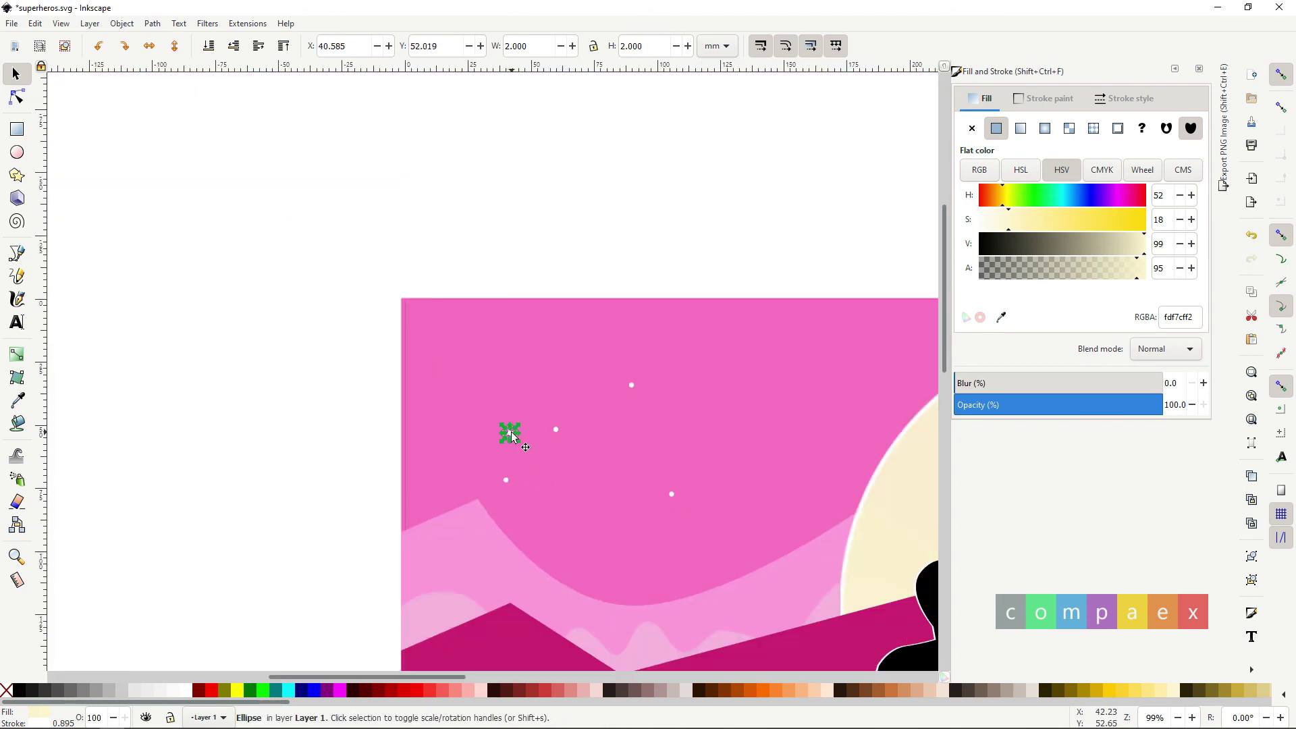
Place more star dots in the sky, undoing an accidental sky shift.
{"action": "left_click_drag", "start_coordinate": [500, 352], "coordinate": [503, 348]}
{"action": "scroll", "coordinate": [472, 357], "scroll_direction": "right", "scroll_amount": 10}
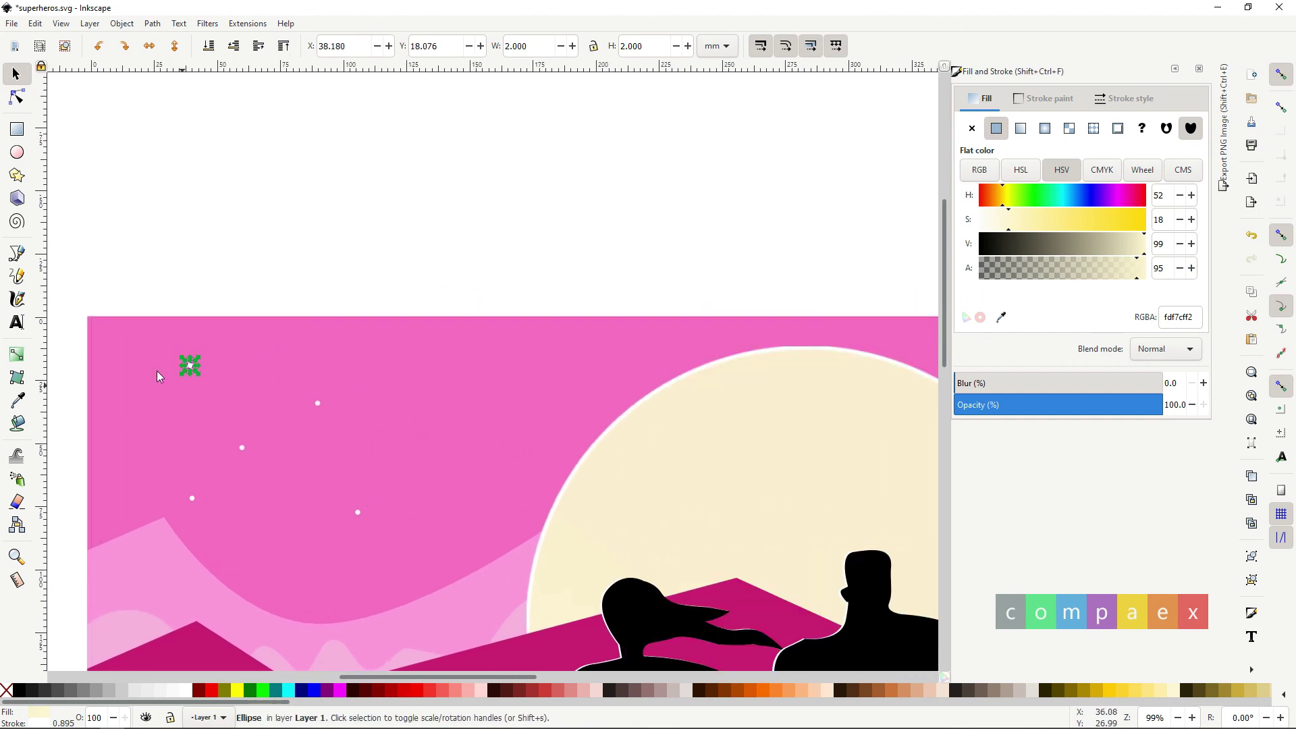
{"action": "left_click", "coordinate": [157, 370]}
{"action": "left_click", "coordinate": [191, 367]}
{"action": "left_click", "coordinate": [317, 403], "text": "shift"}
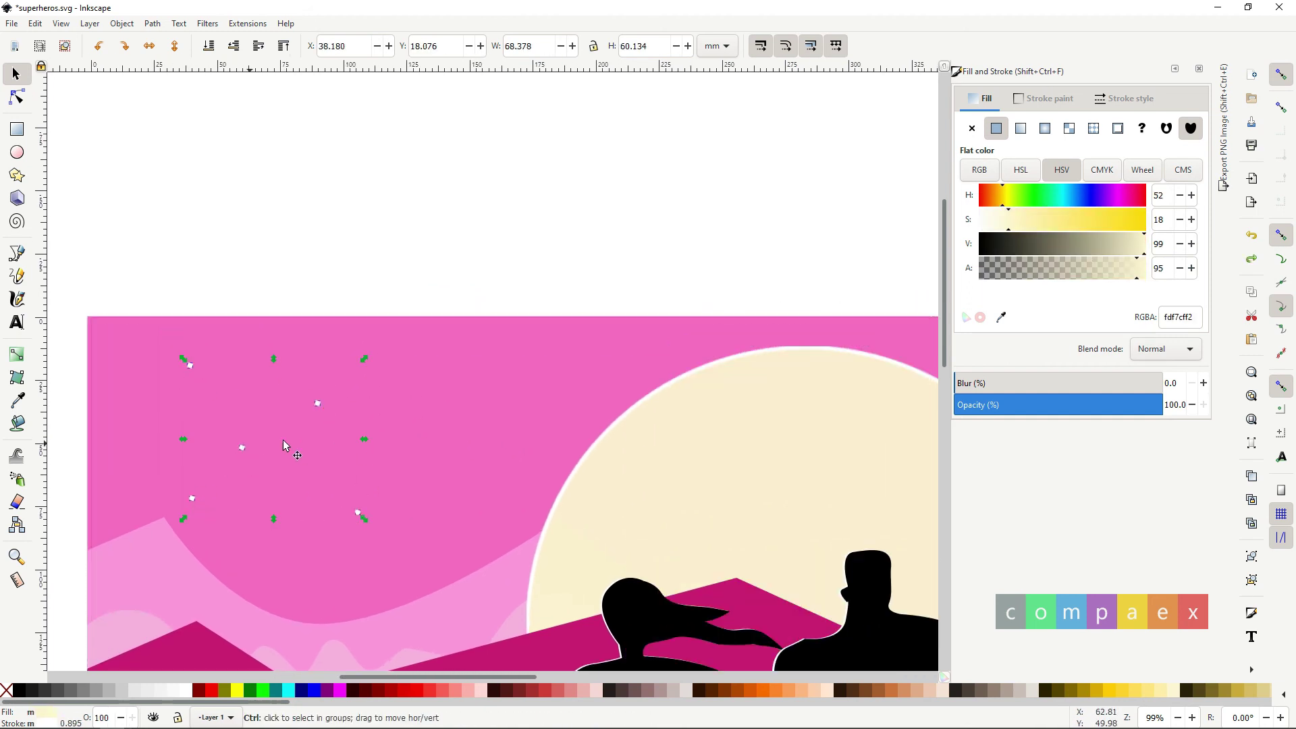
{"action": "left_click_drag", "start_coordinate": [282, 439], "coordinate": [418, 420]}
{"action": "key", "text": "ctrl+z"}
{"action": "left_click", "coordinate": [317, 403]}
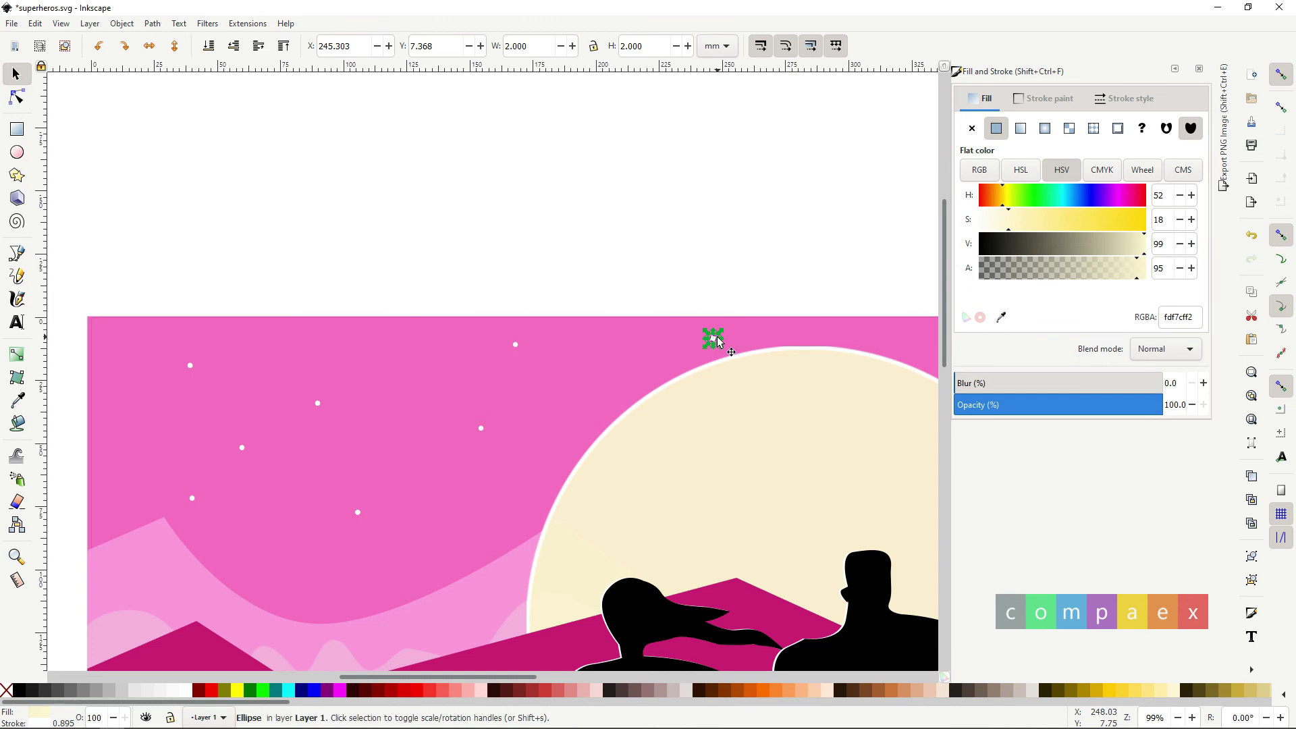
{"action": "scroll", "coordinate": [717, 343], "scroll_direction": "down", "scroll_amount": 2}
{"action": "scroll", "coordinate": [435, 359], "scroll_direction": "up", "scroll_amount": 2}
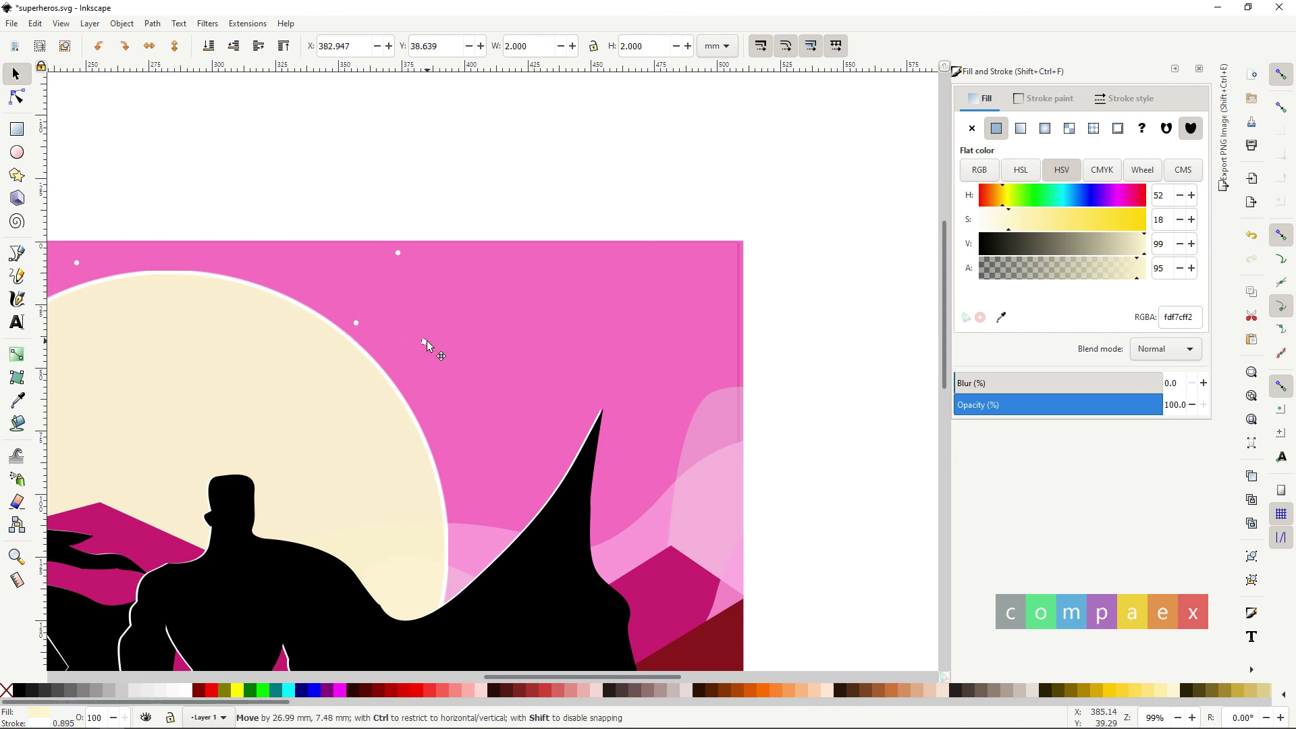
{"action": "key", "text": "ctrl+z"}
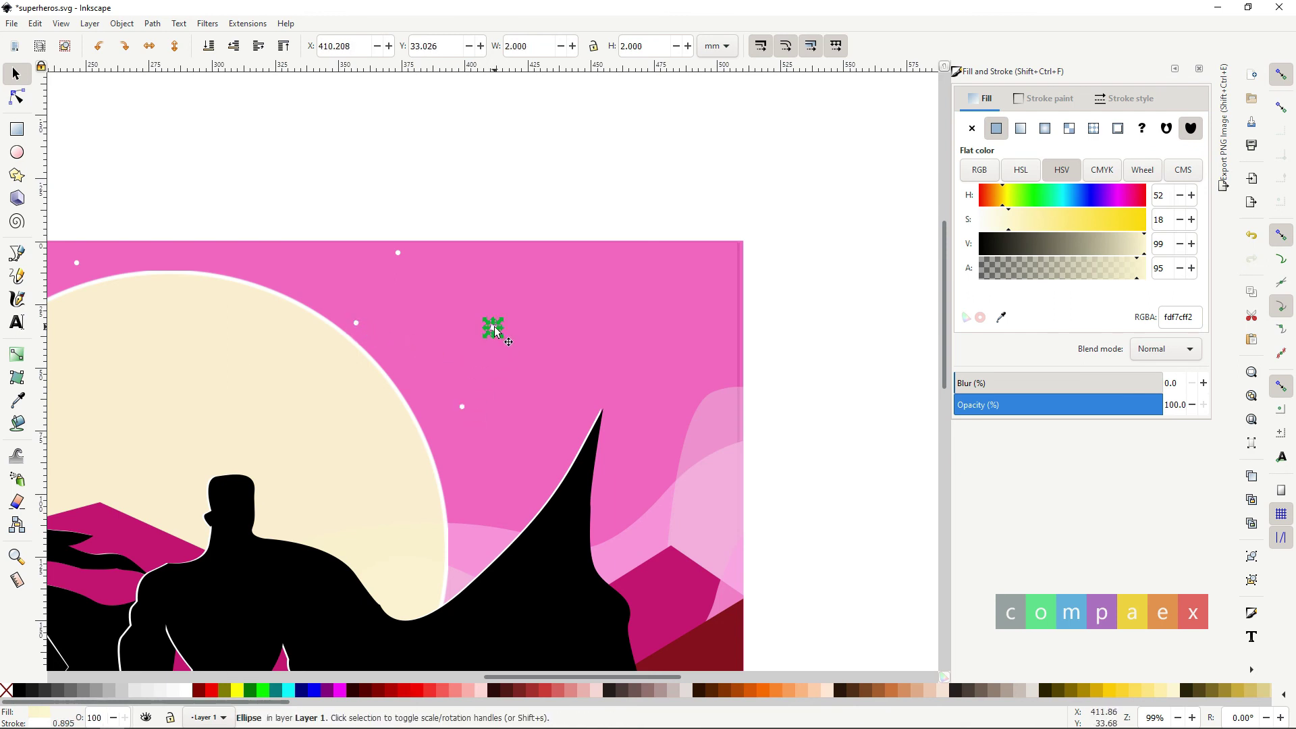
Move star dots into the sky right of the moon and further left.
{"action": "left_click", "coordinate": [562, 314]}
{"action": "left_click_drag", "start_coordinate": [495, 326], "coordinate": [524, 318]}
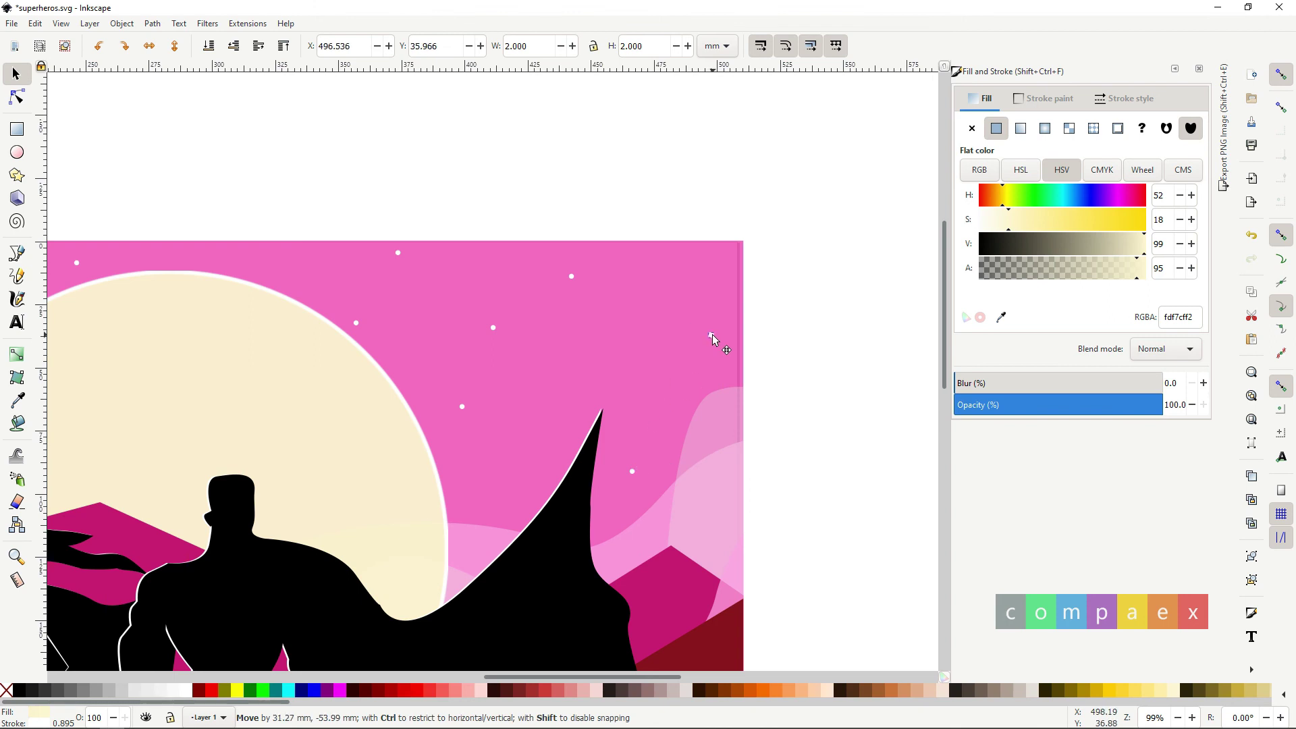
{"action": "scroll", "coordinate": [648, 391], "scroll_direction": "down", "scroll_amount": 3}
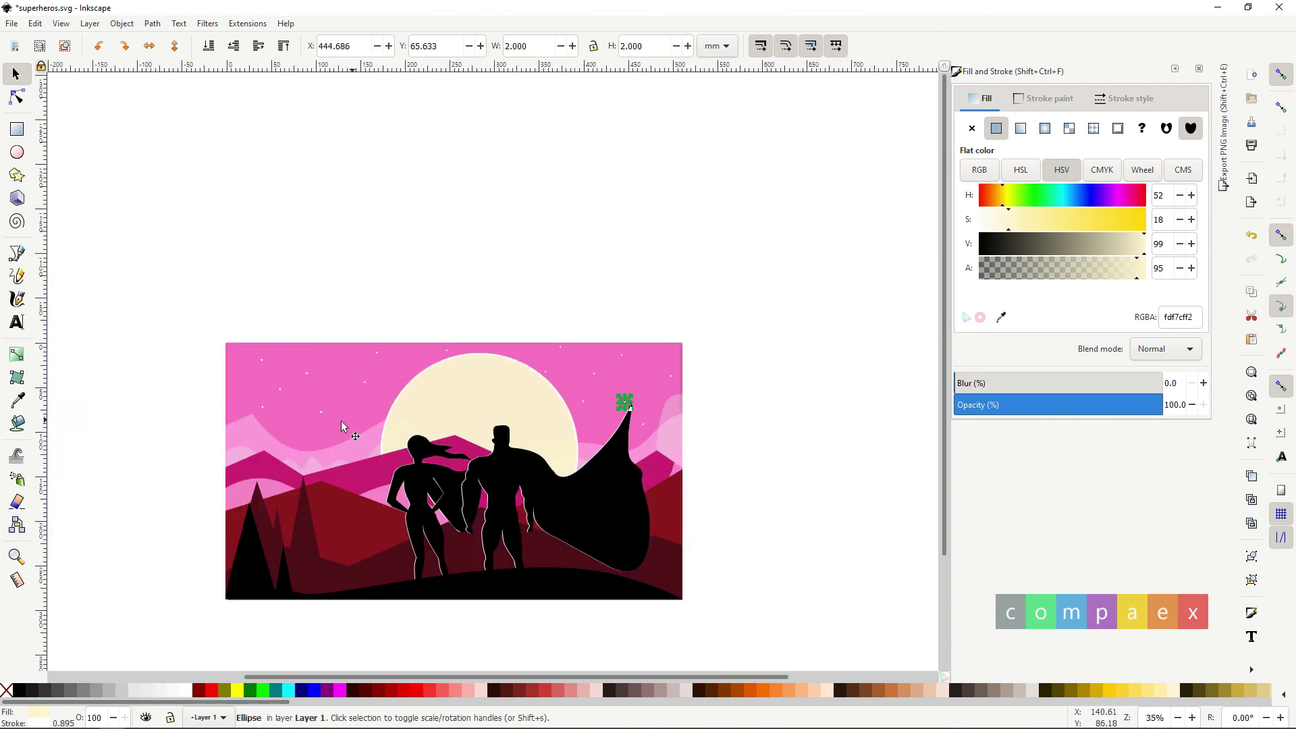
{"action": "scroll", "coordinate": [249, 415], "scroll_direction": "up", "scroll_amount": 4}
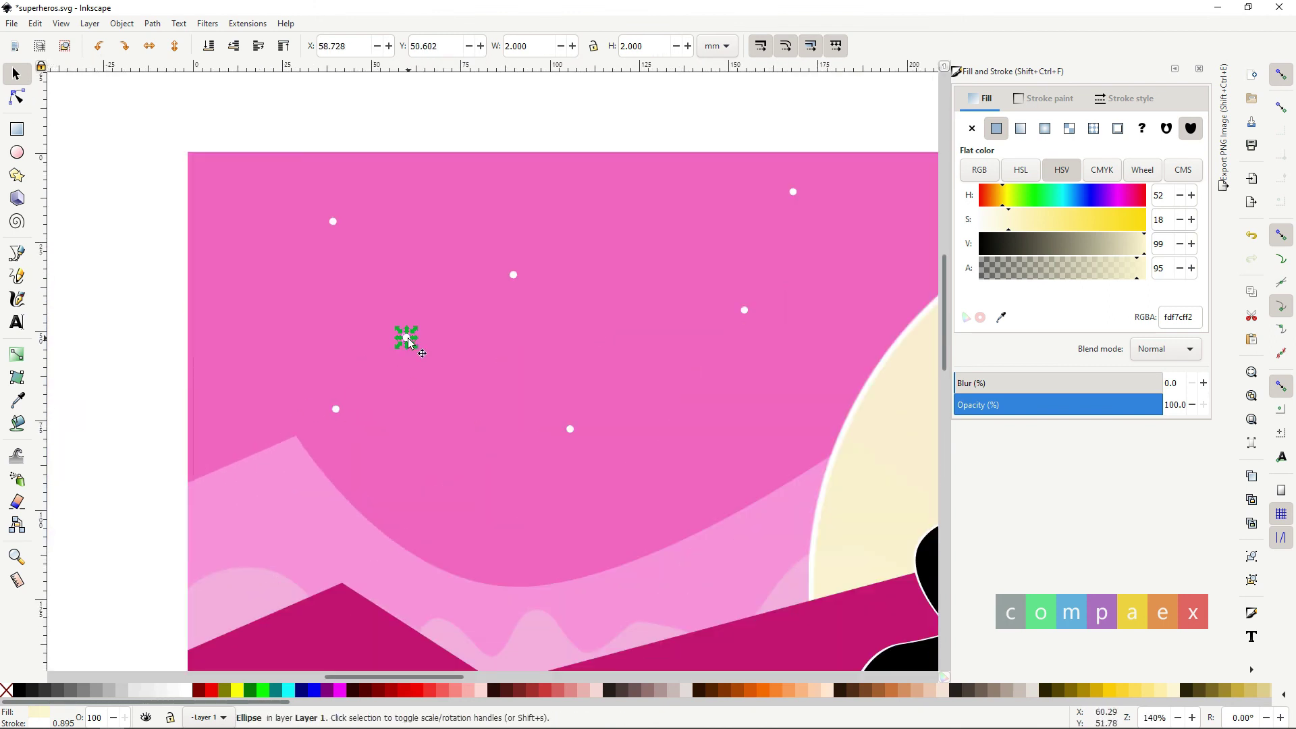
{"action": "left_click_drag", "start_coordinate": [408, 340], "coordinate": [328, 331]}
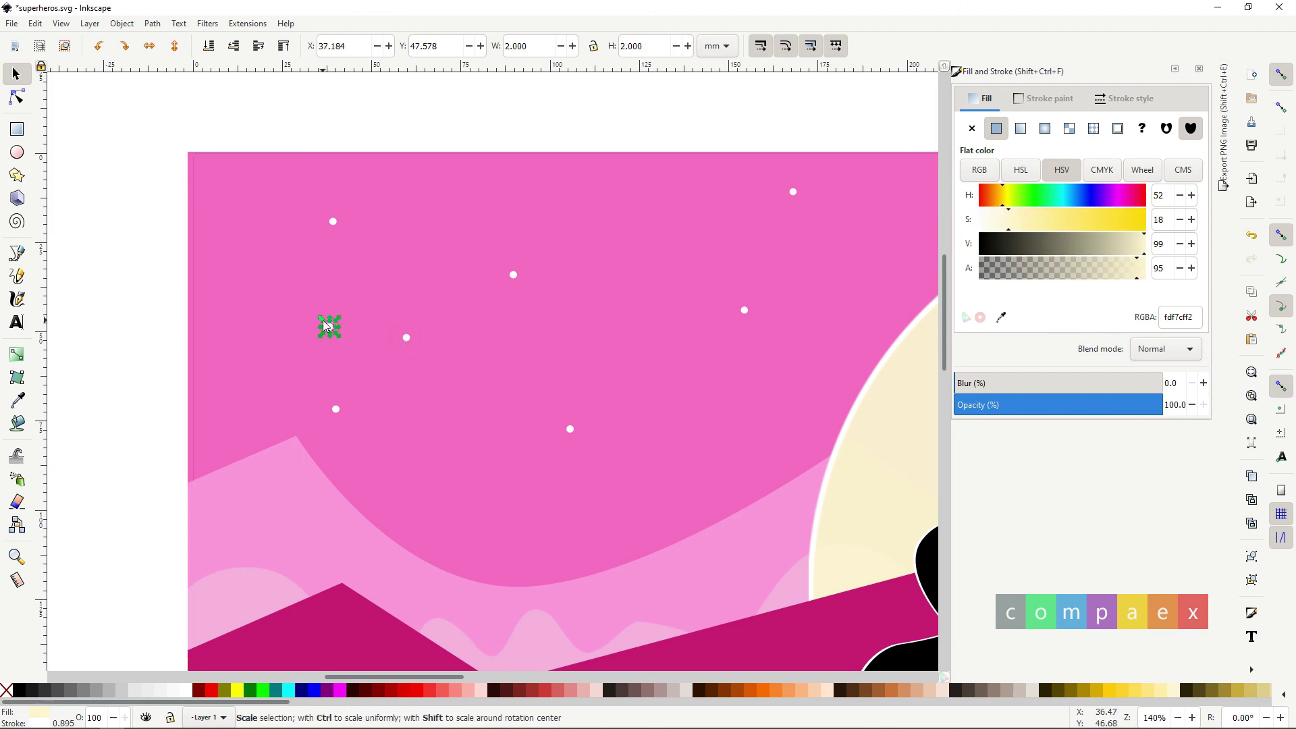
Stretch one star dot into a long, very thin streak.
{"action": "left_click_drag", "start_coordinate": [263, 325], "coordinate": [286, 322]}
{"action": "scroll", "coordinate": [289, 353], "scroll_direction": "up", "scroll_amount": 4}
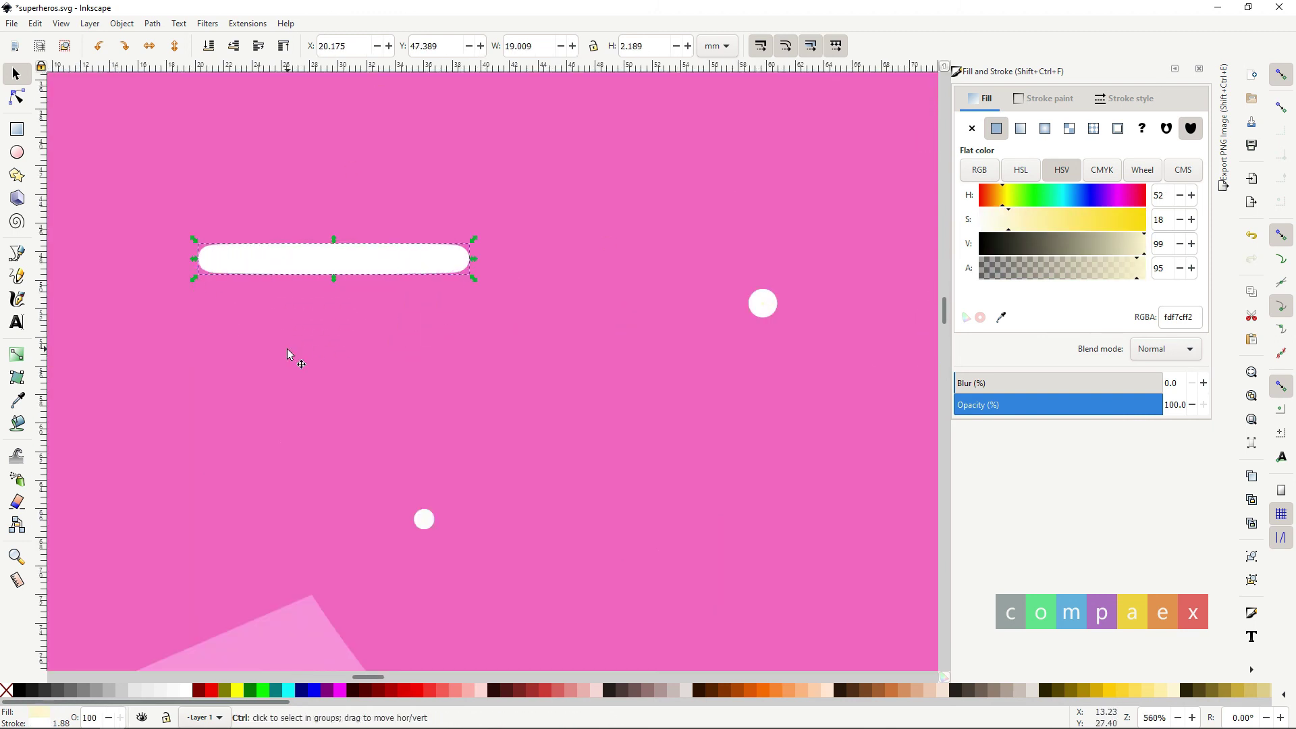
{"action": "left_click_drag", "start_coordinate": [363, 241], "coordinate": [363, 253]}
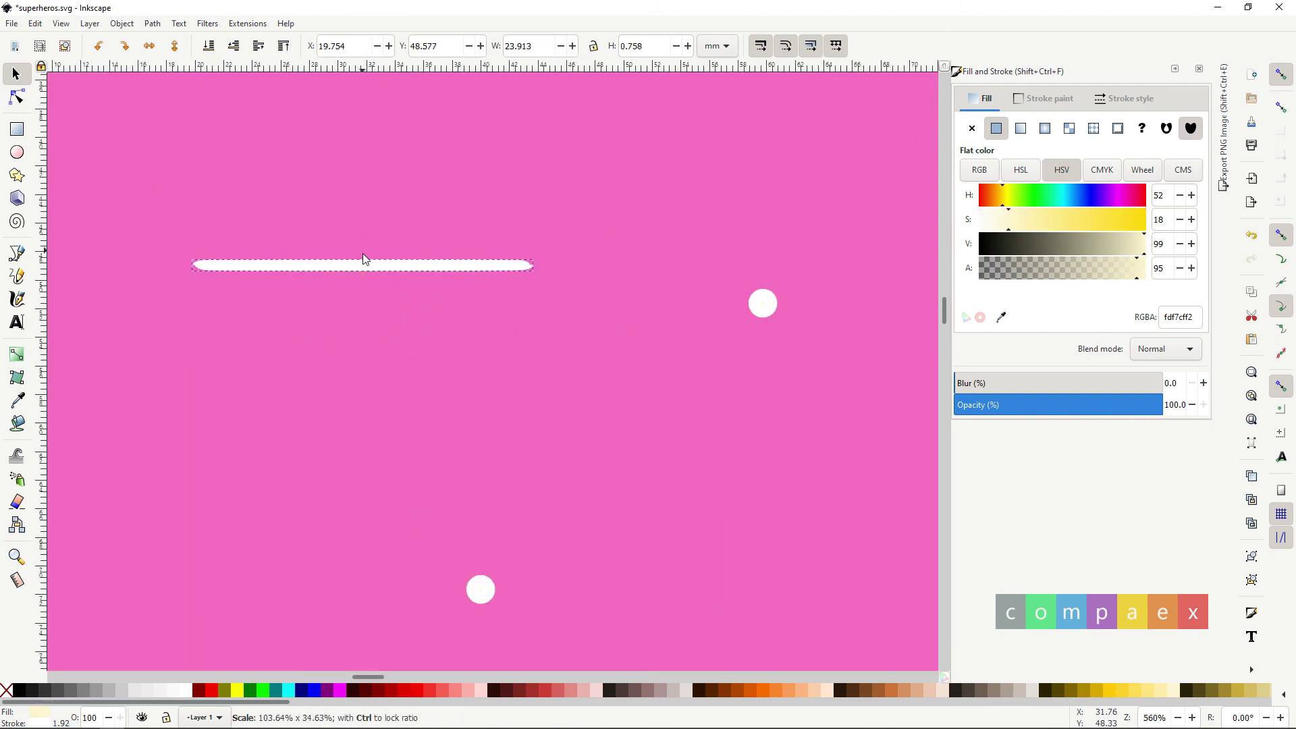
{"action": "scroll", "coordinate": [355, 311], "scroll_direction": "down", "scroll_amount": 4}
{"action": "scroll", "coordinate": [355, 311], "scroll_direction": "up", "scroll_amount": 4}
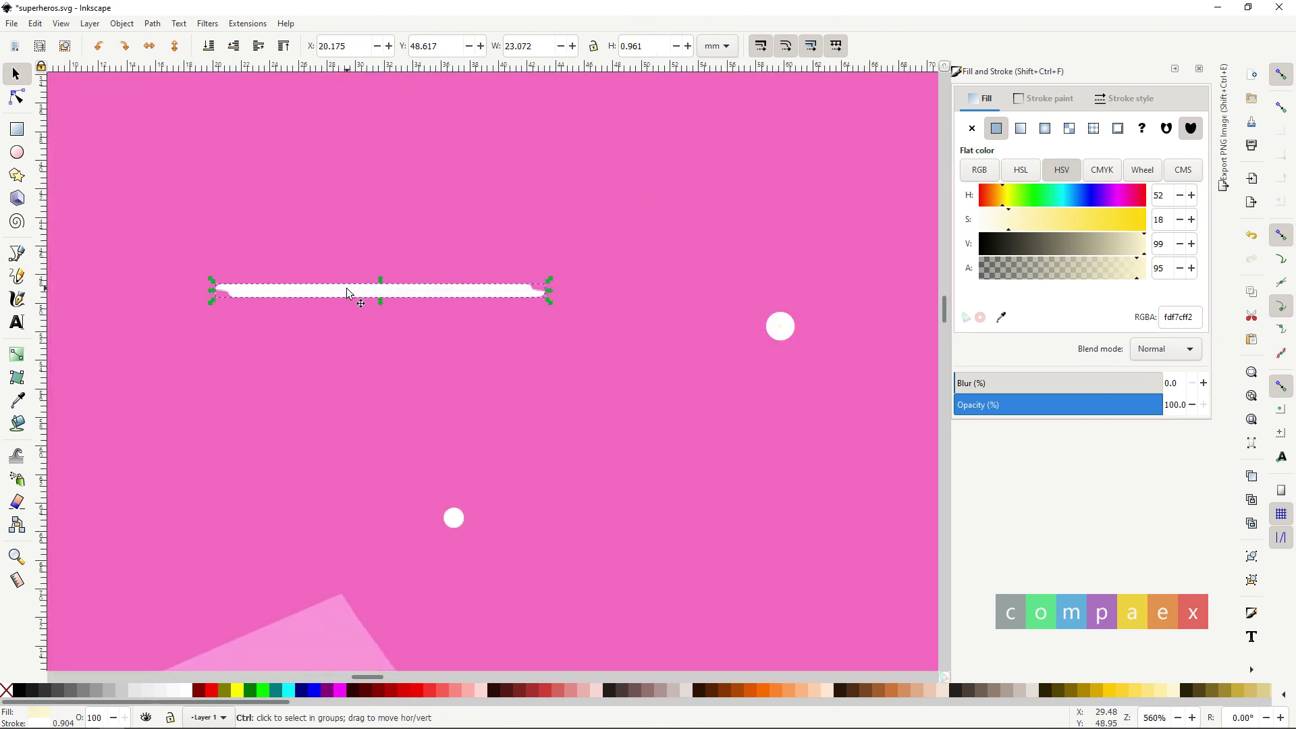
Tilt the streak diagonally and lengthen it into a shooting star.
{"action": "left_click", "coordinate": [346, 288]}
{"action": "left_click_drag", "start_coordinate": [216, 278], "coordinate": [290, 227]}
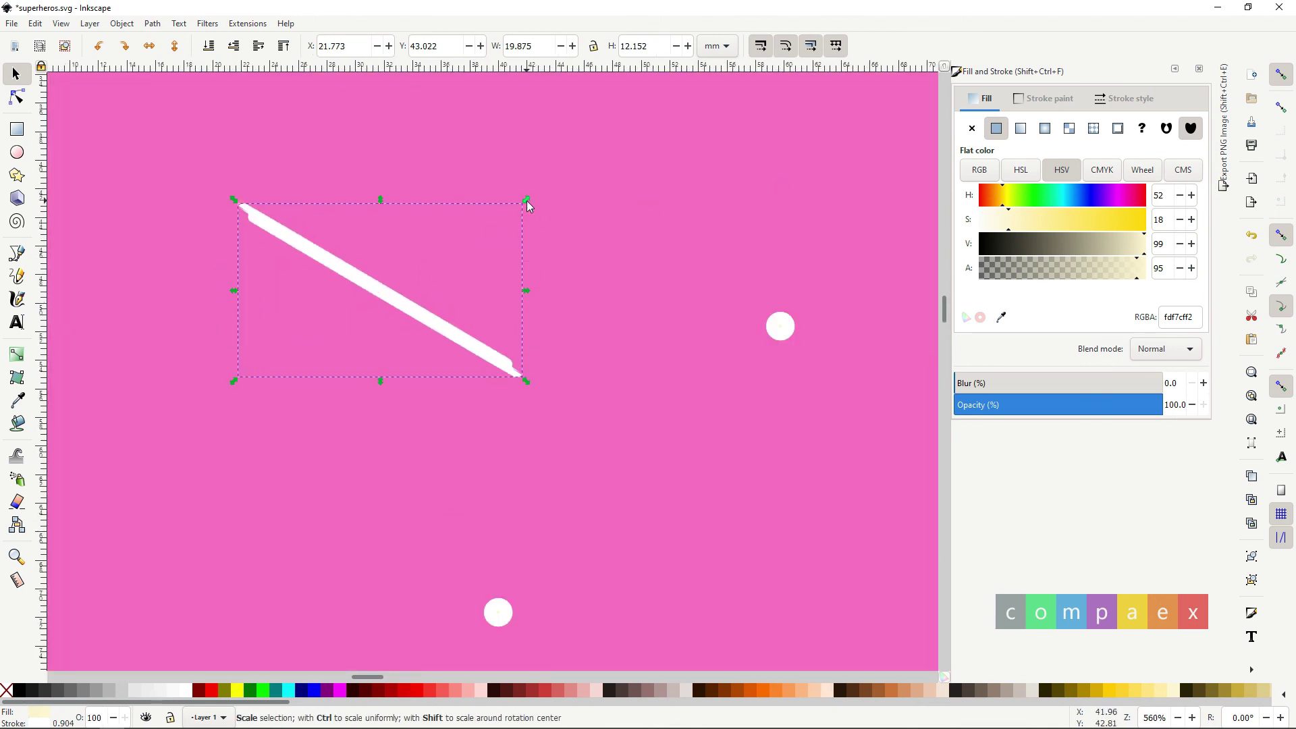
{"action": "left_click_drag", "start_coordinate": [526, 200], "coordinate": [577, 151]}
{"action": "scroll", "coordinate": [609, 324], "scroll_direction": "down", "scroll_amount": 4}
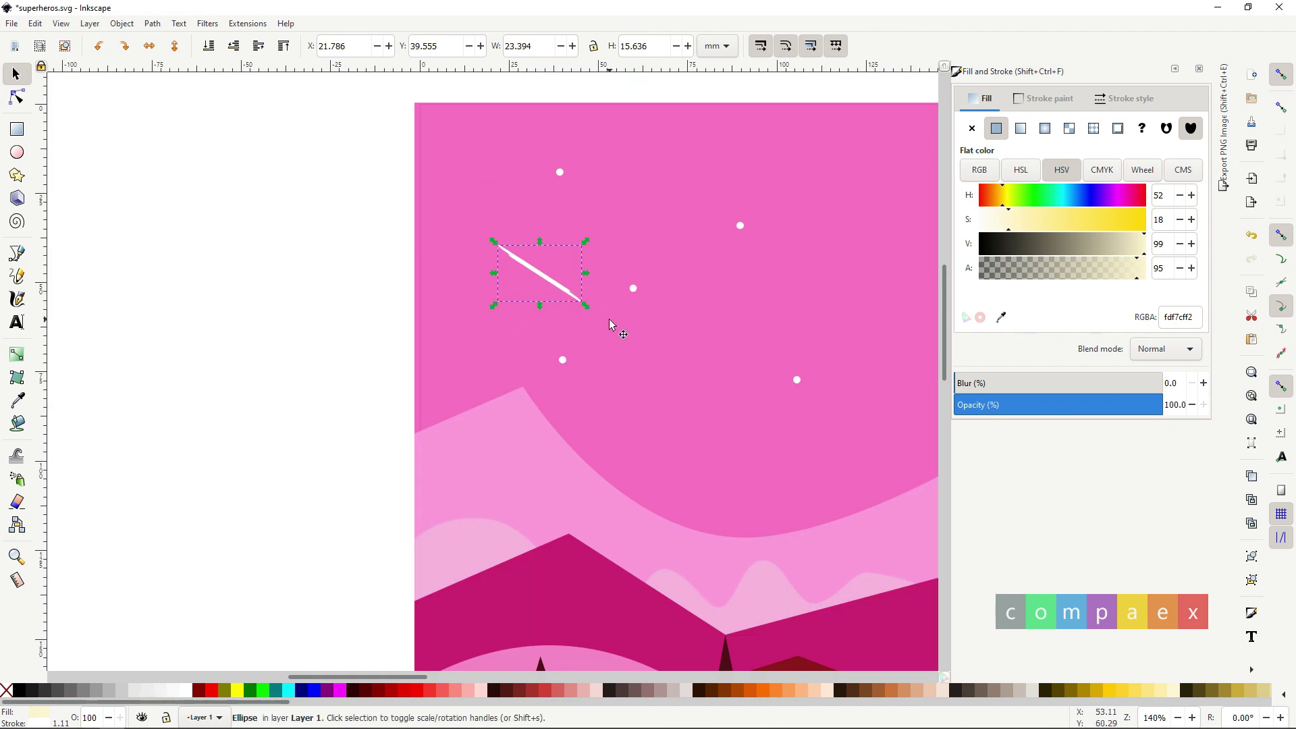
{"action": "left_click", "coordinate": [610, 325]}
{"action": "scroll", "coordinate": [626, 339], "scroll_direction": "down", "scroll_amount": 2}
{"action": "scroll", "coordinate": [540, 337], "scroll_direction": "right", "scroll_amount": 5}
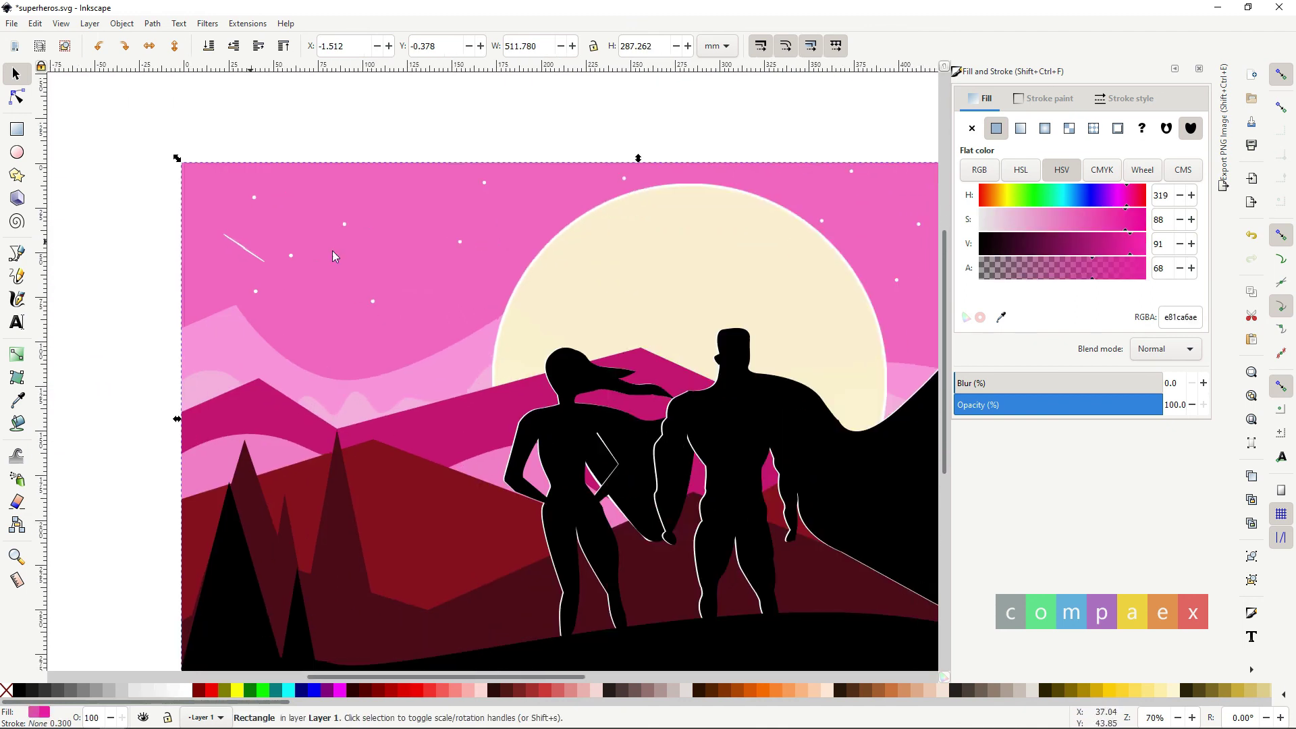
{"action": "scroll", "coordinate": [472, 311], "scroll_direction": "down", "scroll_amount": 1}
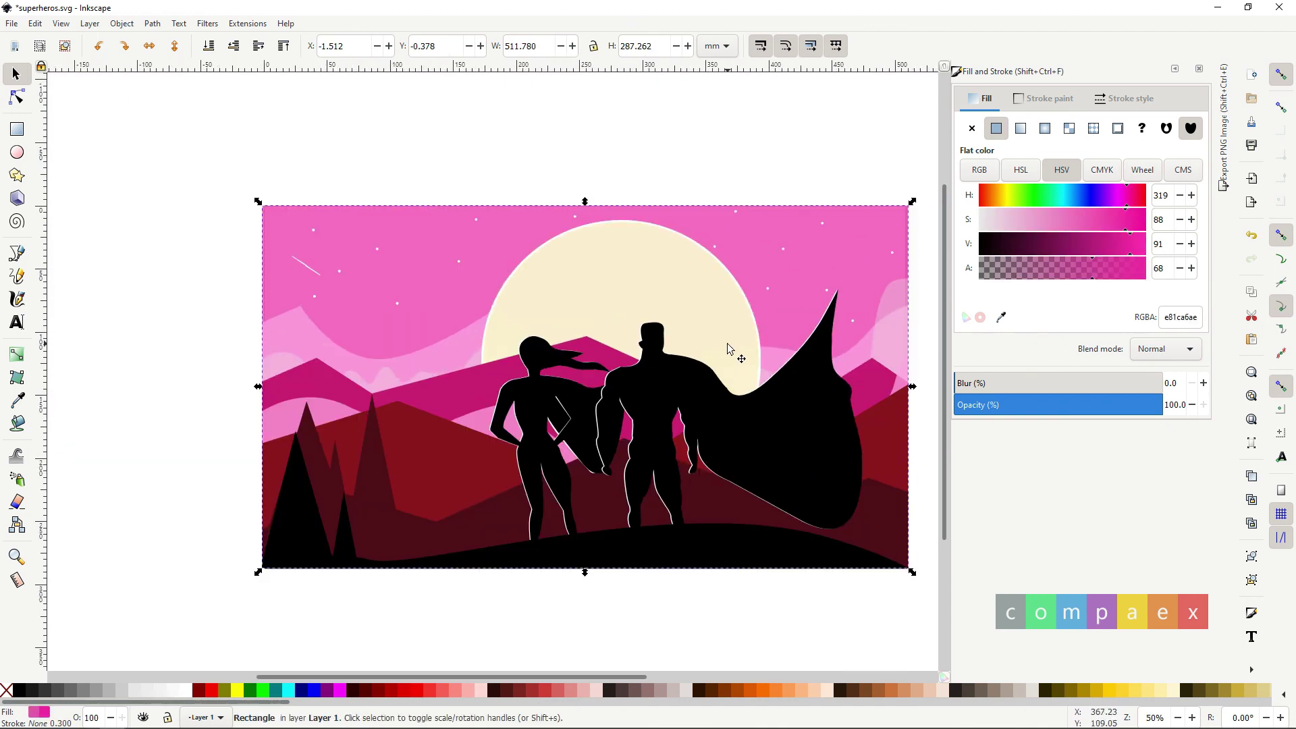
Move the tree triangle to the left edge and fill it with the mountain's red.
{"action": "left_click", "coordinate": [322, 442]}
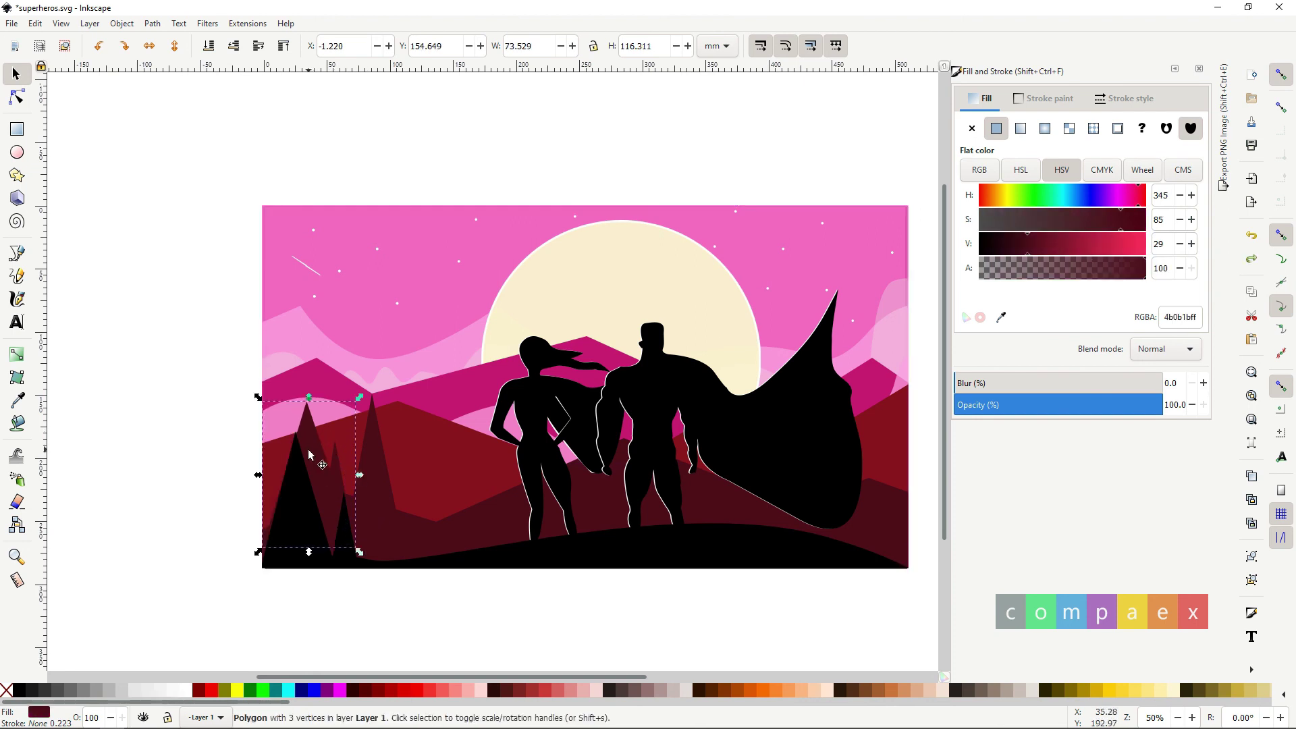
{"action": "left_click_drag", "start_coordinate": [308, 448], "coordinate": [266, 383]}
{"action": "left_click", "coordinate": [17, 399]}
{"action": "left_click", "coordinate": [341, 389]}
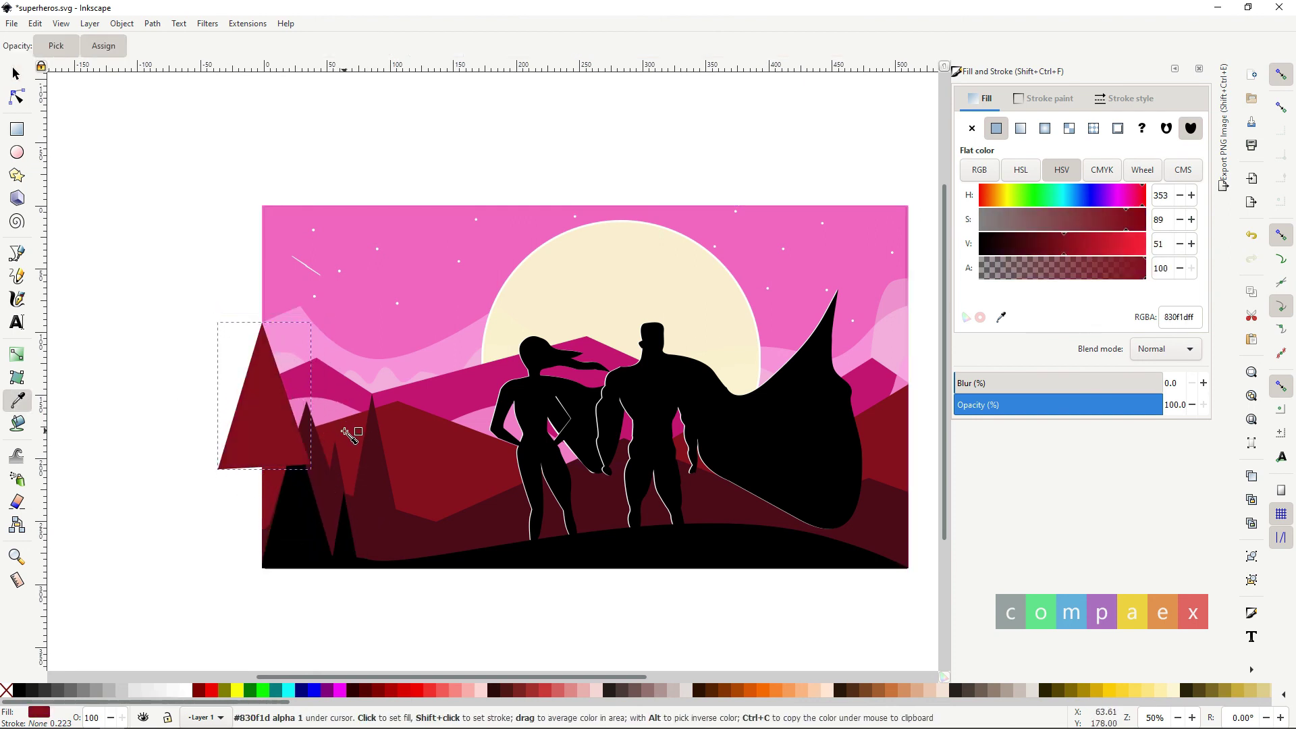
Trim the red triangle to the picture's left edge with a background-copy intersection.
{"action": "key", "text": "s"}
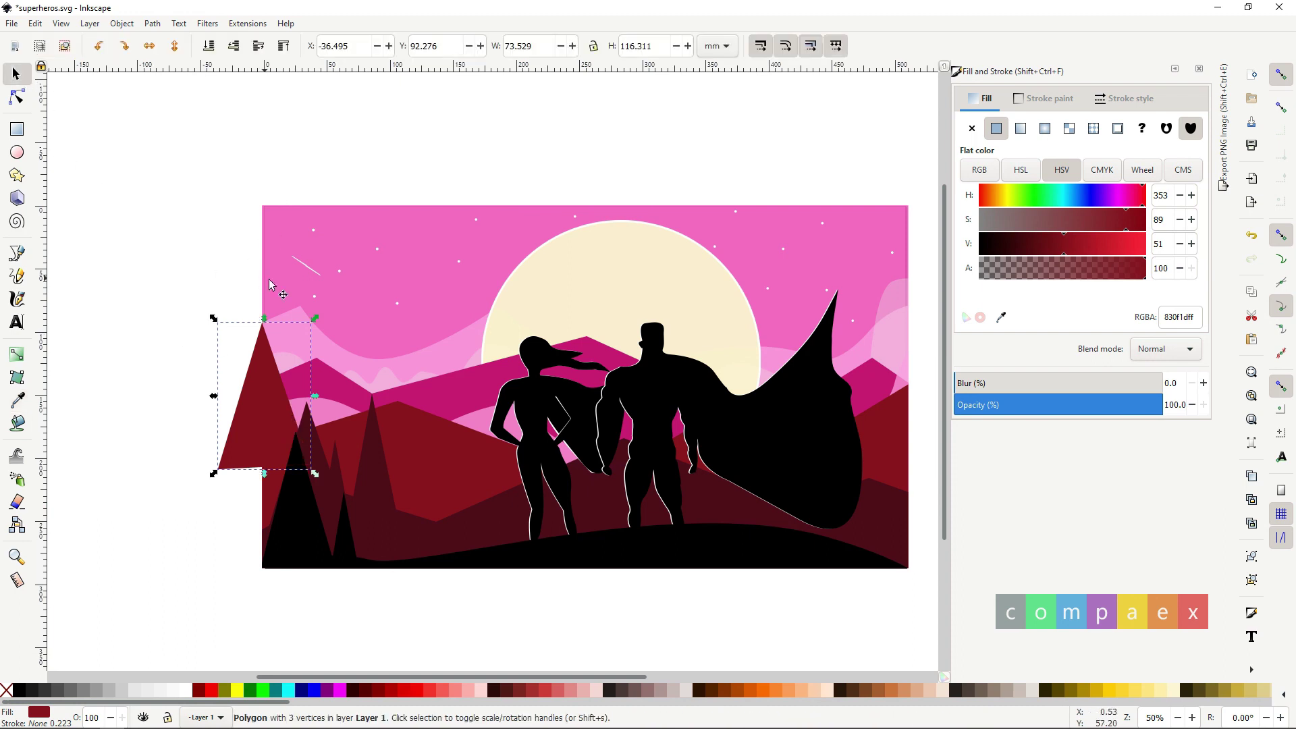
{"action": "left_click", "coordinate": [278, 283]}
{"action": "key", "text": "Home"}
{"action": "left_click", "coordinate": [234, 426], "text": "shift"}
{"action": "key", "text": "ctrl+asterisk"}
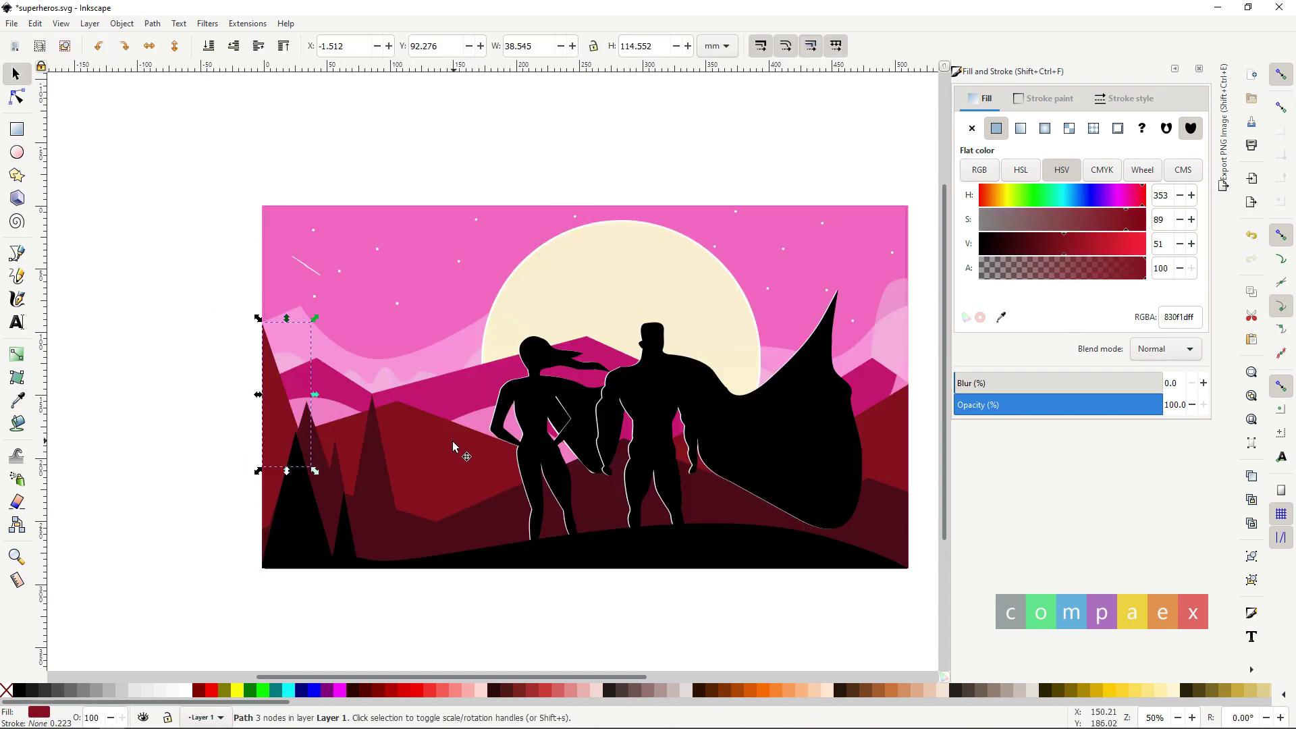
Select the black tree triangle and prepare to draw along the bottom of the scene.
{"action": "scroll", "coordinate": [402, 422], "scroll_direction": "down", "scroll_amount": 2}
{"action": "scroll", "coordinate": [654, 452], "scroll_direction": "up", "scroll_amount": 2}
{"action": "left_click", "coordinate": [63, 473]}
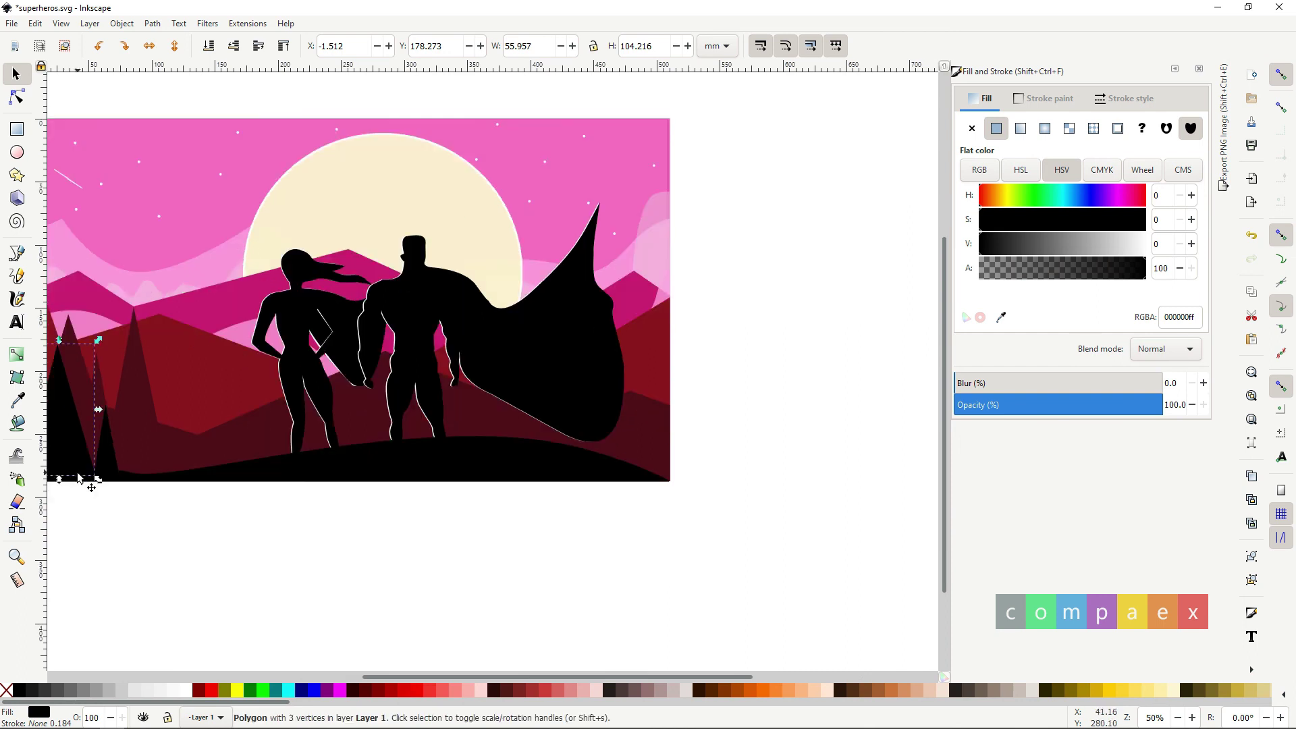
{"action": "scroll", "coordinate": [64, 470], "scroll_direction": "down", "scroll_amount": 1}
{"action": "scroll", "coordinate": [95, 473], "scroll_direction": "down", "scroll_amount": 1}
{"action": "scroll", "coordinate": [125, 459], "scroll_direction": "up", "scroll_amount": 2}
{"action": "scroll", "coordinate": [130, 452], "scroll_direction": "left", "scroll_amount": 5}
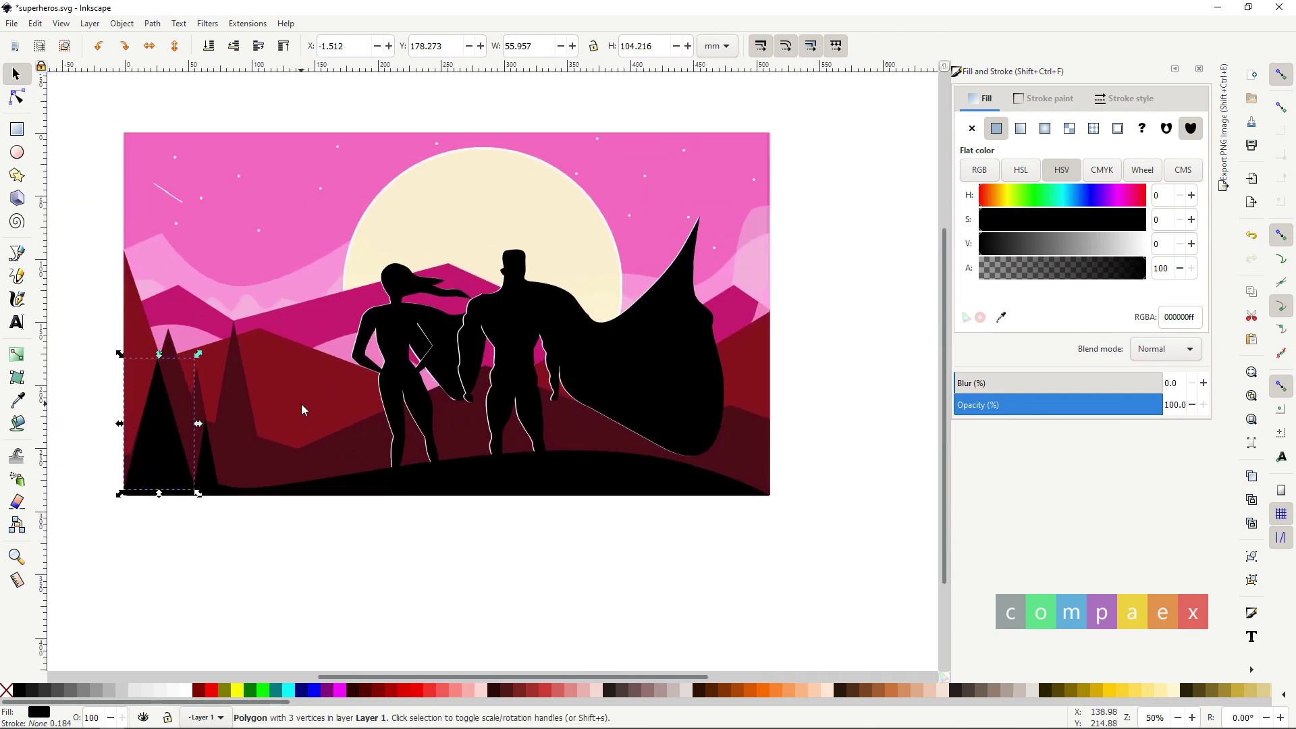
{"action": "left_click", "coordinate": [20, 252]}
Draw a closed hill outline with a wavy top across the lower landscape.
{"action": "left_click", "coordinate": [123, 474]}
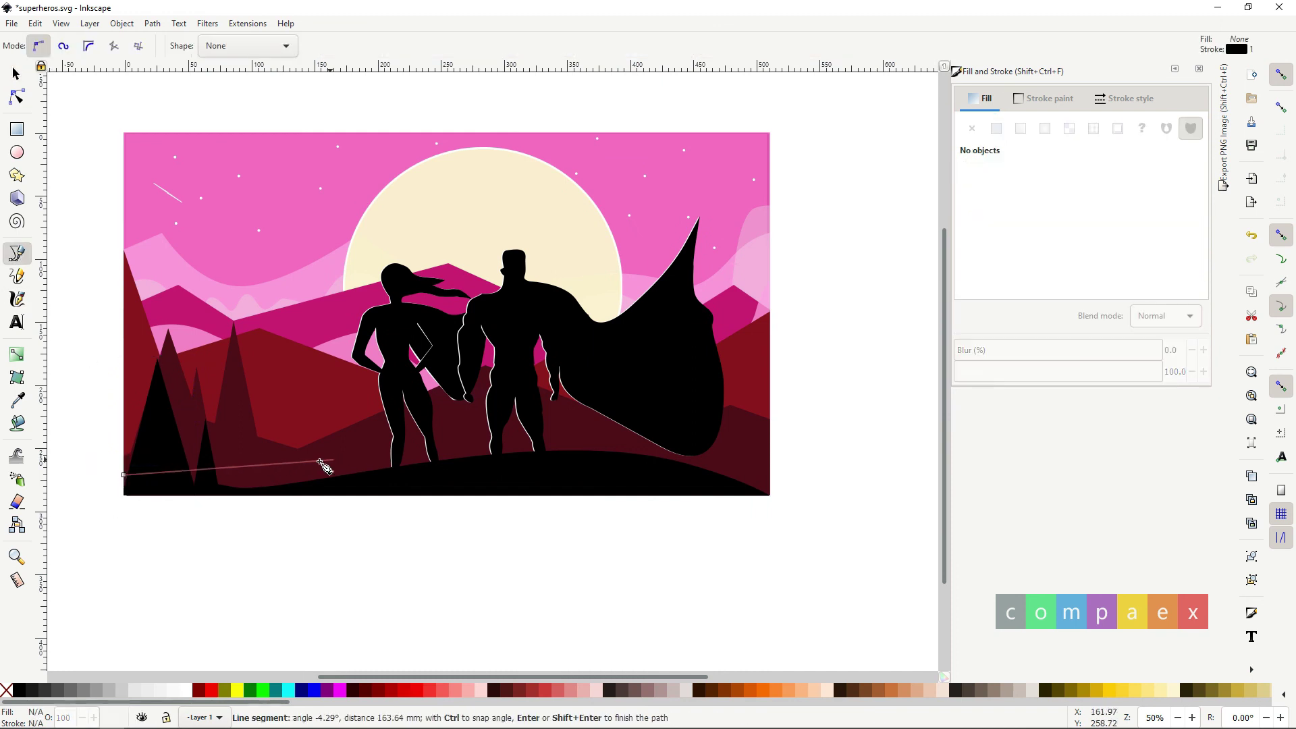
{"action": "left_click", "coordinate": [237, 463]}
{"action": "mouse_move", "coordinate": [283, 463]}
{"action": "left_mouse_down"}
{"action": "mouse_move", "coordinate": [418, 435]}
{"action": "mouse_move", "coordinate": [468, 448]}
{"action": "left_mouse_up"}
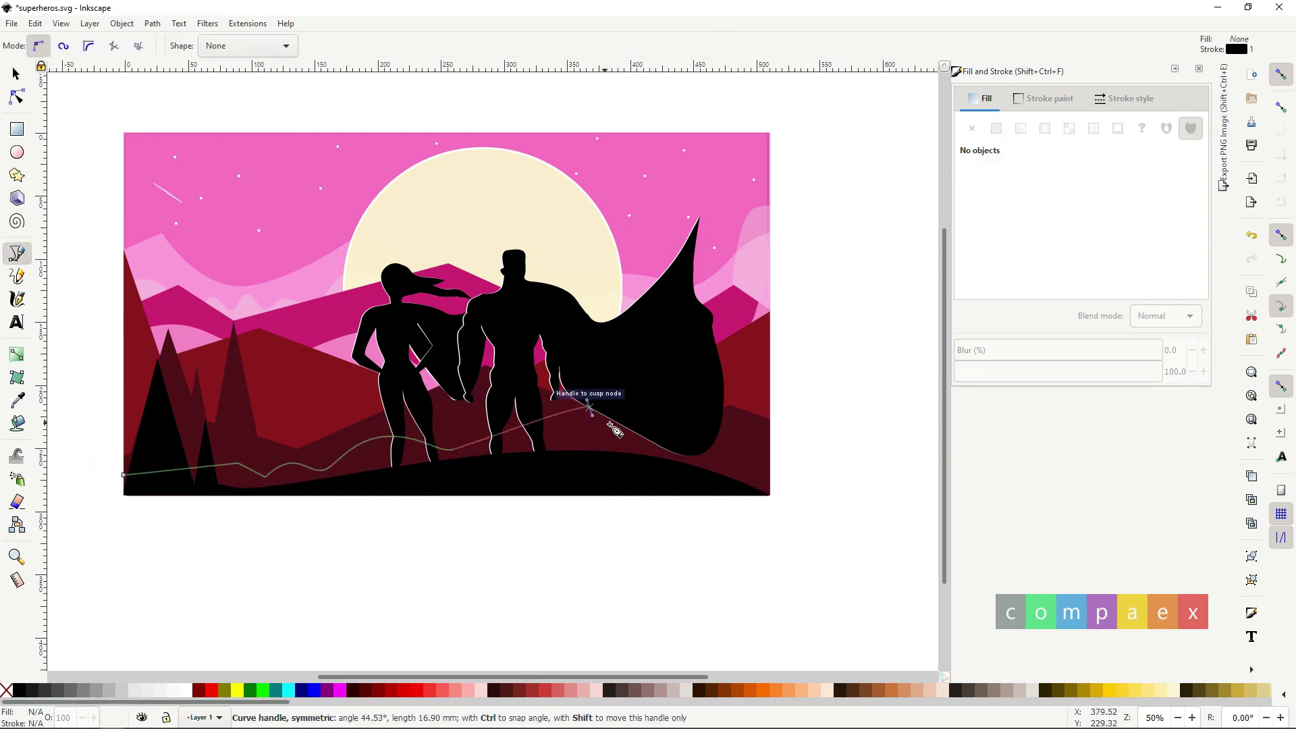
{"action": "mouse_move", "coordinate": [746, 447]}
{"action": "left_mouse_down"}
{"action": "mouse_move", "coordinate": [756, 461]}
{"action": "mouse_move", "coordinate": [749, 433]}
{"action": "left_mouse_up"}
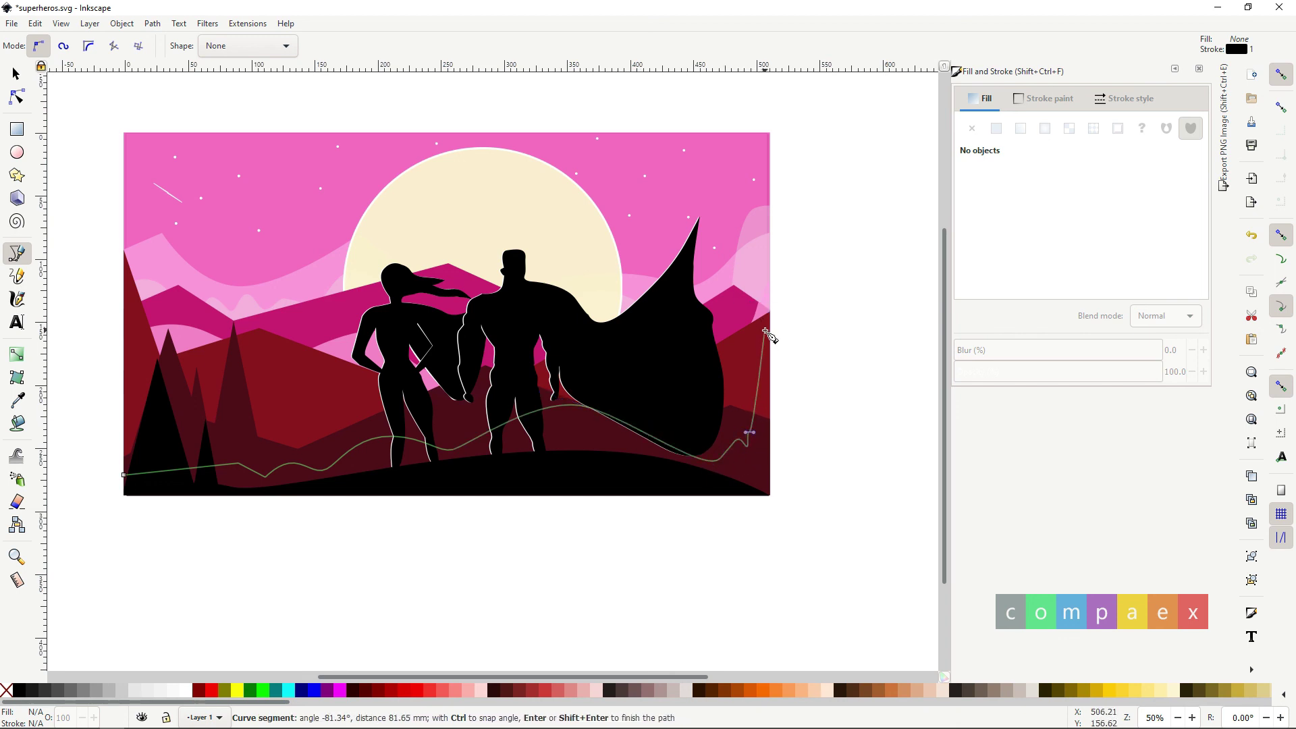
{"action": "left_click", "coordinate": [766, 332]}
{"action": "left_click", "coordinate": [795, 472]}
{"action": "left_click", "coordinate": [796, 519]}
{"action": "left_click", "coordinate": [607, 562]}
{"action": "left_click", "coordinate": [101, 533]}
{"action": "left_click", "coordinate": [102, 483]}
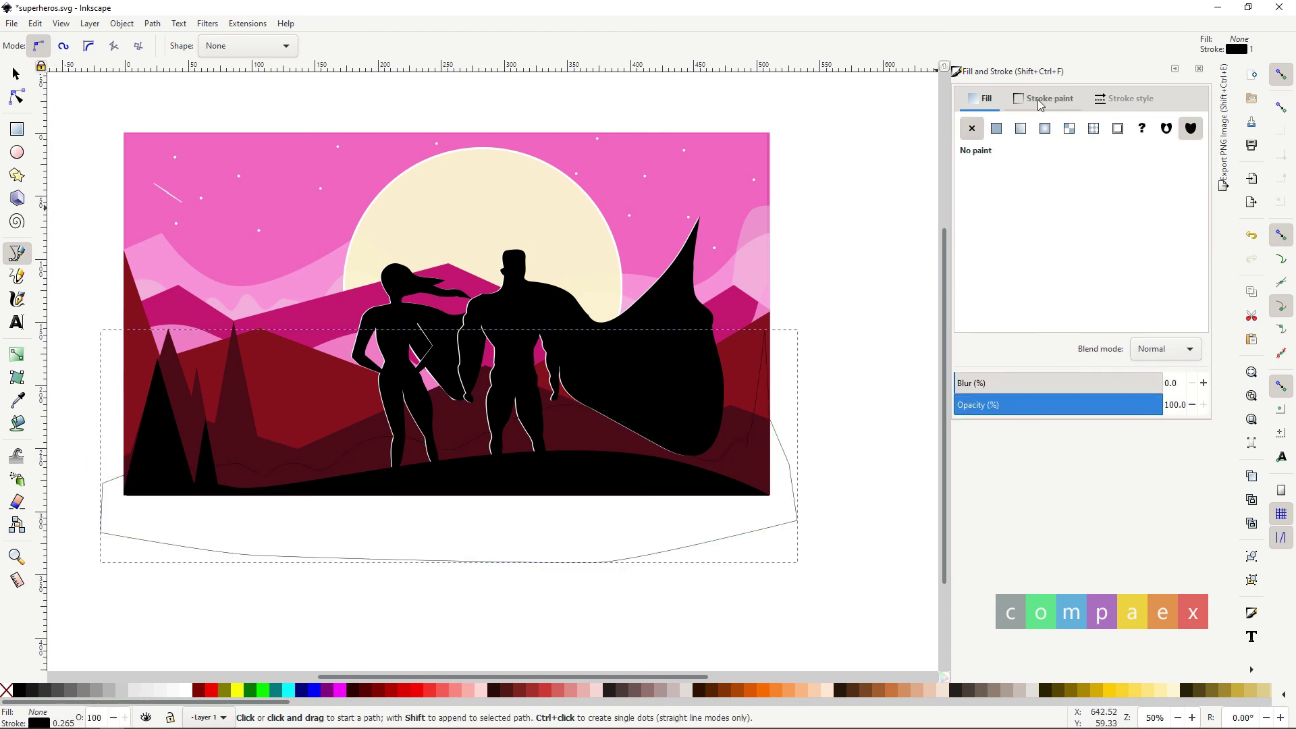
Give the hill a flat semi-transparent fill and select it with the background rectangle.
{"action": "left_click", "coordinate": [996, 129]}
{"action": "left_click_drag", "start_coordinate": [1055, 268], "coordinate": [1082, 268]}
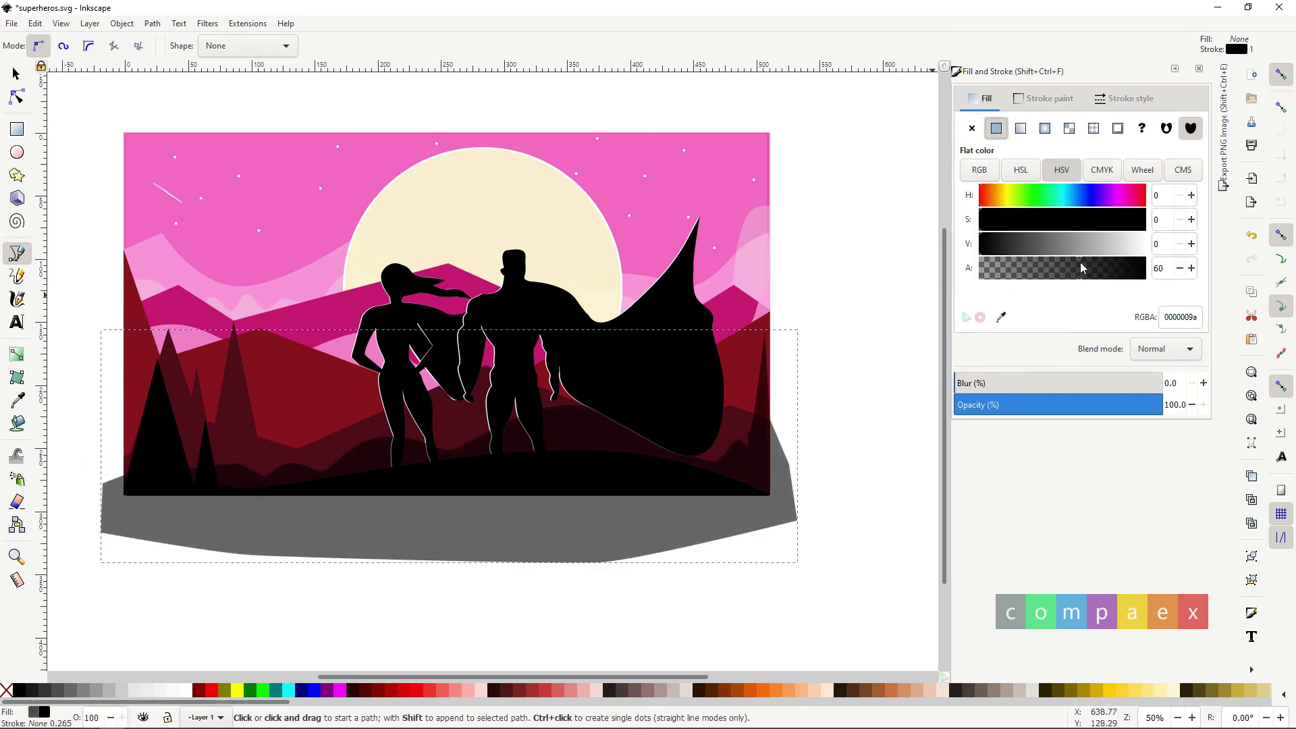
{"action": "key", "text": "s"}
{"action": "left_click", "coordinate": [111, 152]}
{"action": "left_click", "coordinate": [266, 520], "text": "shift"}
Intersect the hill with the background, flip it vertically, lower it and make it fully opaque.
{"action": "key", "text": "ctrl+asterisk"}
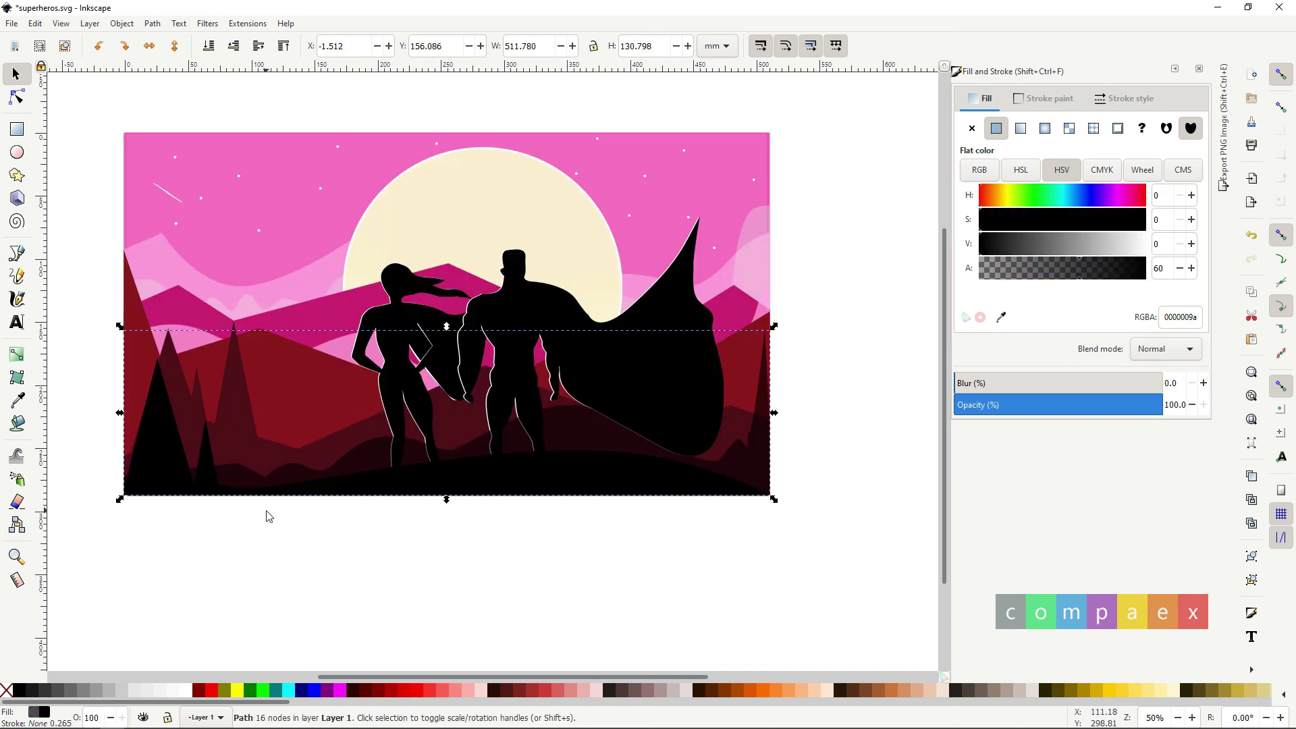
{"action": "left_click", "coordinate": [174, 46]}
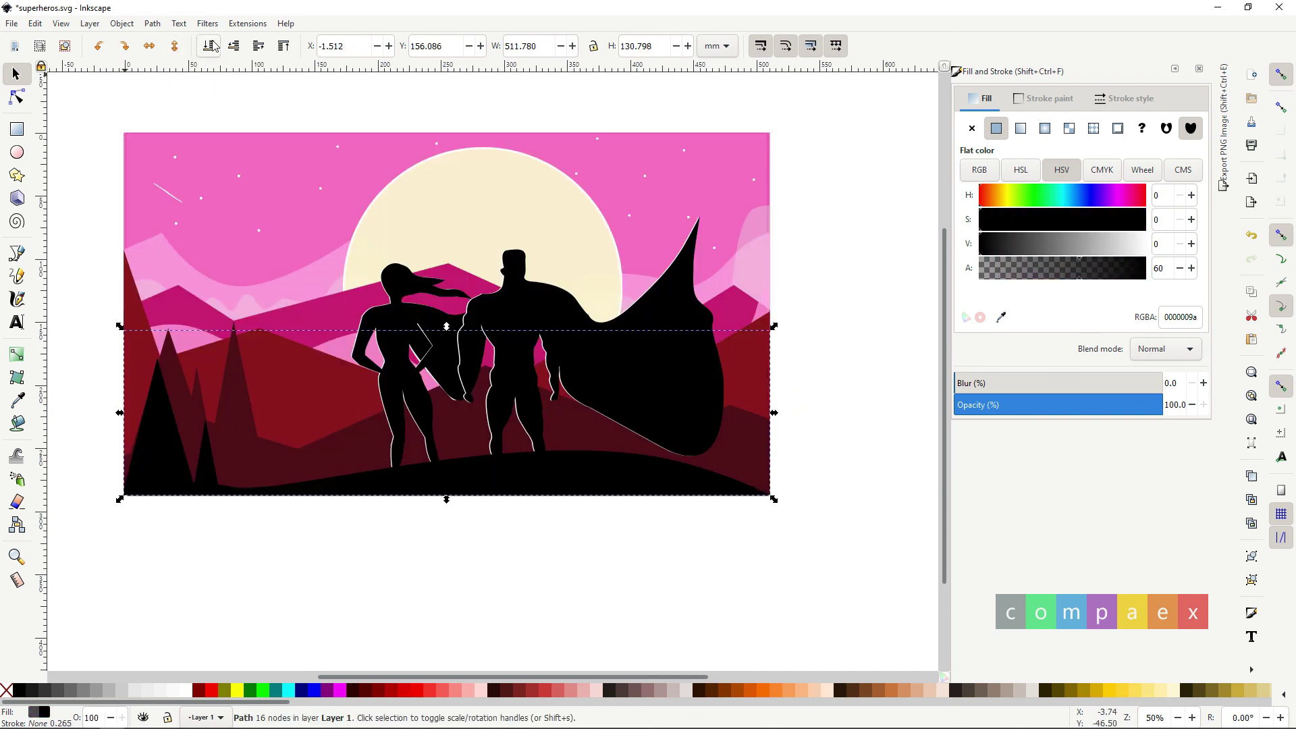
{"action": "left_click", "coordinate": [210, 46]}
{"action": "left_click_drag", "start_coordinate": [1031, 269], "coordinate": [1031, 248]}
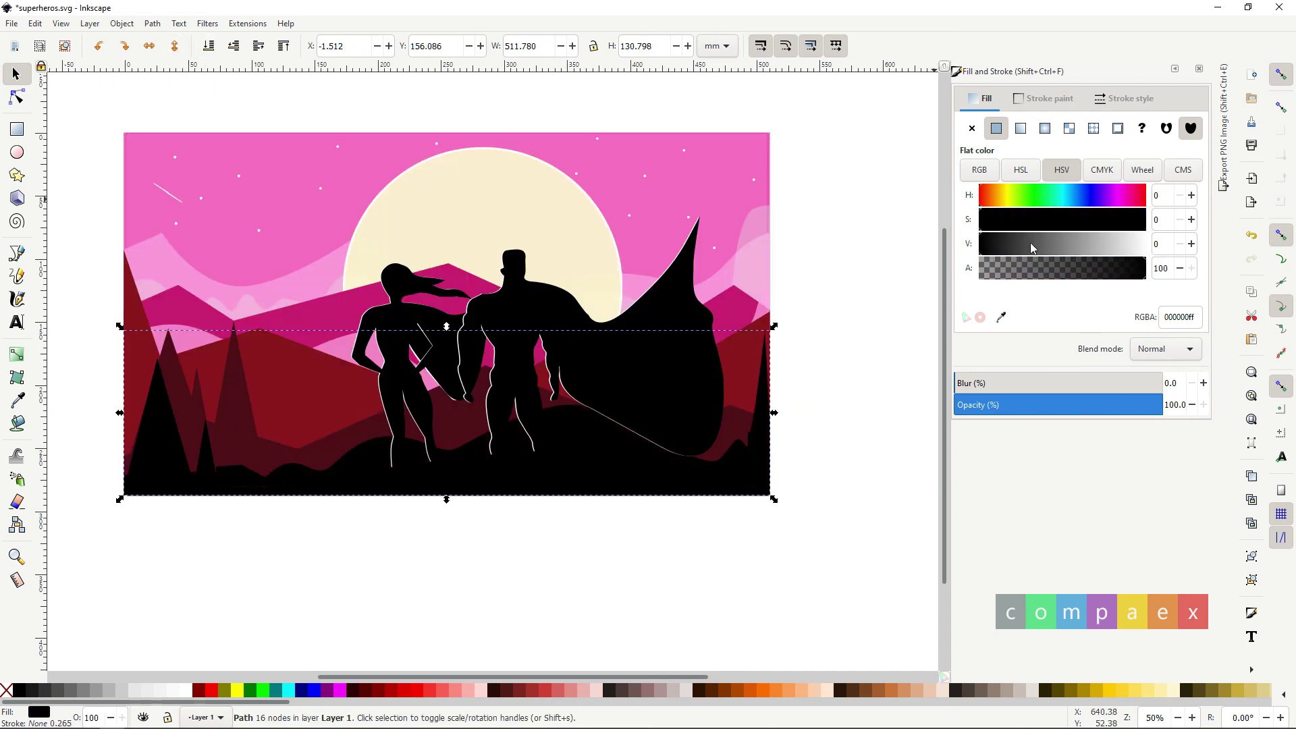
Give the hill a dark maroon picked from the scenery, darkened to near-black maroon.
{"action": "left_click", "coordinate": [17, 400]}
{"action": "left_click", "coordinate": [379, 431]}
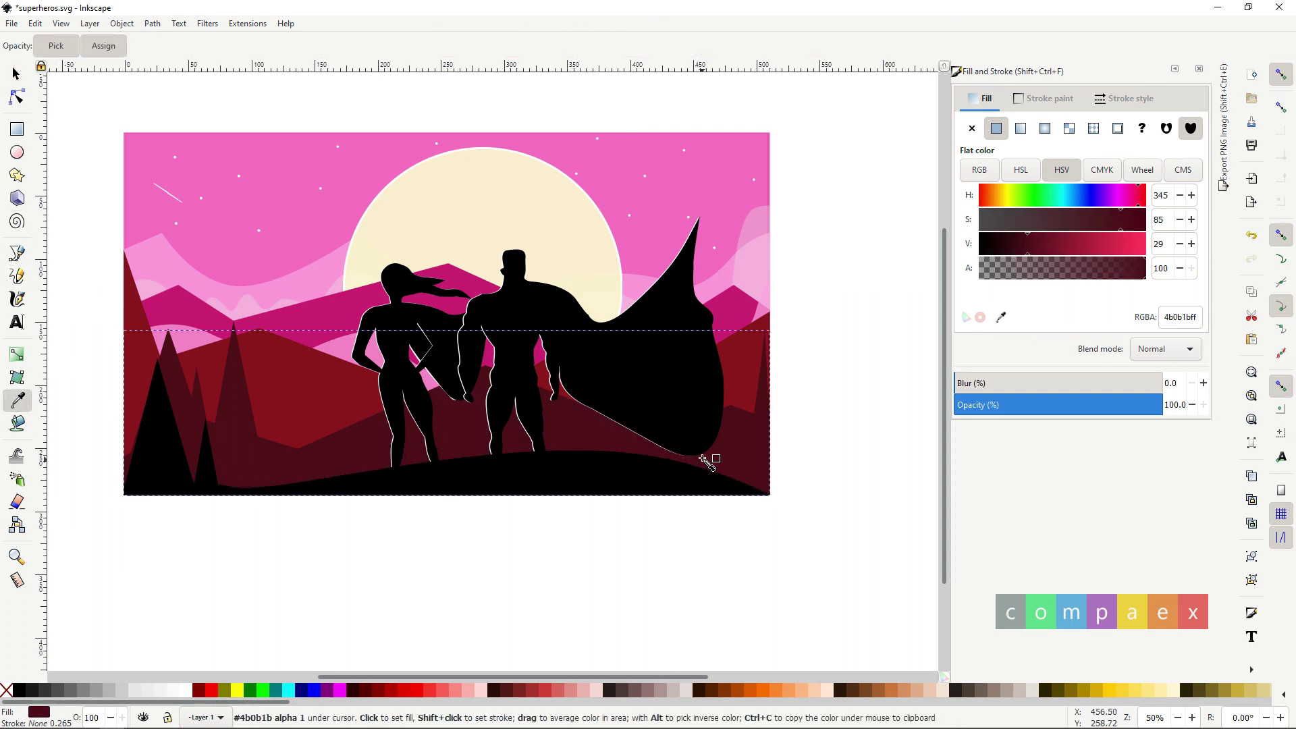
{"action": "left_click", "coordinate": [1043, 244]}
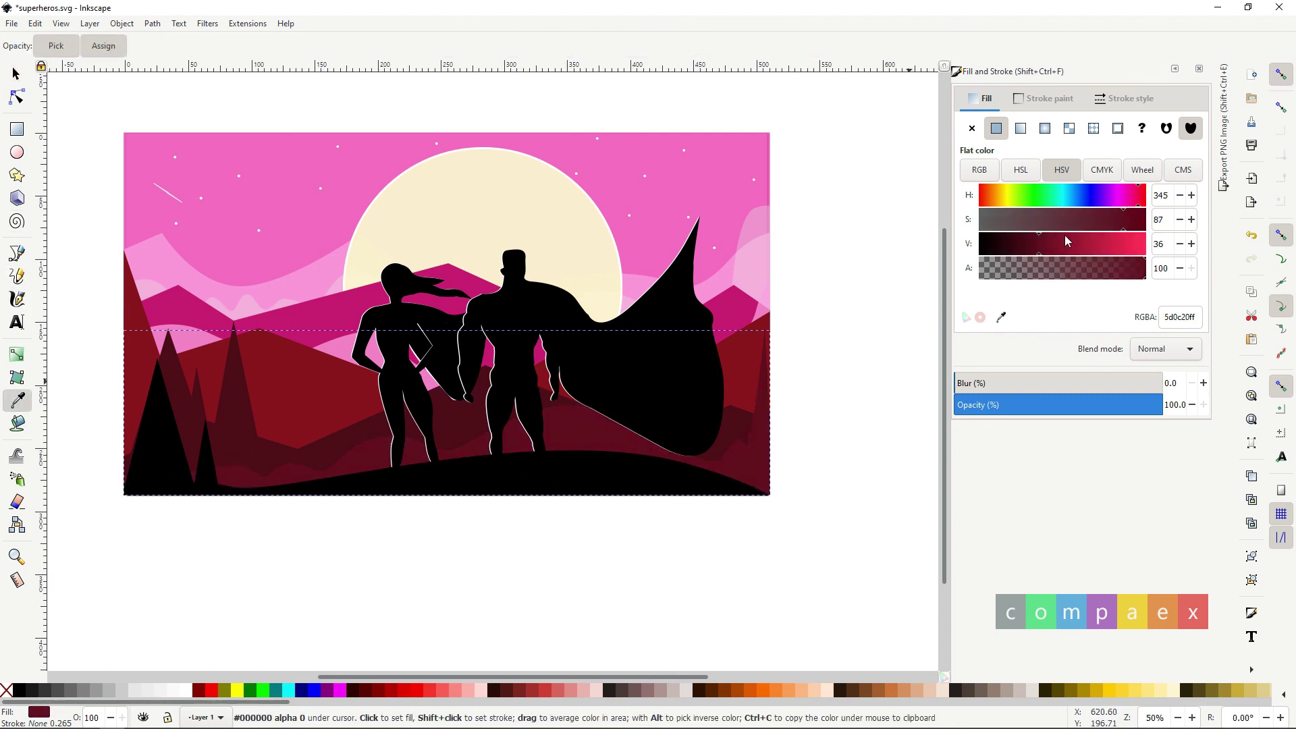
{"action": "left_click_drag", "start_coordinate": [1021, 220], "coordinate": [1142, 220]}
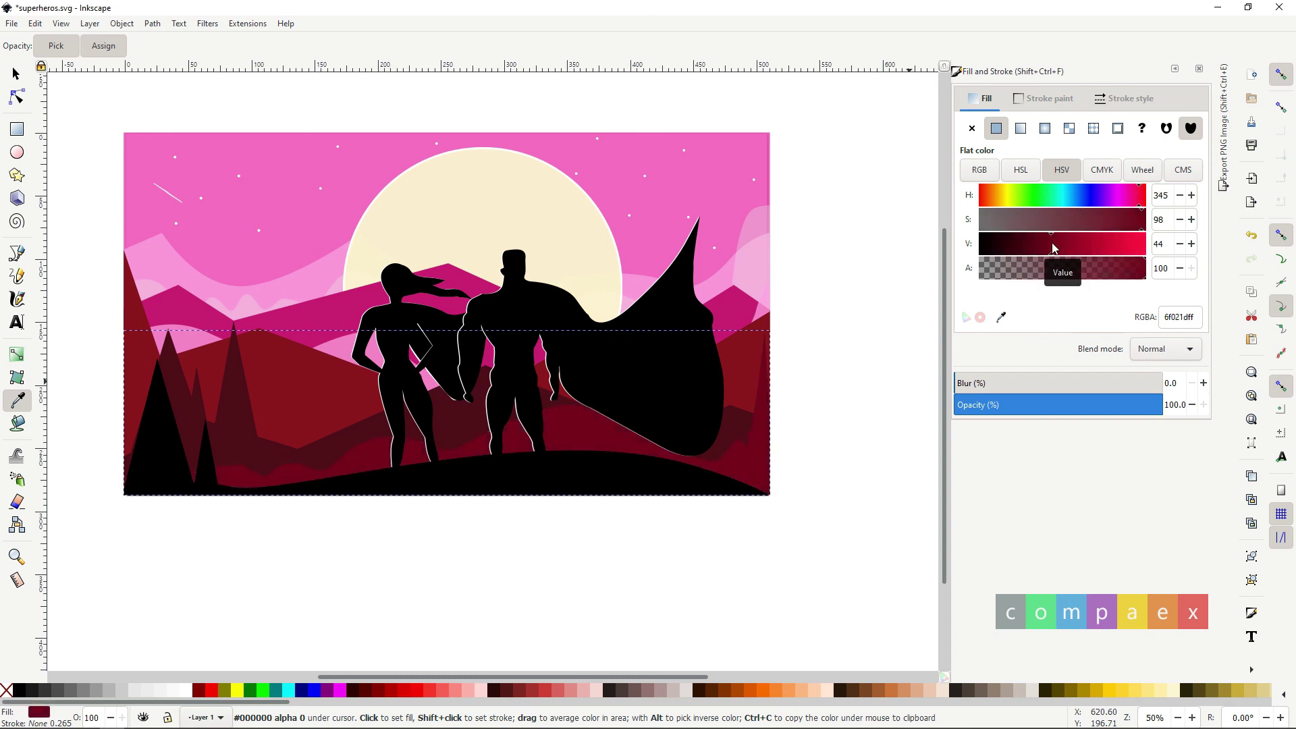
{"action": "left_click_drag", "start_coordinate": [1051, 245], "coordinate": [1014, 245]}
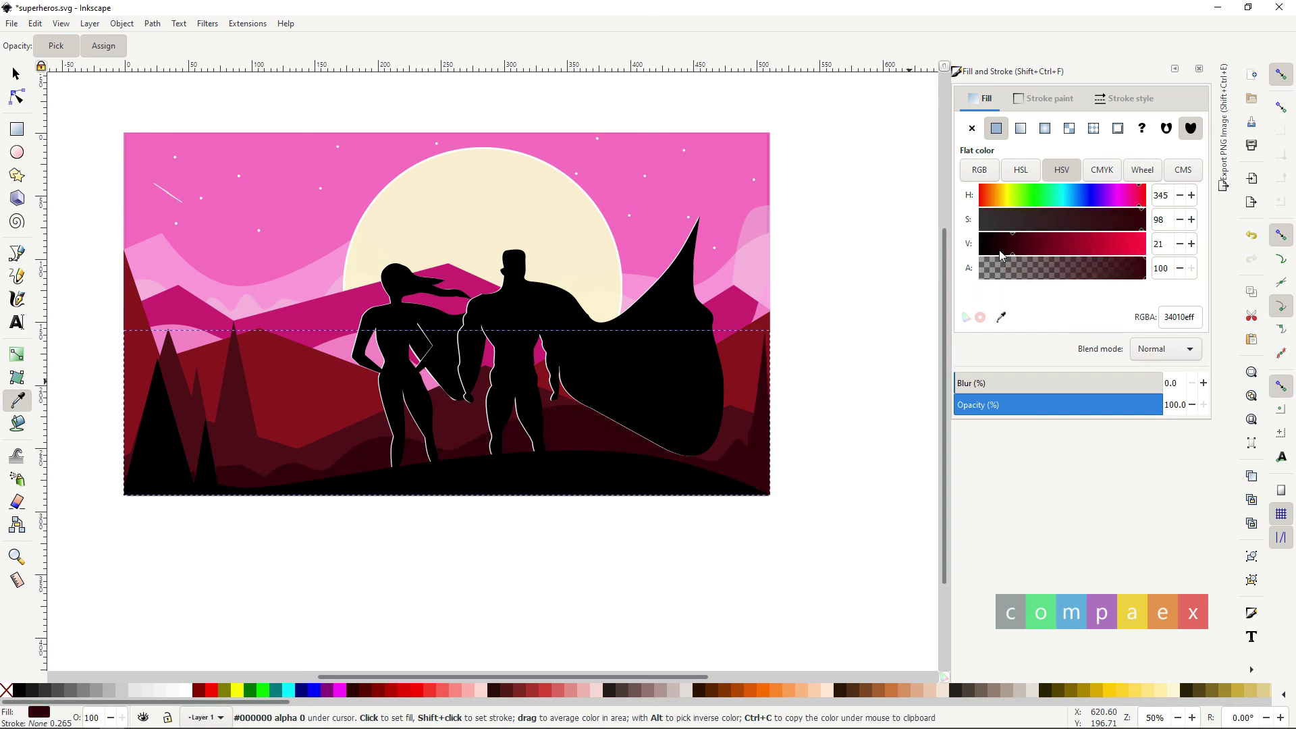
{"action": "left_click", "coordinate": [1019, 244]}
{"action": "key", "text": "s"}
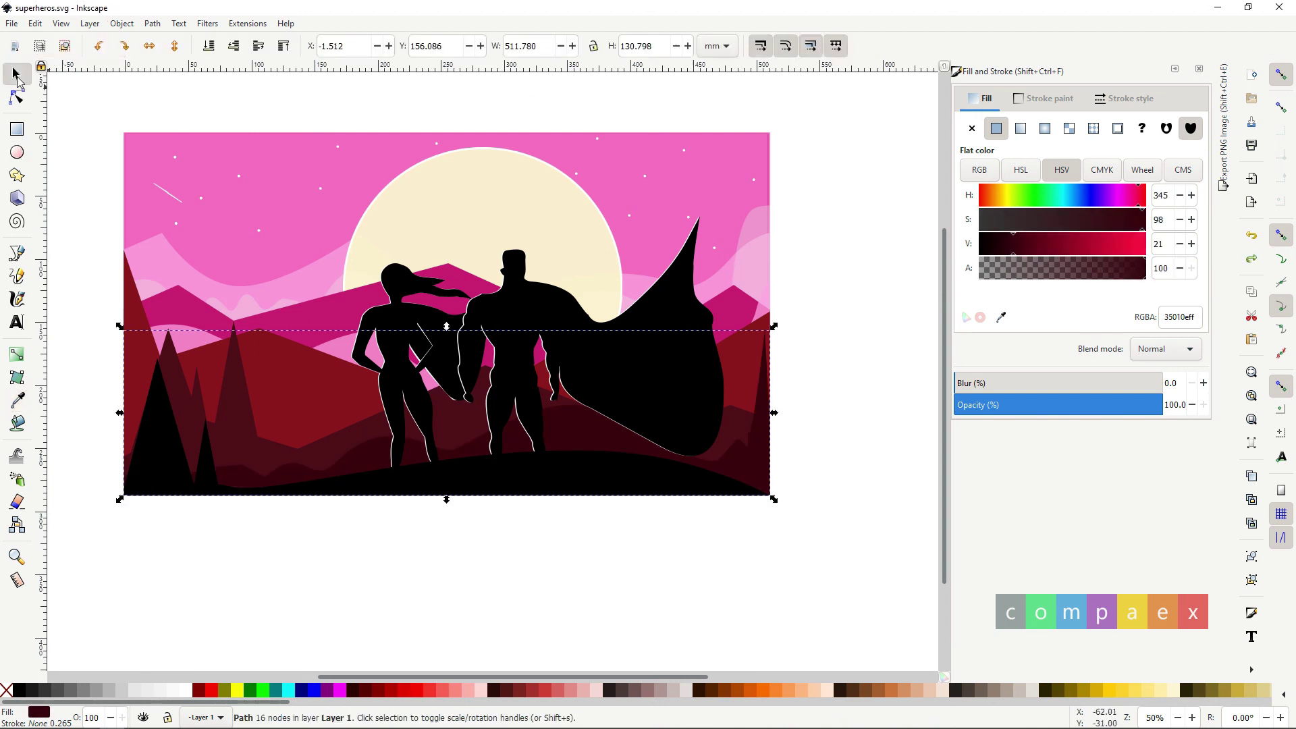
{"action": "left_click", "coordinate": [99, 167]}
{"action": "key", "text": "ctrl+Left"}
{"action": "key", "text": "ctrl+Up"}
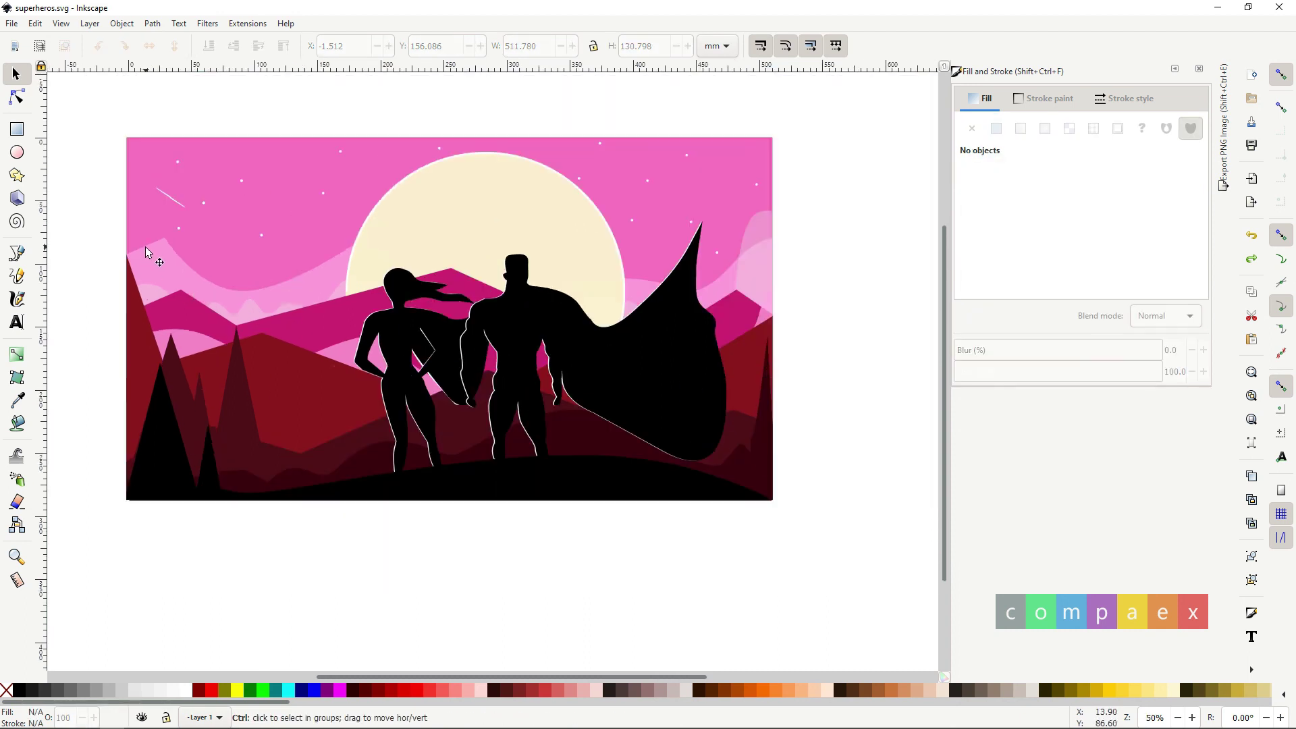
Select the sky background rectangle and inspect its current fill.
{"action": "left_click", "coordinate": [145, 251], "text": "ctrl"}
{"action": "scroll", "coordinate": [146, 251], "scroll_direction": "up", "scroll_amount": 1, "text": "ctrl"}
{"action": "left_click", "coordinate": [1020, 128]}
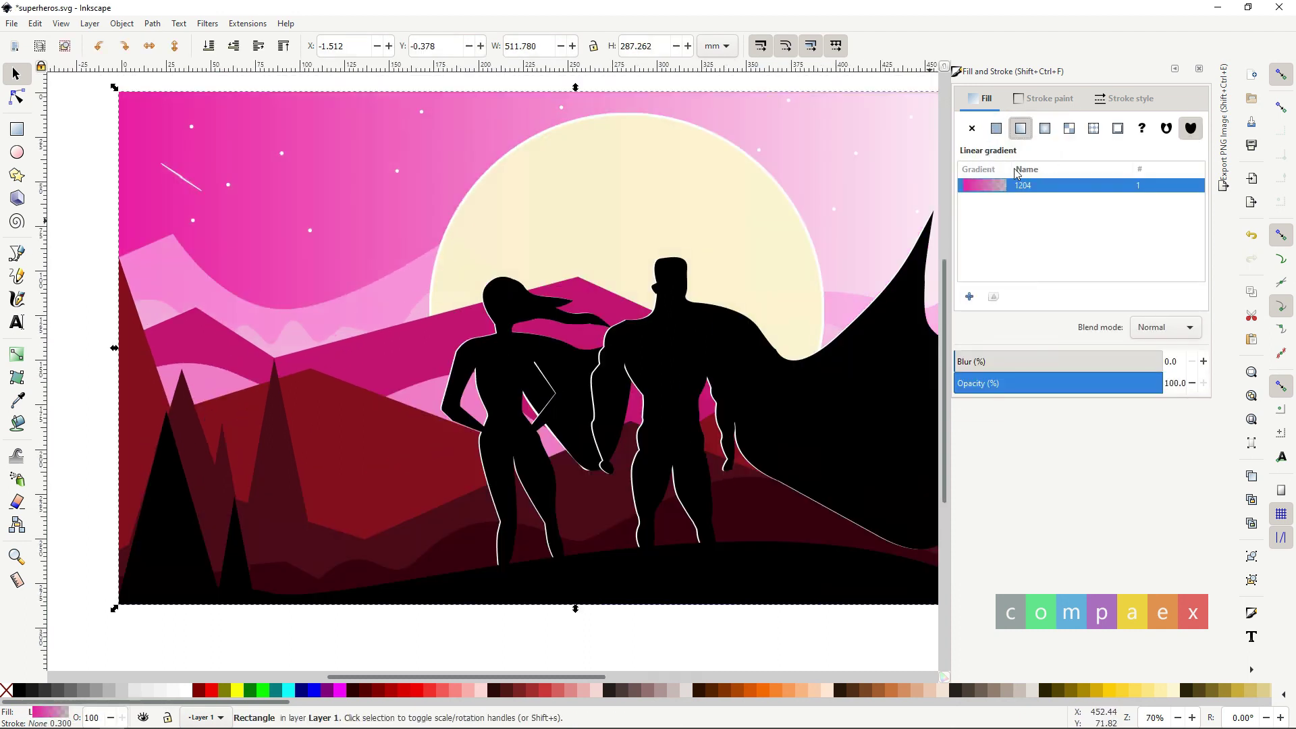
{"action": "left_click", "coordinate": [257, 208]}
{"action": "scroll", "coordinate": [609, 315], "scroll_direction": "down", "scroll_amount": 1, "text": "ctrl"}
Add a linear gradient across the sky, running straight vertically from the top toward the moon.
{"action": "key", "text": "g"}
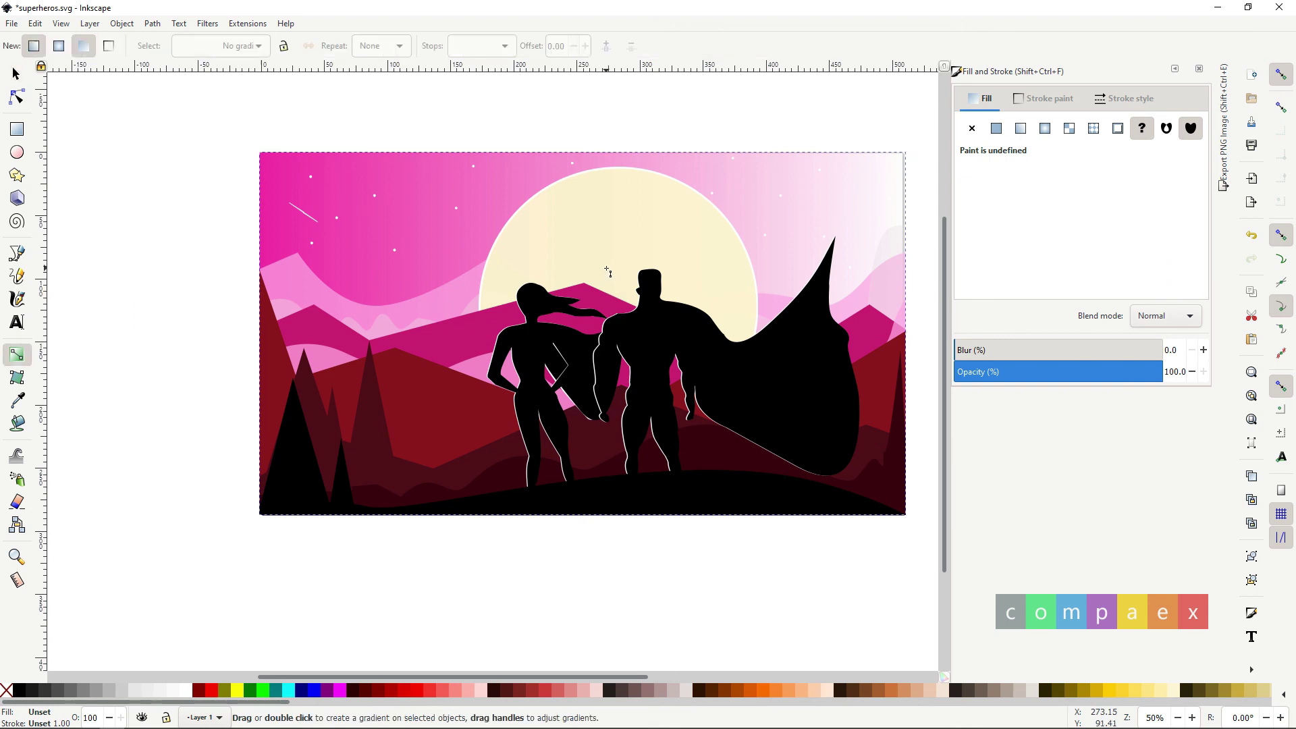
{"action": "double_click", "coordinate": [284, 230]}
{"action": "mouse_move", "coordinate": [263, 337]}
{"action": "left_mouse_down"}
{"action": "mouse_move", "coordinate": [428, 251]}
{"action": "mouse_move", "coordinate": [595, 200]}
{"action": "left_mouse_up"}
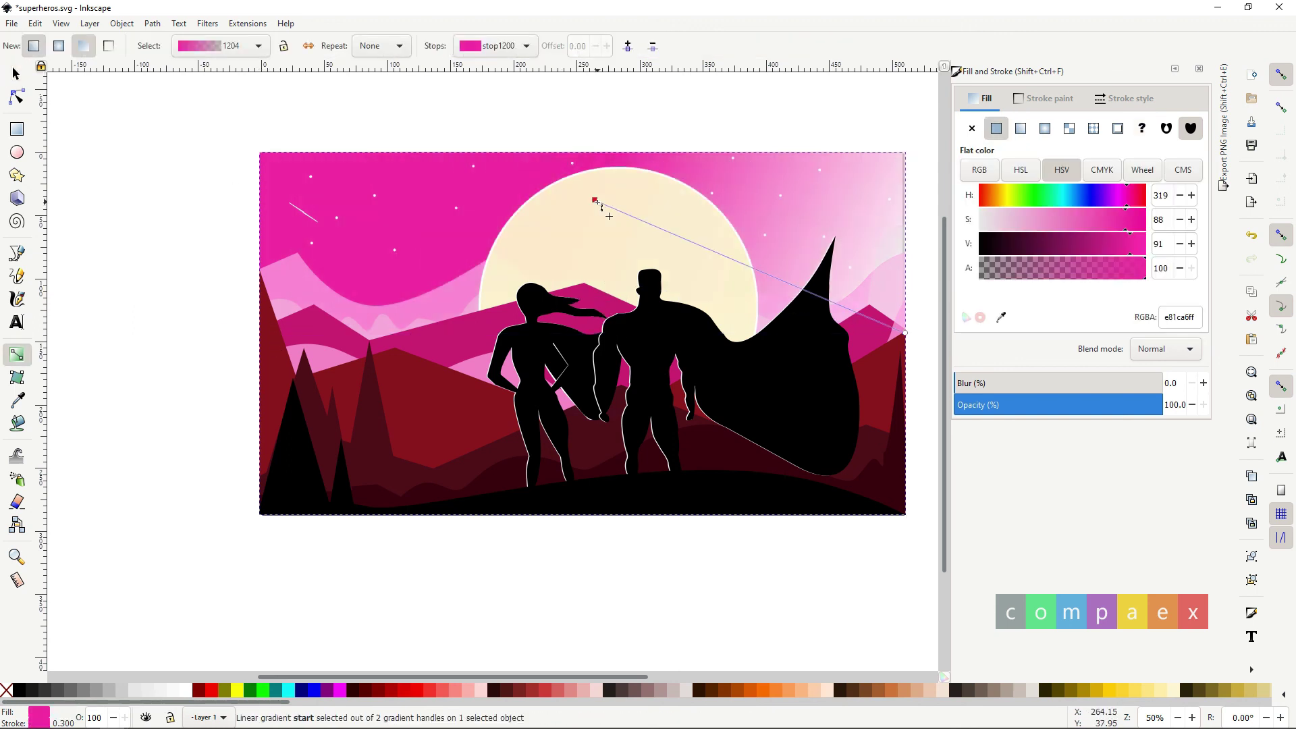
{"action": "mouse_move", "coordinate": [904, 333]}
{"action": "left_mouse_down"}
{"action": "mouse_move", "coordinate": [609, 442]}
{"action": "mouse_move", "coordinate": [601, 412]}
{"action": "left_mouse_up"}
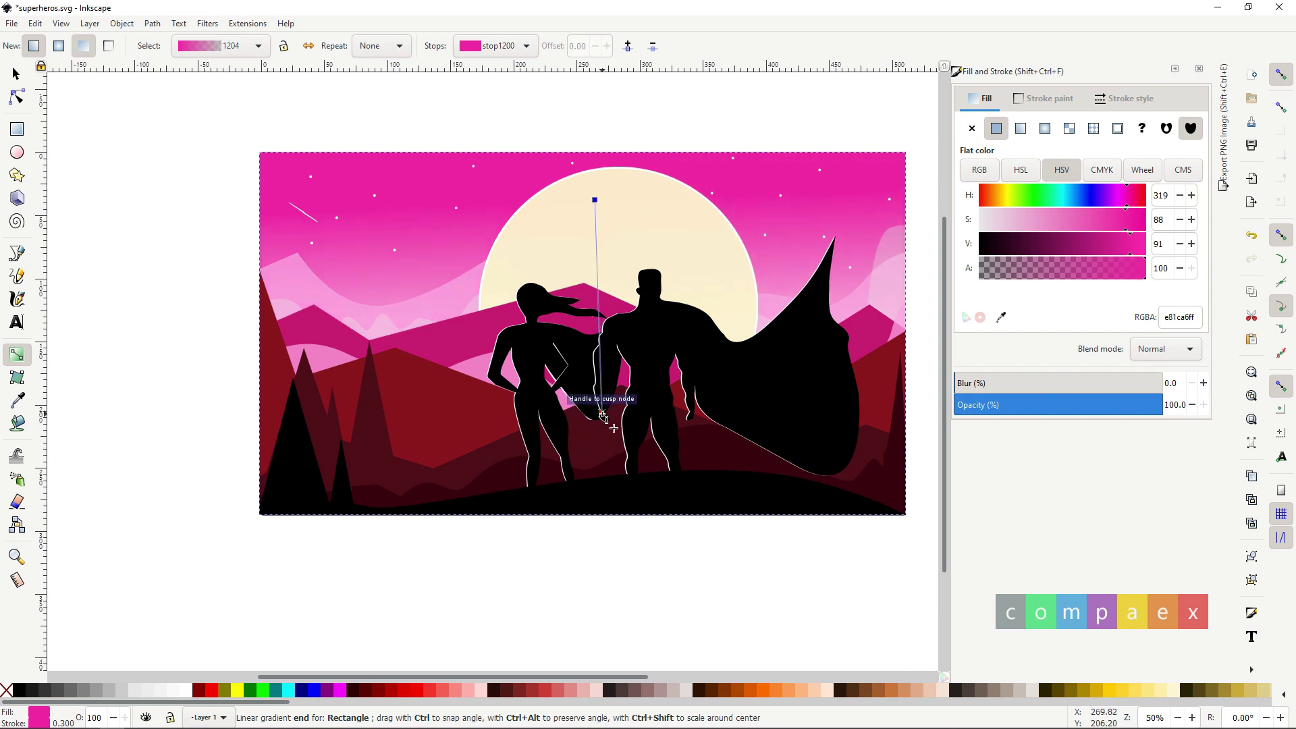
{"action": "left_click_drag", "start_coordinate": [595, 200], "coordinate": [605, 144]}
{"action": "mouse_move", "coordinate": [581, 191]}
{"action": "left_mouse_down"}
{"action": "mouse_move", "coordinate": [589, 204]}
{"action": "mouse_move", "coordinate": [601, 196]}
{"action": "left_mouse_up"}
{"action": "left_click", "coordinate": [1100, 219]}
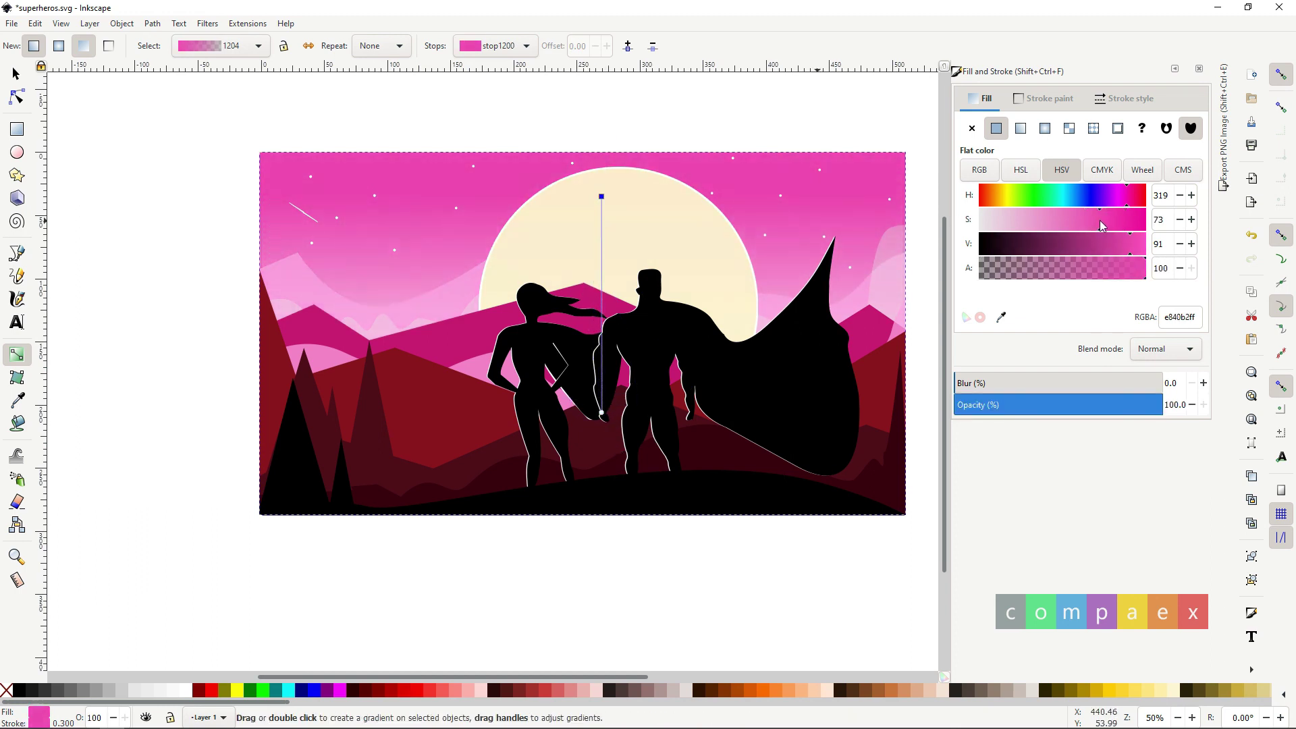
Review the gradient sky and save the drawing.
{"action": "key", "text": "s"}
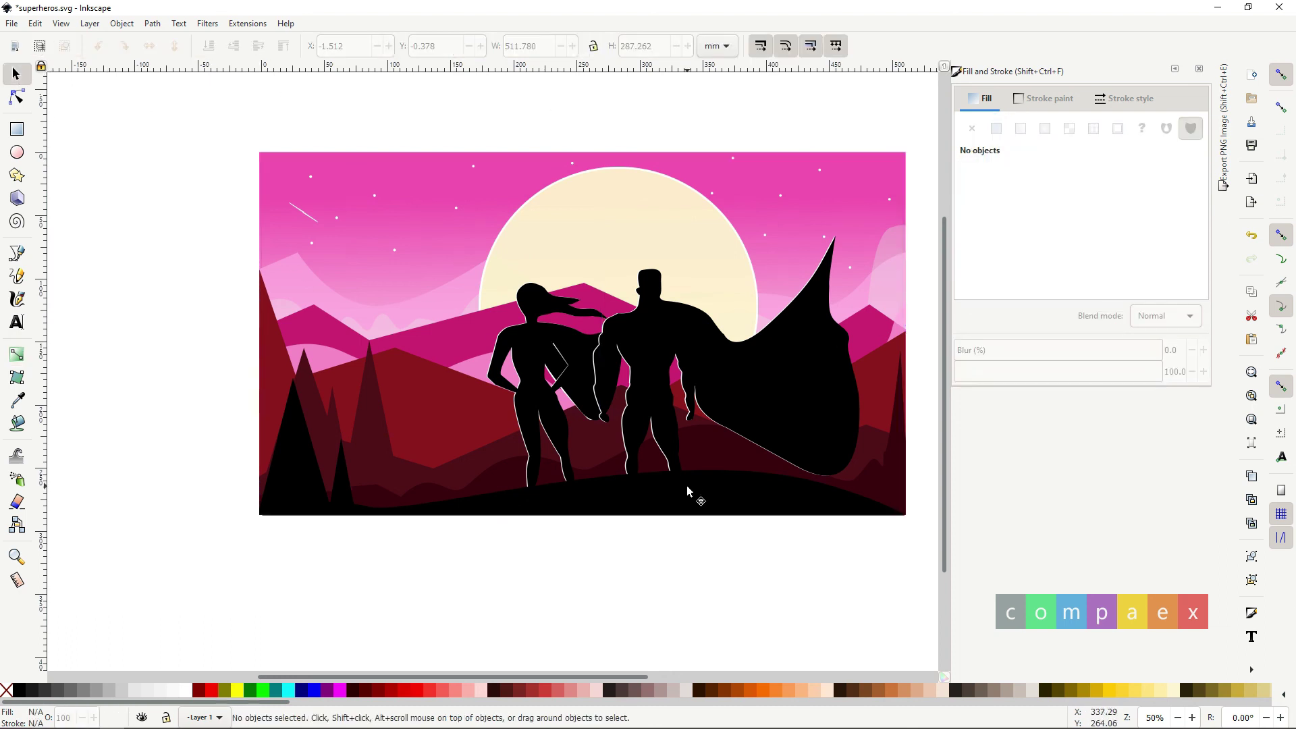
{"action": "scroll", "coordinate": [571, 407], "scroll_direction": "up", "scroll_amount": 2, "text": "ctrl"}
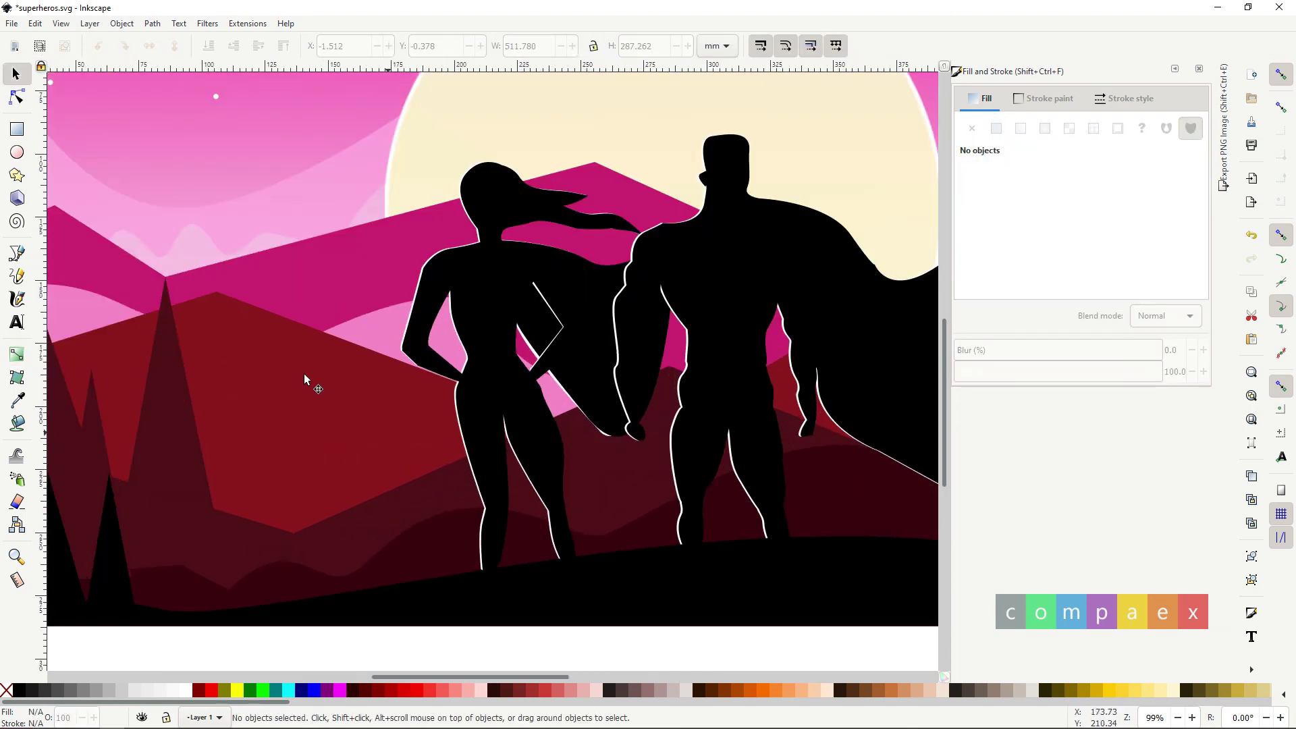
{"action": "scroll", "coordinate": [544, 471], "scroll_direction": "down", "scroll_amount": 4, "text": "ctrl"}
{"action": "scroll", "coordinate": [526, 471], "scroll_direction": "up", "scroll_amount": 3, "text": "ctrl"}
{"action": "scroll", "coordinate": [557, 434], "scroll_direction": "down", "scroll_amount": 1, "text": "ctrl"}
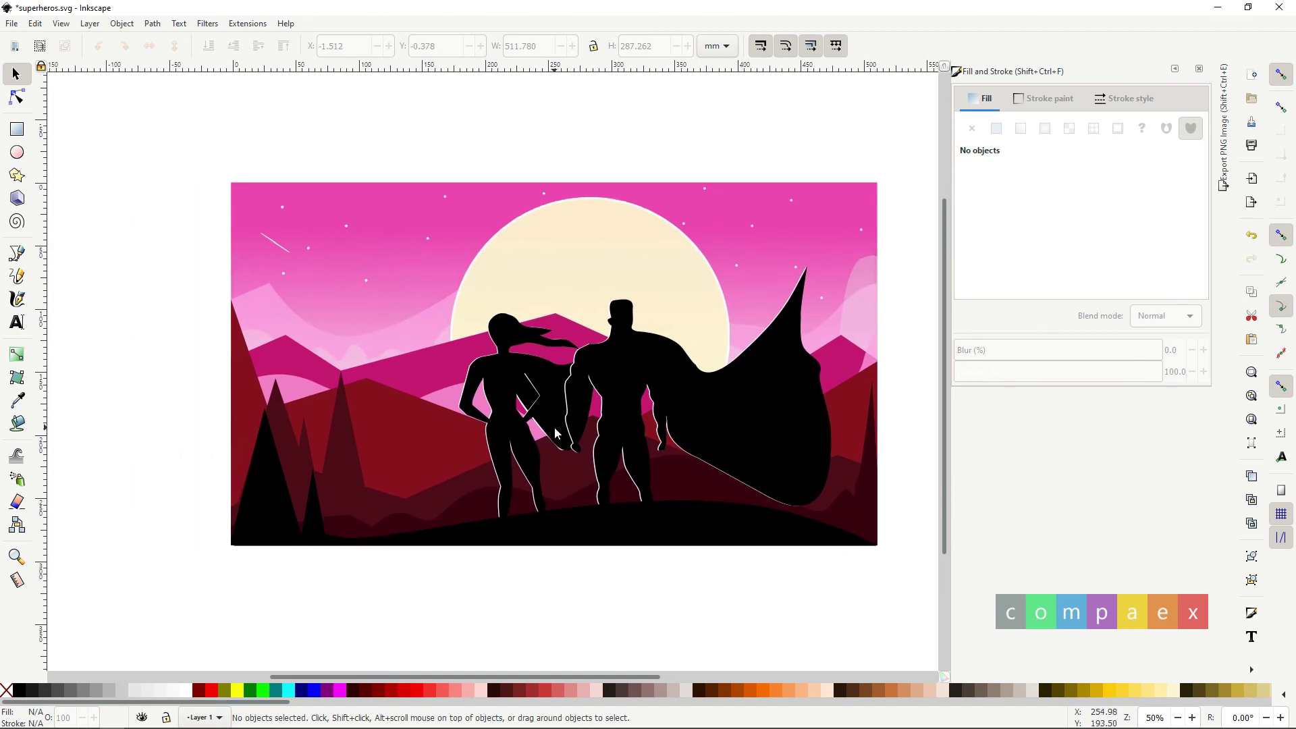
{"action": "key", "text": "ctrl+s"}
Export the whole page as the PNG image superheros.png.
{"action": "left_click", "coordinate": [16, 26]}
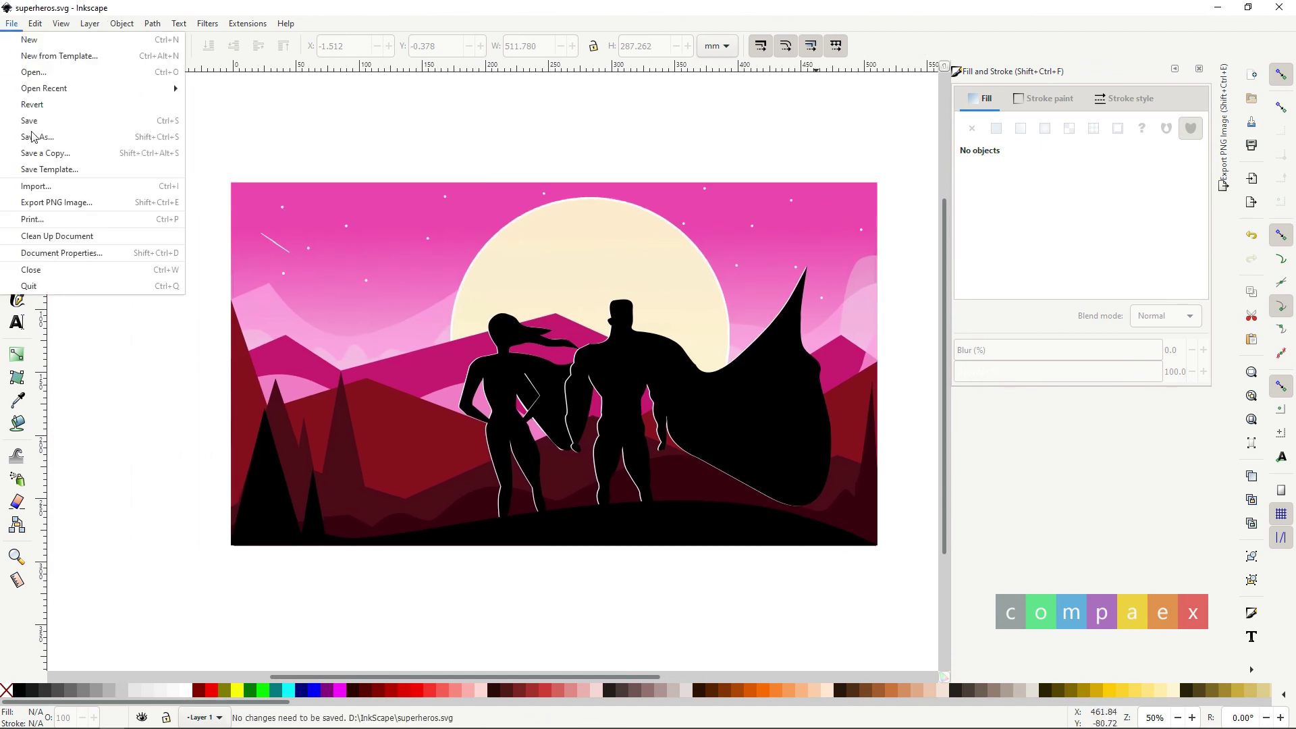
{"action": "left_click", "coordinate": [57, 202]}
{"action": "double_click", "coordinate": [1027, 320]}
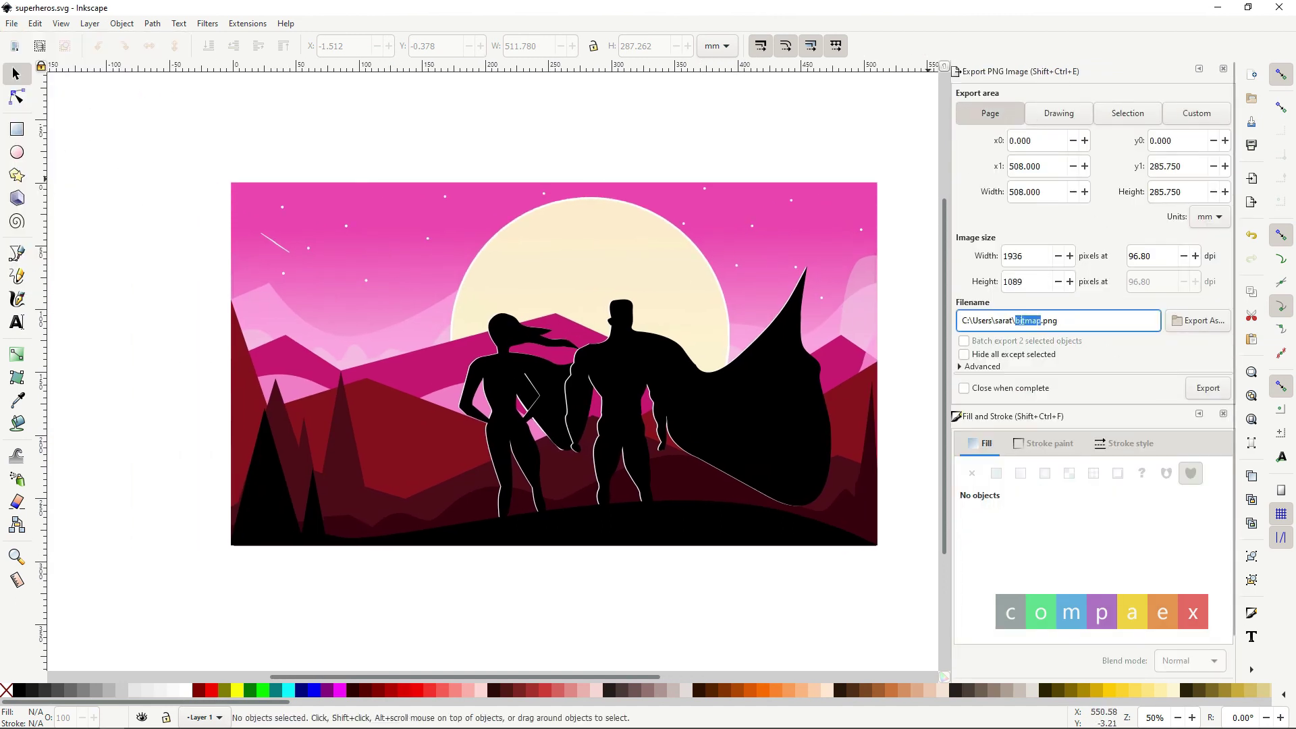
{"action": "type", "text": "superheros"}
{"action": "left_click", "coordinate": [1209, 381]}
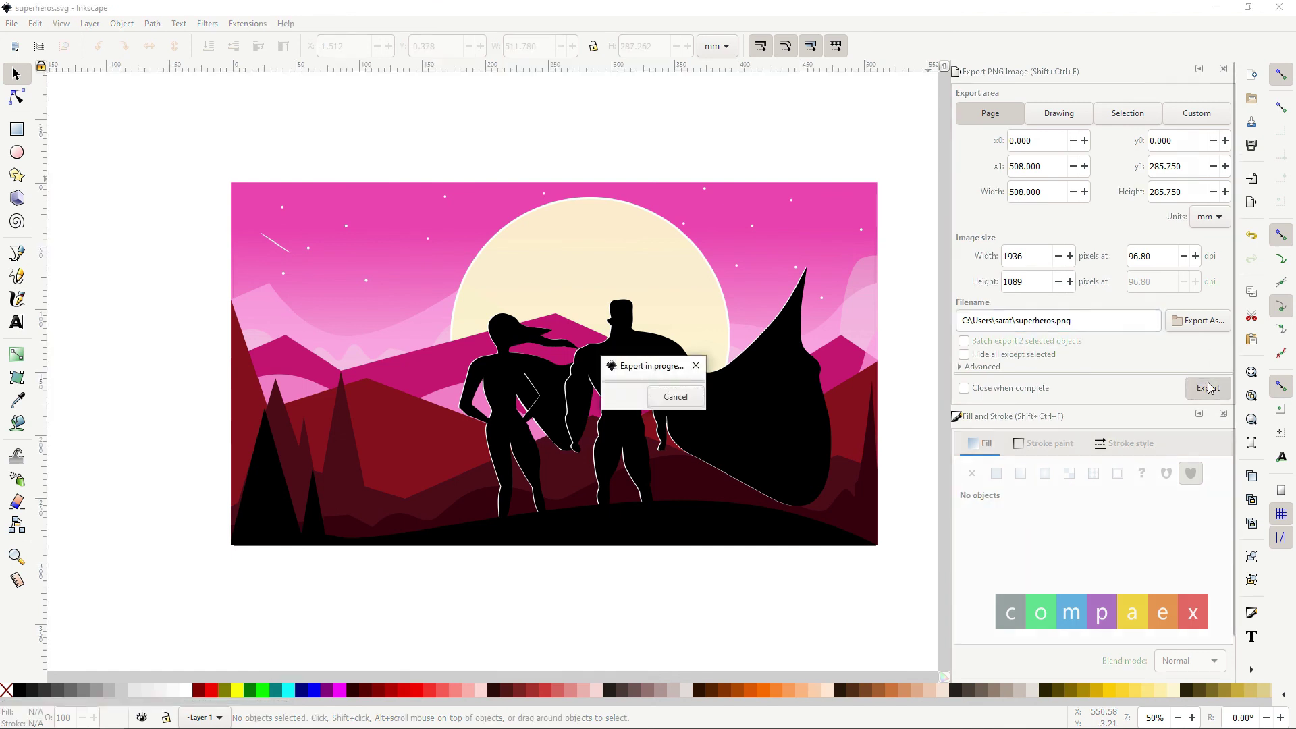